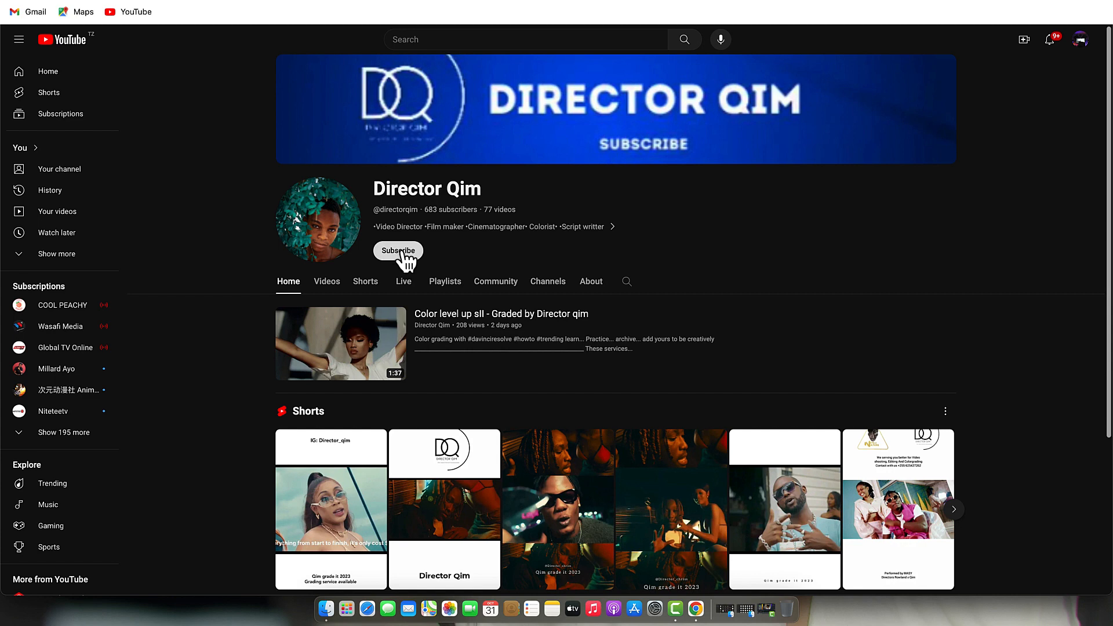
Subscribe to the channel with notifications set to All and open its list of videos.
left_click(398, 253)
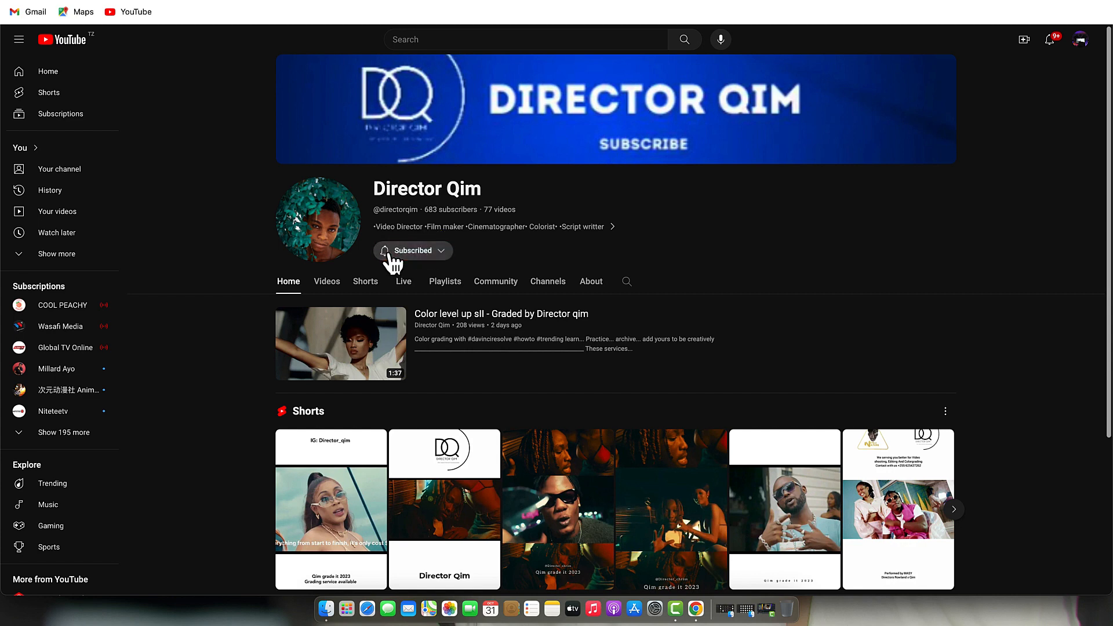
left_click(388, 255)
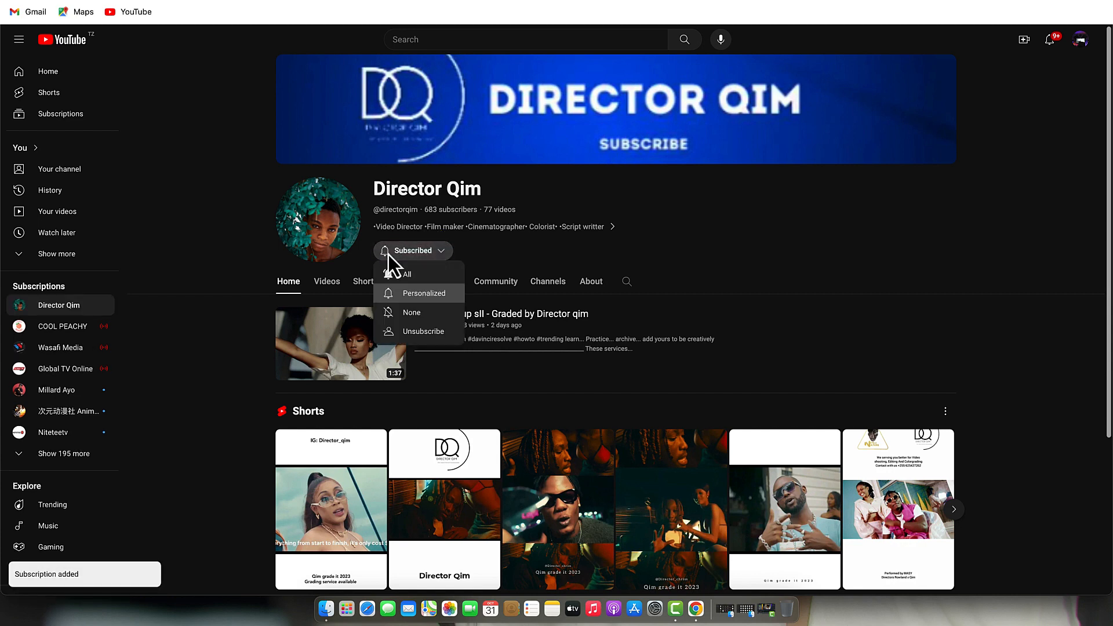
left_click(415, 274)
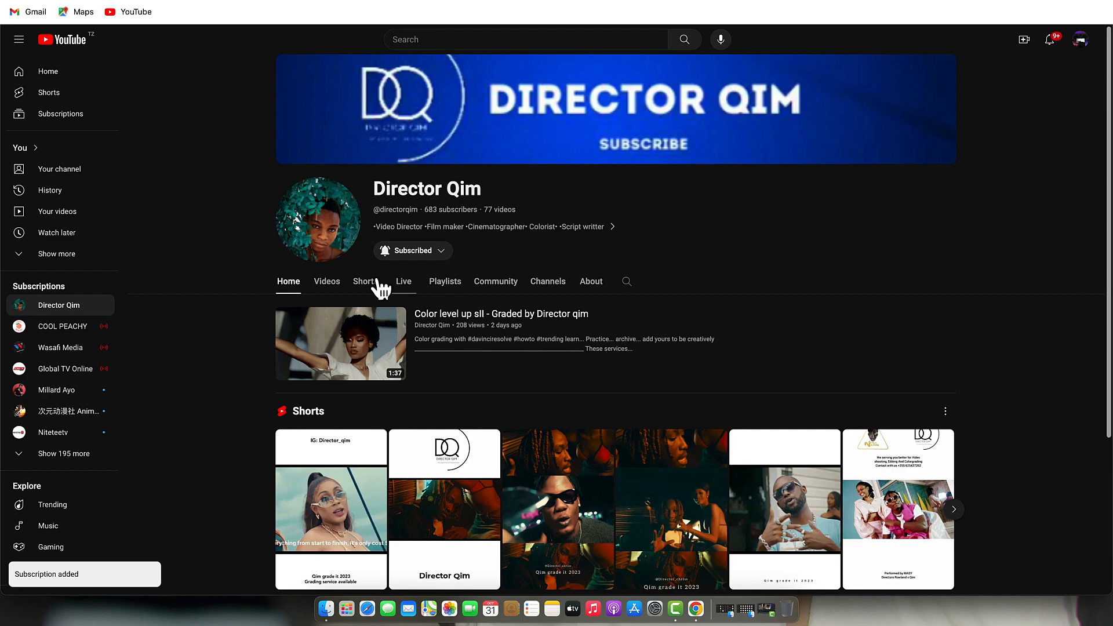
left_click(327, 283)
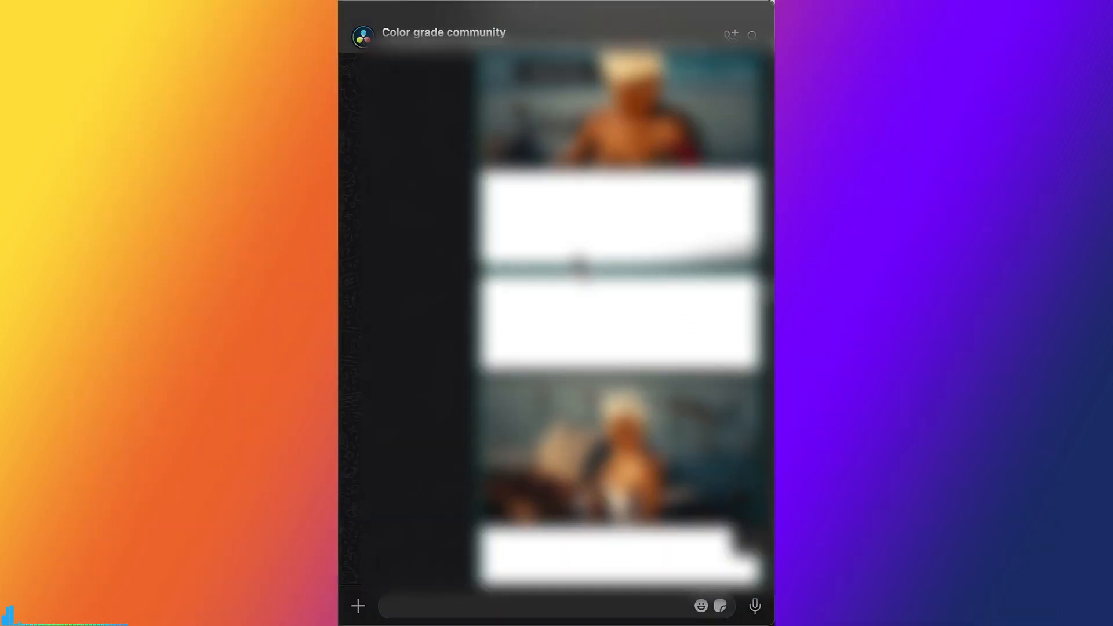
Look through the messages and shared graded images in the Color grade community group chat.
scroll(580, 267, "down", 20)
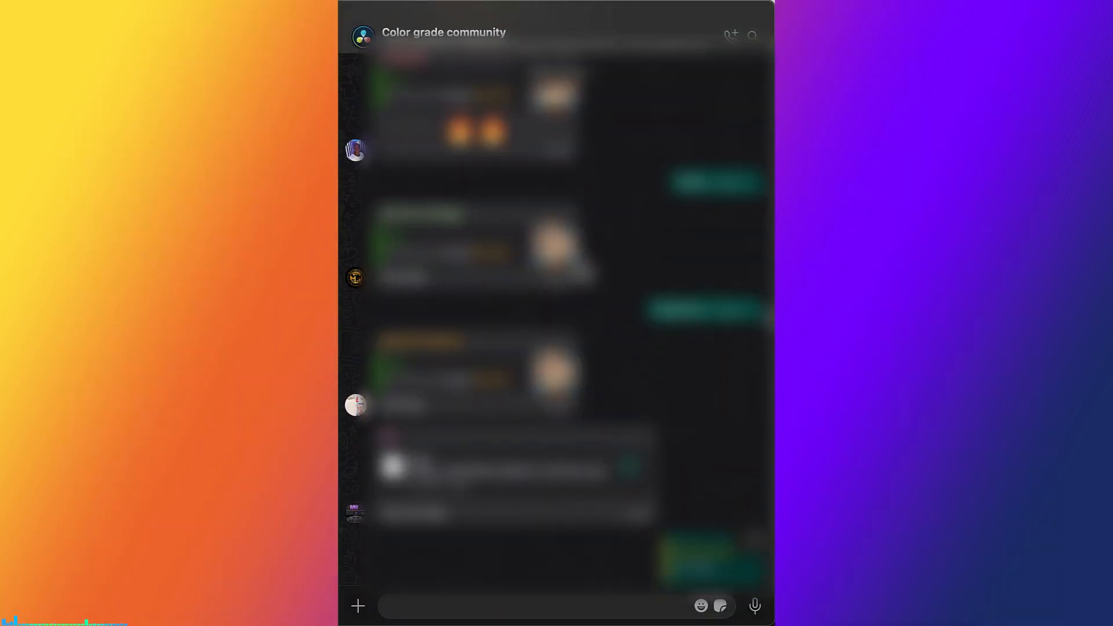
scroll(580, 268, "down", 20)
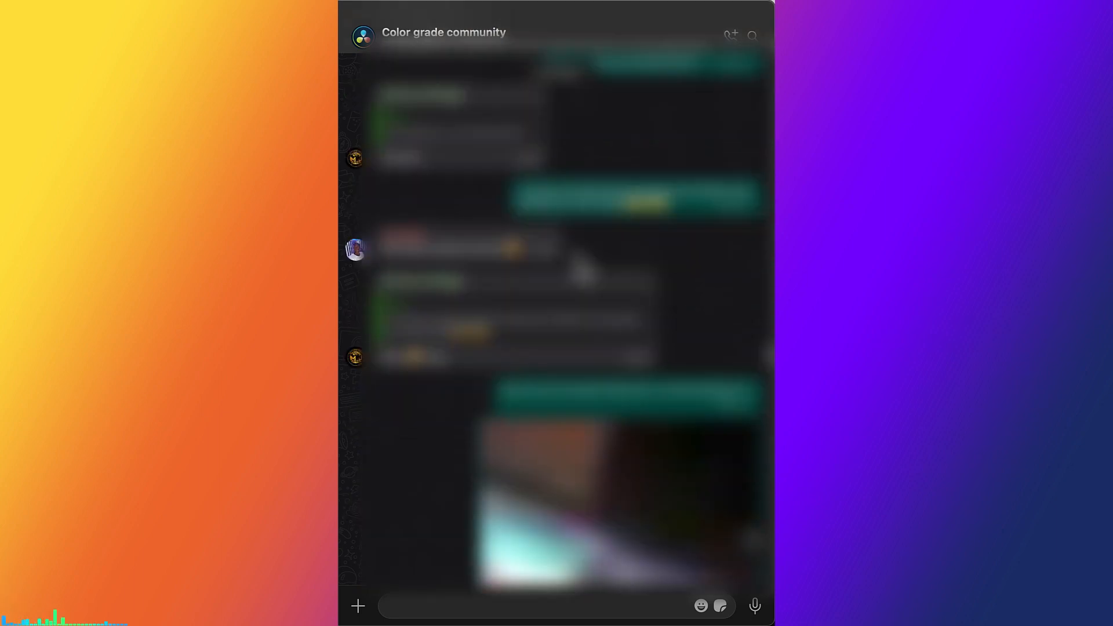
scroll(582, 268, "down", 20)
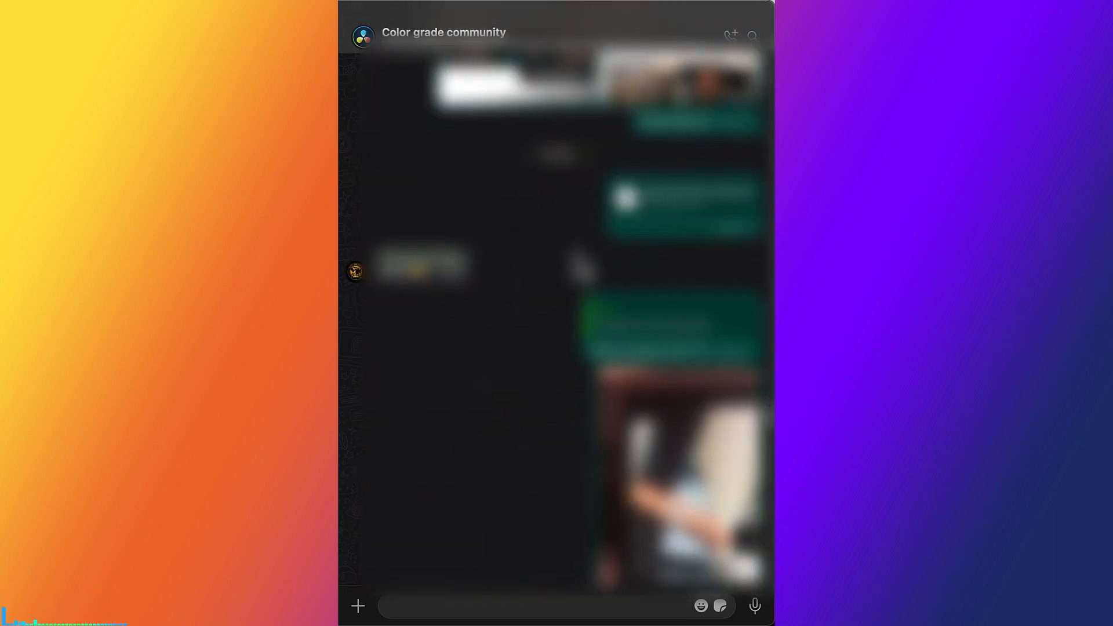
scroll(581, 268, "down", 20)
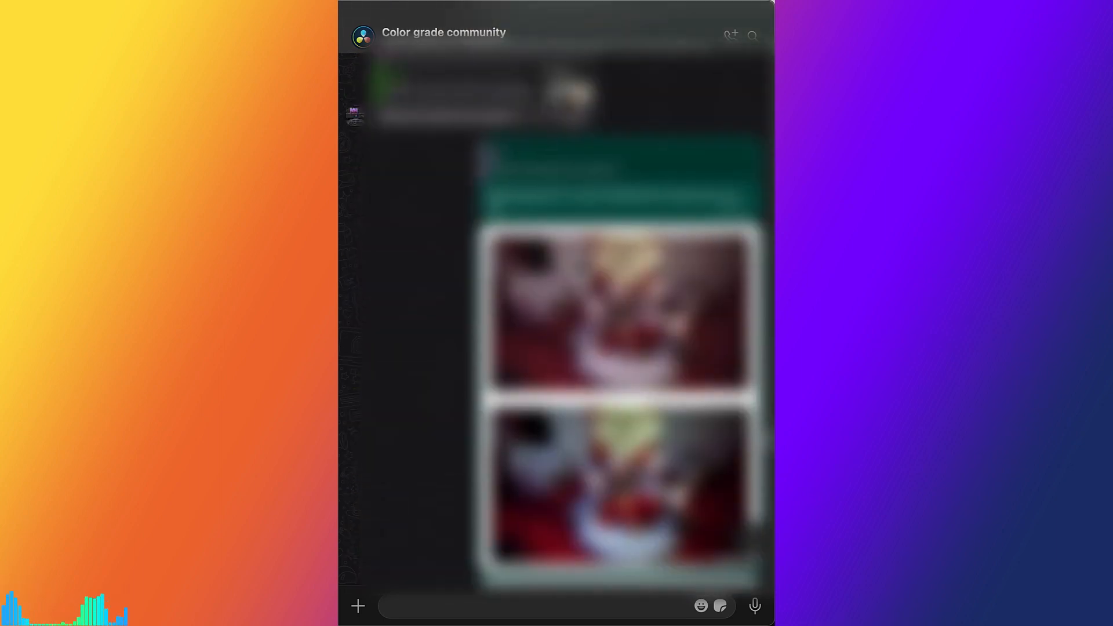
scroll(580, 268, "down", 20)
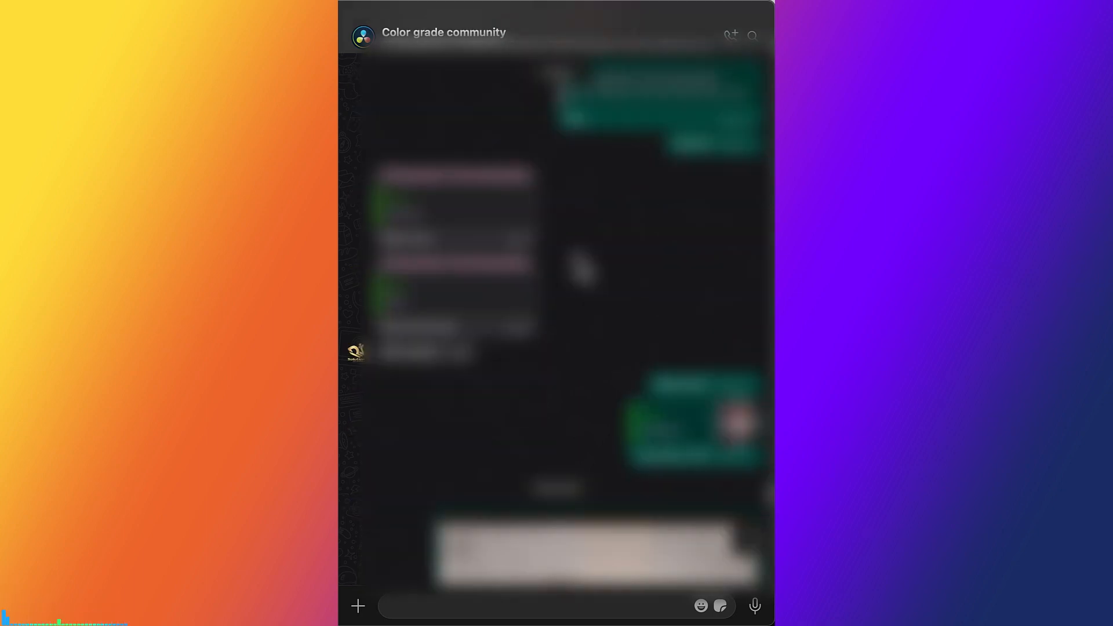
scroll(579, 267, "down", 20)
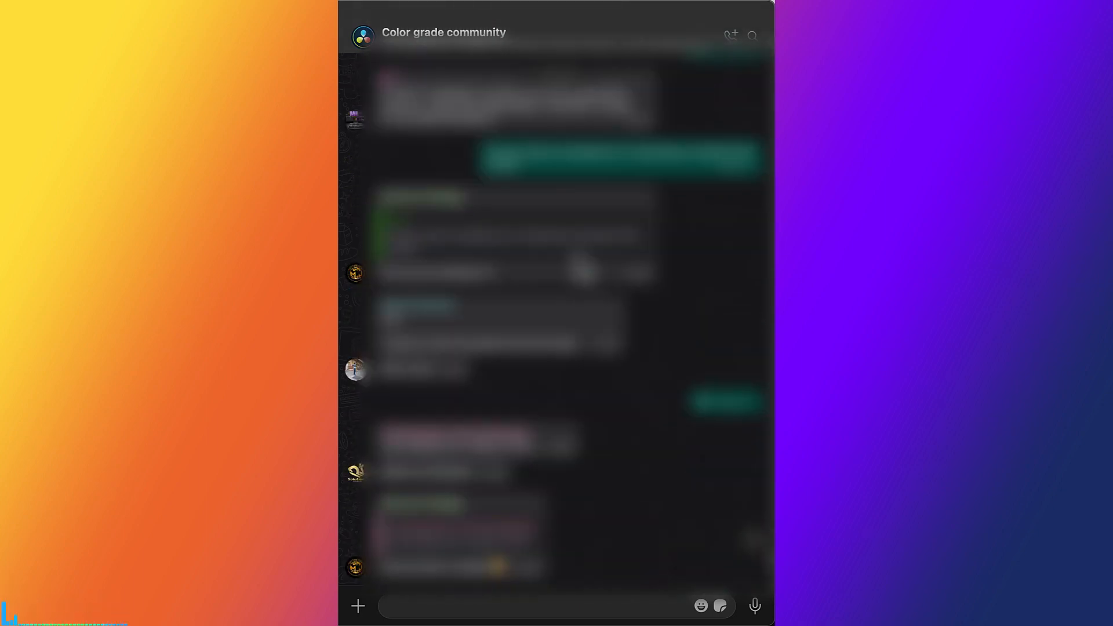
scroll(581, 268, "down", 2)
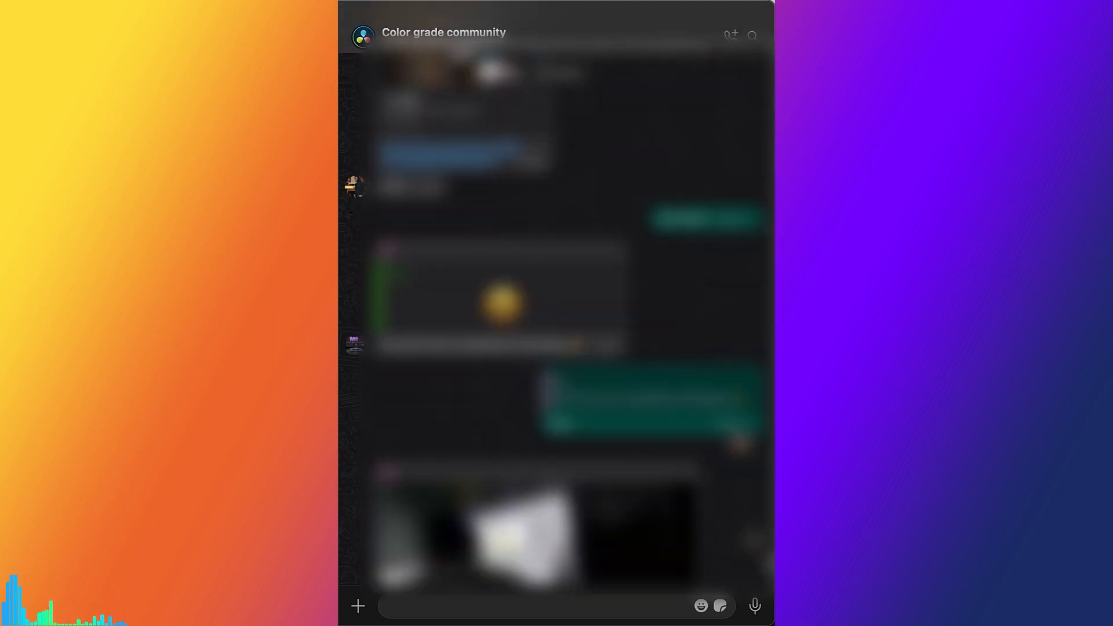
left_click(650, 1)
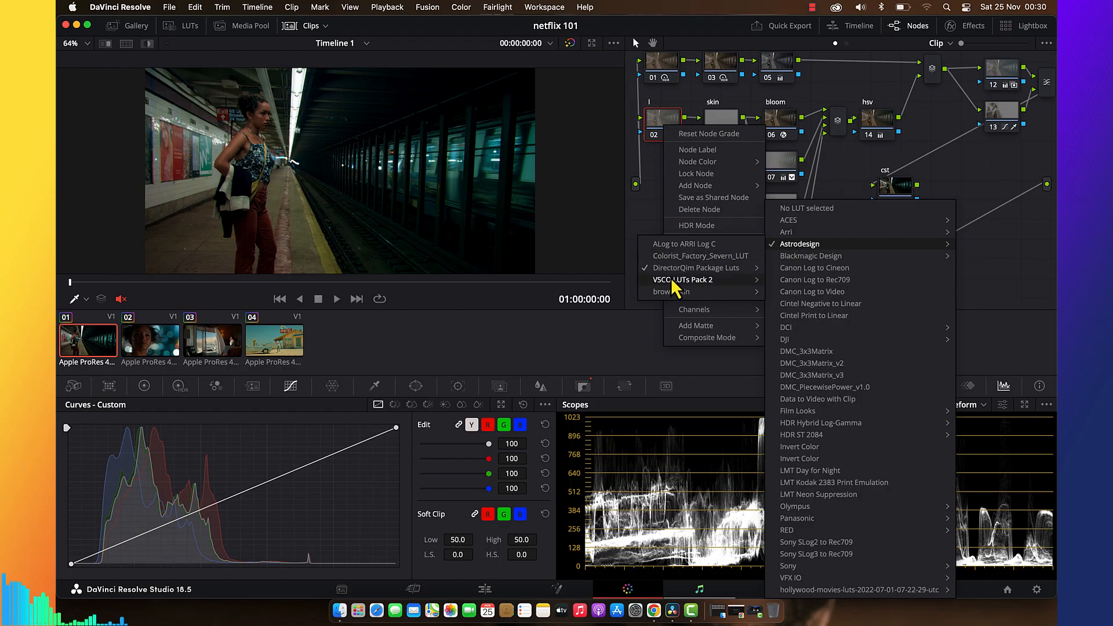
Check which DirectorQim Package Look DNA LUT is applied to node 02 and hide the clip thumbnails.
mouse_move(684, 268)
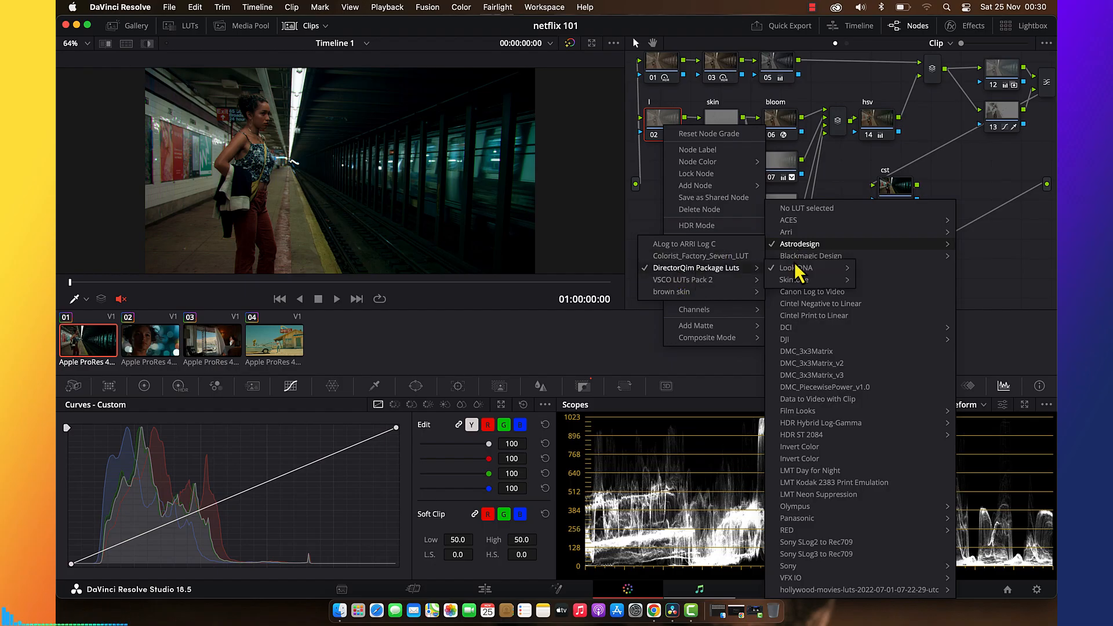
mouse_move(810, 270)
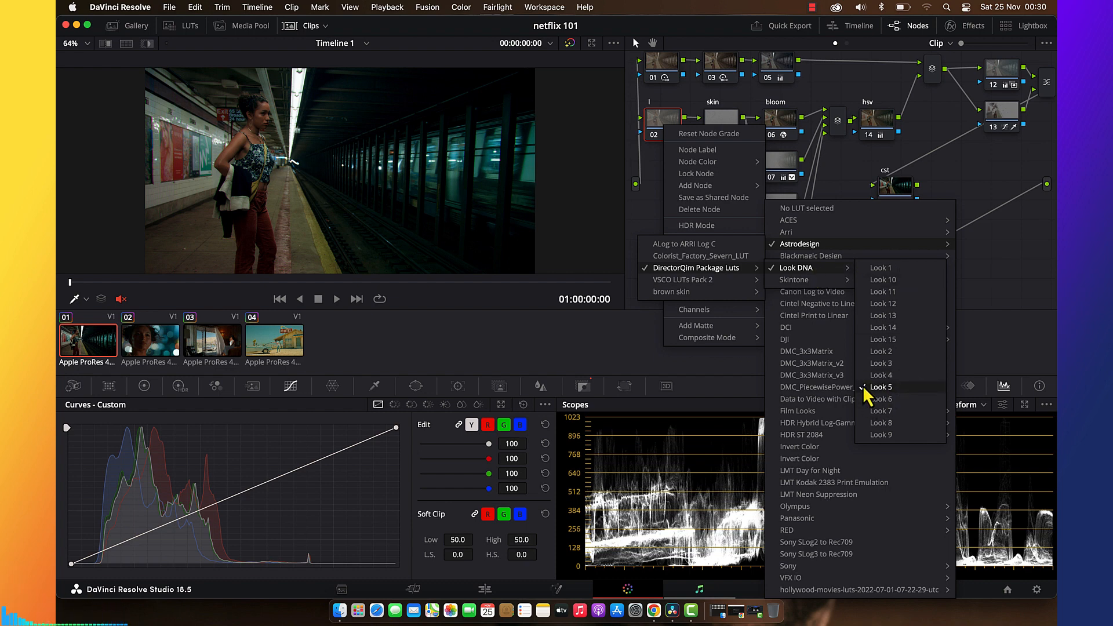
left_click(598, 341)
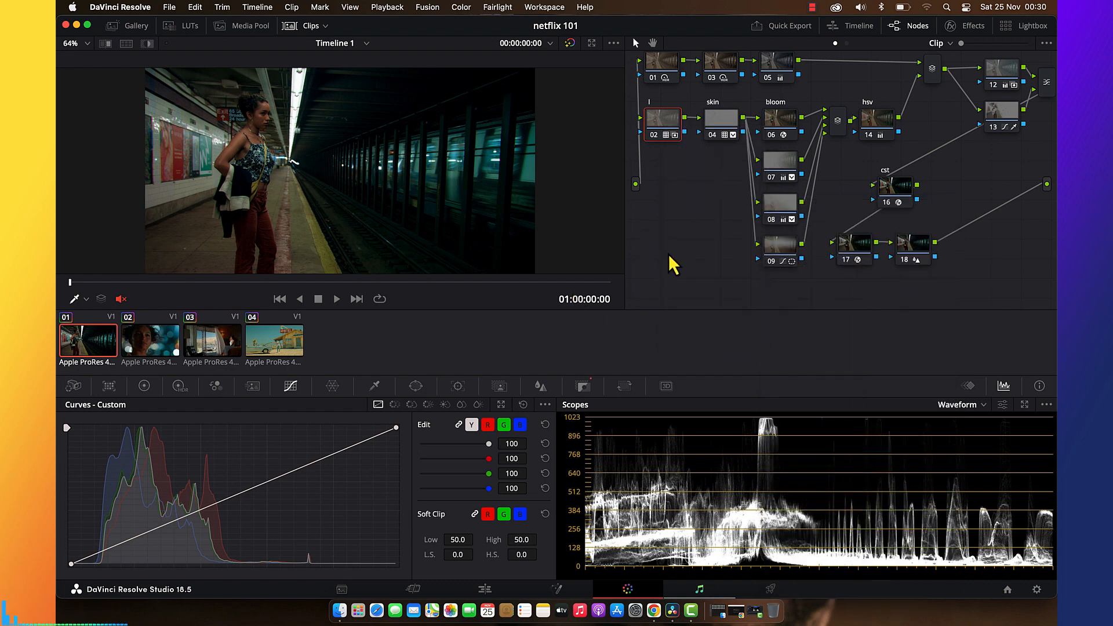
left_click(301, 28)
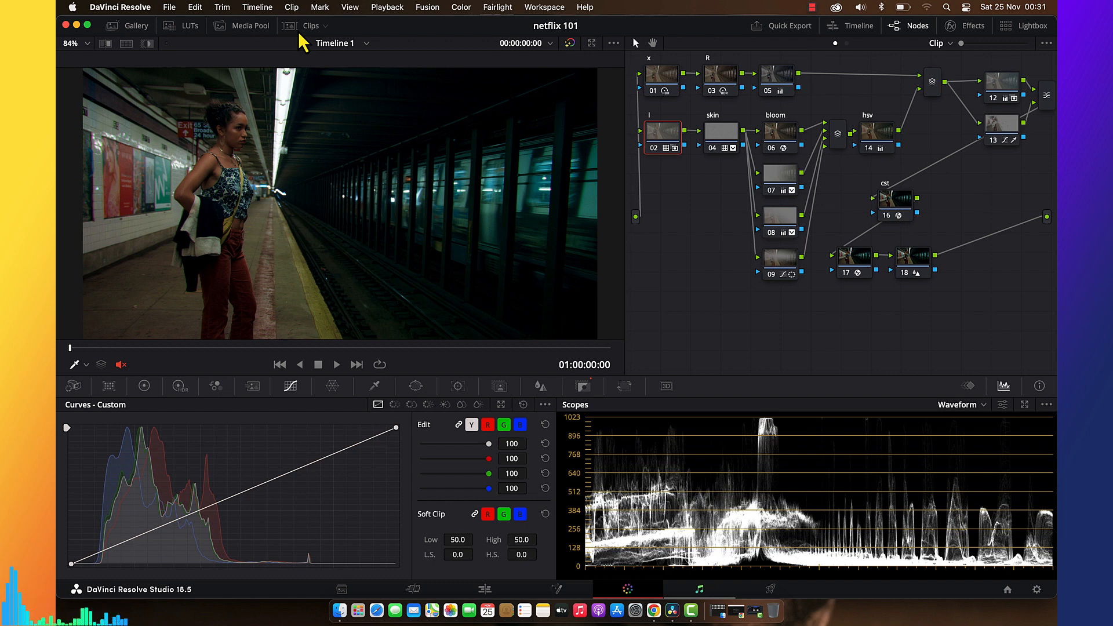
Reset all grades and nodes on clips 01 and 02, showing the clip thumbnails to switch between them.
right_click(732, 251)
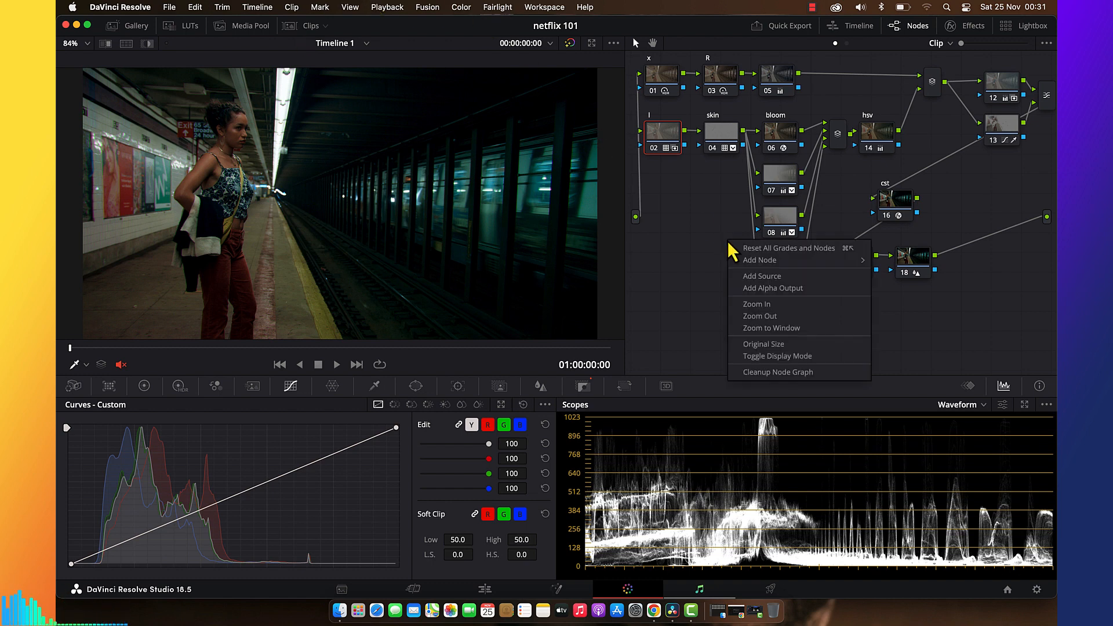
left_click(754, 255)
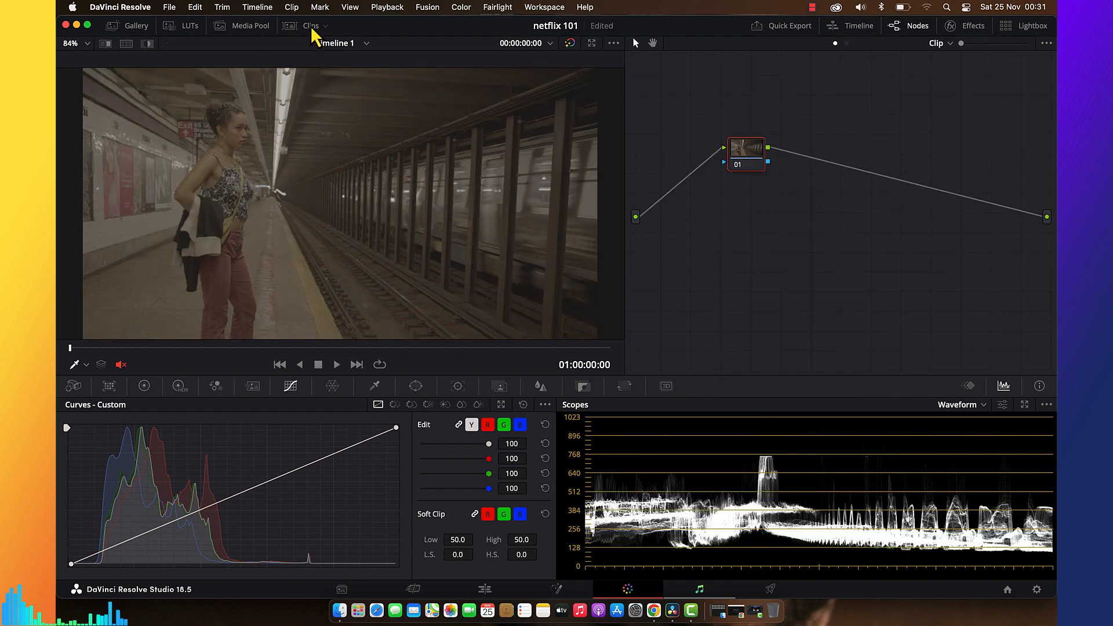
left_click(312, 26)
left_click(175, 345)
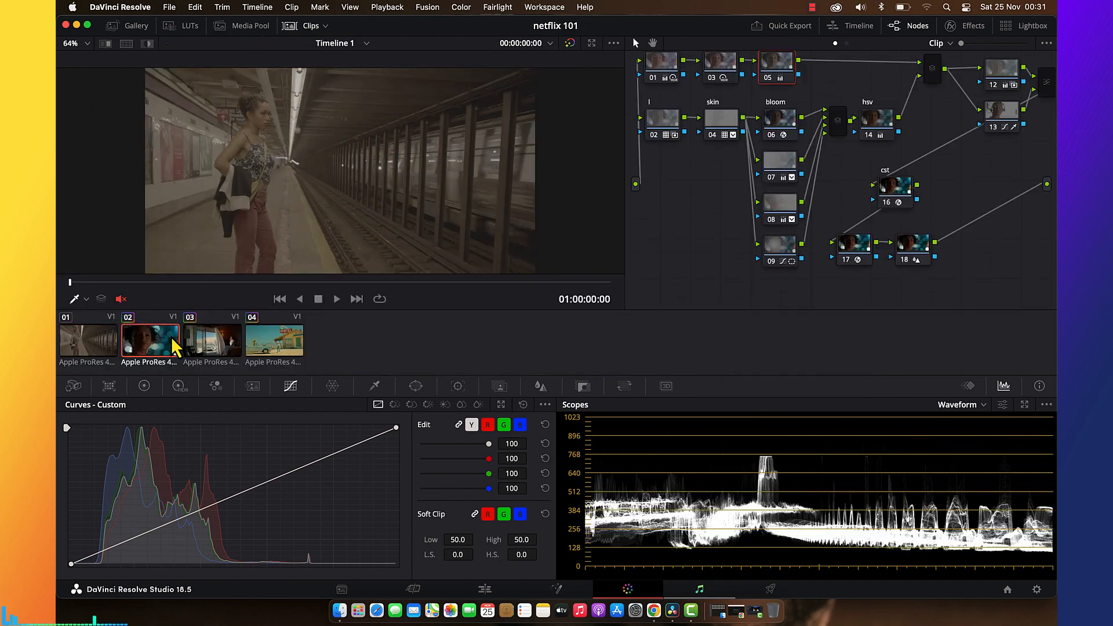
right_click(672, 217)
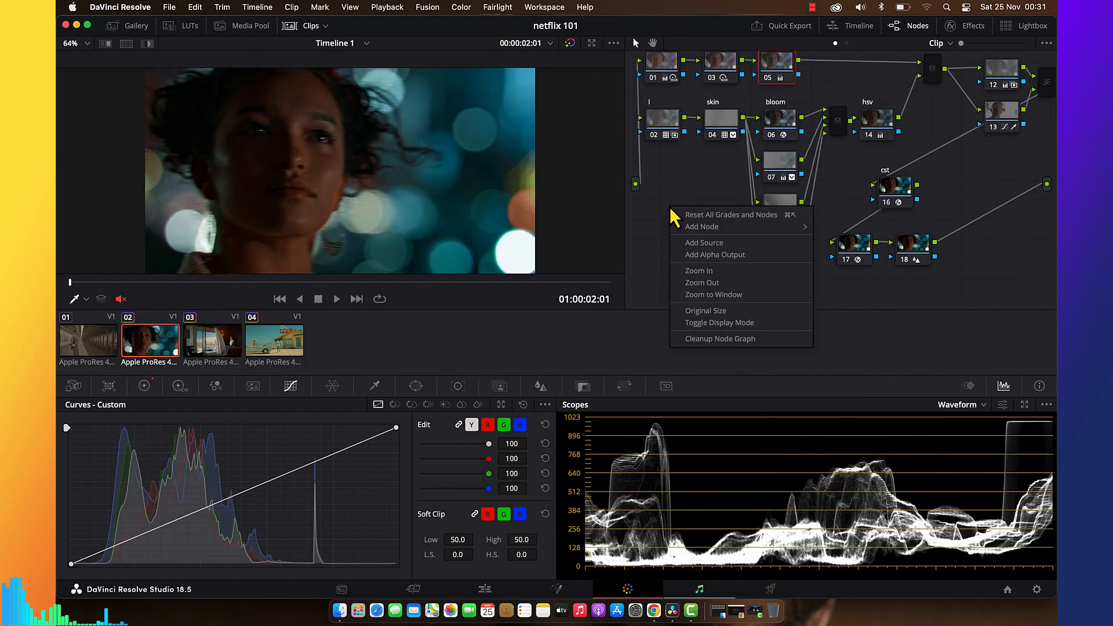
left_click(713, 225)
Reset all grades and nodes on clips 03 and 04.
left_click(226, 347)
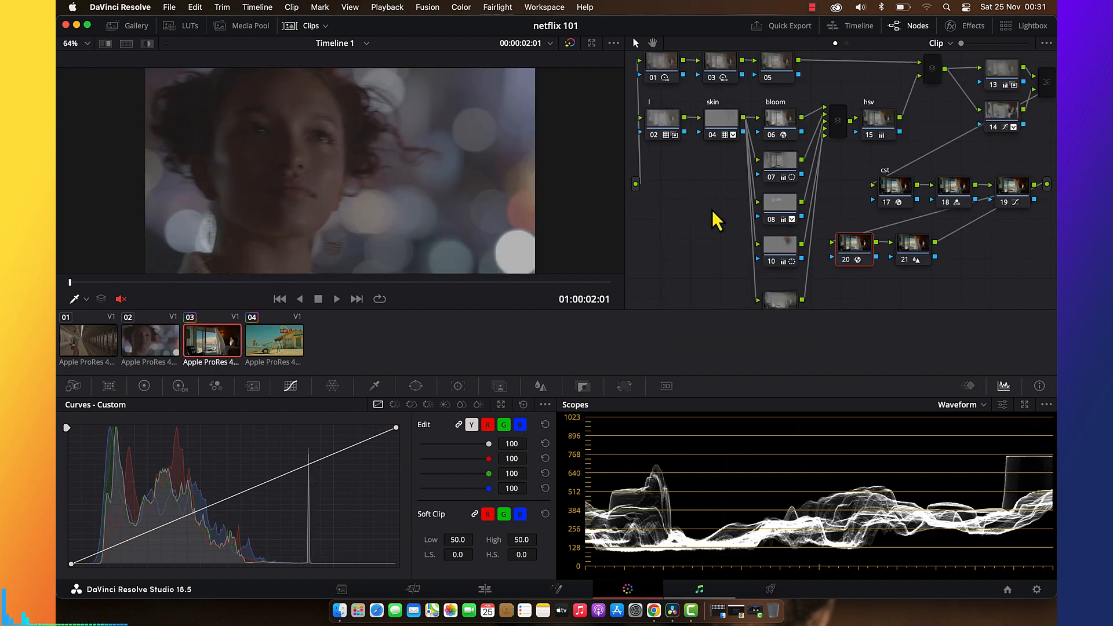
right_click(715, 210)
left_click(743, 217)
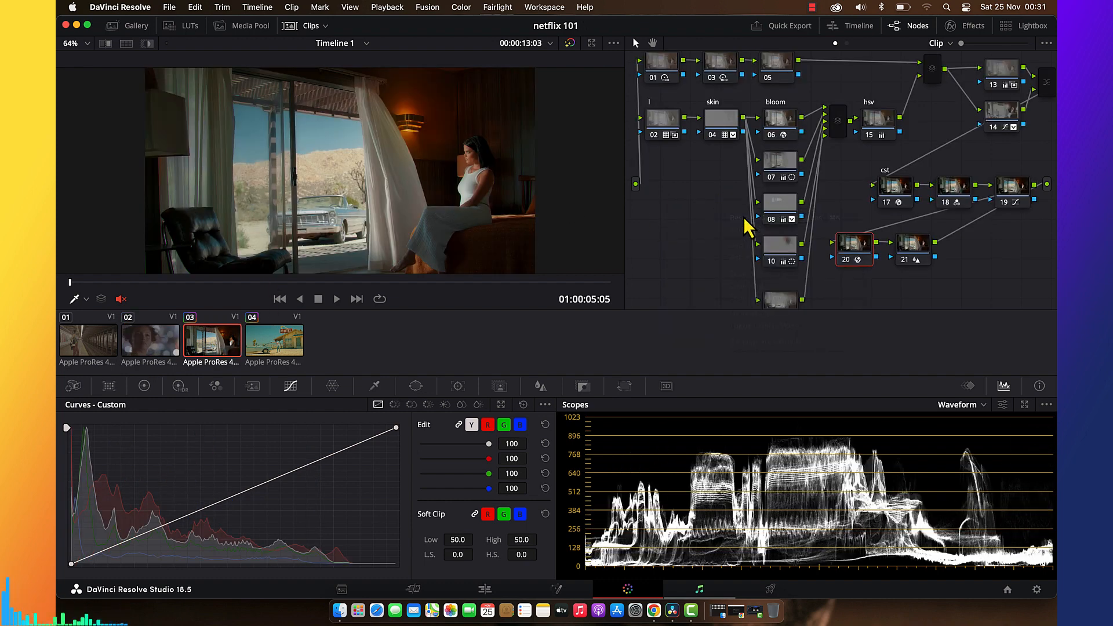
left_click(287, 354)
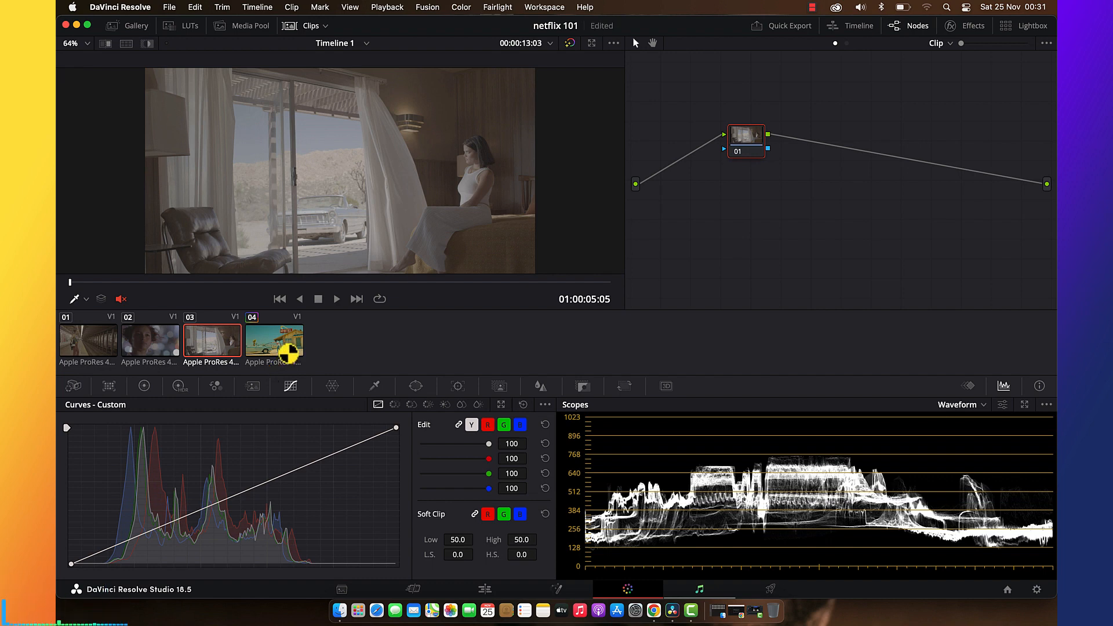
right_click(721, 212)
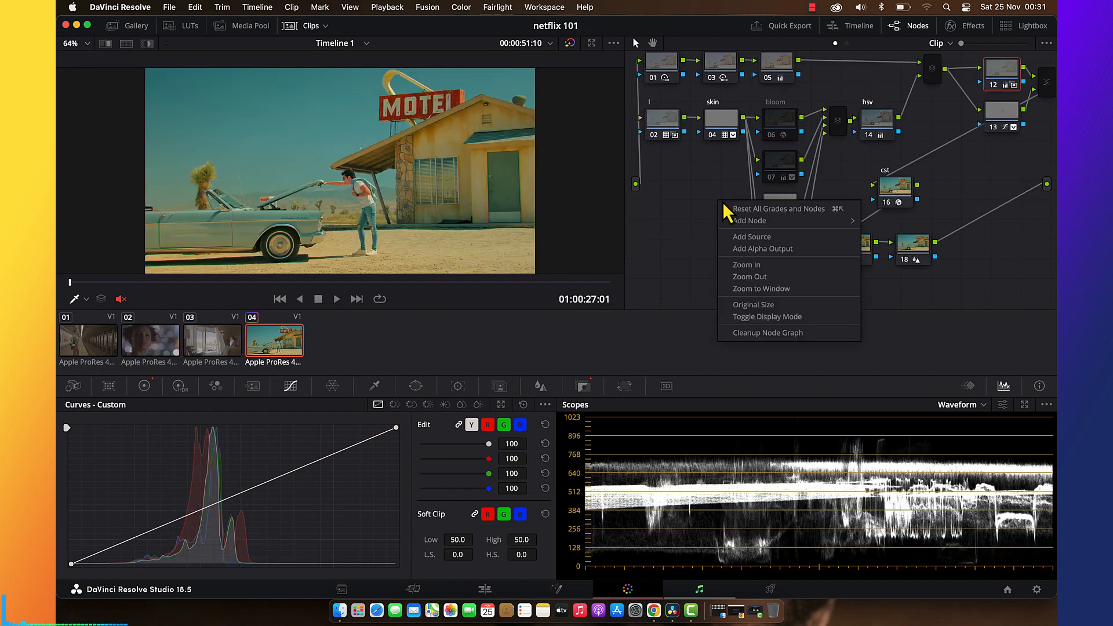
left_click(758, 210)
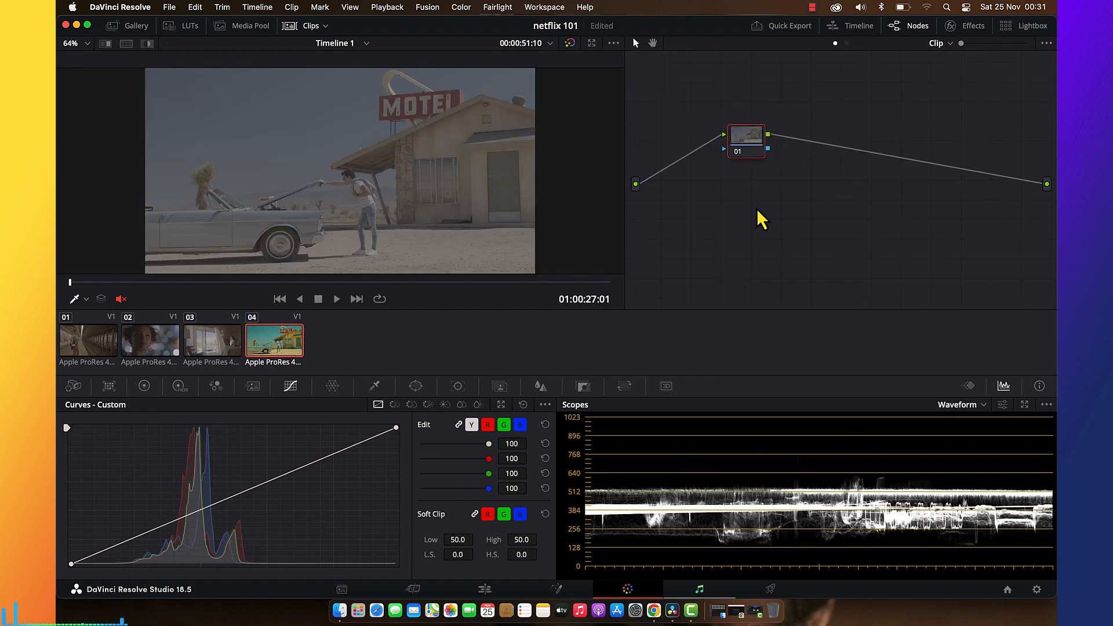
Select clip 01, preview its footage and return the playhead to near its start.
left_click(96, 348)
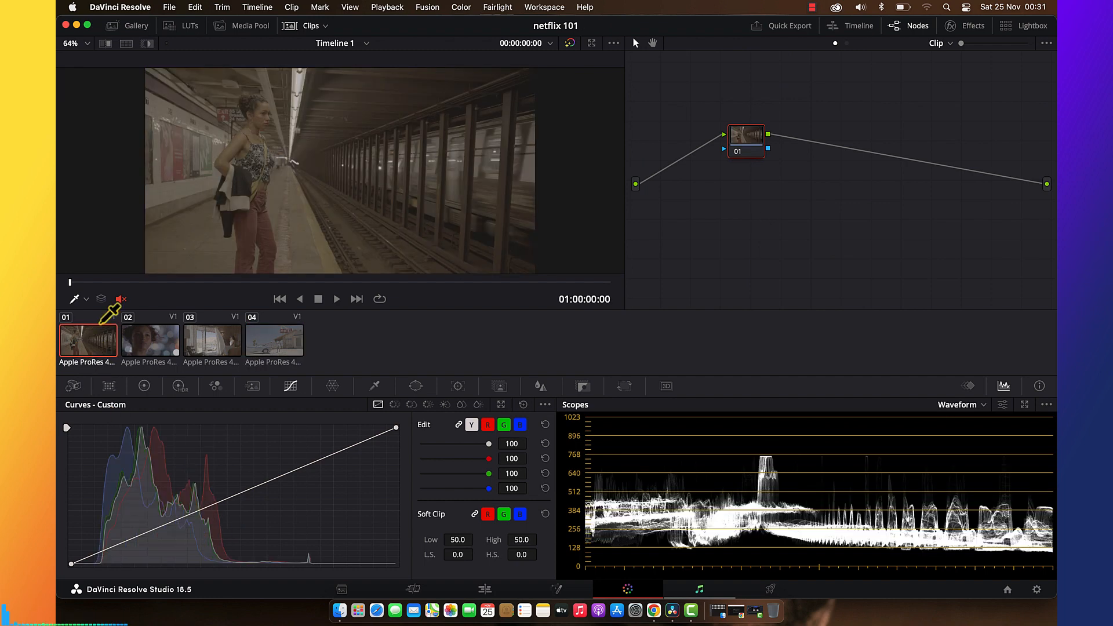
key("space")
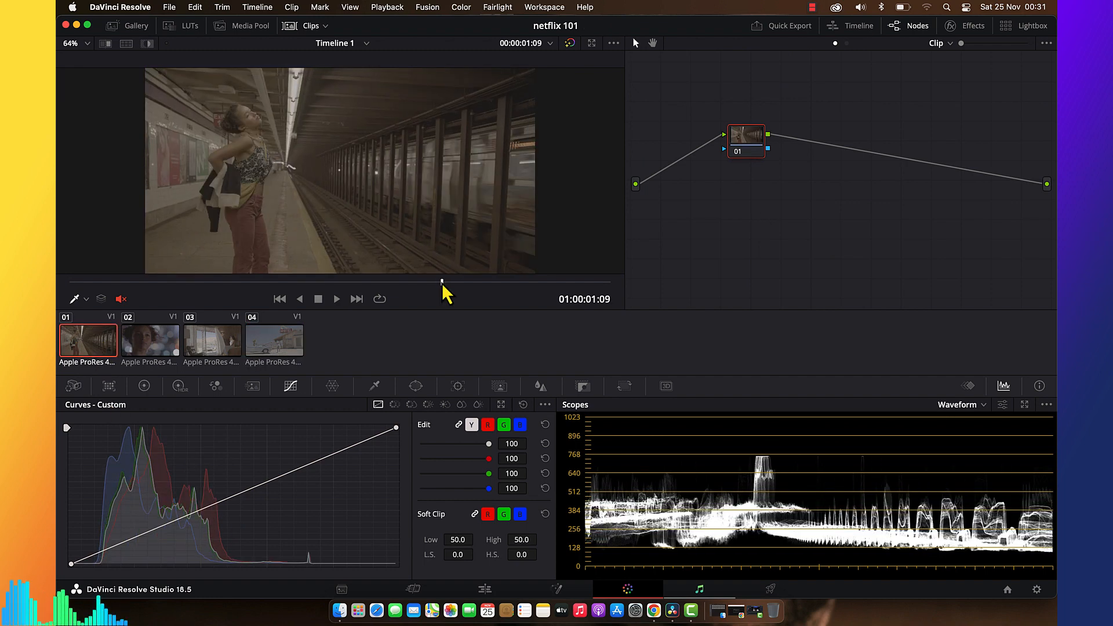
left_click(80, 283)
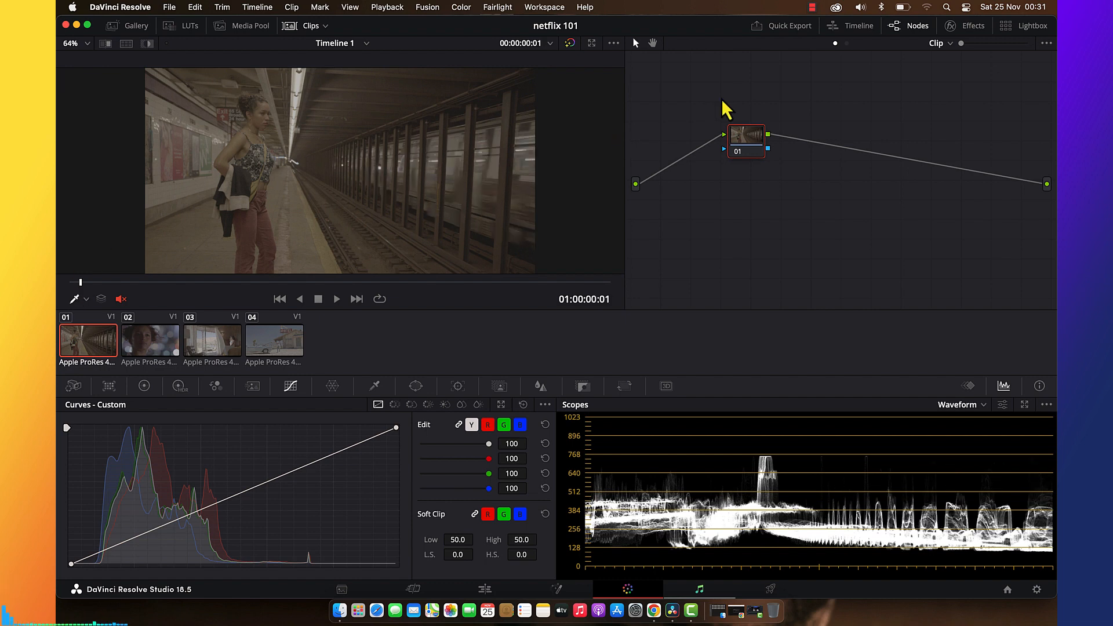
Reposition node 01 in the node graph and apply the Color Space Transform effect to it.
left_click_drag(739, 151, 804, 169)
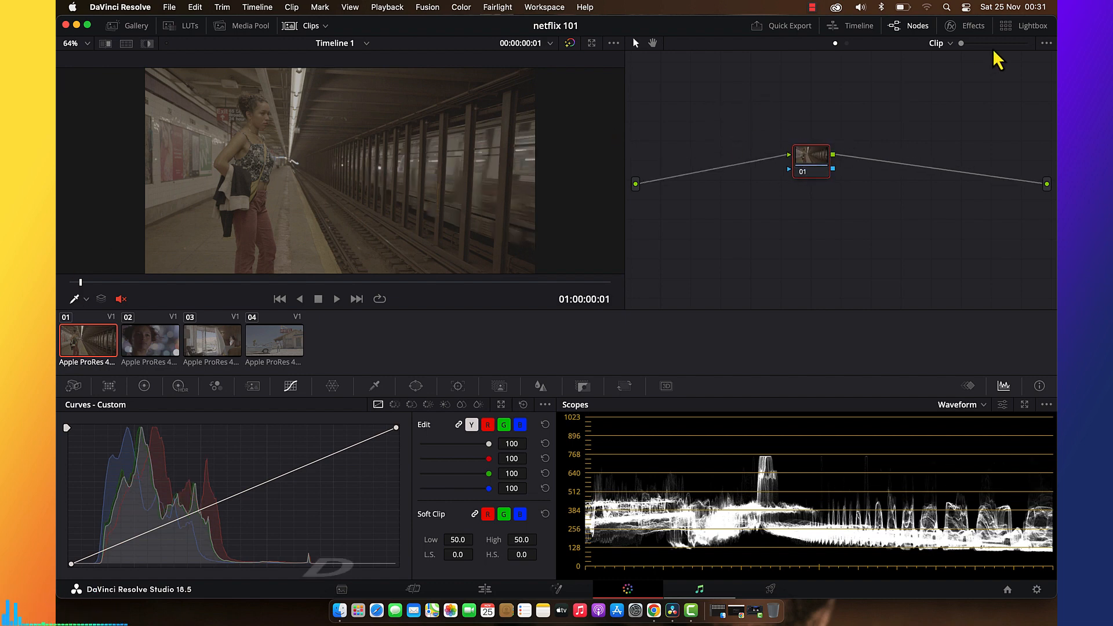
left_click(965, 25)
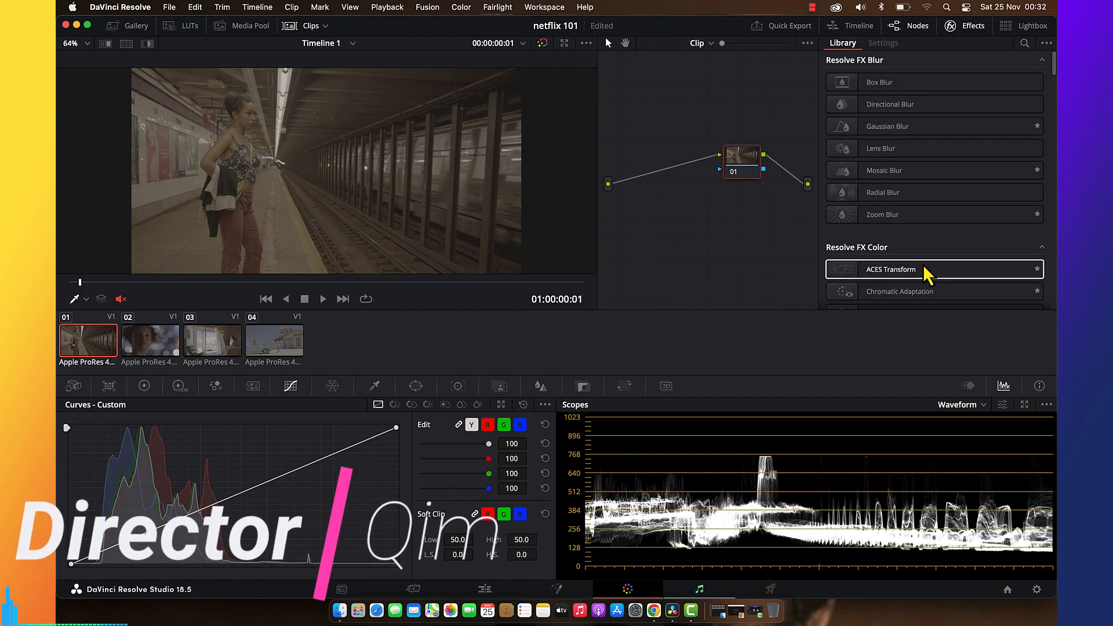
scroll(926, 275, "down", 5)
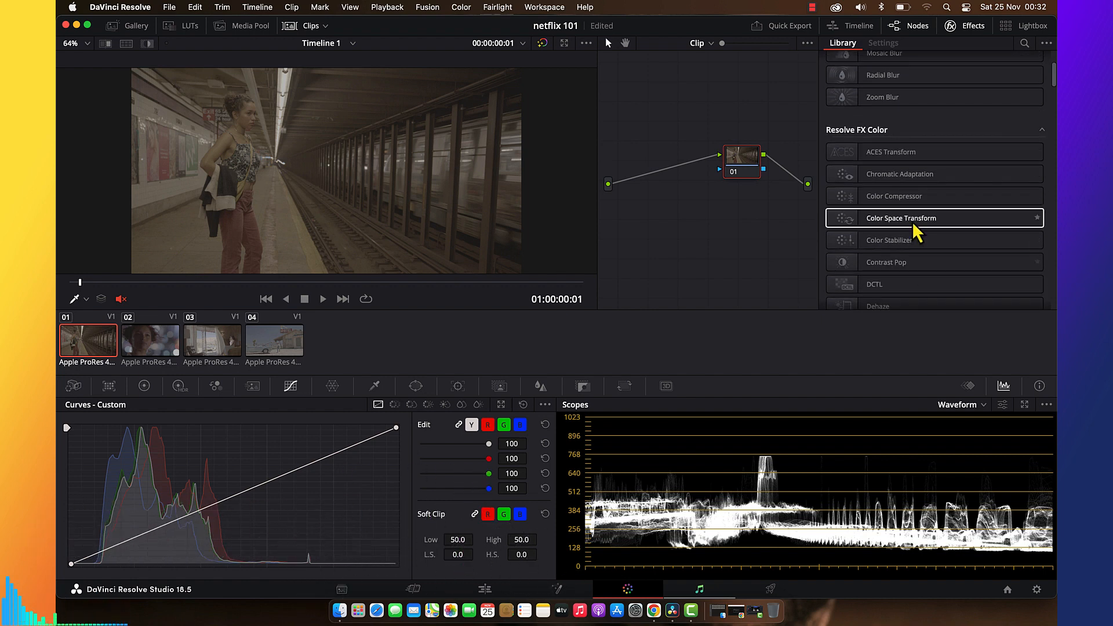
left_click_drag(916, 232, 744, 170)
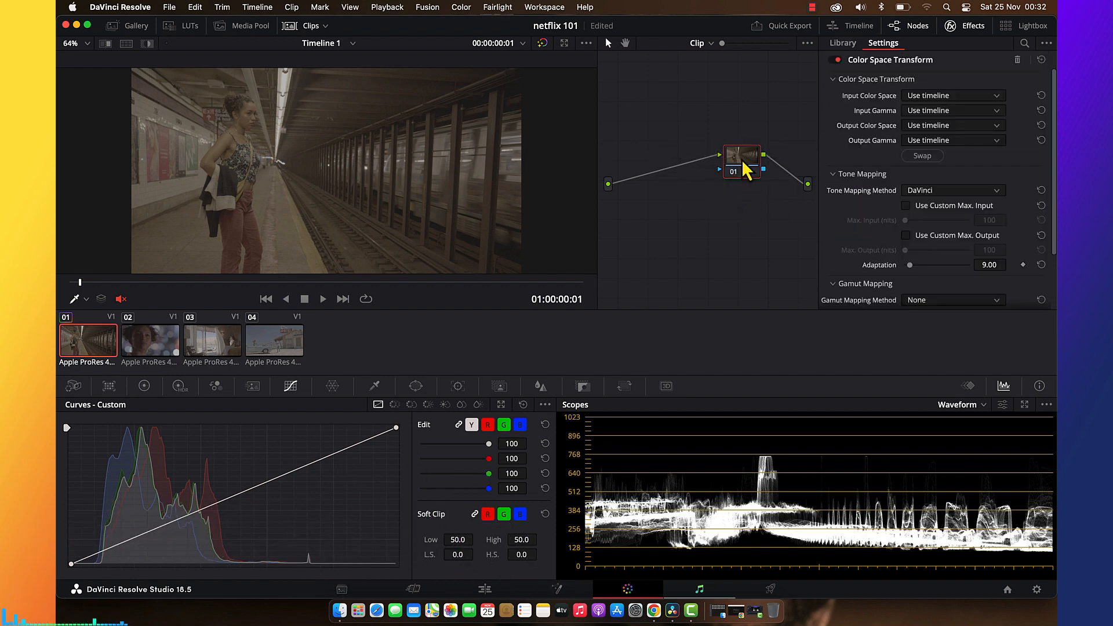
Set the Color Space Transform's input color space to Blackmagic Design Wide Gamut Gen 4 / 5.
left_click(925, 96)
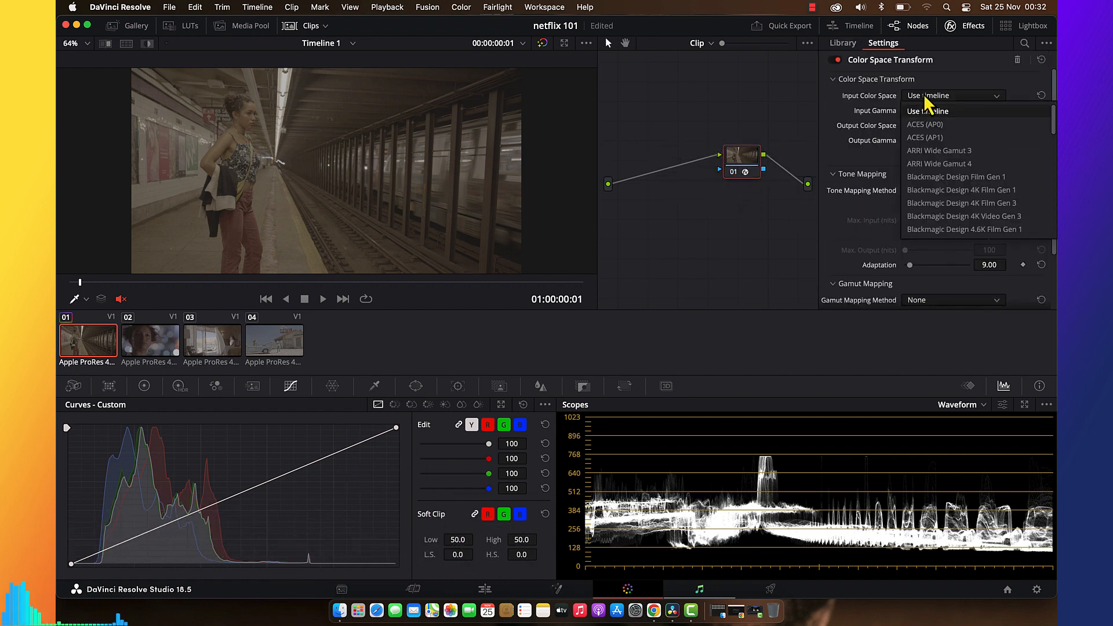
key("b")
key("b")
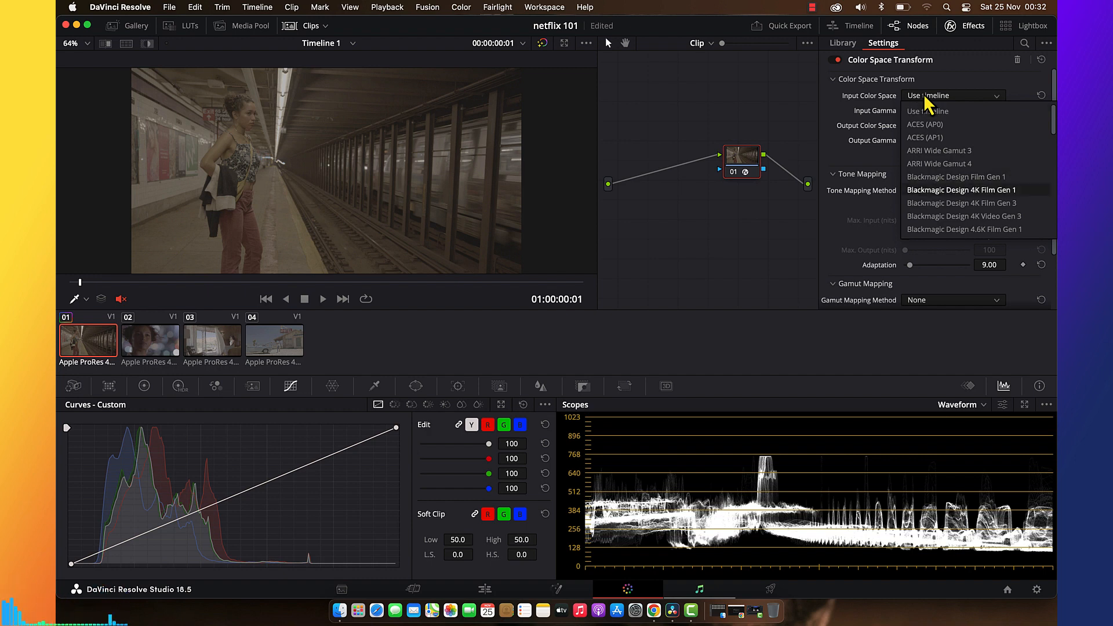
key("b")
key("b")
key("b")
key("b")
key("b")
key("b")
key("b")
key("b")
key("b")
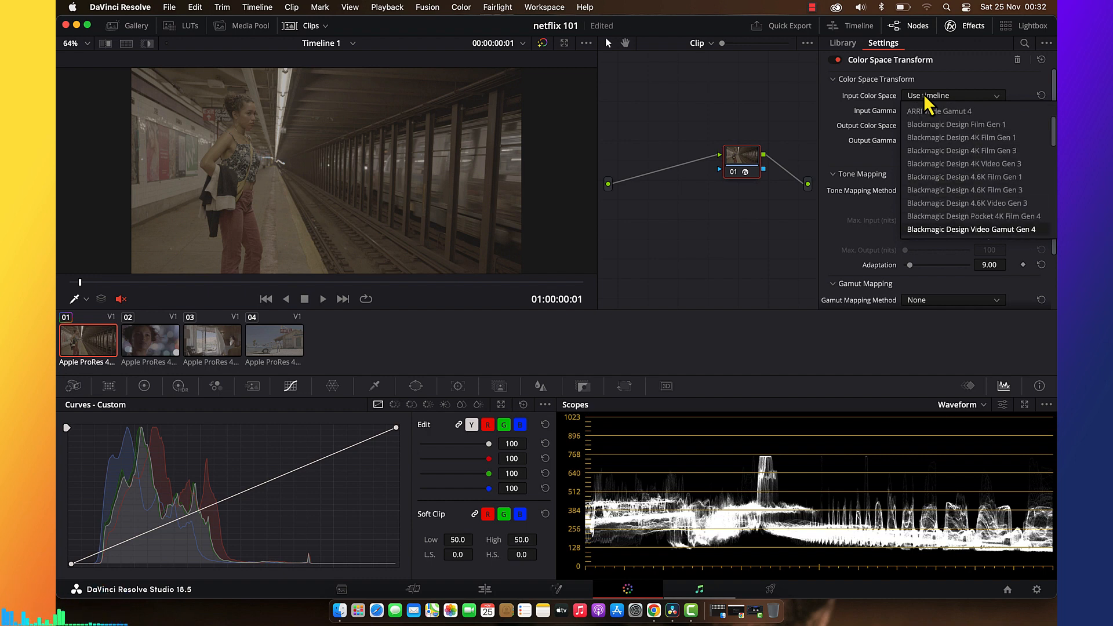
key("Up")
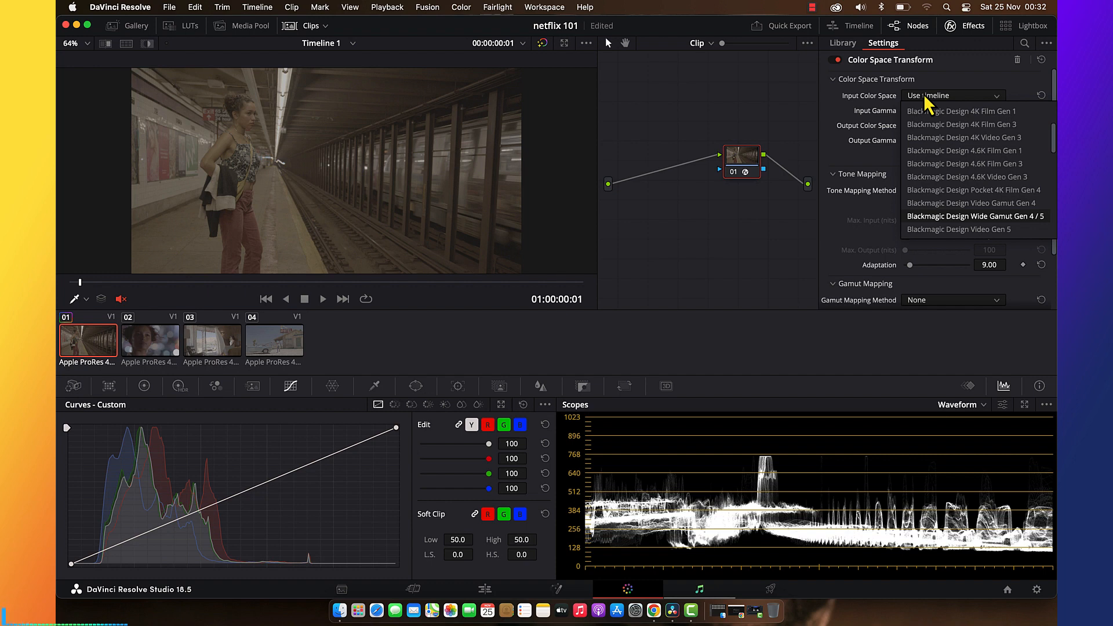
key("Return")
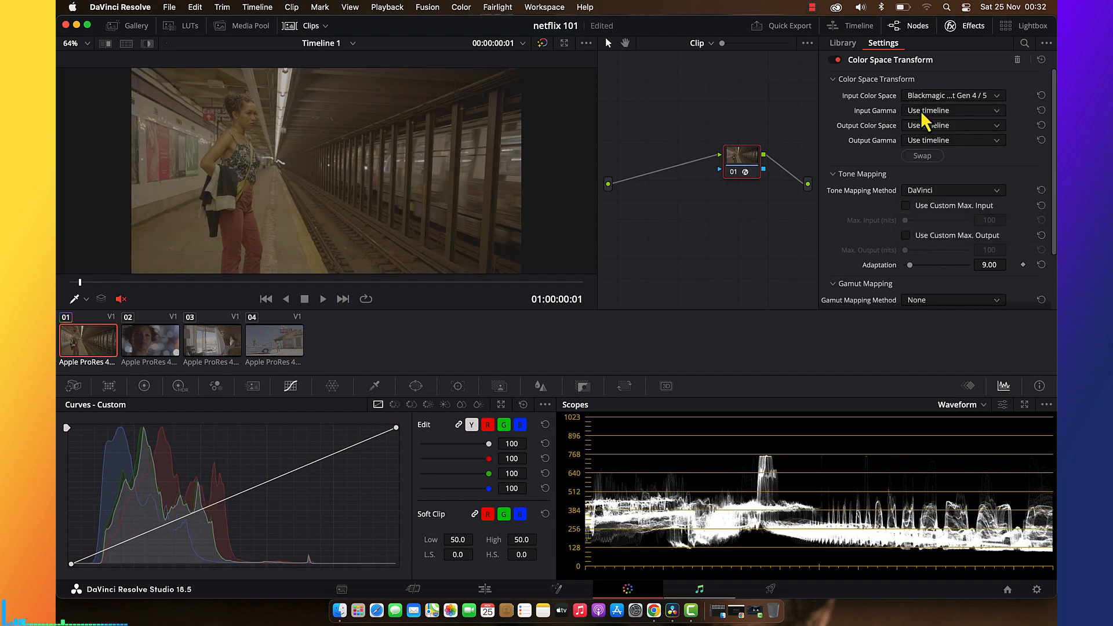
Set the Color Space Transform's input gamma to Blackmagic Design Film Gen 5.
left_click(923, 112)
key("r")
key("Down")
key("Down")
key("Down")
key("Down")
key("Down")
key("Down")
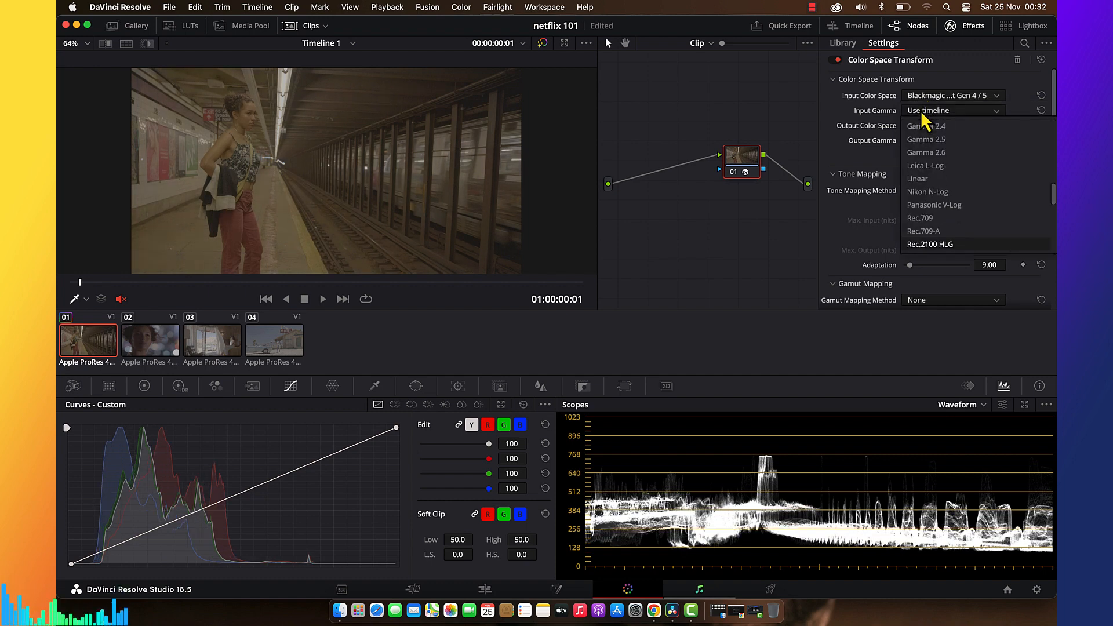
key("Down")
key("Down")
key("Down")
key("Down")
key("Down")
key("Down")
key("Down")
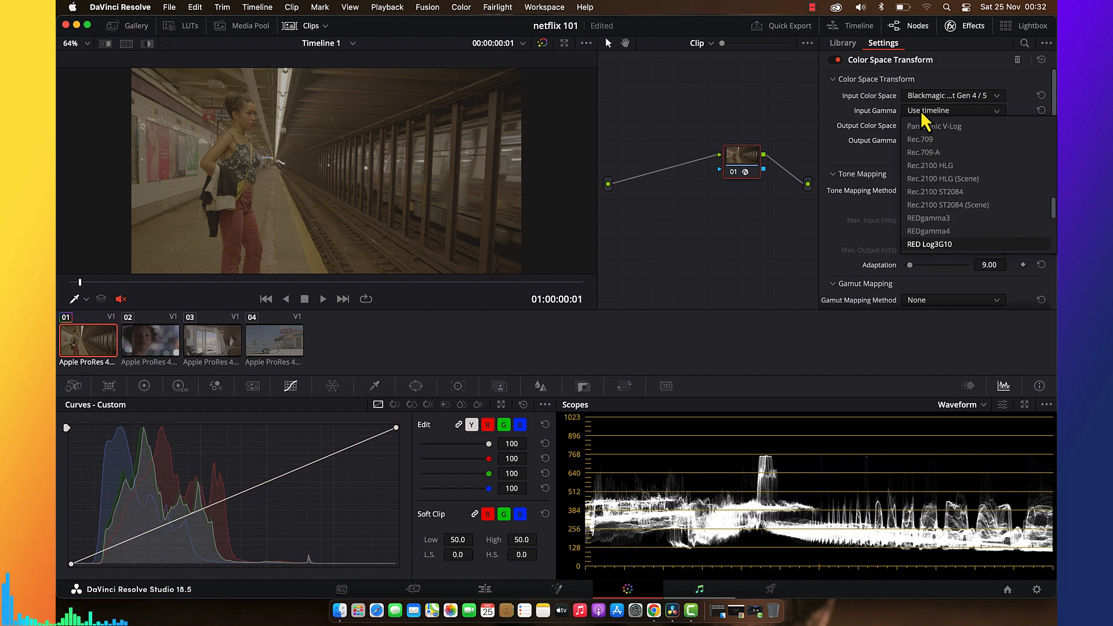
key("Down")
key("Down")
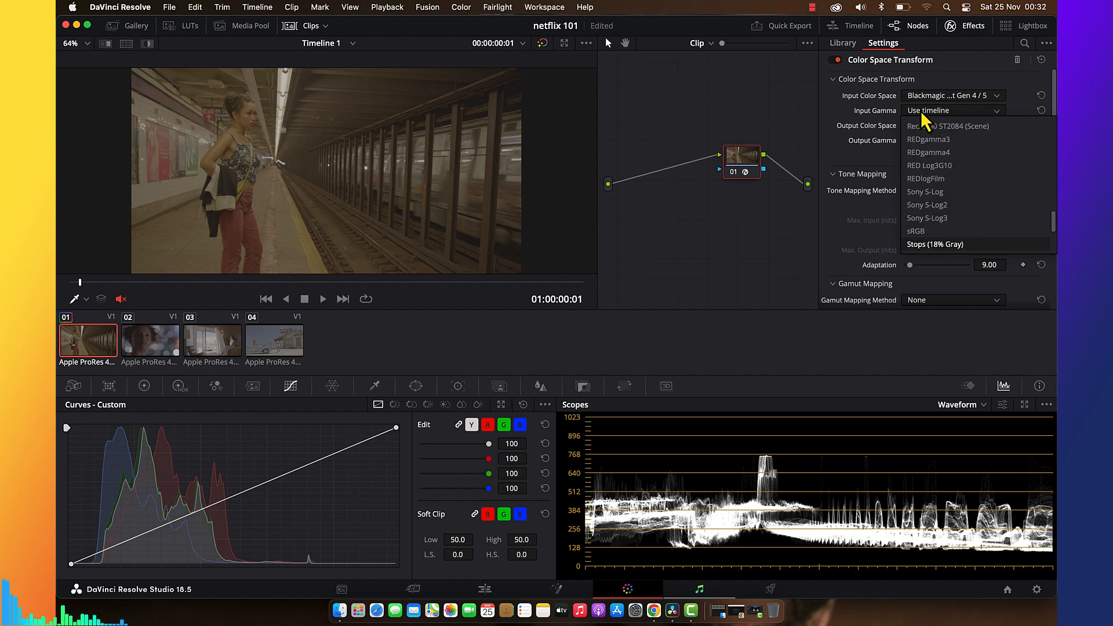
key("Up")
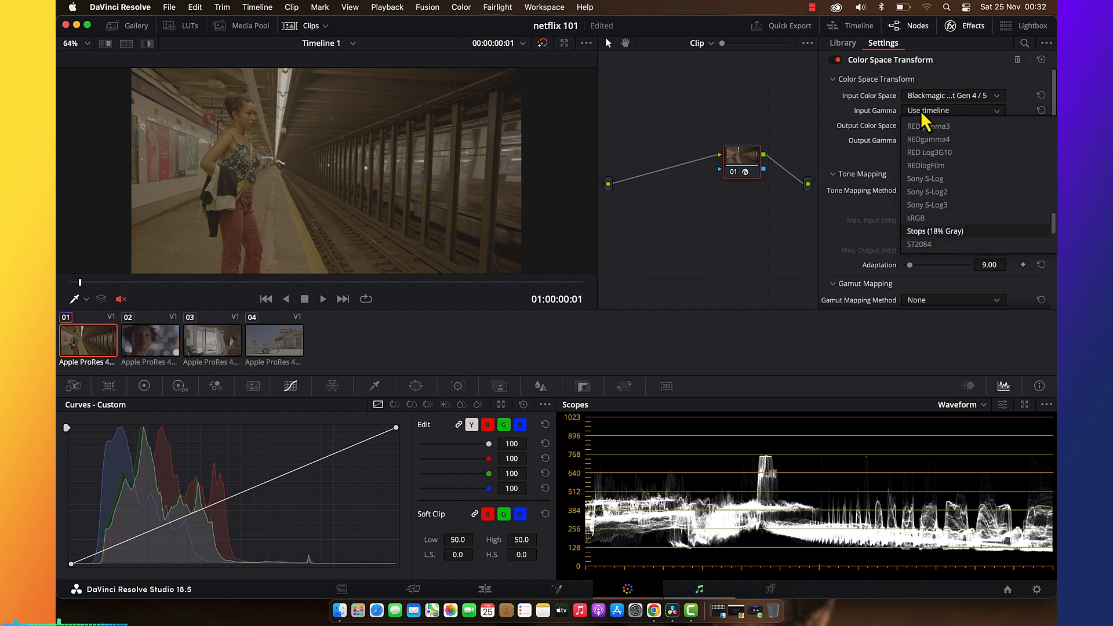
key("Home")
key("Down")
key("Down")
key("Down")
key("Down")
key("Down")
key("Down")
key("Down")
key("Down")
key("Down")
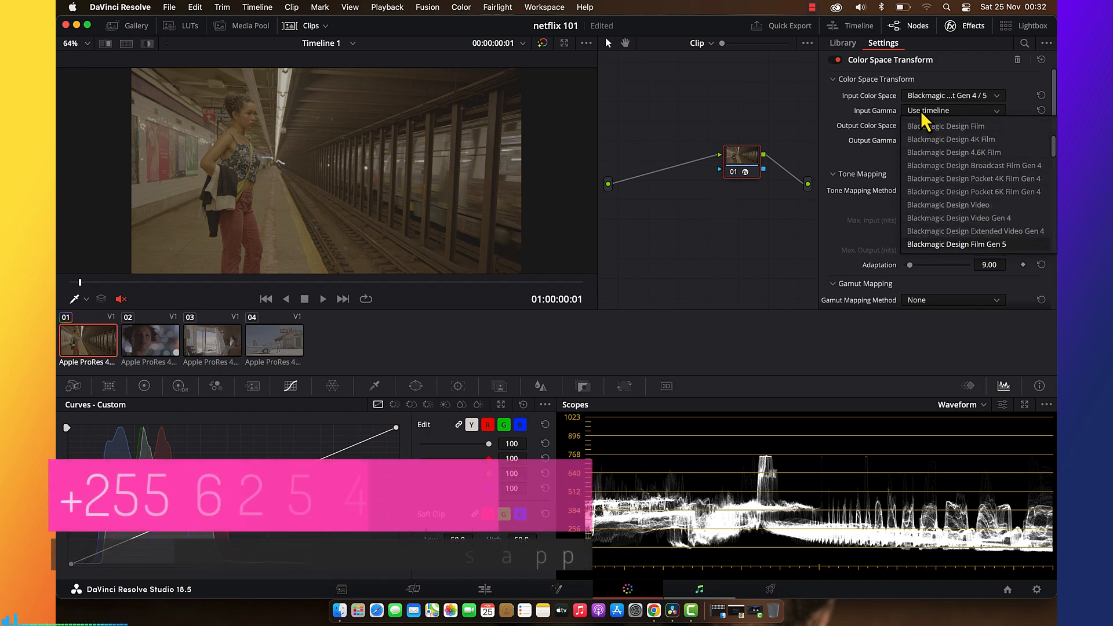
key("Return")
Set the transform's output color space to Rec.709 and output gamma to Gamma 2.4, and close the effect settings.
left_click(922, 127)
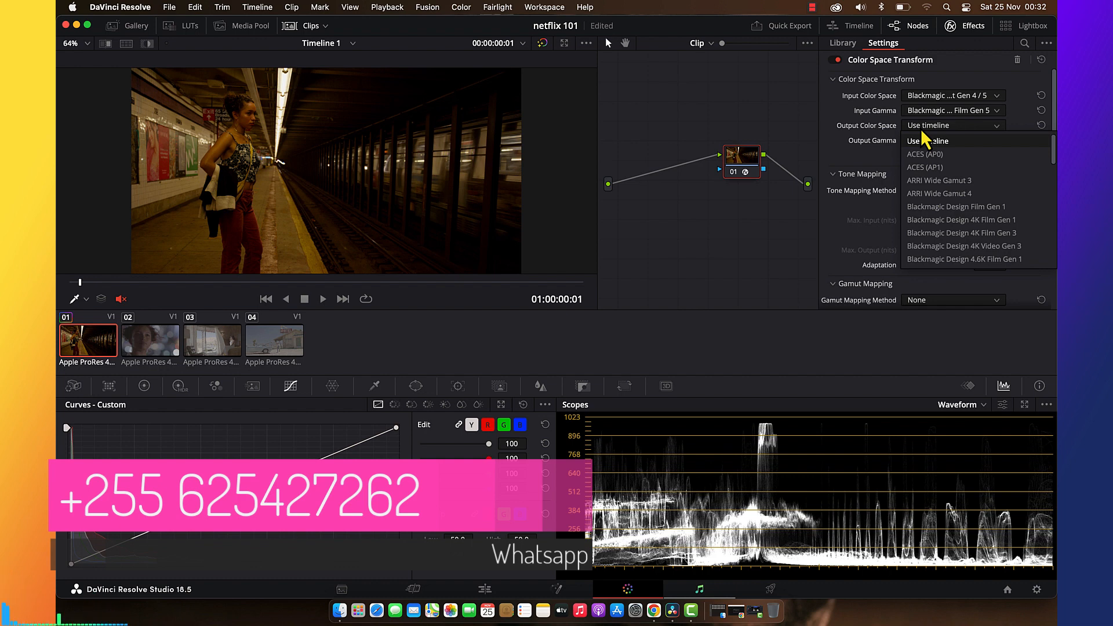
key("r")
key("Return")
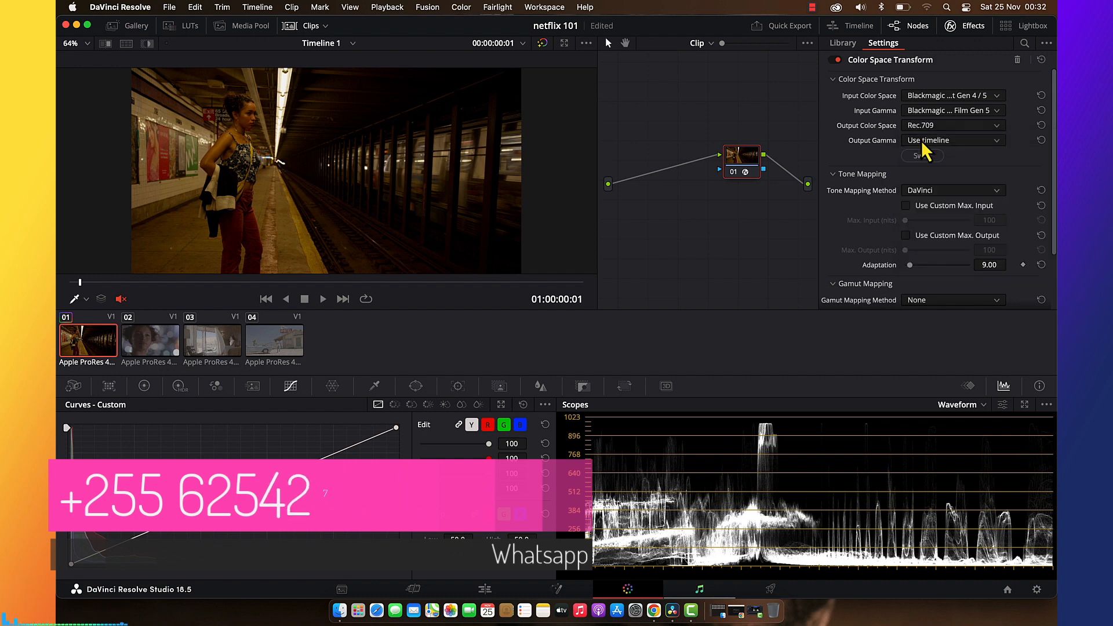
left_click(923, 142)
key("g")
key("Down")
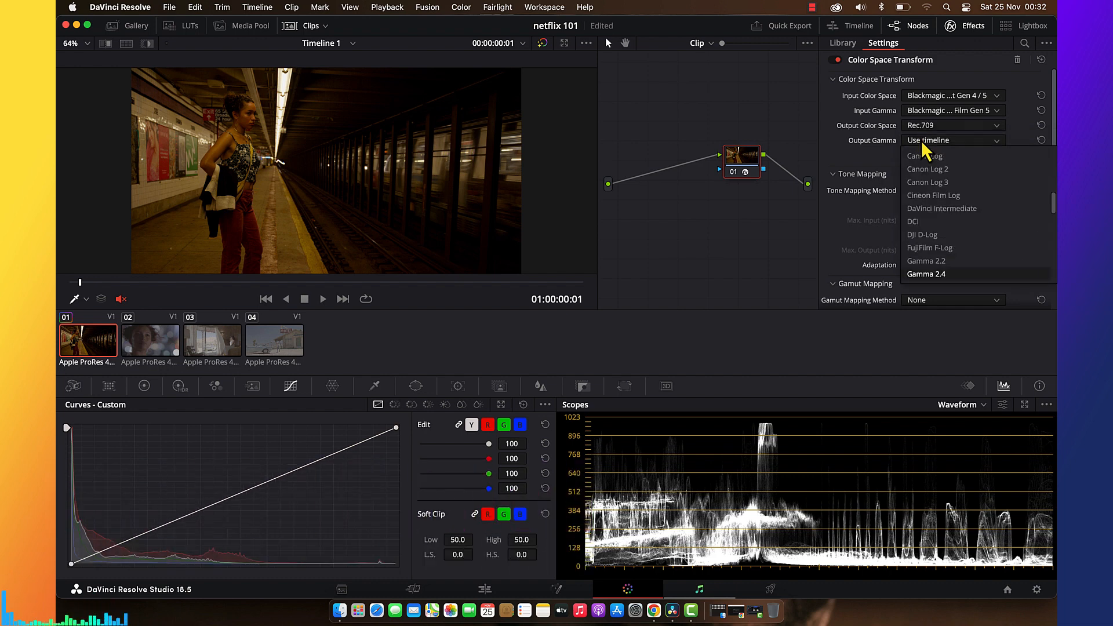
key("Return")
left_click(971, 26)
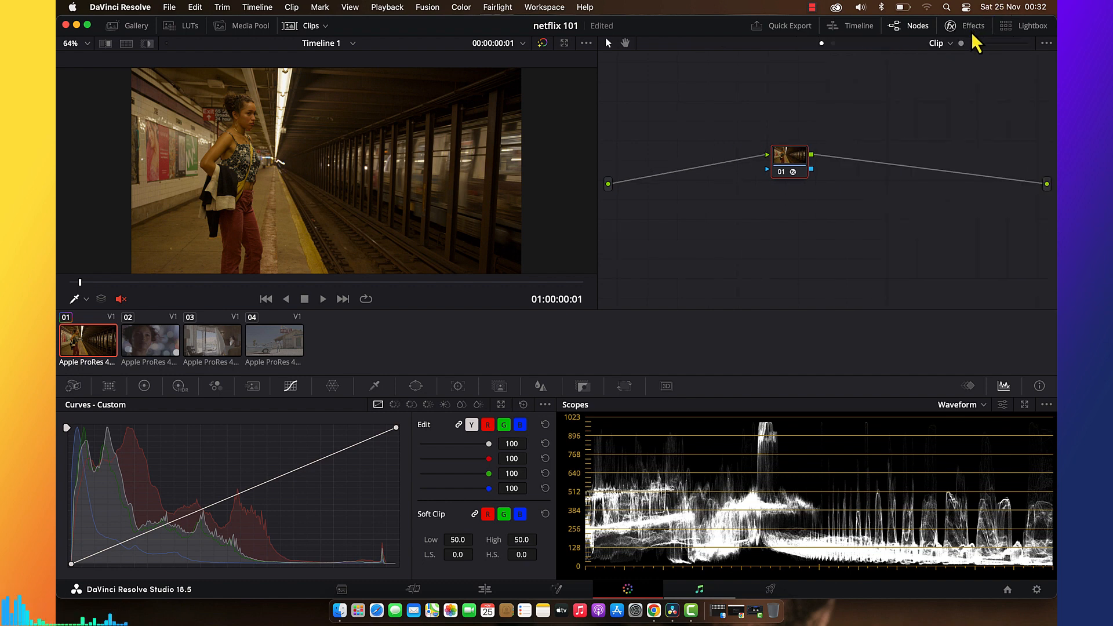
Move the Color Space Transform node toward the graph output and add a serial node before it, placed near the graph input.
left_click_drag(781, 173, 910, 195)
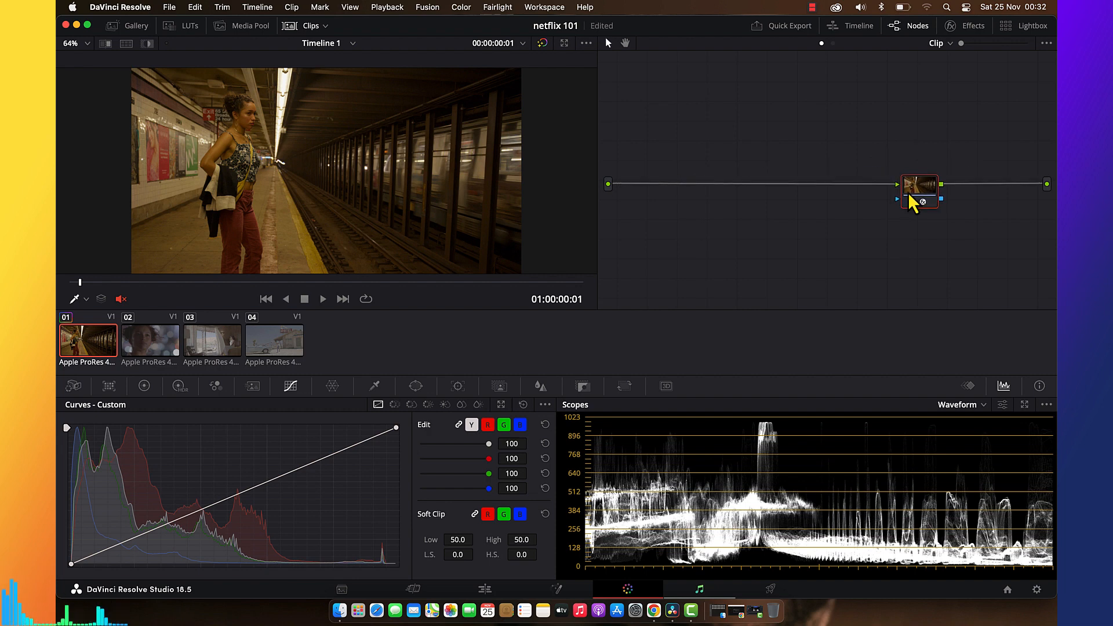
key("shift+s")
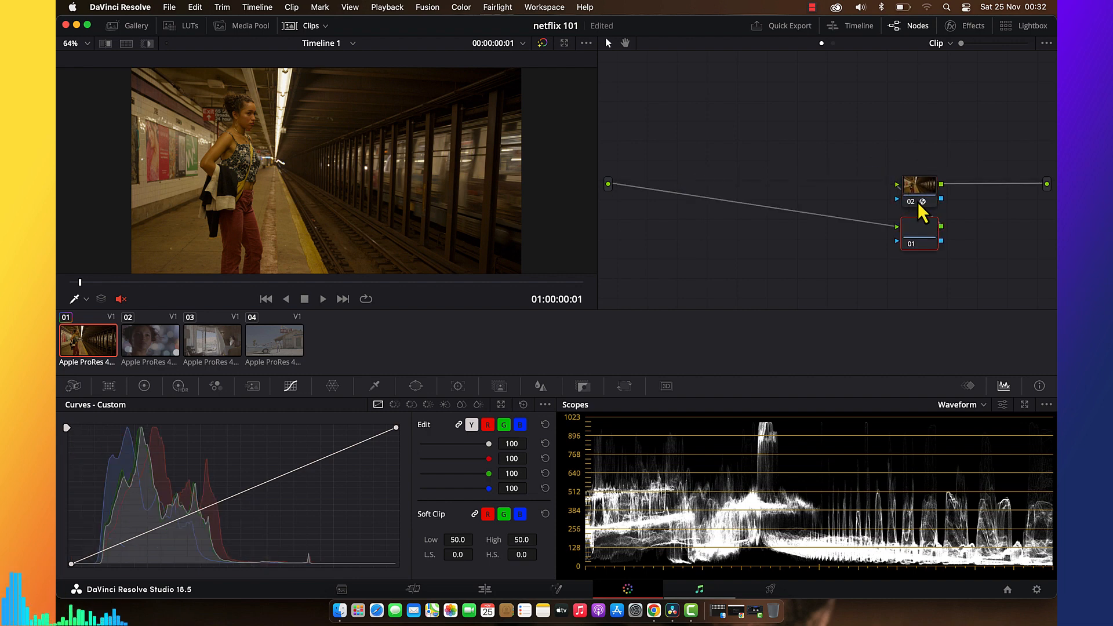
left_click_drag(920, 231, 673, 95)
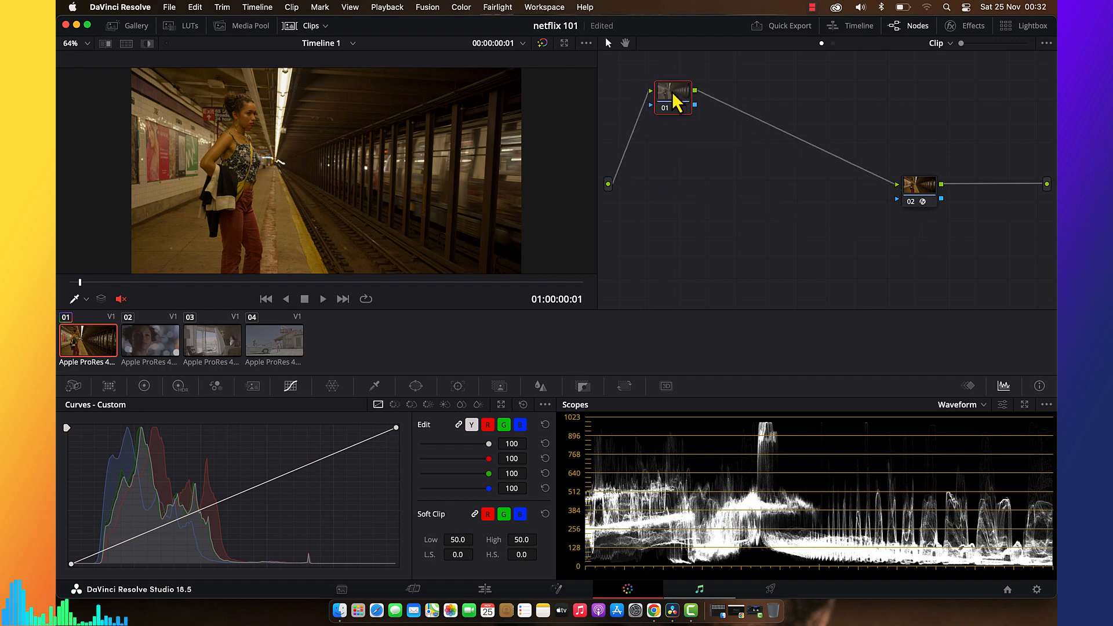
Add a layer node to node 01, placing it well below node 01 and its layer mixer near the Color Space Transform node.
key("alt+l")
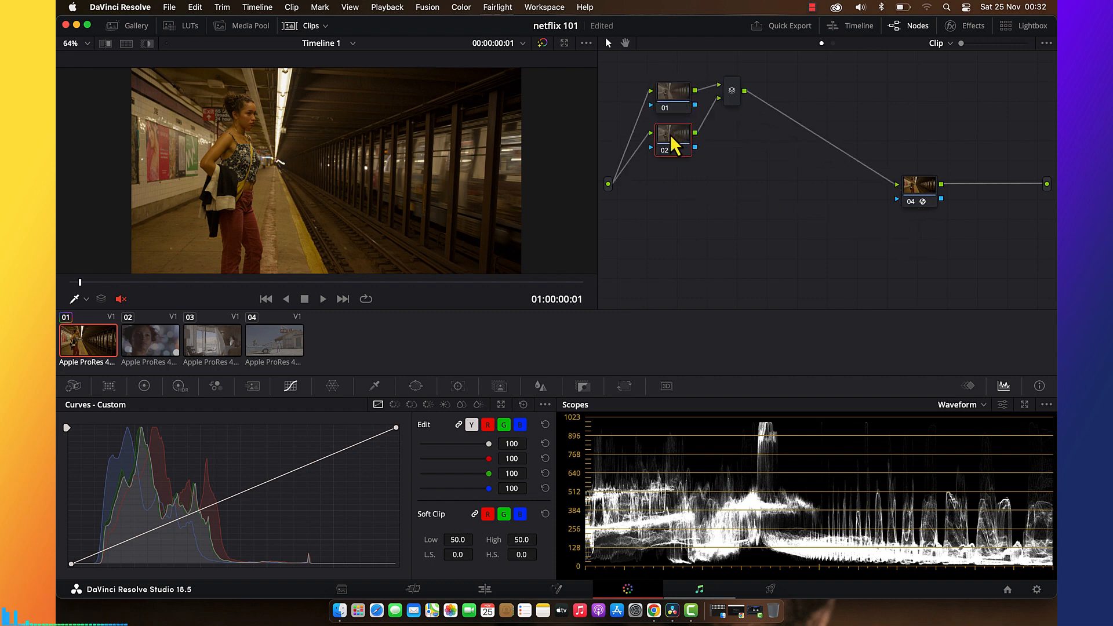
left_click_drag(673, 150, 670, 266)
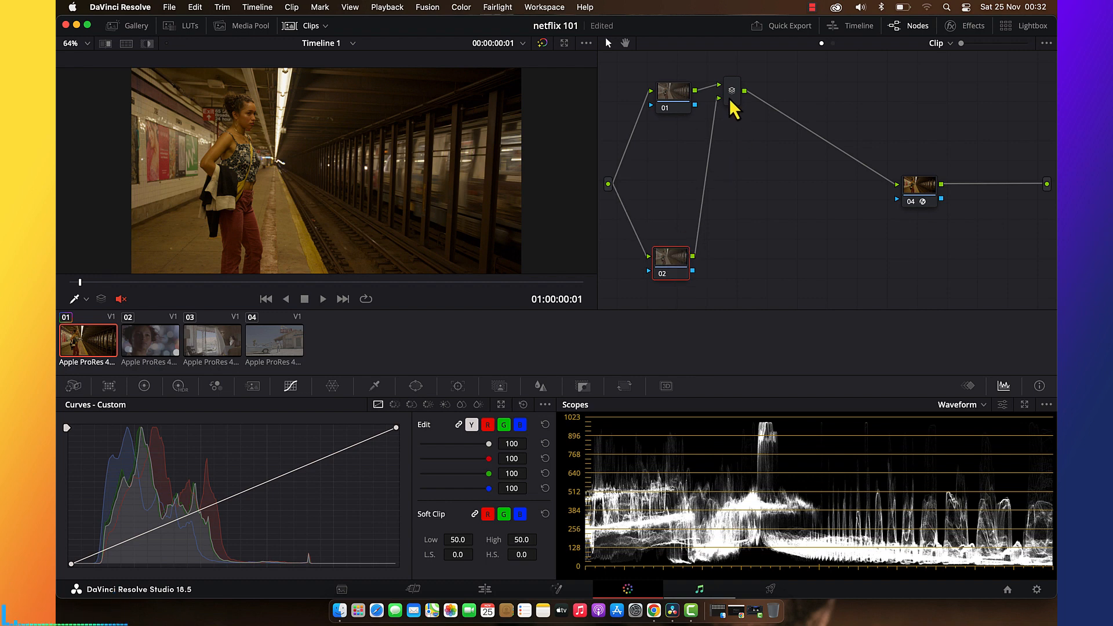
left_click_drag(734, 98, 870, 110)
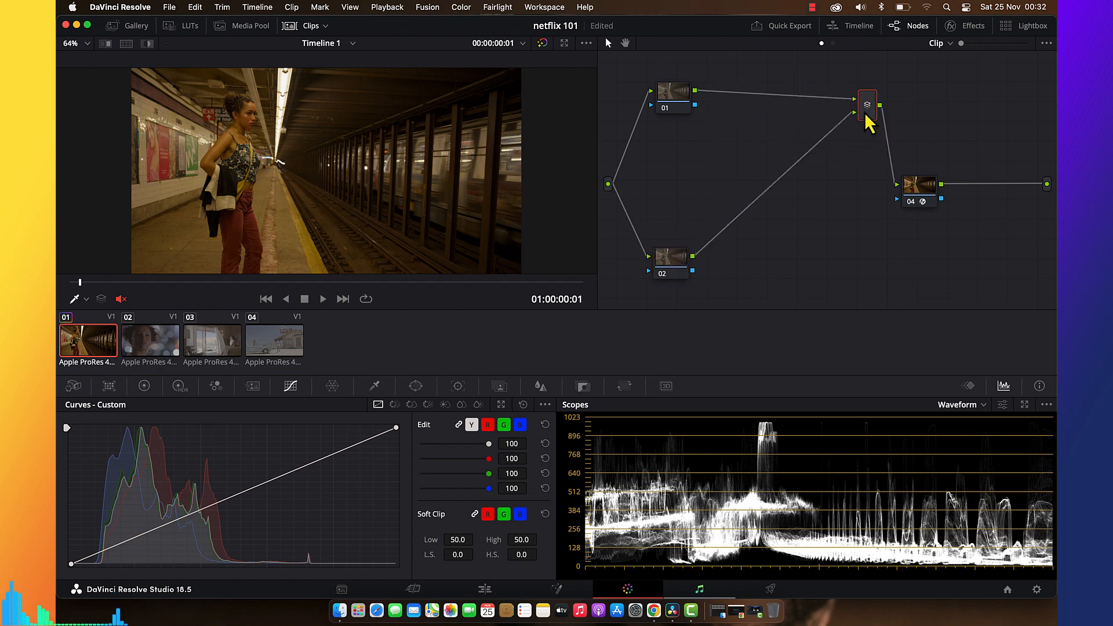
Add two serial nodes after node 01 on the upper branch.
left_click(670, 103)
key("alt+s")
key("alt+s")
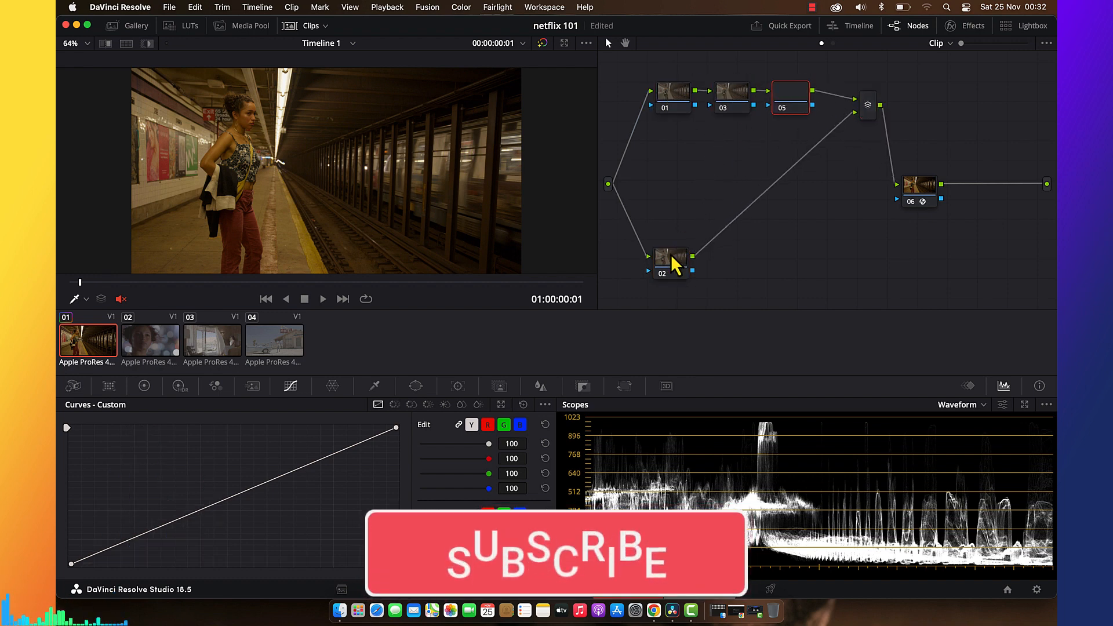
Add two serial nodes after node 02 on the lower branch and place the last one beneath the Color Space Transform node.
left_click(676, 269)
key("alt+s")
key("alt+s")
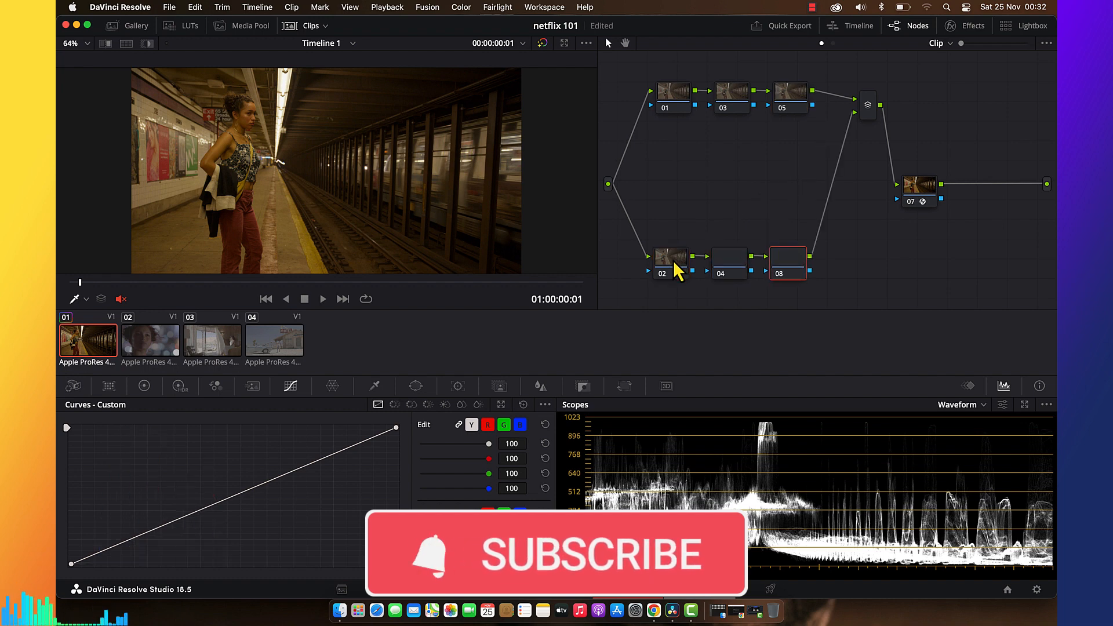
left_click_drag(790, 279, 923, 279)
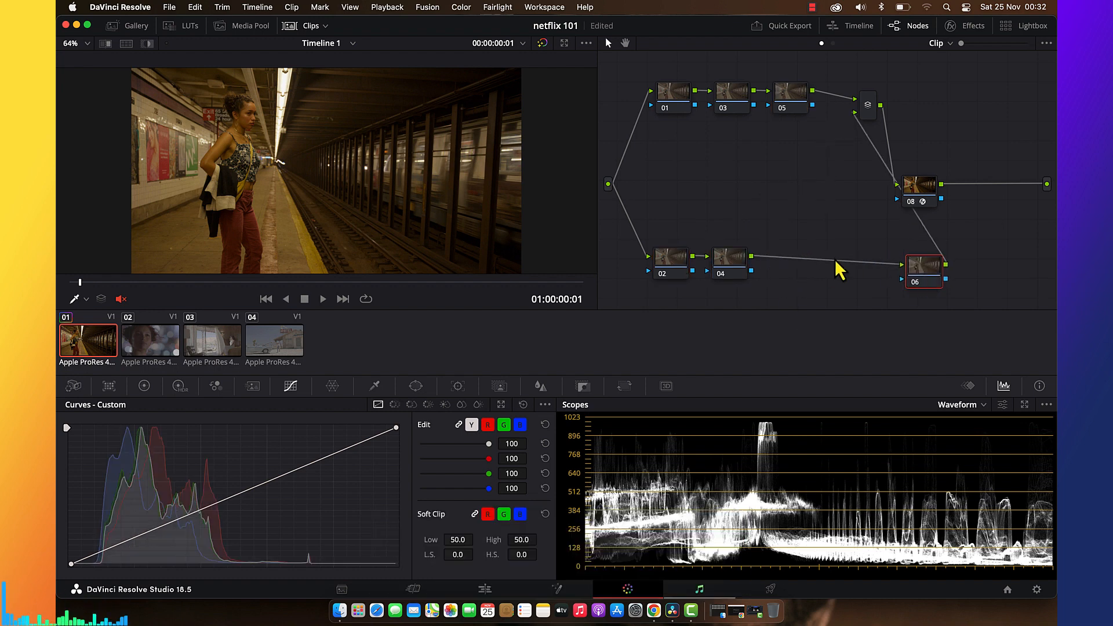
left_click(725, 275)
key("alt+s")
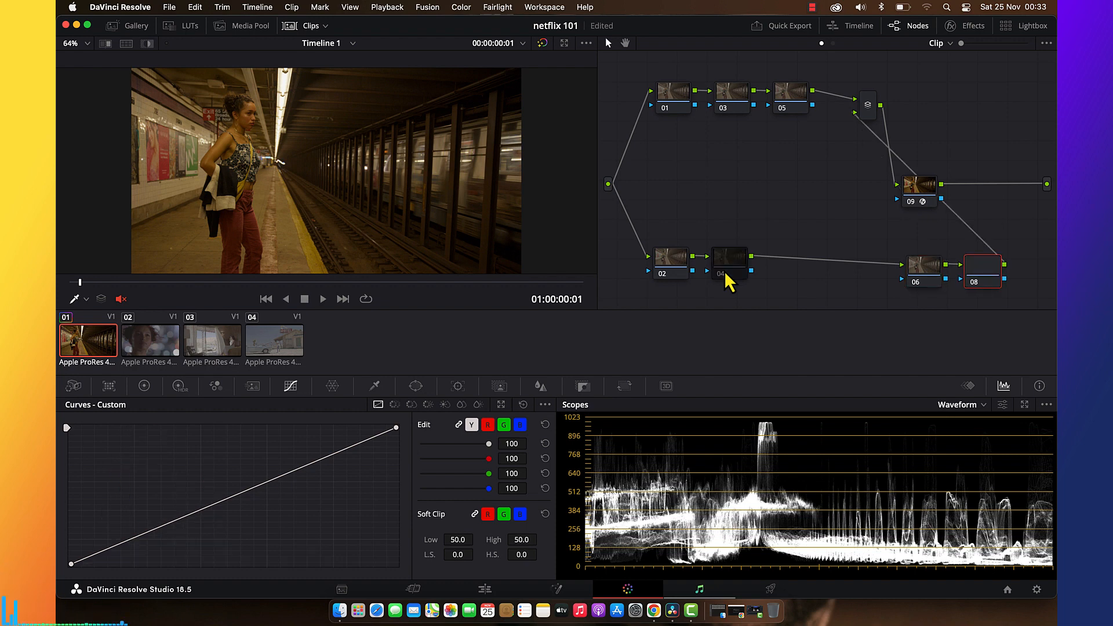
key("super+z")
Add a serial node after node 04 and move the lower branch's first three nodes up beneath the upper row.
left_click(725, 275)
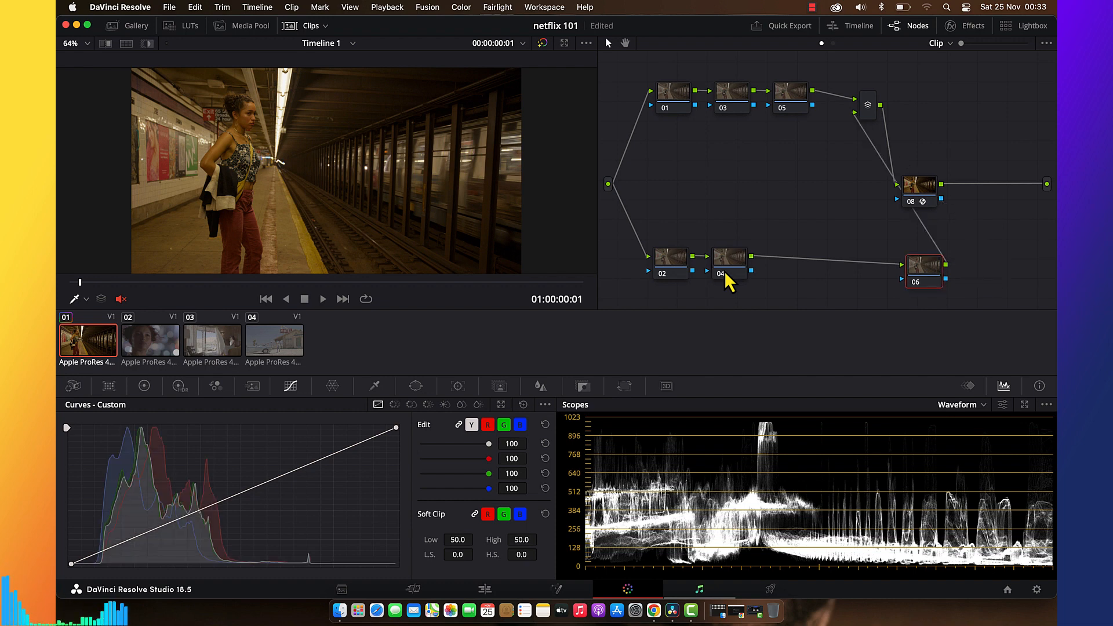
left_click(729, 269)
key("alt+s")
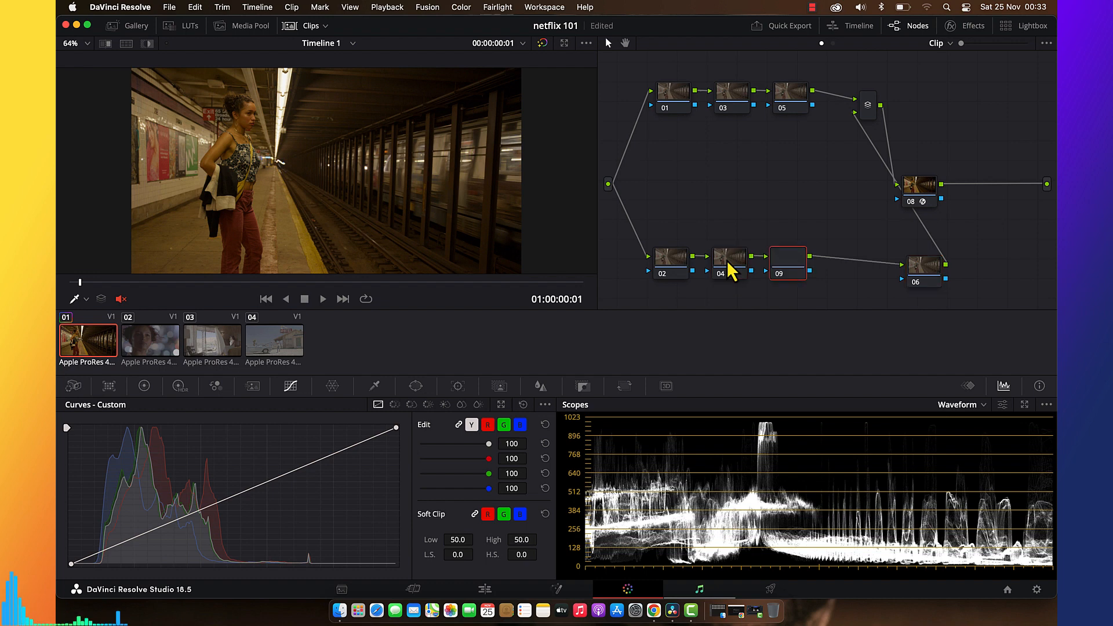
left_click_drag(791, 235, 670, 165)
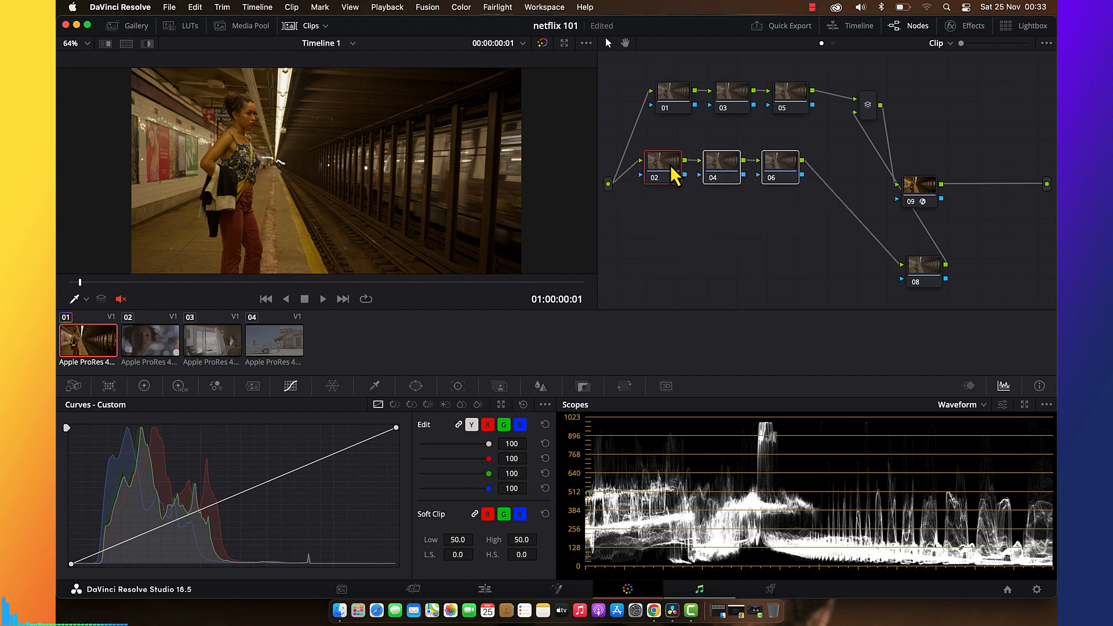
left_click(792, 234)
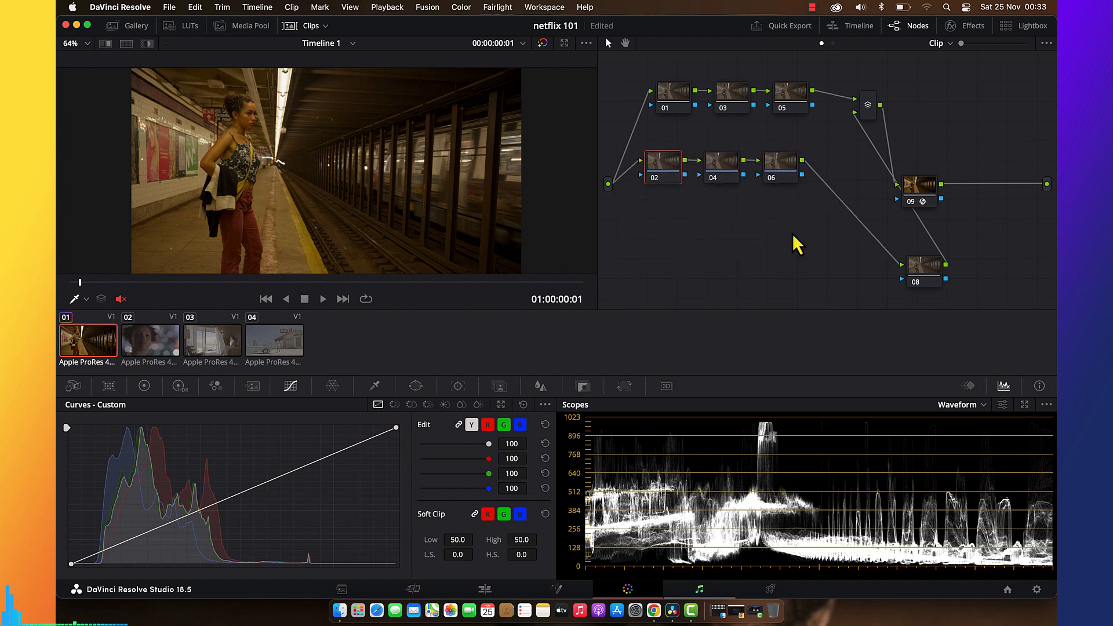
Add three parallel nodes to node 06 on the lower branch.
left_click(776, 175)
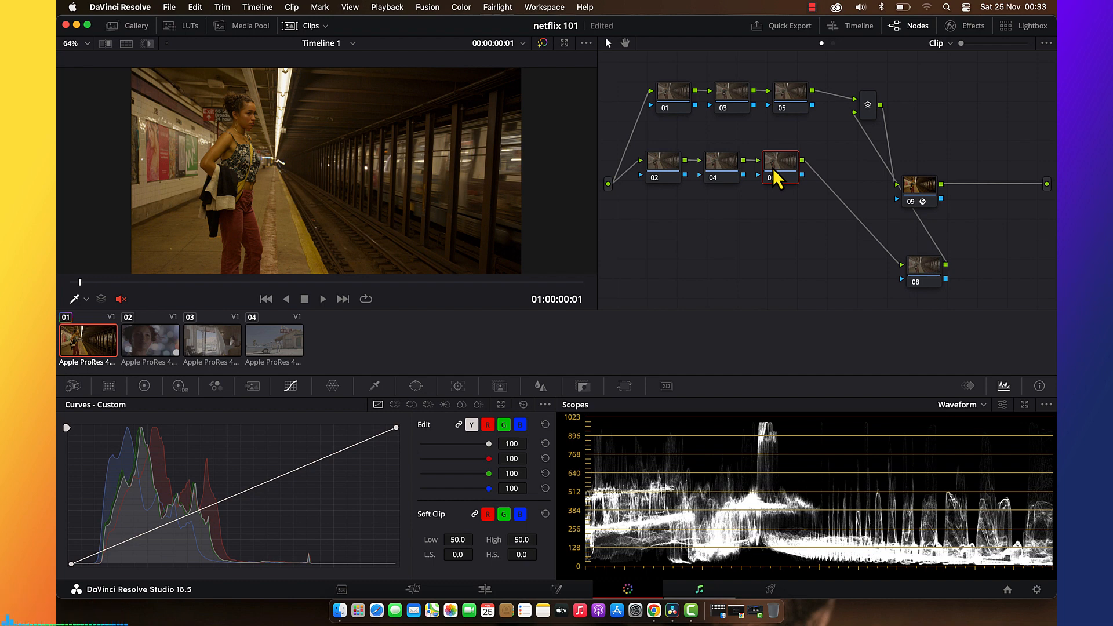
key("alt+p")
key("alt+p")
key("alt+p")
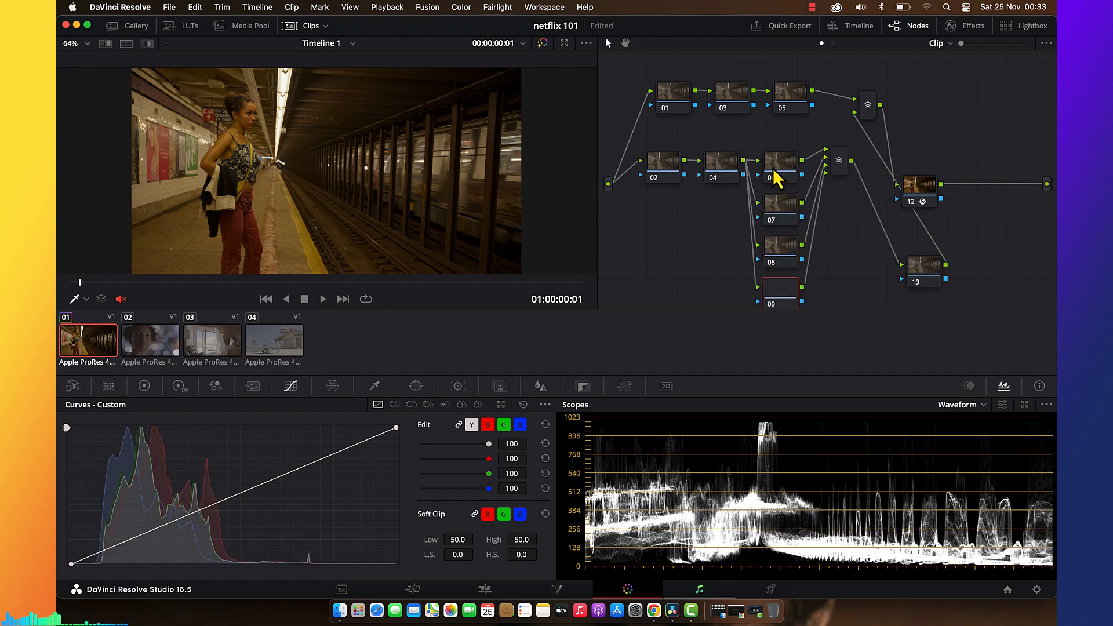
Reposition the lower branch's last node beside the parallel group and the Color Space Transform node close to the graph output.
left_click_drag(926, 278, 876, 244)
left_click_drag(921, 200, 1007, 125)
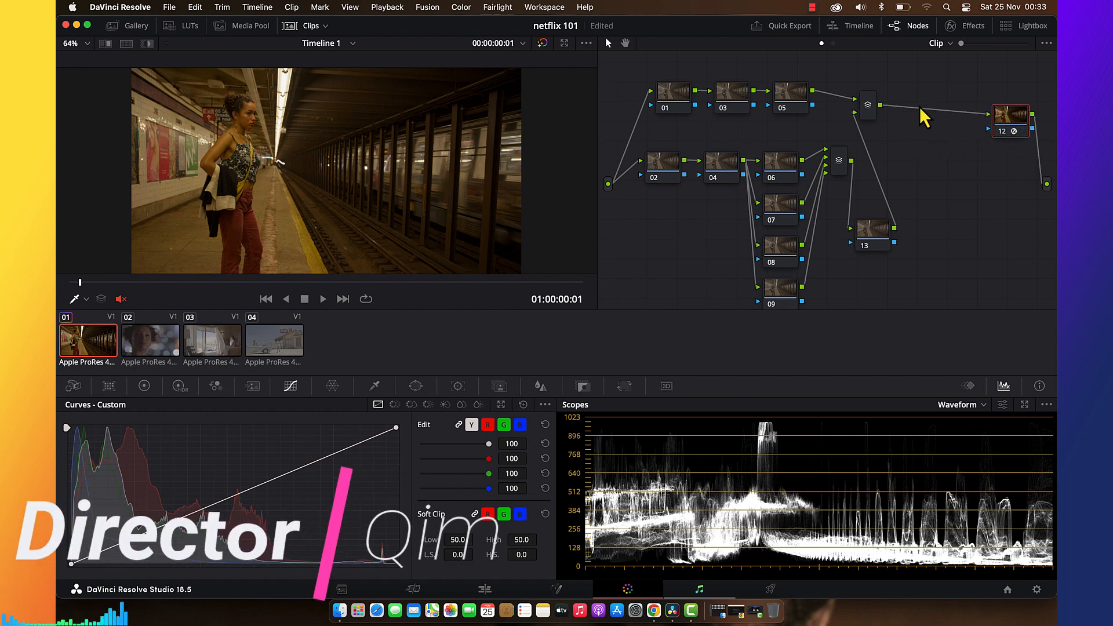
Select the upper branch's layer mixer, preview clip 01's footage and return the playhead to the clip's start.
left_click(873, 113)
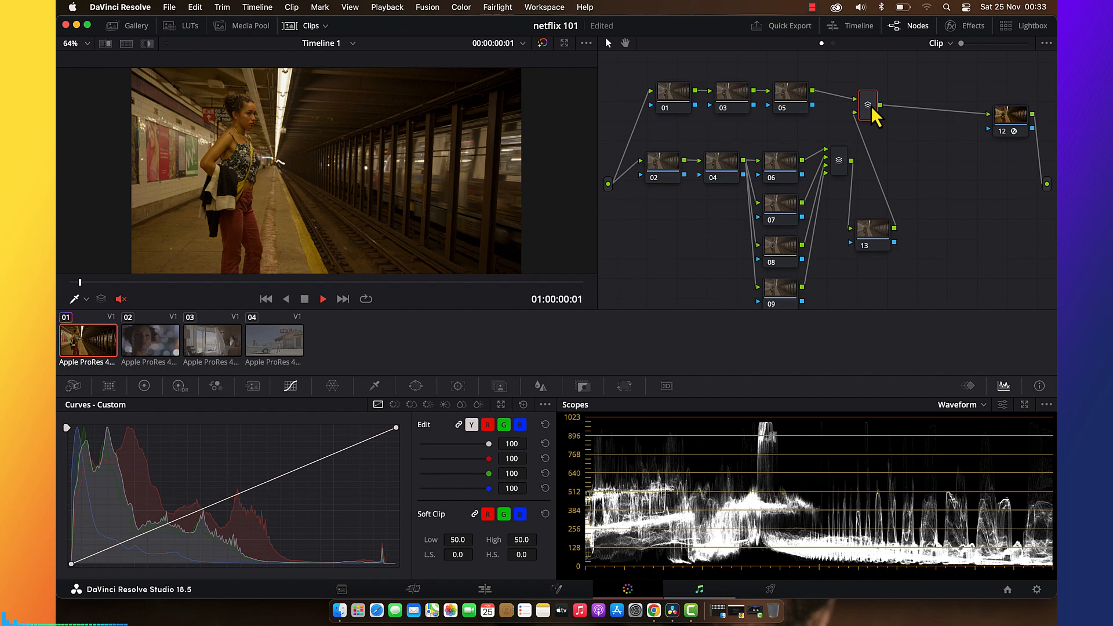
key("space")
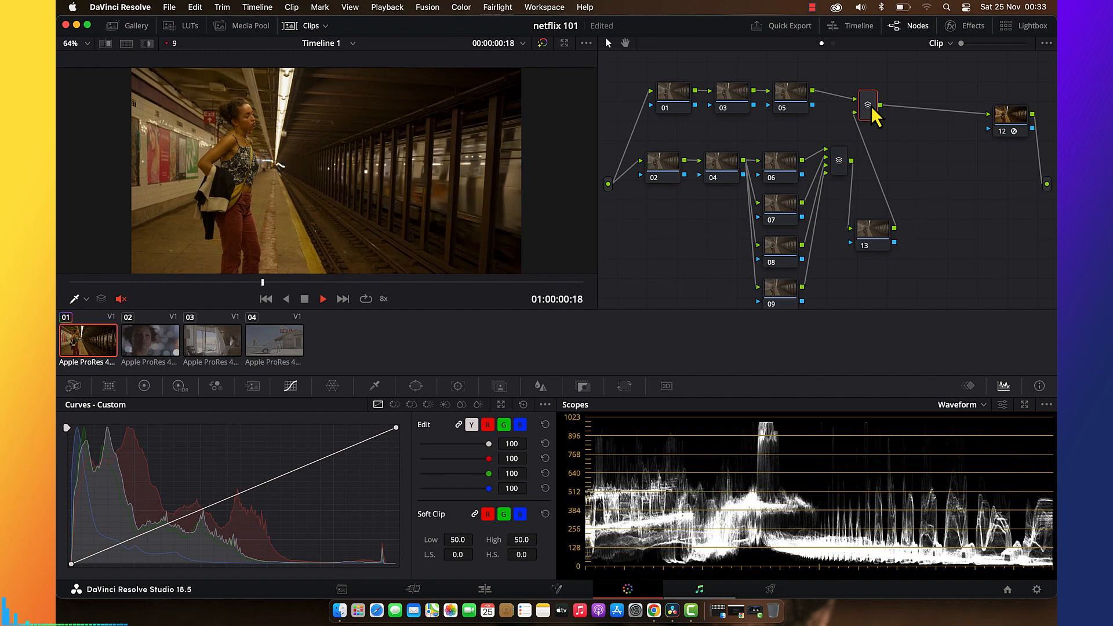
key("space")
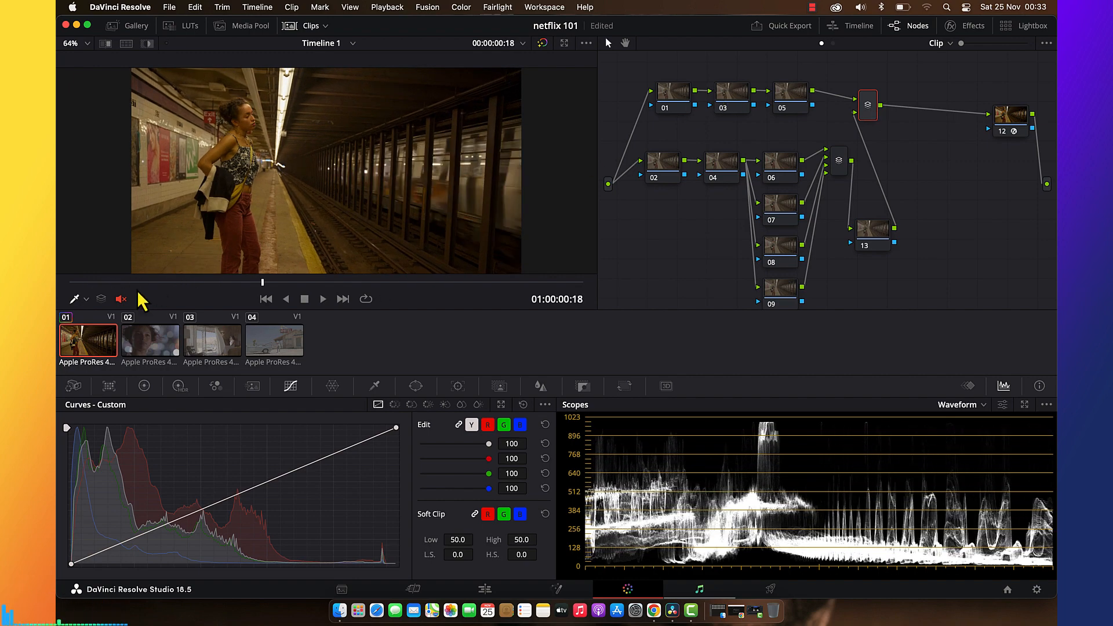
left_click_drag(91, 282, 70, 282)
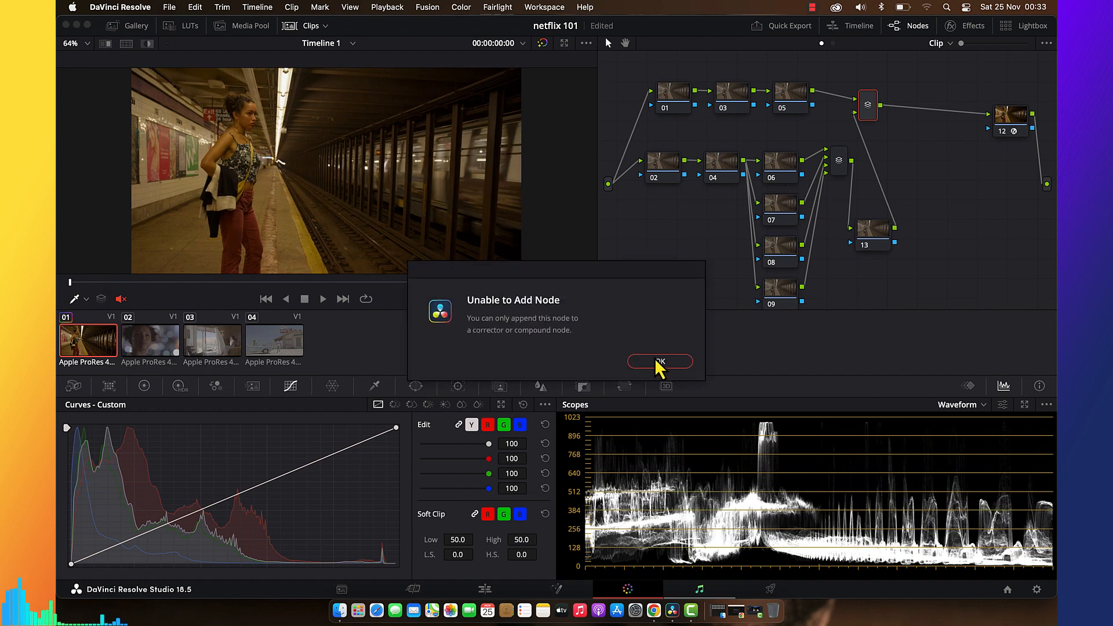
Add a serial node after the upper branch's layer mixer and a parallel node to it, ahead of the Color Space Transform.
left_click(658, 365)
key("alt+s")
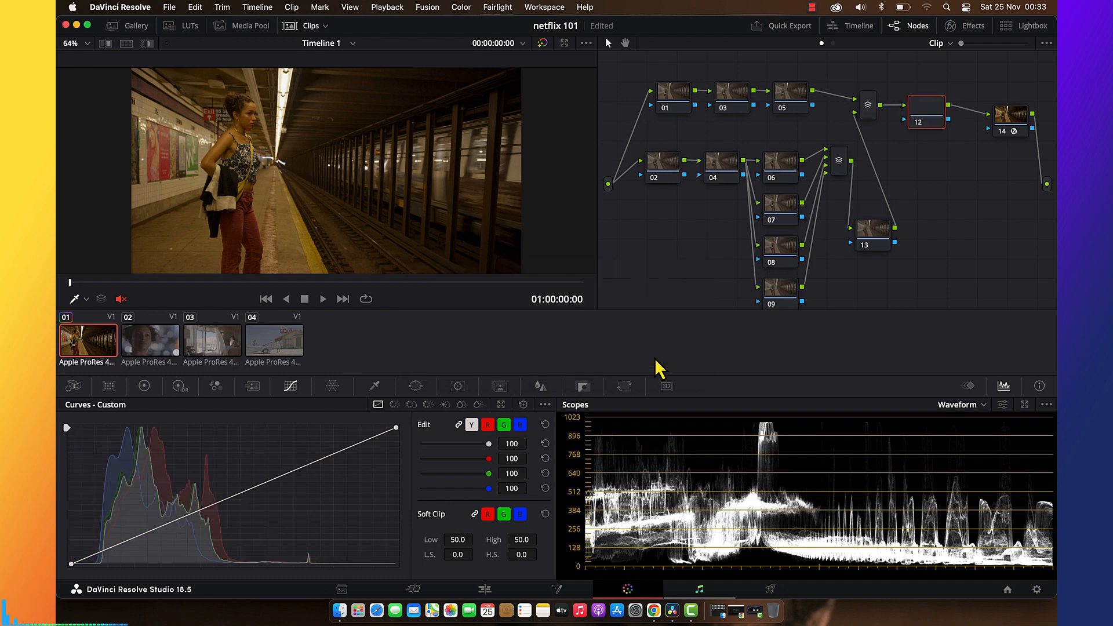
key("alt+p")
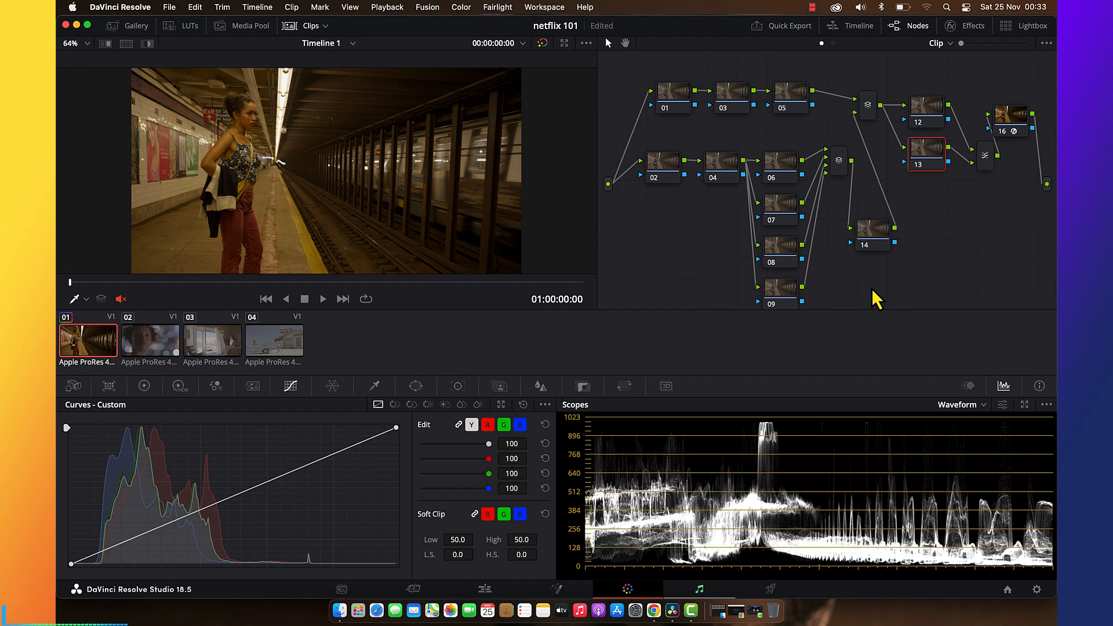
Hide the clip thumbnails and set node 03's HDR contrast to 1.1.
left_click(669, 104)
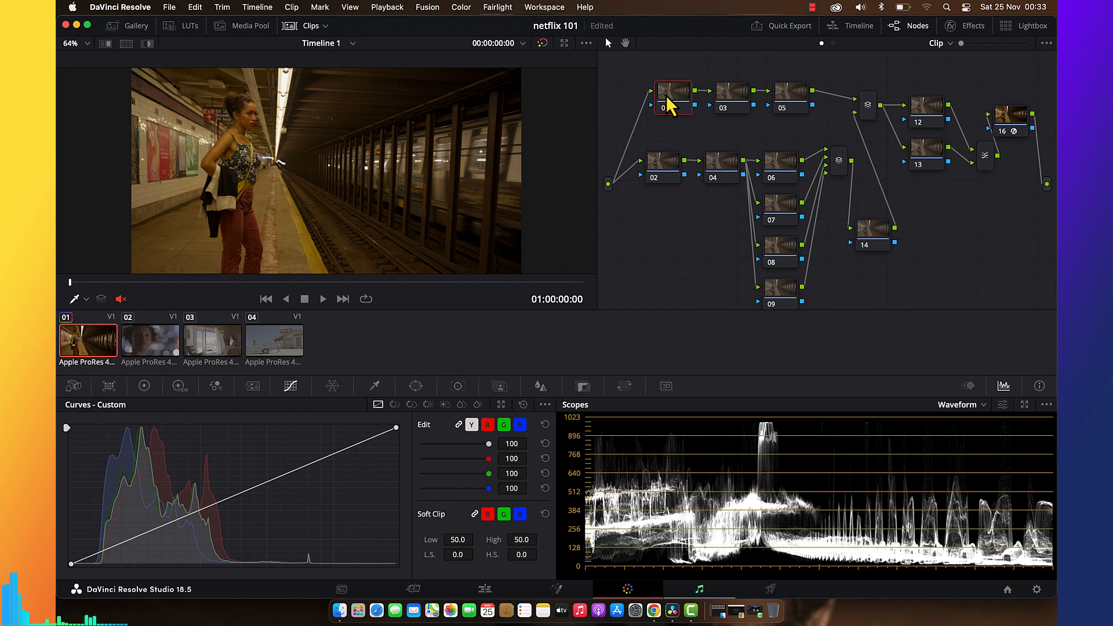
left_click(737, 98)
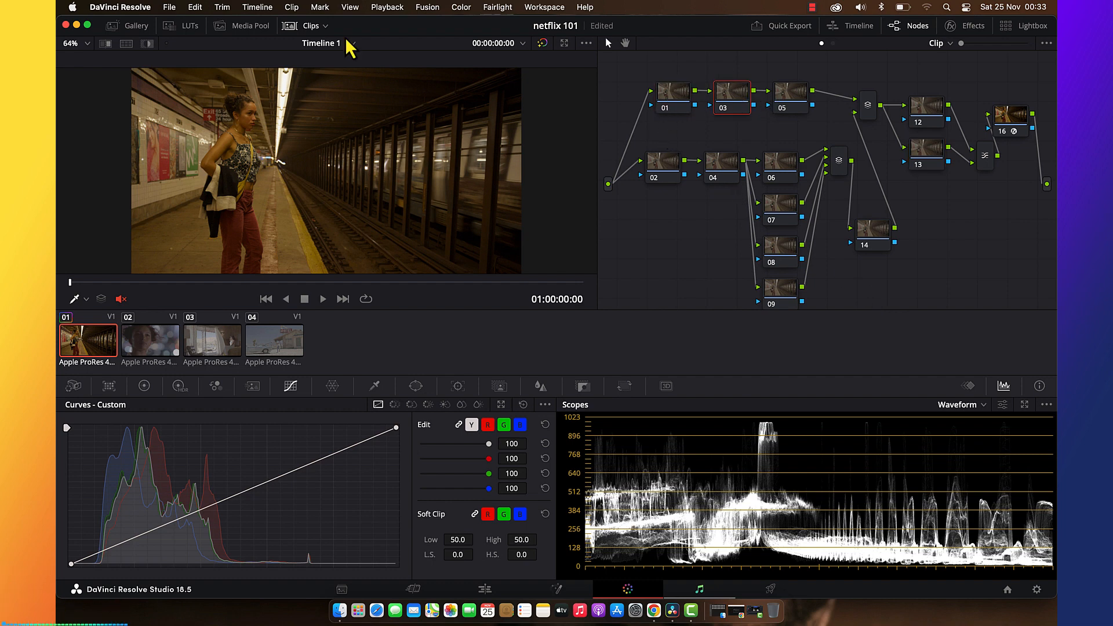
left_click(303, 25)
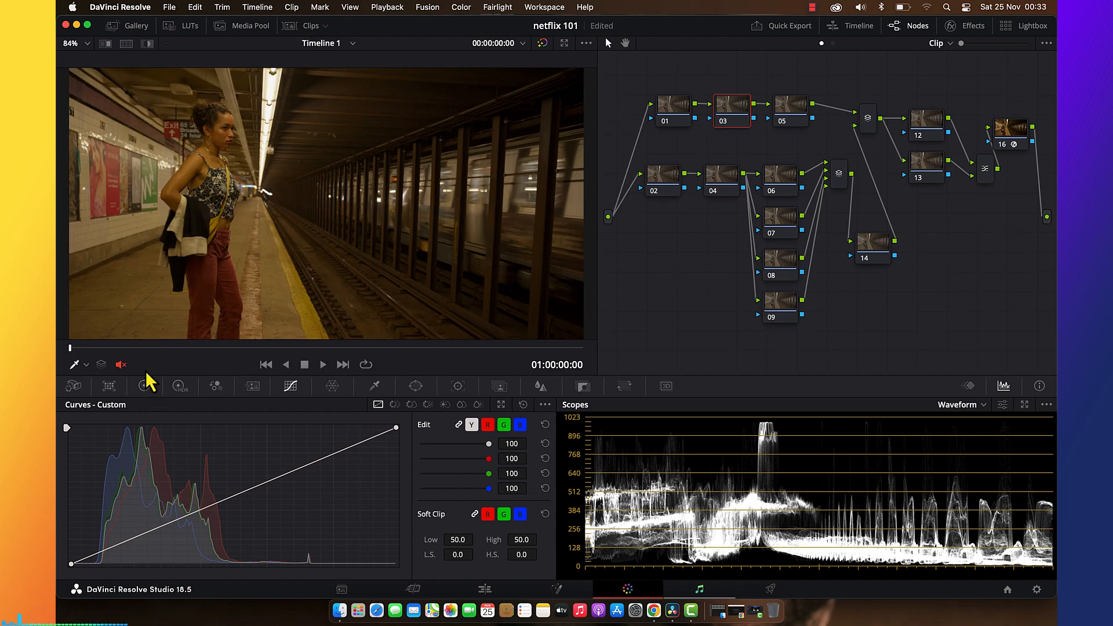
left_click(180, 387)
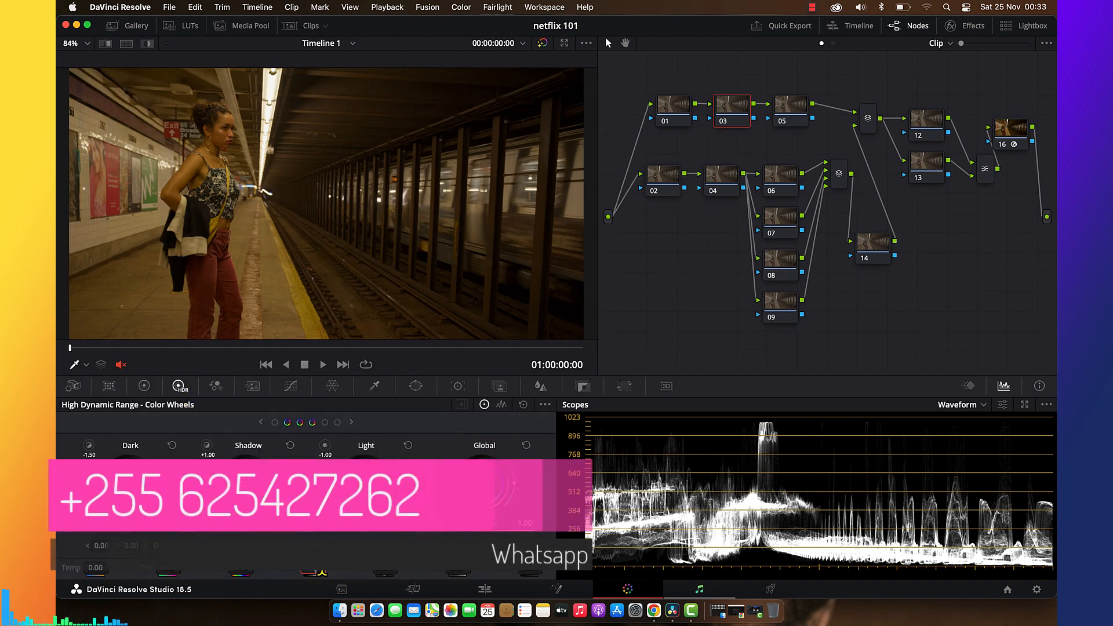
type("1.1")
key("Return")
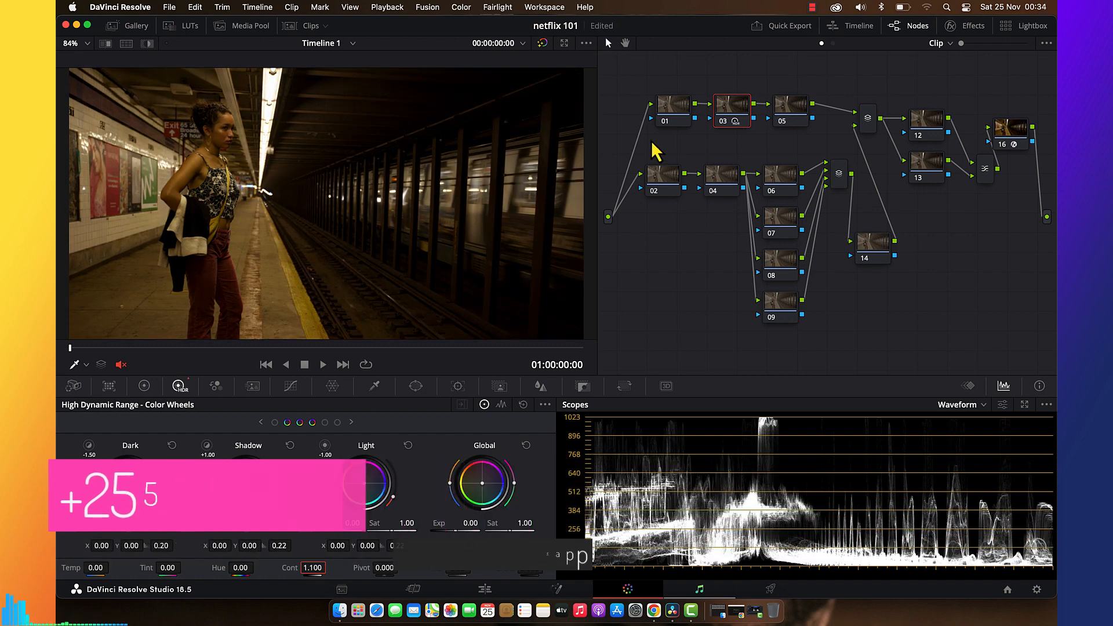
On node 01, raise the primaries' shadows to 31 and lower the HDR Light zone's exposure to -0.30.
left_click(677, 114)
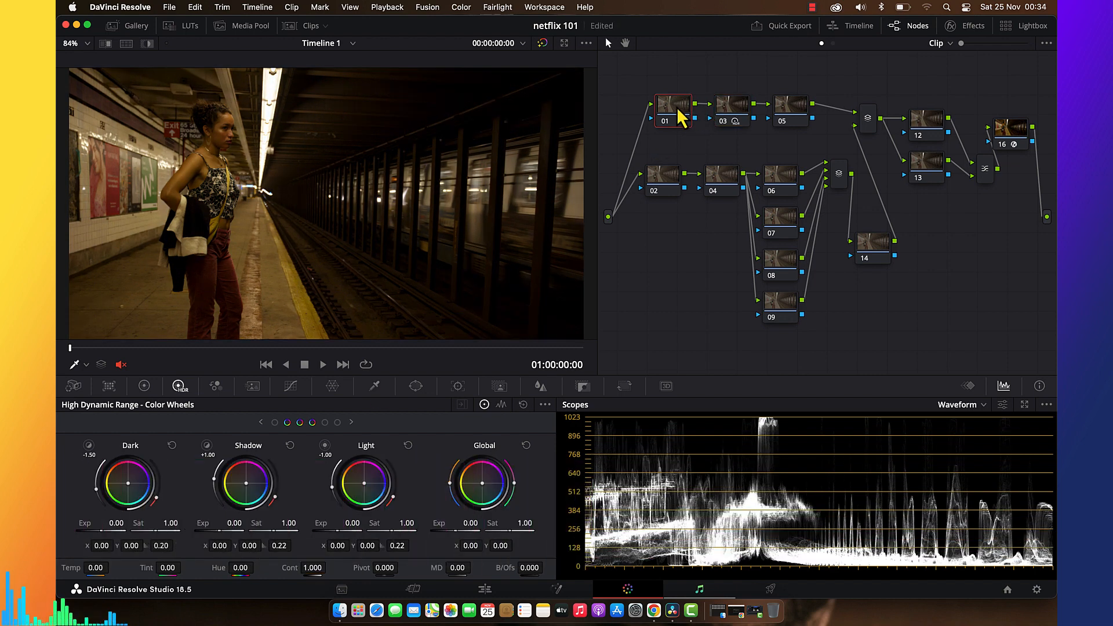
left_click(145, 386)
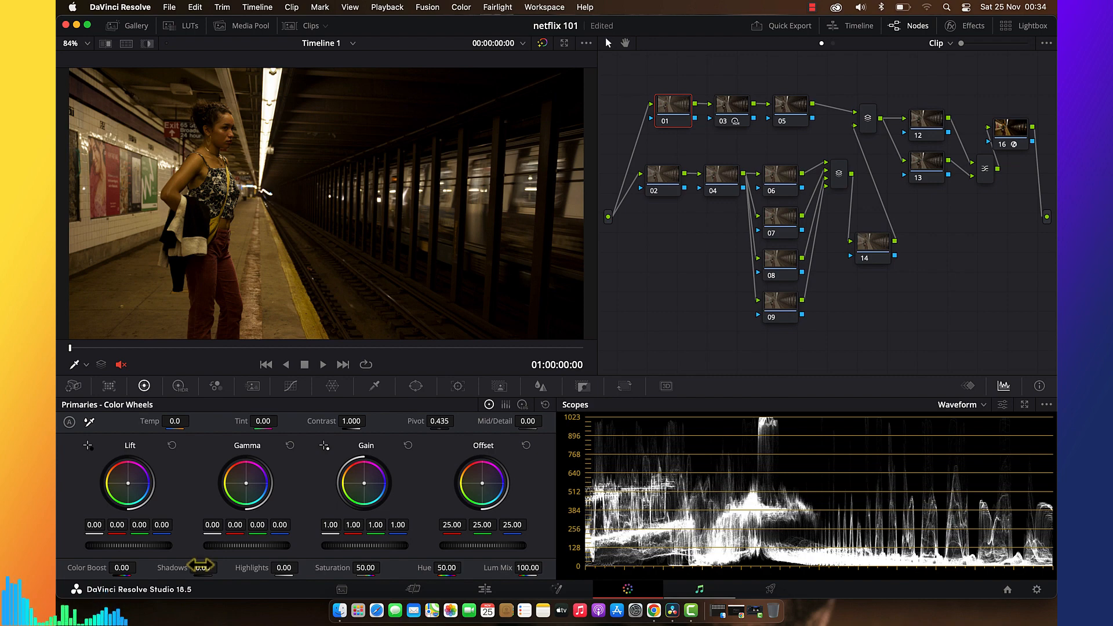
mouse_move(201, 565)
left_mouse_down()
mouse_move(221, 568)
mouse_move(201, 566)
left_mouse_up()
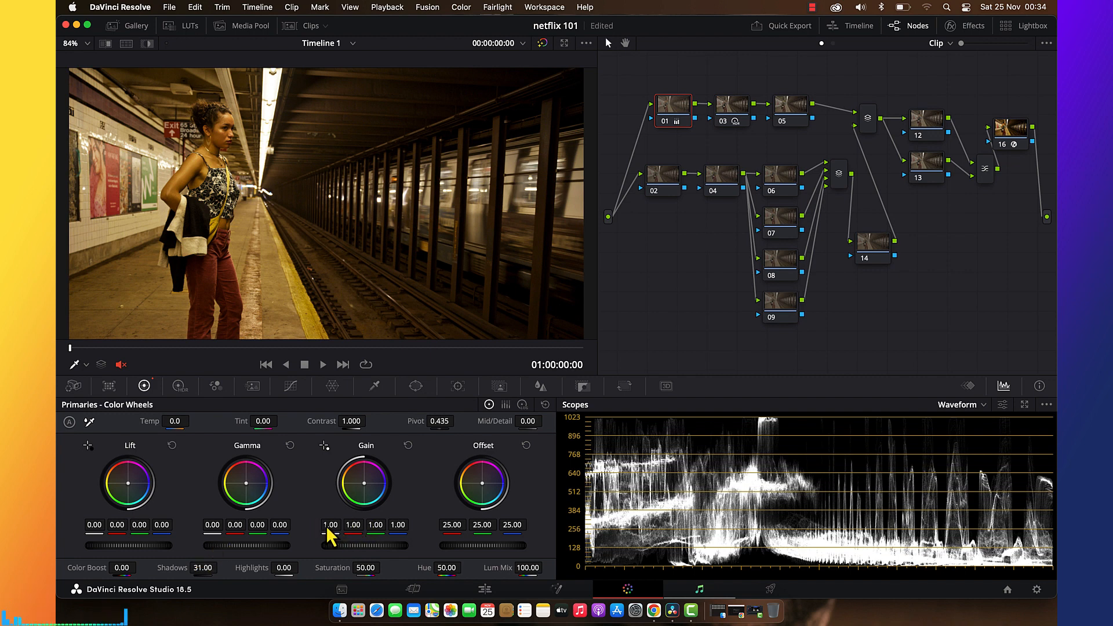
left_click(179, 385)
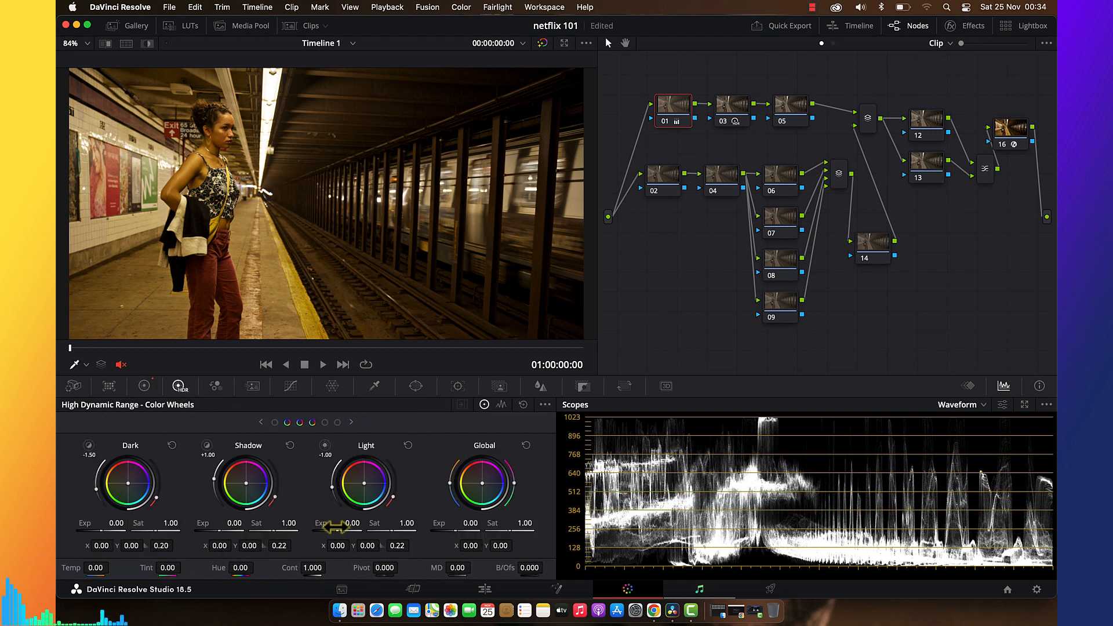
left_click_drag(350, 523, 336, 527)
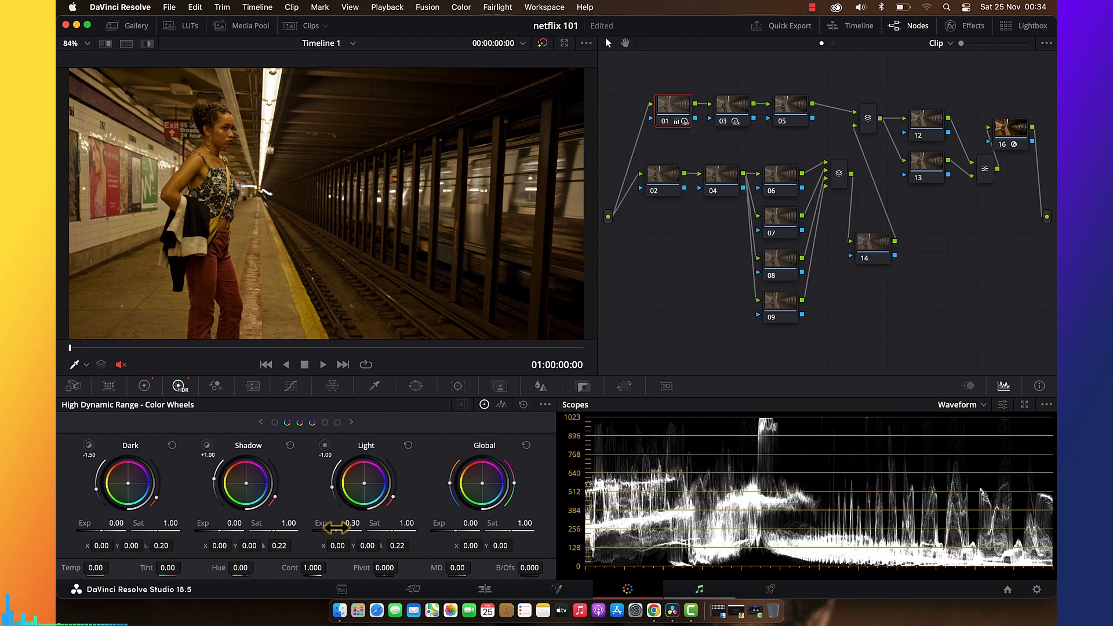
Switch the scope to Vectorscope and balance node 05's offset to about 19.89 red, 25.48 green and 31.20 blue.
left_click(793, 113)
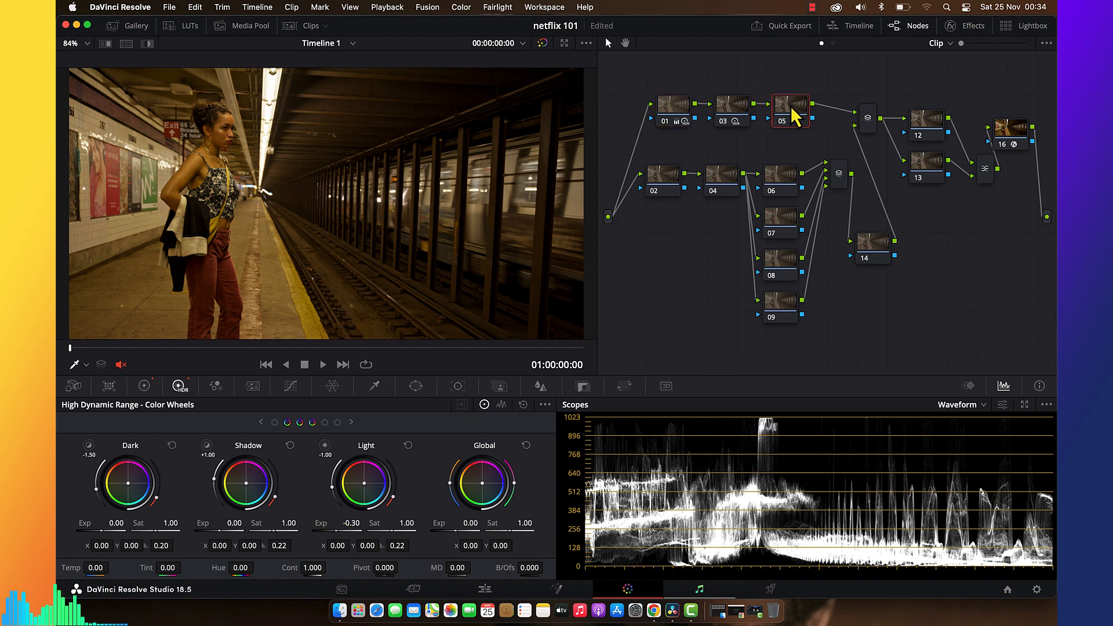
left_click(952, 408)
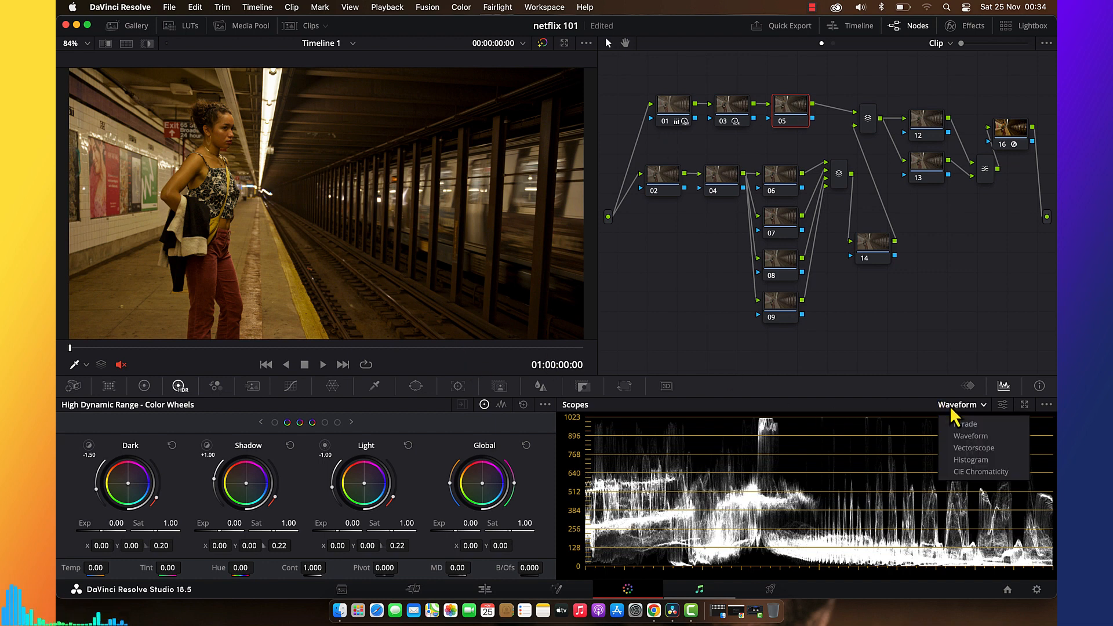
left_click(969, 448)
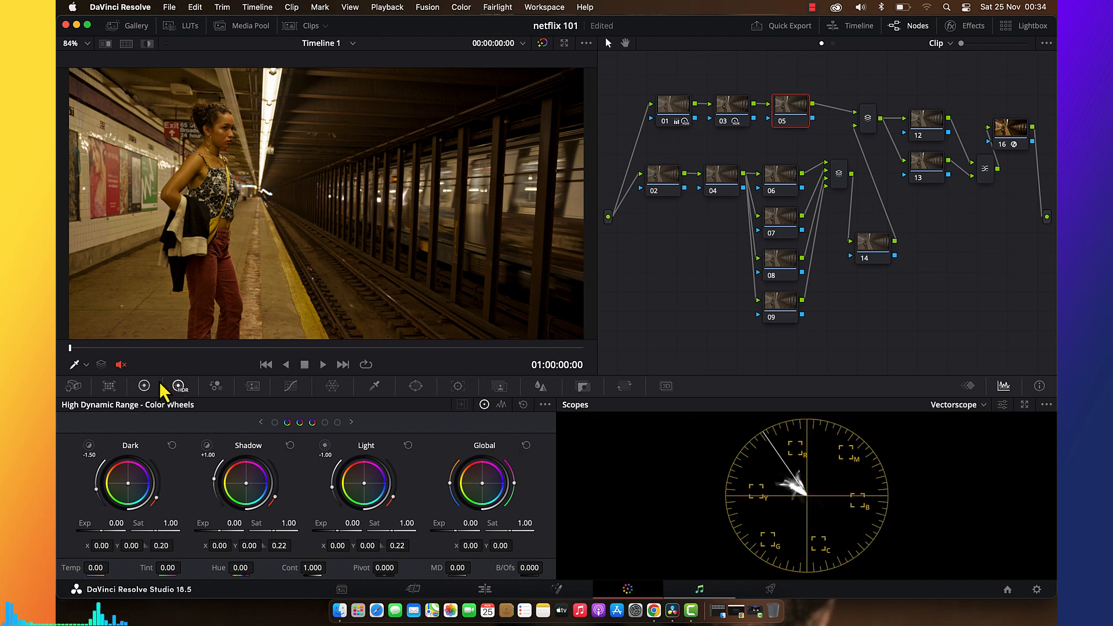
left_click(144, 386)
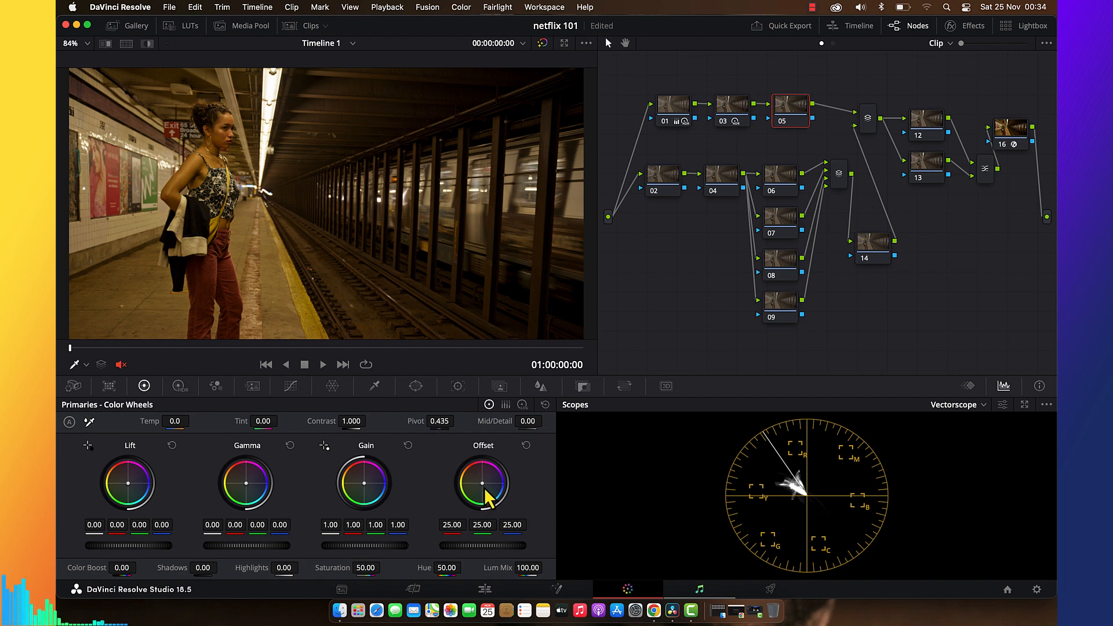
left_click_drag(483, 485, 484, 485)
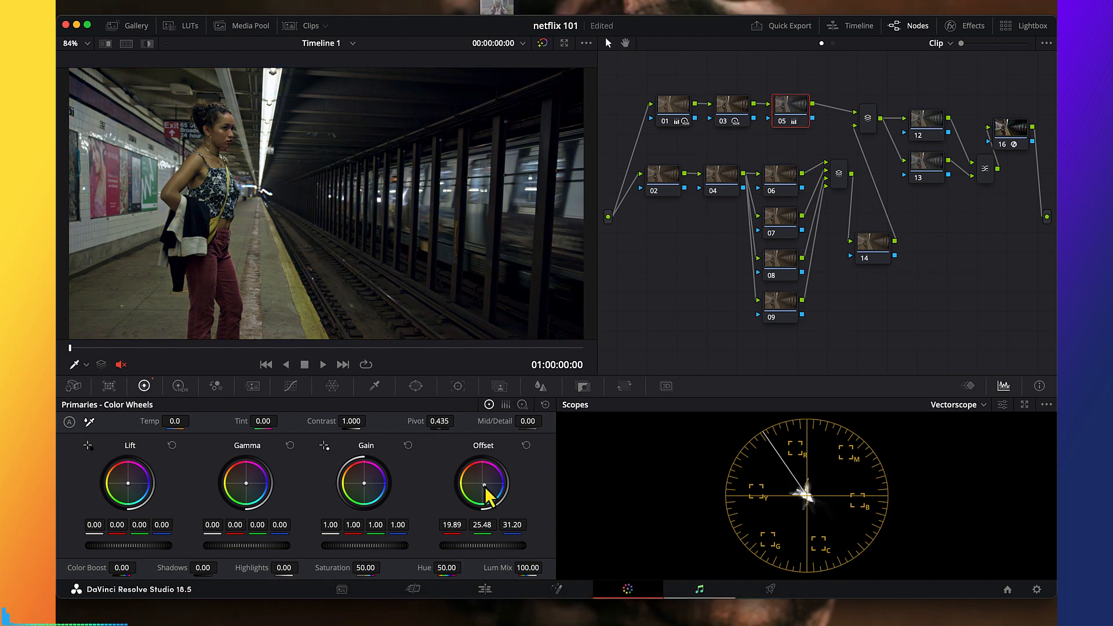
Compare clip 01 with and without its grade in the full-screen viewer.
key("super+f")
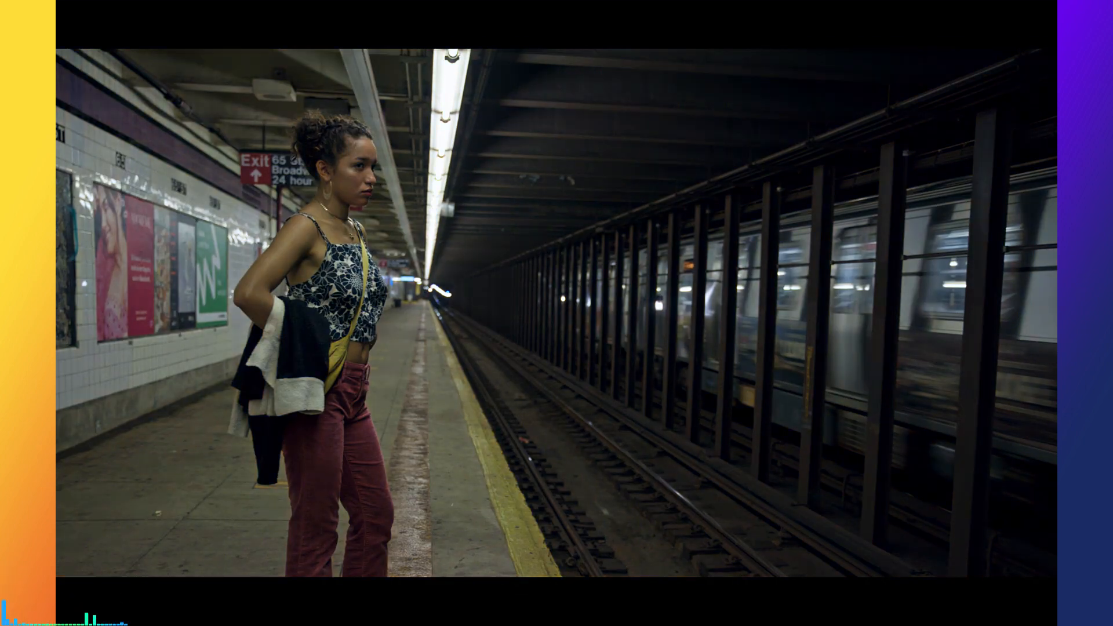
key("super+d")
key("super+f")
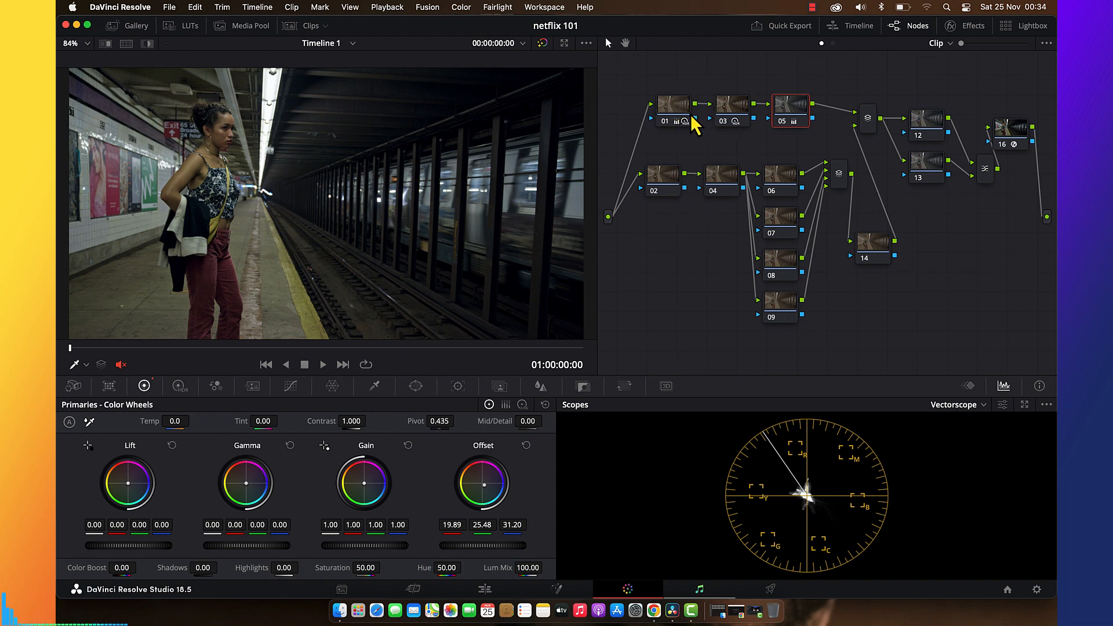
mouse_move(693, 123)
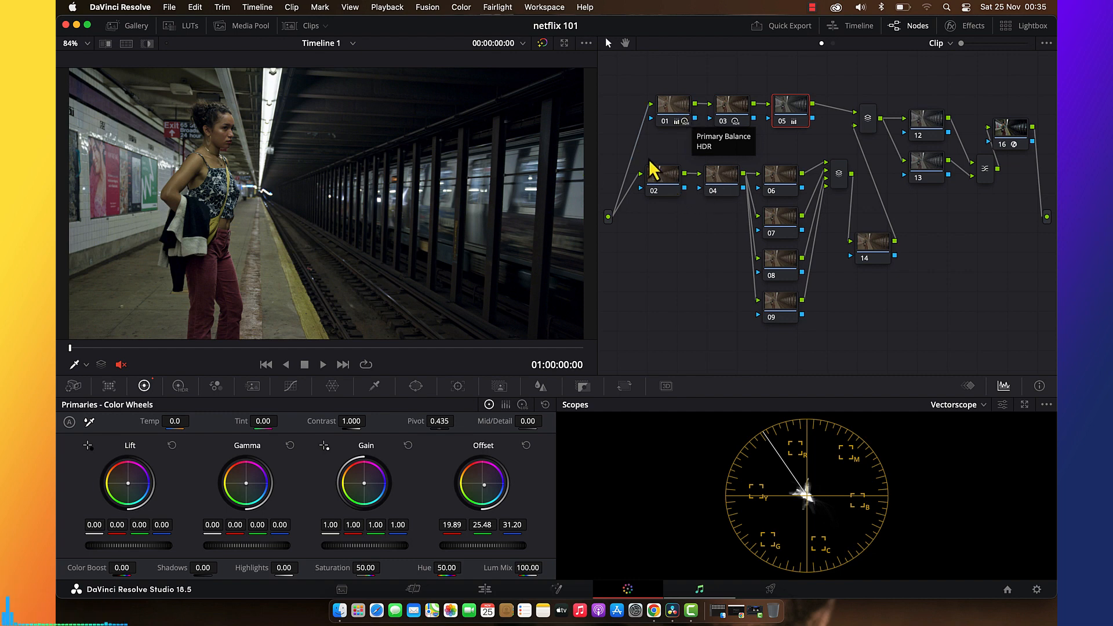
left_click_drag(646, 155, 732, 207)
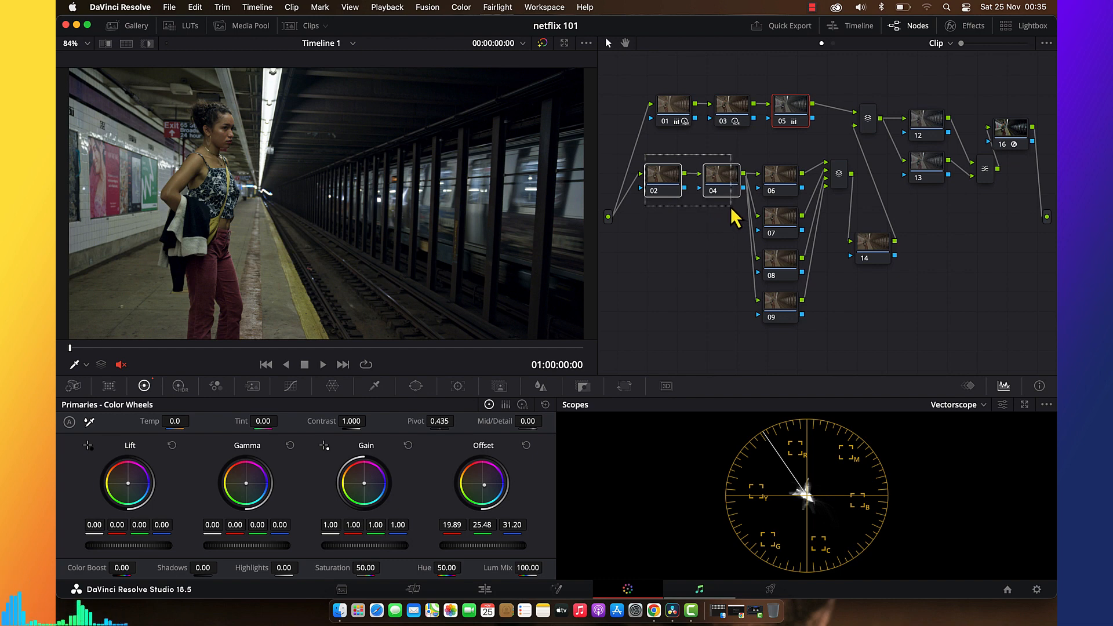
left_click_drag(732, 210, 734, 214)
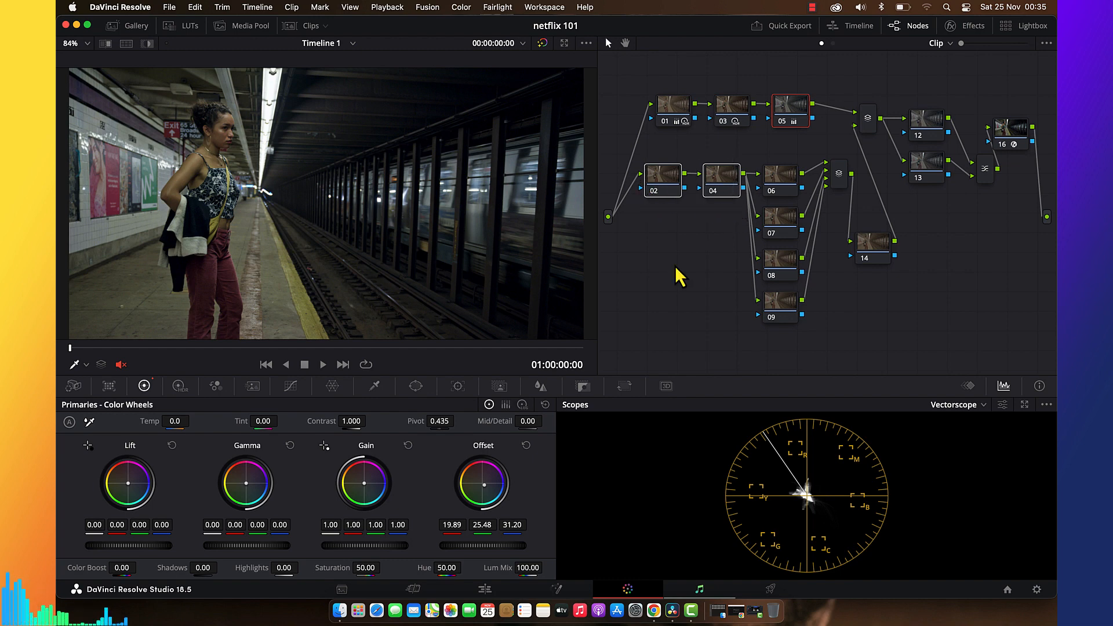
left_click(681, 281)
Set node 02's key output gain to 0.5.
left_click(661, 176)
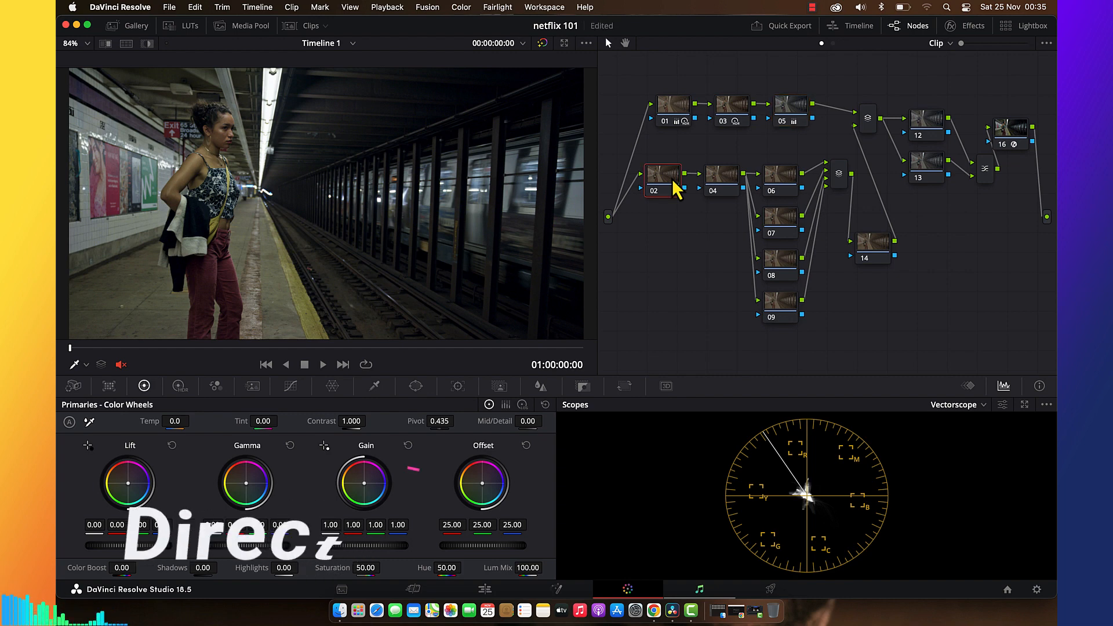
left_click(499, 387)
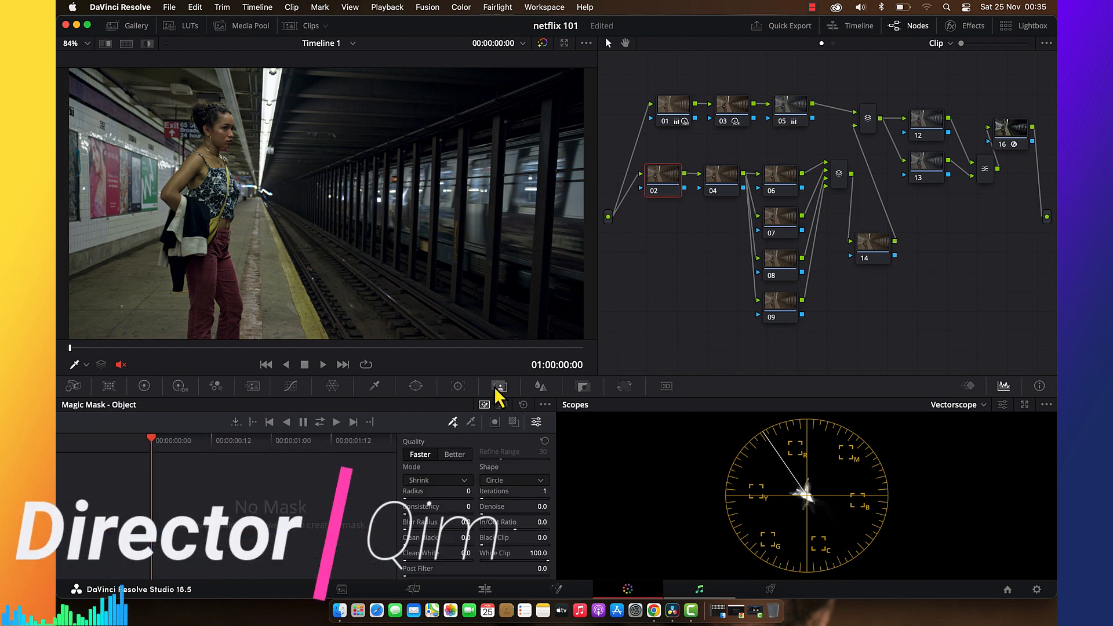
left_click(582, 386)
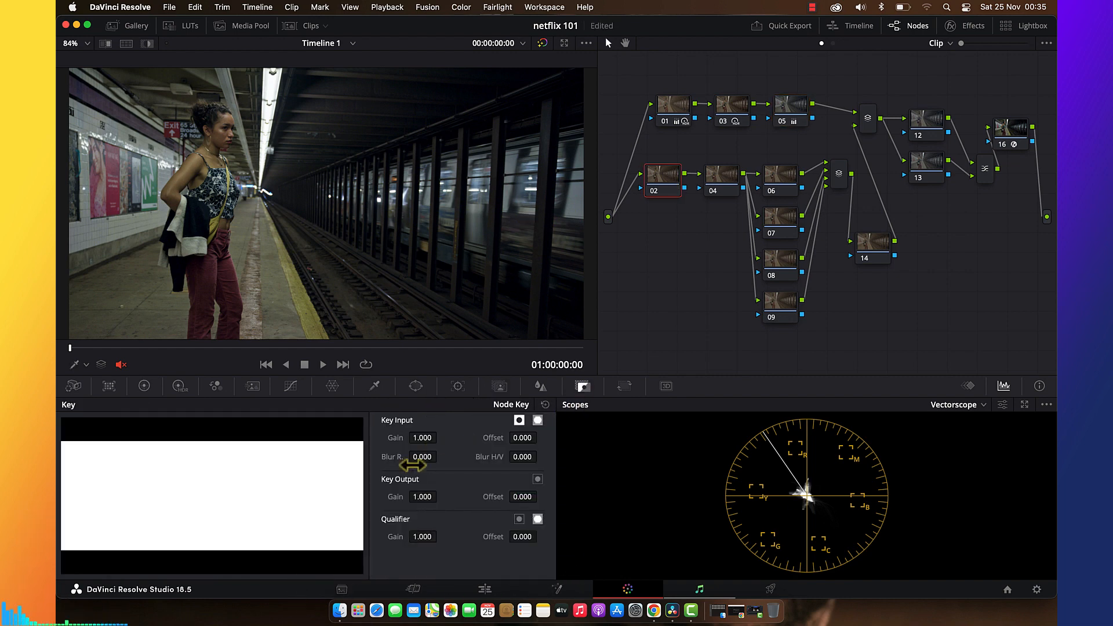
left_click(419, 497)
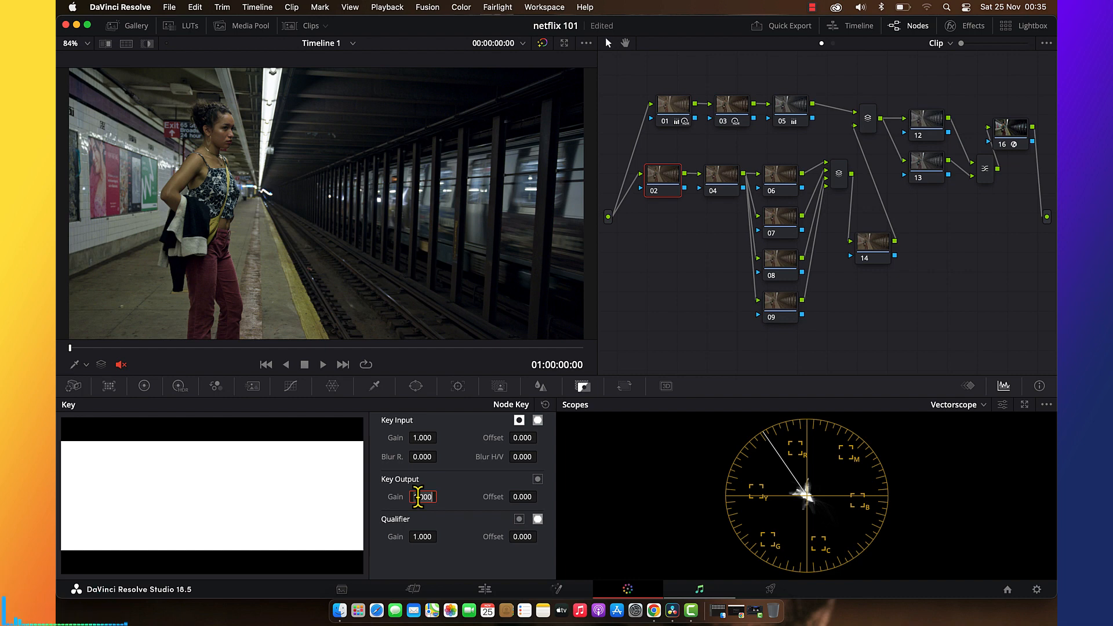
type("0.5")
key("Return")
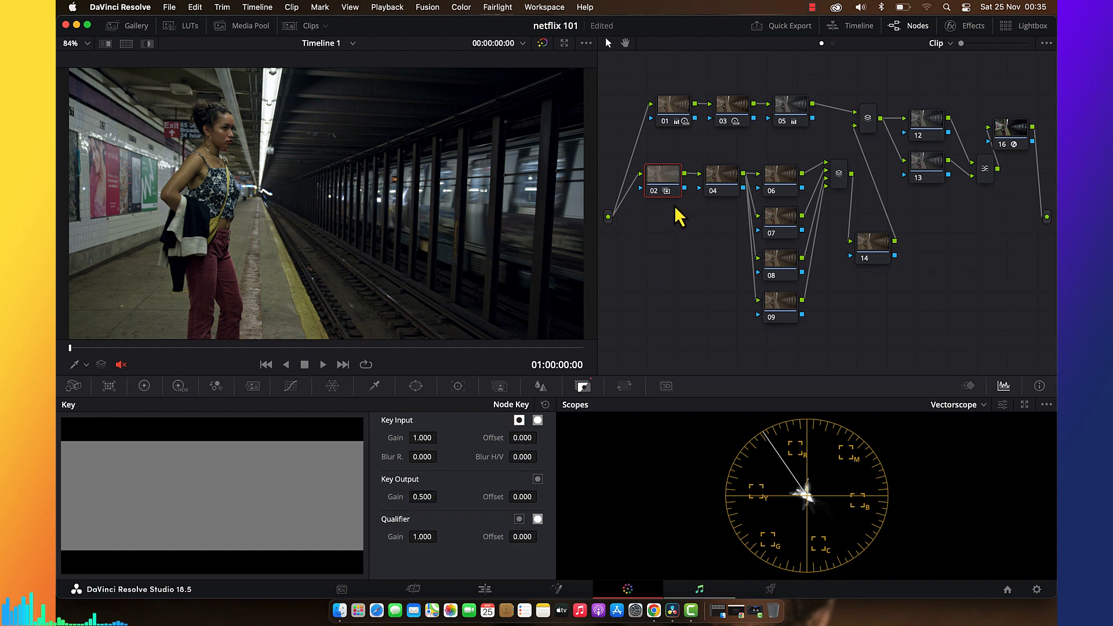
Try tinting node 02 with lift RGB -0.07/0.02/-0.01, gamma 0.03/-0.01/-0.01 and gain 1.24/0.93/1.03.
left_click(145, 386)
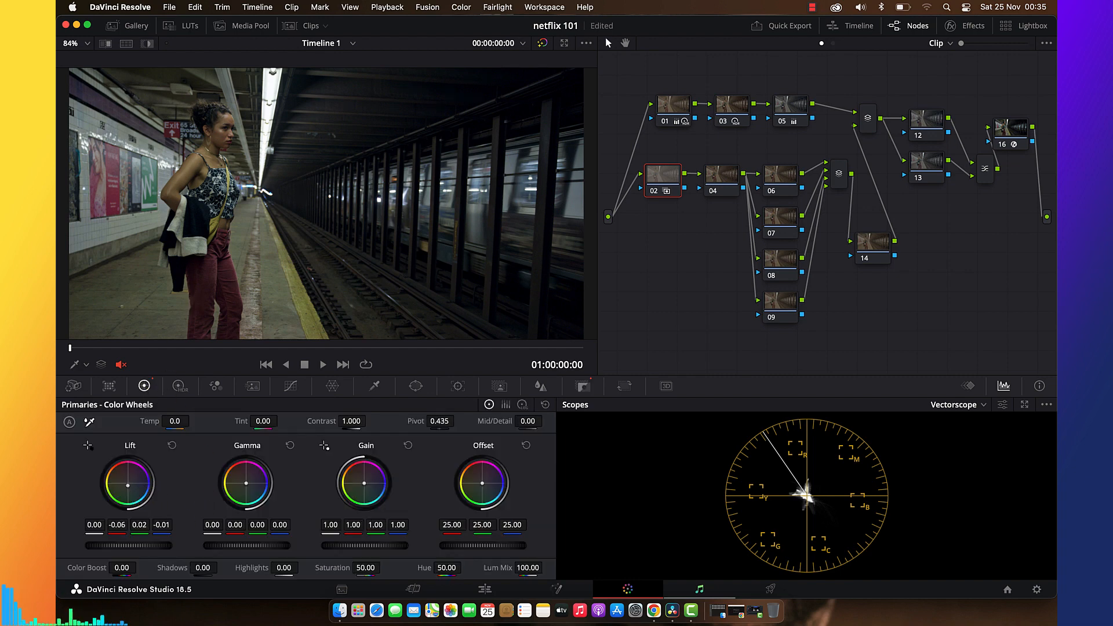
left_click_drag(127, 484, 127, 516)
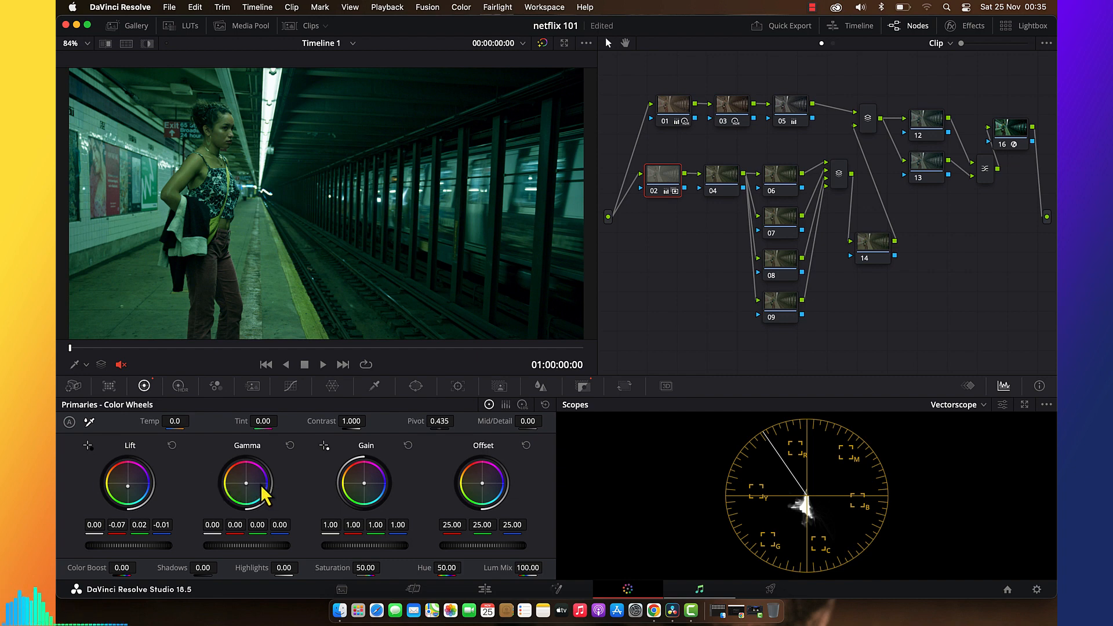
left_click_drag(250, 489, 247, 483)
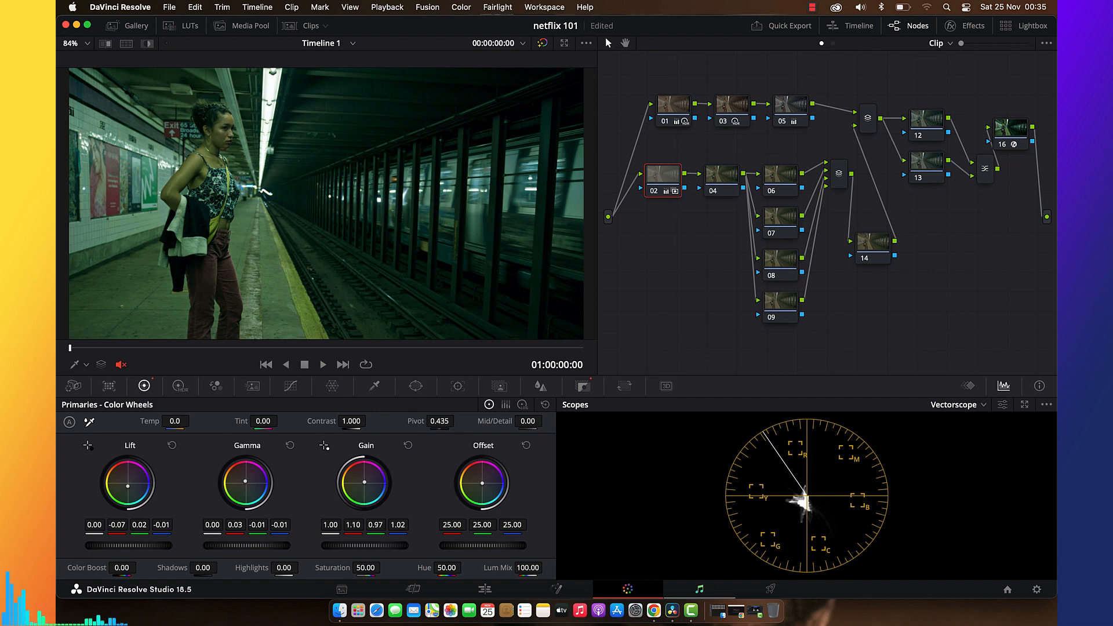
left_click_drag(365, 483, 364, 481)
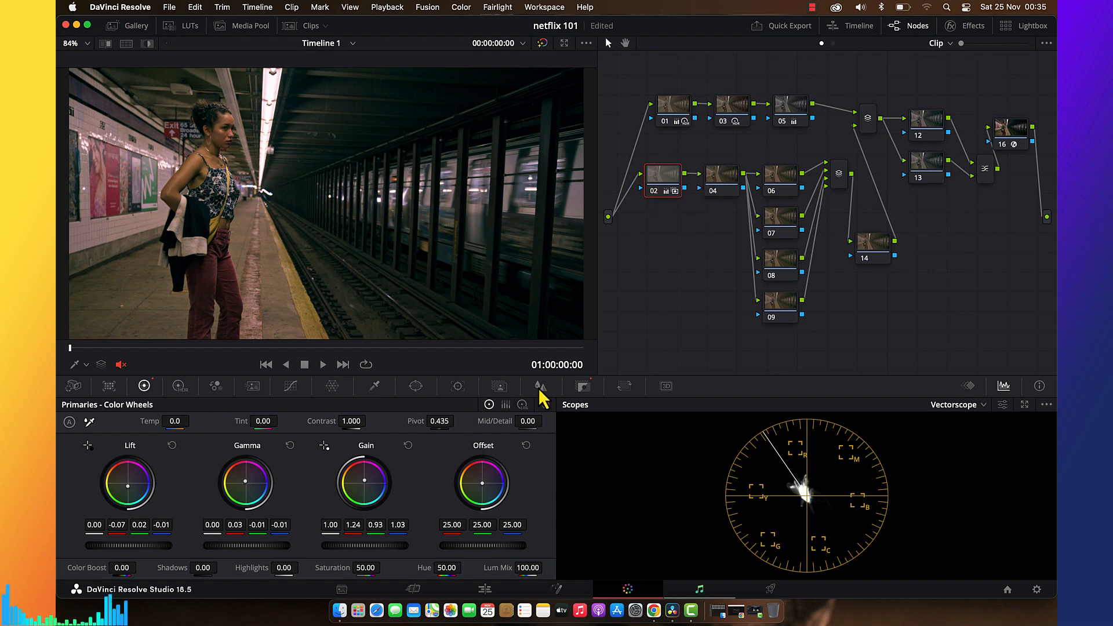
Compare node 02 with and without its color wheel tint, ending with all its primaries reset.
left_click(545, 405)
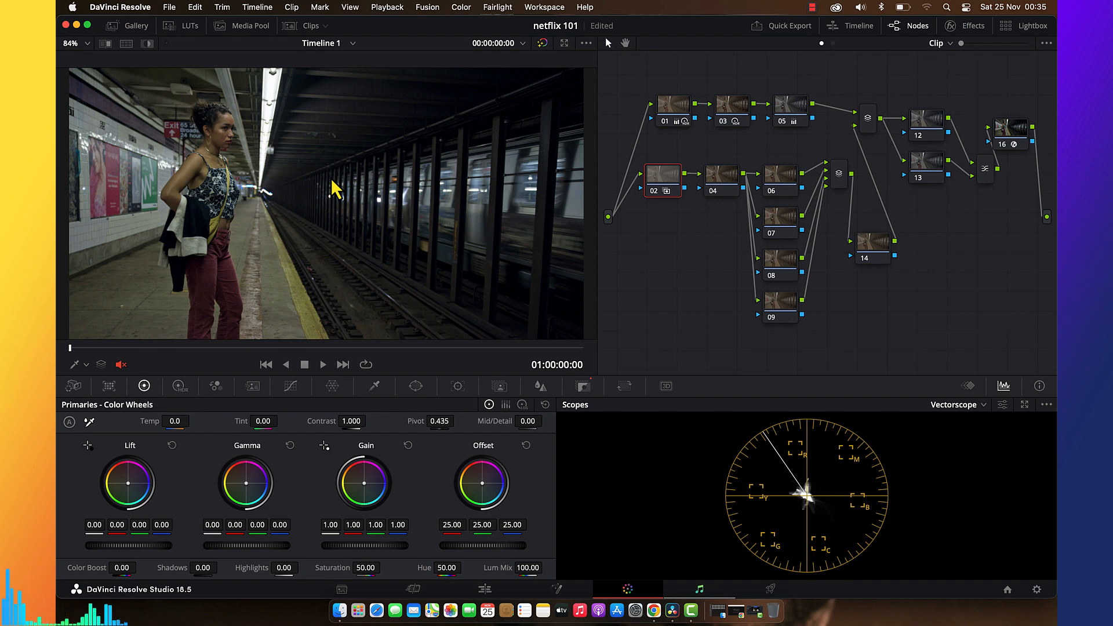
key("super+shift+z")
key("super+shift+z")
key("super+shift+z")
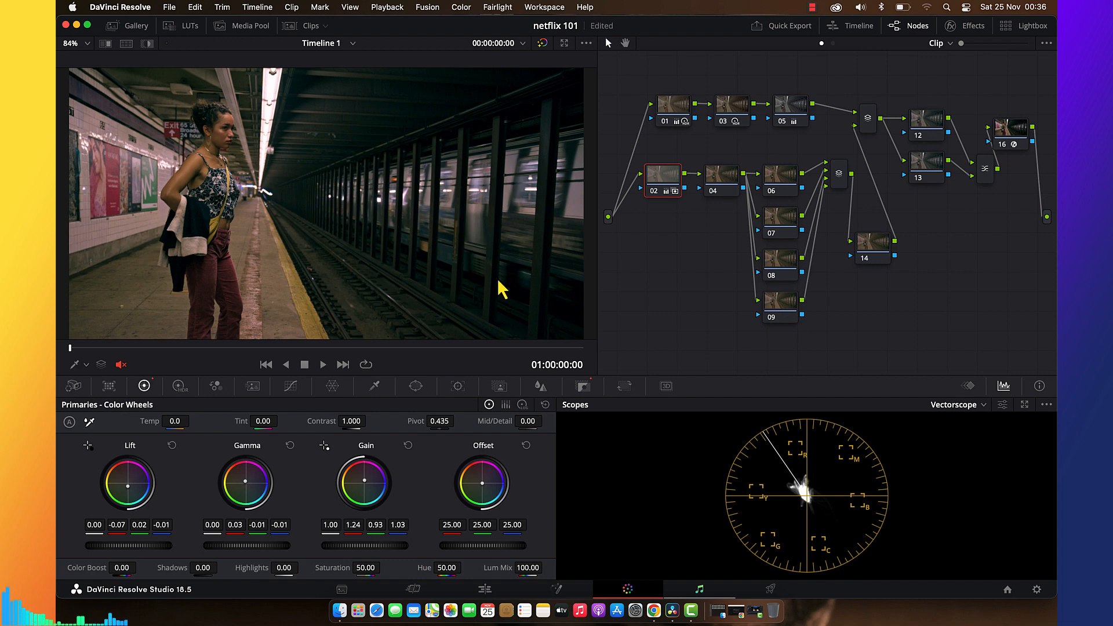
left_click(545, 405)
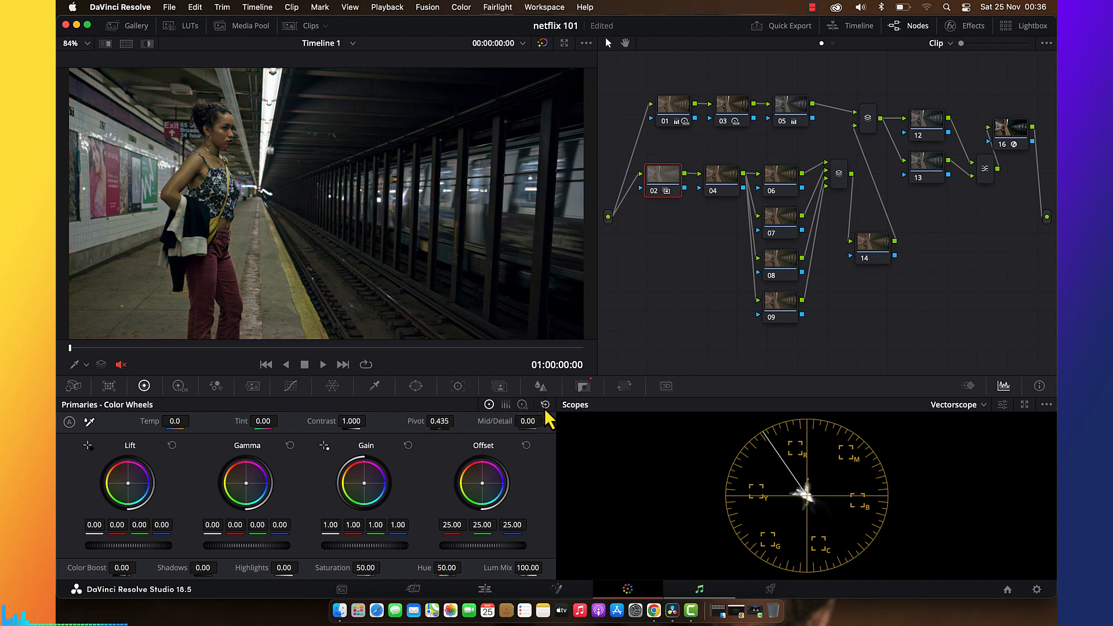
Audition the Look DNA LUTs on node 02, starting from Look 1, and keep Look 5 applied.
left_click(190, 26)
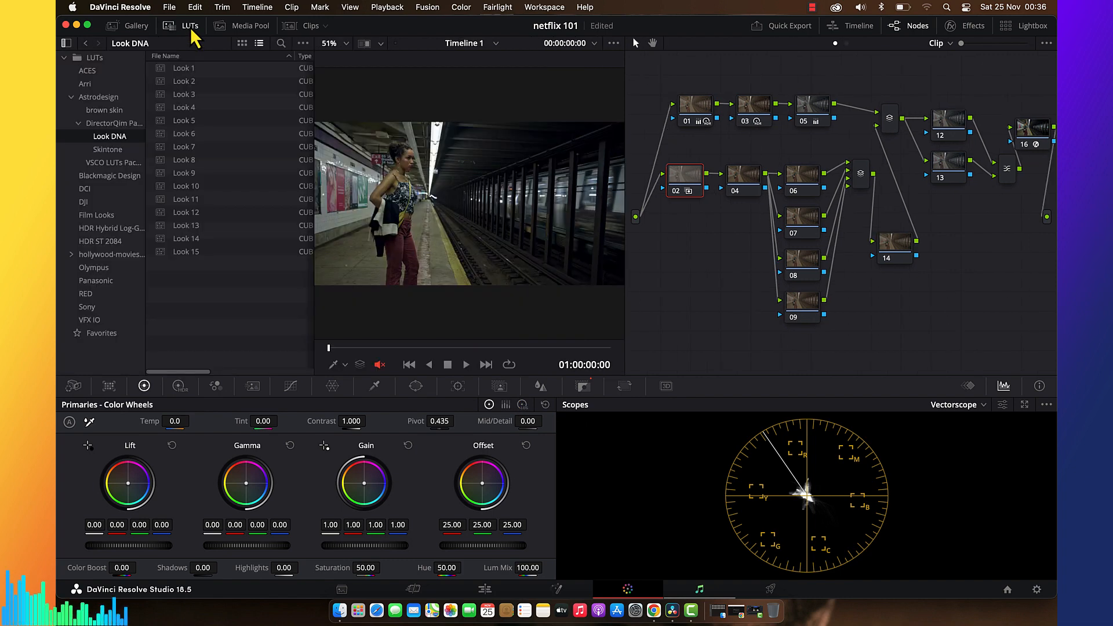
double_click(190, 73)
double_click(192, 87)
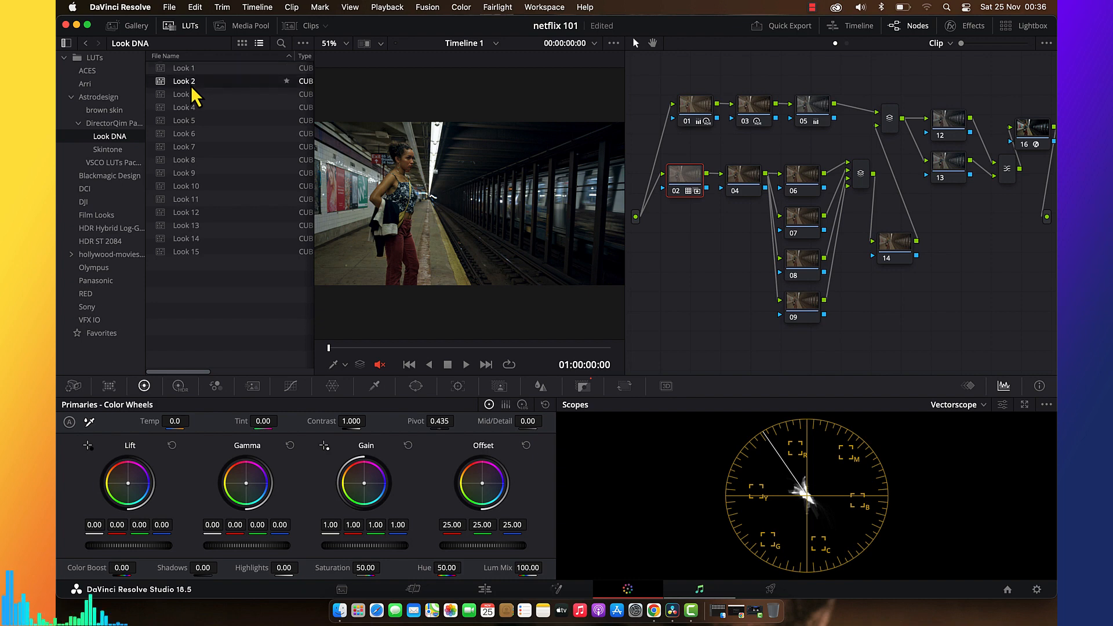
double_click(194, 95)
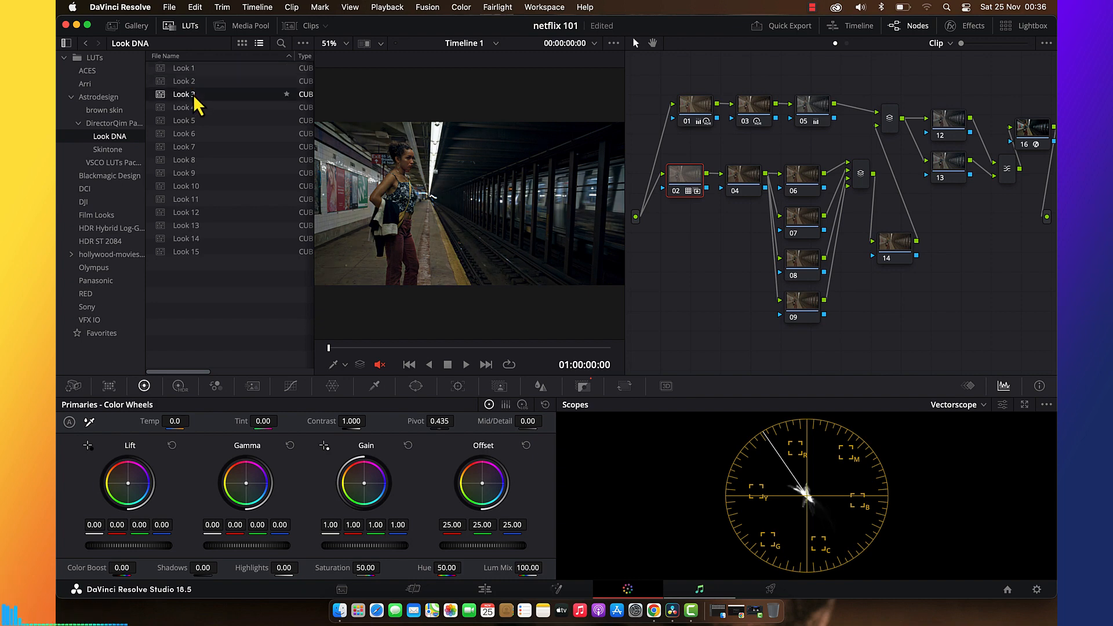
double_click(200, 110)
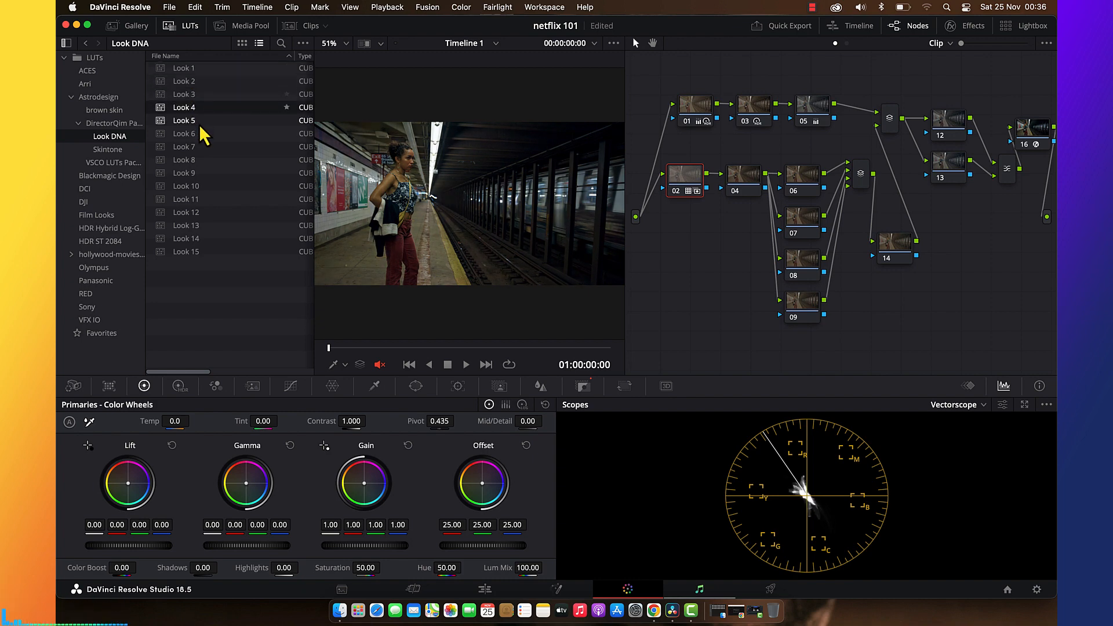
double_click(200, 123)
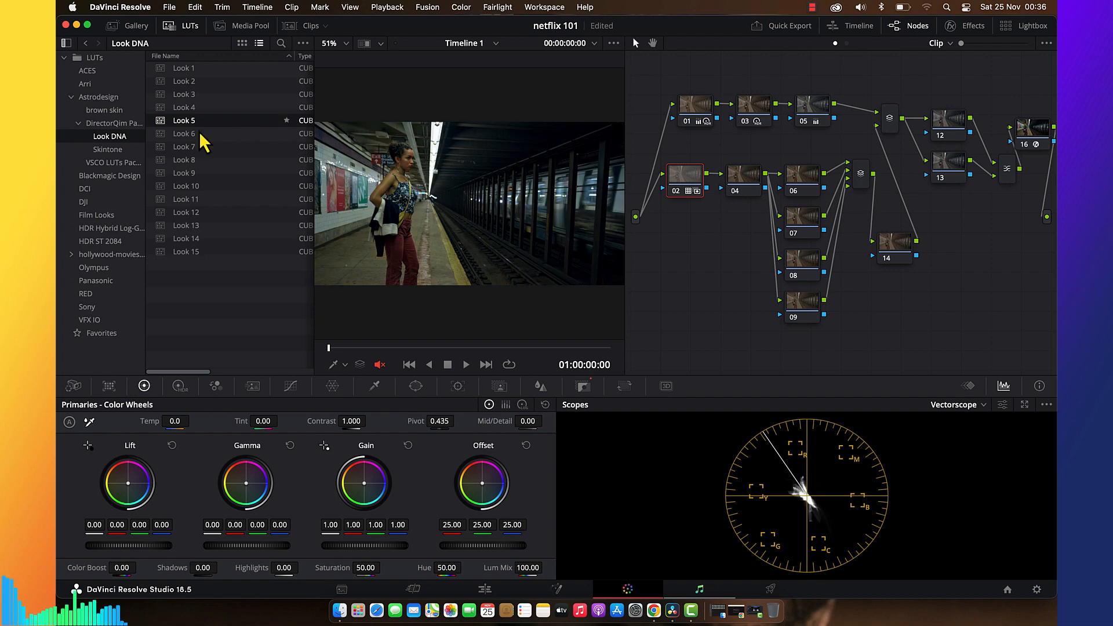
double_click(200, 134)
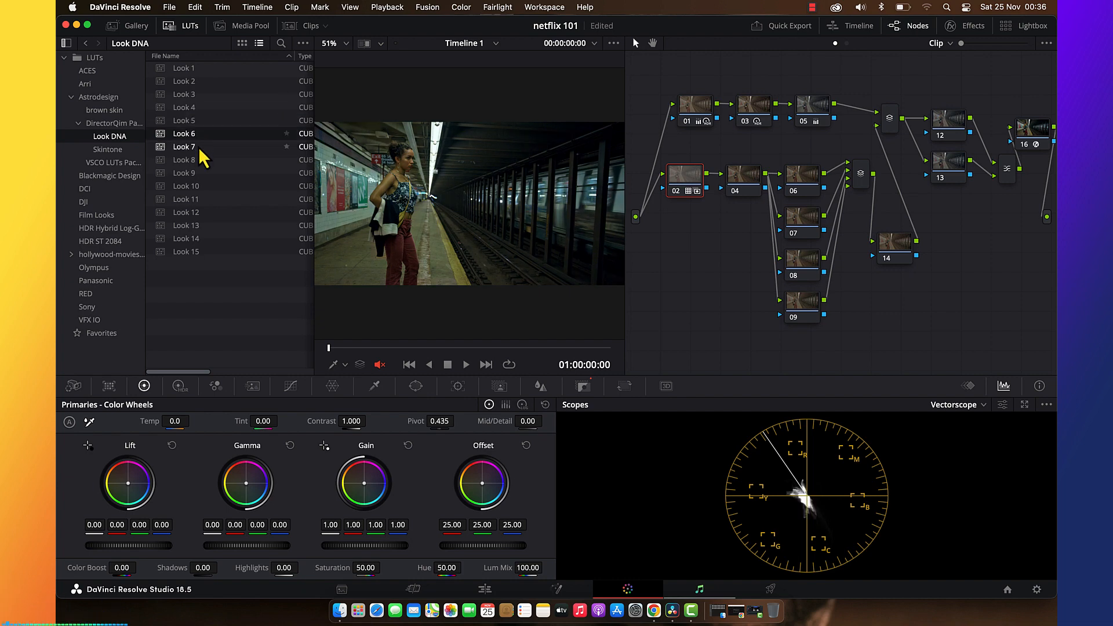
double_click(200, 148)
double_click(200, 162)
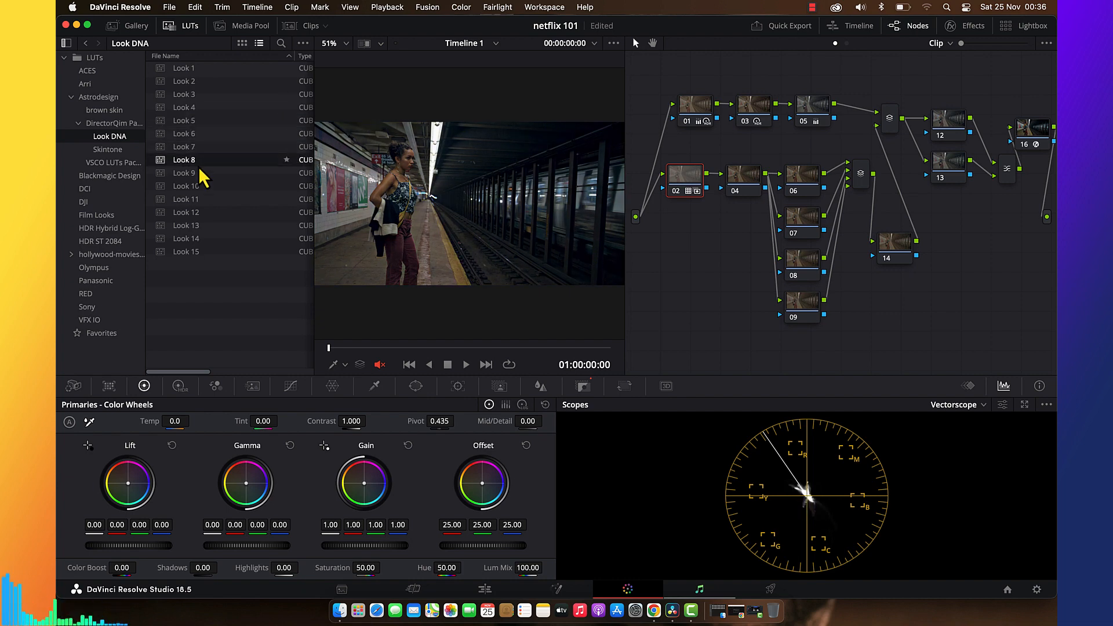
double_click(200, 175)
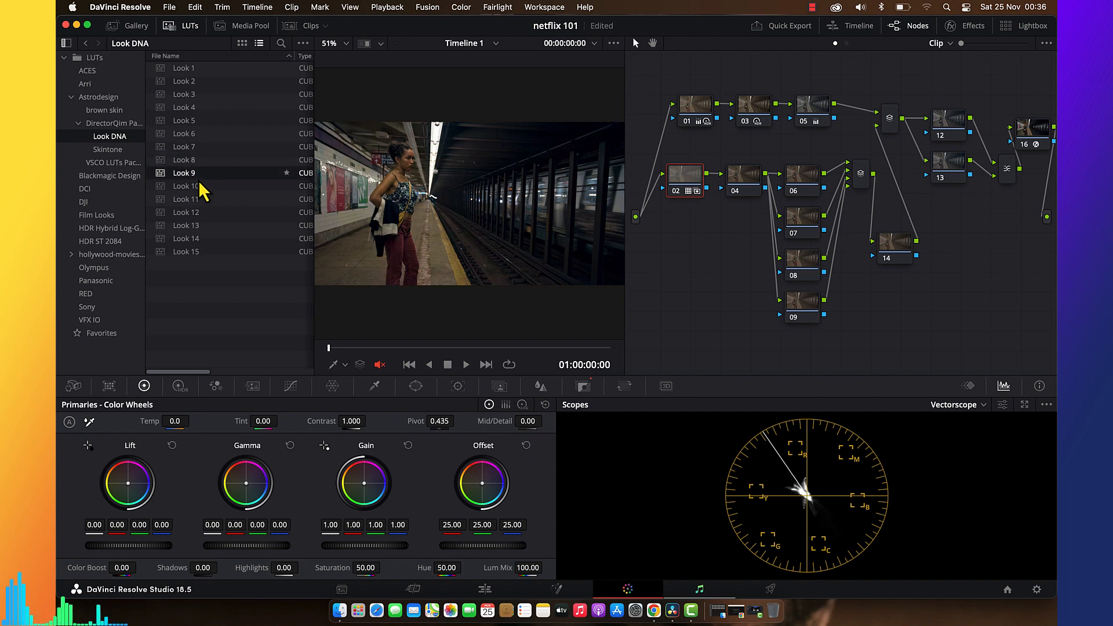
double_click(200, 187)
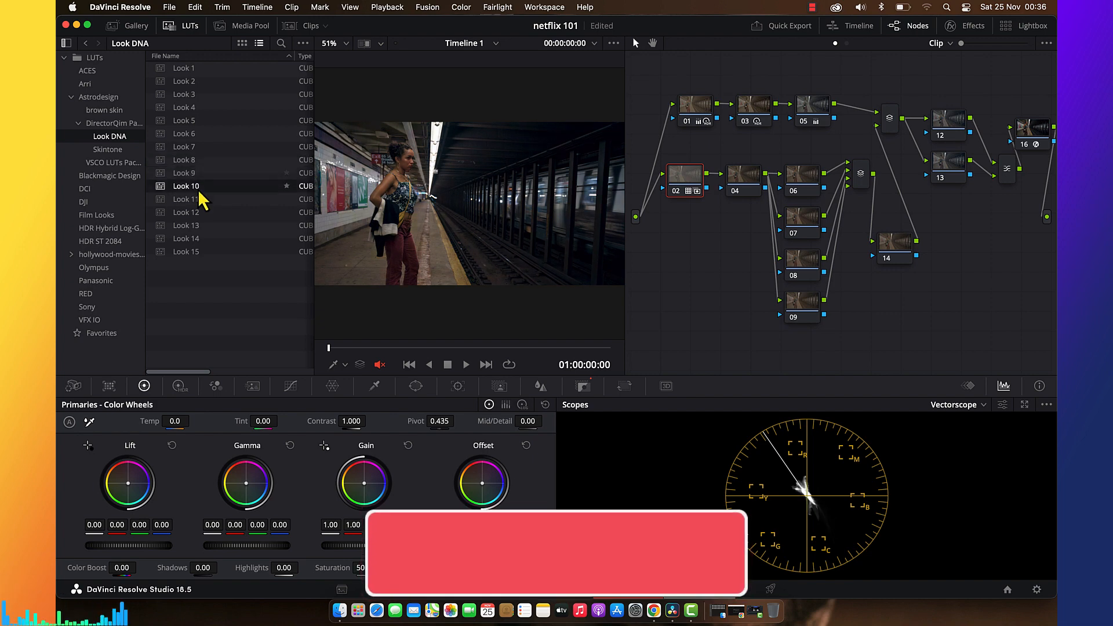
double_click(199, 199)
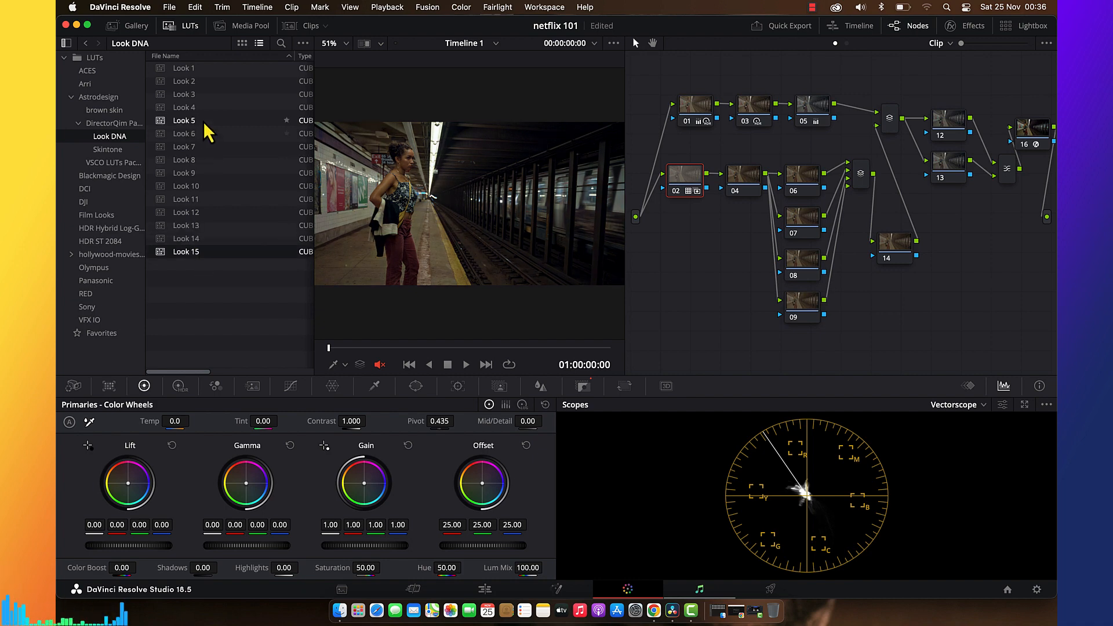
left_click(173, 29)
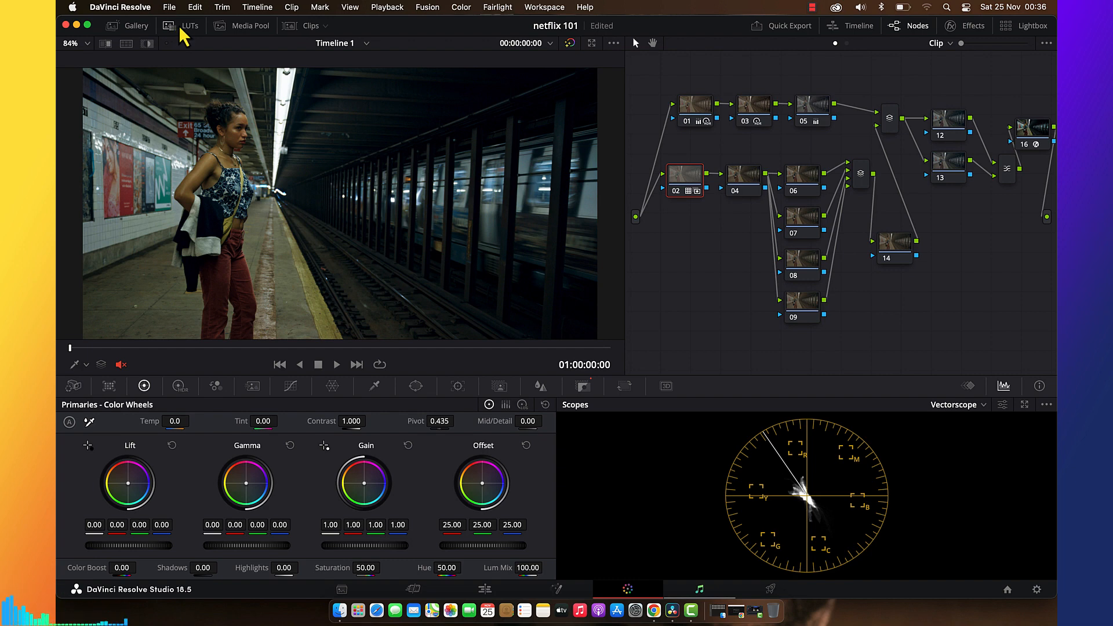
Qualify the woman's skin tone on node 04 from her shoulder and set the matte's denoise to 14.3, checking the highlighted selection.
left_click(744, 184)
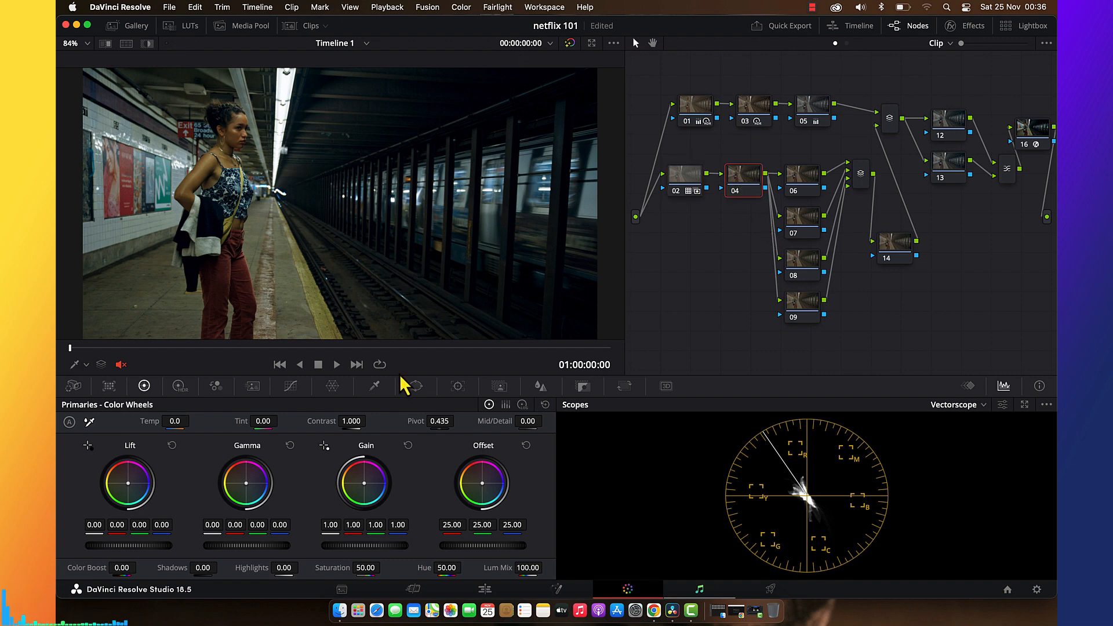
left_click(374, 386)
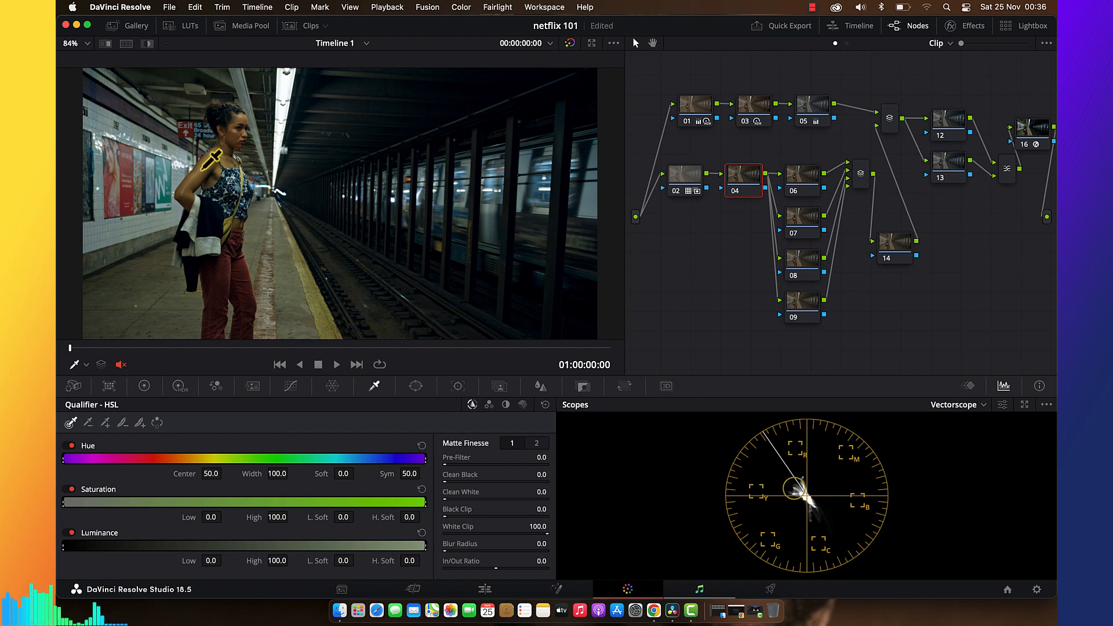
left_click(202, 169)
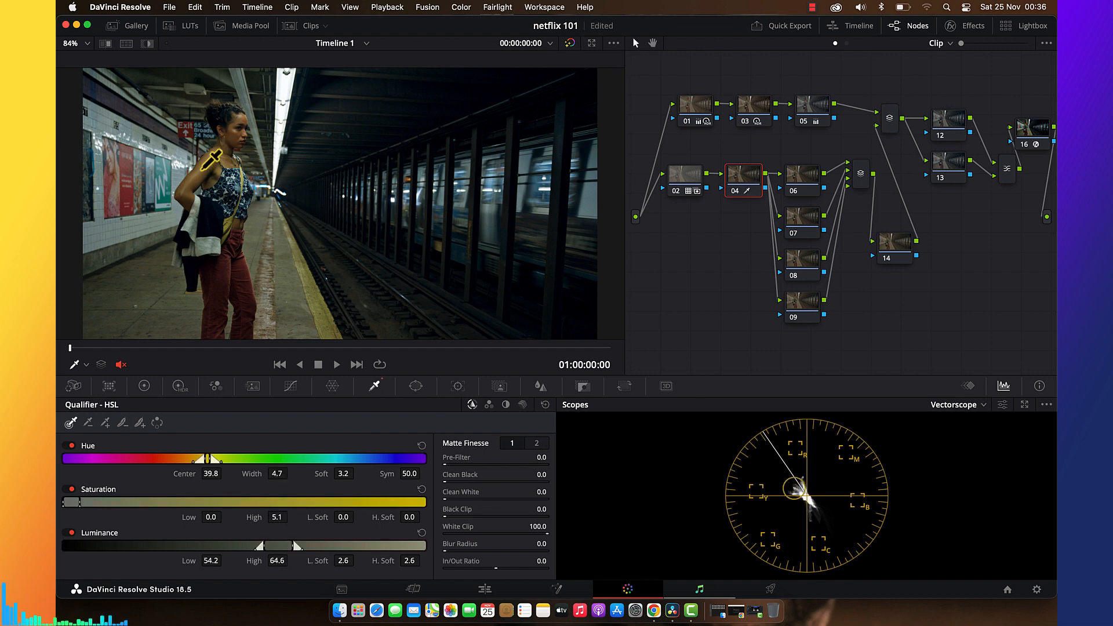
left_click(146, 44)
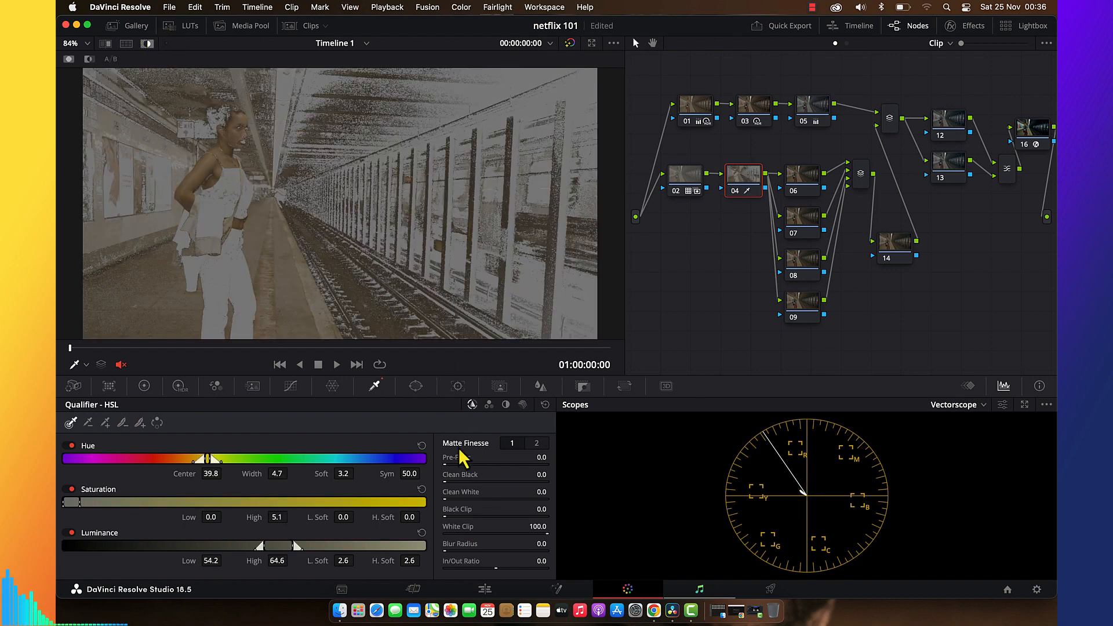
left_click(535, 446)
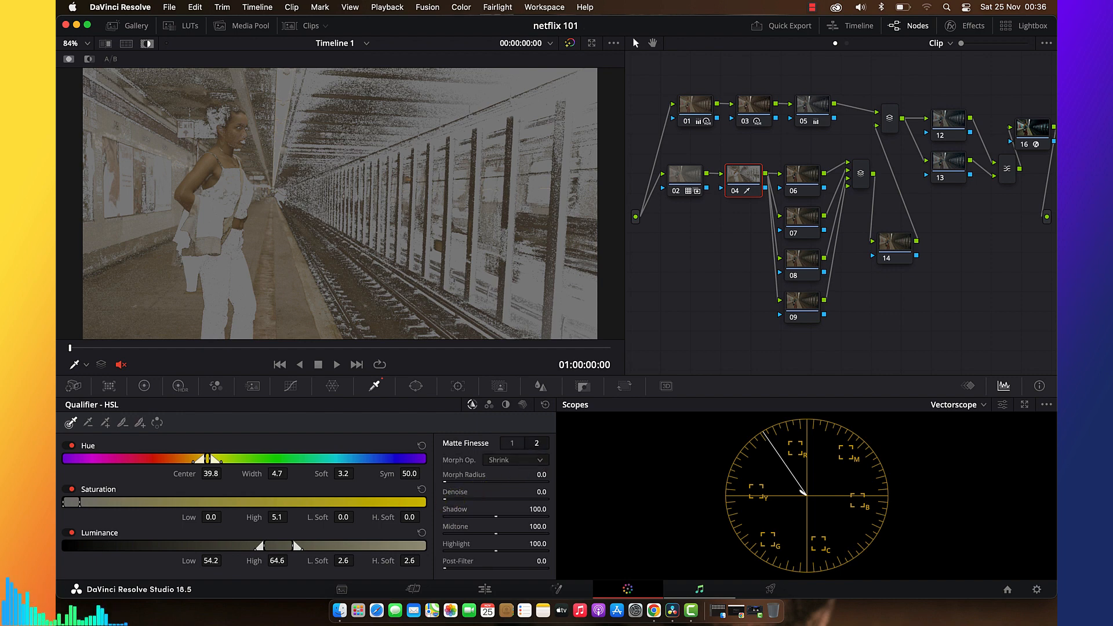
left_click_drag(450, 499, 459, 500)
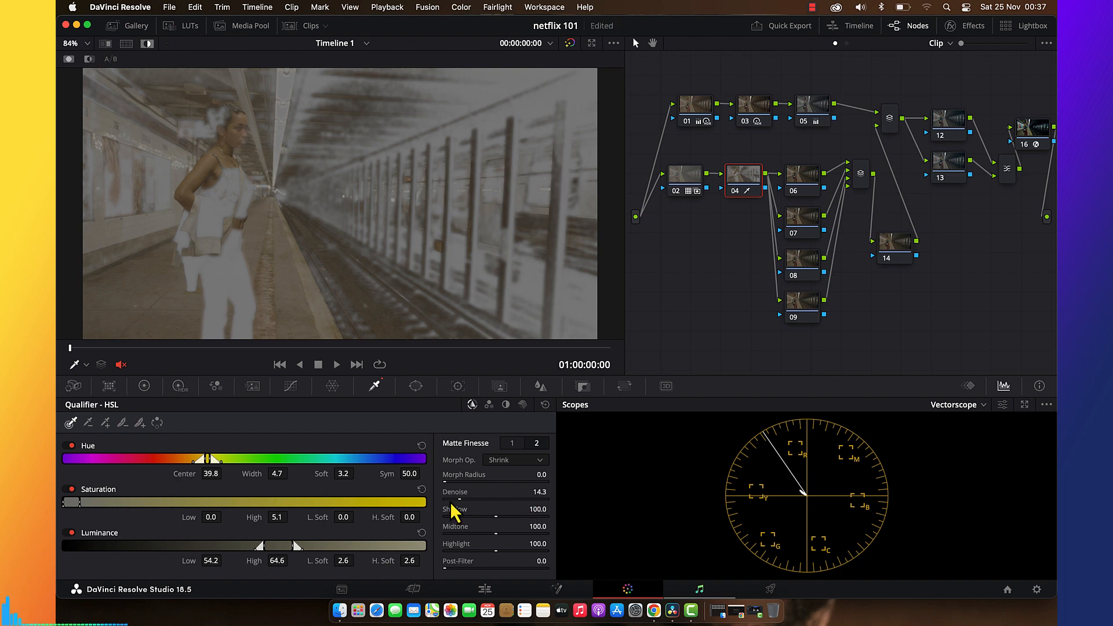
left_click(148, 44)
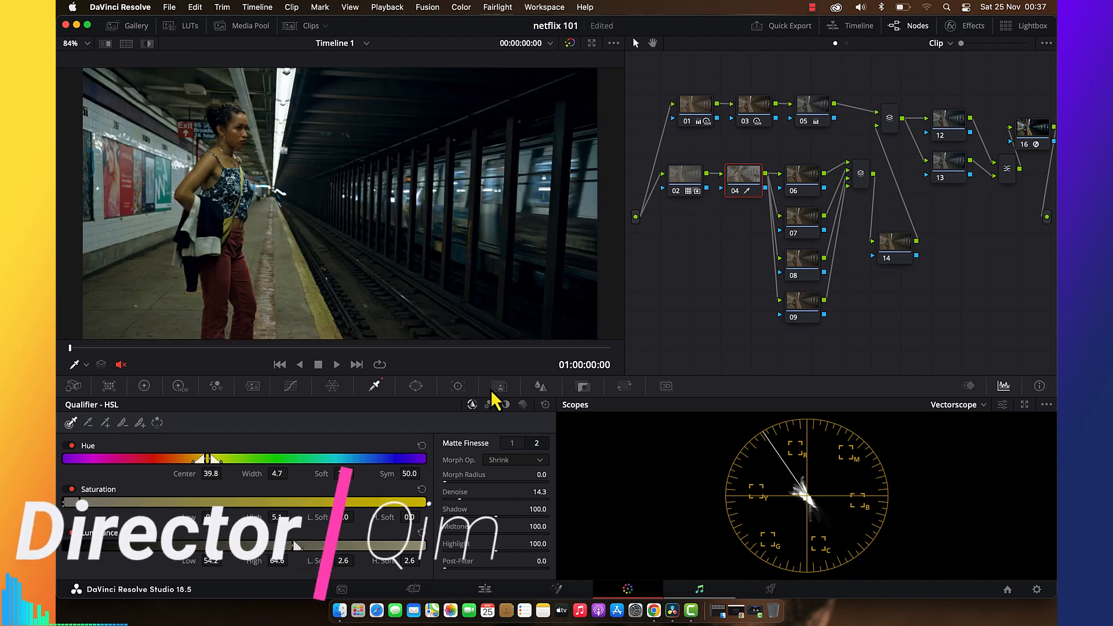
Set node 04's key output gain to 0.1.
left_click(582, 386)
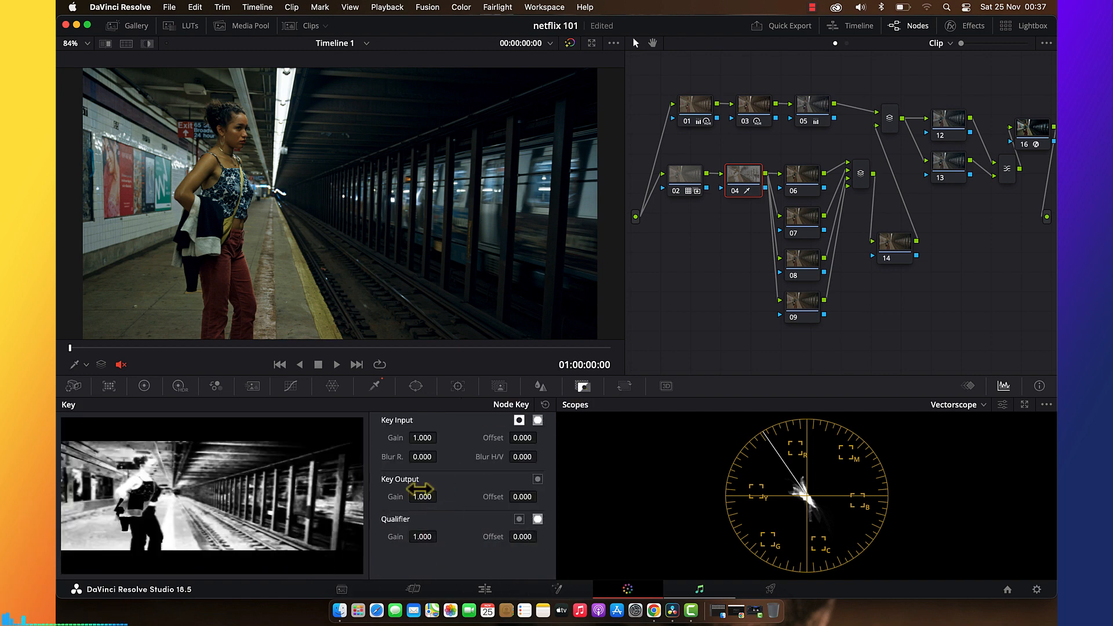
left_click(419, 496)
type("0")
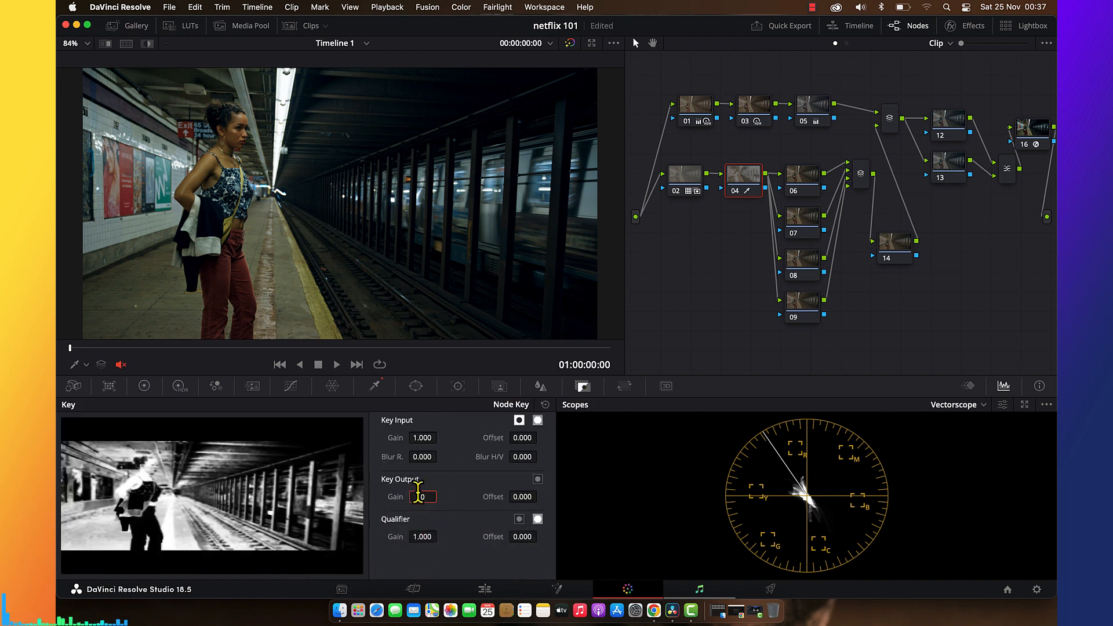
type(".1")
key("Return")
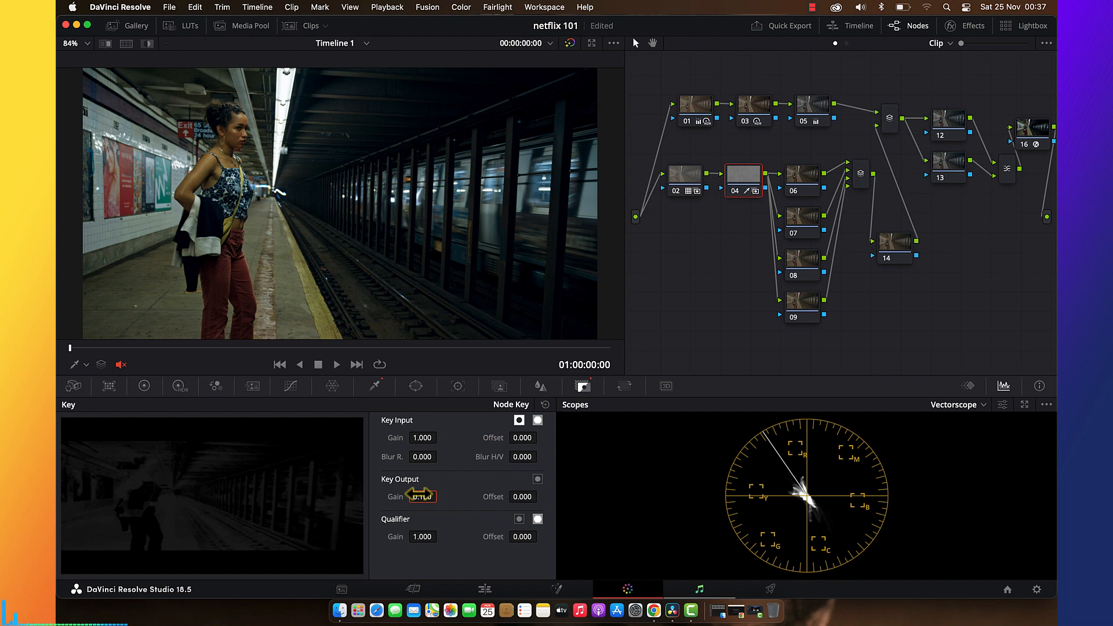
Try the Skintone LUTs Skin 1 through Skin 4 on node 04.
left_click(191, 28)
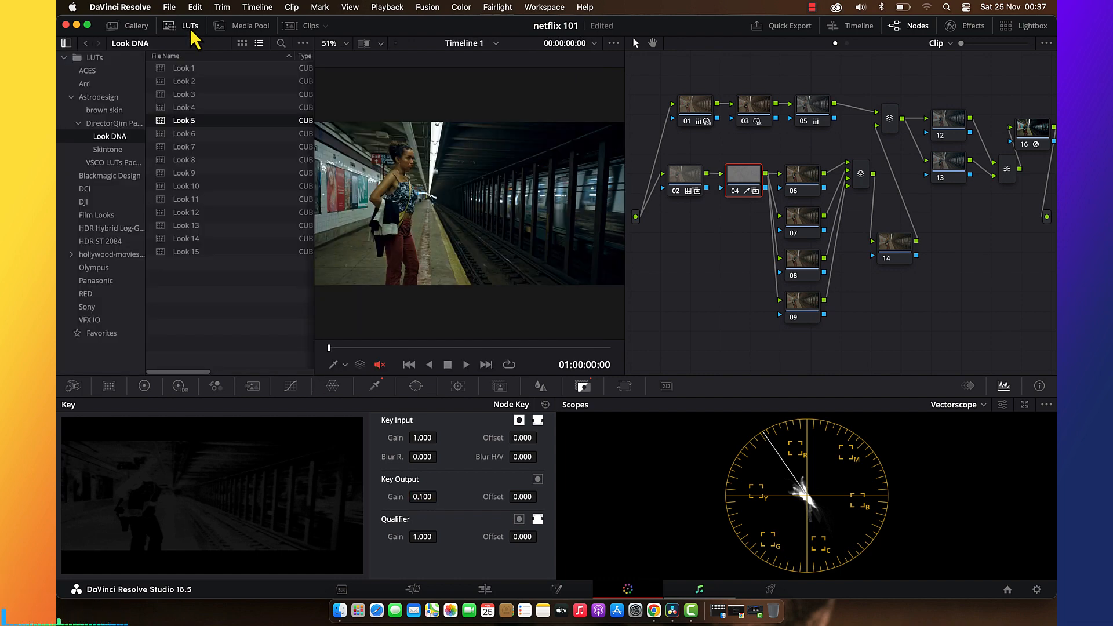
left_click(101, 110)
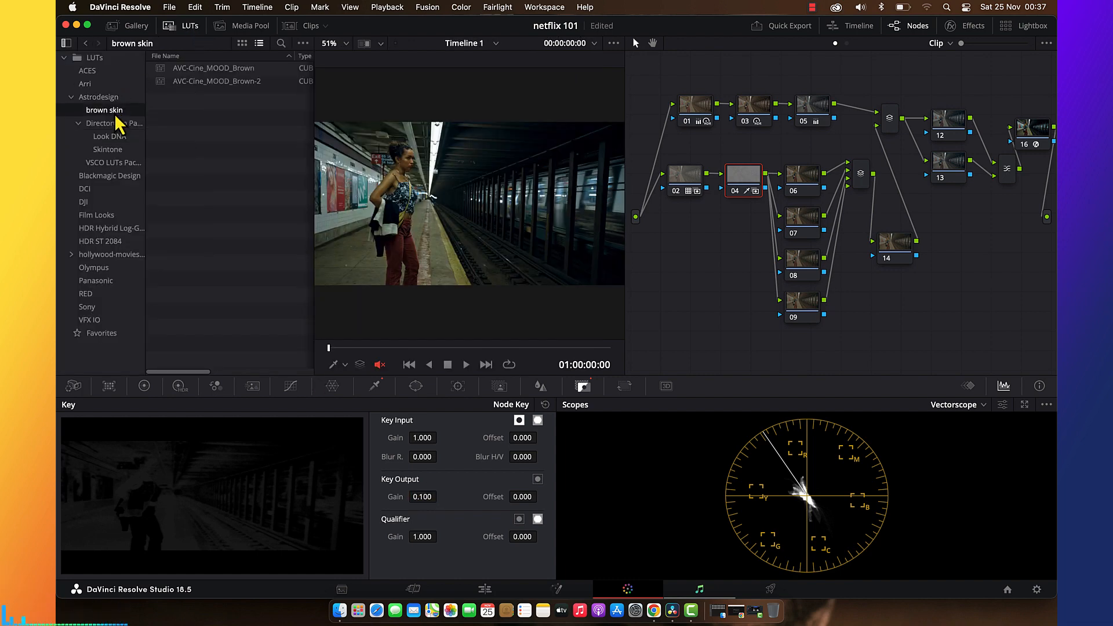
left_click(116, 136)
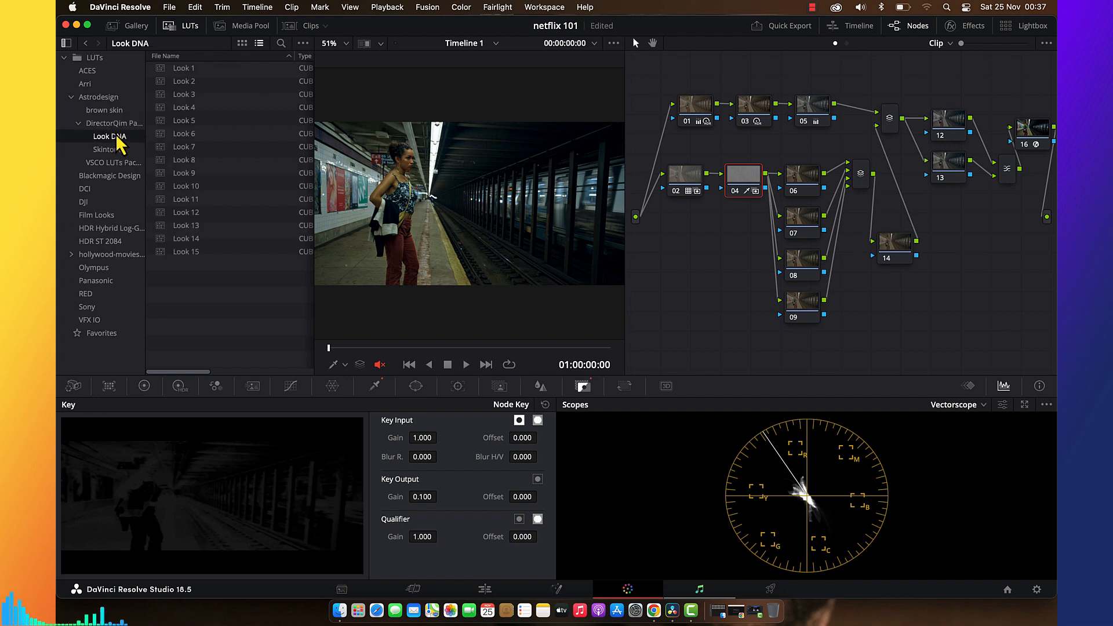
left_click(197, 69)
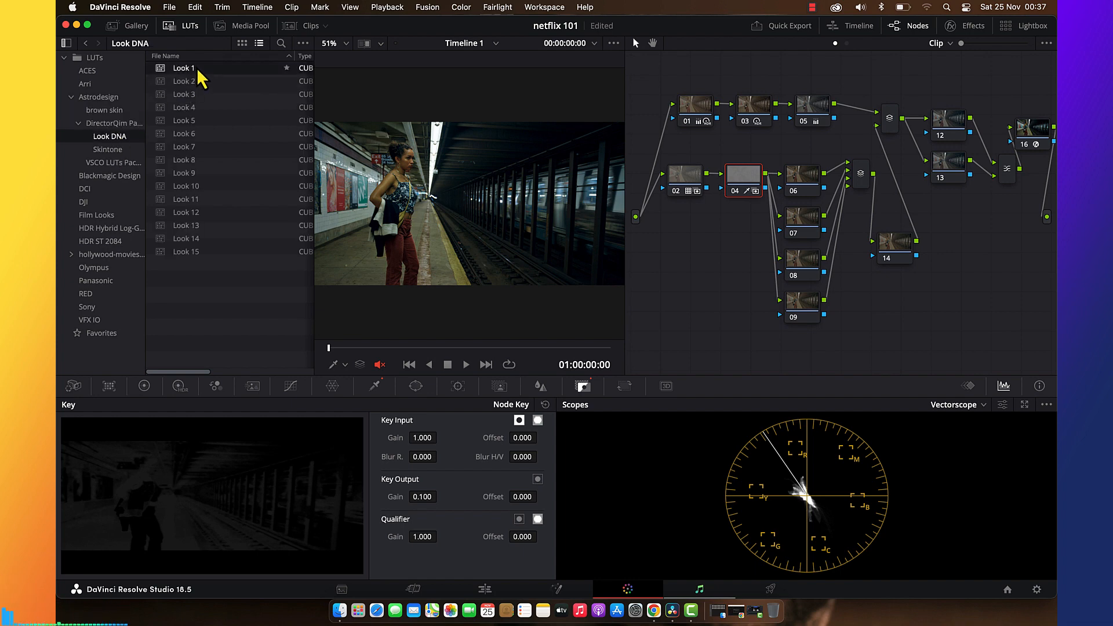
left_click(110, 150)
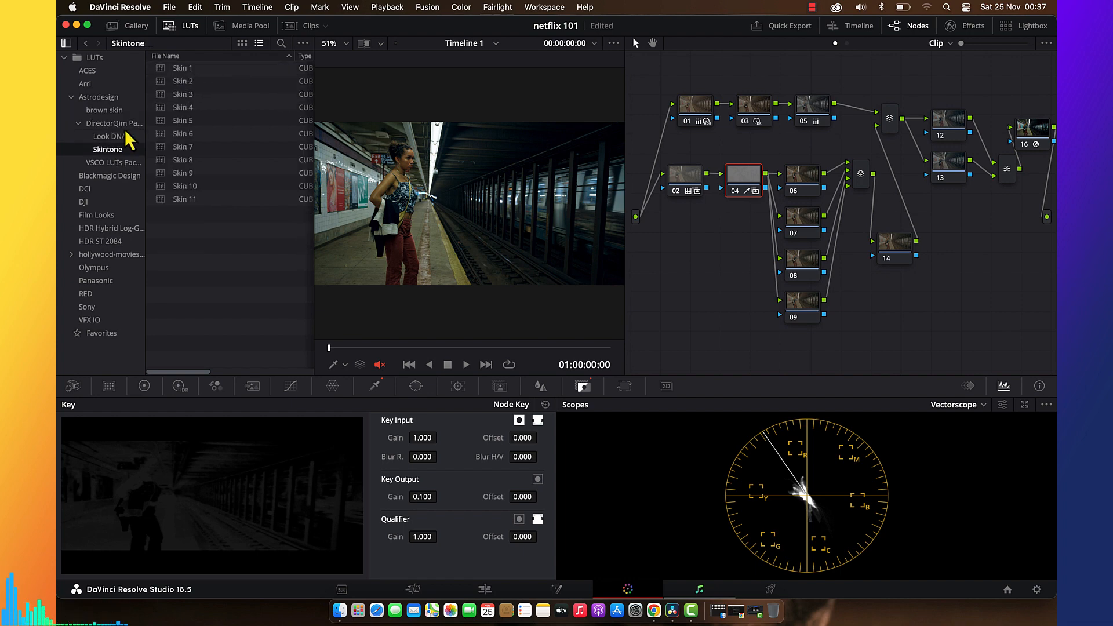
left_click(181, 72)
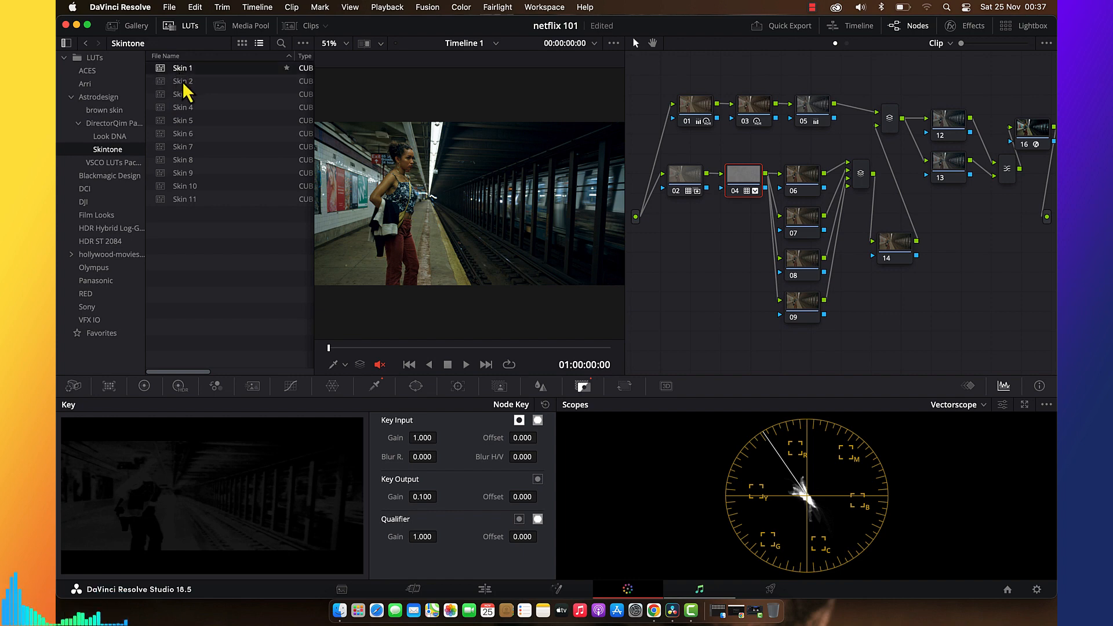
left_click(185, 85)
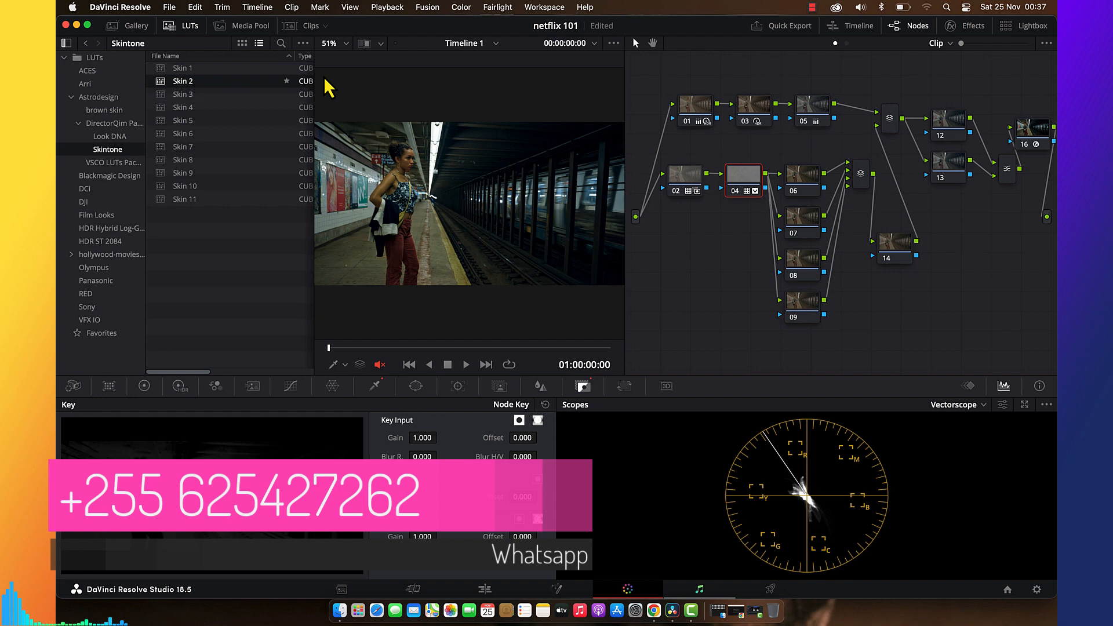
left_click(199, 96)
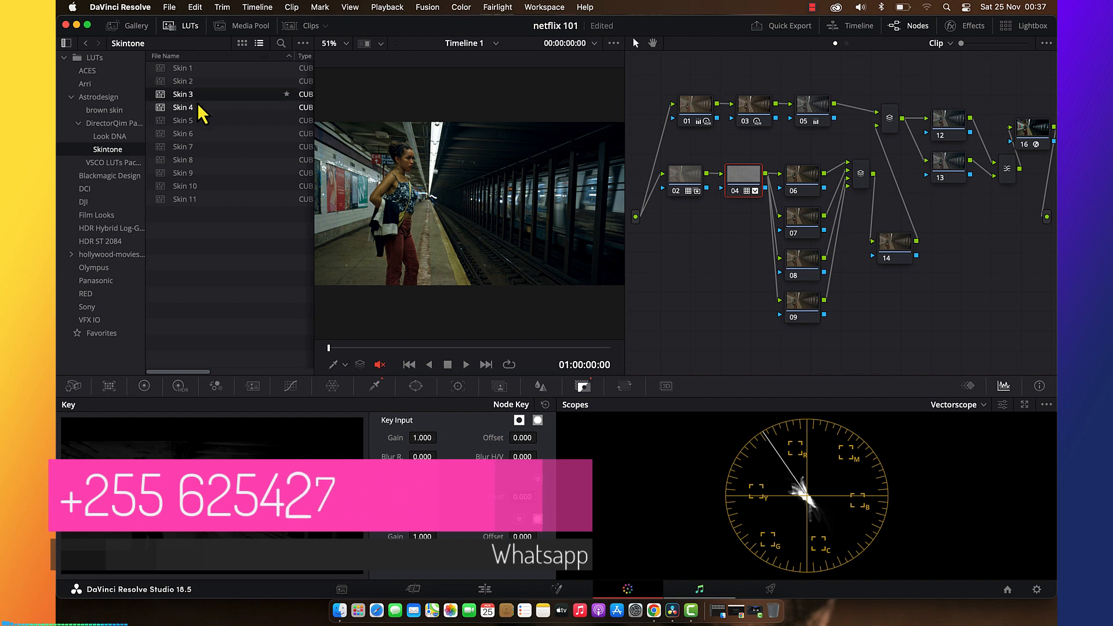
left_click(199, 107)
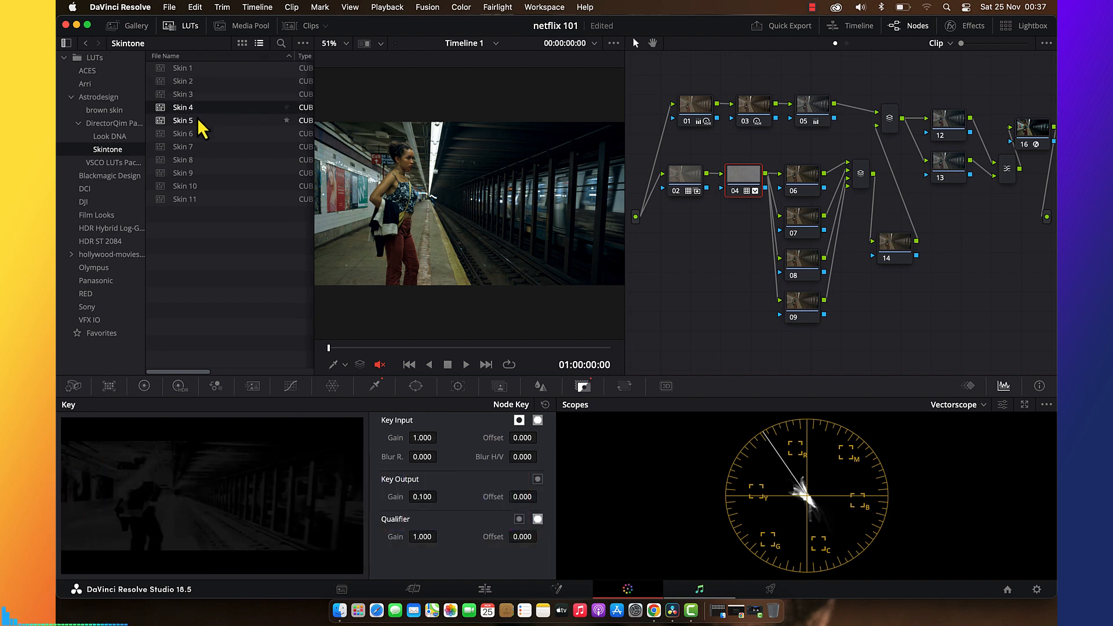
Apply the AVC-Cine_MOOD_Brown LUT from the brown skin folder to node 04 and close the LUT browser.
left_click(113, 111)
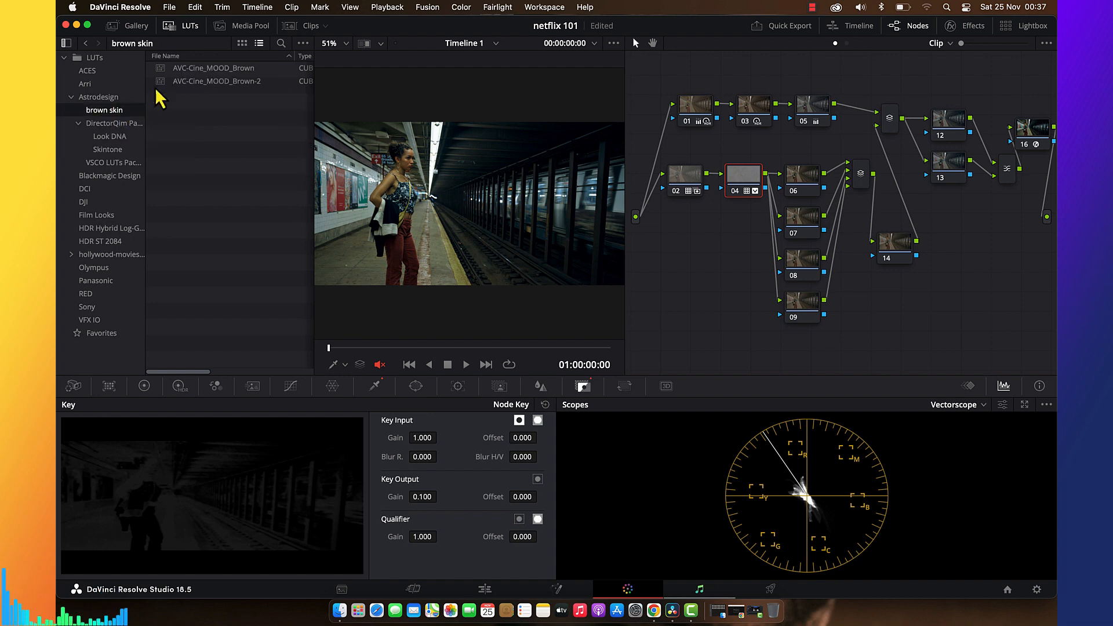
left_click(201, 73)
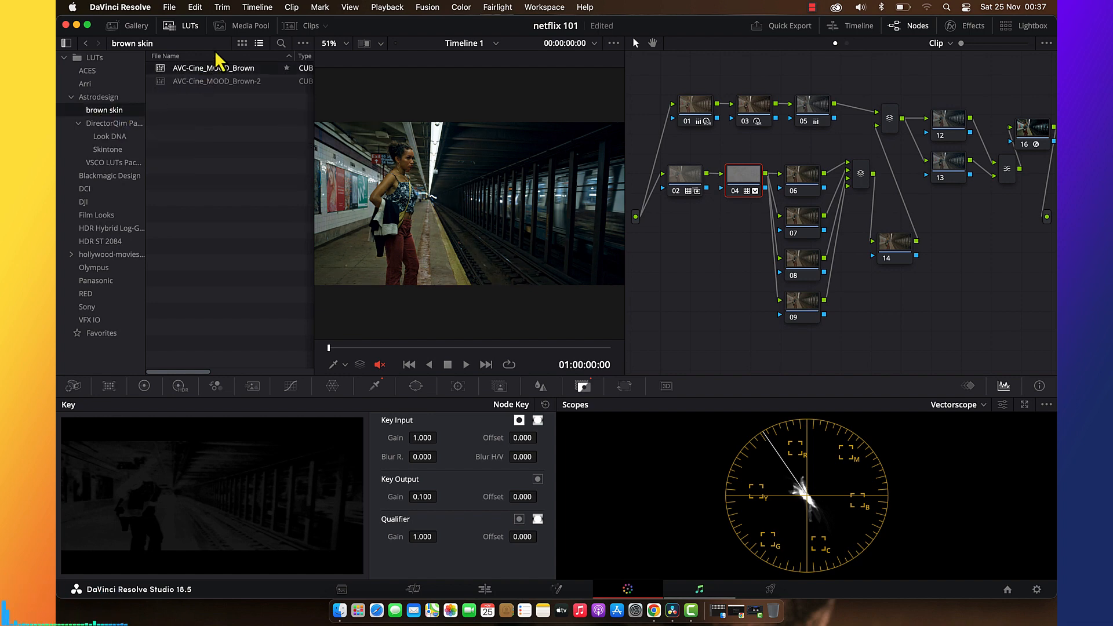
left_click(182, 33)
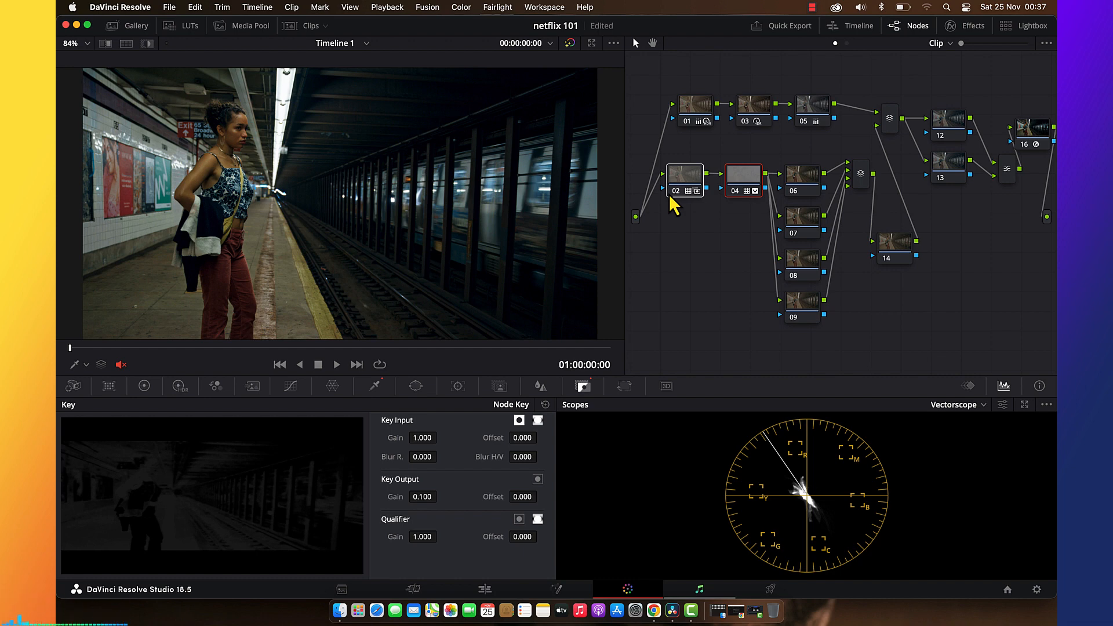
Select node 06 and examine the graded clip in the full-screen viewer.
left_click(810, 184)
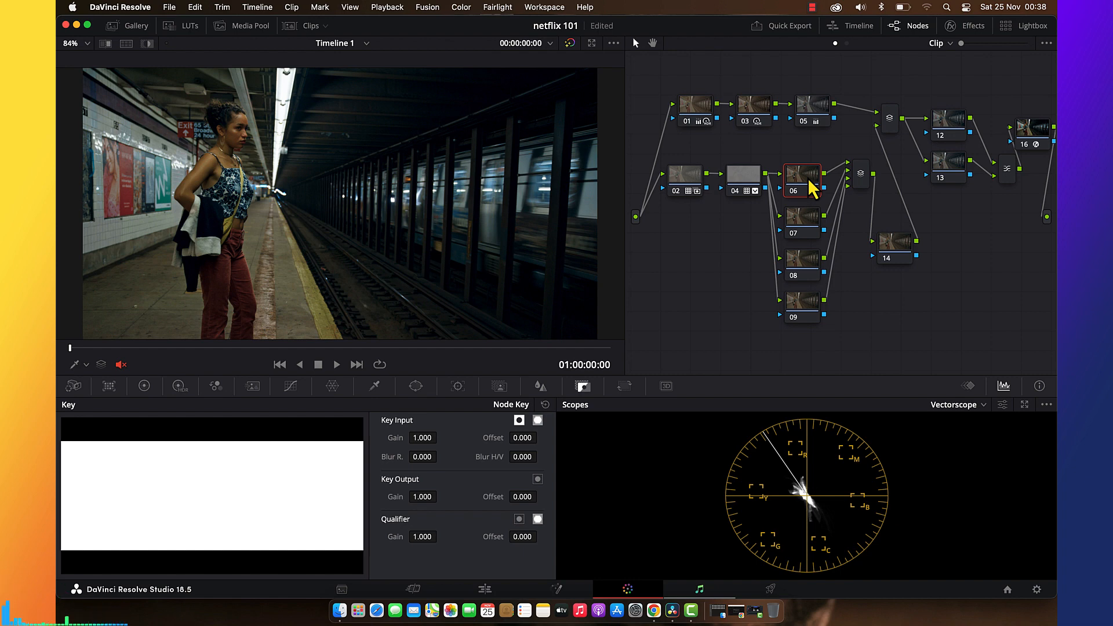
key("super+f")
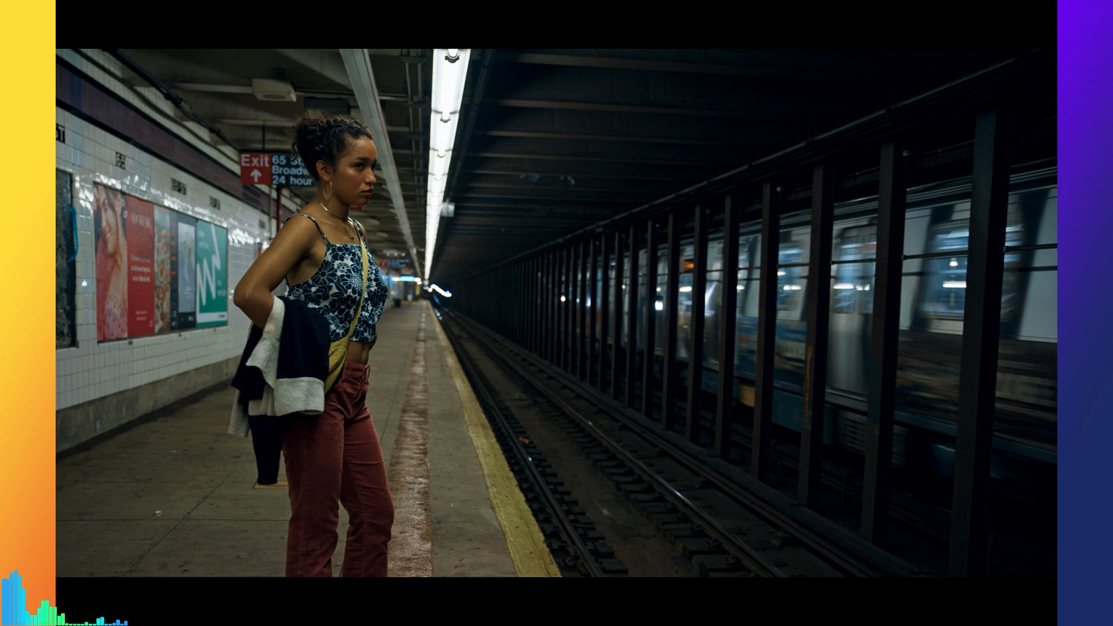
Leave the full-screen view, search the effects library for "look", add the Magic Bullet Looks effect to node 06 and open its look editor.
key("Escape")
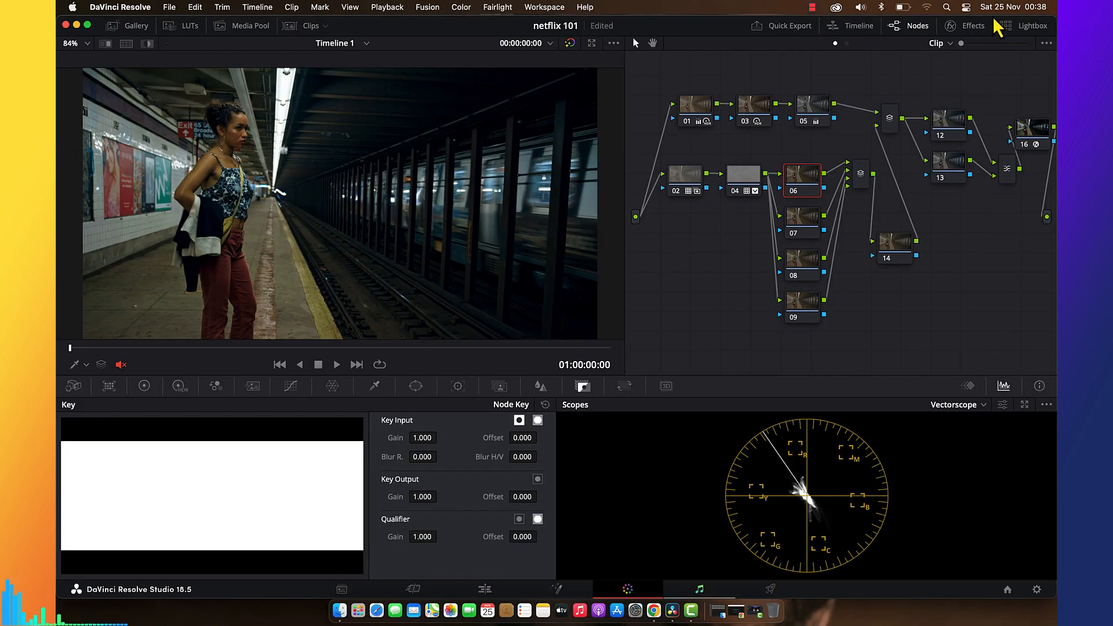
left_click(970, 25)
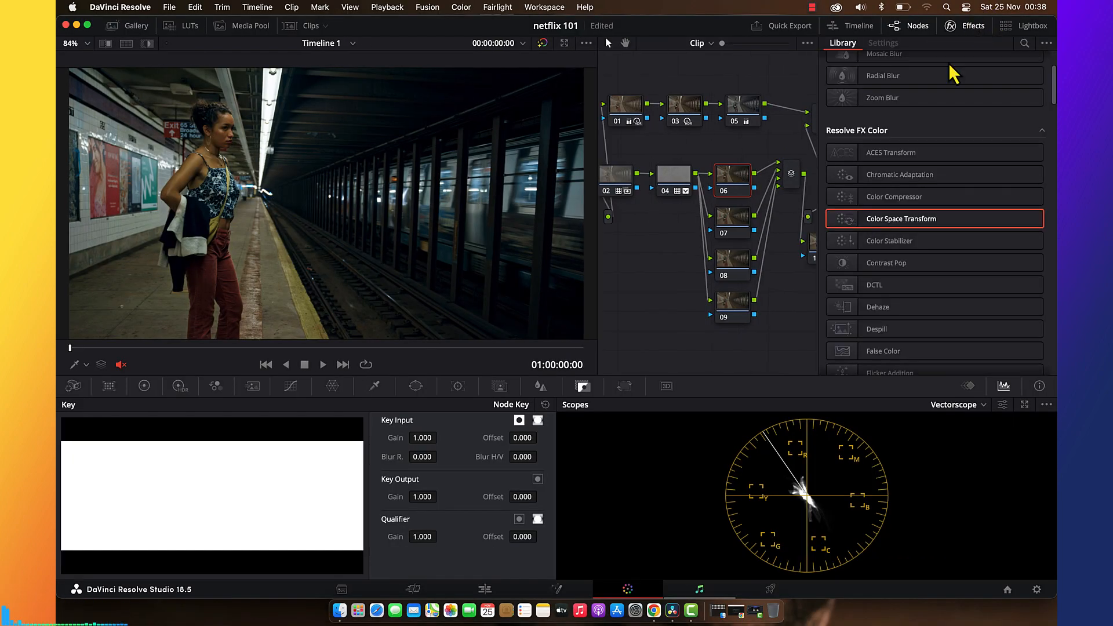
left_click(1024, 44)
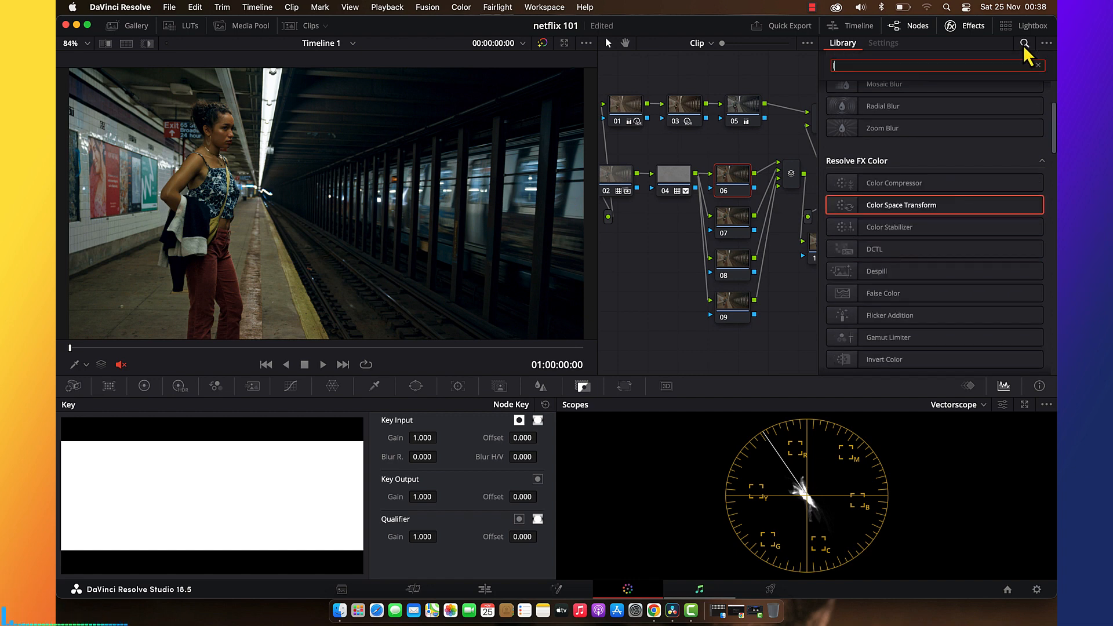
type("look")
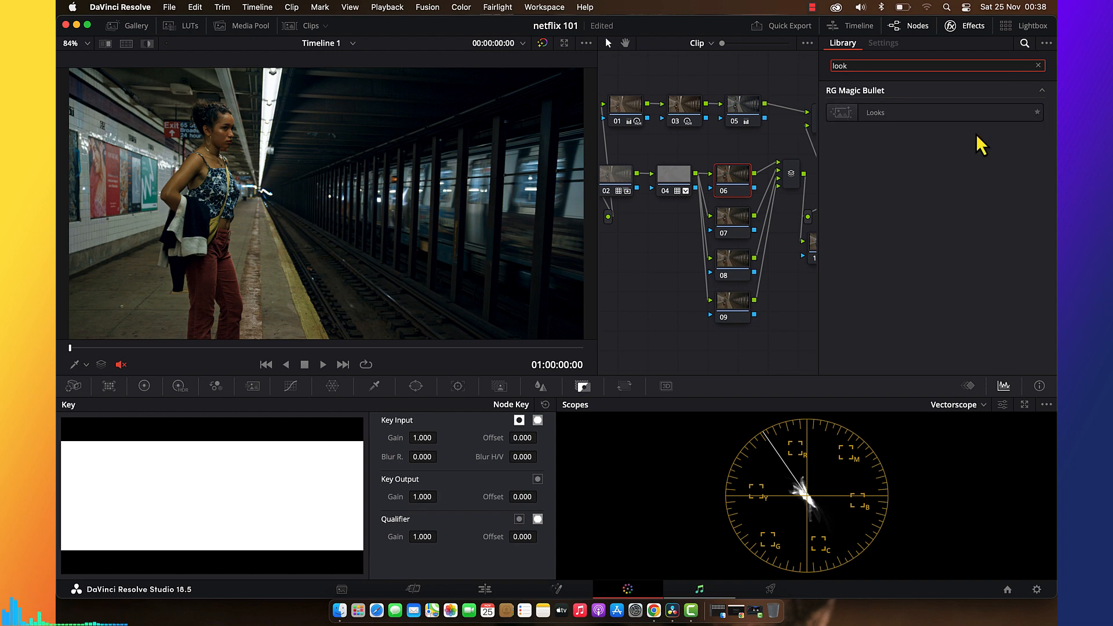
left_click(898, 130)
left_click_drag(897, 130, 734, 192)
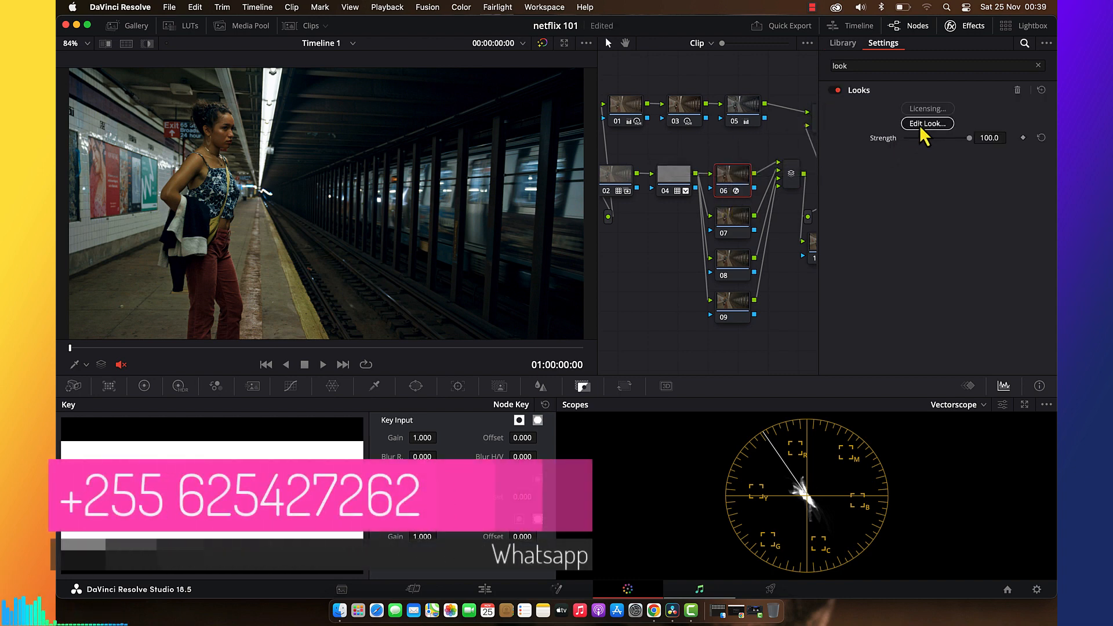
left_click(920, 127)
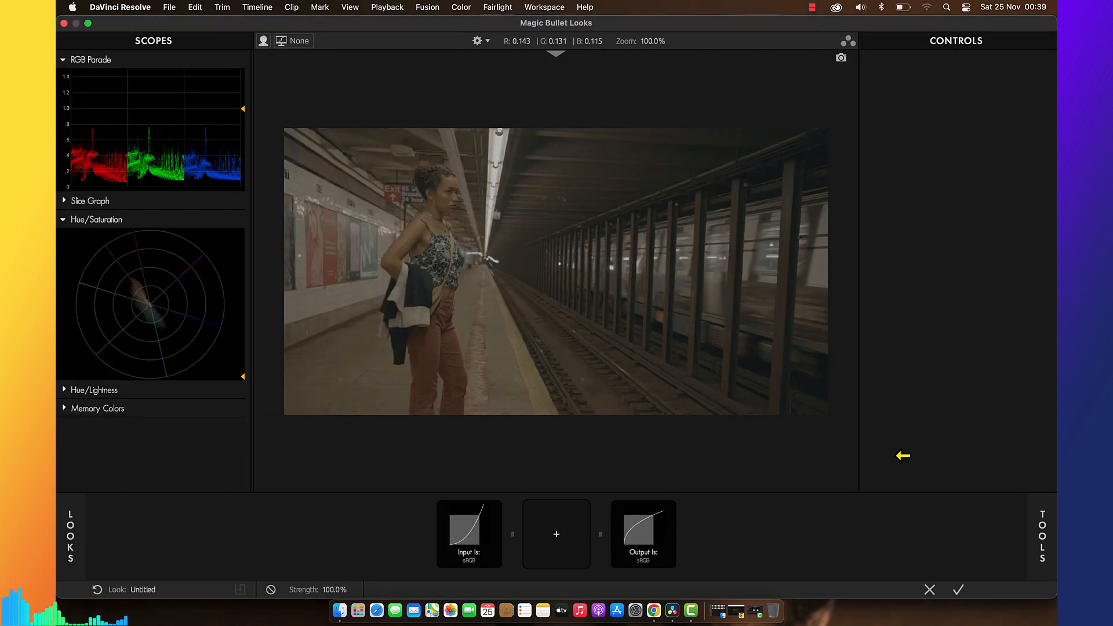
Add the Diffusion camera tool to the look and compare the image with it disabled and enabled.
mouse_move(1041, 525)
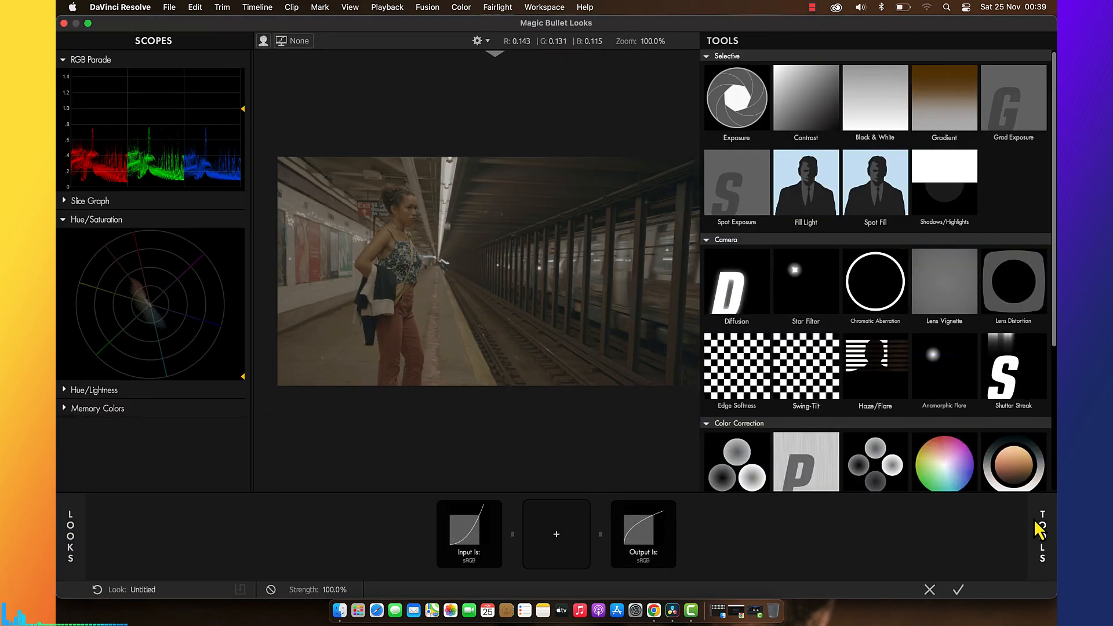
left_click(742, 322)
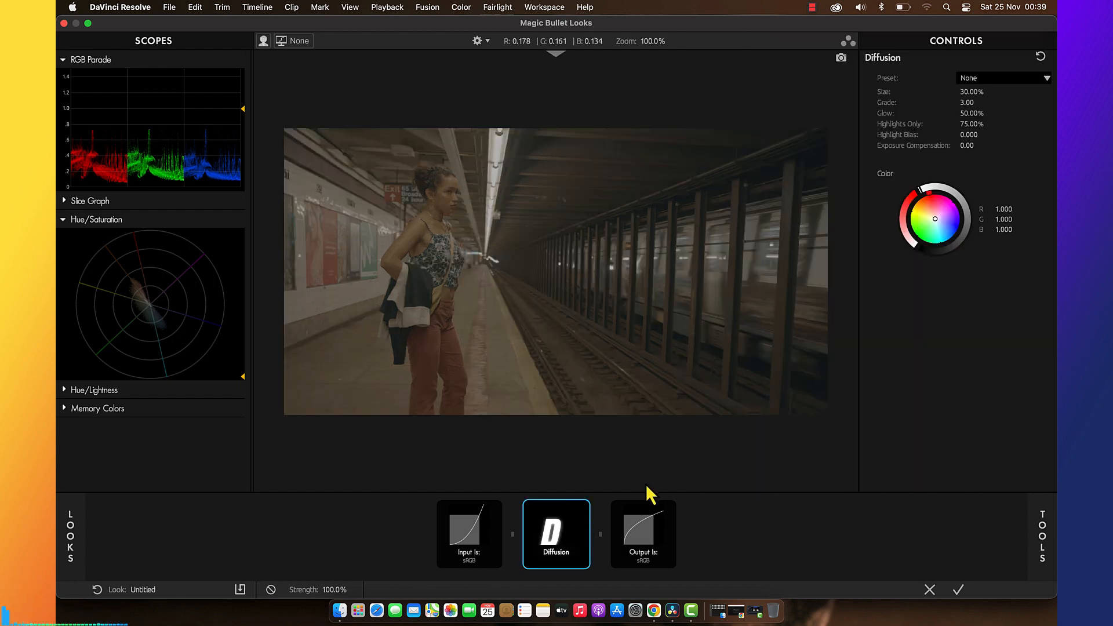
left_click(584, 508)
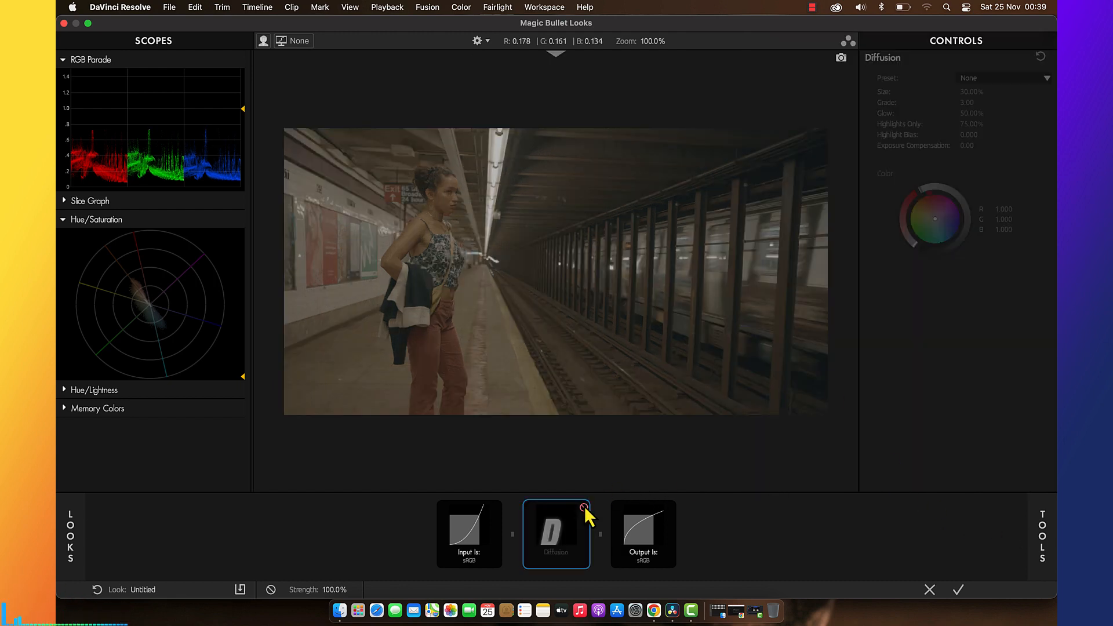
left_click(584, 507)
left_click(584, 507)
left_click(584, 508)
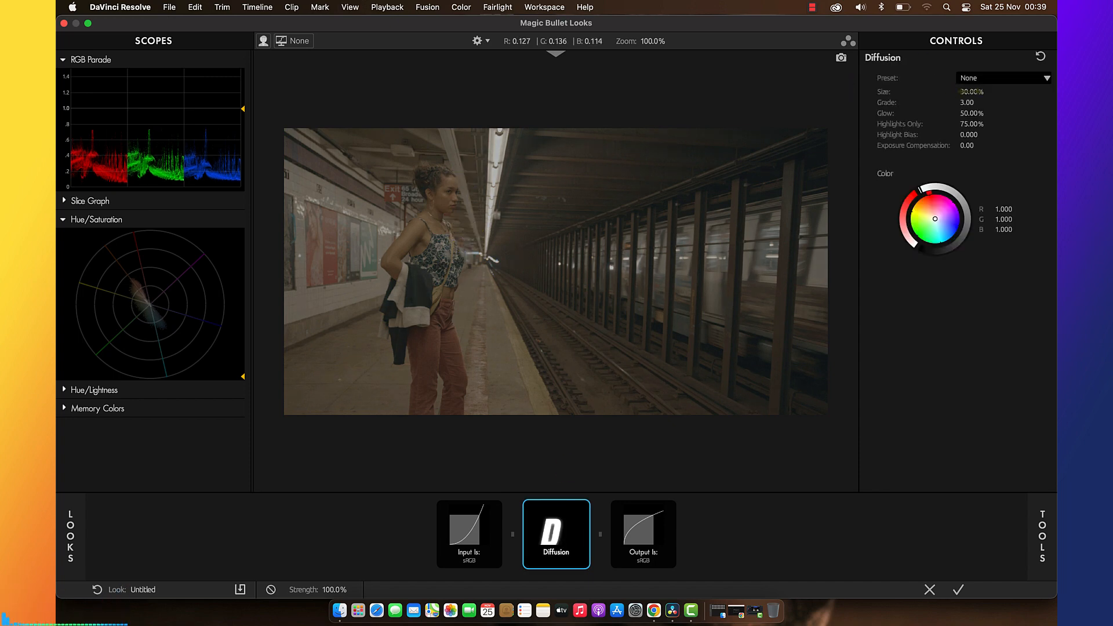
Set the Diffusion size to 3% and compare the image with the tool off and on.
left_click(968, 90)
type("3")
key("Return")
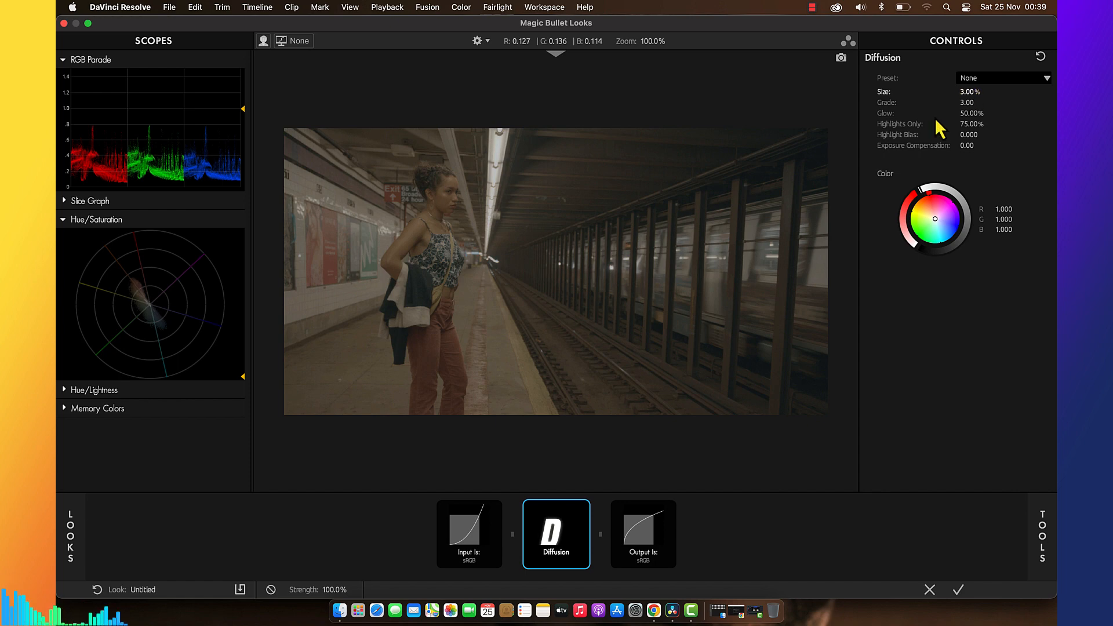
left_click(583, 509)
left_click(583, 509)
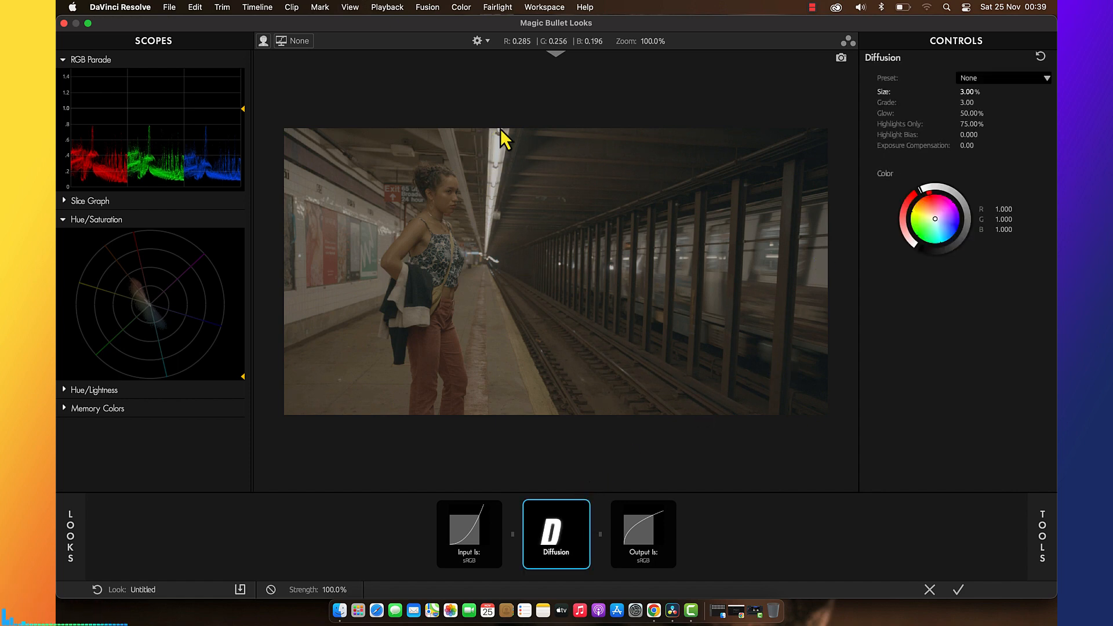
Accept the look, close the effects library and compare the clip with node 06 disabled and enabled.
left_click(1043, 536)
left_click(958, 589)
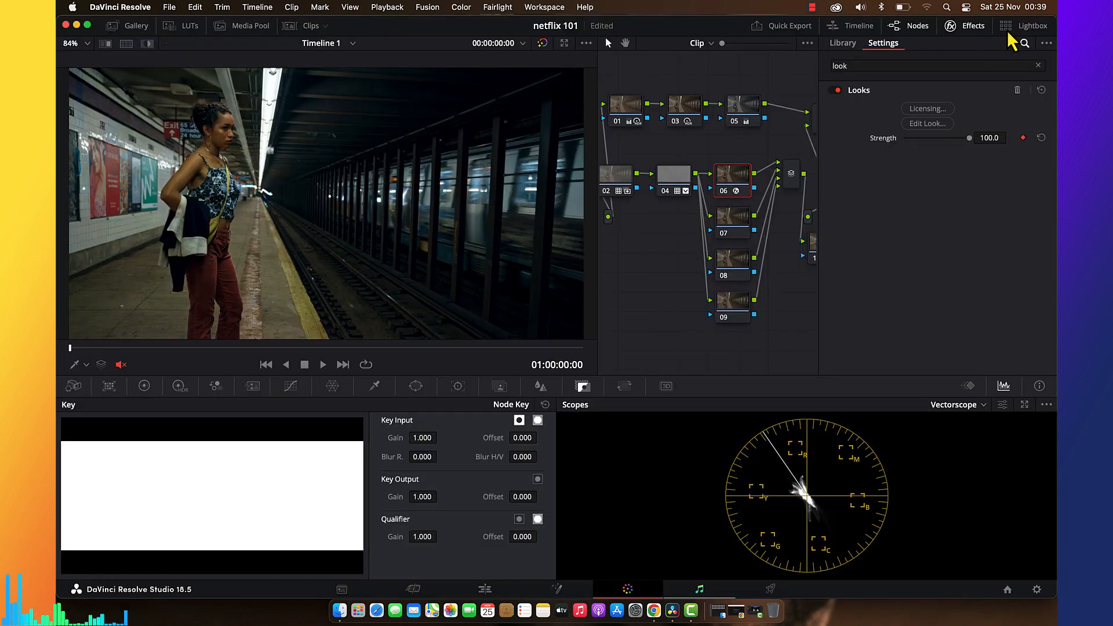
left_click(970, 31)
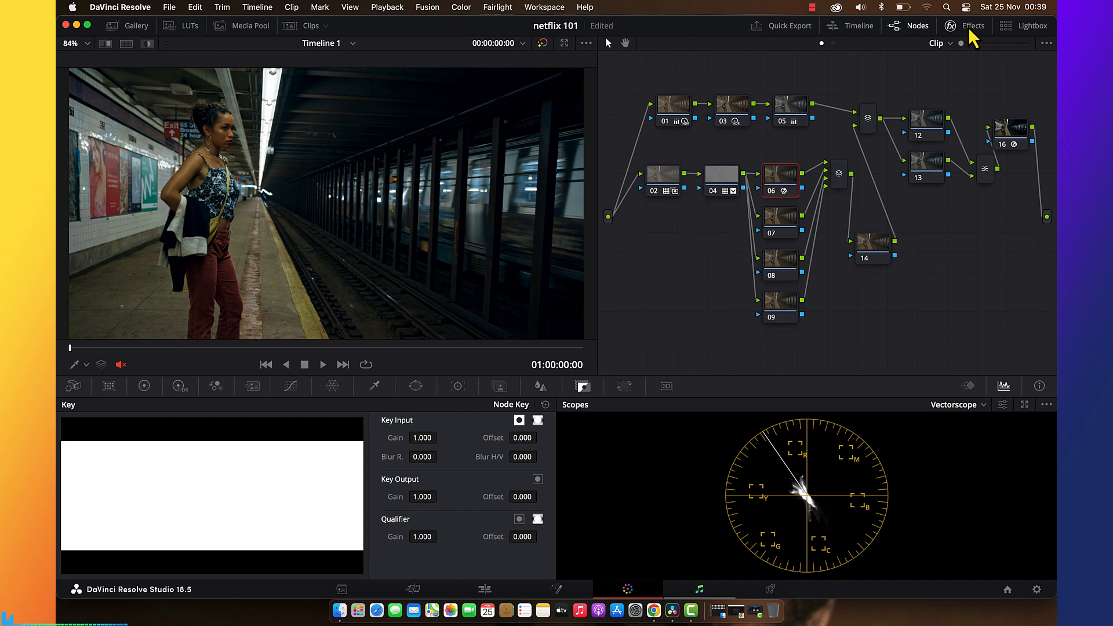
key("super+d")
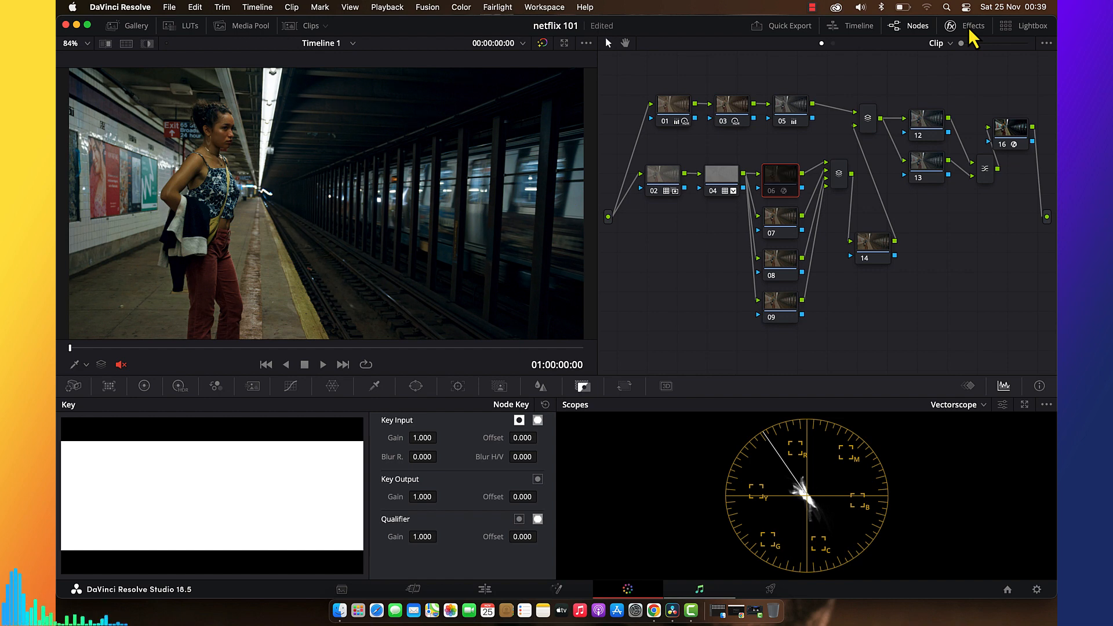
key("super+d")
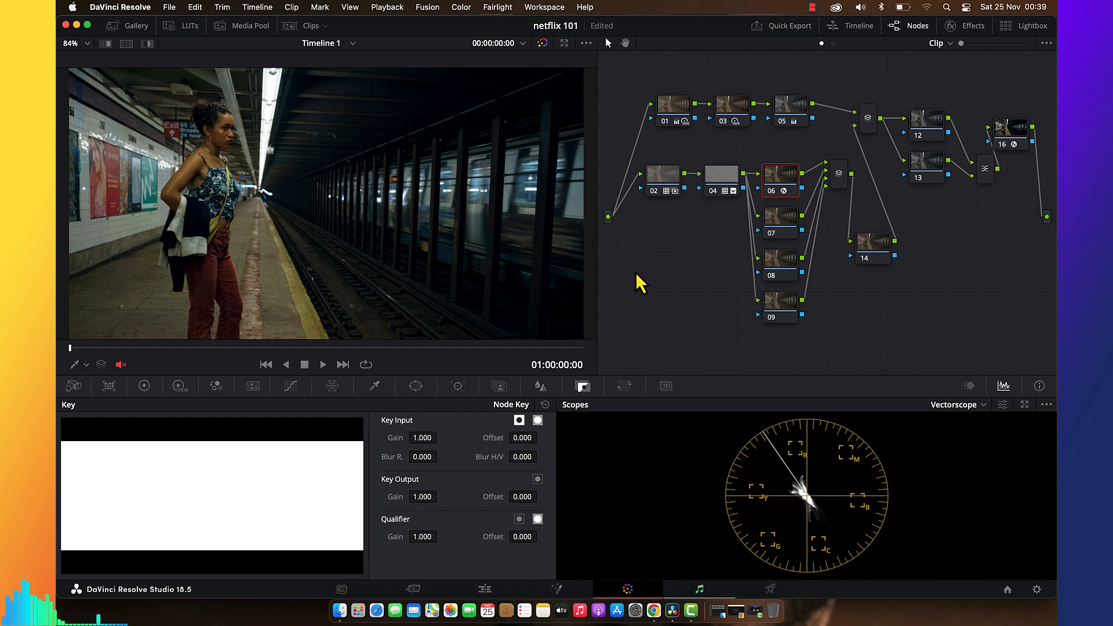
Select node 07, show its primary color wheels and switch the scope to Waveform.
left_click(779, 223)
left_click(143, 388)
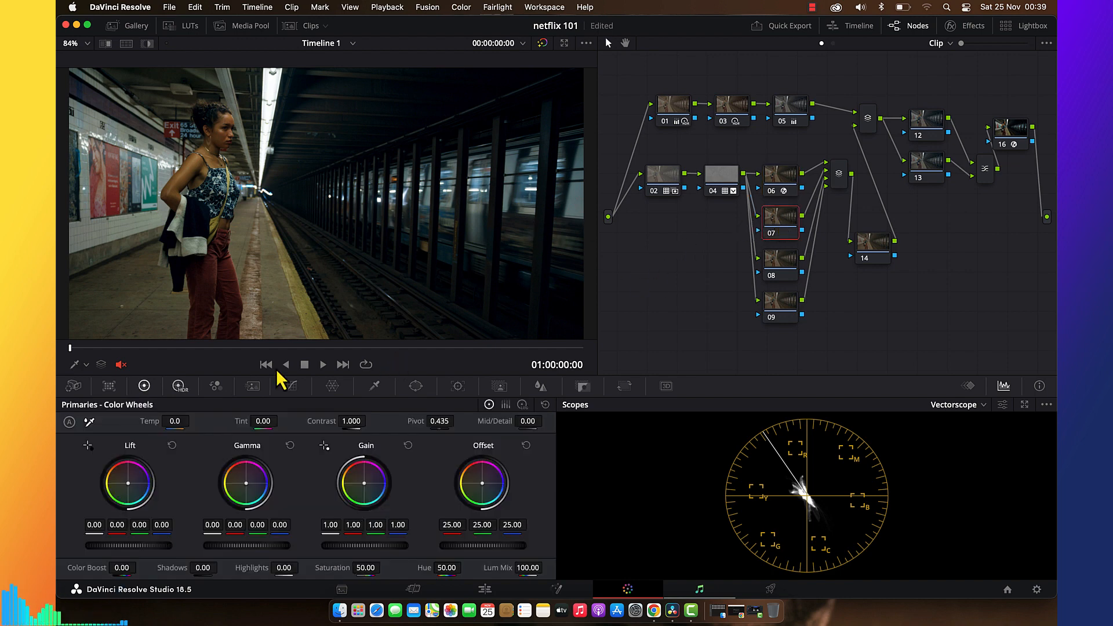
left_click(960, 411)
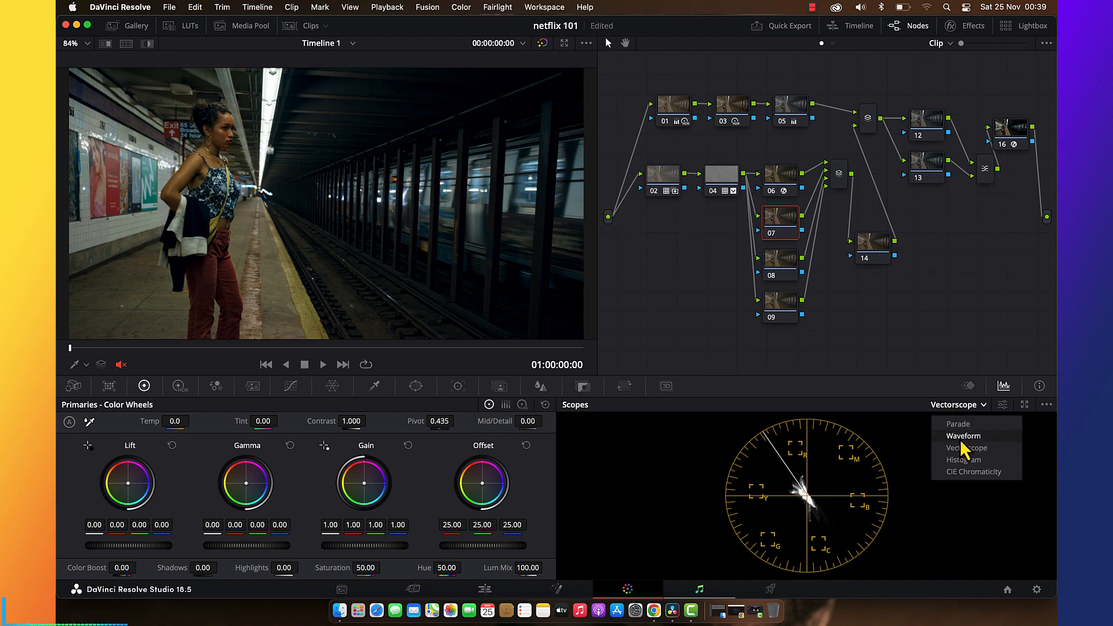
left_click(962, 443)
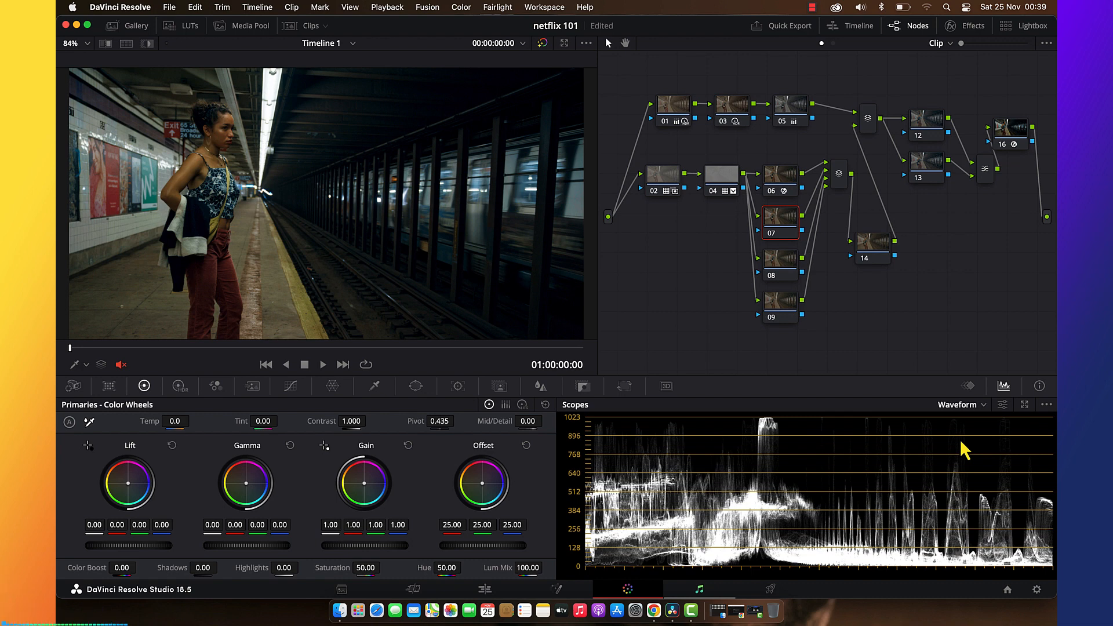
Add a gradient window to node 07 from the train side toward the woman, with pan 62.61, tilt 49.03, rotation 99.83 and softness about 14.32.
left_click(414, 391)
scroll(120, 536, "down", 2)
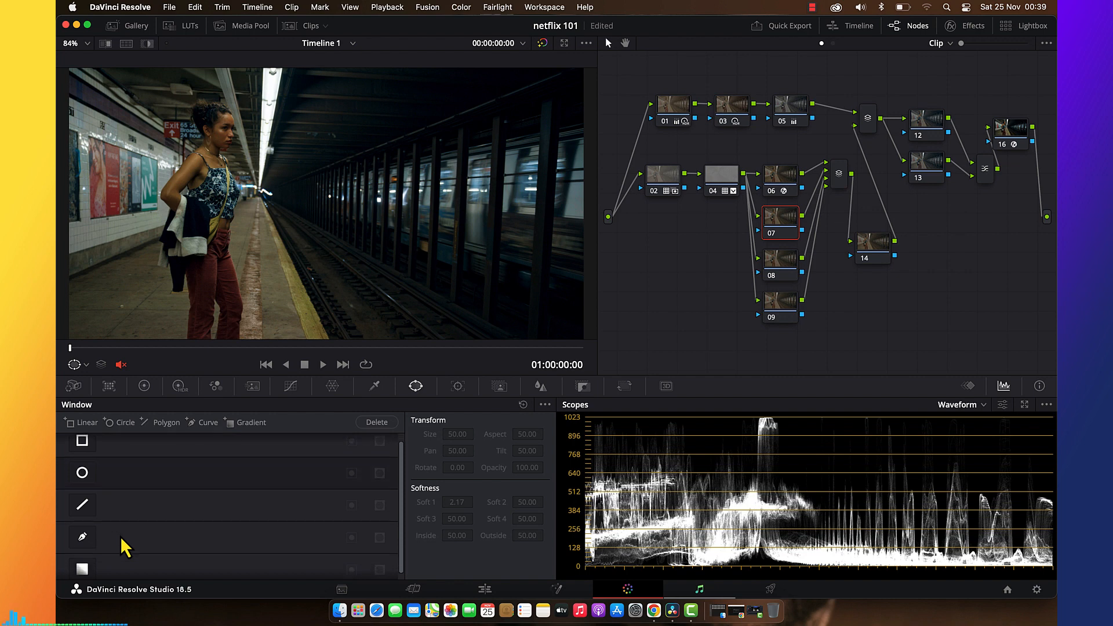
left_click(82, 563)
left_click_drag(326, 255, 163, 248)
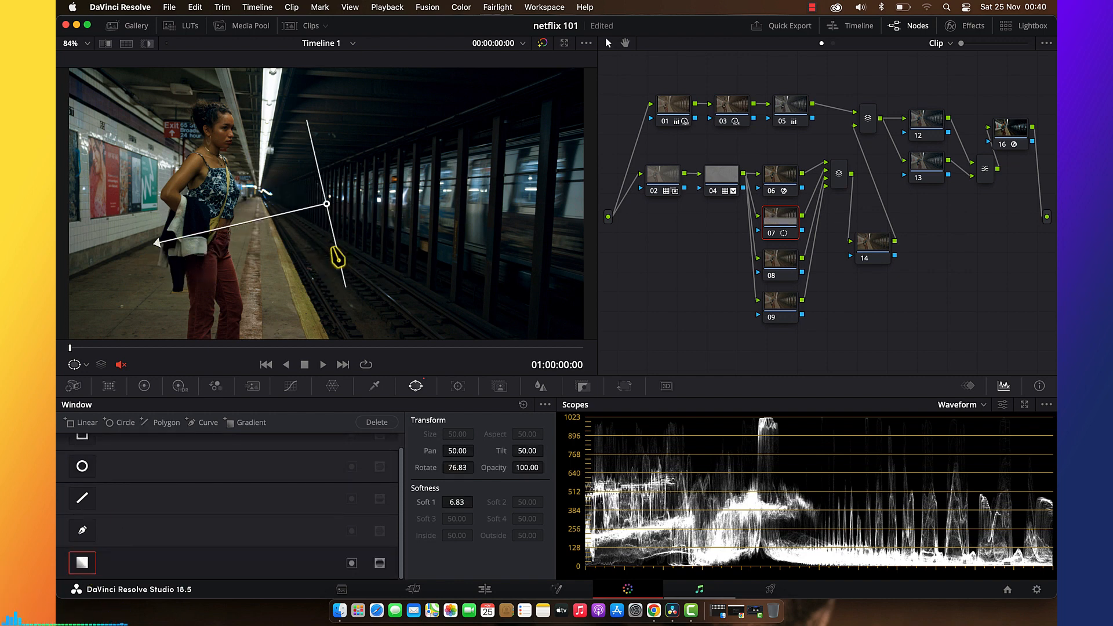
scroll(330, 253, "down", 2)
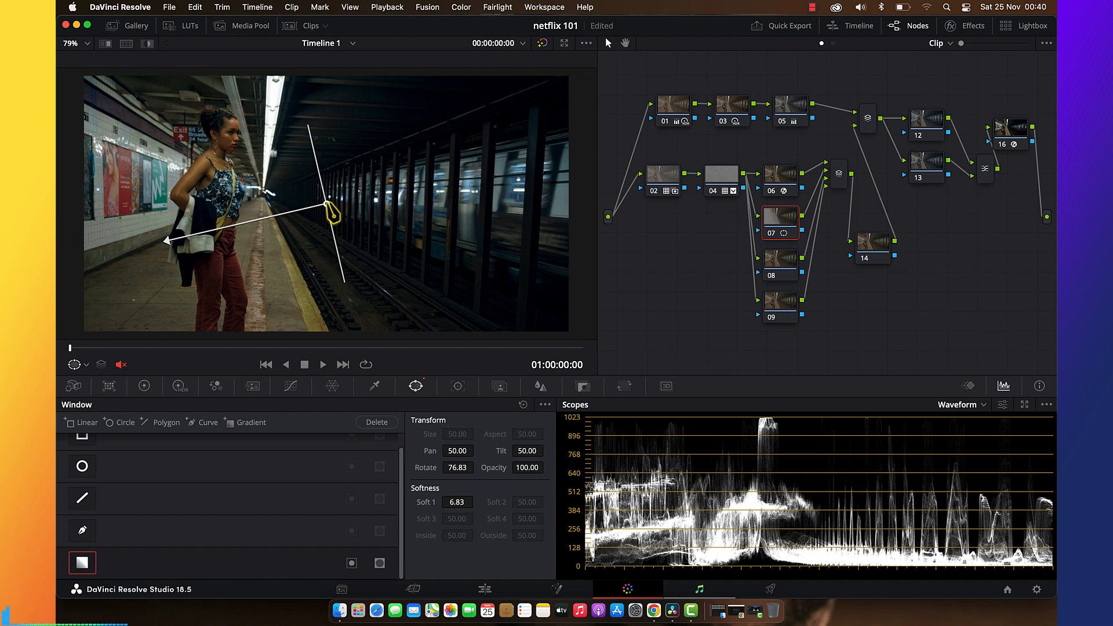
left_click_drag(327, 205, 571, 222)
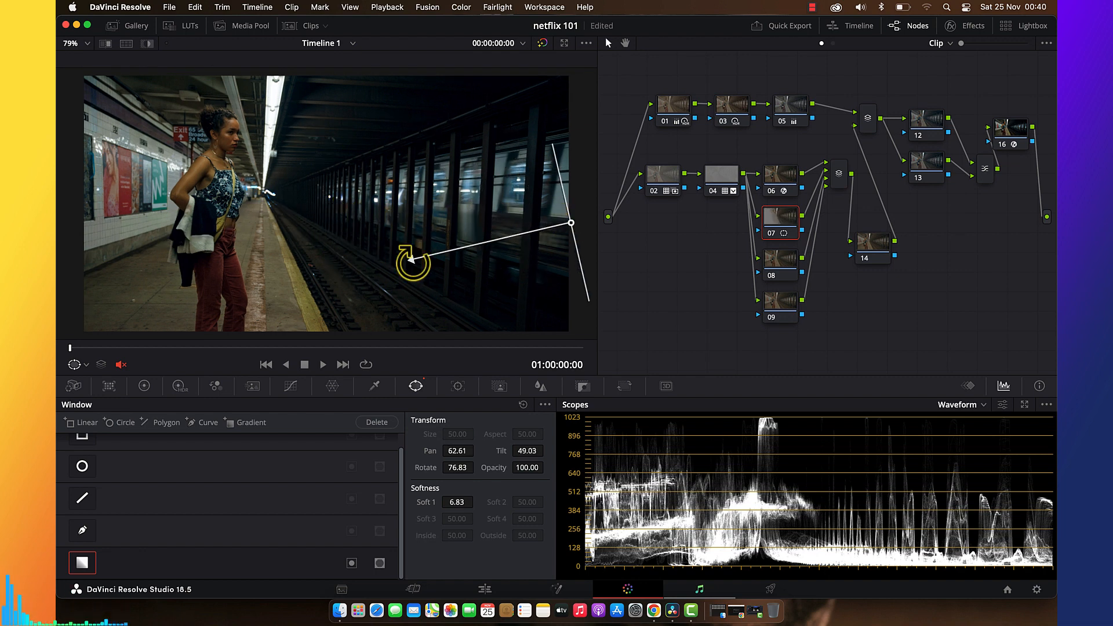
left_click_drag(411, 259, 249, 179)
left_click_drag(151, 170, 233, 165)
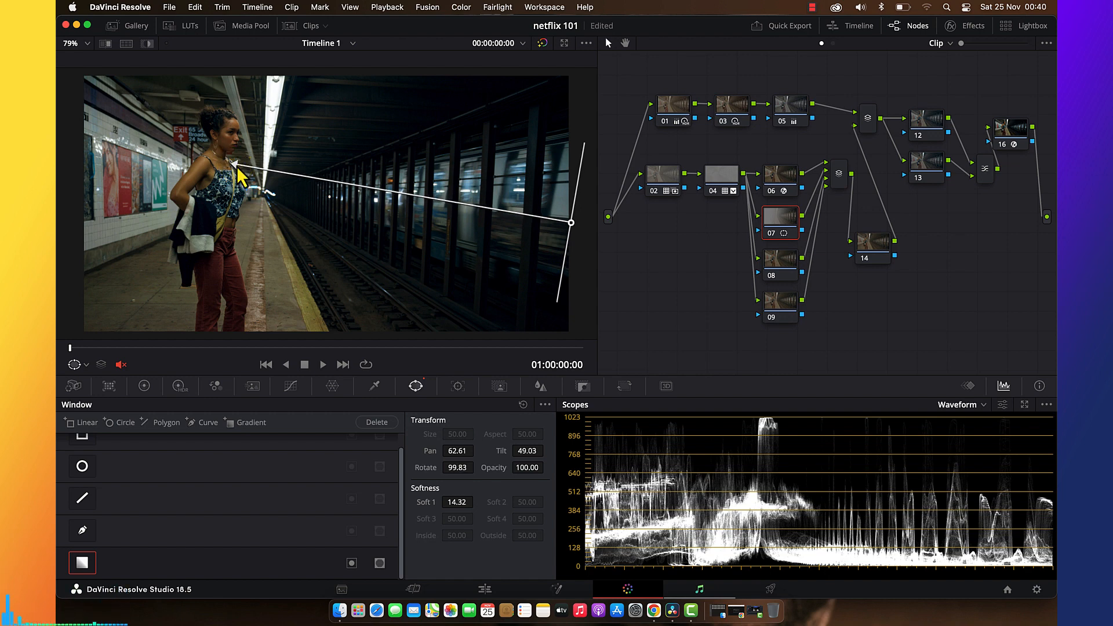
Shift node 07's gamma toward green, with red -0.02, green 0.01 and blue -0.01.
left_click(144, 386)
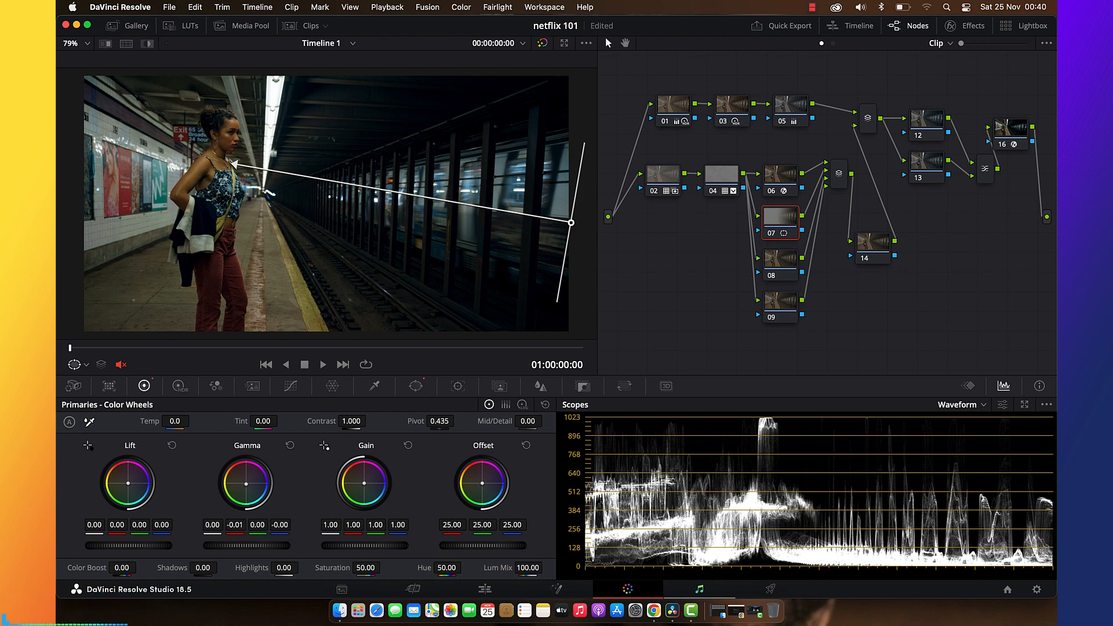
left_click_drag(245, 484, 245, 487)
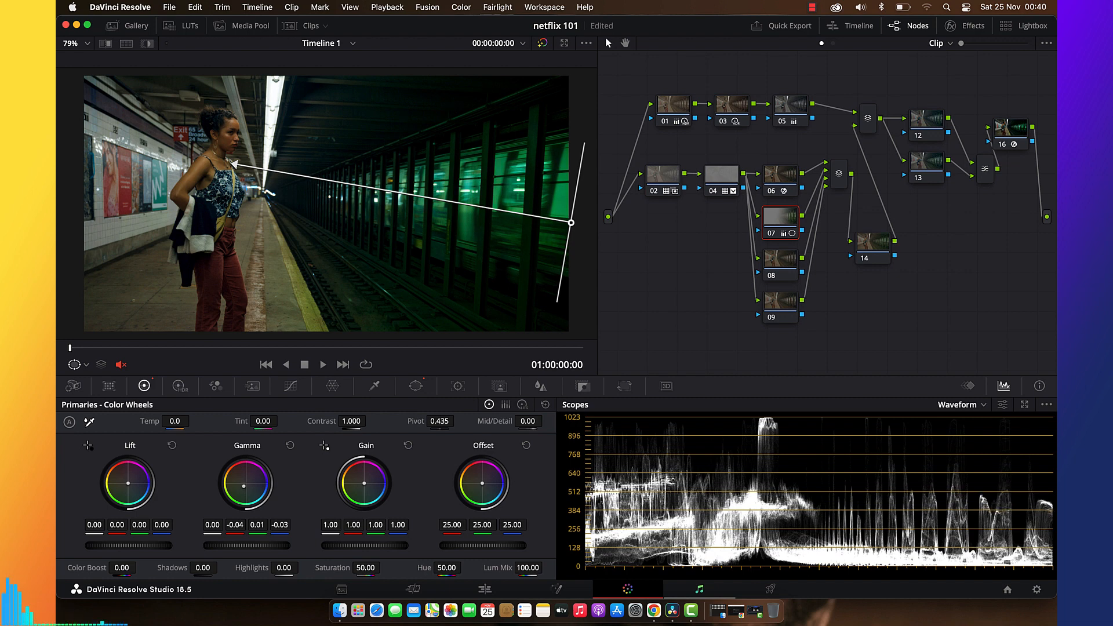
left_click(291, 447)
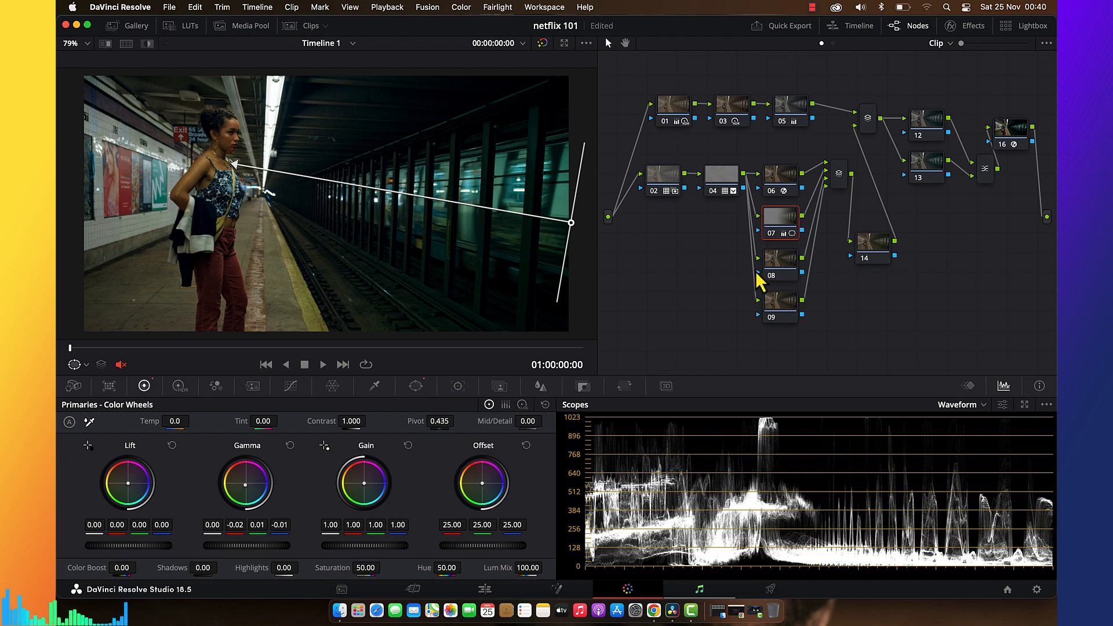
Extend the softness of node 07's gradient slightly farther past the woman and check the masked area with Highlight.
left_click(784, 269)
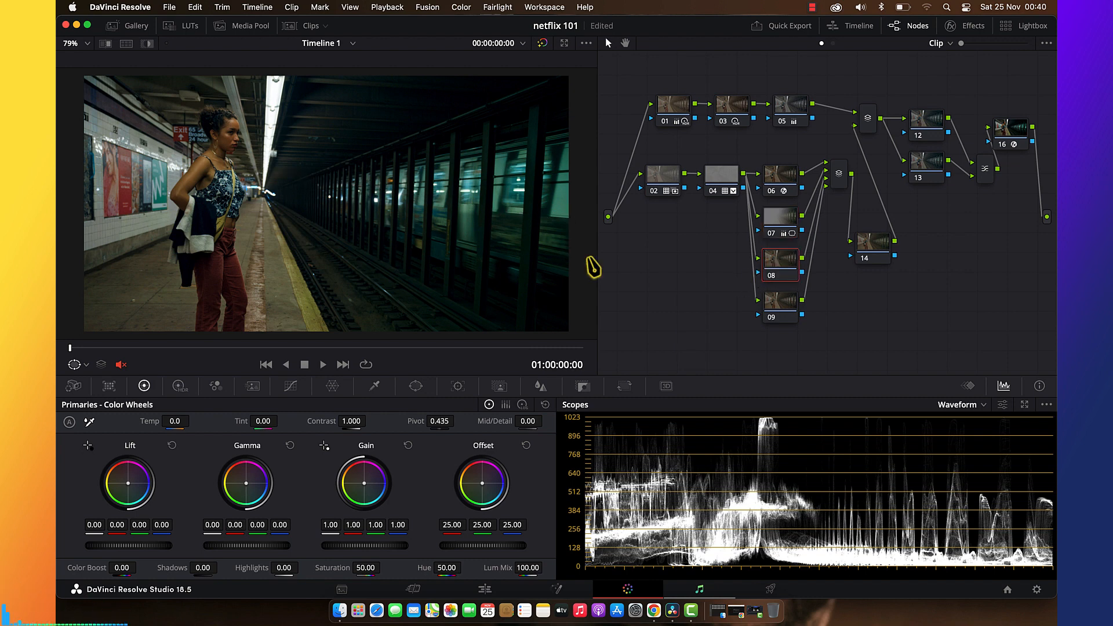
left_click(784, 227)
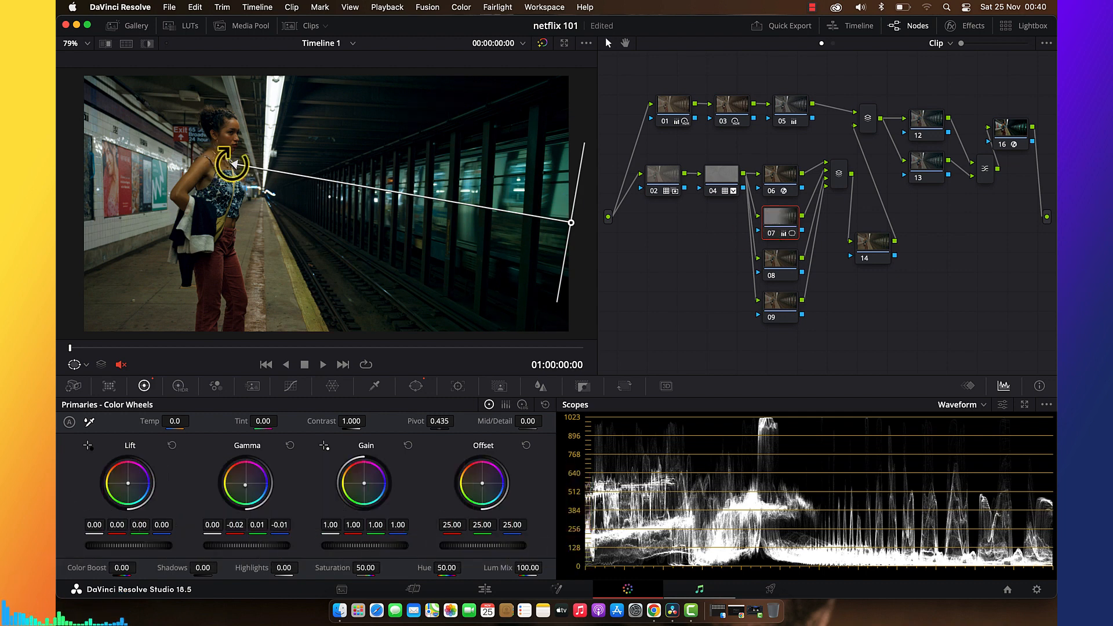
left_click_drag(235, 164, 207, 162)
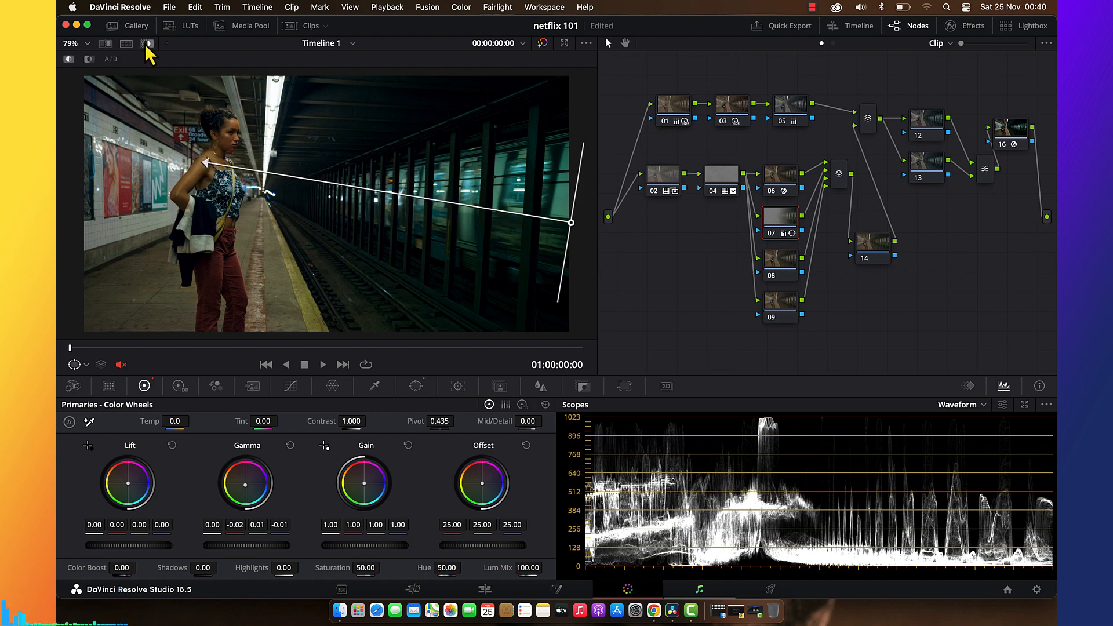
left_click(147, 44)
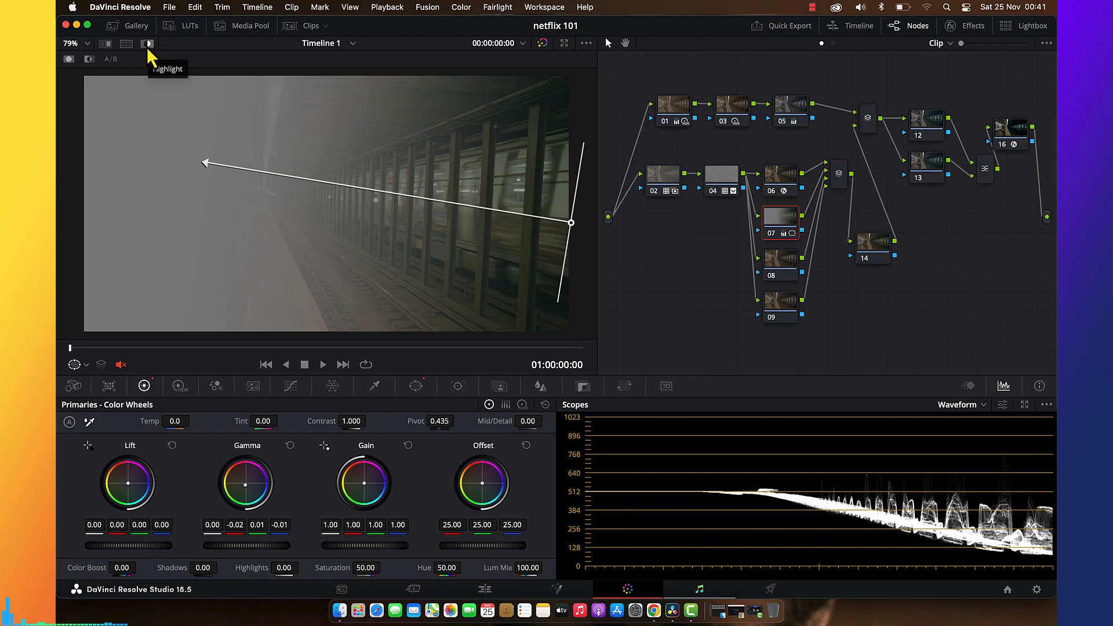
left_click(148, 45)
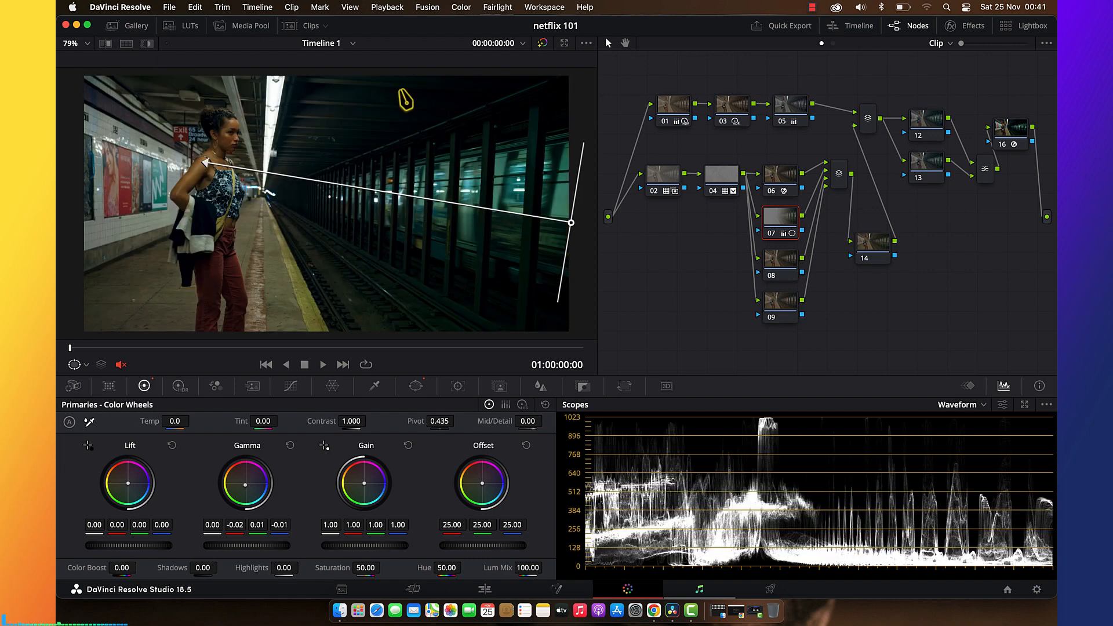
Add a gradient window to node 08 from the frame's lower-left corner, with pan 37.41, tilt 43.40, rotation -132.10 and softness about 11.66.
left_click(780, 277)
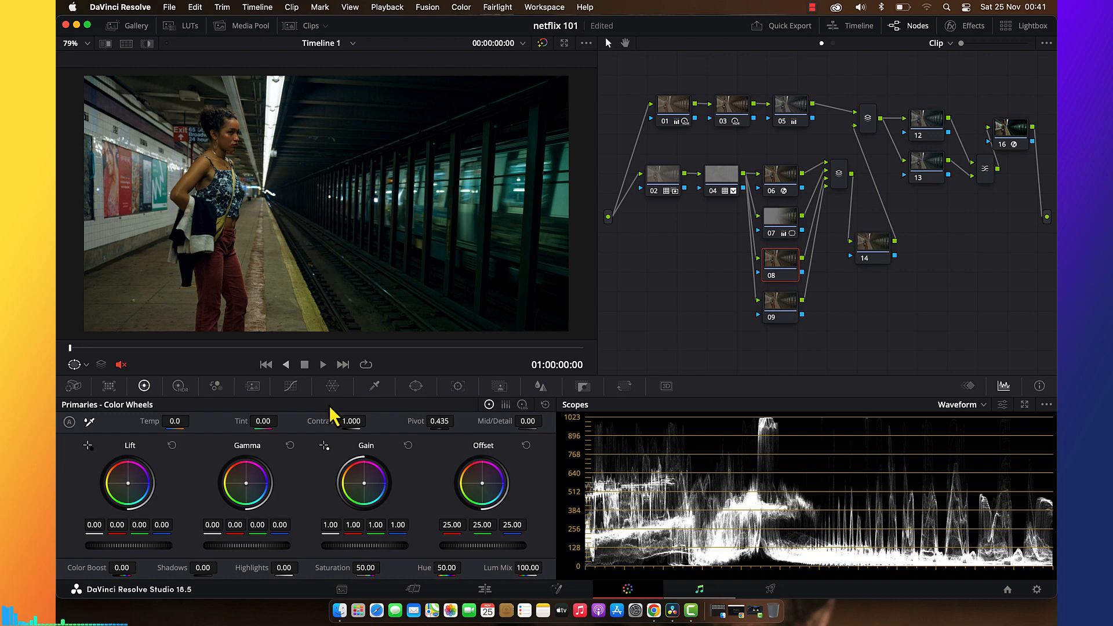
left_click(416, 386)
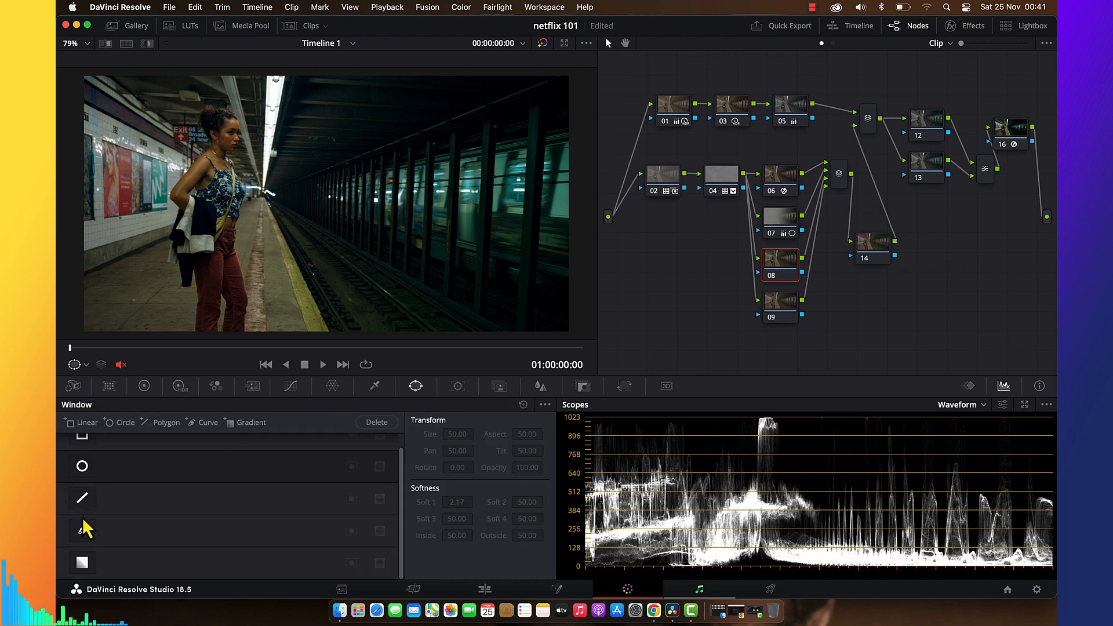
left_click(85, 561)
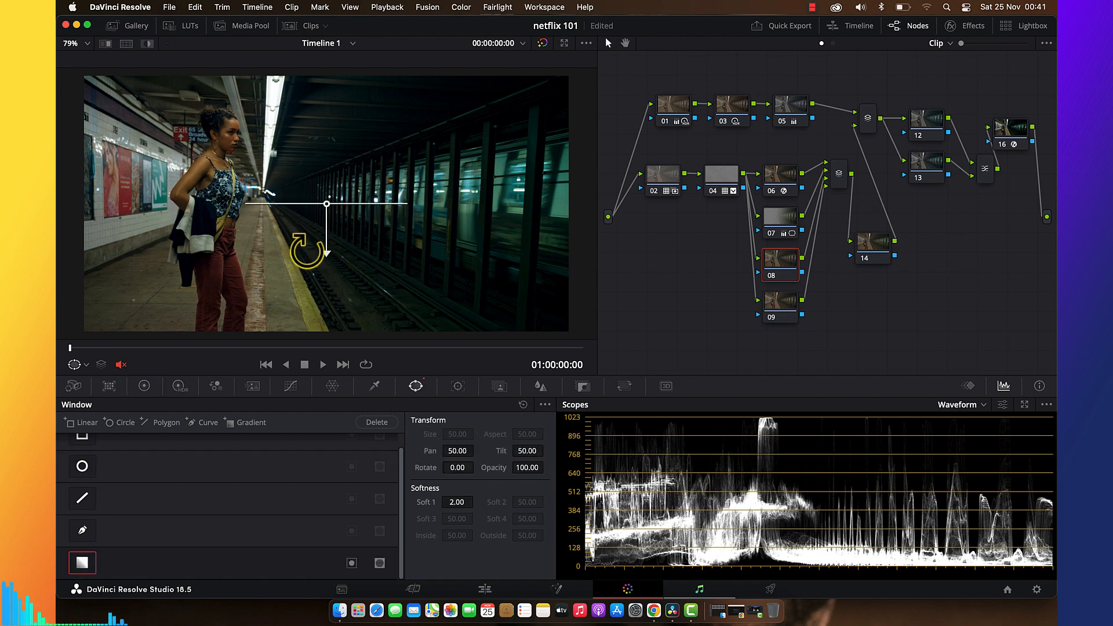
left_click_drag(325, 251, 448, 152)
scroll(462, 197, "down", 2)
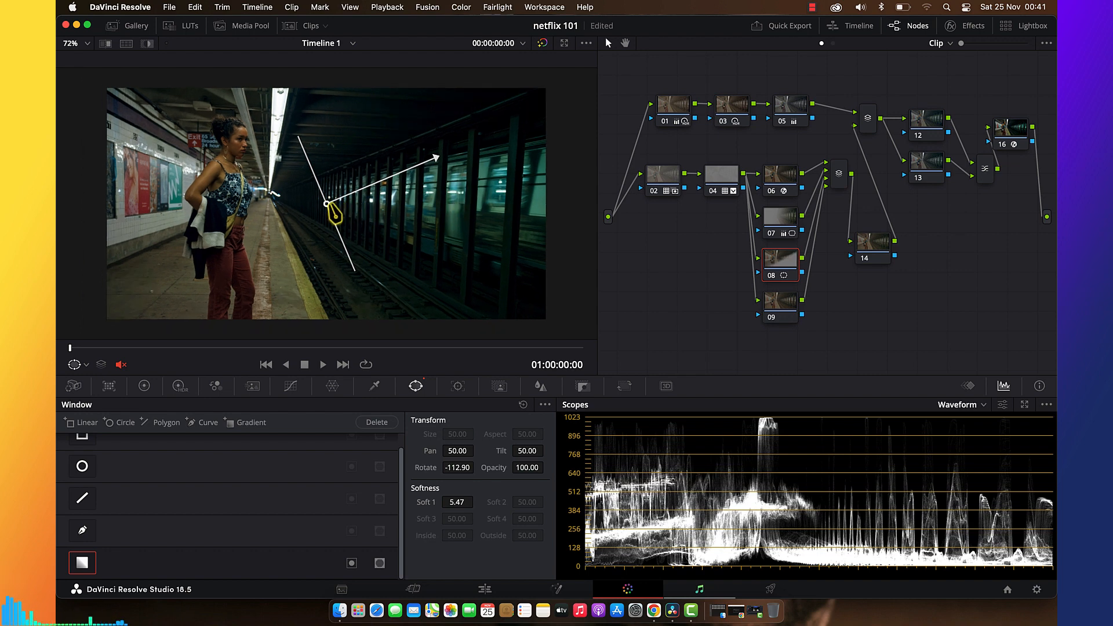
left_click_drag(327, 204, 106, 320)
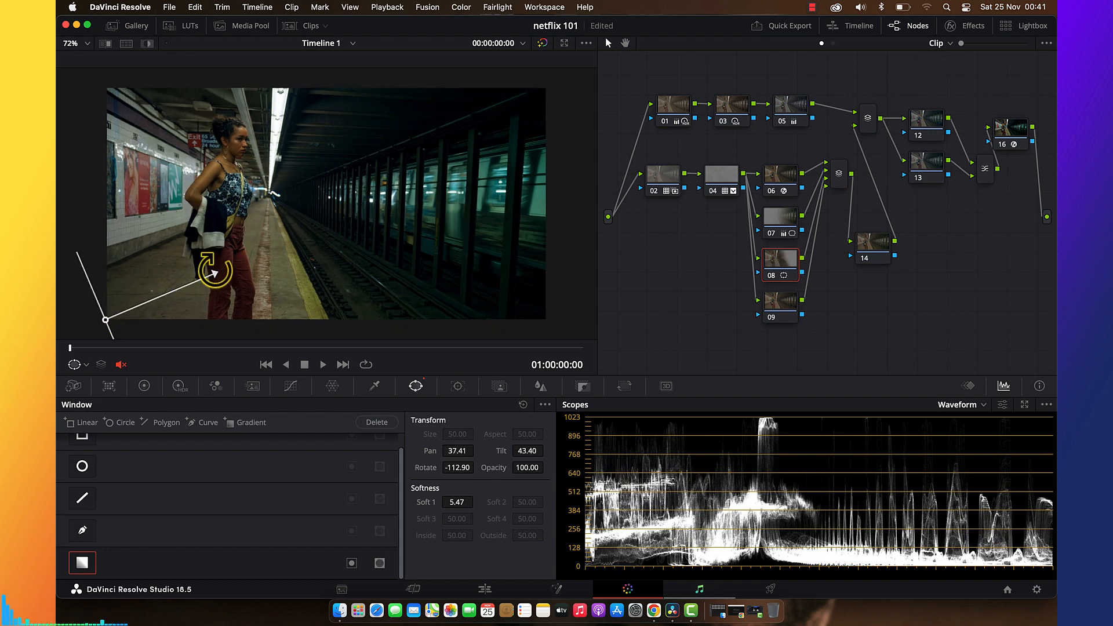
left_click_drag(215, 271, 291, 151)
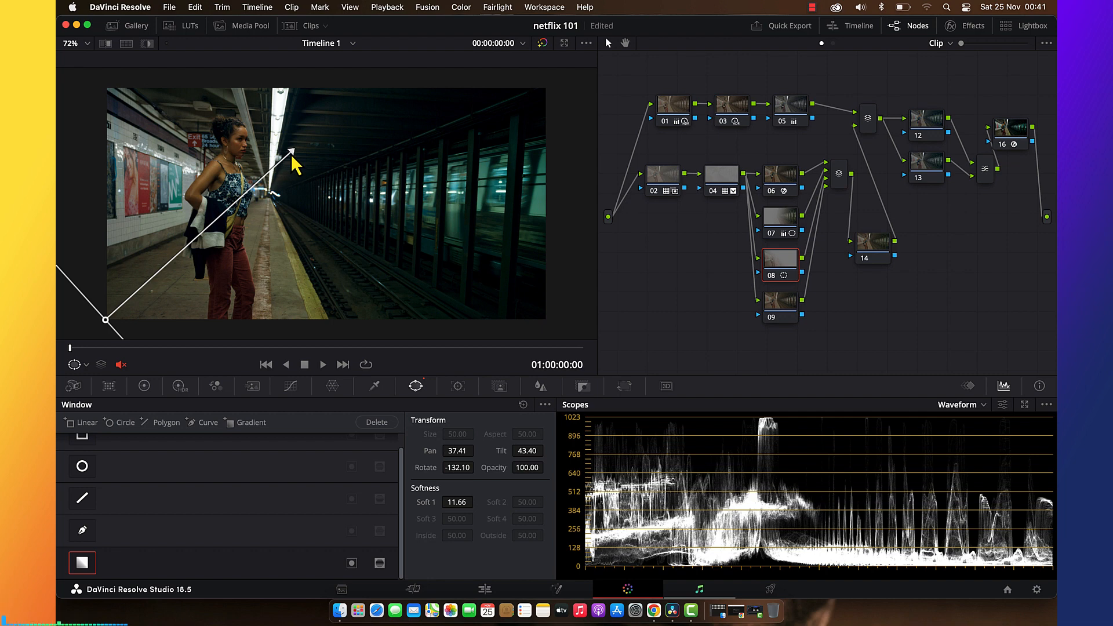
Switch the scope to Vectorscope and warm node 08's gamma, with red 0.01 and blue -0.02.
left_click(149, 390)
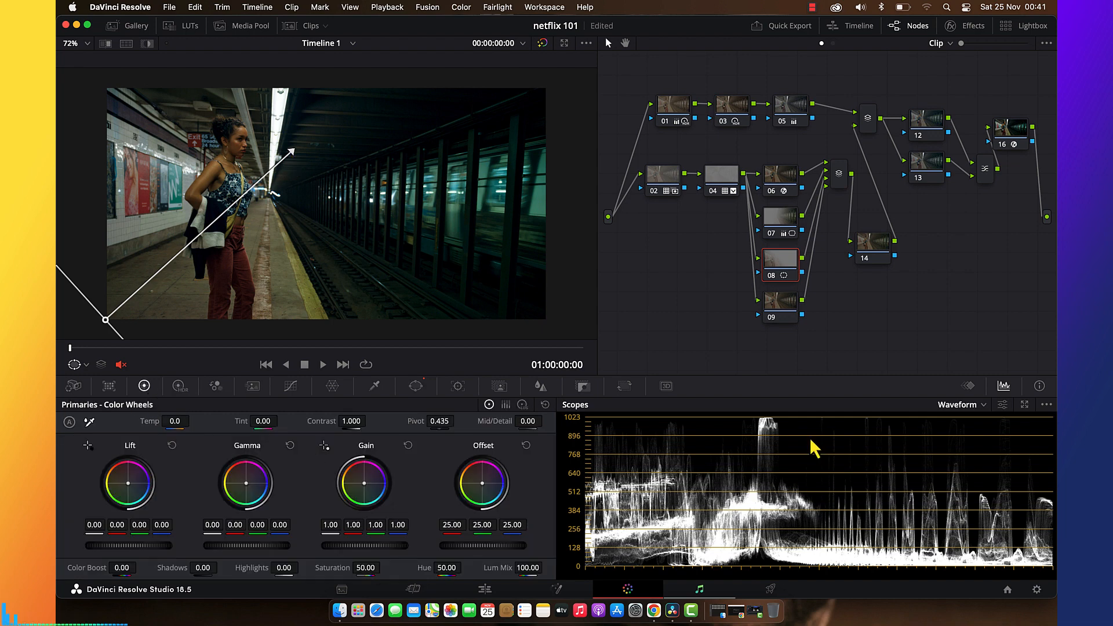
left_click(960, 409)
left_click(974, 459)
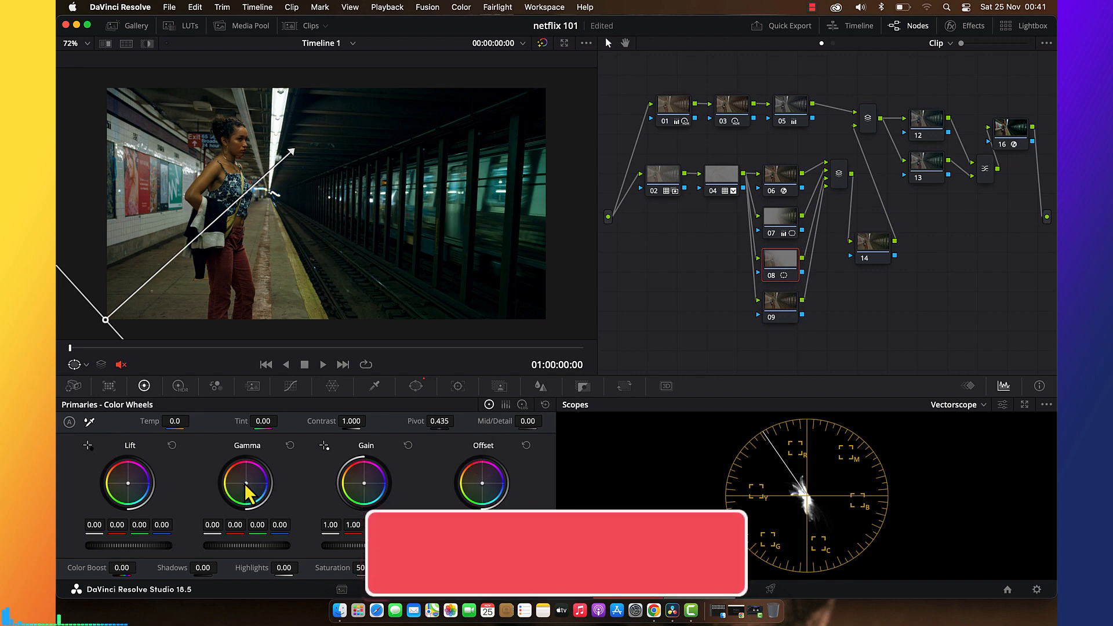
left_click_drag(246, 484, 245, 483)
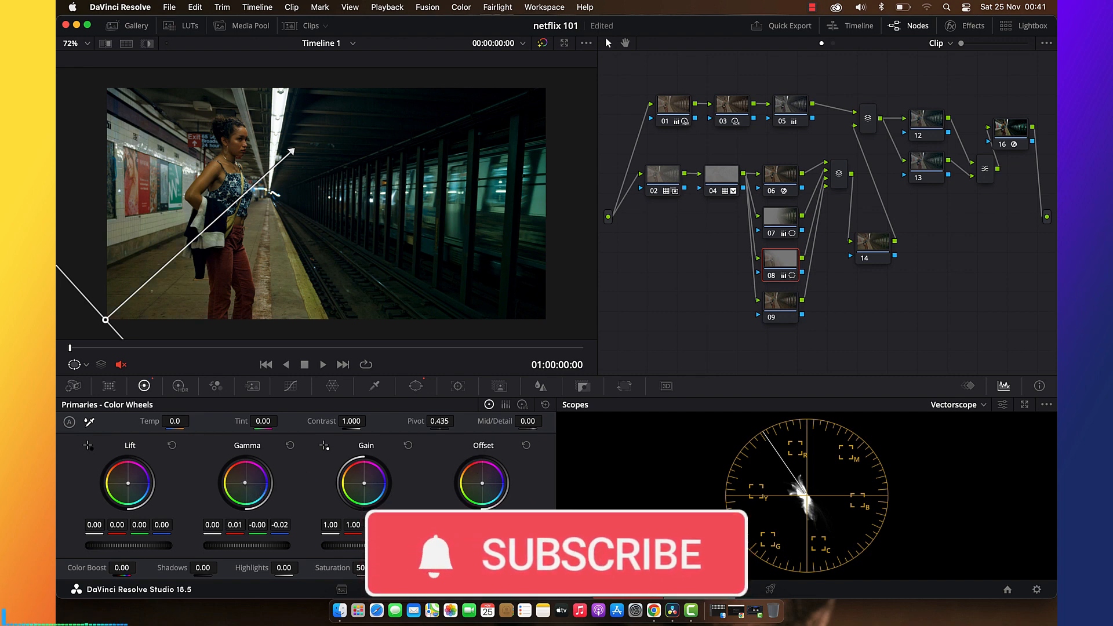
Nudge the origin of node 08's gradient slightly down and right, and extend its softness past the top of the frame.
scroll(349, 250, "down", 3)
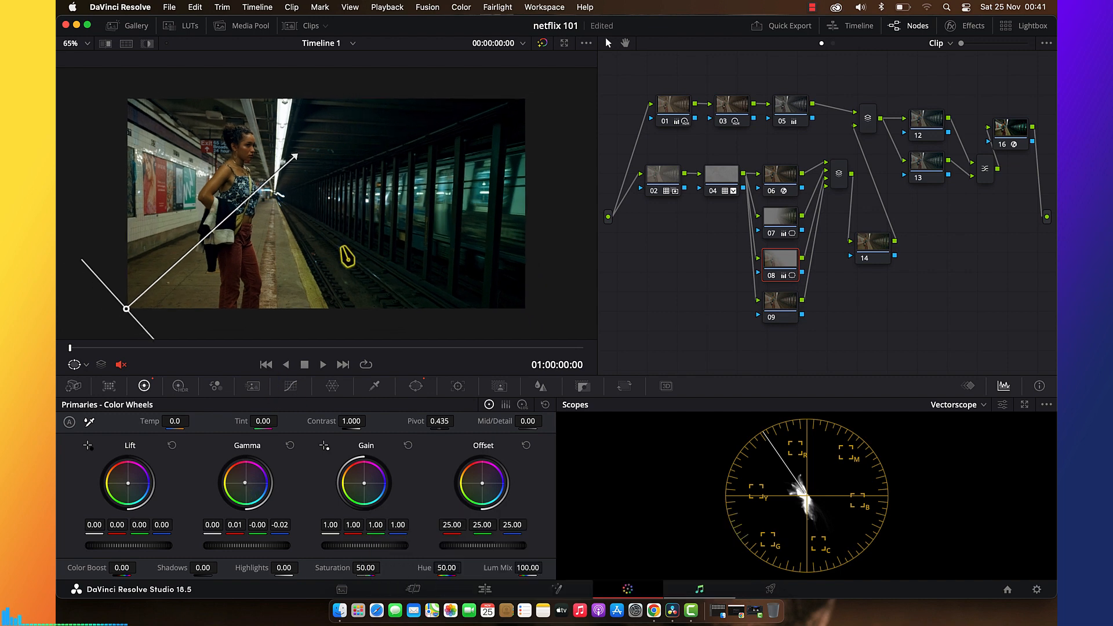
left_click_drag(131, 307, 149, 318)
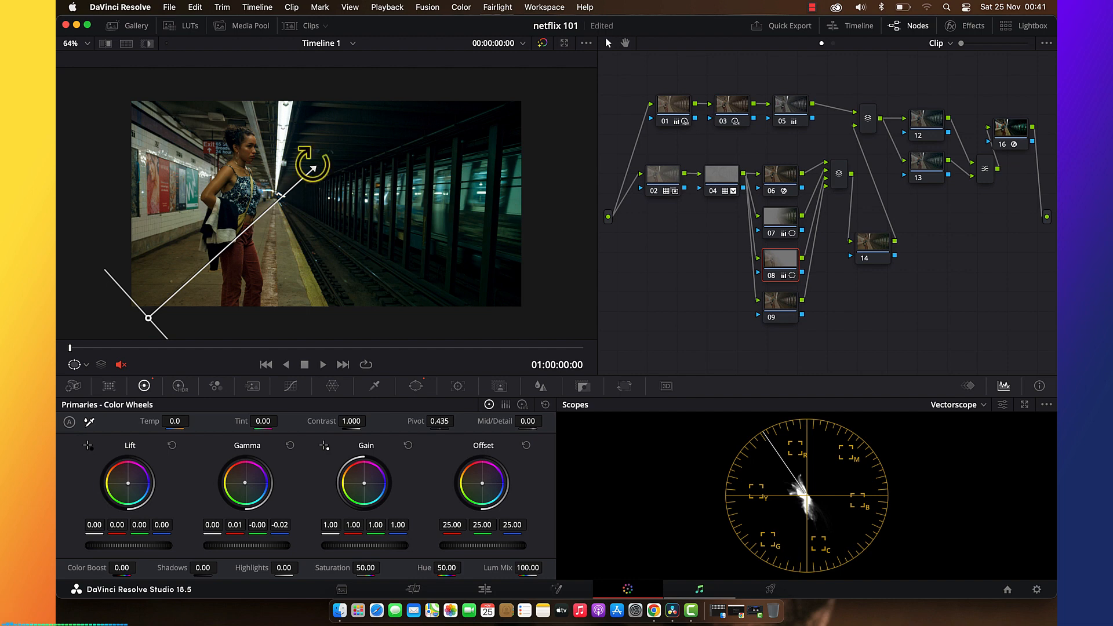
left_click_drag(313, 168, 356, 77)
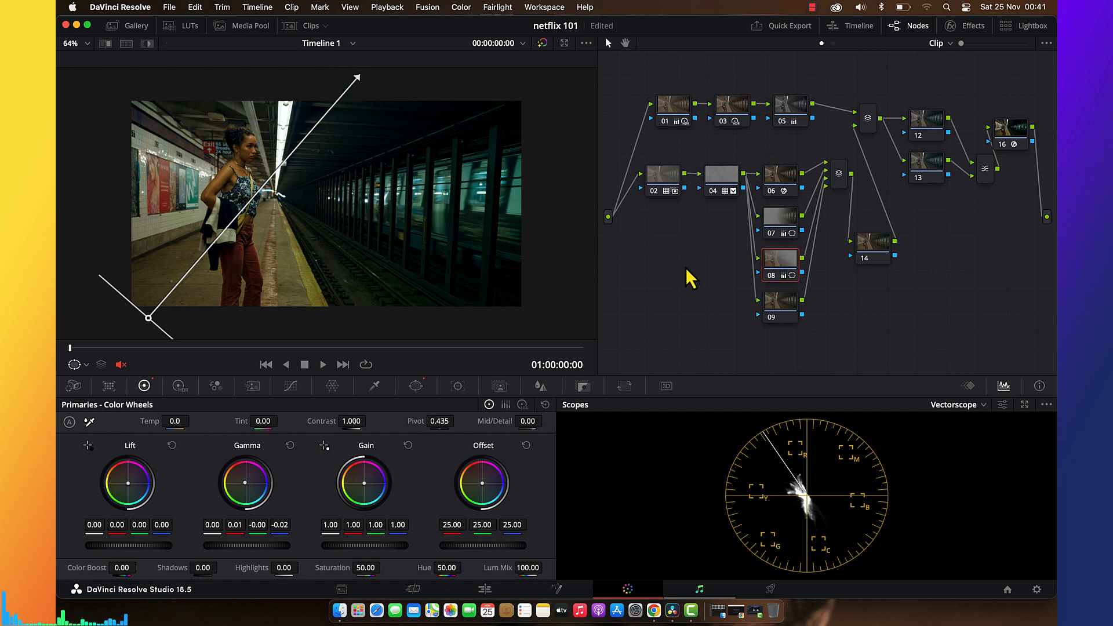
Select node 07 and review the shot in full-screen view before returning to the normal viewer.
left_click(788, 225)
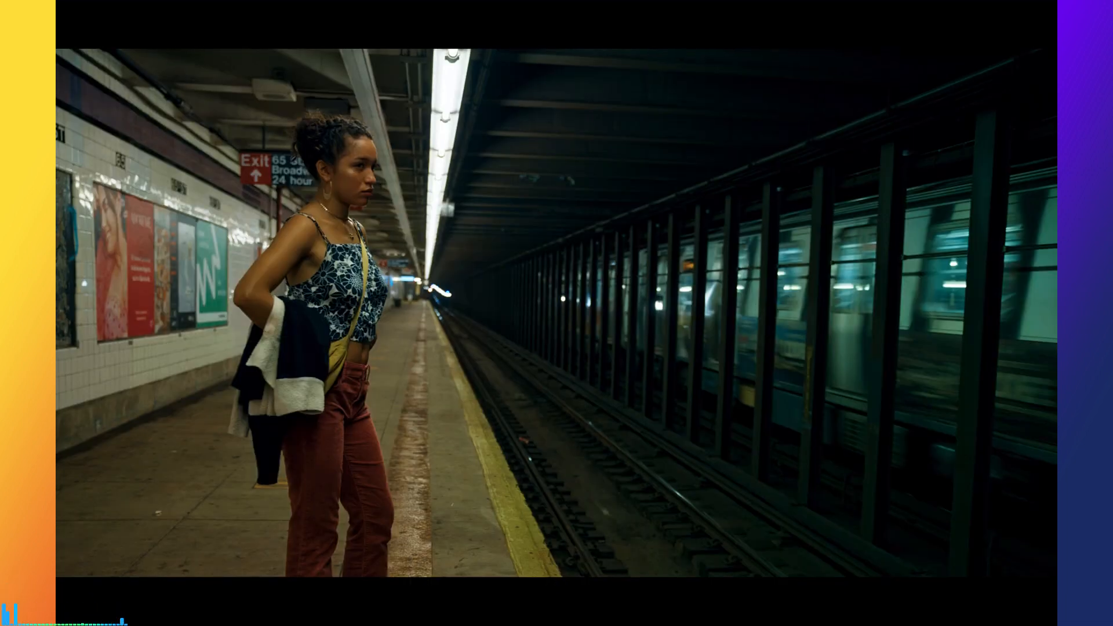
mouse_move(718, 380)
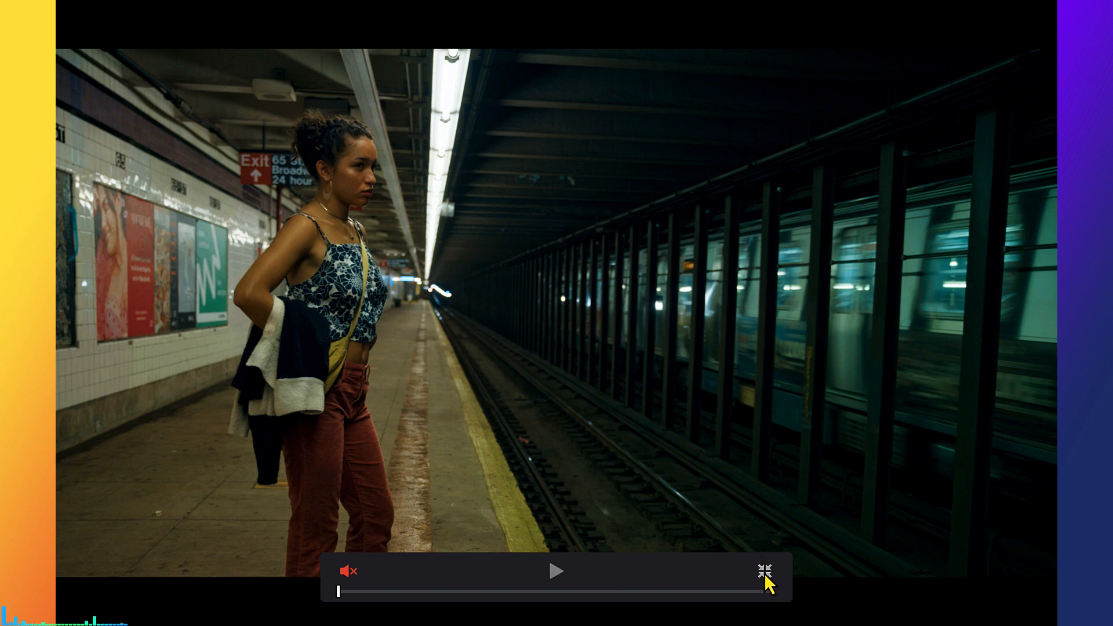
left_click(765, 574)
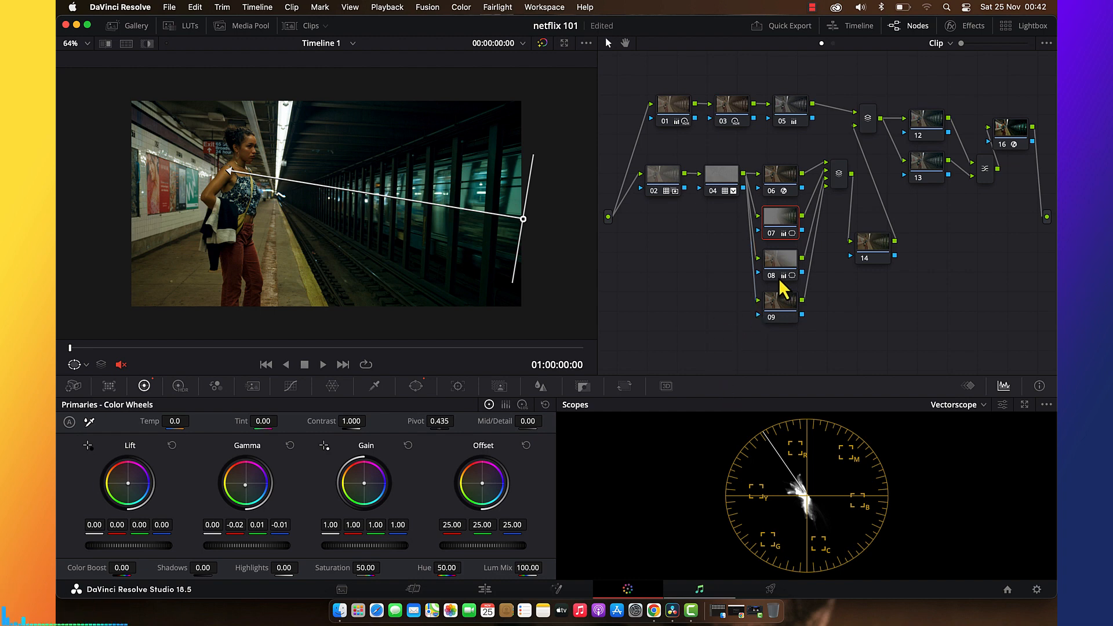
Add an inverted circle window to node 09 around the woman, with aspect 85.22, pan 45.72, tilt 51.68 and softness 13.77.
left_click(783, 310)
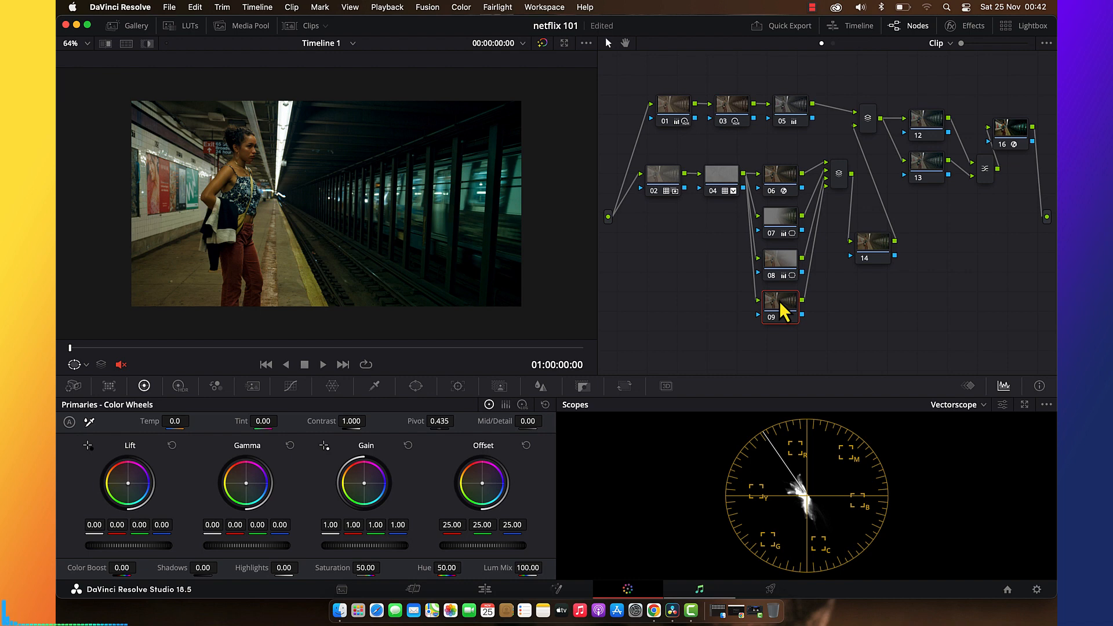
scroll(487, 294, "up", 2)
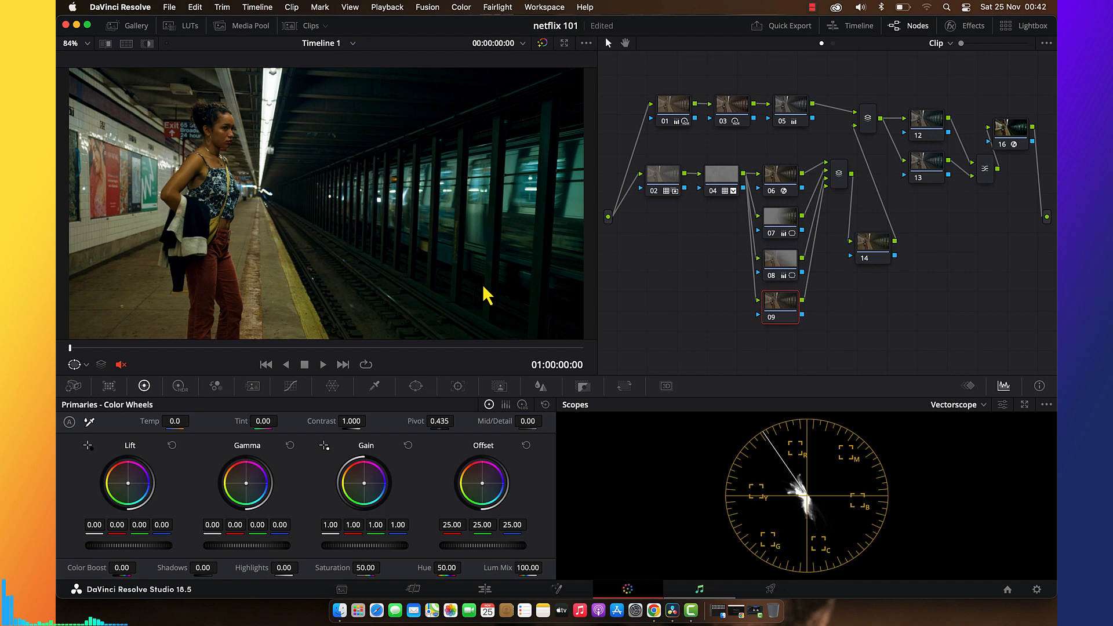
left_click(418, 384)
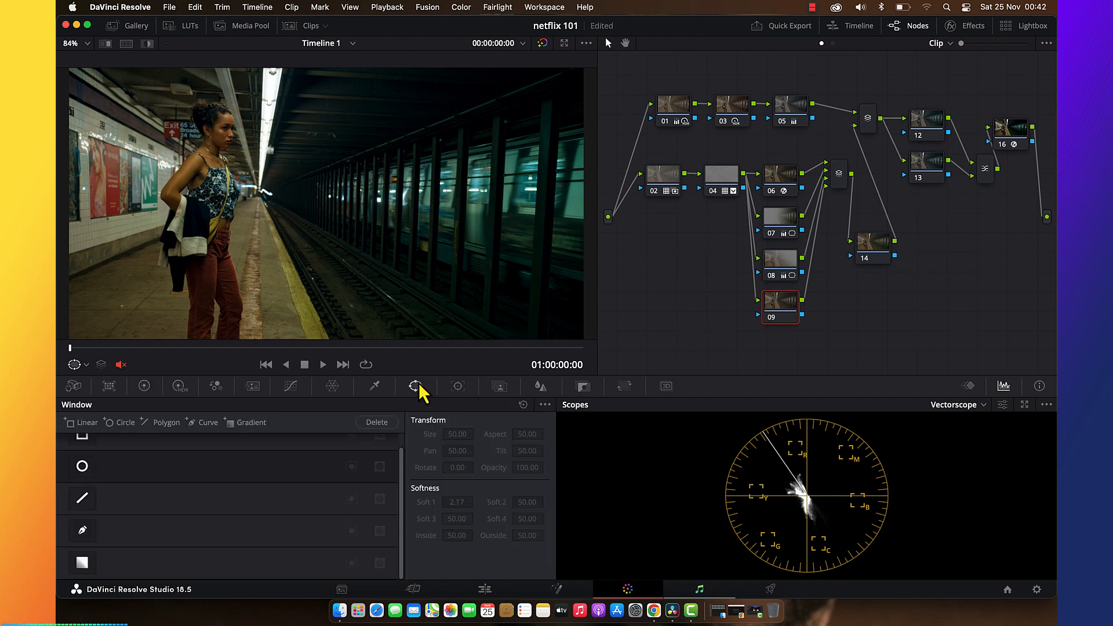
left_click(83, 466)
scroll(379, 206, "down", 1)
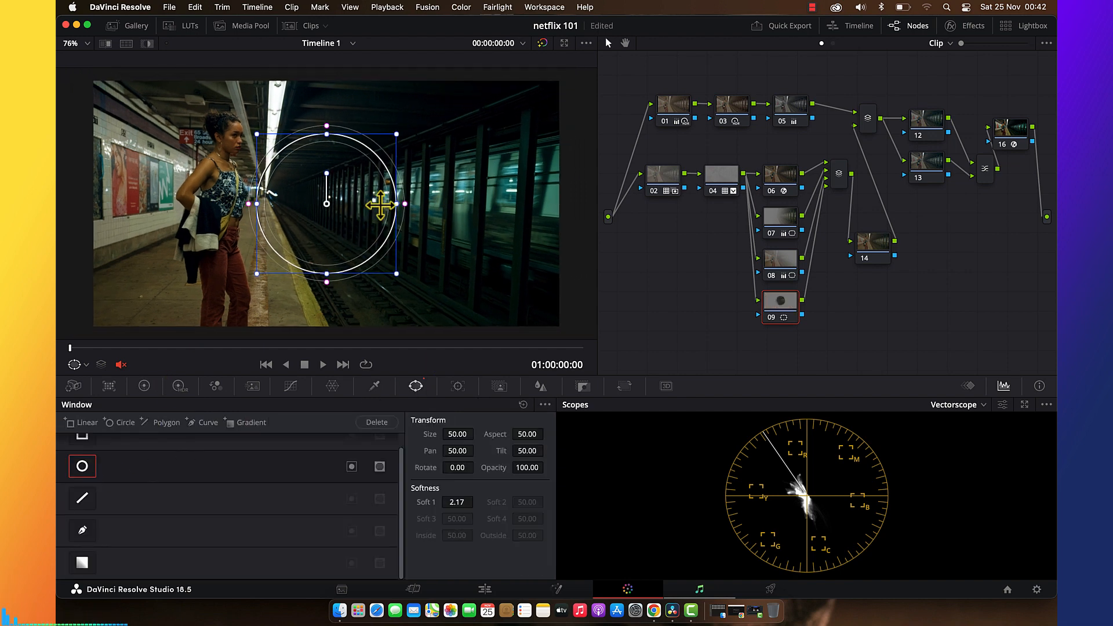
scroll(380, 205, "down", 1)
left_click_drag(403, 205, 549, 187)
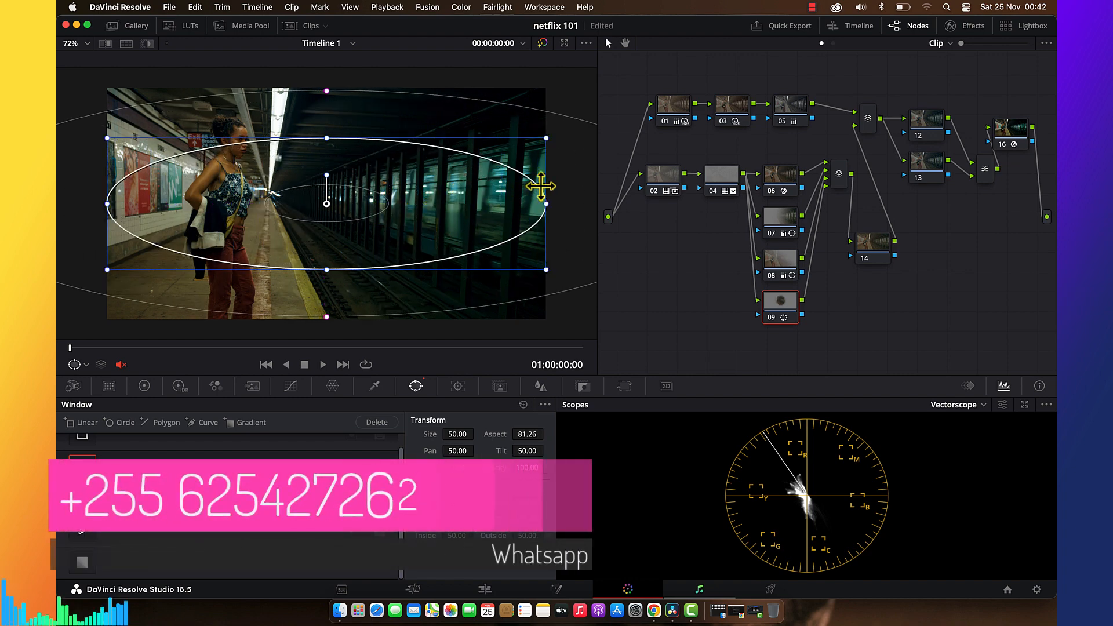
left_click_drag(323, 207, 251, 174)
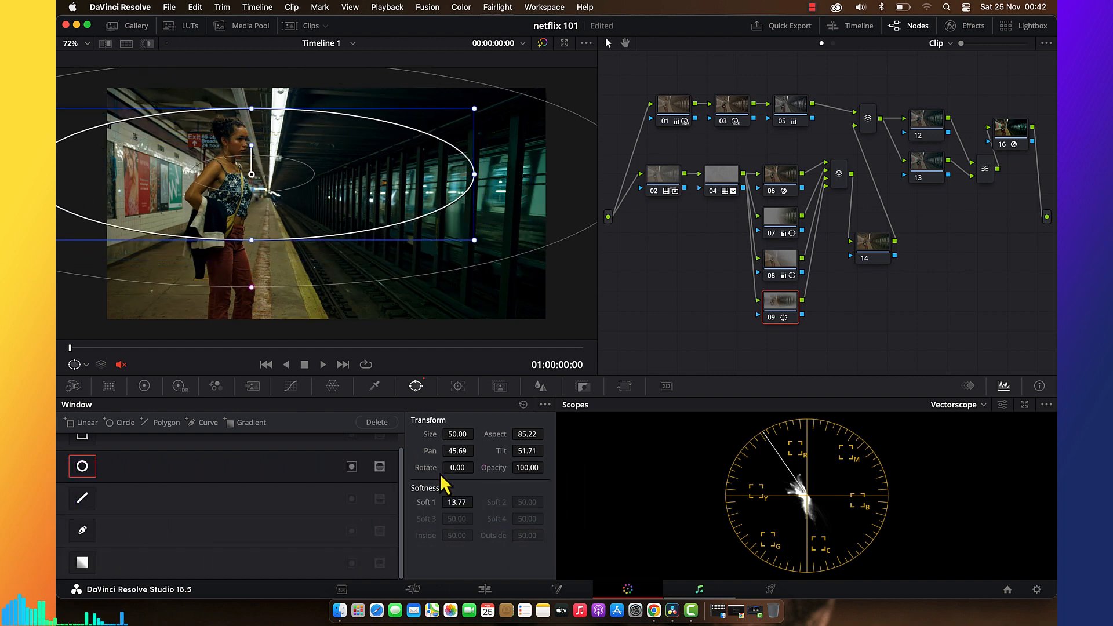
left_click(351, 466)
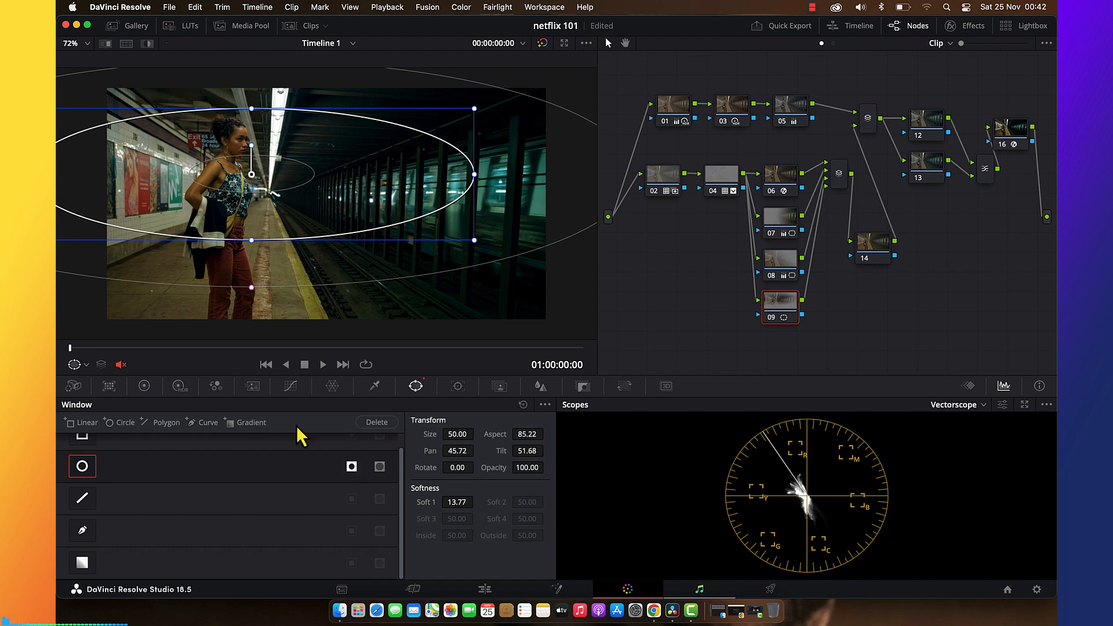
Darken the area outside node 09's circle by pulling the custom curve's midtones slightly down.
left_click(144, 387)
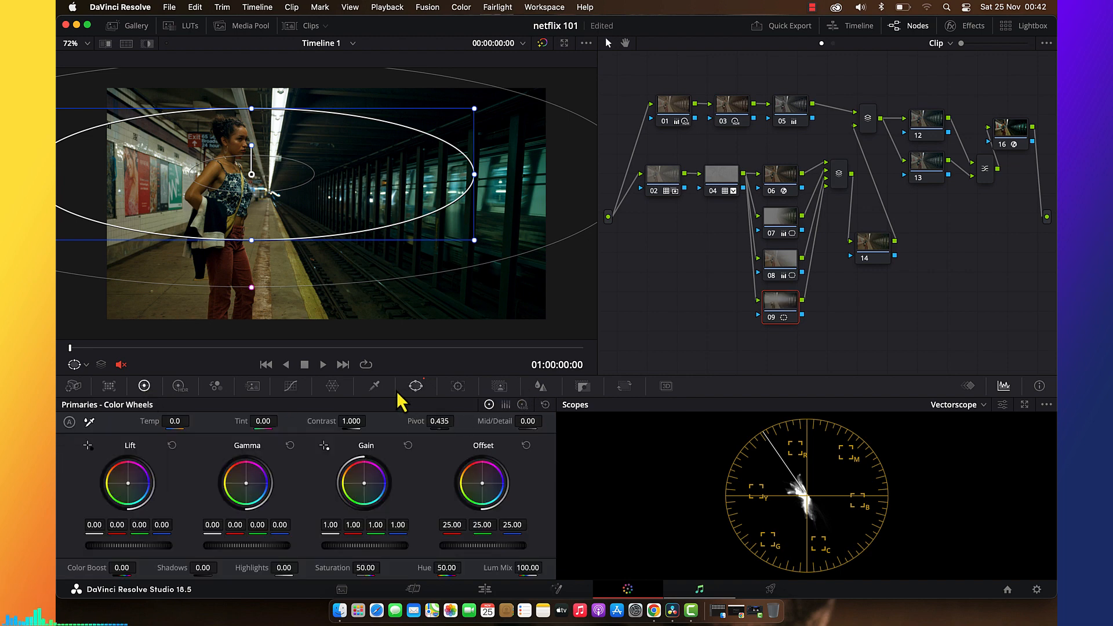
left_click(292, 389)
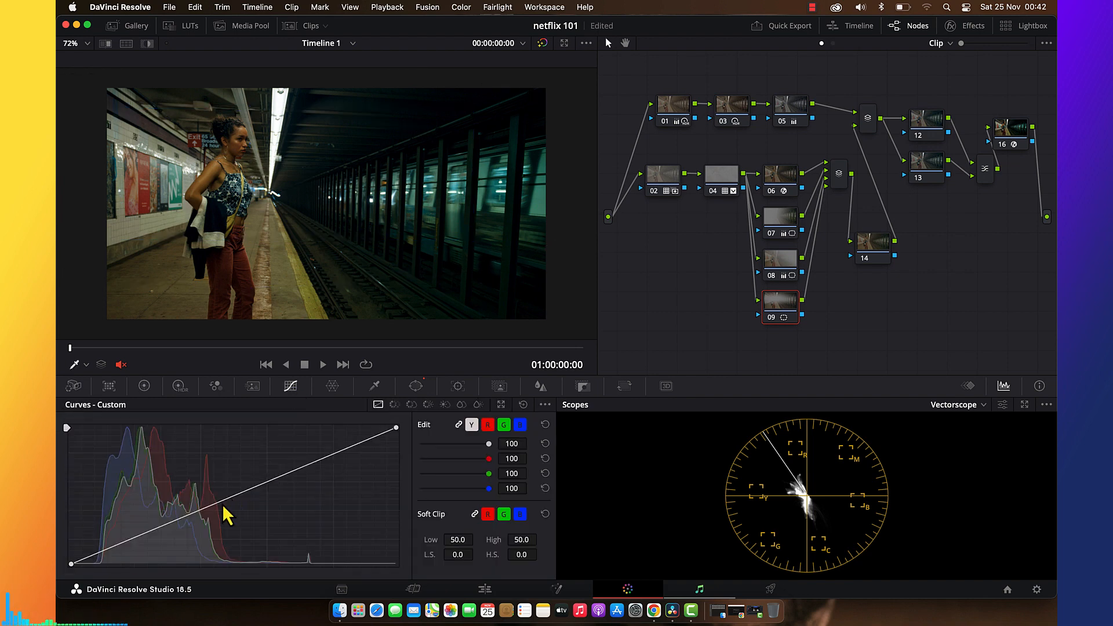
left_click_drag(213, 506, 216, 510)
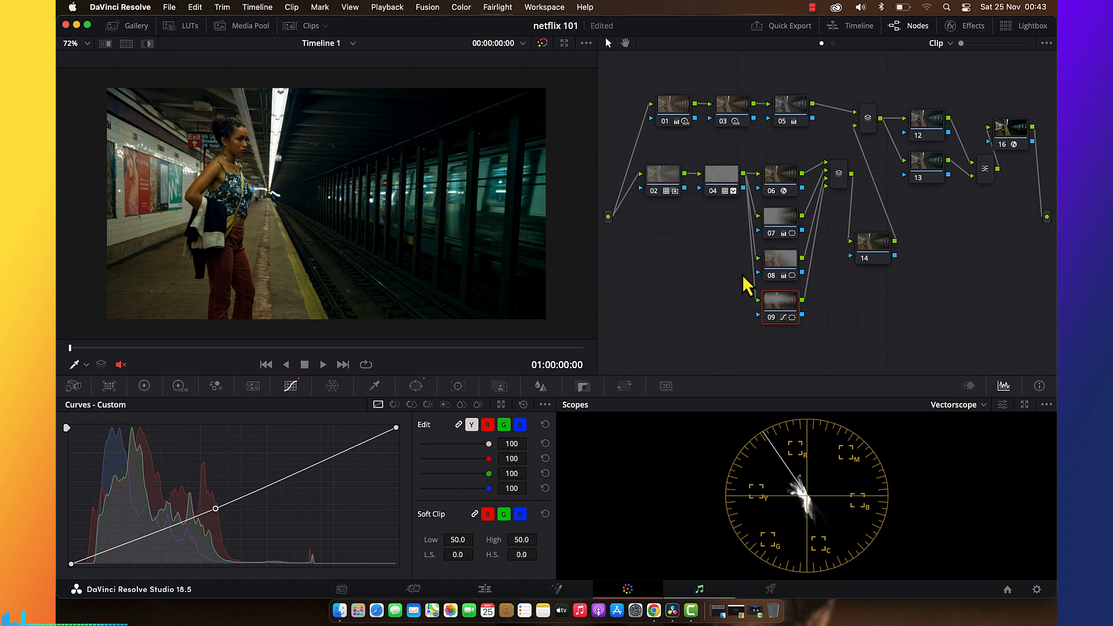
Set node 14's color space to HSV and disable channels 1 and 3, leaving only channel 2 active.
left_click(887, 251)
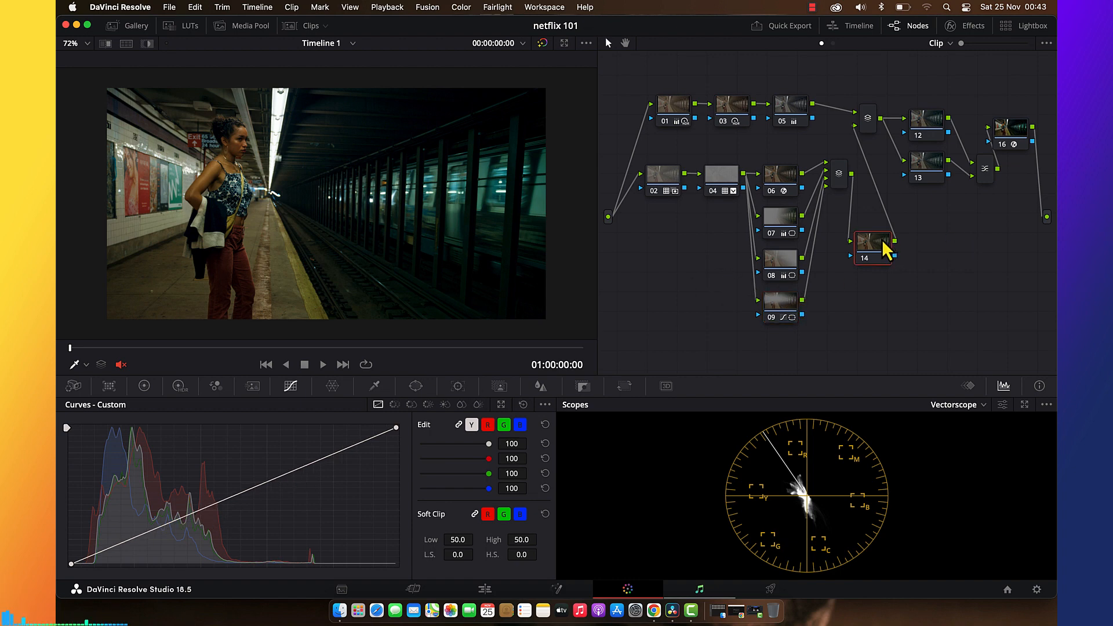
right_click(887, 251)
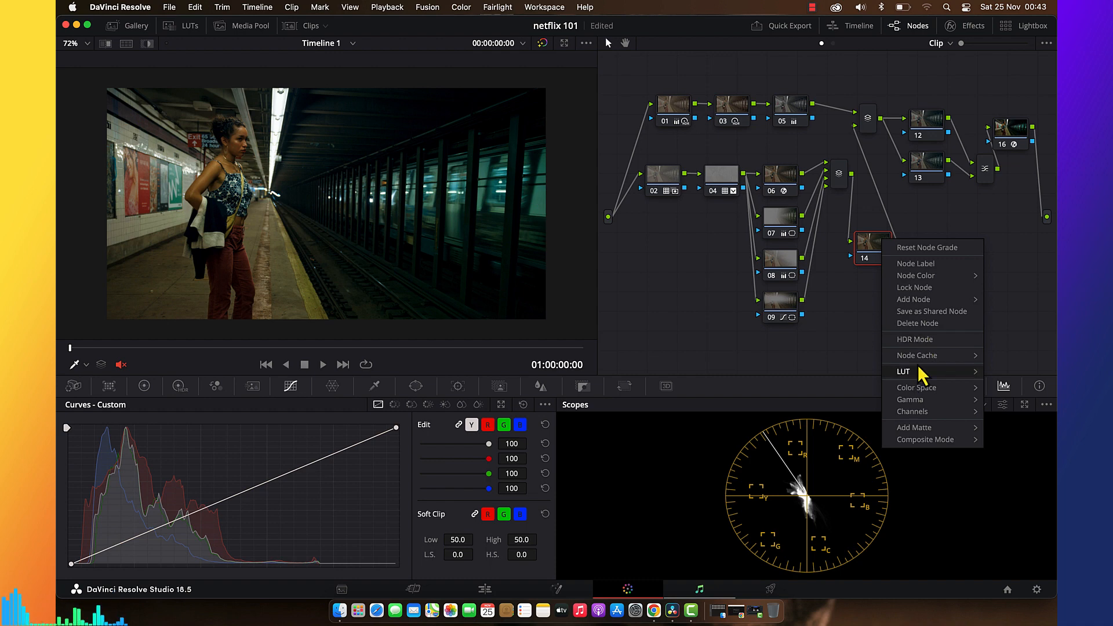
mouse_move(921, 388)
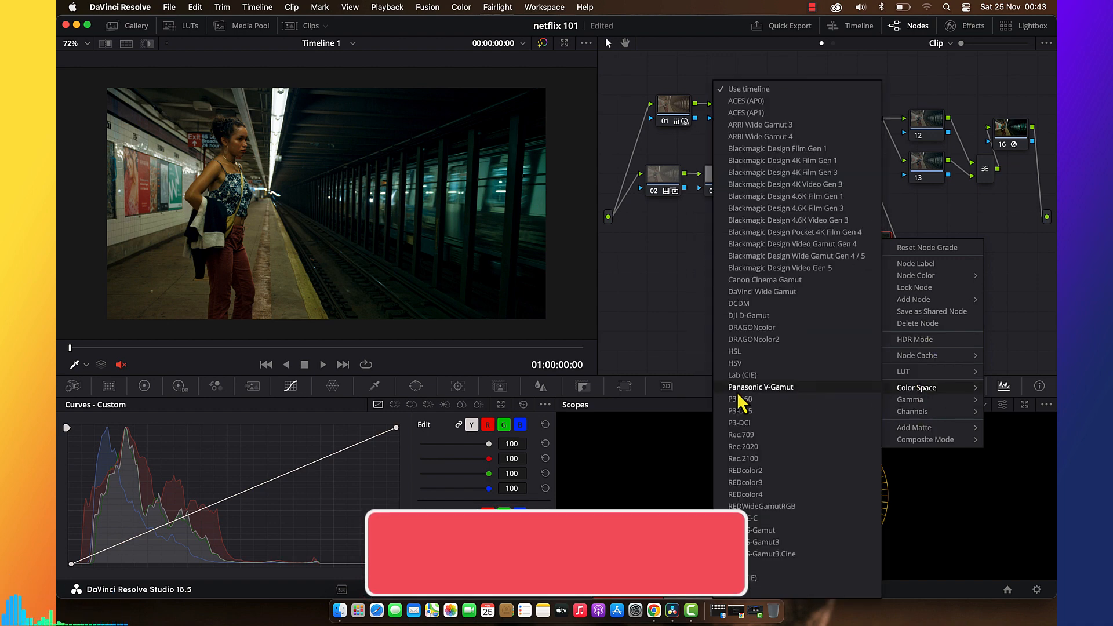
left_click(748, 365)
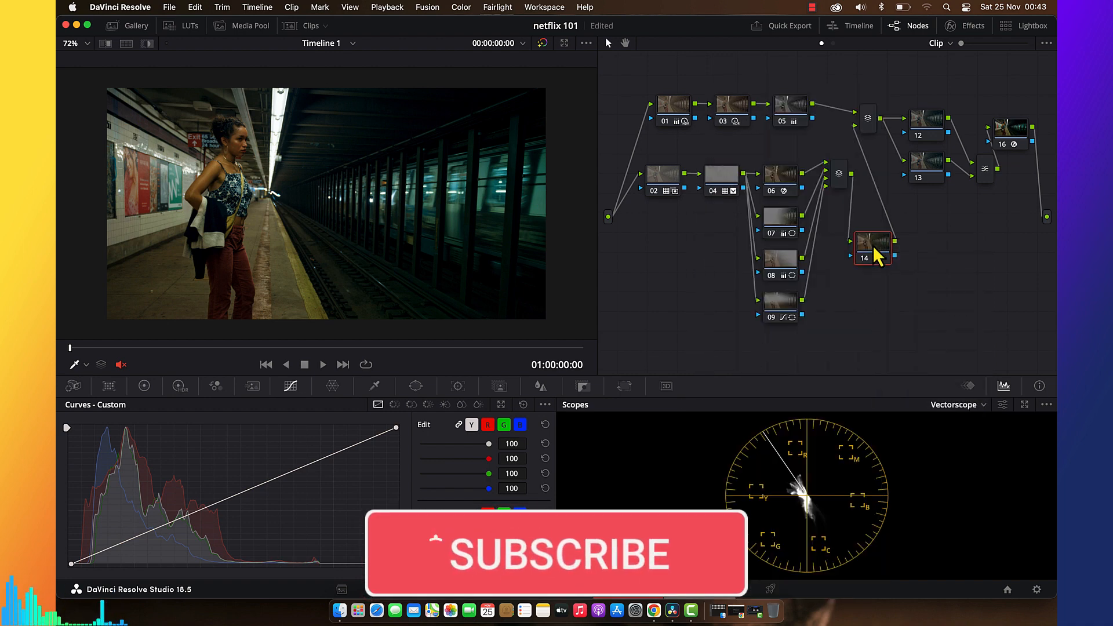
right_click(873, 247)
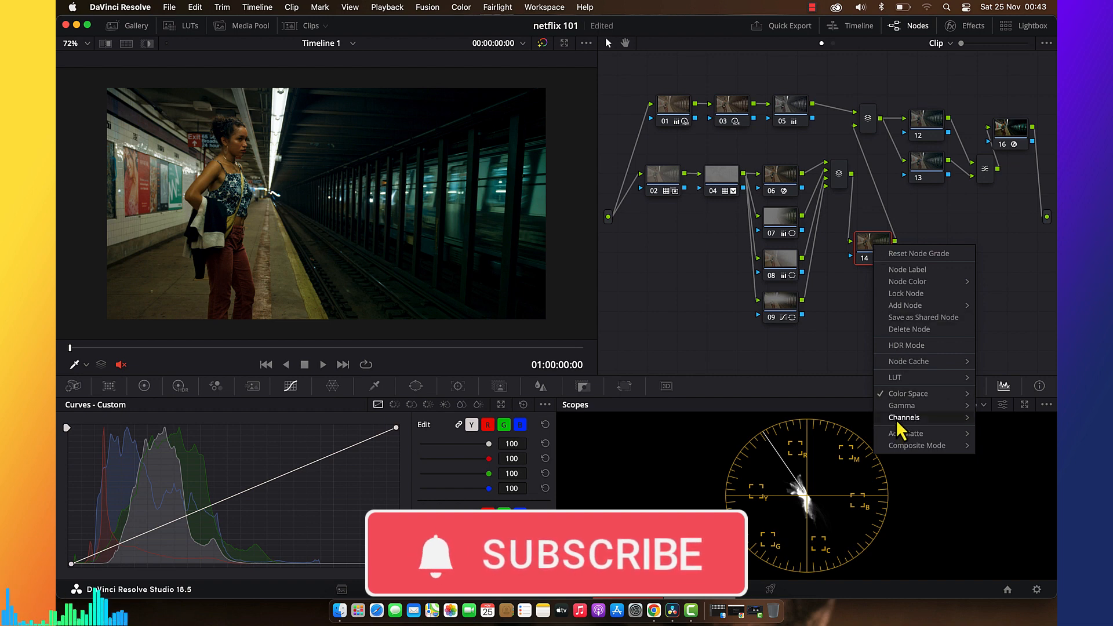
mouse_move(897, 422)
left_click(849, 418)
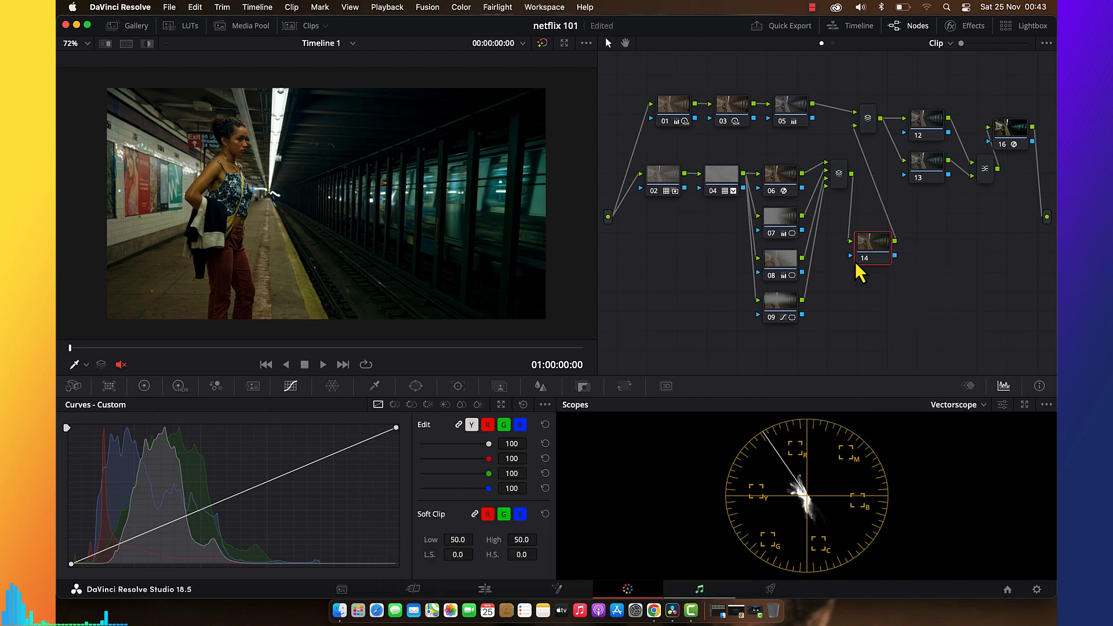
right_click(871, 249)
mouse_move(896, 426)
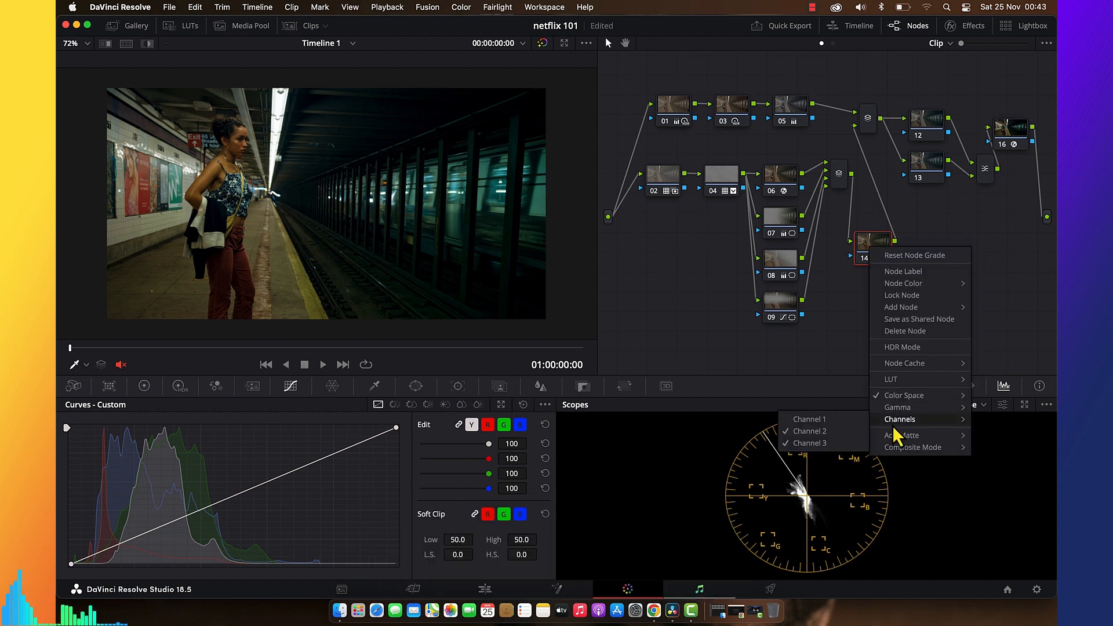
left_click(829, 450)
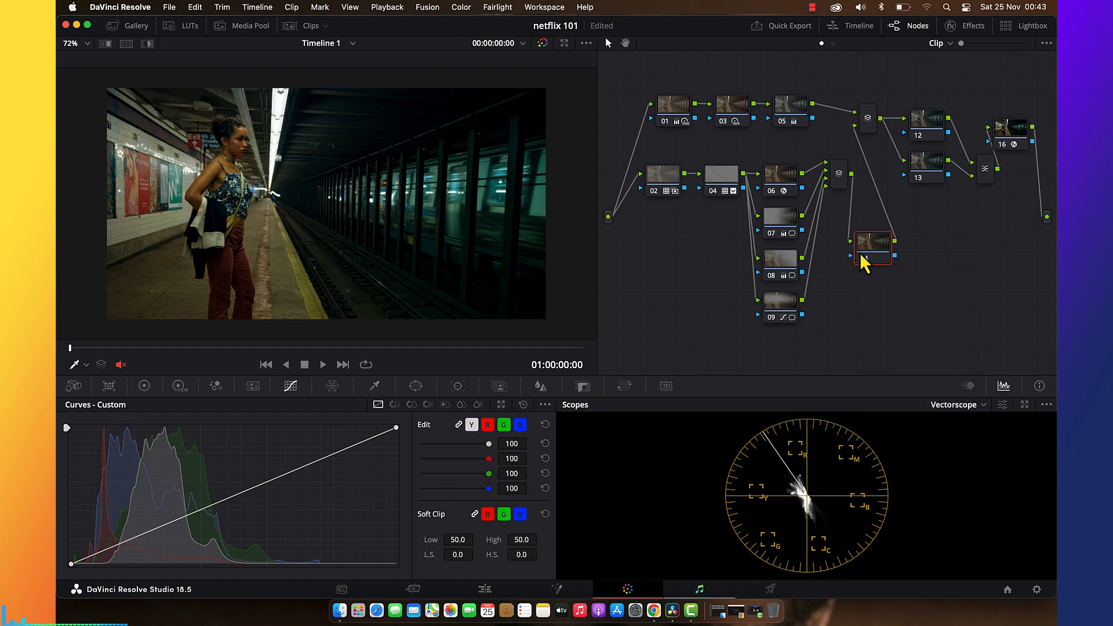
Raise node 14's gain to 1.15 with the primary color wheels, and select node 13.
left_click(144, 386)
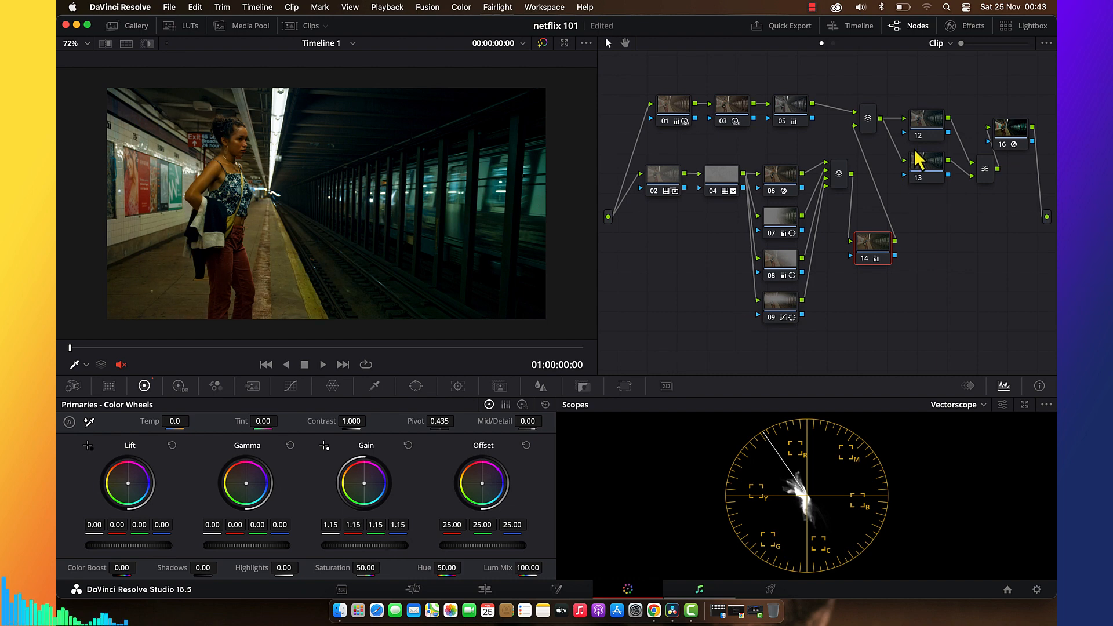
left_click(931, 167)
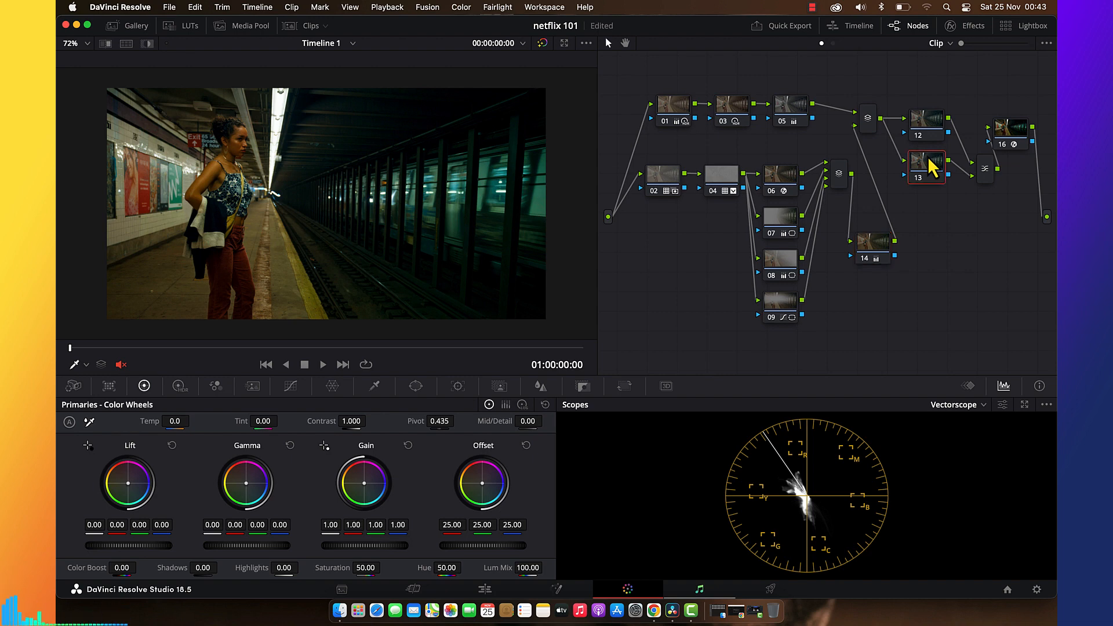
Save the project and review the graded subway shot in full-screen view.
key("super+s")
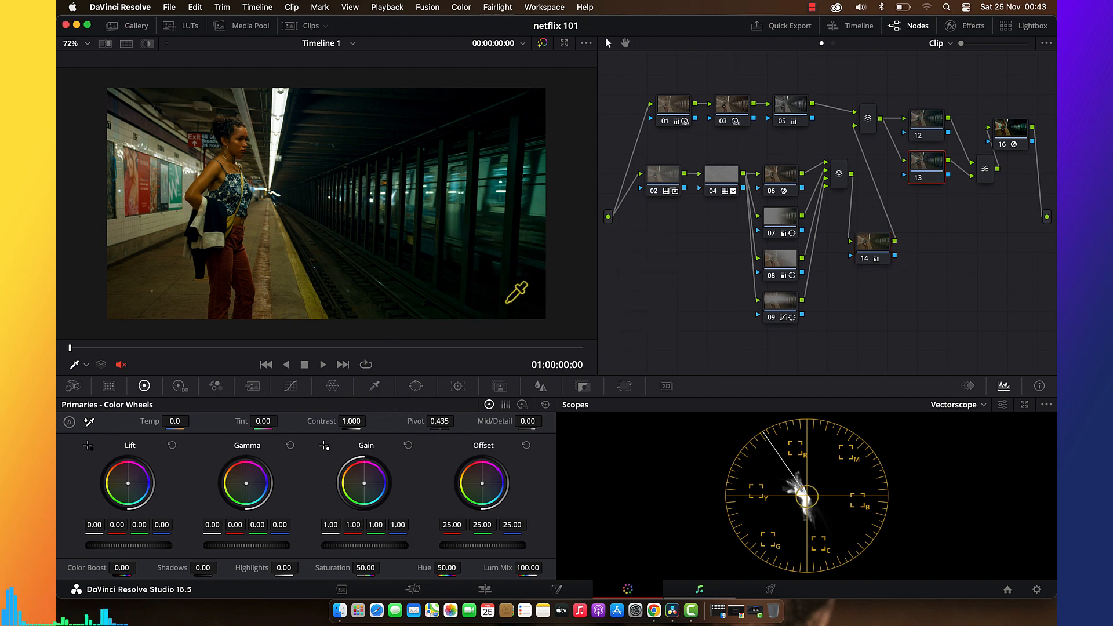
key("super+f")
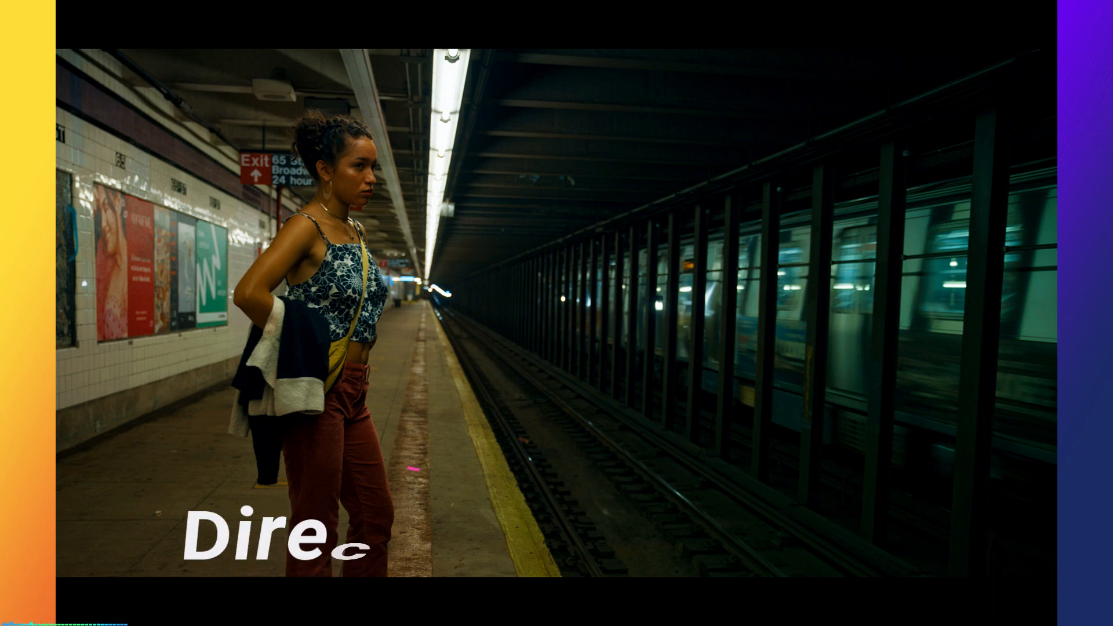
key("Escape")
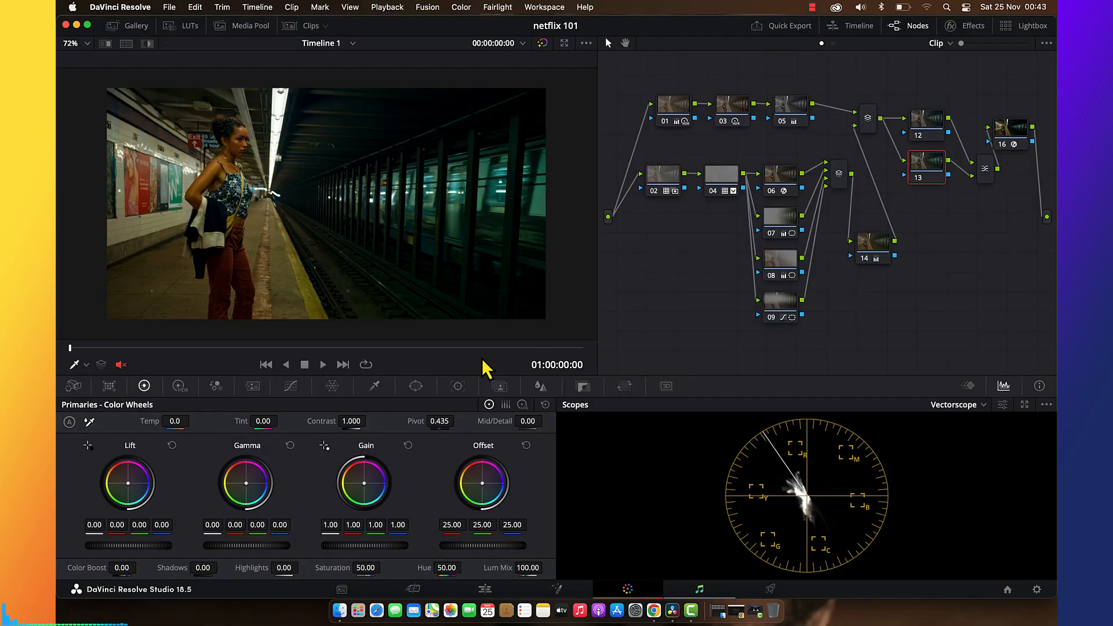
Qualify the woman's skin tones on node 13 with the HSL Qualifier, set denoise to 13.5, and check the matte with Highlight.
left_click(374, 385)
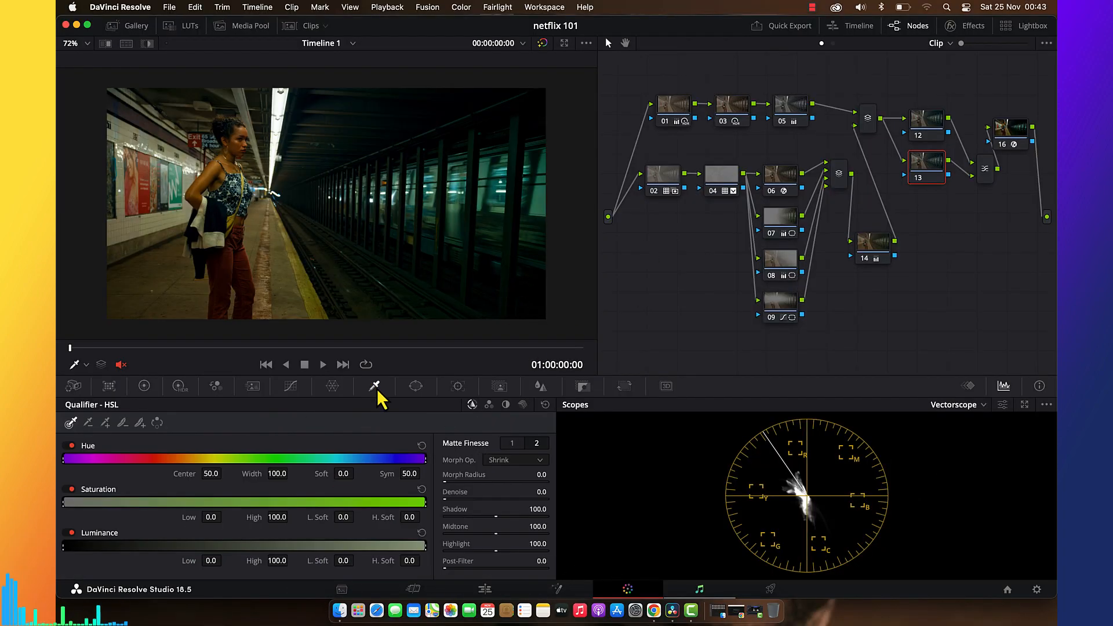
left_click(216, 168)
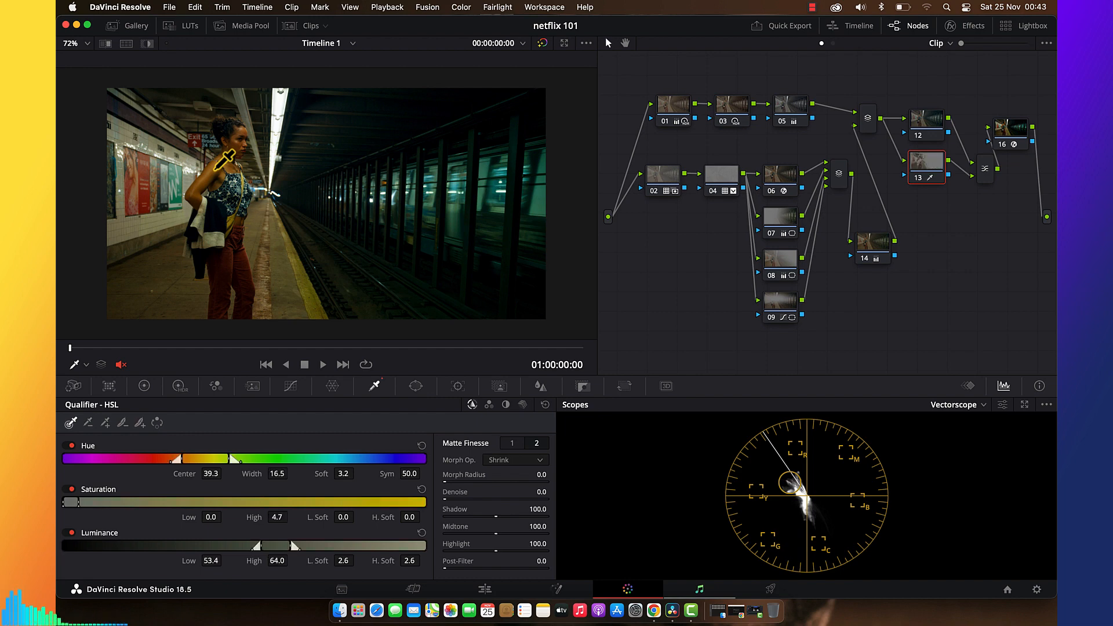
left_click(148, 45)
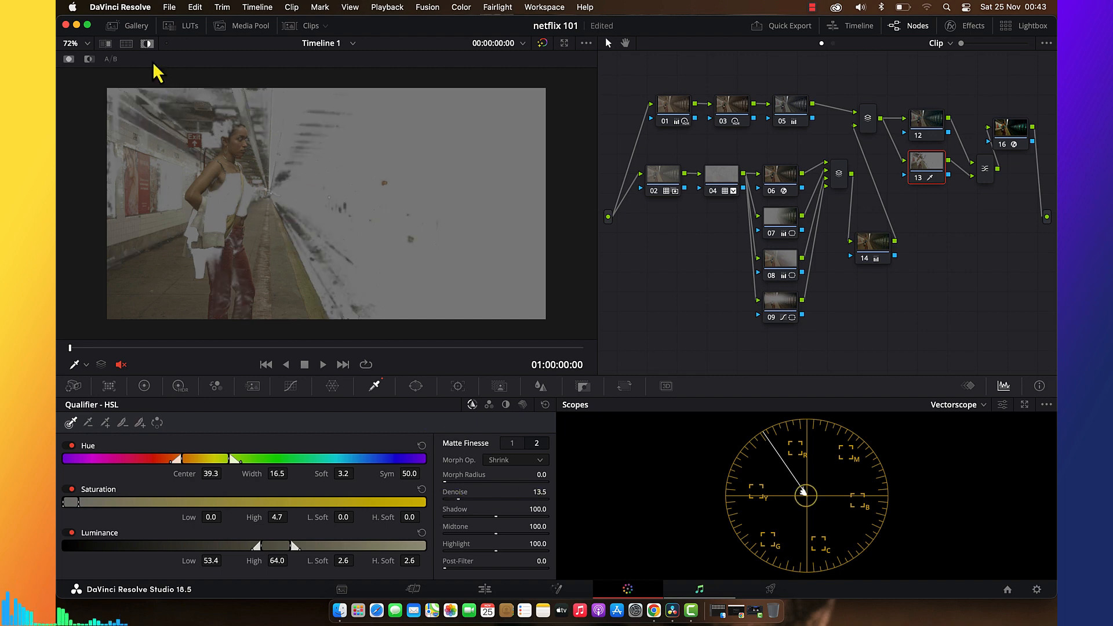
left_click(148, 45)
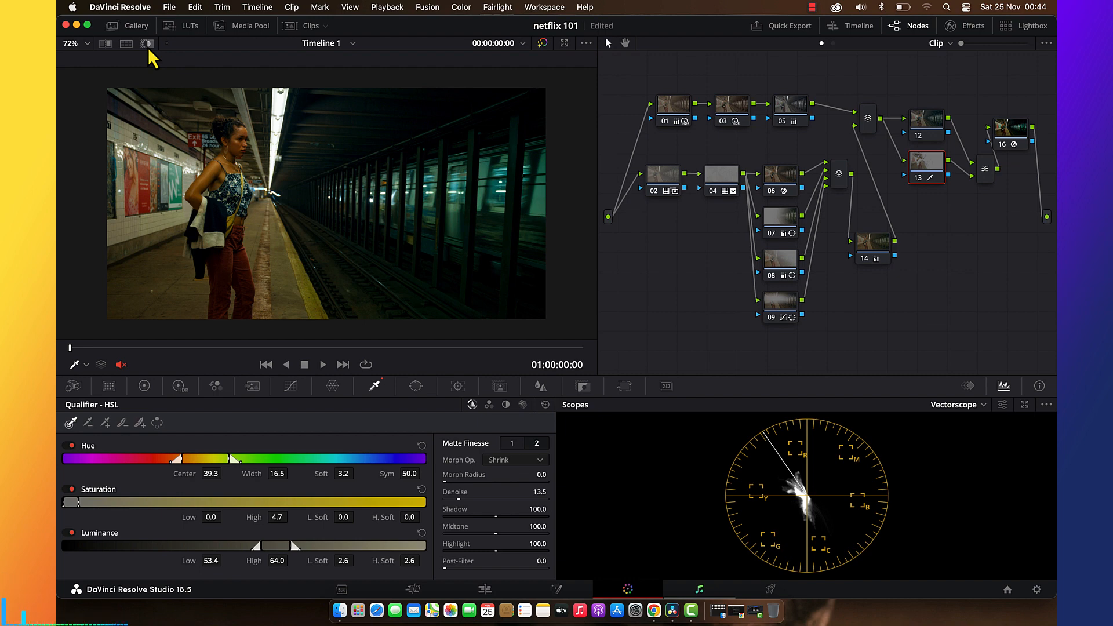
Sample the woman's arm on node 13's Hue Vs Hue curve and raise that skin-tone point's hue rotate to 16.80.
left_click(291, 387)
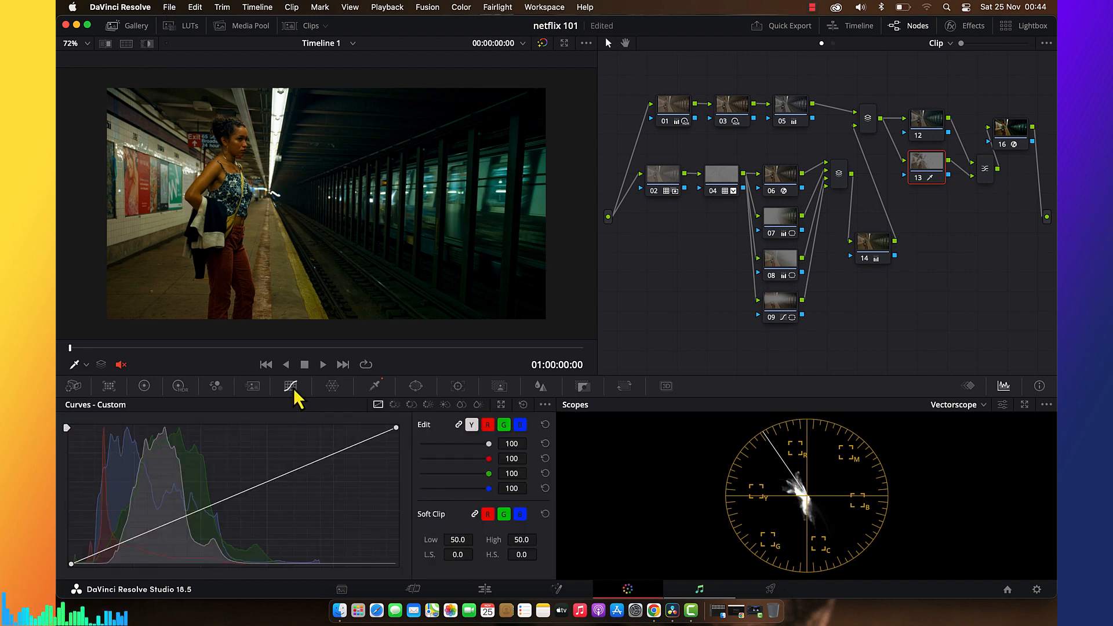
left_click(395, 405)
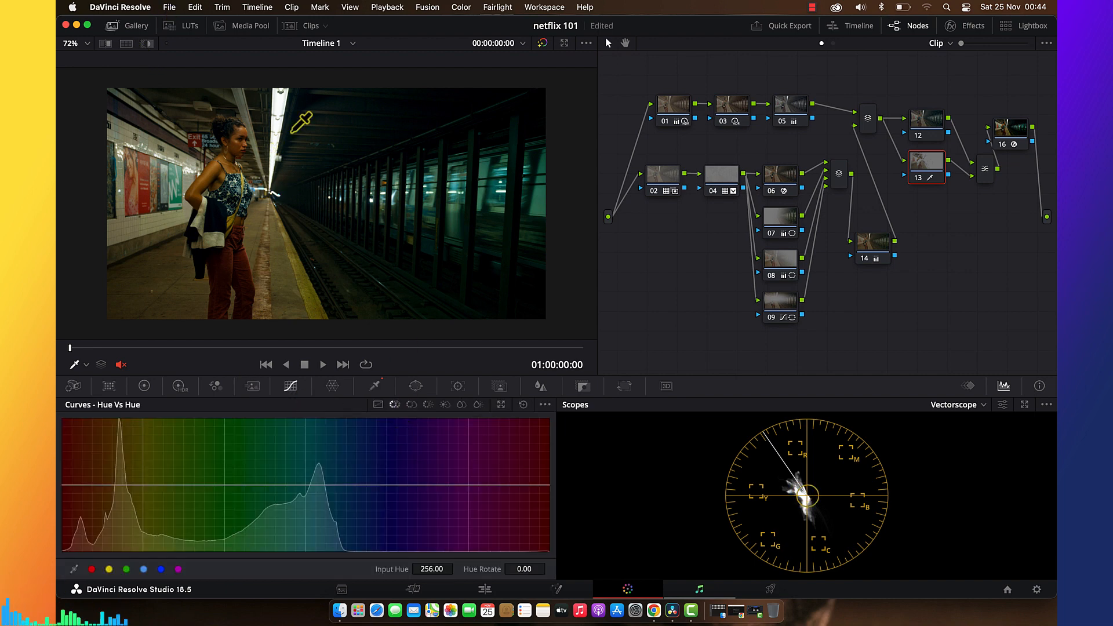
left_click(216, 171)
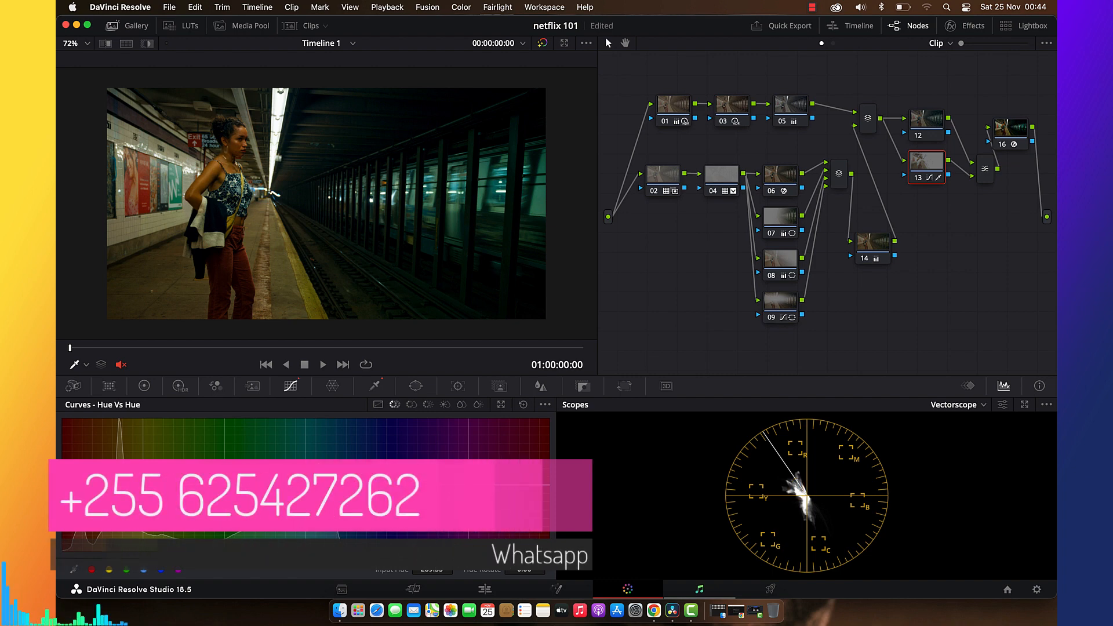
scroll(229, 190, "up", 3)
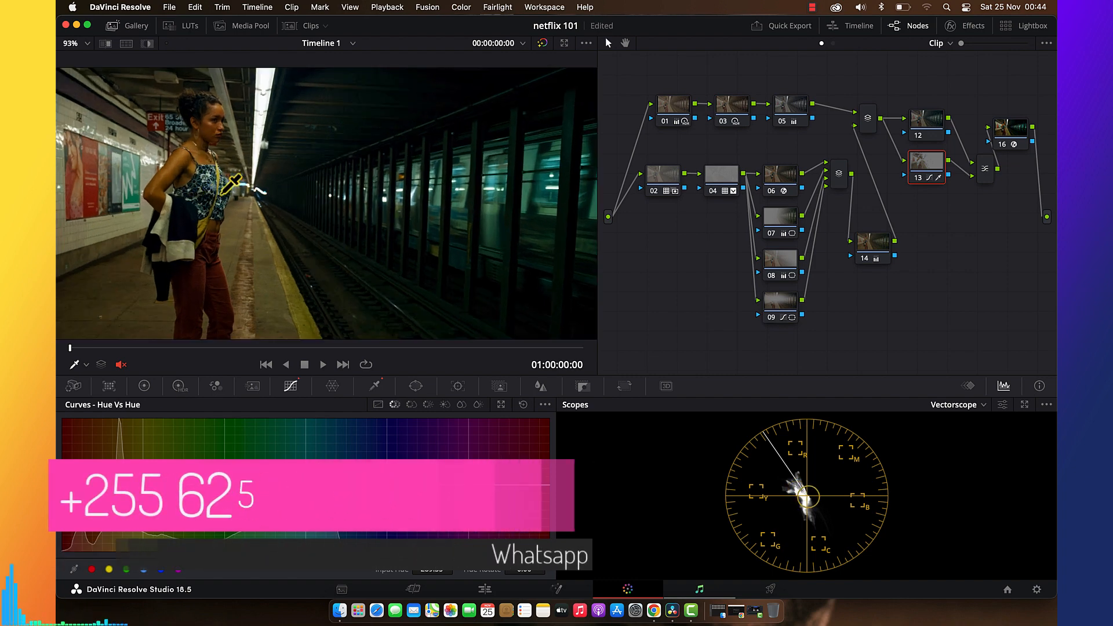
scroll(232, 185, "up", 3)
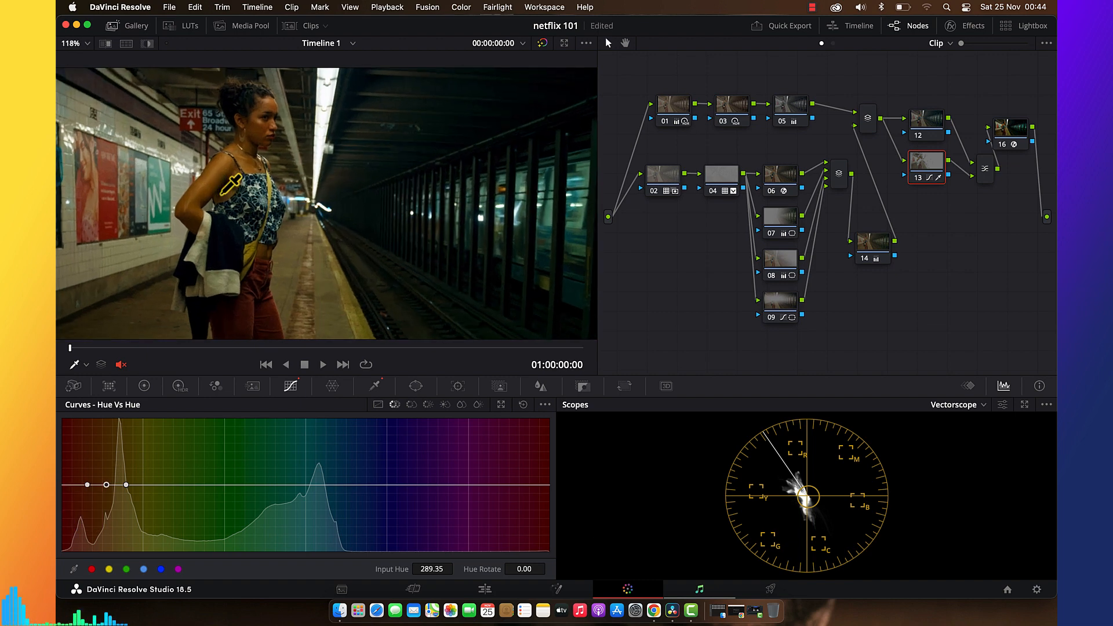
scroll(232, 184, "up", 4)
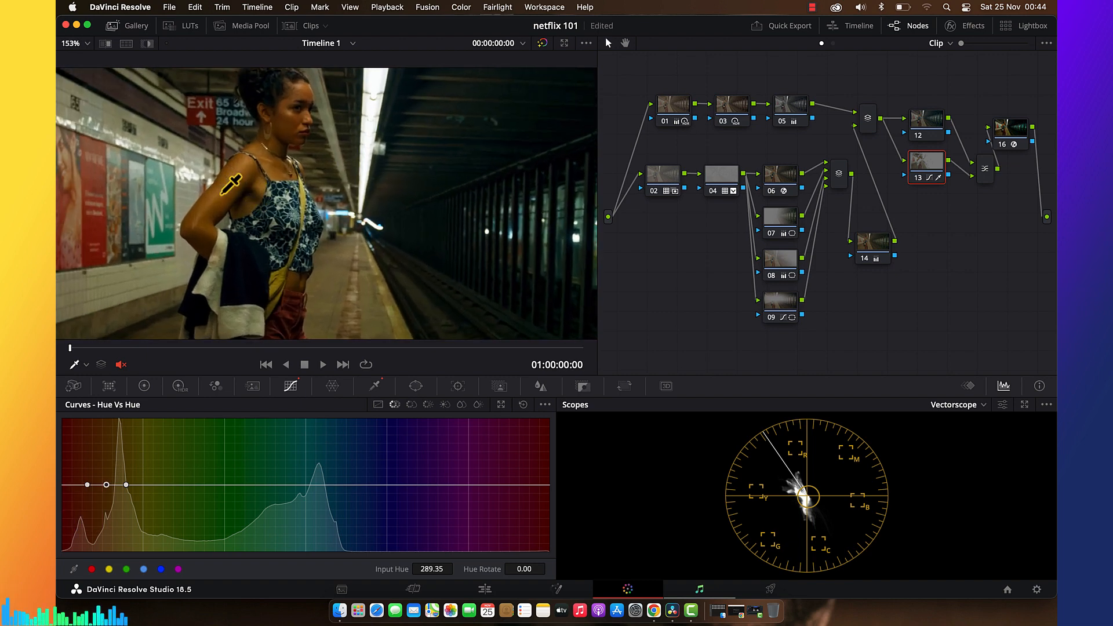
scroll(232, 185, "up", 2)
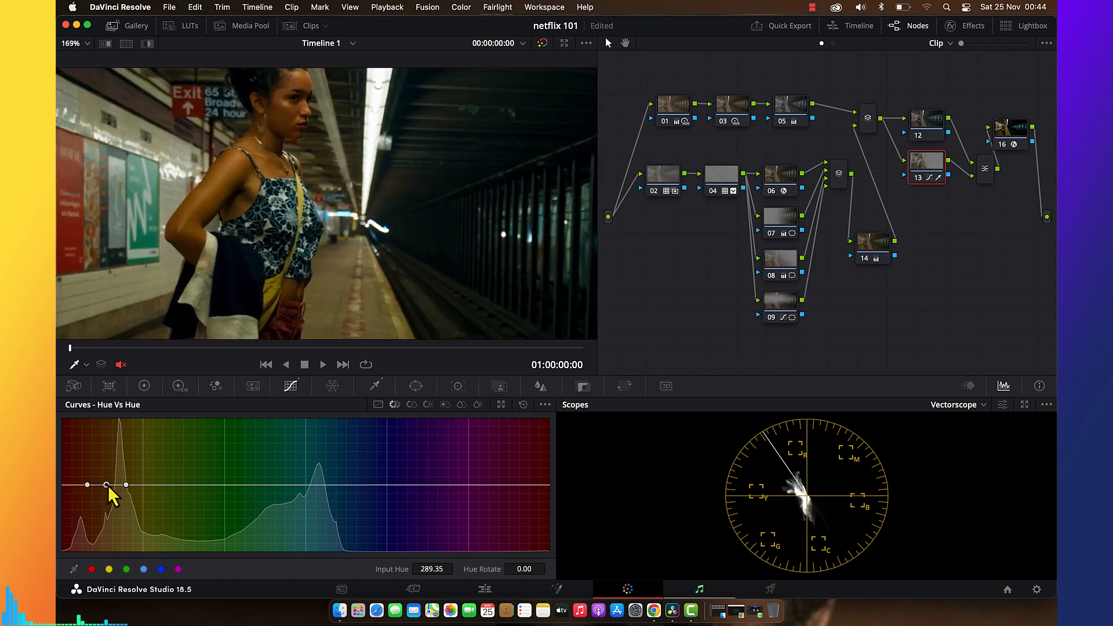
left_click_drag(109, 486, 110, 485)
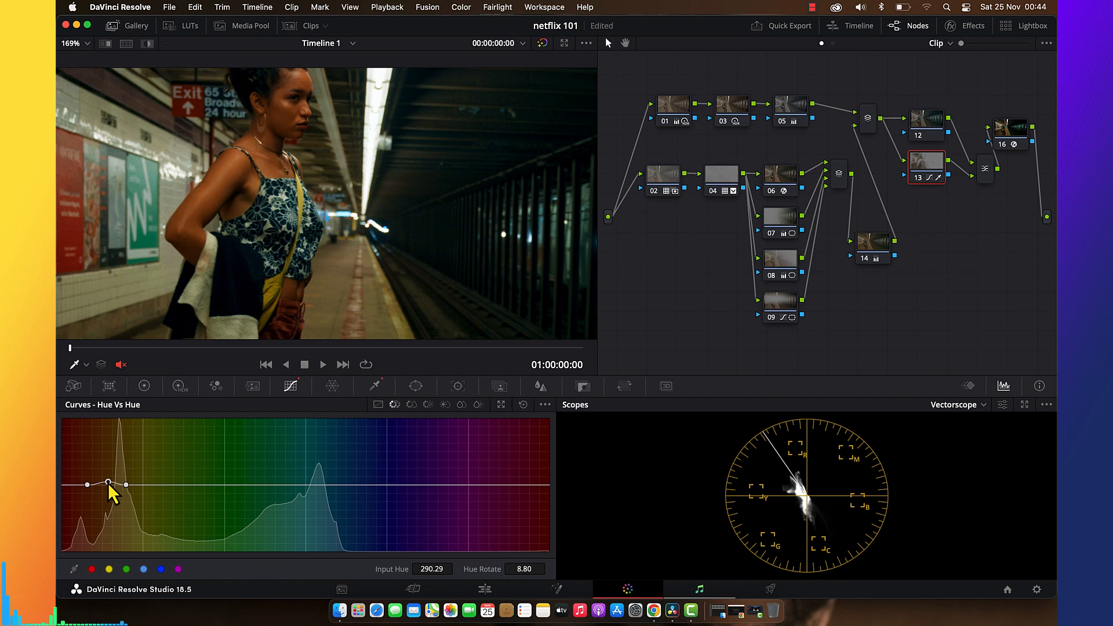
left_click(412, 405)
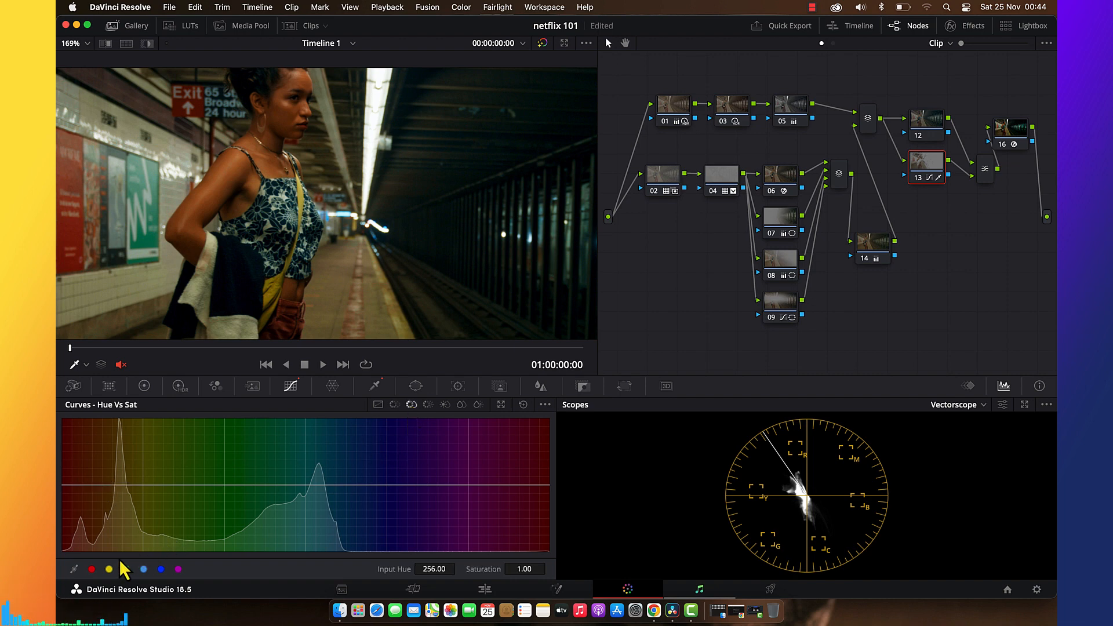
left_click(395, 404)
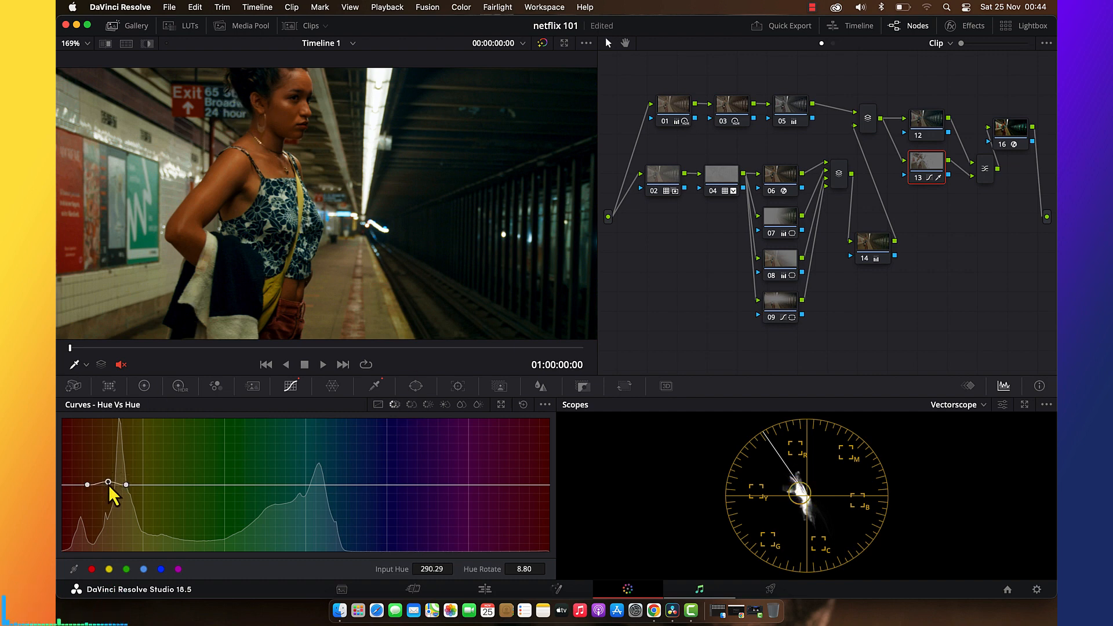
left_click_drag(110, 486, 110, 484)
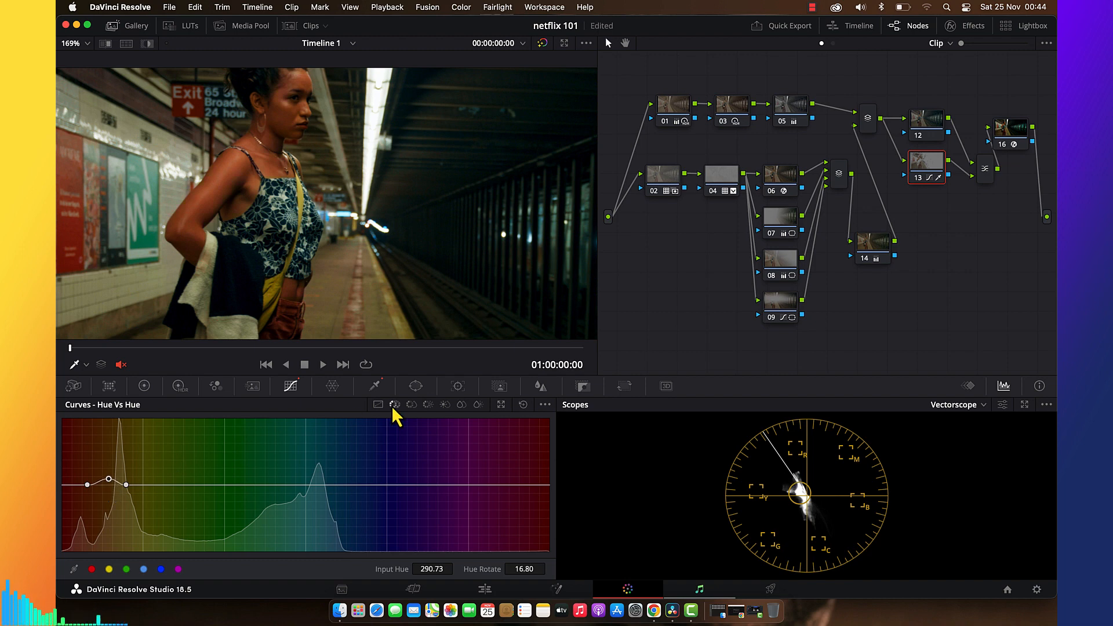
Add yellow and red range points to node 13's Hue Vs Sat curve and lower saturation to 0.64 at input hue 284.13.
left_click(412, 406)
left_click(111, 571)
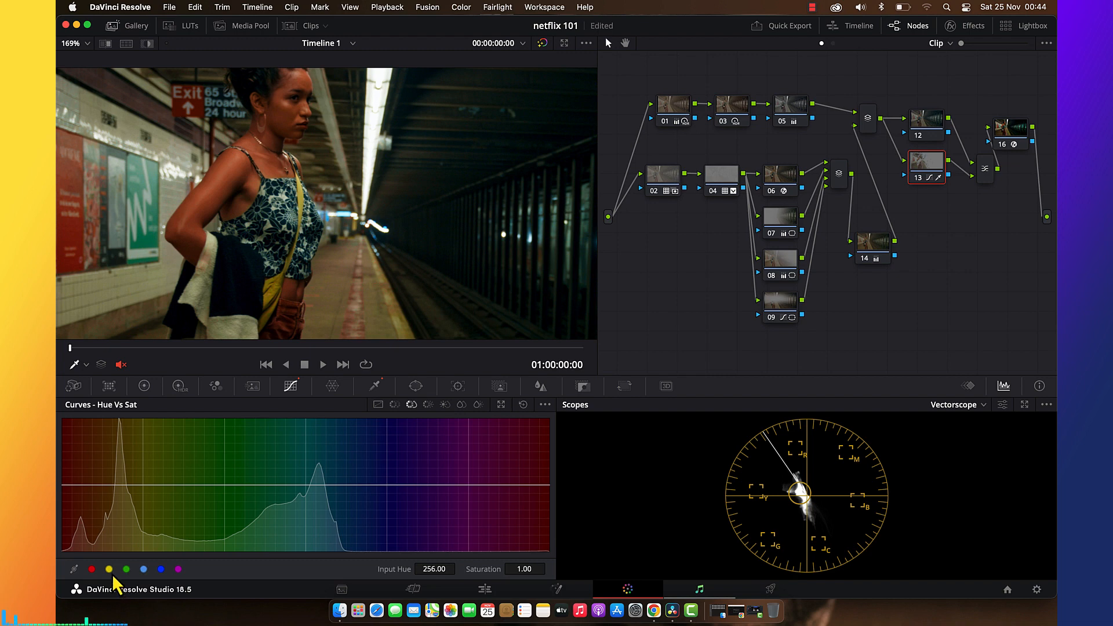
left_click(93, 570)
left_click_drag(102, 512, 101, 511)
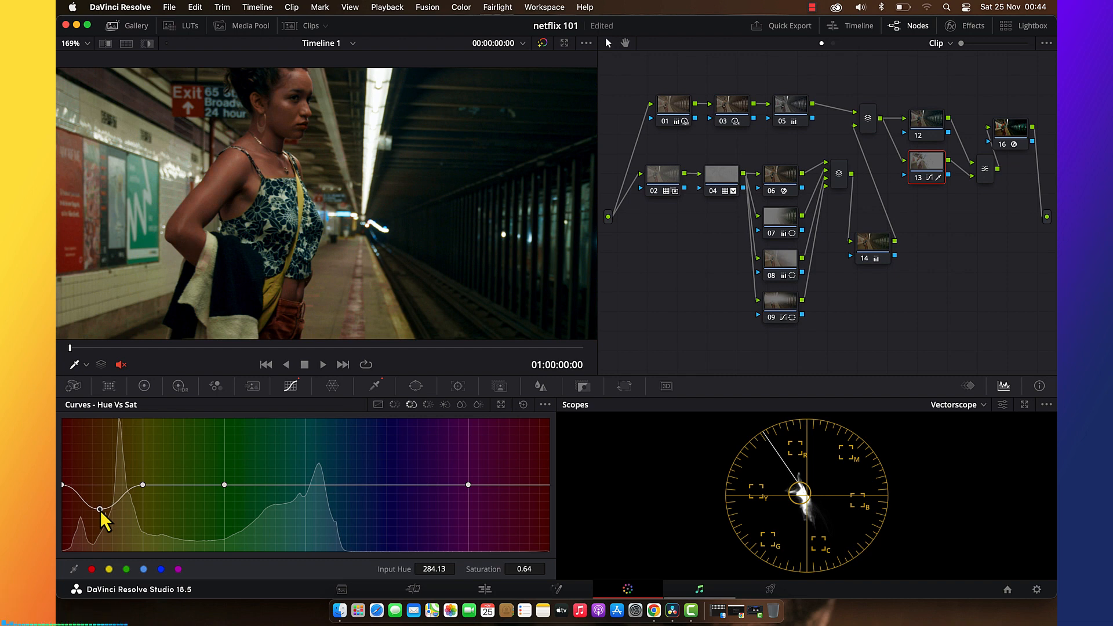
Reduce the skin-tone point on node 13's Hue Vs Hue curve to a hue rotate of about 10.40 at input hue 291.60.
left_click(394, 406)
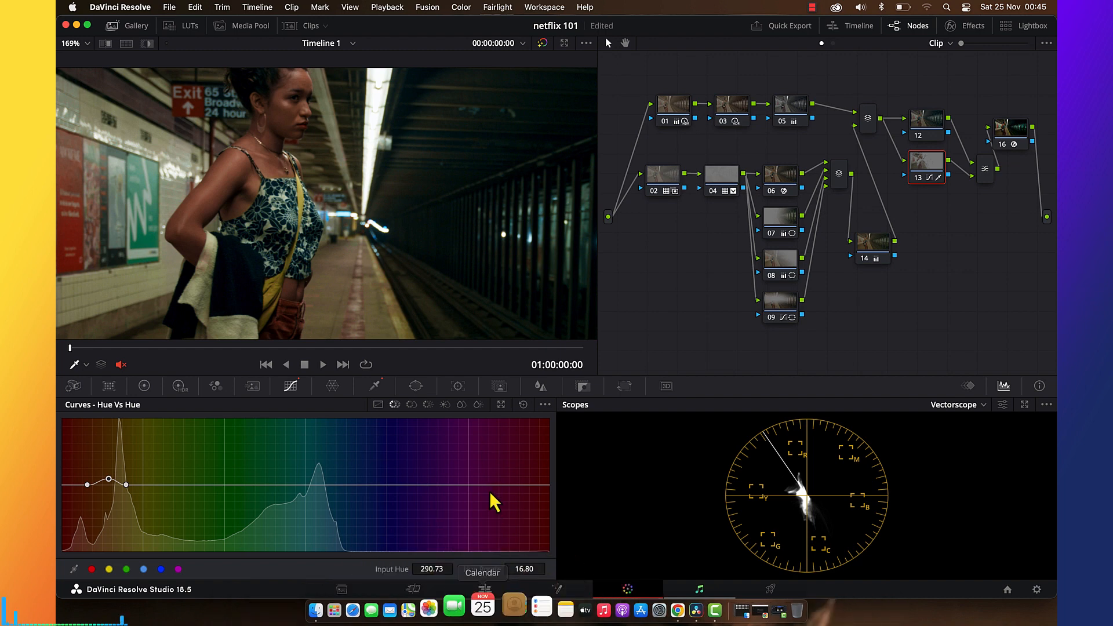
left_click_drag(524, 569, 515, 569)
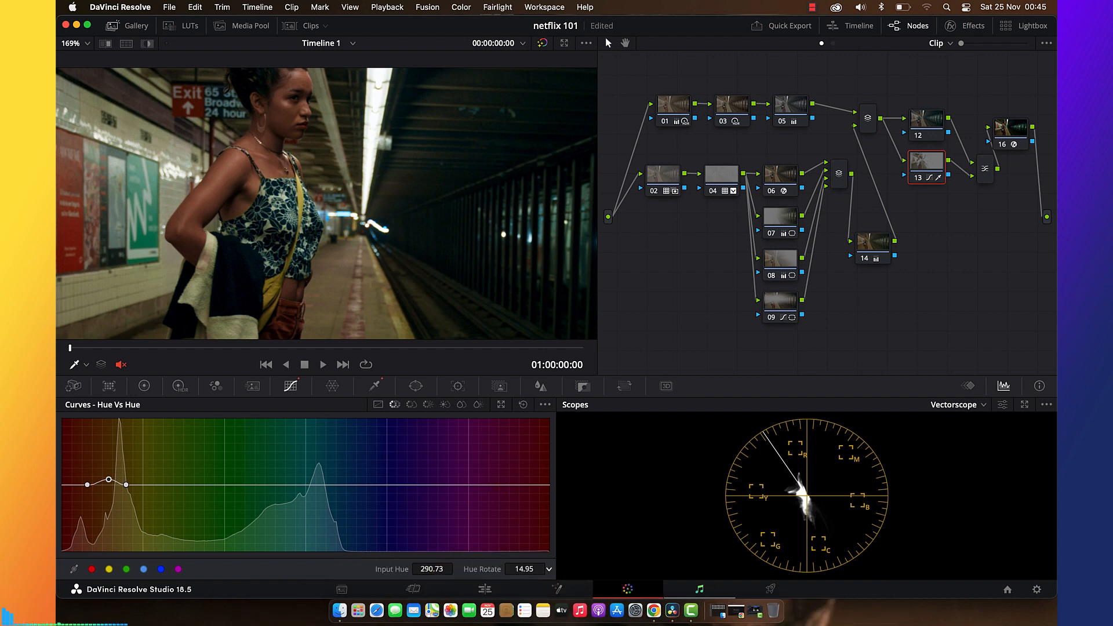
left_click_drag(451, 592, 400, 604)
left_click_drag(109, 485, 111, 480)
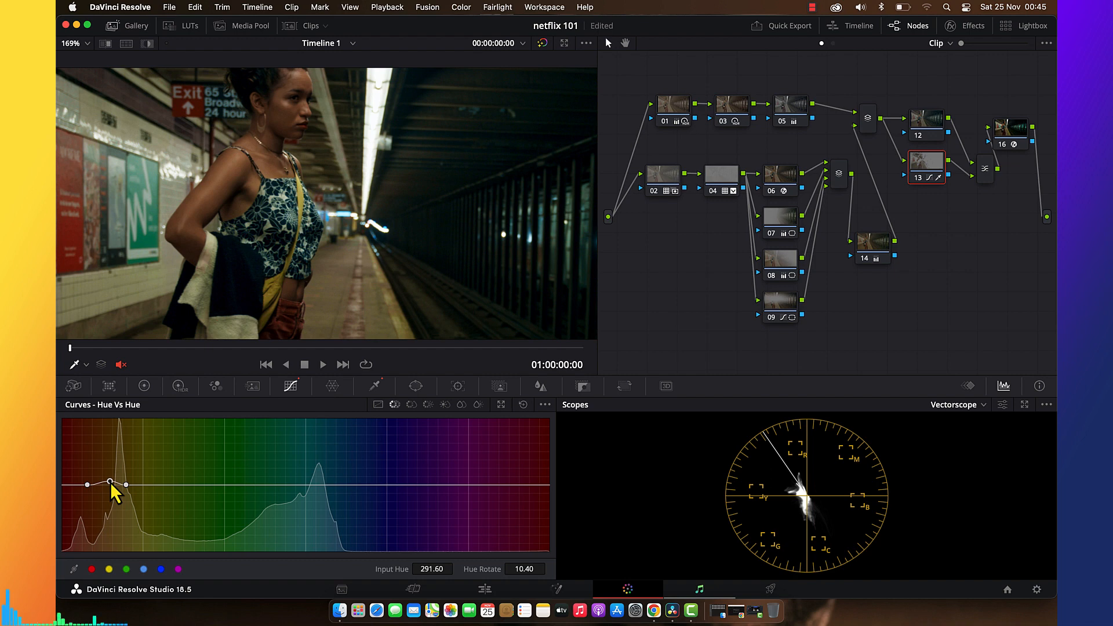
left_click_drag(110, 482, 110, 482)
Raise node 13's Hue Vs Lum curve to a lum gain of 1.34 at input hue 288.97, and save the project.
left_click(410, 405)
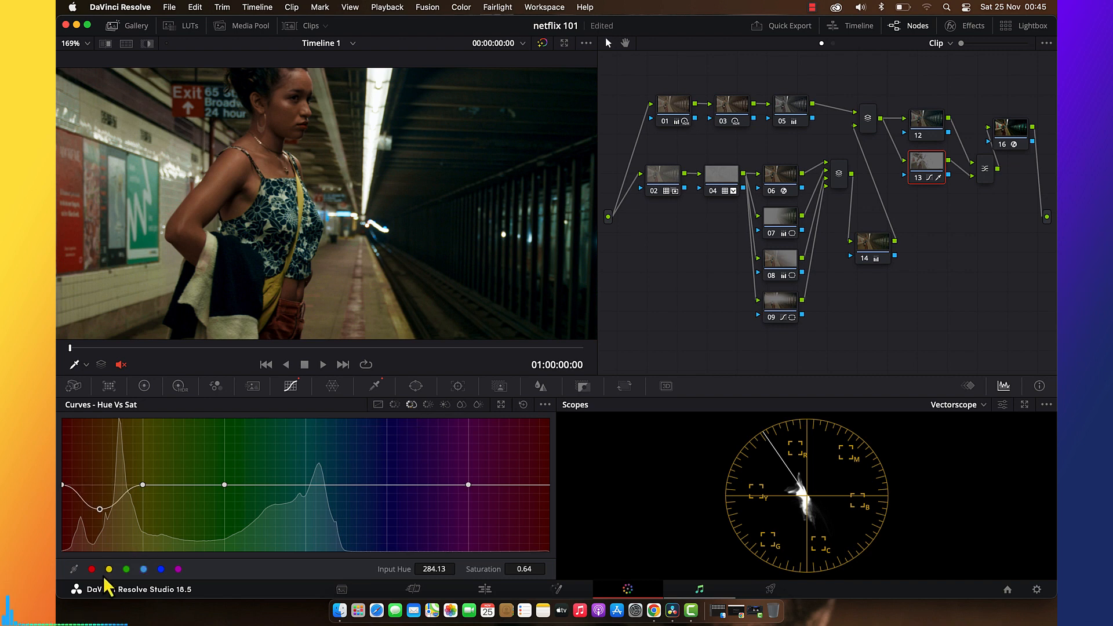
left_click(428, 405)
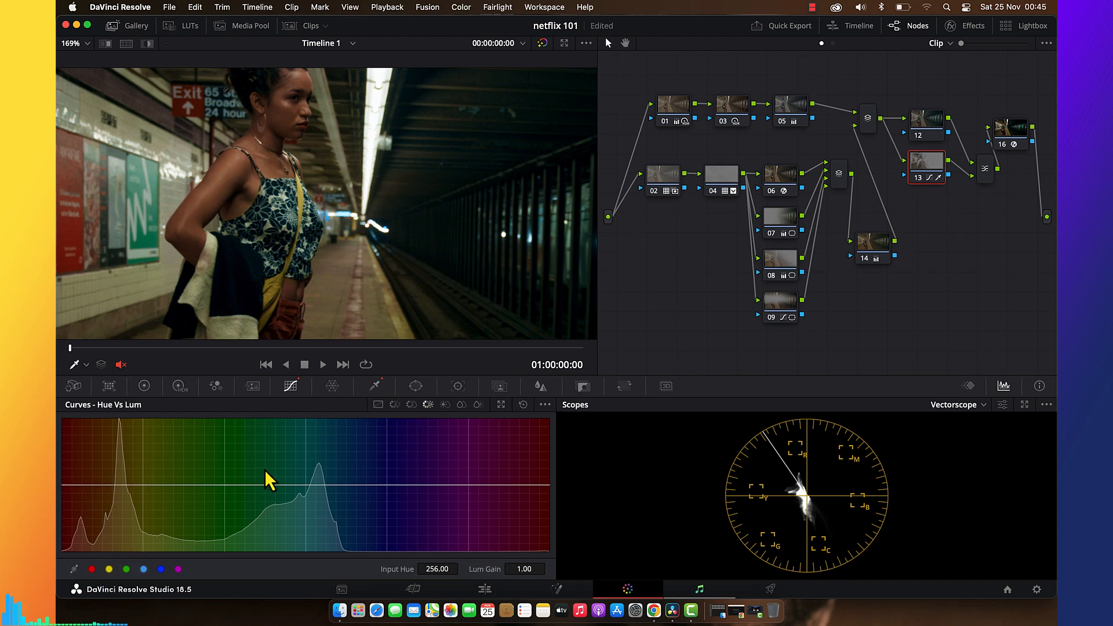
left_click(108, 570)
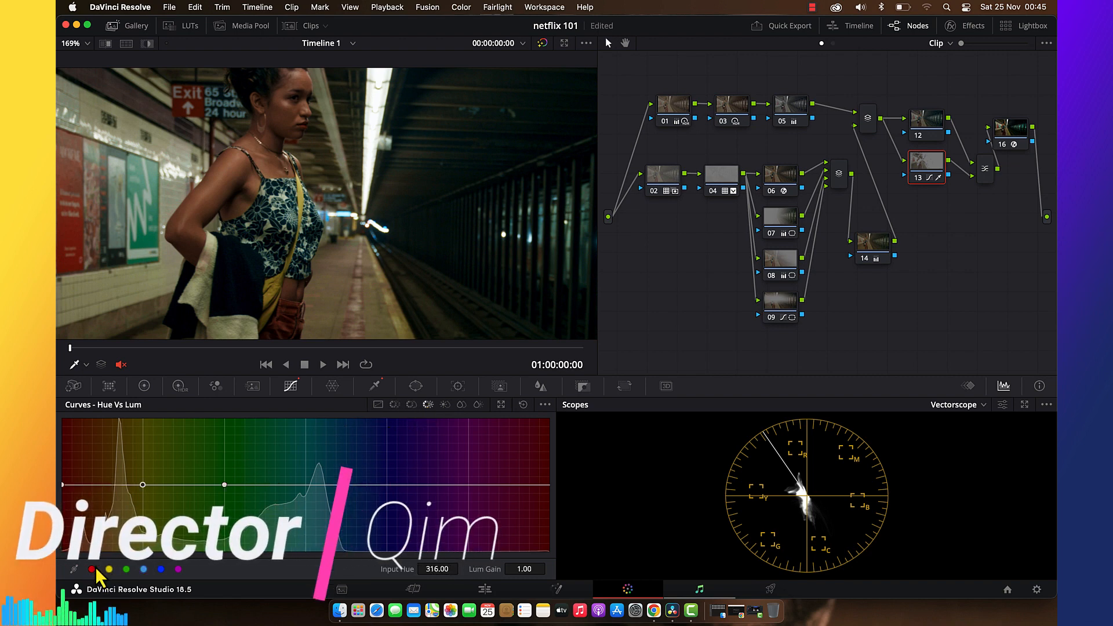
left_click(94, 569)
left_click_drag(107, 483, 108, 464)
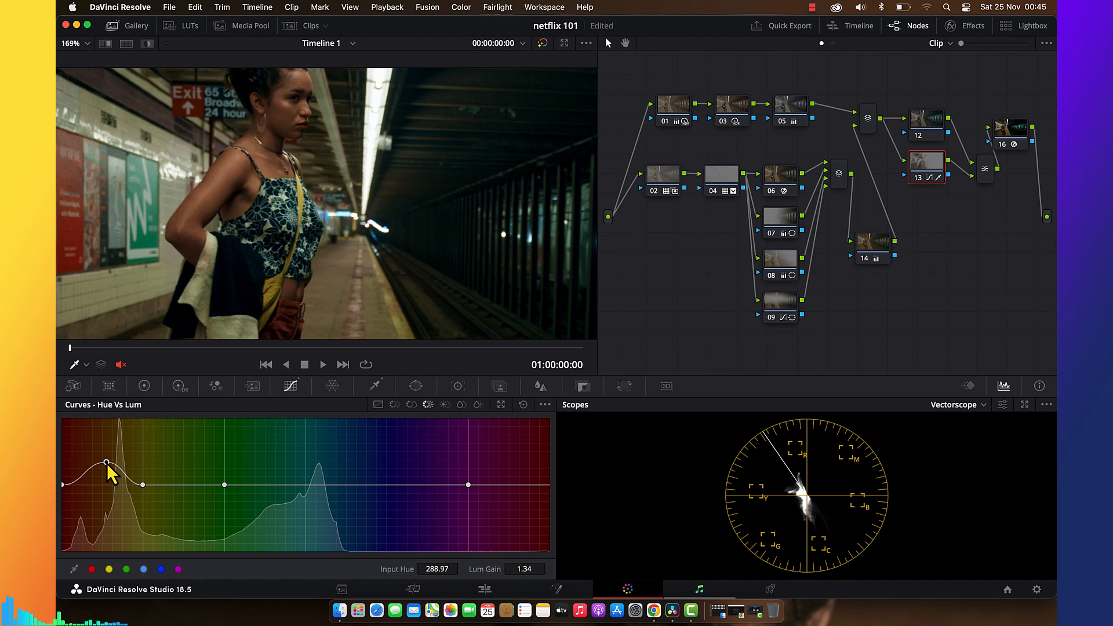
scroll(225, 176, "down", 3)
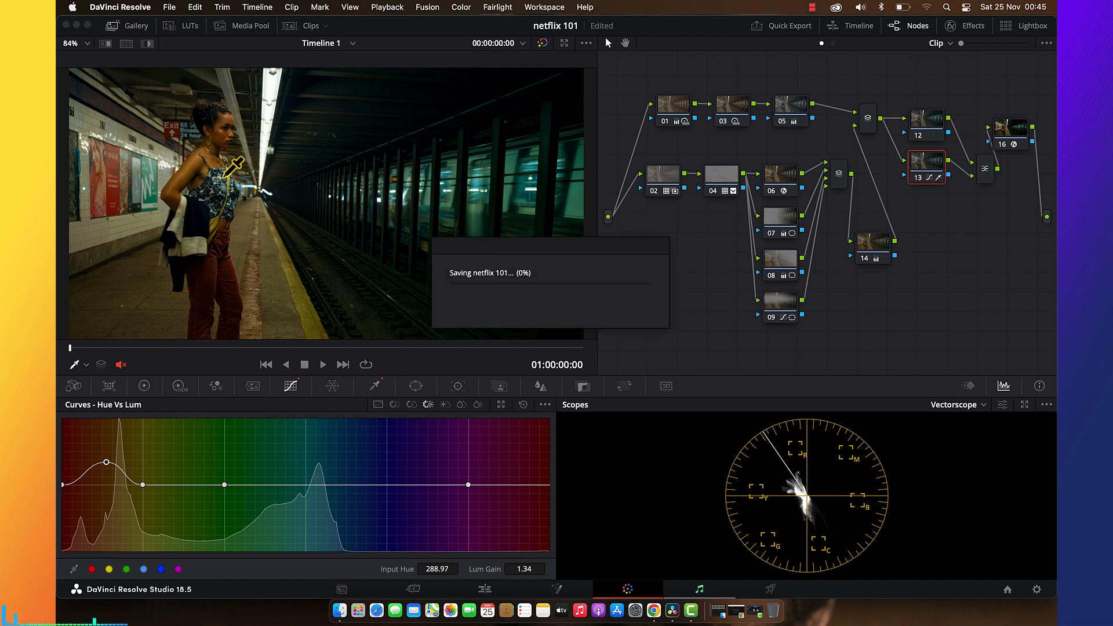
Add a circle window to node 13 around the woman's upper body, slightly shrunk, with pan 45.05, tilt 51.27 and softness 5.59.
left_click(415, 387)
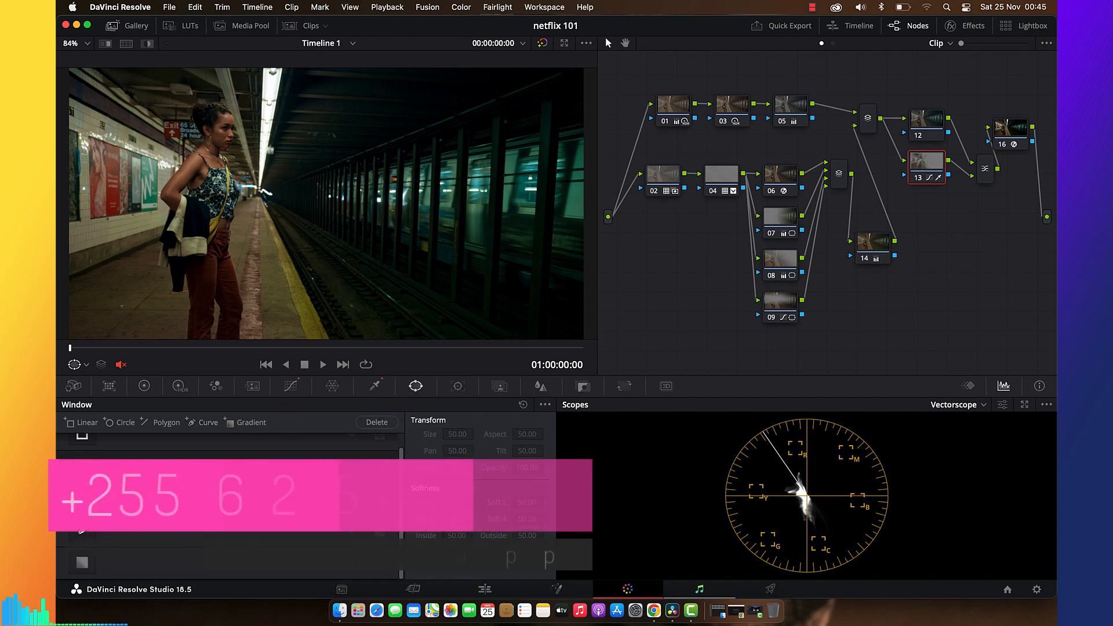
left_click(82, 466)
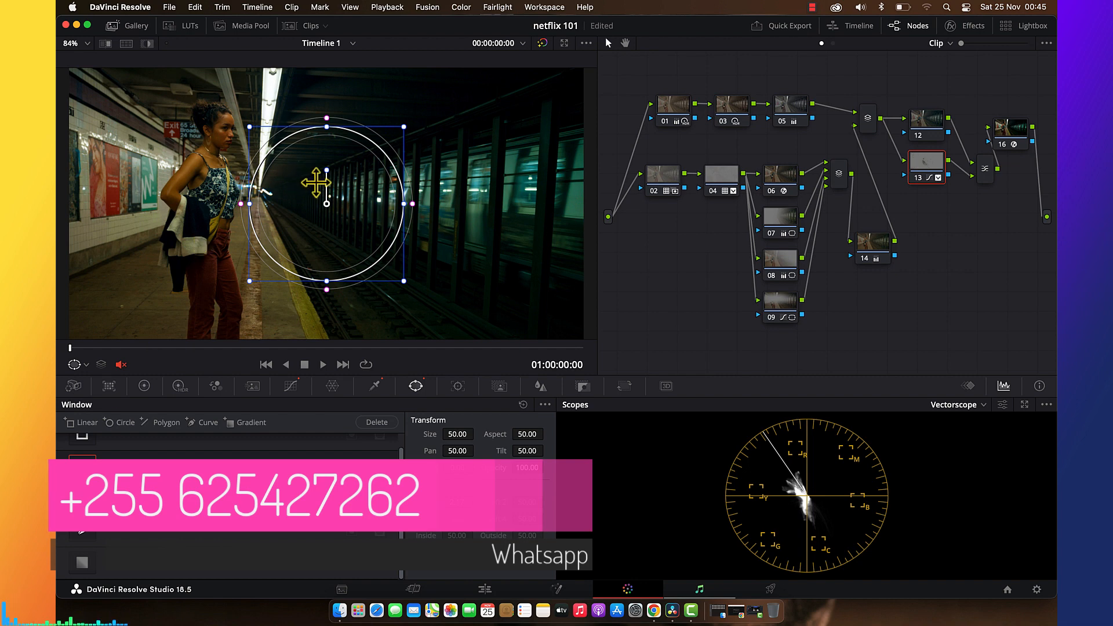
left_click_drag(316, 183, 212, 157)
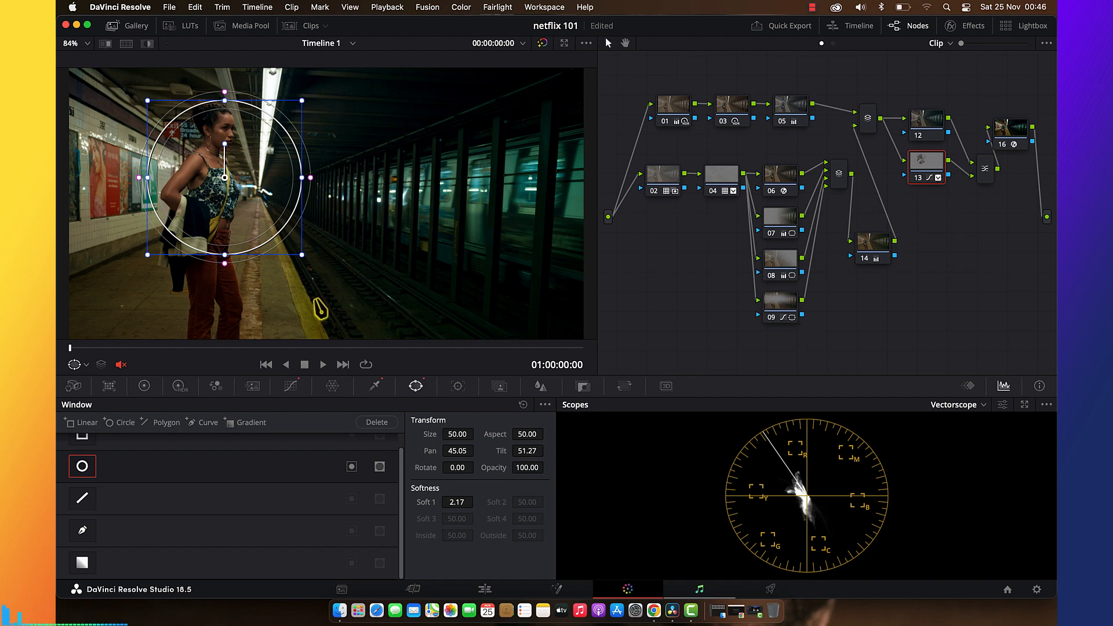
left_click_drag(310, 268, 299, 255)
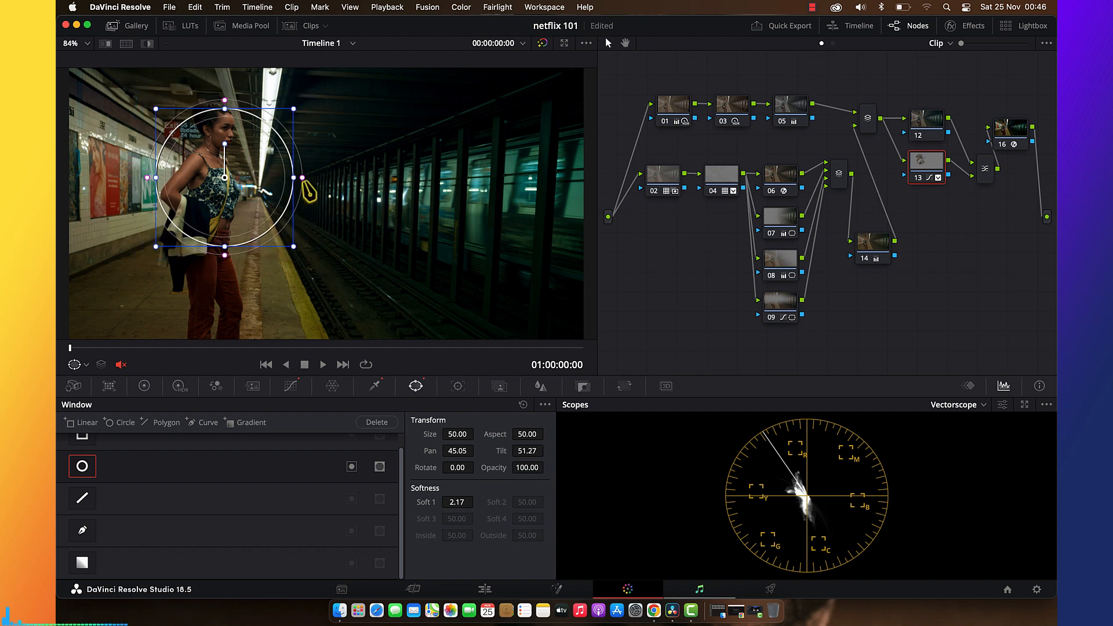
left_click_drag(303, 179, 317, 180)
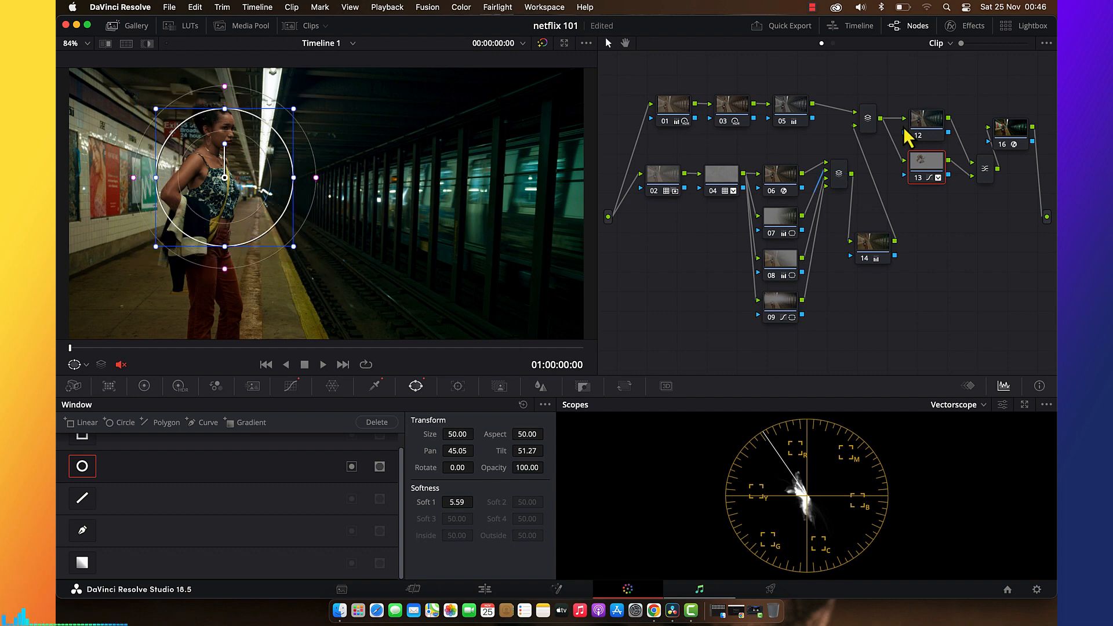
Shift node 12's gamma slightly toward teal, with red at -0.01 and blue at 0.01, and compare the node off and on.
left_click(926, 127)
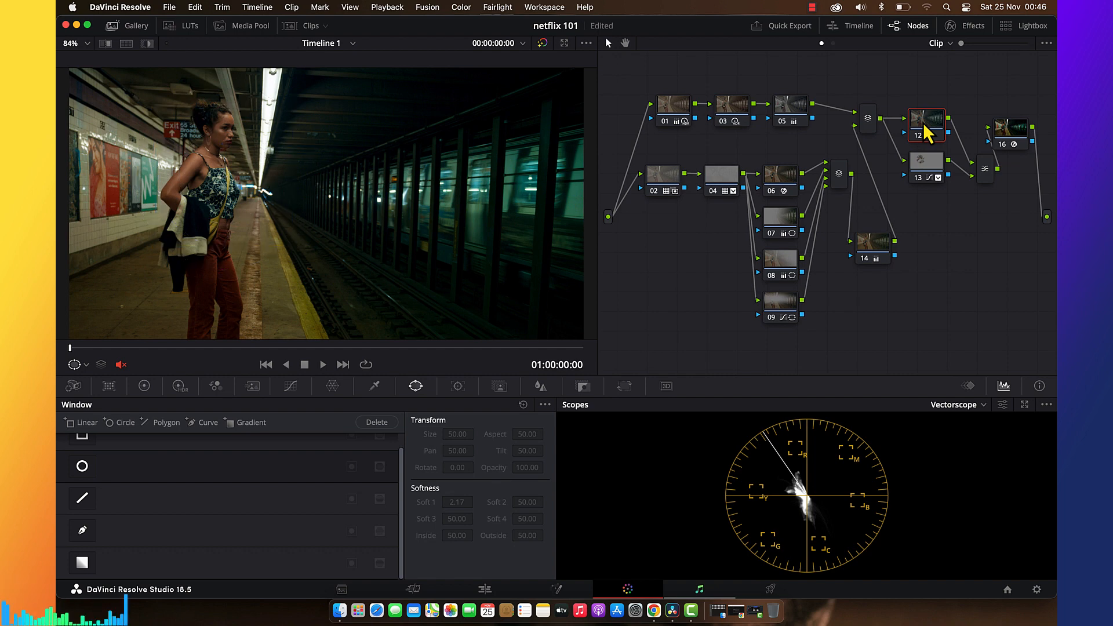
left_click(143, 389)
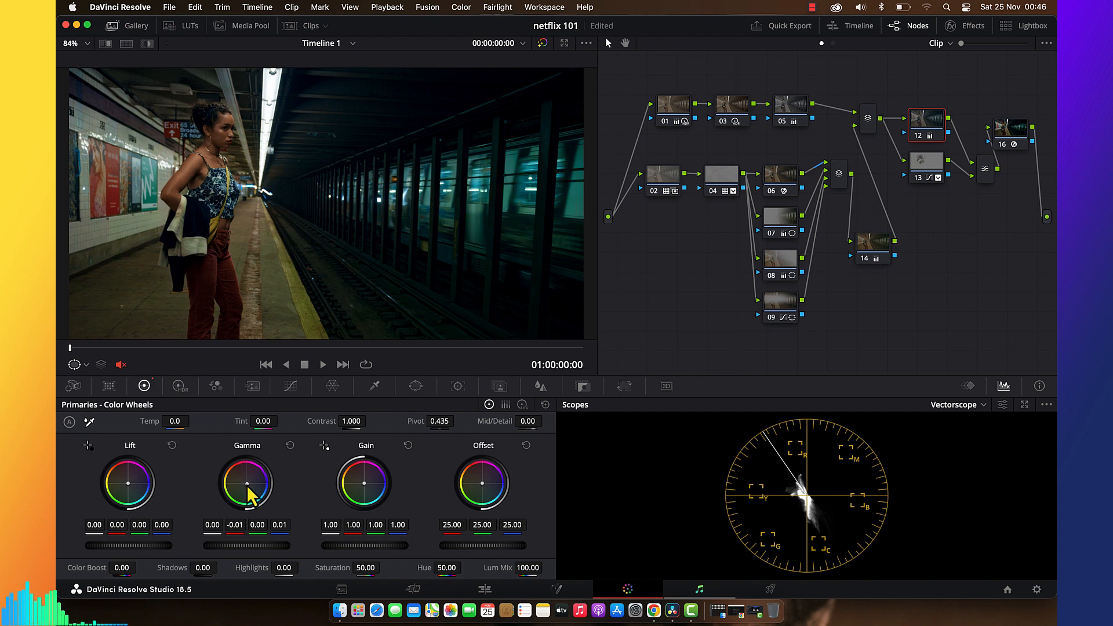
key("ctrl+d")
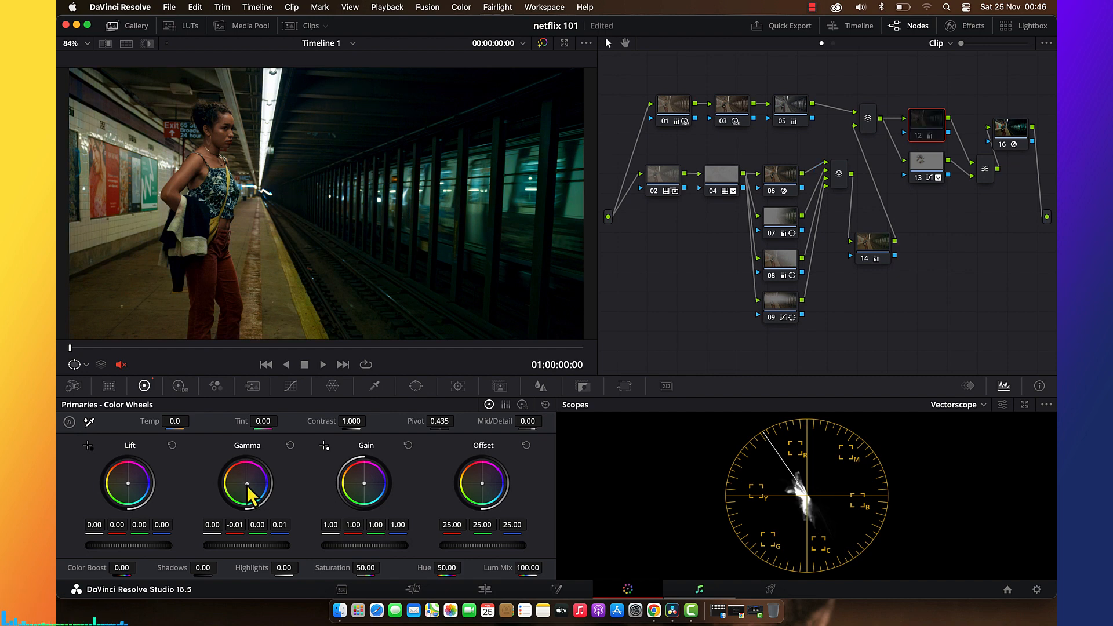
key("ctrl+d")
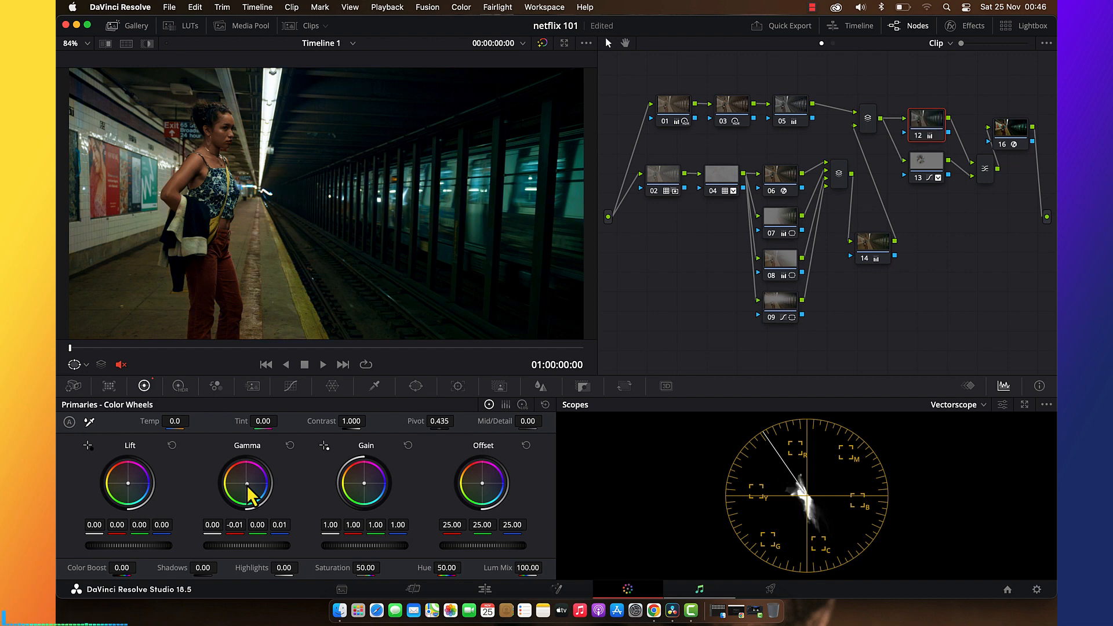
Review the graded subway shot in full-screen playback view and return to the color workspace.
key("ctrl+f")
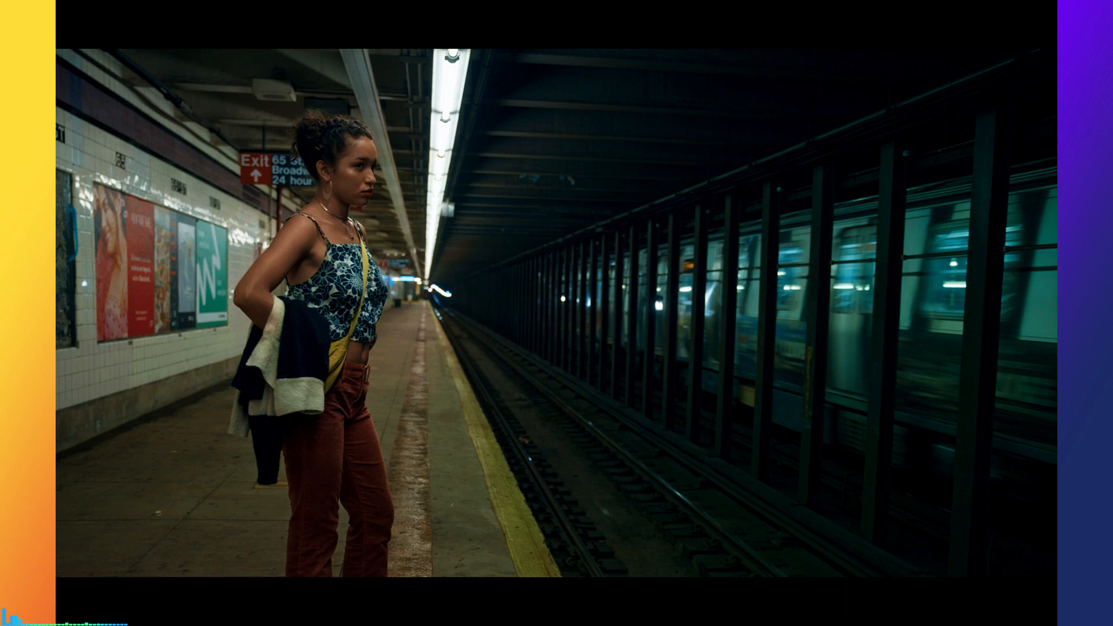
mouse_move(291, 423)
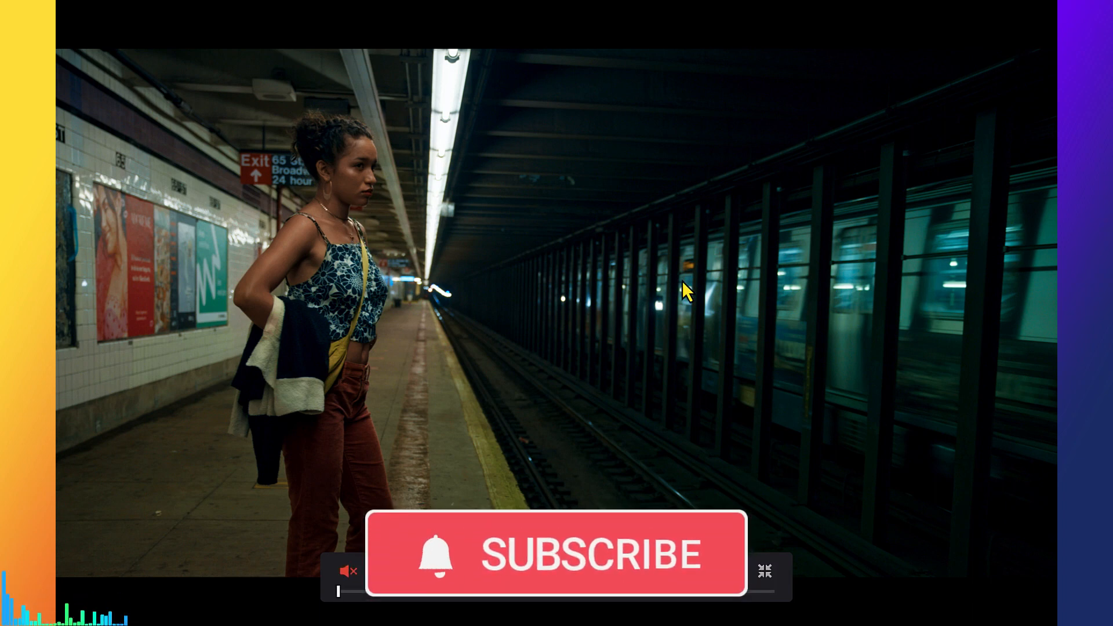
key("Escape")
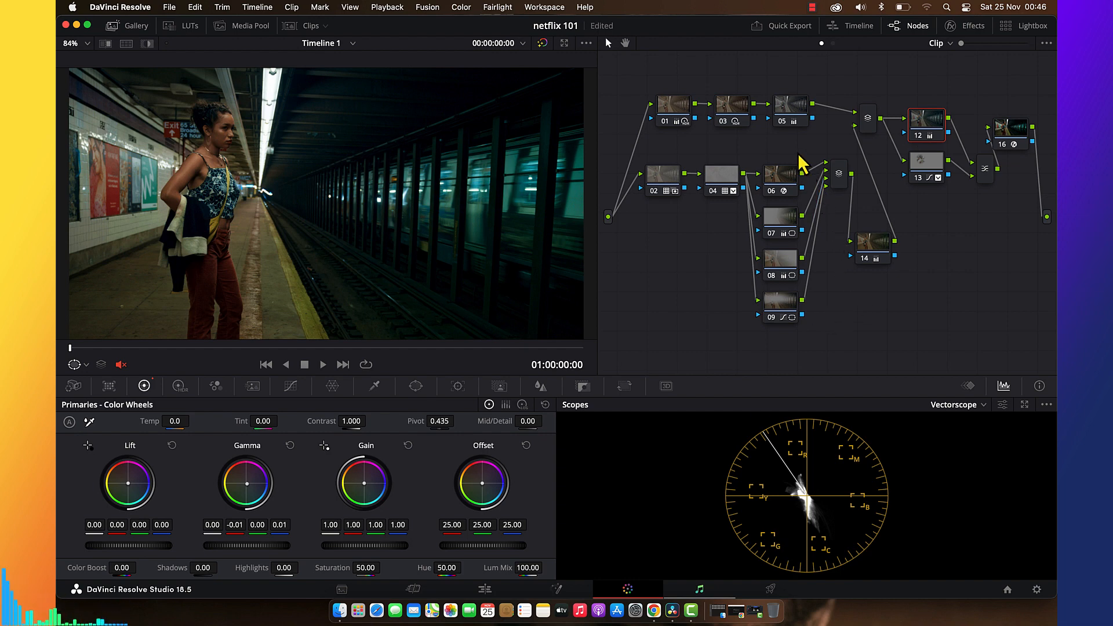
Move node 16 below node 13 in the node graph, and disable nodes 12 and 13.
left_click(1018, 128)
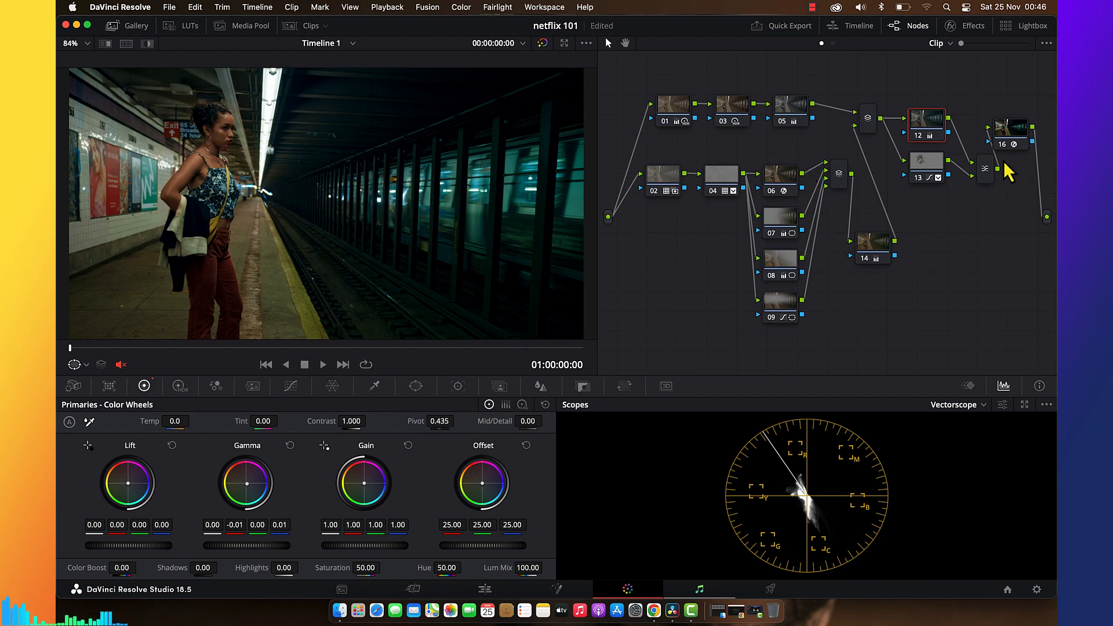
left_click_drag(1020, 138, 954, 240)
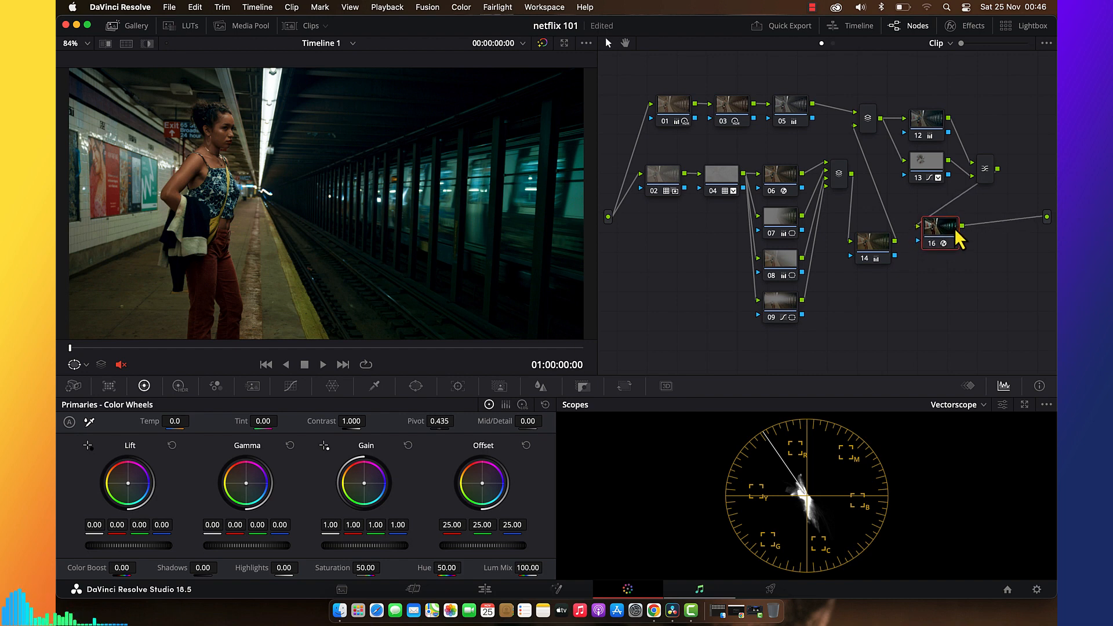
left_click_drag(923, 91, 924, 167)
key("super+d")
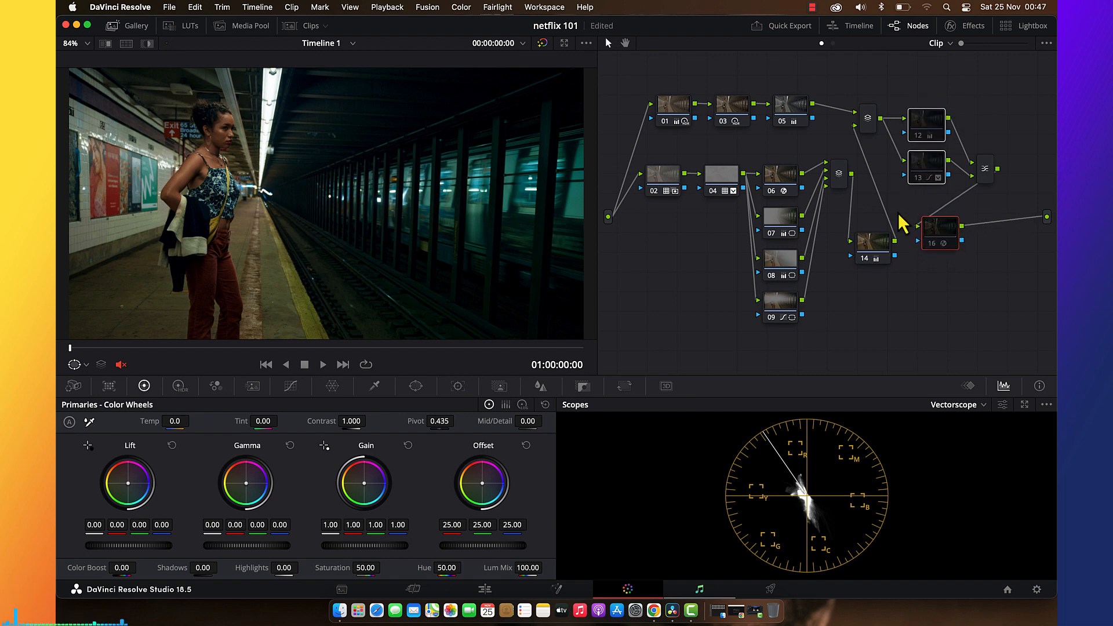
Bypass nodes 06 to 09, their layer mixer and node 14 to examine the image without the tints.
left_click_drag(776, 158, 860, 320)
key("super+d")
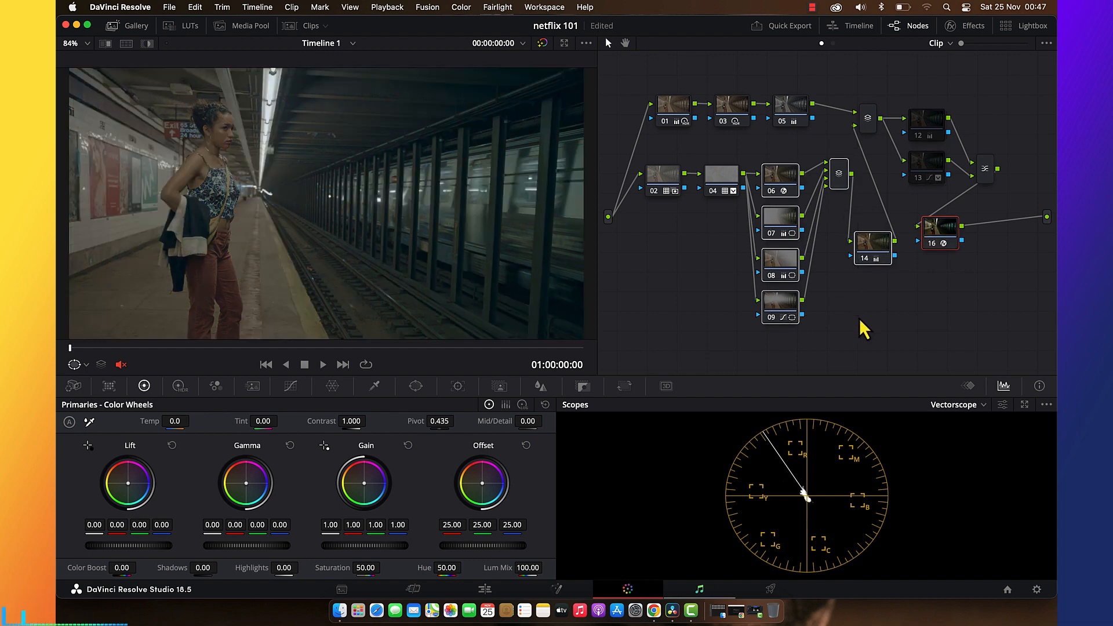
left_click(975, 224)
left_click(902, 206)
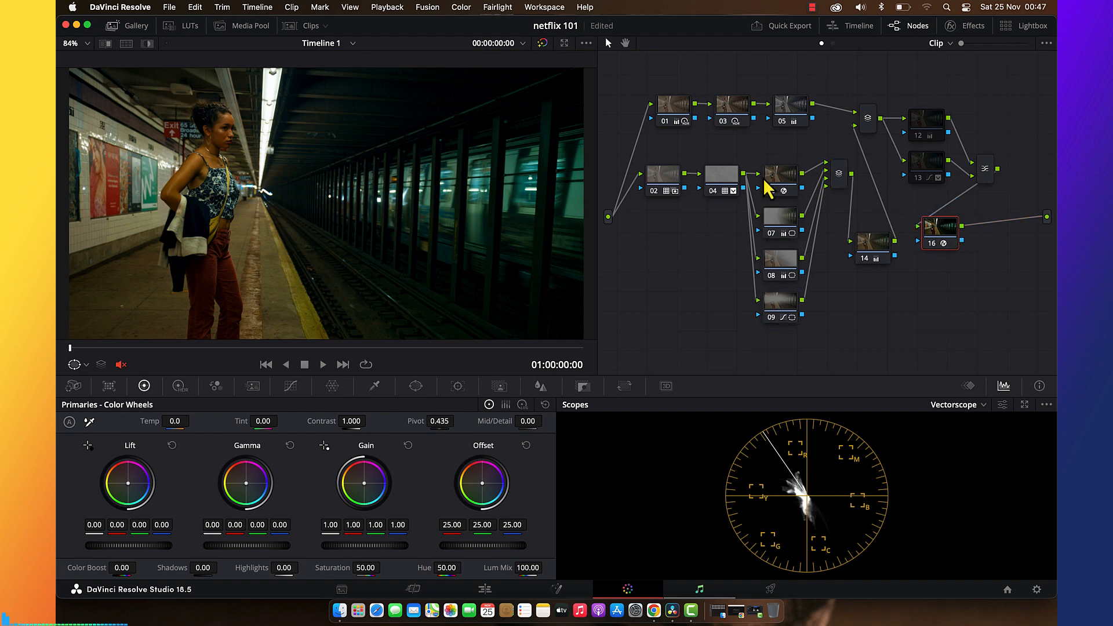
left_click_drag(808, 317, 839, 342)
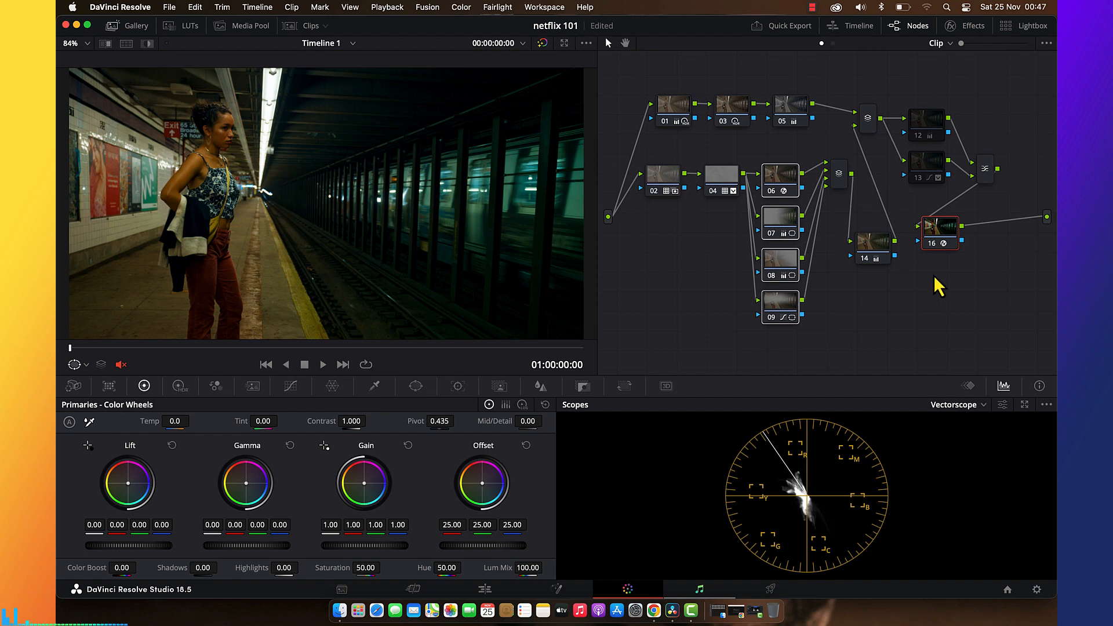
left_click(777, 182)
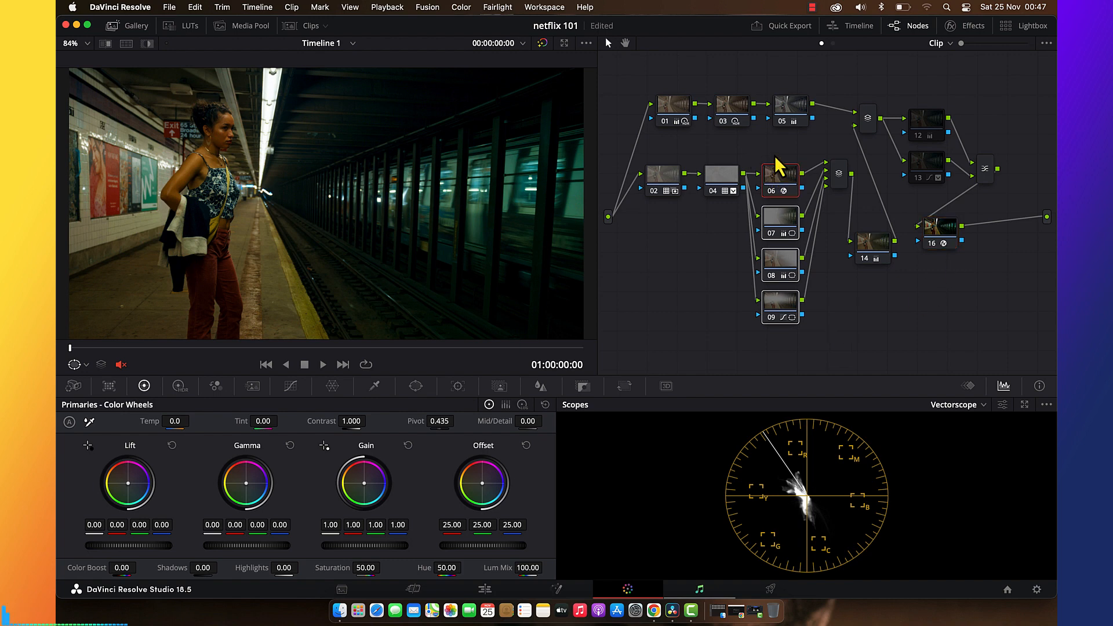
left_click_drag(775, 155, 860, 335)
key("ctrl+d")
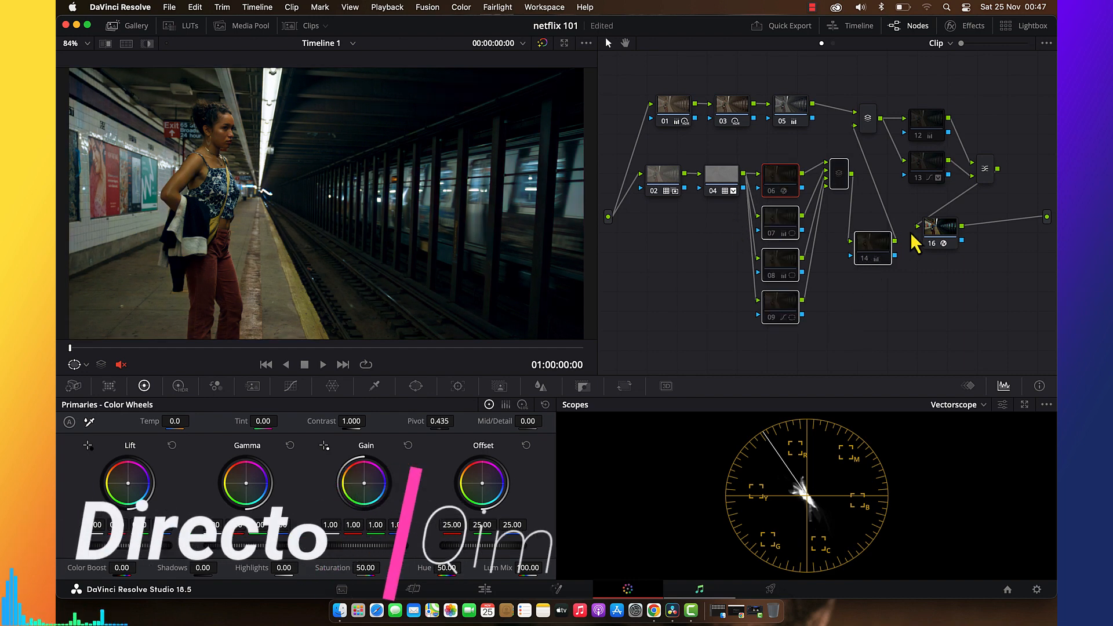
Compare the image with nodes 02 and 04 disabled and enabled.
left_click(651, 196)
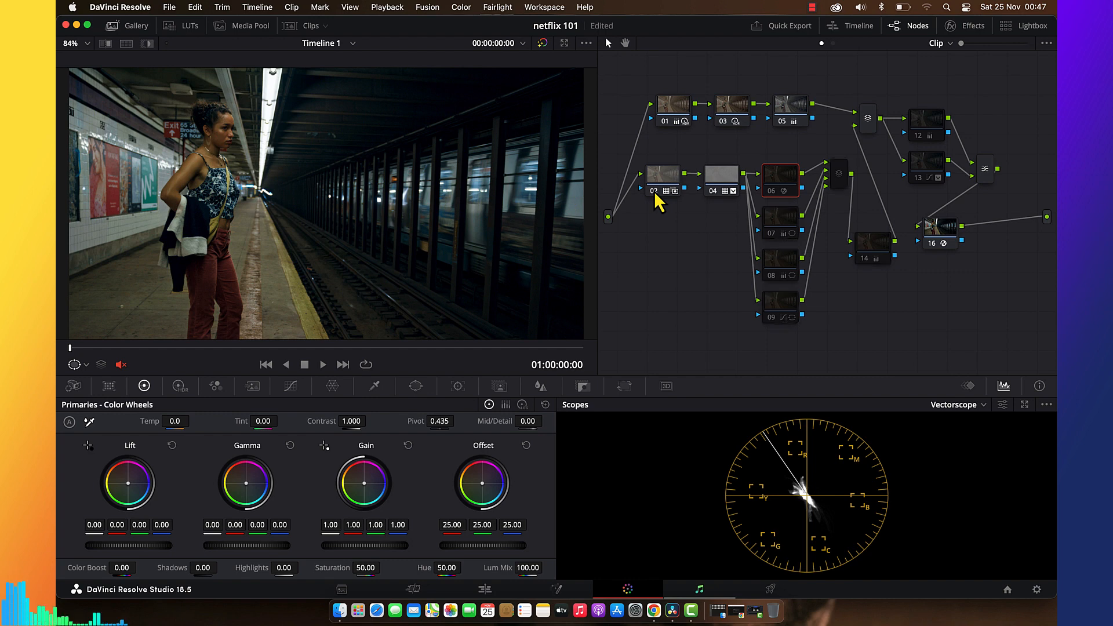
key("ctrl+d")
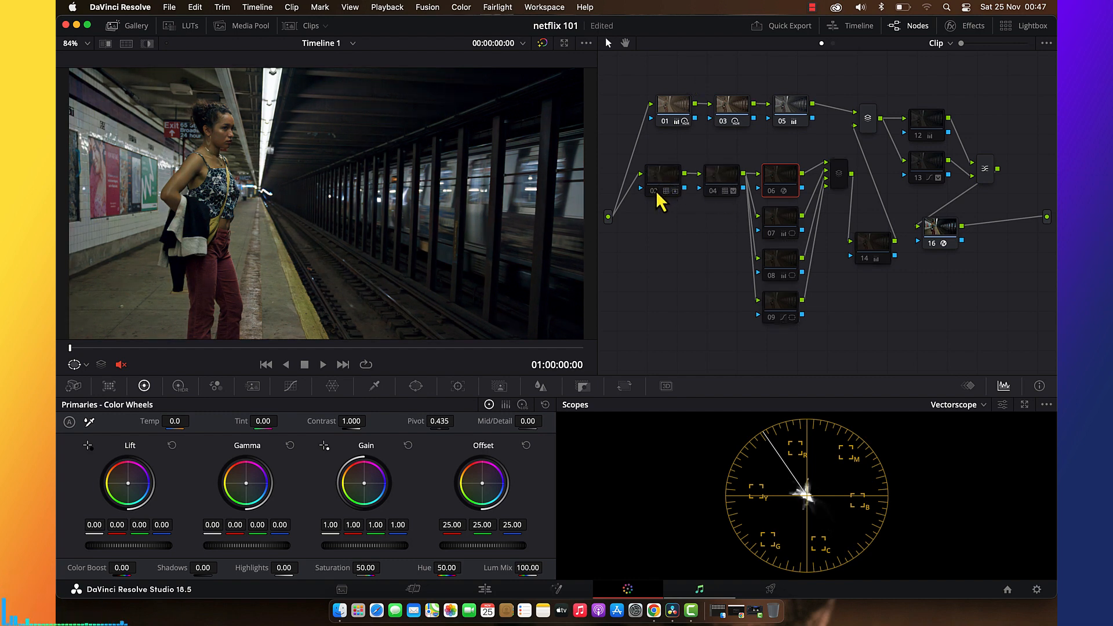
key("ctrl+d")
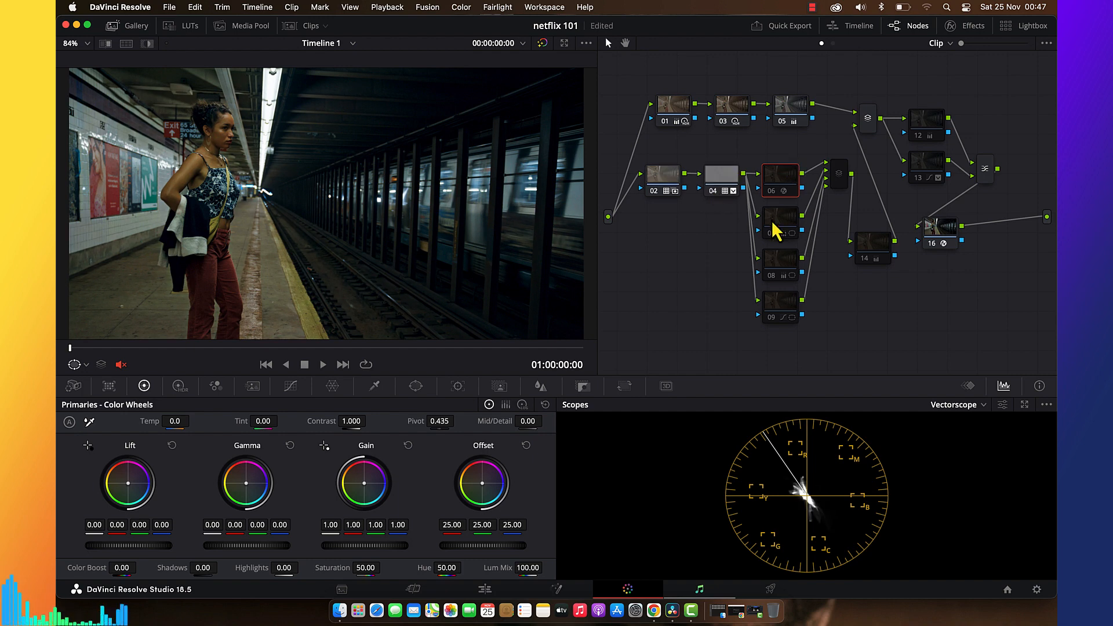
Re-enable nodes 06 to 09, node 14, and the skin-tone branch nodes 12 and 13.
left_click_drag(785, 154, 838, 336)
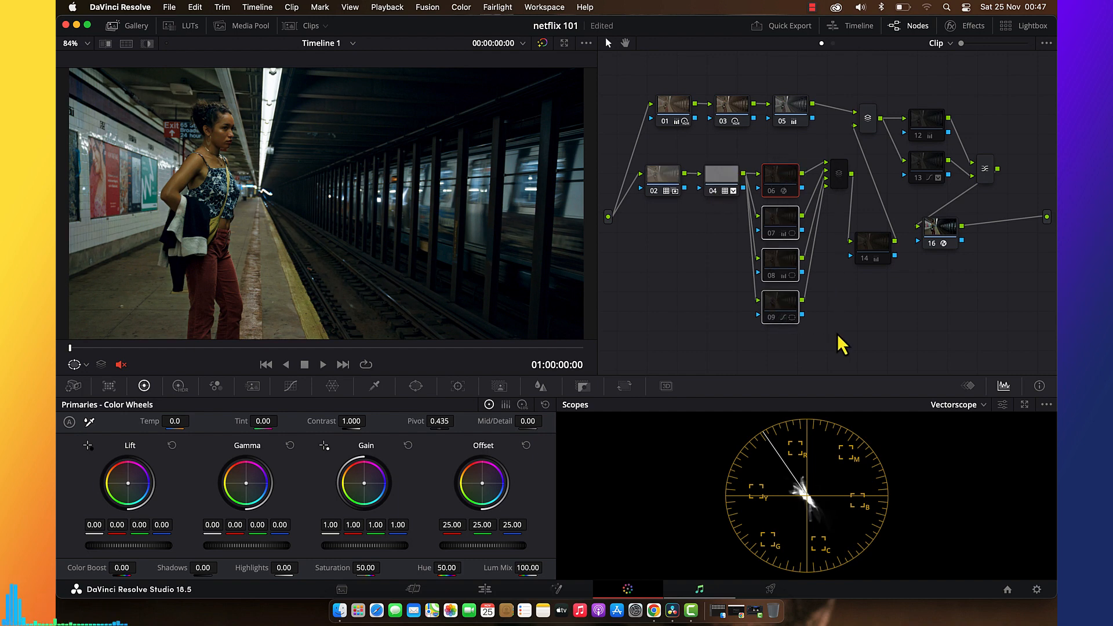
key("ctrl+d")
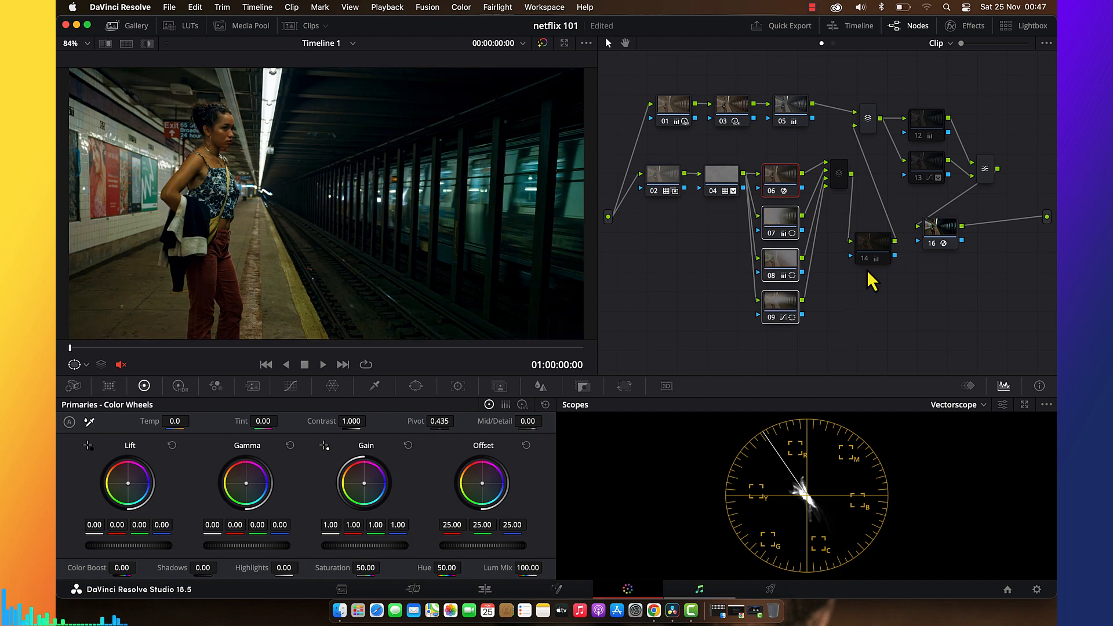
left_click(862, 259)
left_click_drag(921, 91, 924, 174)
key("ctrl+d")
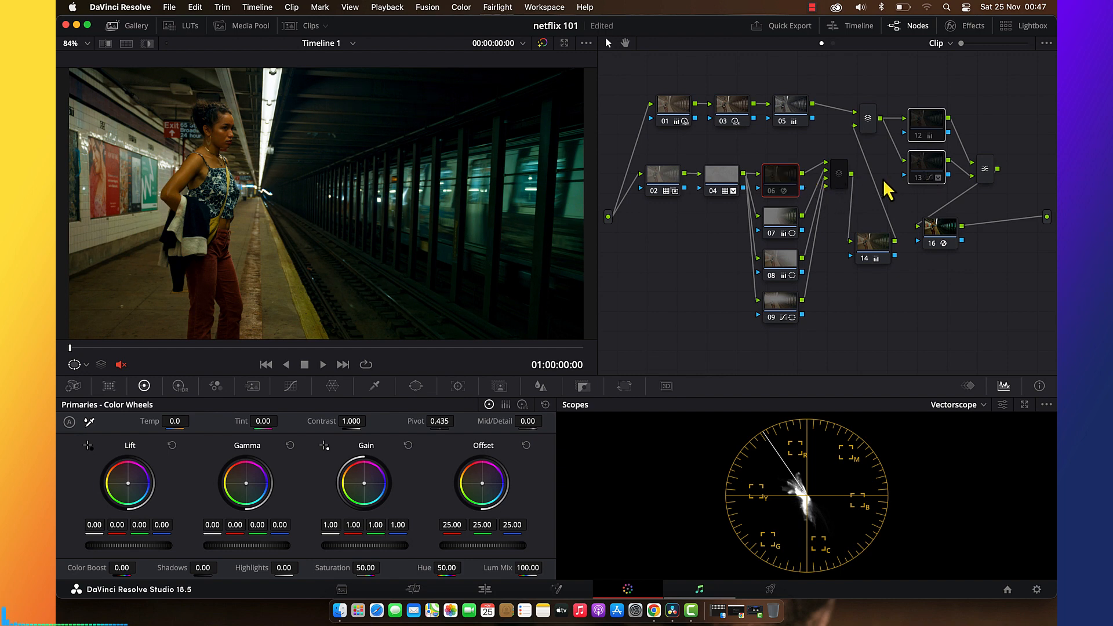
left_click(789, 197)
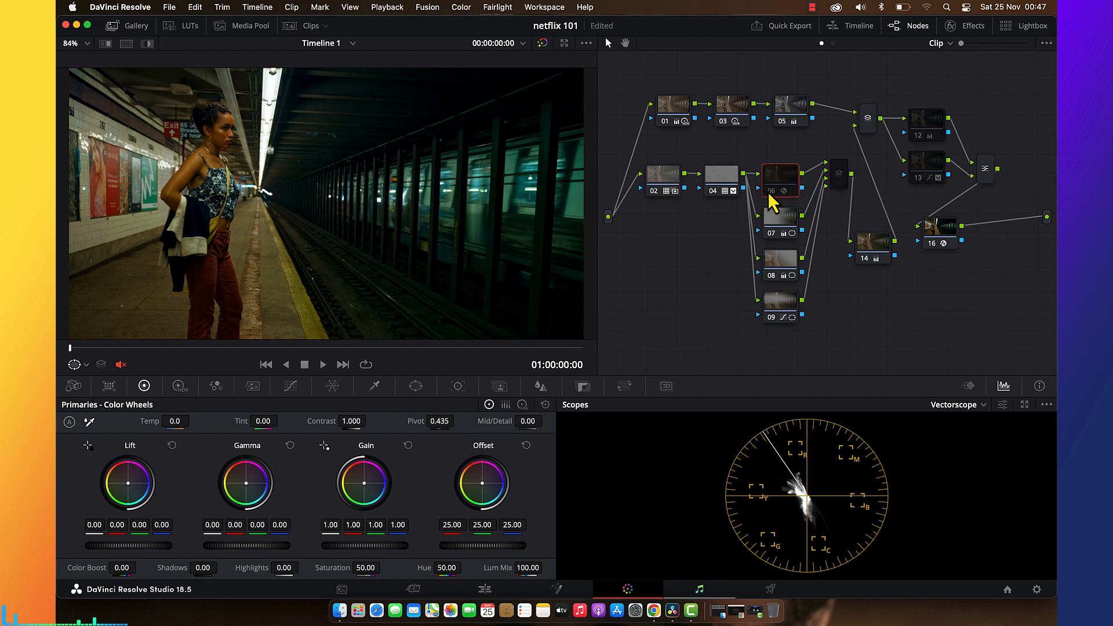
key("ctrl+d")
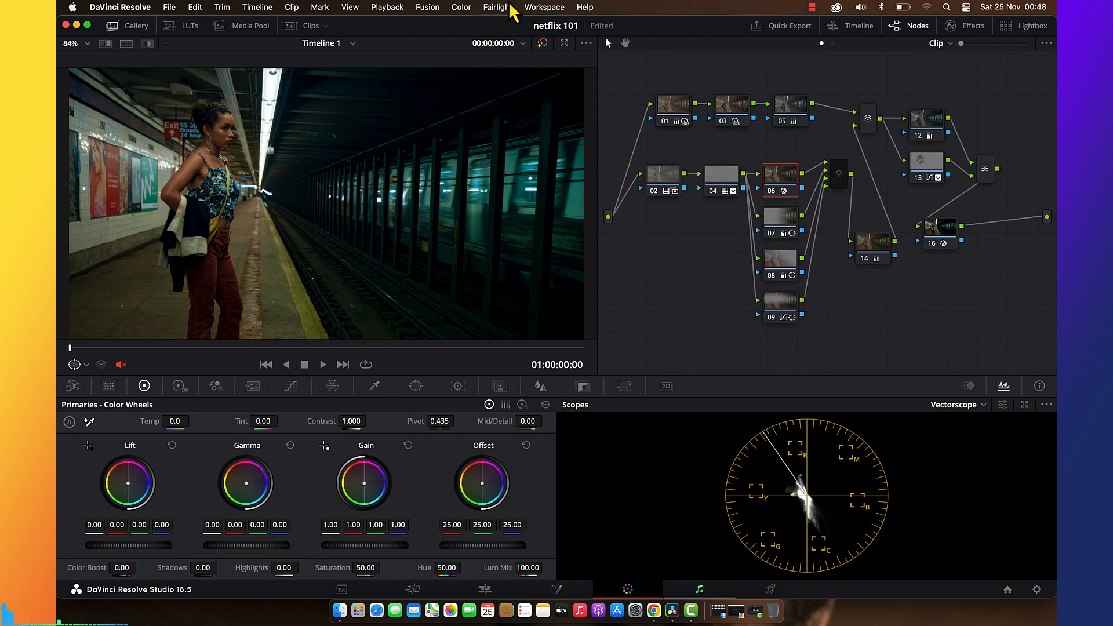
Show the clip thumbnails, select clip 02, and move its playhead to 01:00:04:20.
left_click(297, 25)
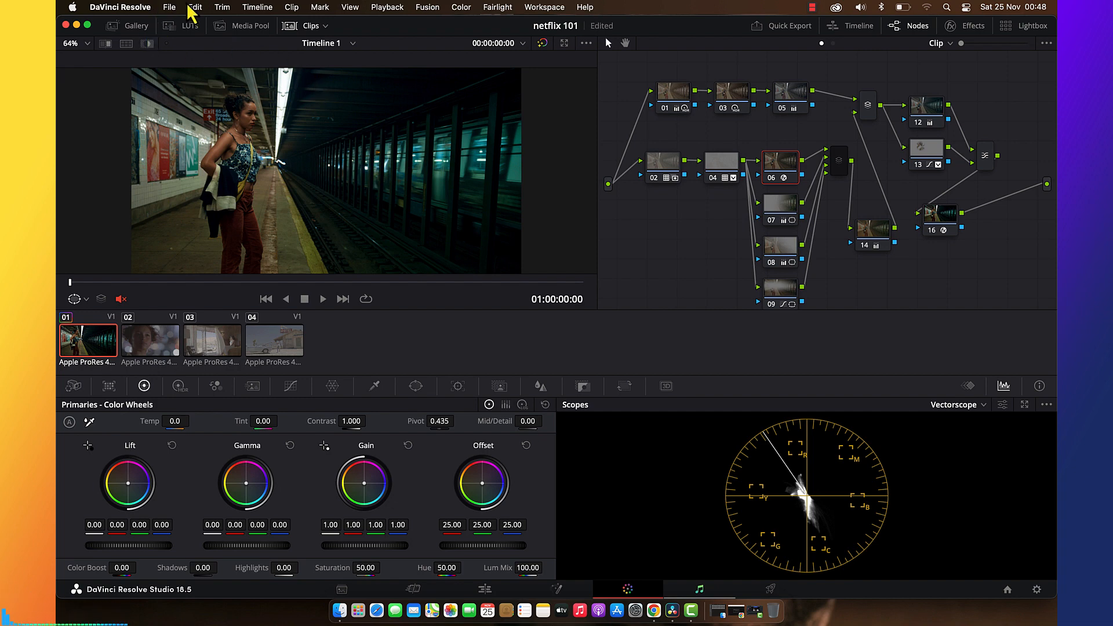
left_click(812, 8)
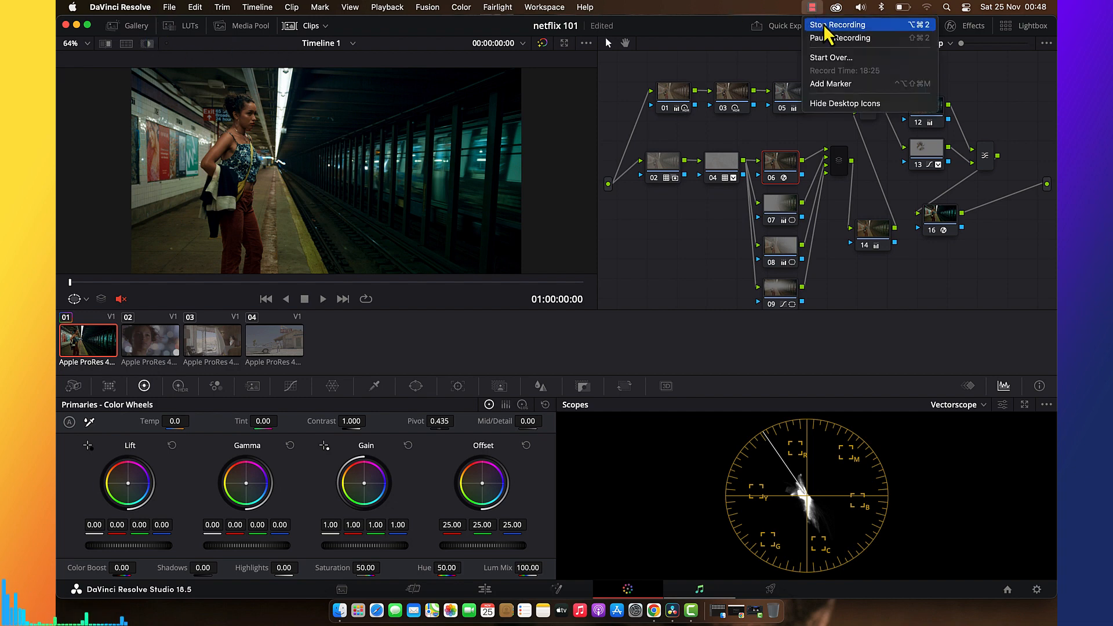
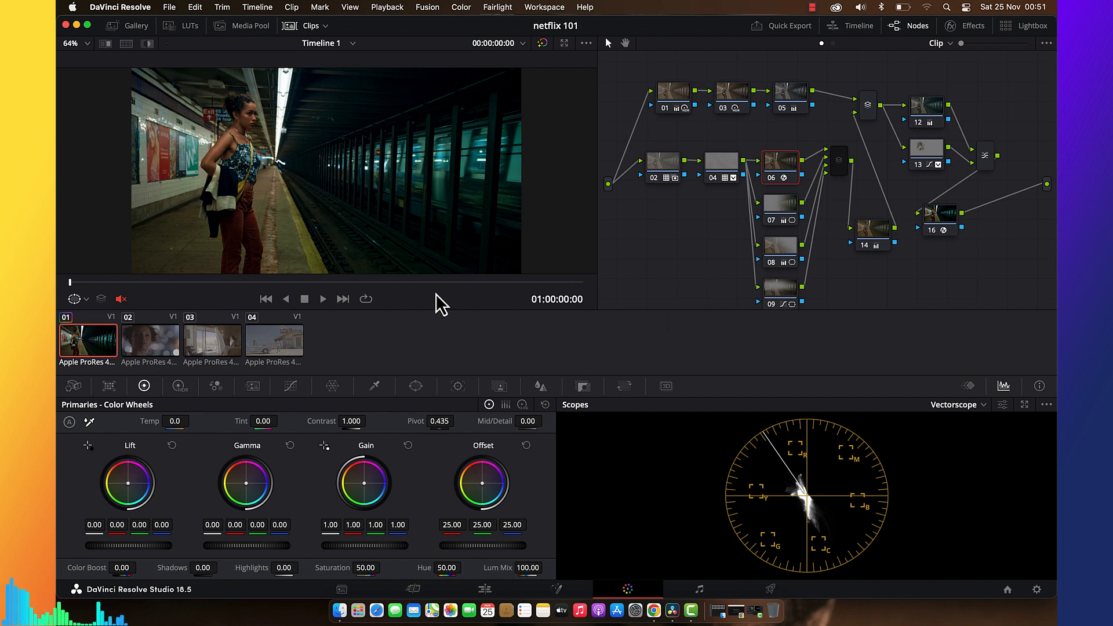
left_click(145, 349)
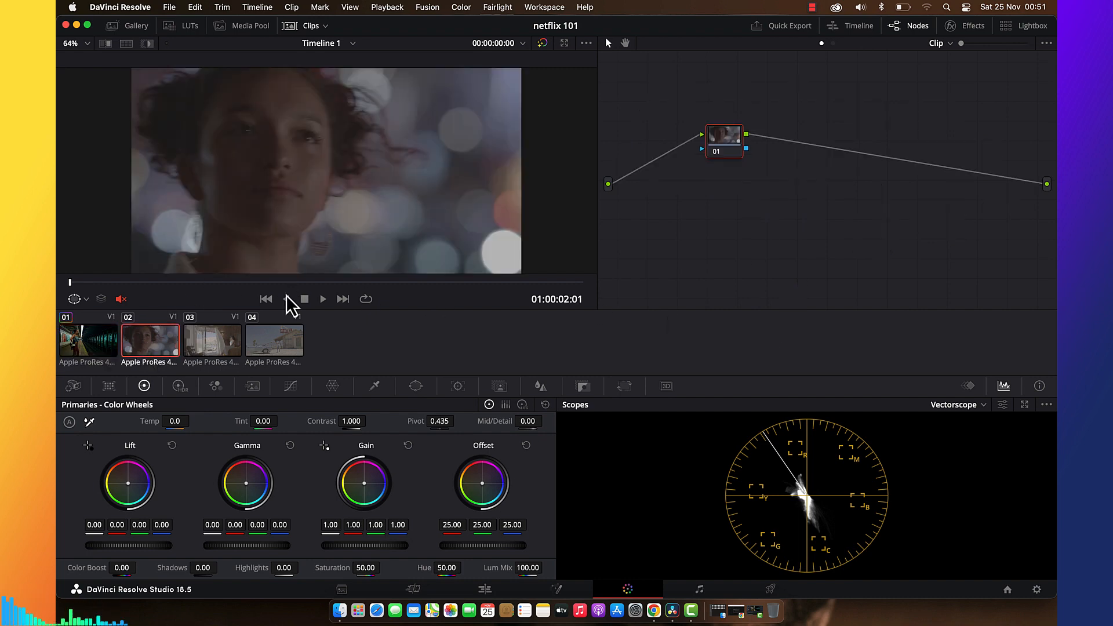
left_click(451, 283)
left_click(495, 284)
left_click(529, 283)
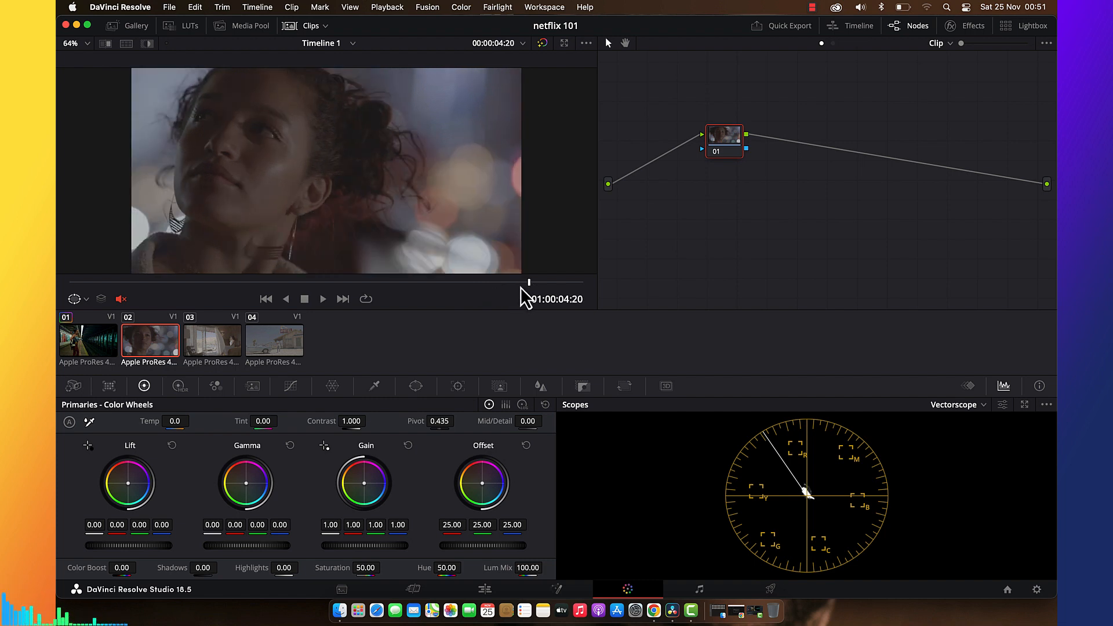
Apply clip 01's grade to clip 02 and hide the clip thumbnails.
right_click(89, 336)
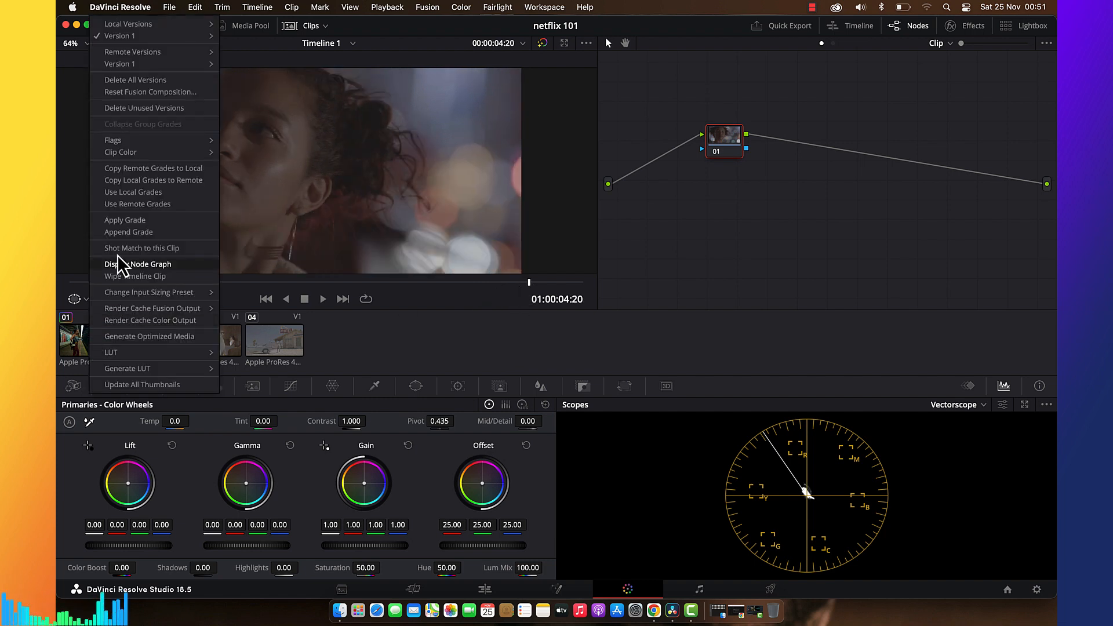
left_click(127, 223)
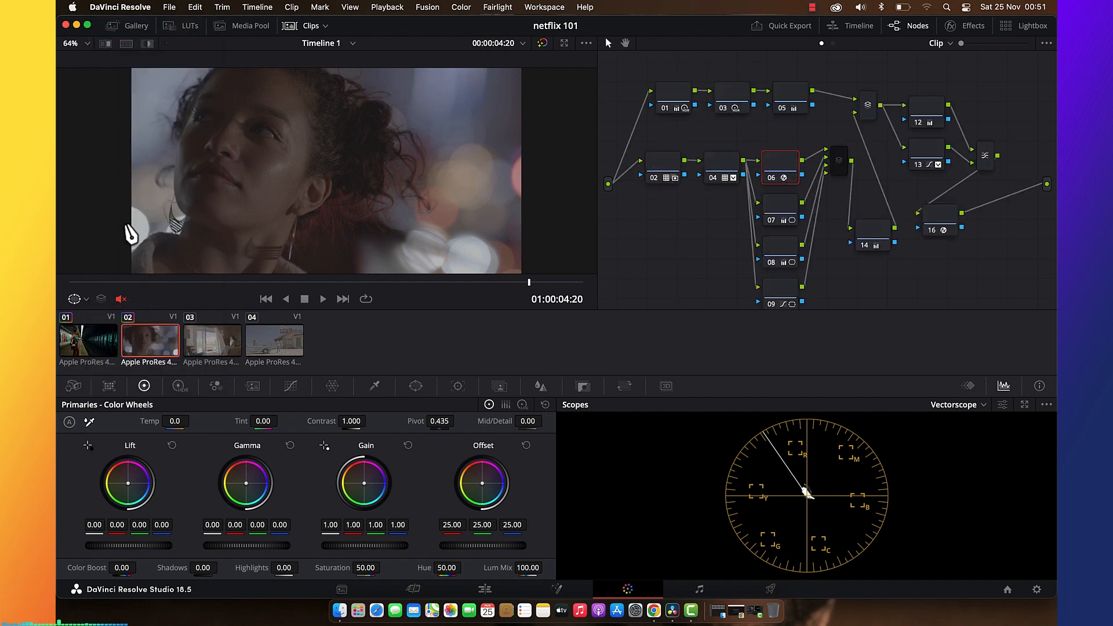
left_click(289, 29)
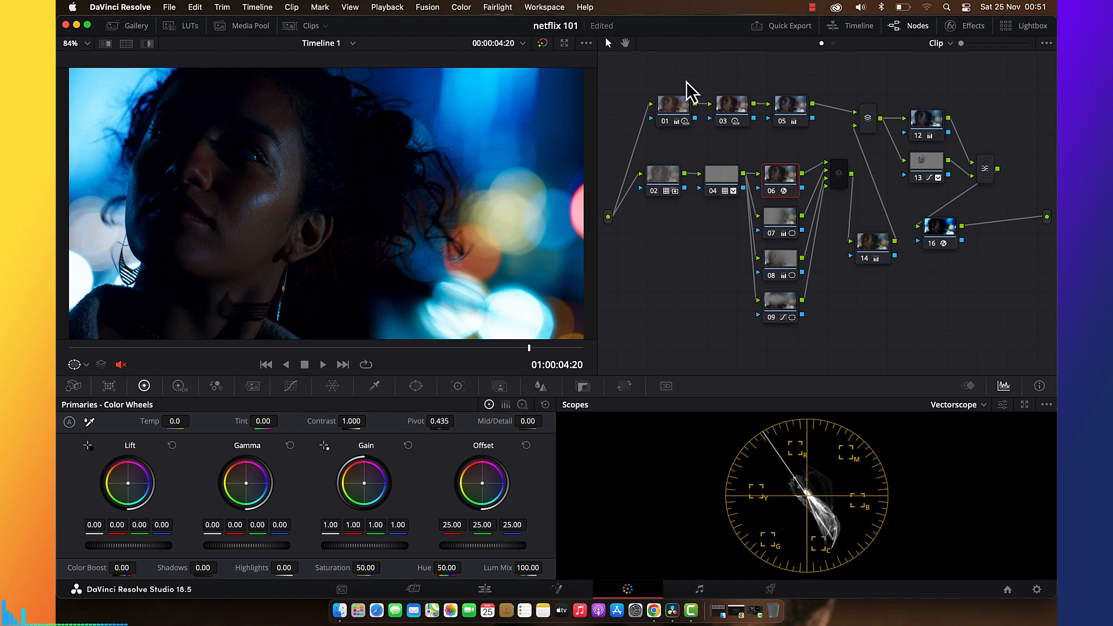
Disable every node on clip 02, and re-enable only color space node 16 and node 03.
key("alt+d")
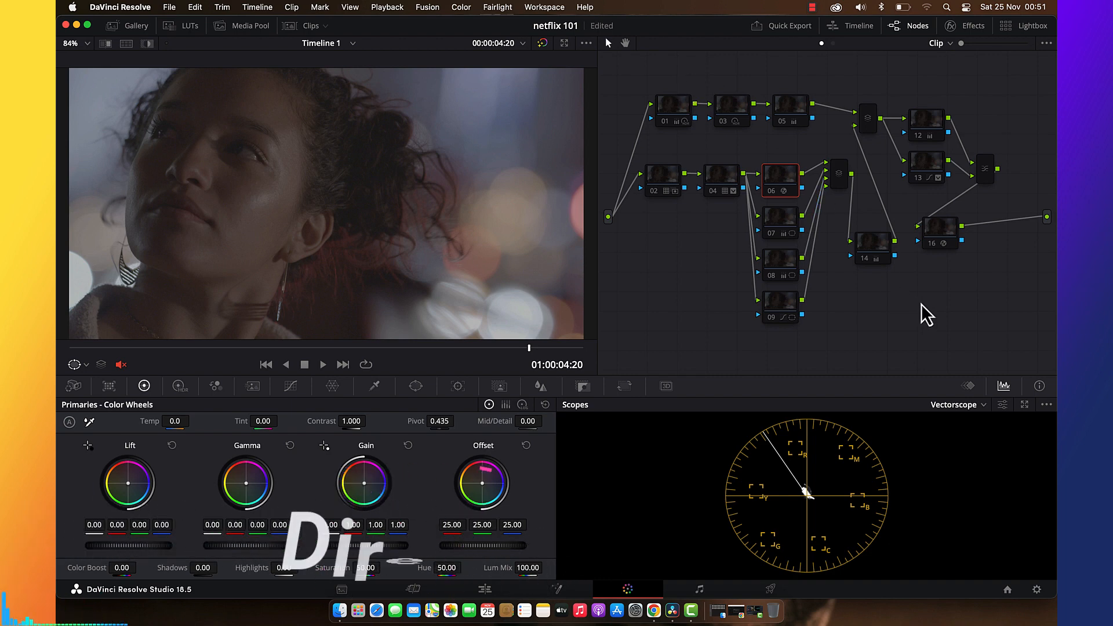
left_click(938, 231)
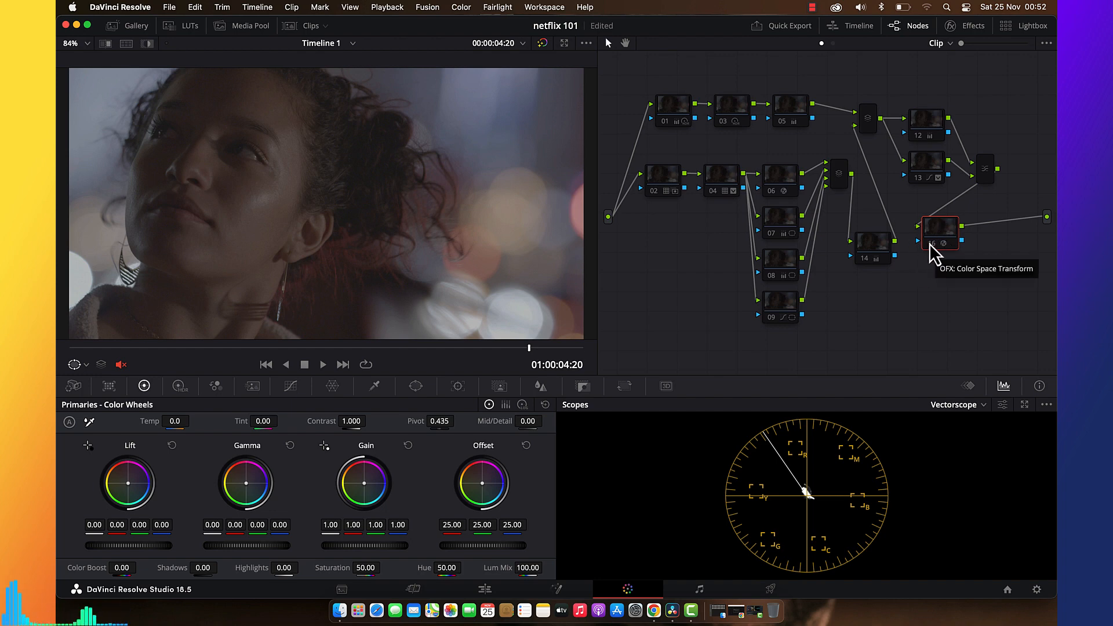
left_click(930, 243)
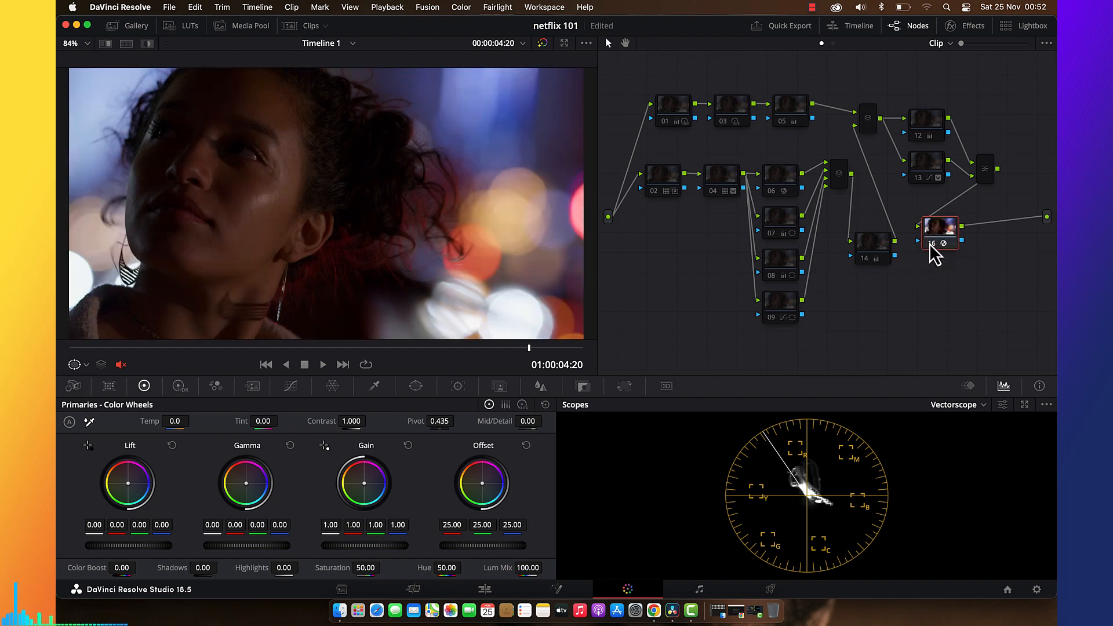
left_click(725, 123)
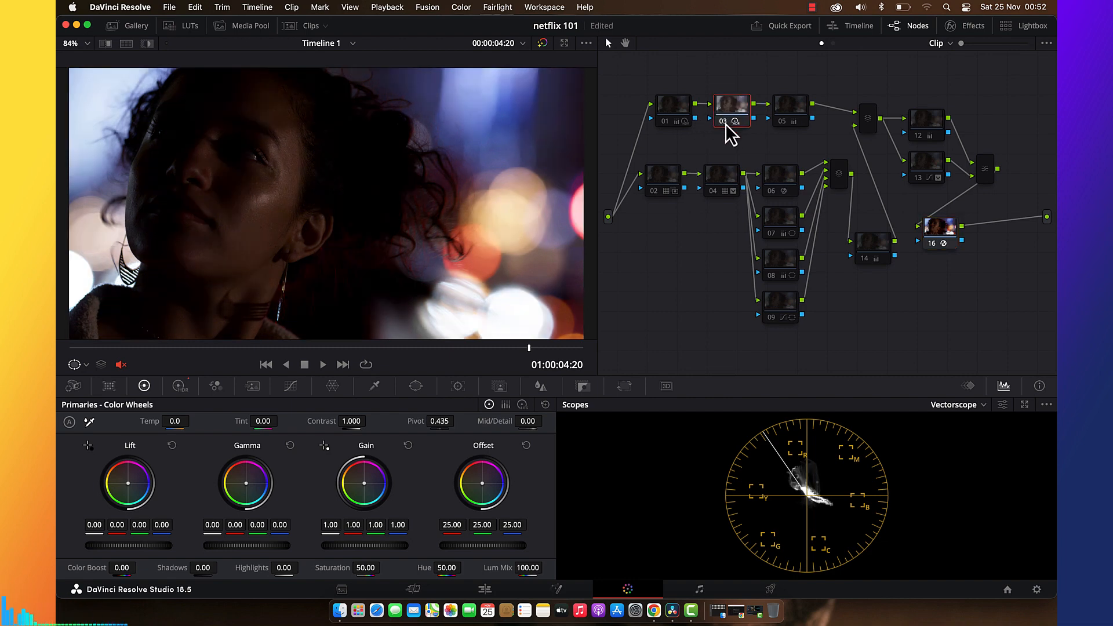
Reset the grade of node 01 on clip 02 and raise its primaries Shadows to 86.00.
left_click(670, 110)
right_click(671, 109)
left_click(694, 121)
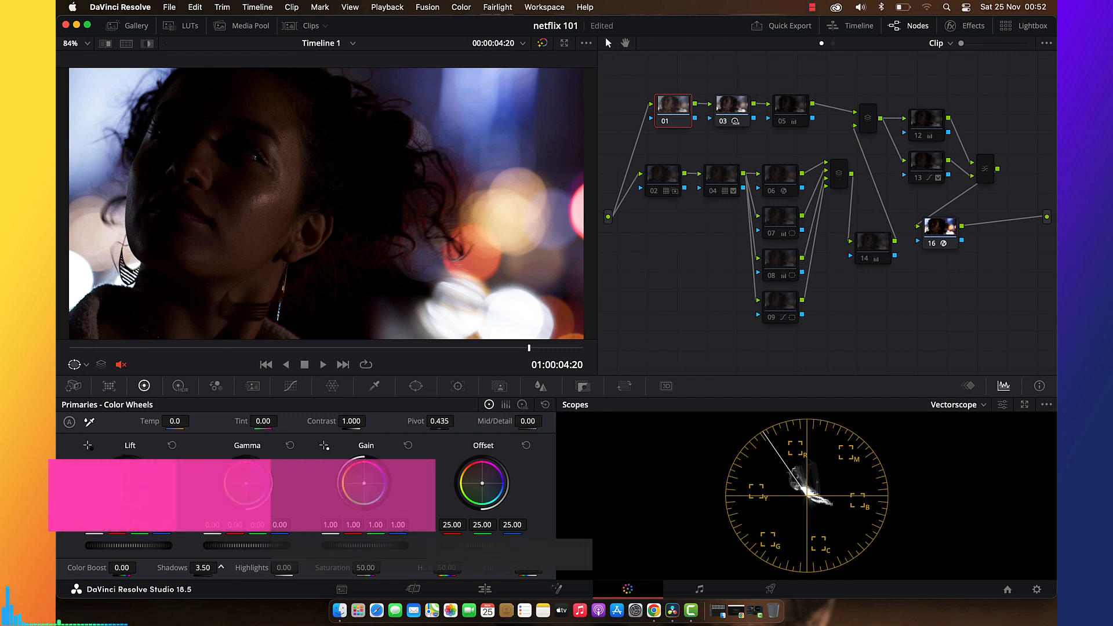
left_click_drag(203, 569, 243, 569)
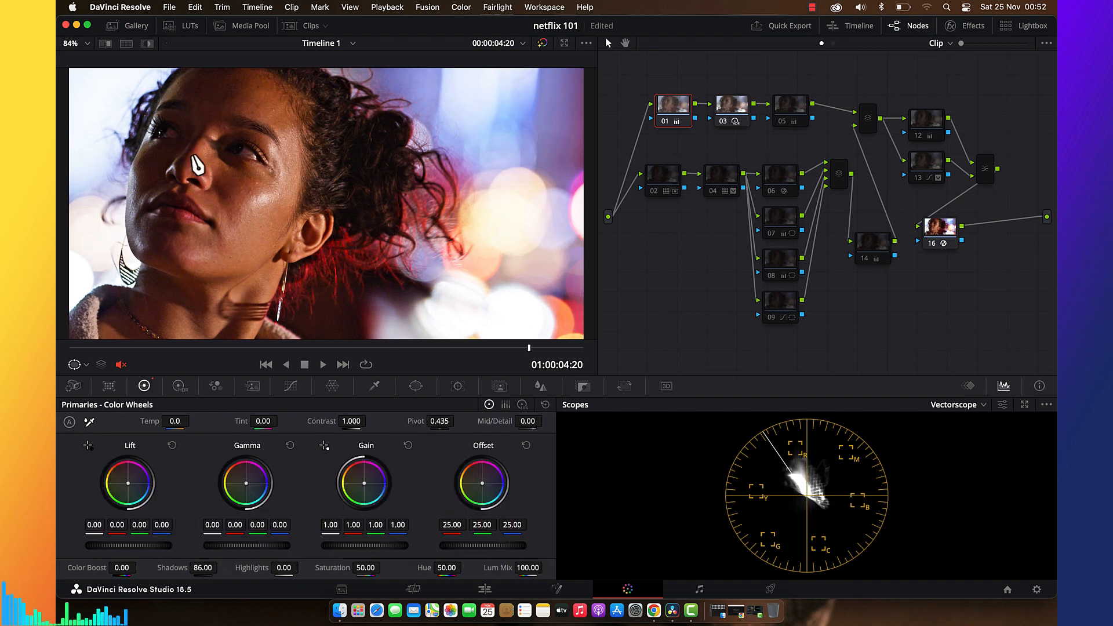
Open the High Dynamic Range color wheels for node 01.
left_click(181, 388)
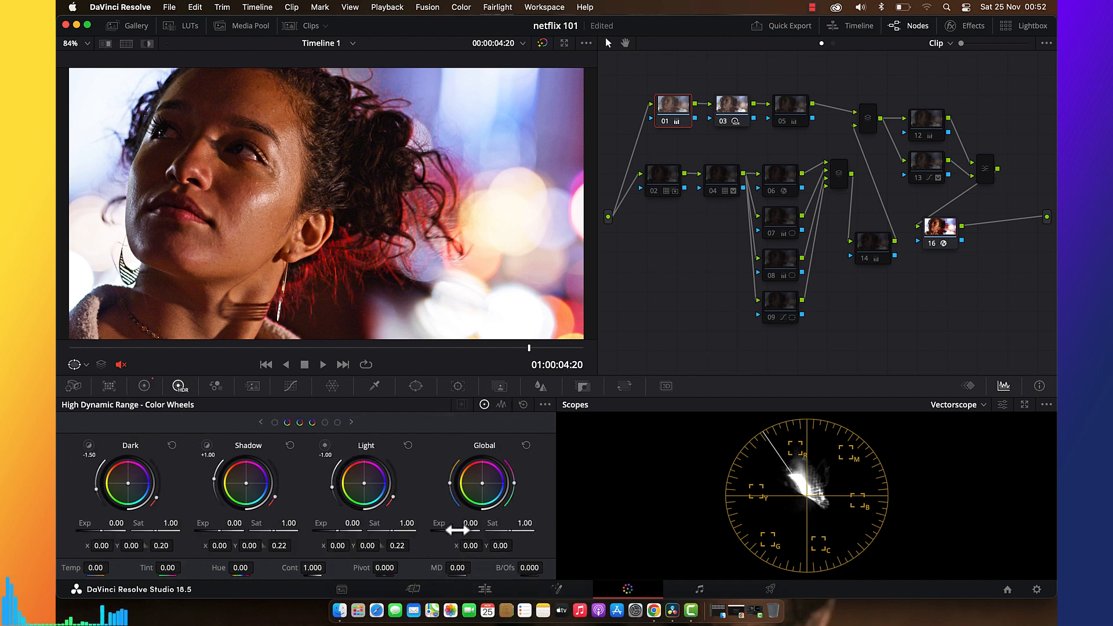
Lower node 01's HDR exposure to -0.15 for Global and -0.34 for Light using the Waveform scope, and compare with the node bypassed.
left_click_drag(439, 528, 430, 529)
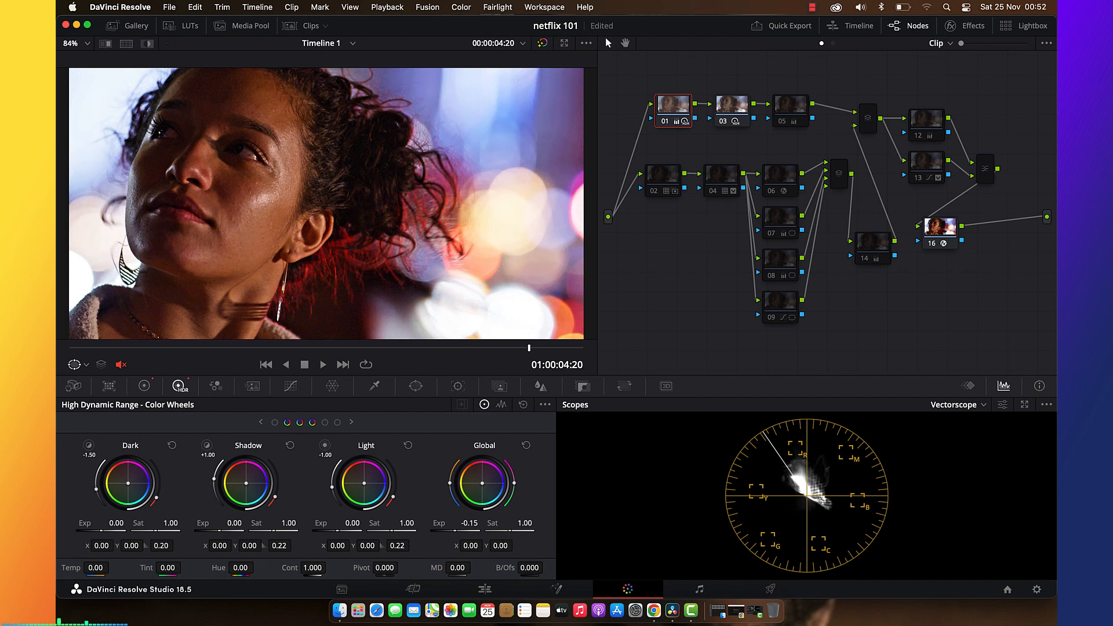
left_click_drag(340, 531, 346, 531)
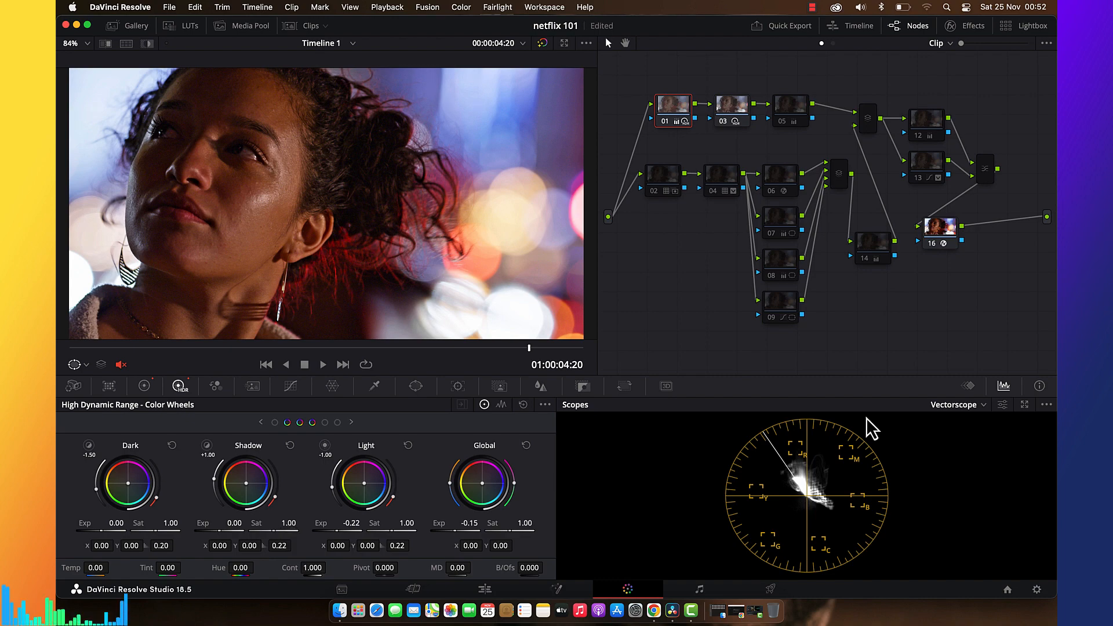
left_click(957, 405)
left_click(961, 434)
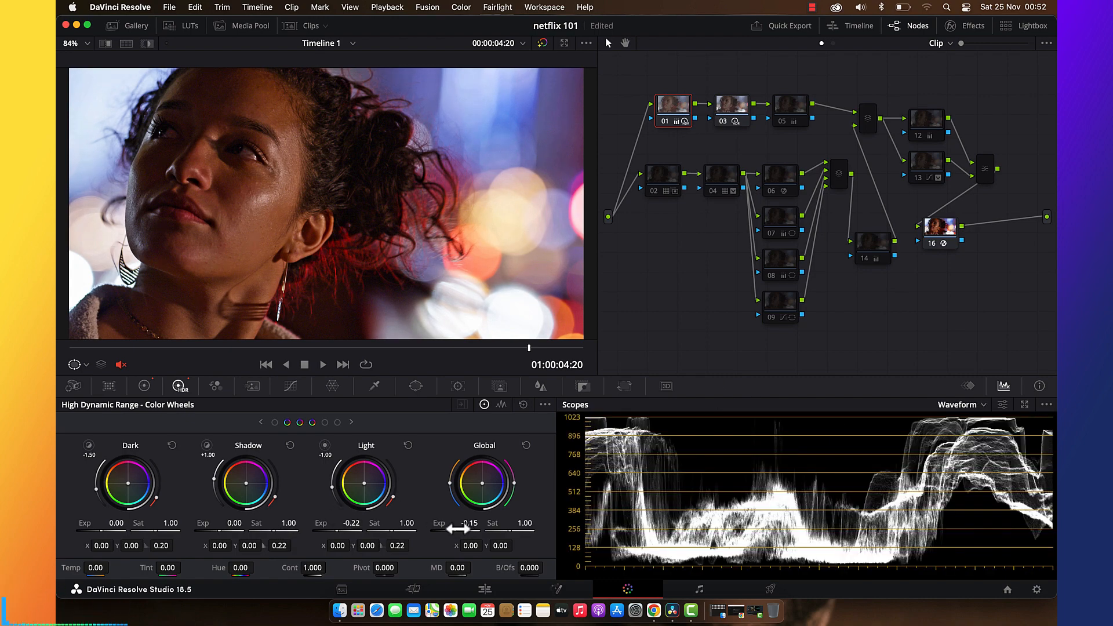
left_click_drag(339, 526, 338, 526)
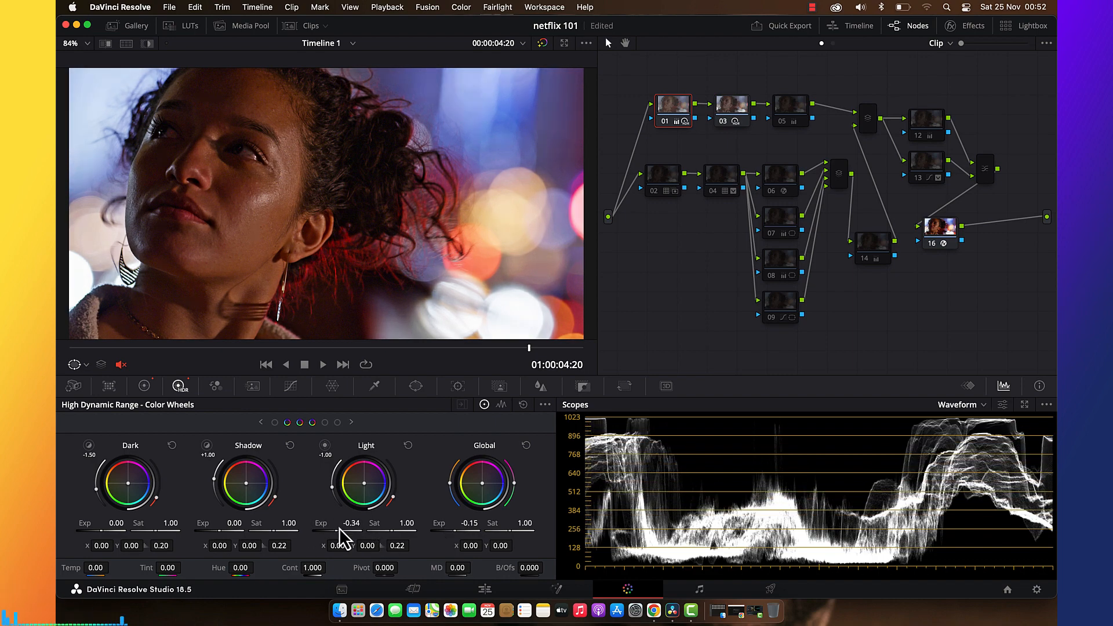
left_click(665, 120)
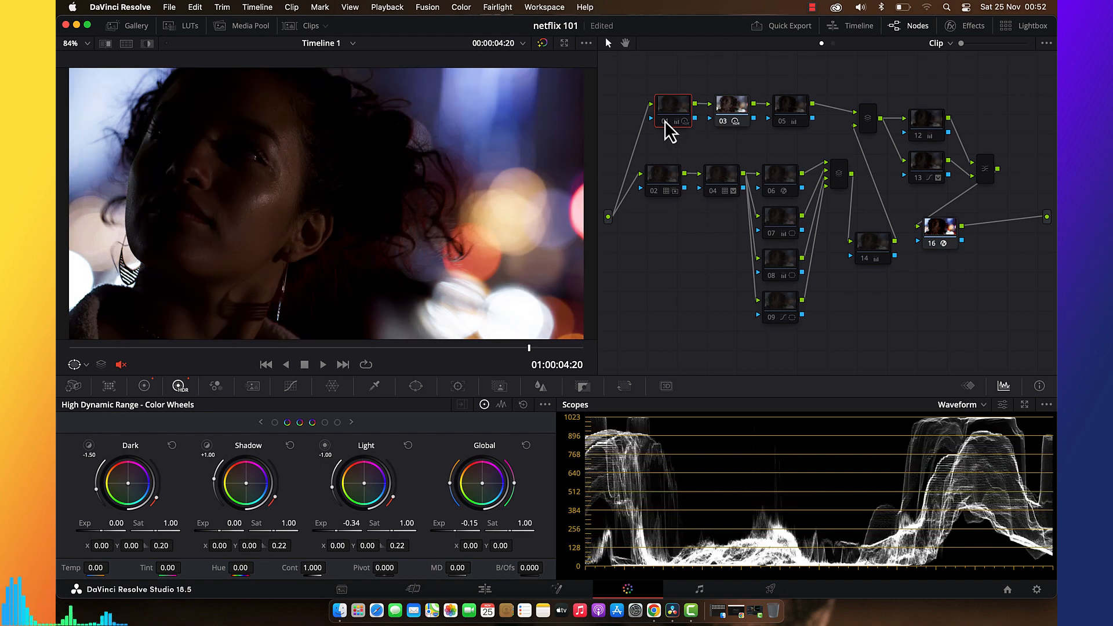
left_click(665, 121)
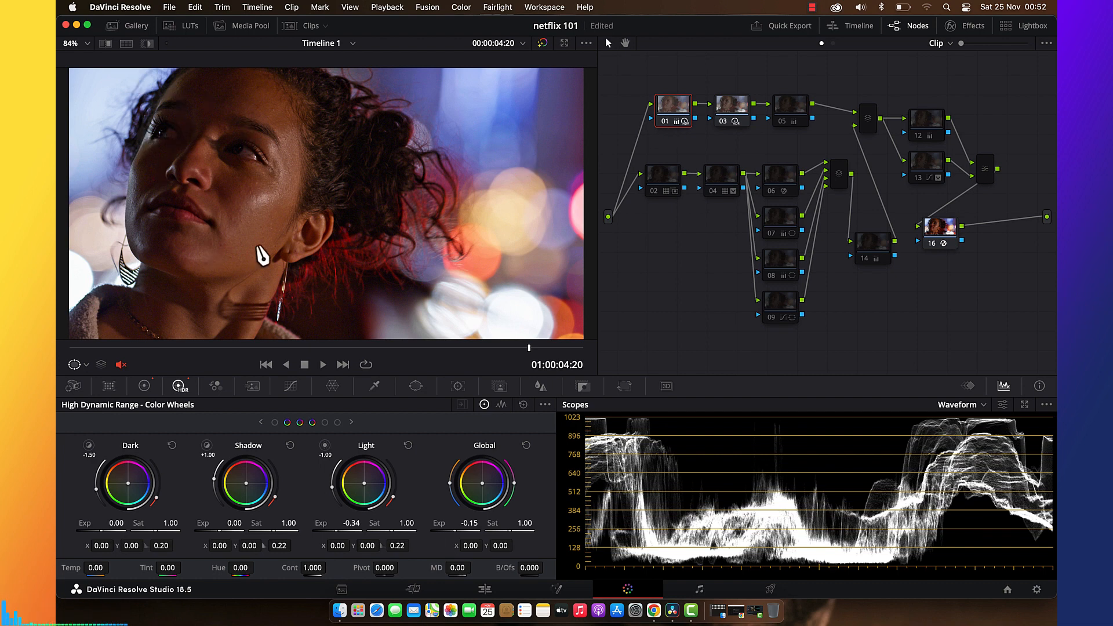
Reset the grade on node 05 and switch the scope to Vectorscope.
left_click(798, 109)
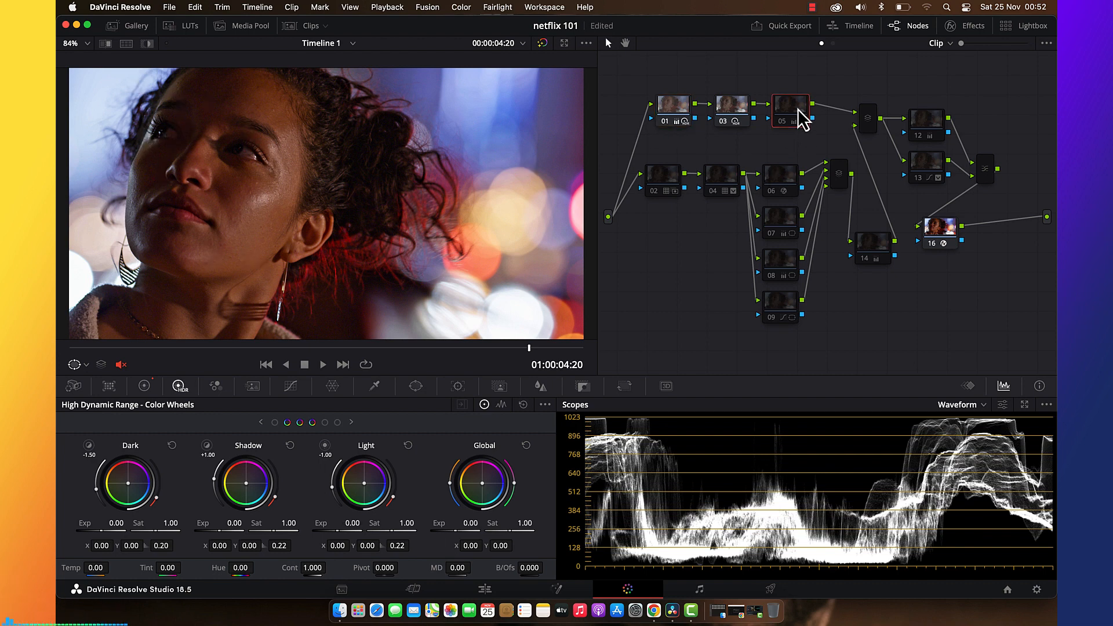
right_click(796, 109)
left_click(806, 118)
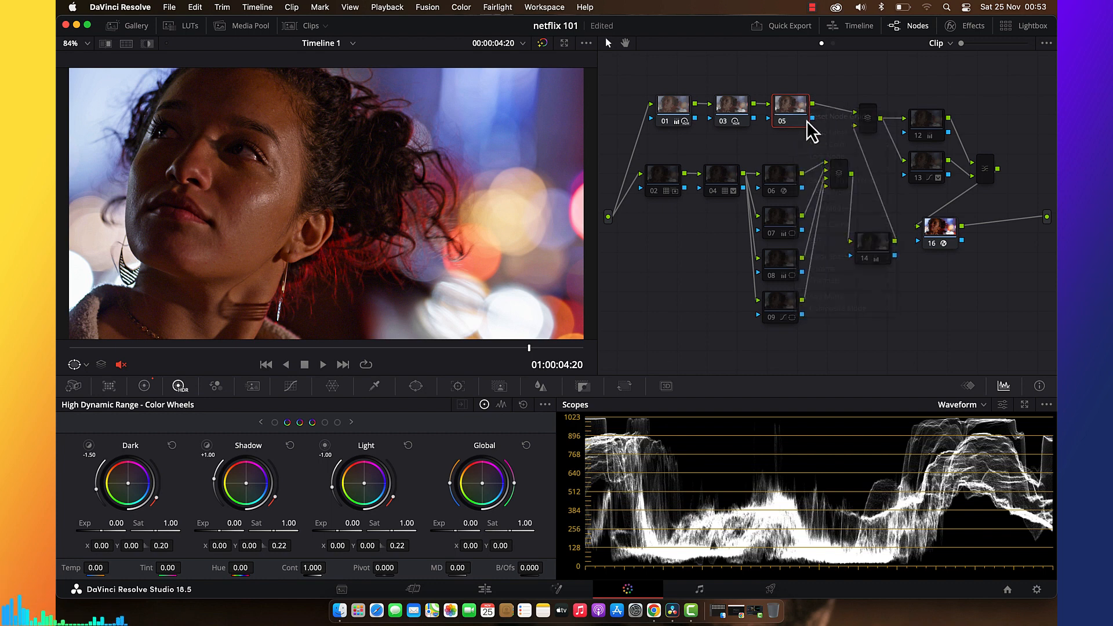
left_click(957, 406)
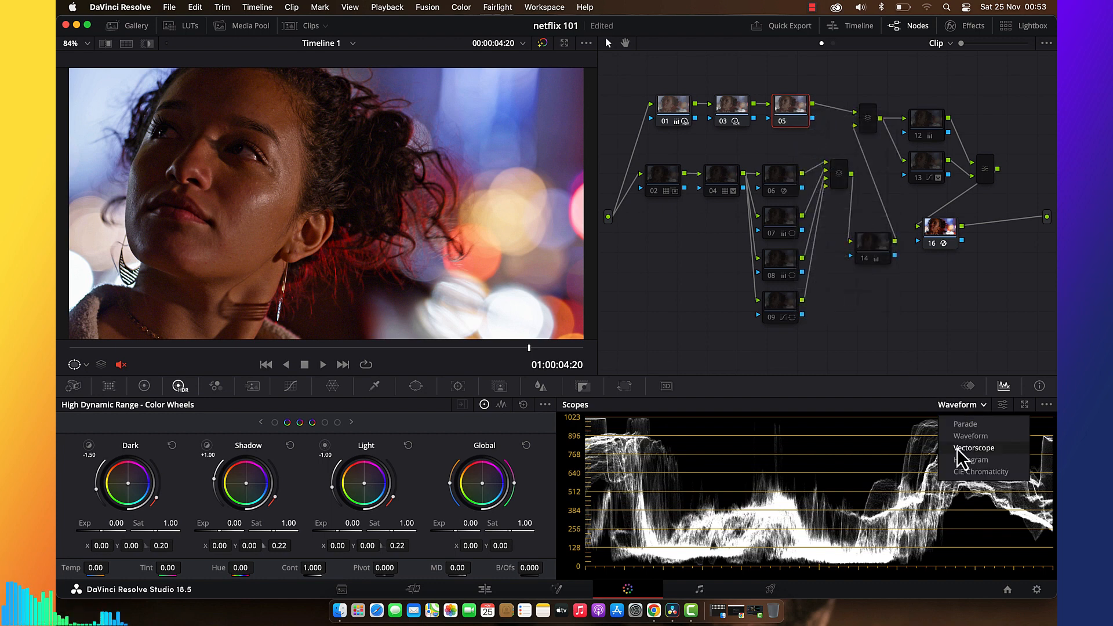
left_click(958, 453)
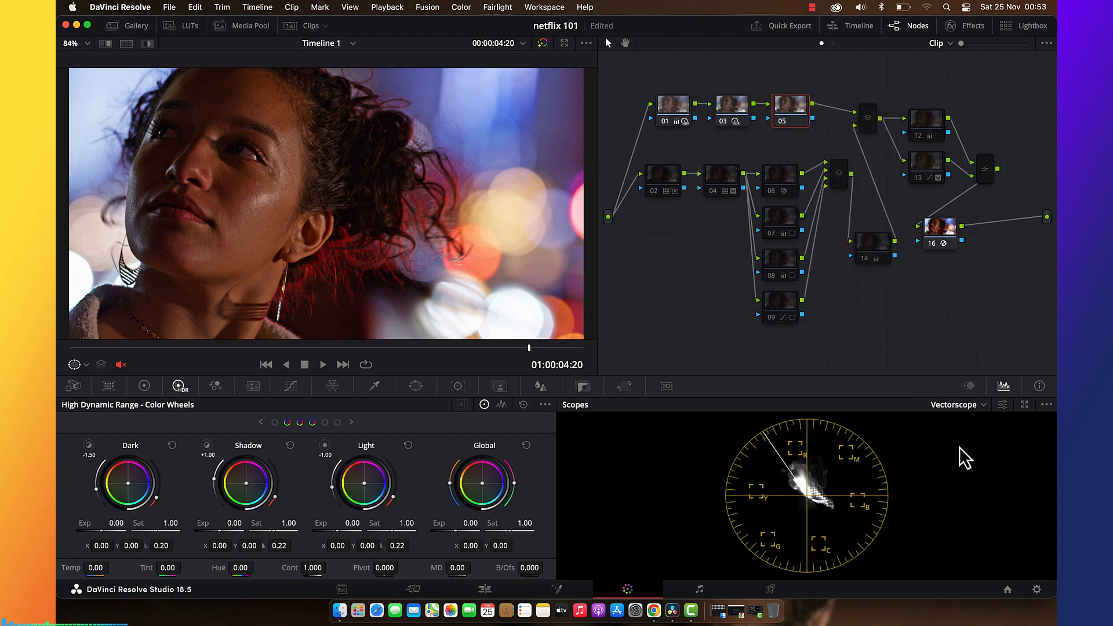
Shift node 05's Offset balance toward teal at 21.62 red, 25.24 green and 23.55 blue, compare with the node bypassed, and save the project.
left_click(143, 386)
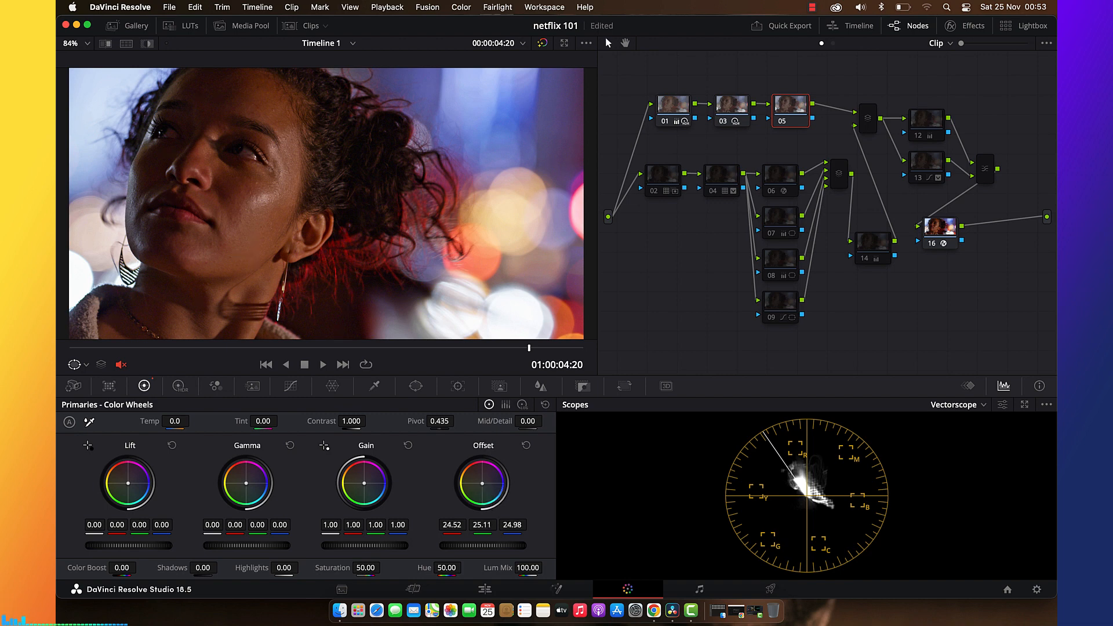
left_click_drag(482, 483, 482, 484)
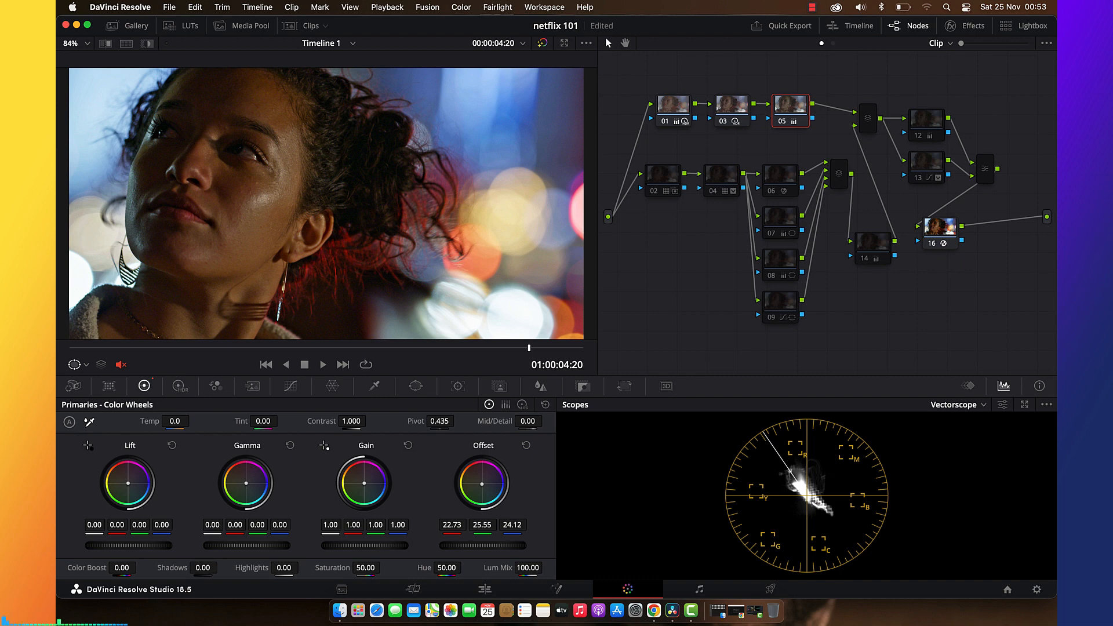
left_click_drag(482, 484, 482, 484)
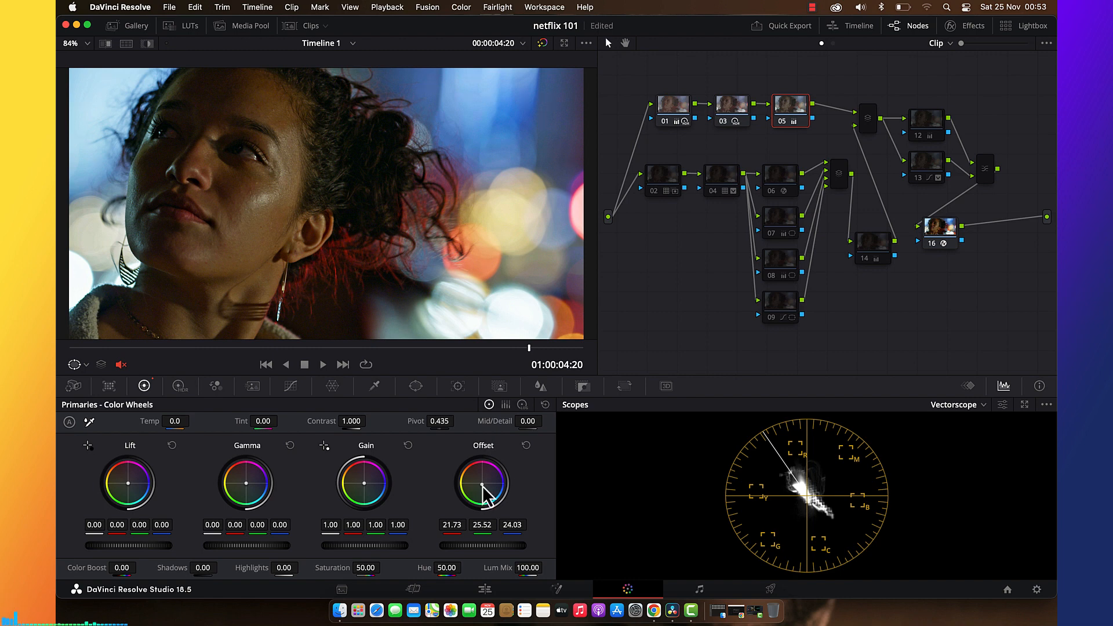
key("ctrl+d")
key("ctrl+d")
key("ctrl+d")
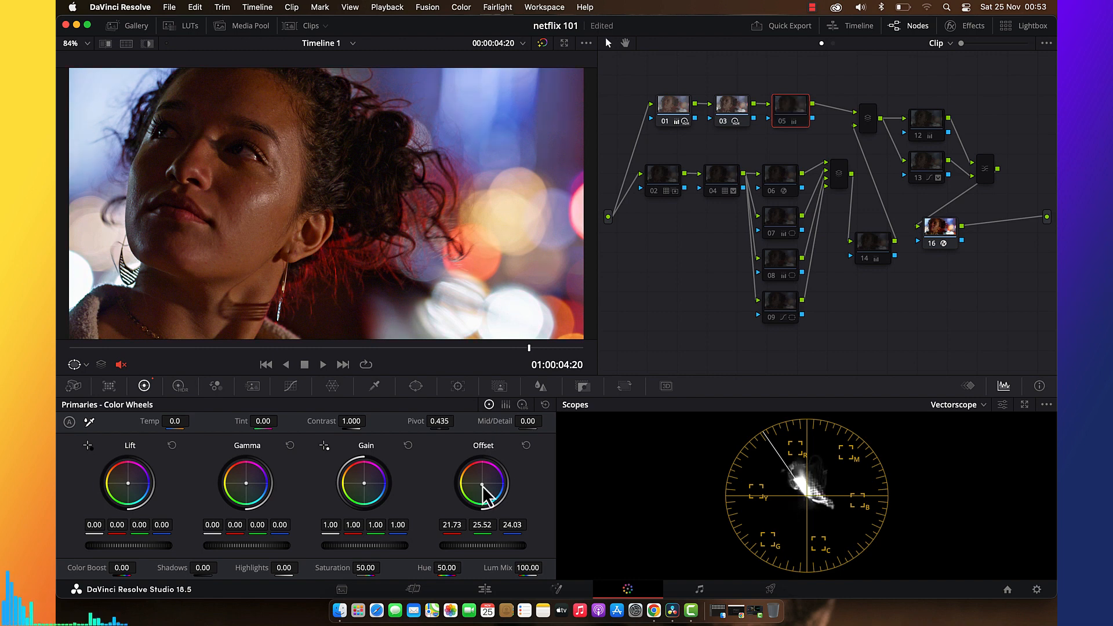
key("ctrl+d")
key("ctrl+s")
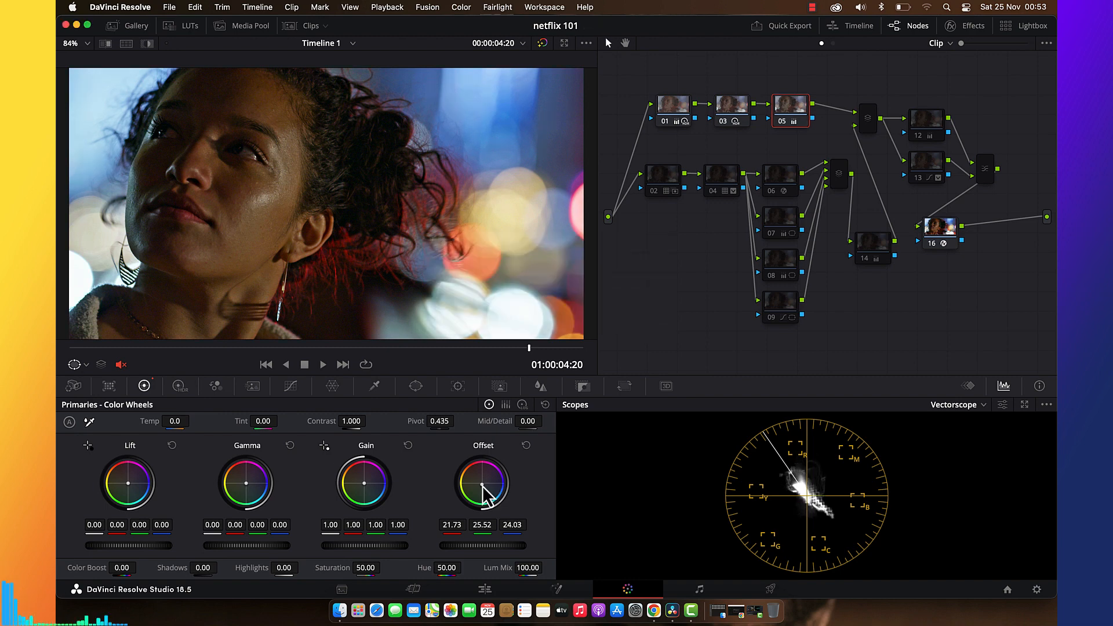
left_click_drag(481, 484, 482, 485)
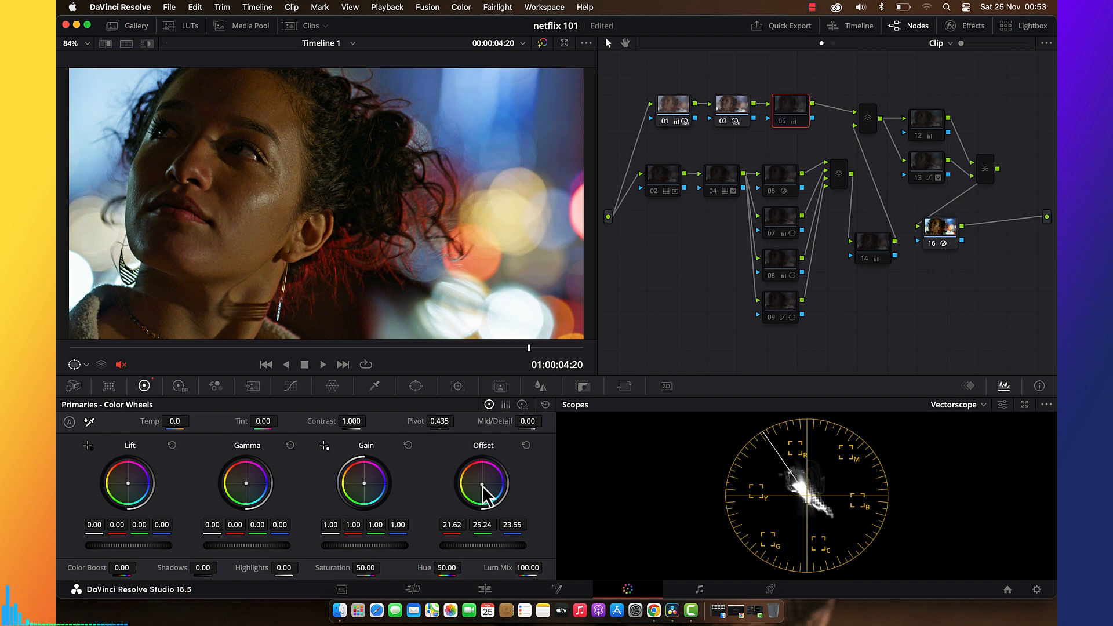
key("super+s")
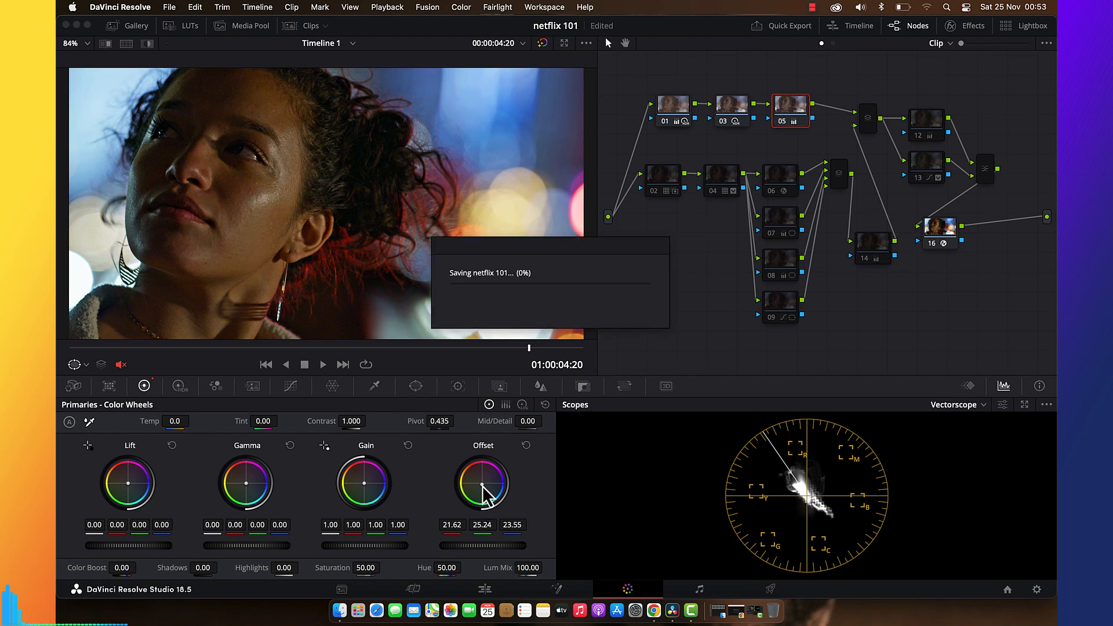
Enable node 02 to apply its part of the look, and reselect node 05.
left_click(667, 183)
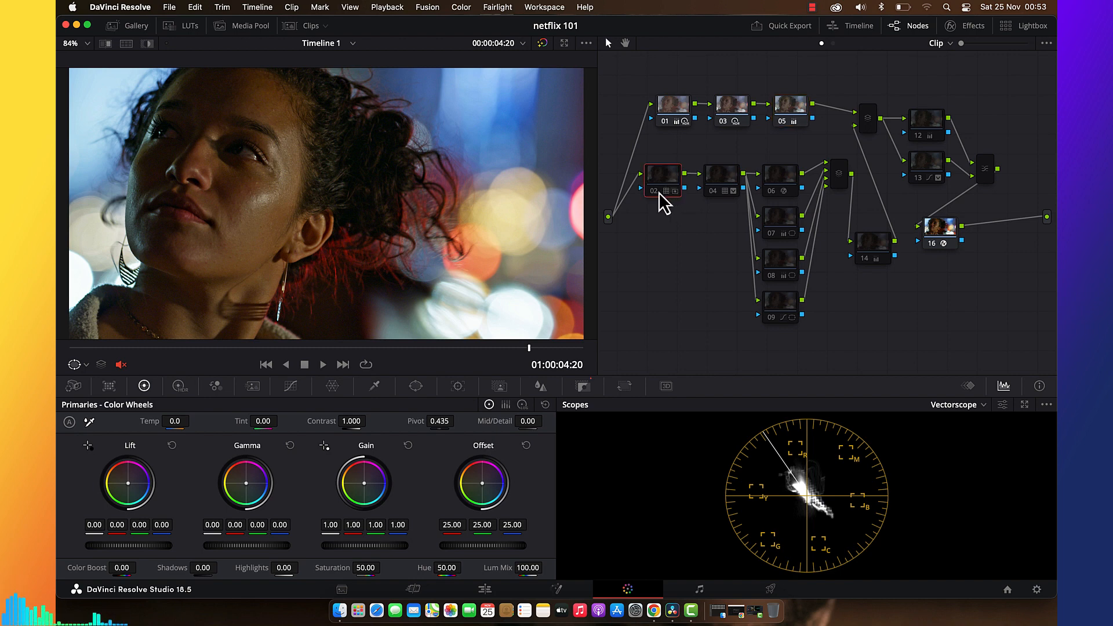
left_click(656, 191)
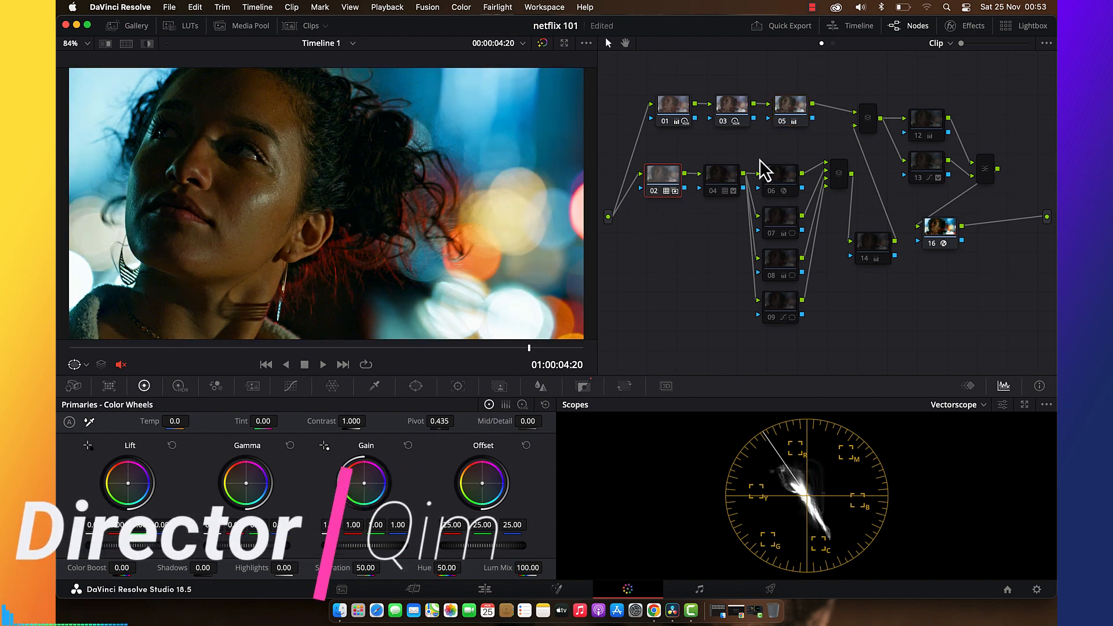
left_click(792, 116)
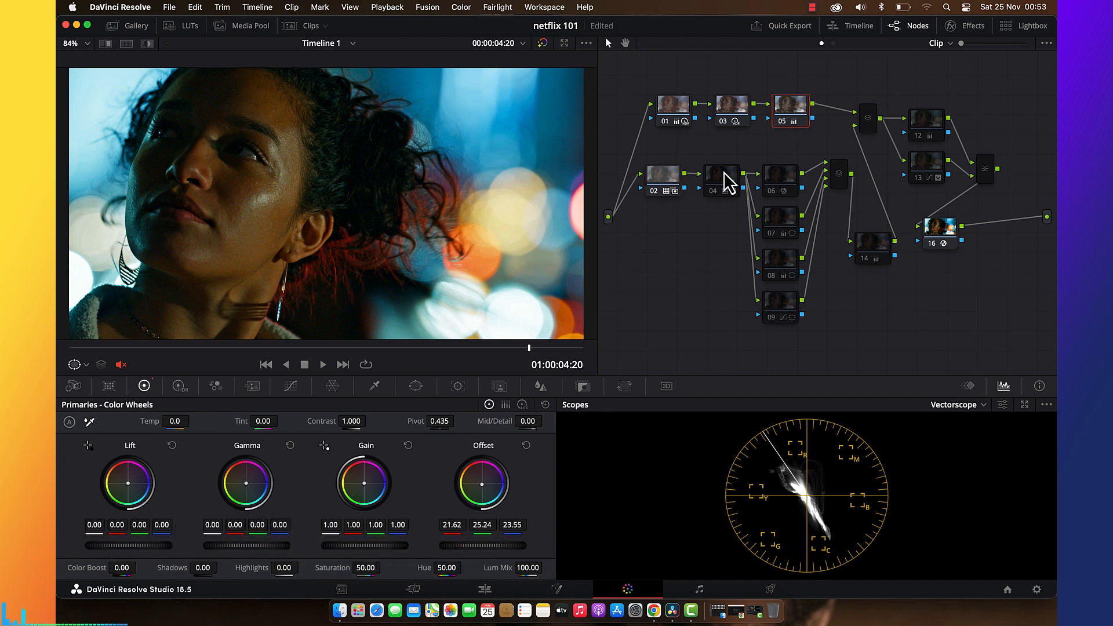
Enable node 04 and resample its HSL qualifier from the woman's cheek with the highlight view on, then turn the highlight off.
left_click(718, 185)
left_click(148, 44)
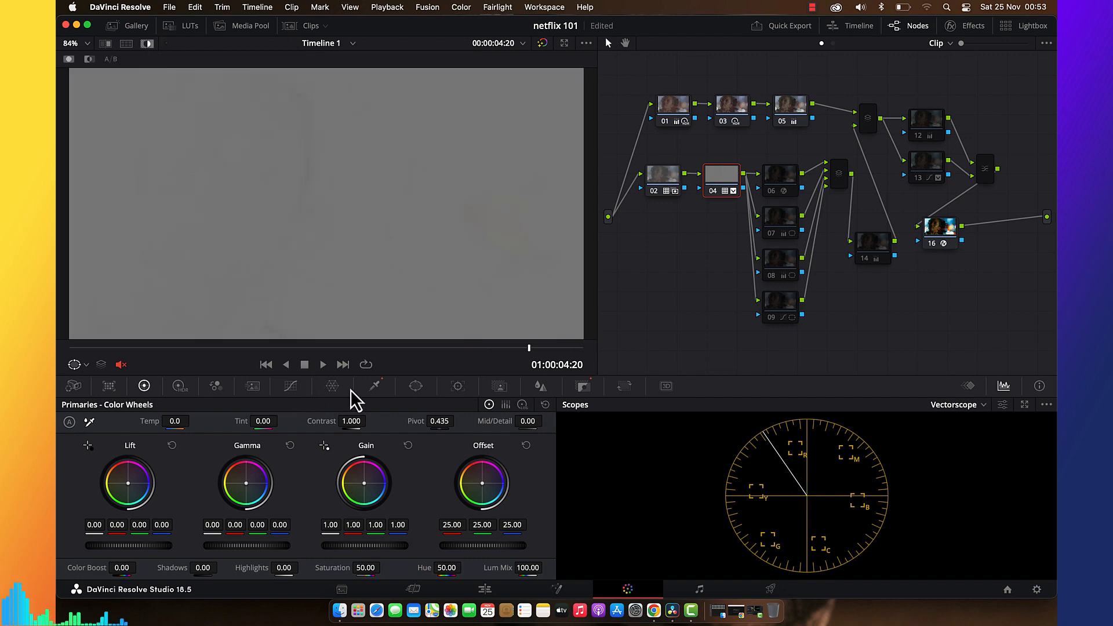
left_click(375, 386)
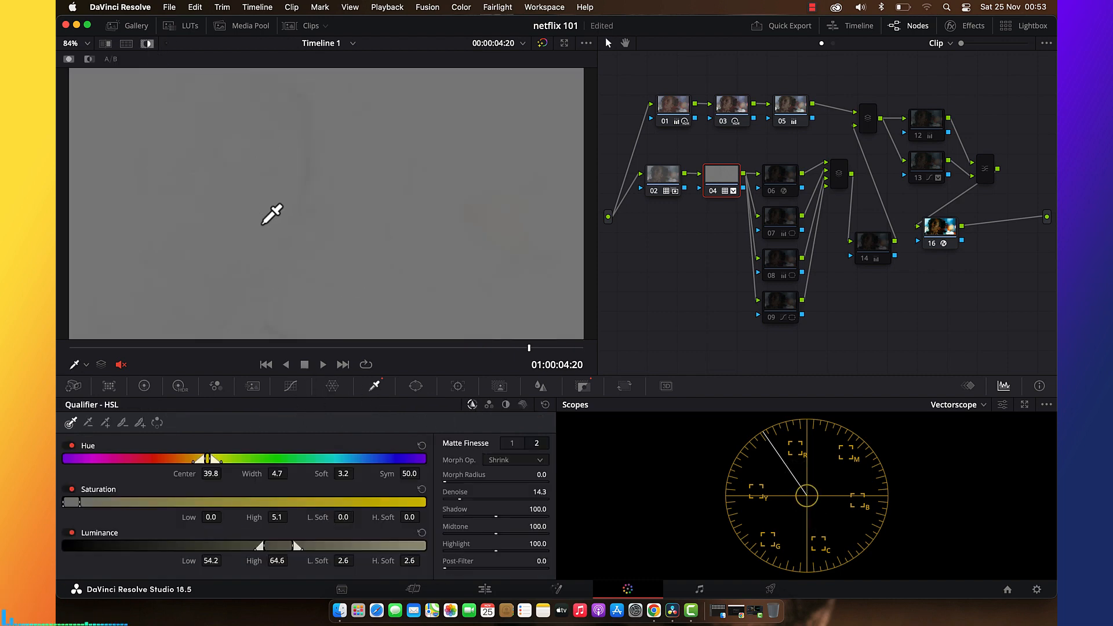
left_click(264, 223)
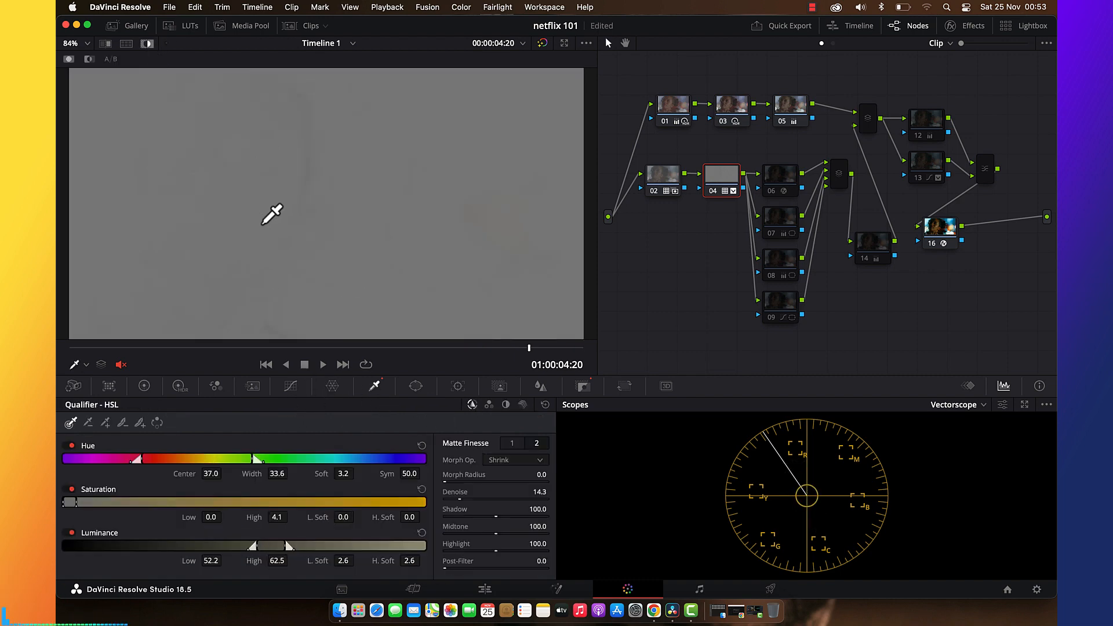
left_click(148, 44)
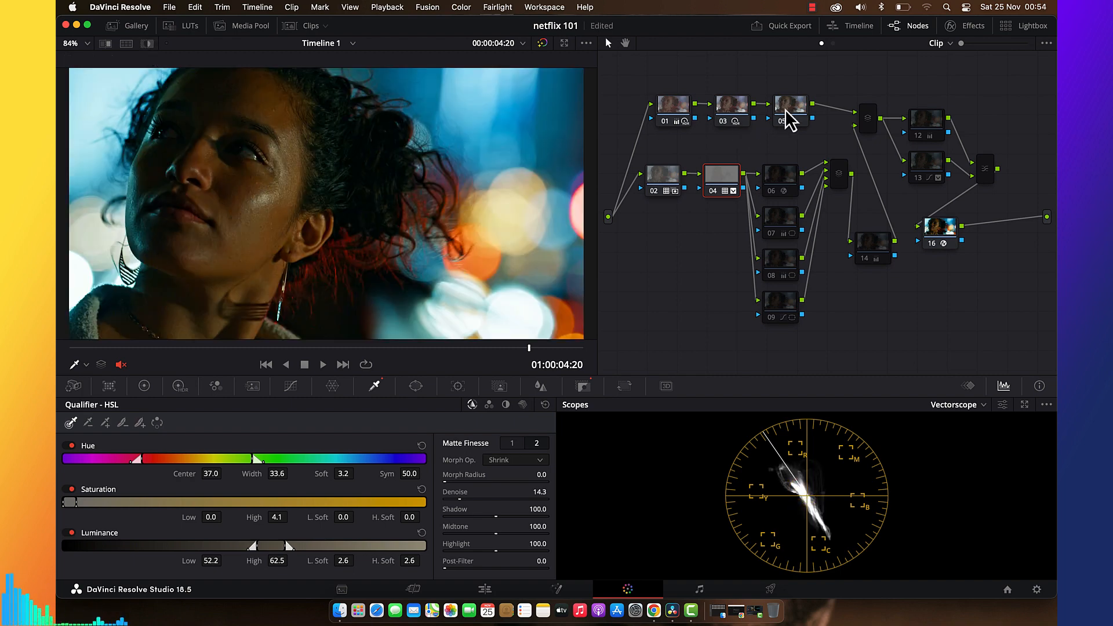
Fine-tune the Offset color balance on node 05 with the primaries color wheels.
left_click(787, 110)
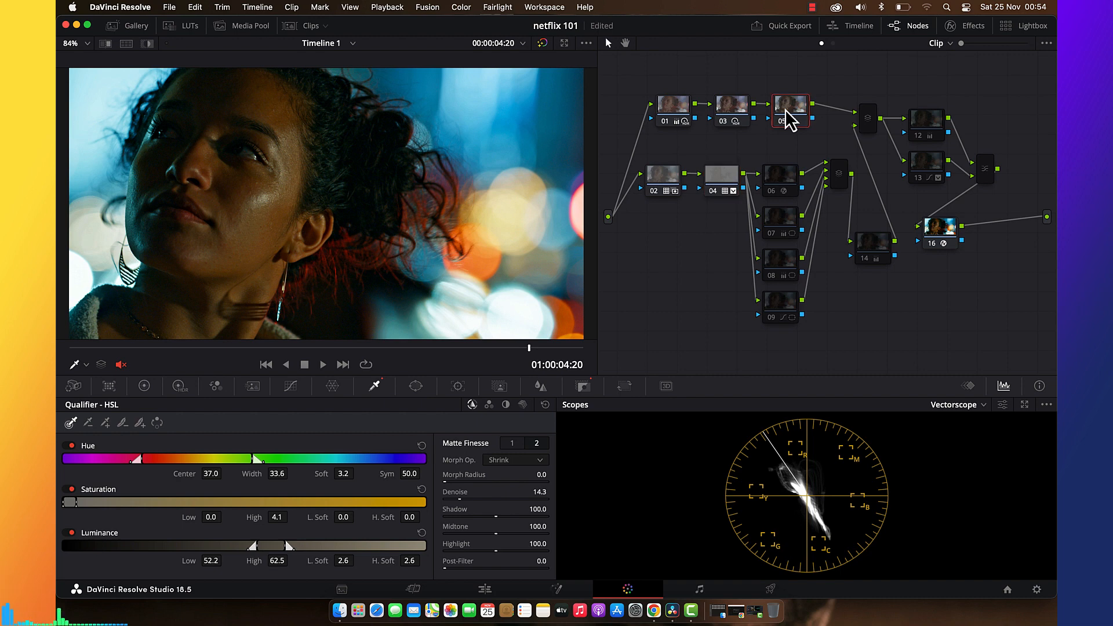
left_click(145, 387)
left_click_drag(483, 486, 482, 484)
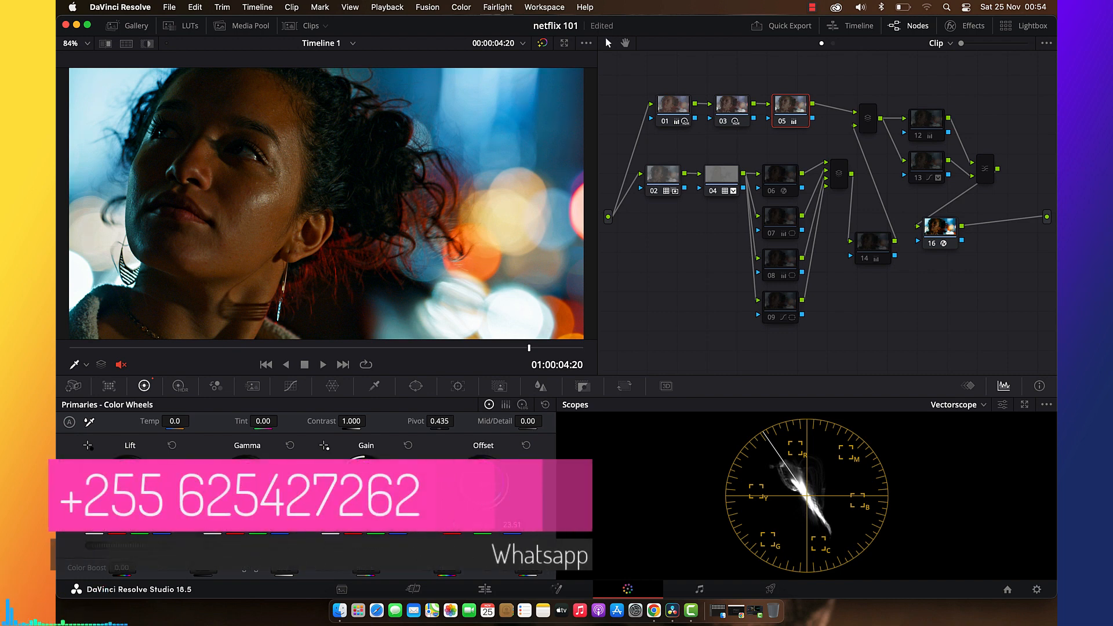
Enable the parallel nodes 06, 07, 08 and 09.
left_click(775, 189)
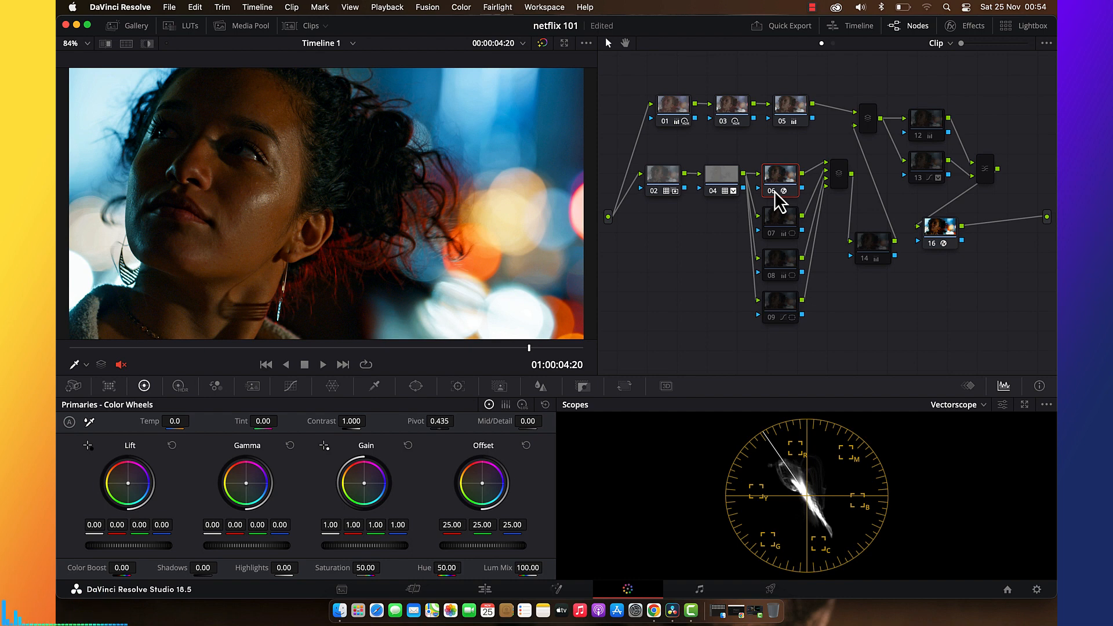
left_click(774, 234)
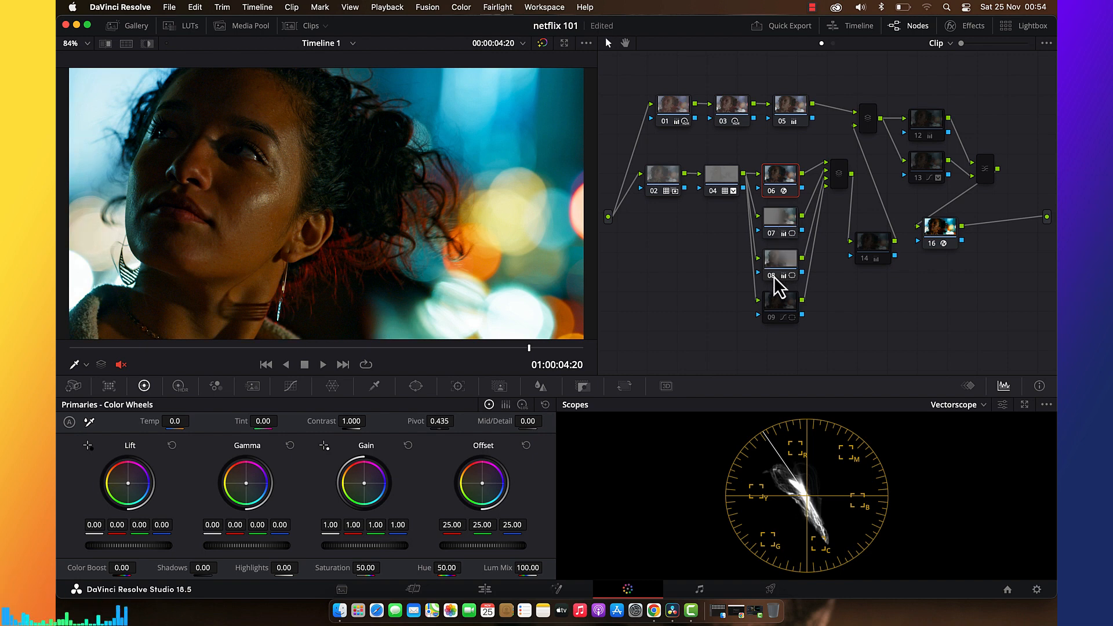
left_click(774, 317)
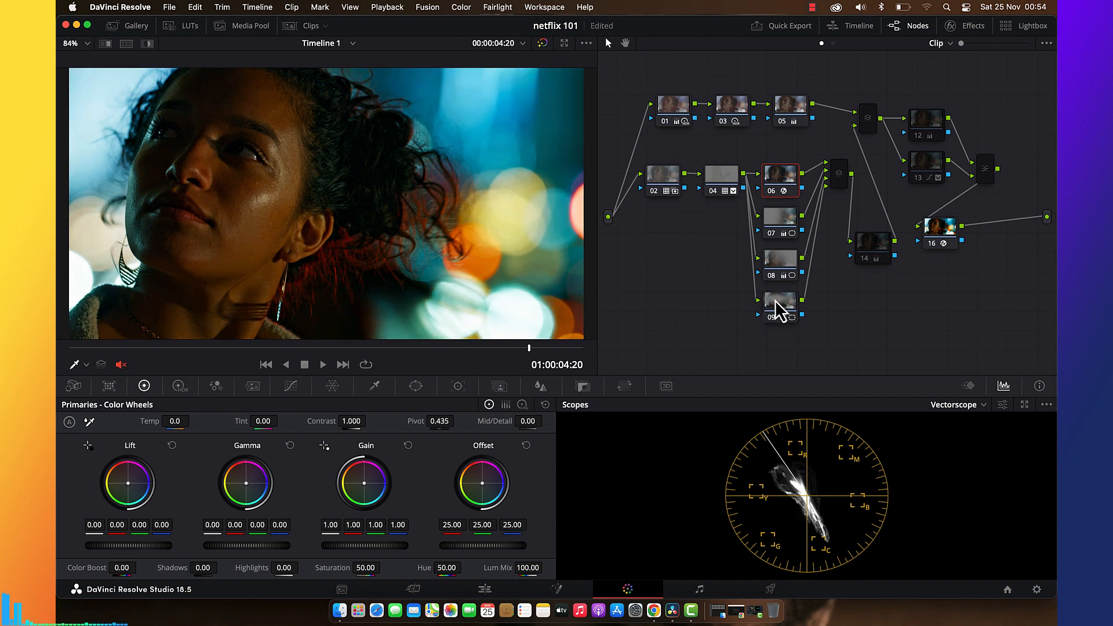
Reshape node 09's circular window around the woman's face to size 60.45, aspect 48.36, pan 44.67 and tilt 49.93, and save the project.
left_click(775, 302)
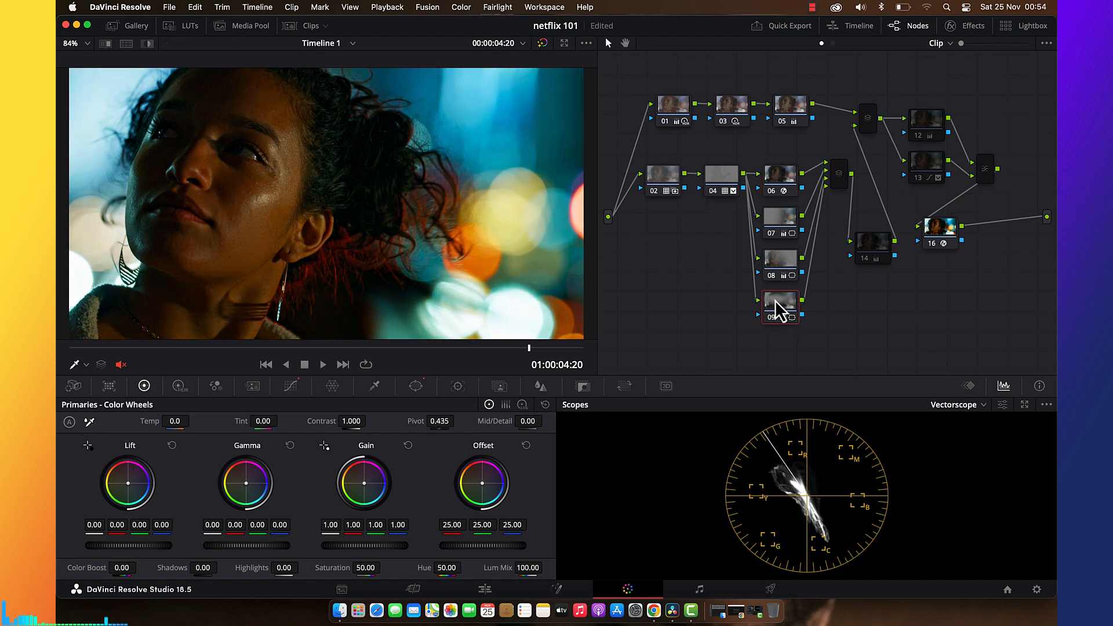
left_click(416, 386)
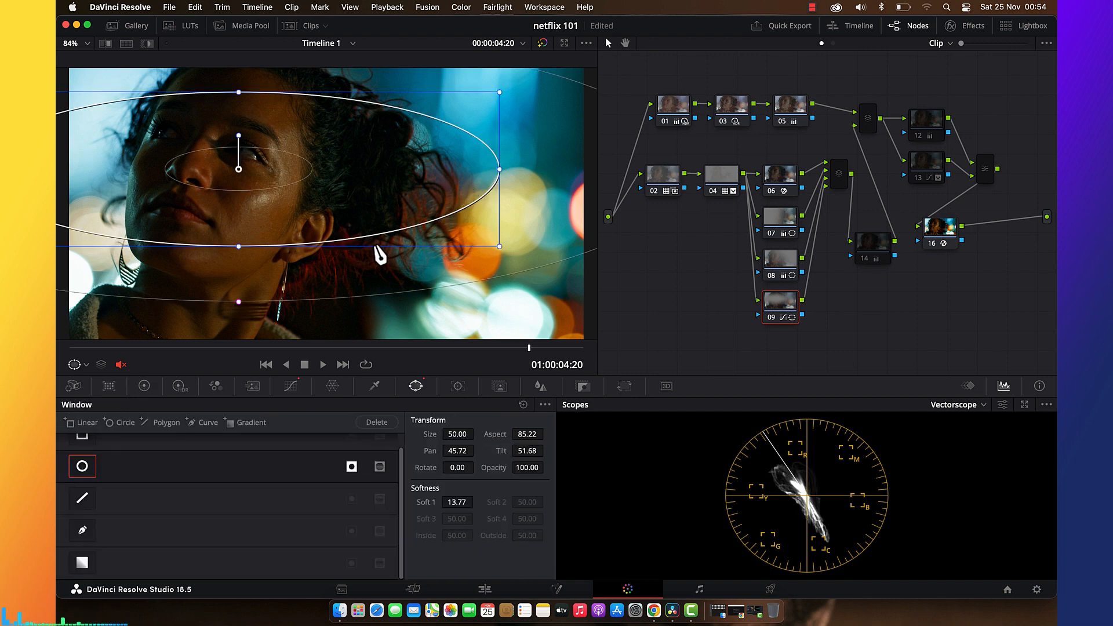
scroll(382, 262, "down", 2)
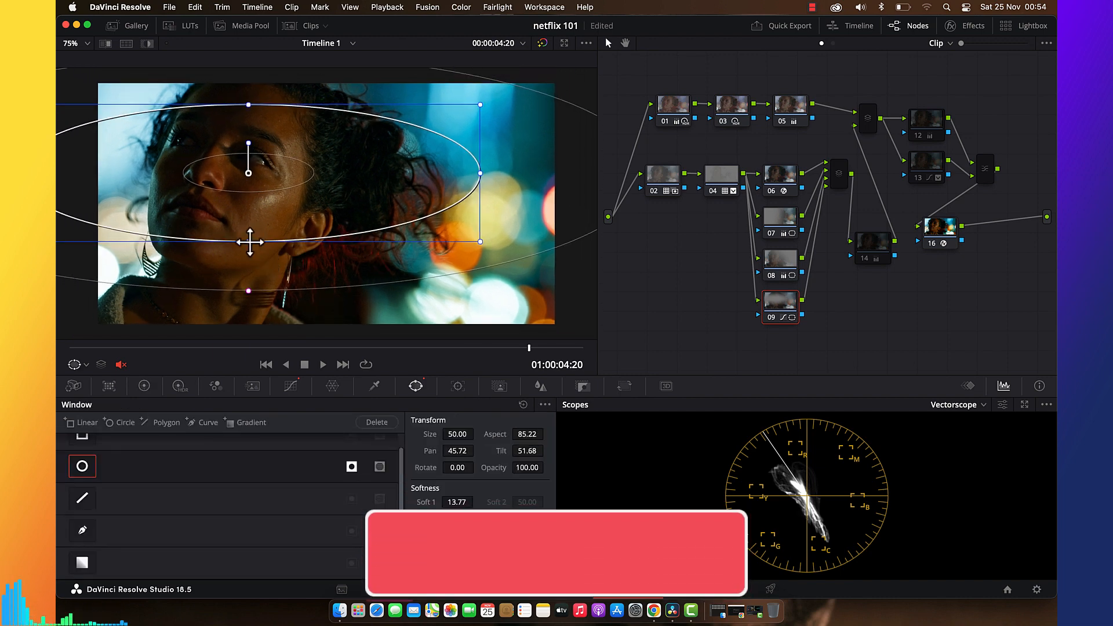
left_click_drag(248, 242, 248, 302)
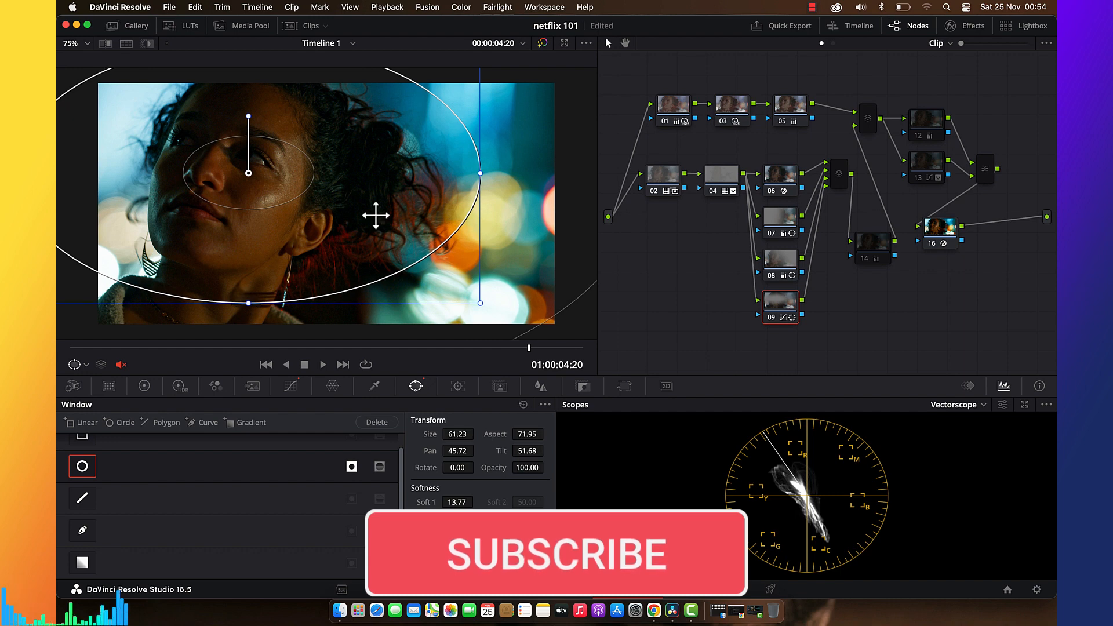
scroll(282, 265, "down", 2)
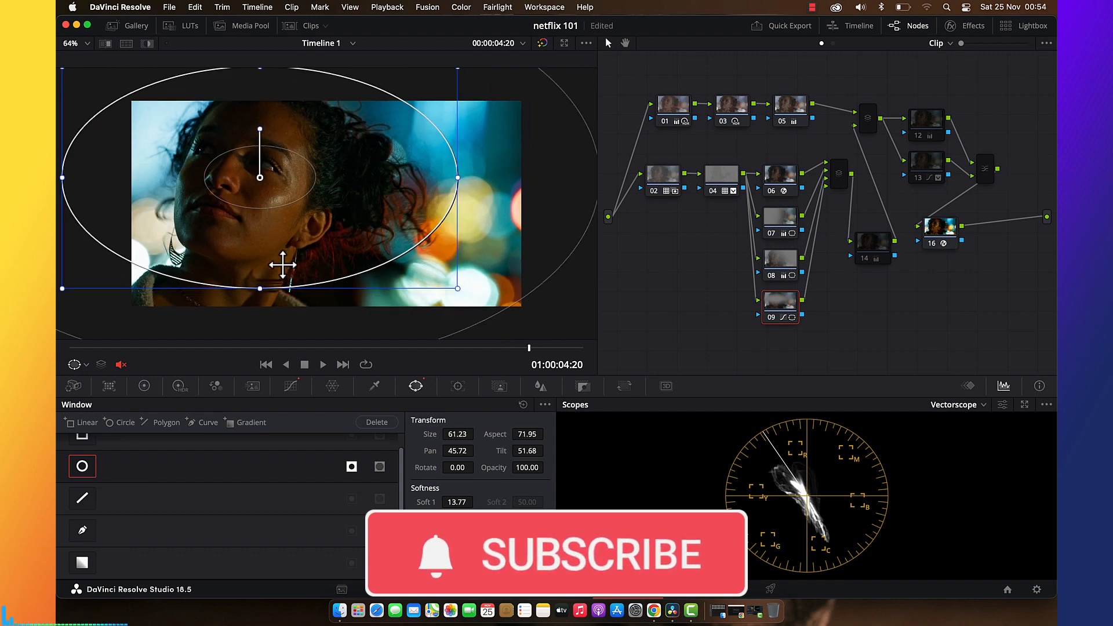
scroll(282, 265, "down", 2)
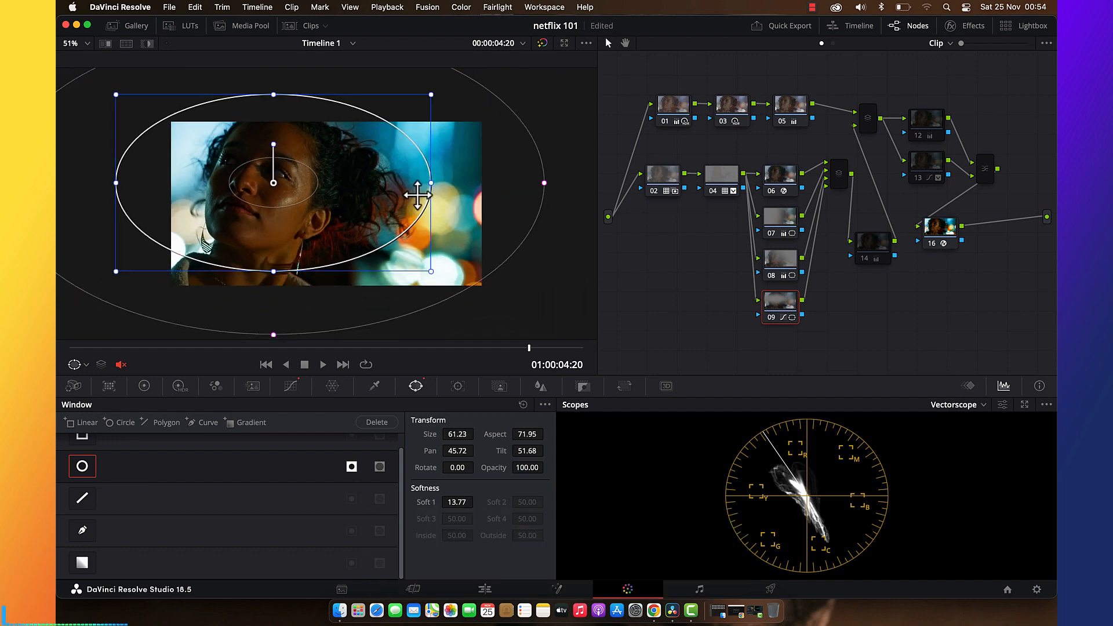
left_click_drag(432, 184, 359, 184)
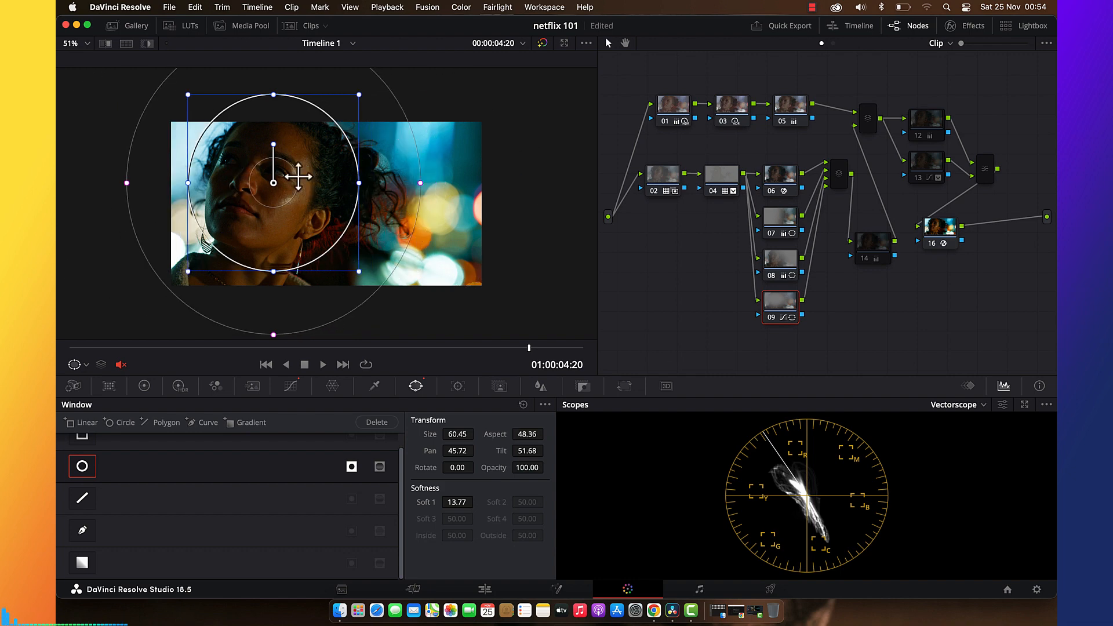
left_click_drag(266, 184, 261, 205)
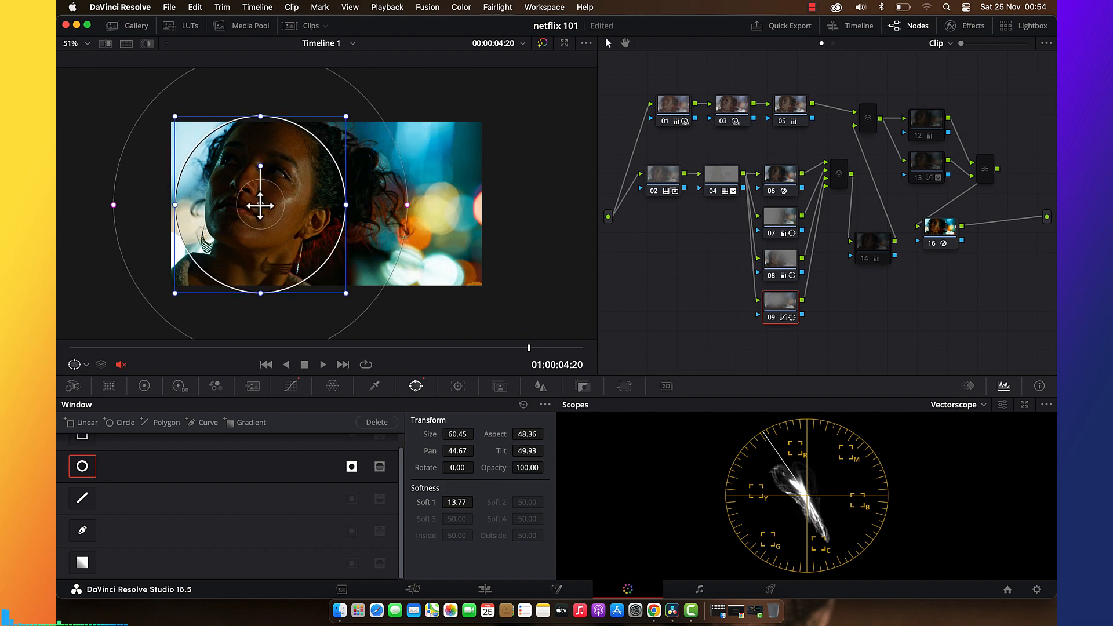
scroll(261, 205, "up", 3)
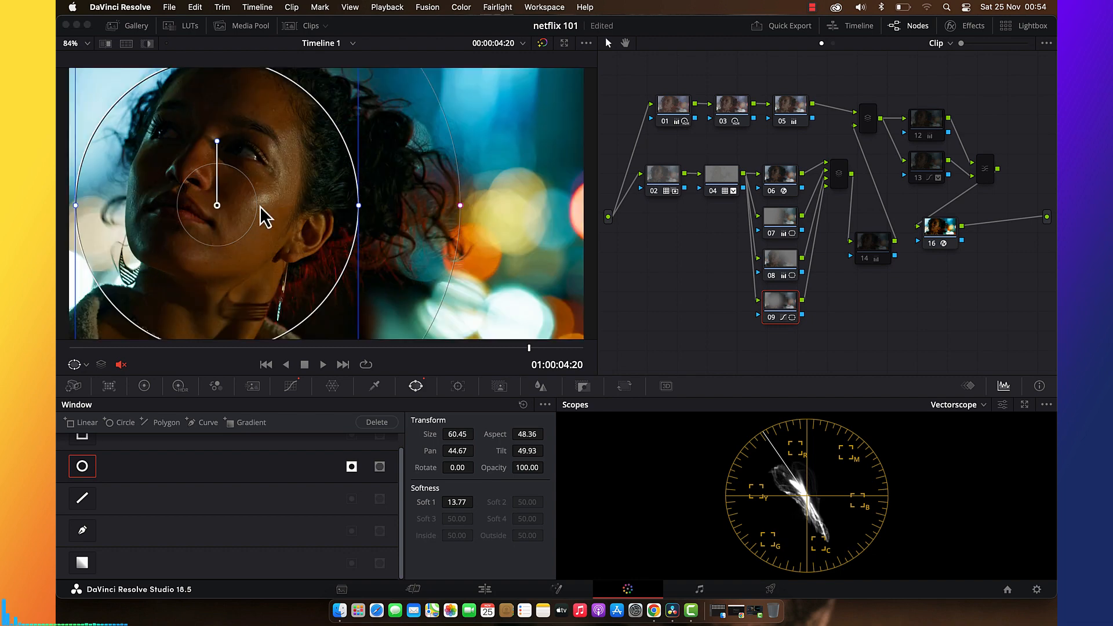
key("super+s")
Enable nodes 14 and 13, and turn off the circular window on node 13.
left_click(869, 268)
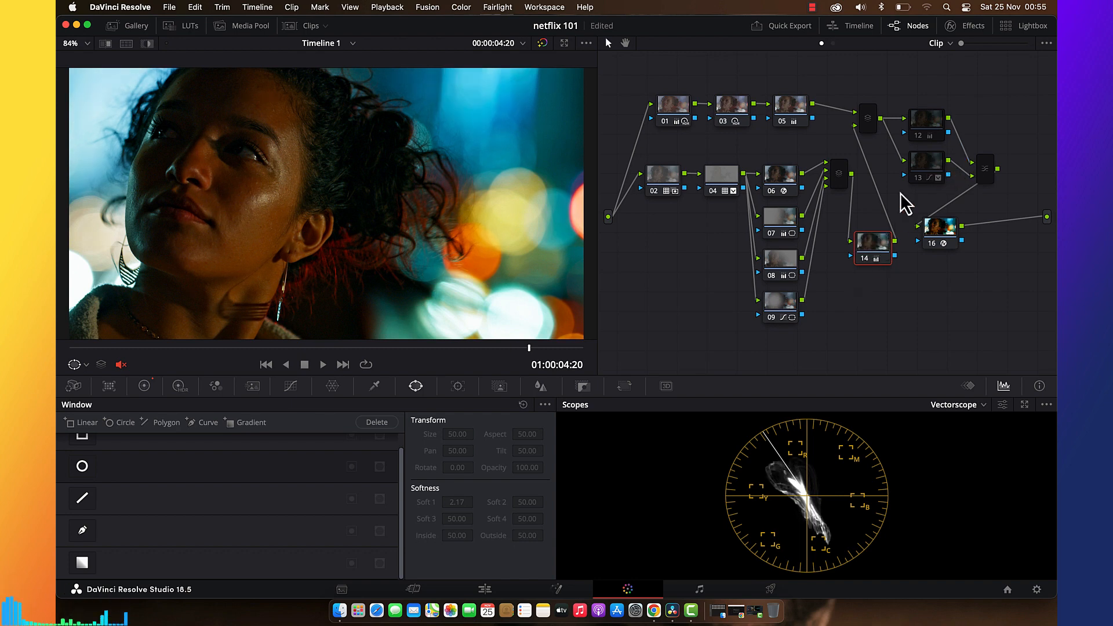
left_click(929, 161)
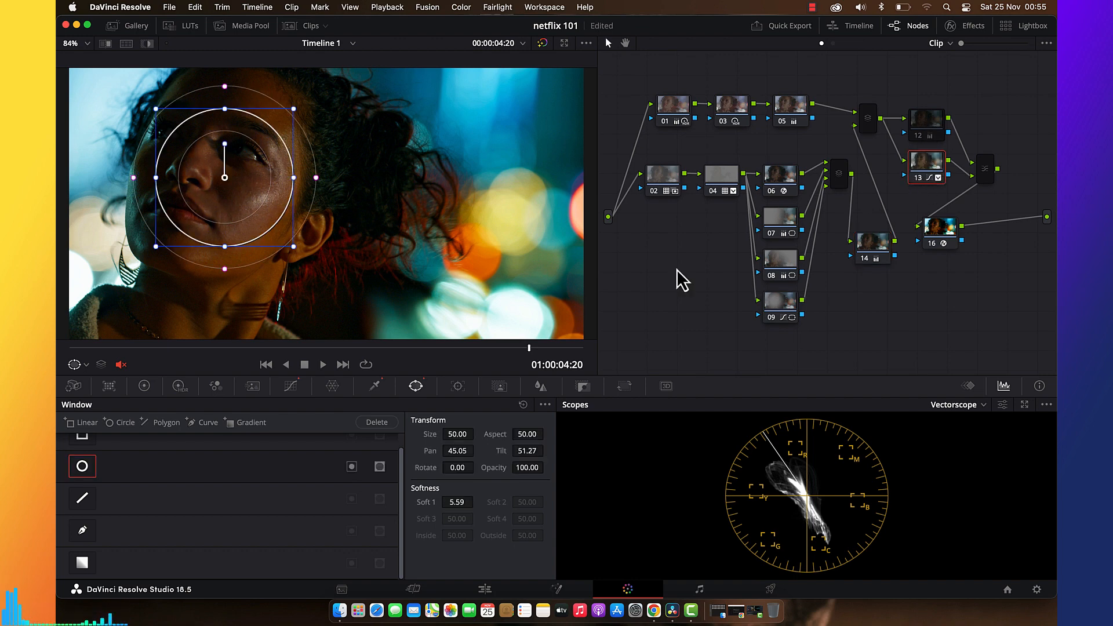
left_click(87, 469)
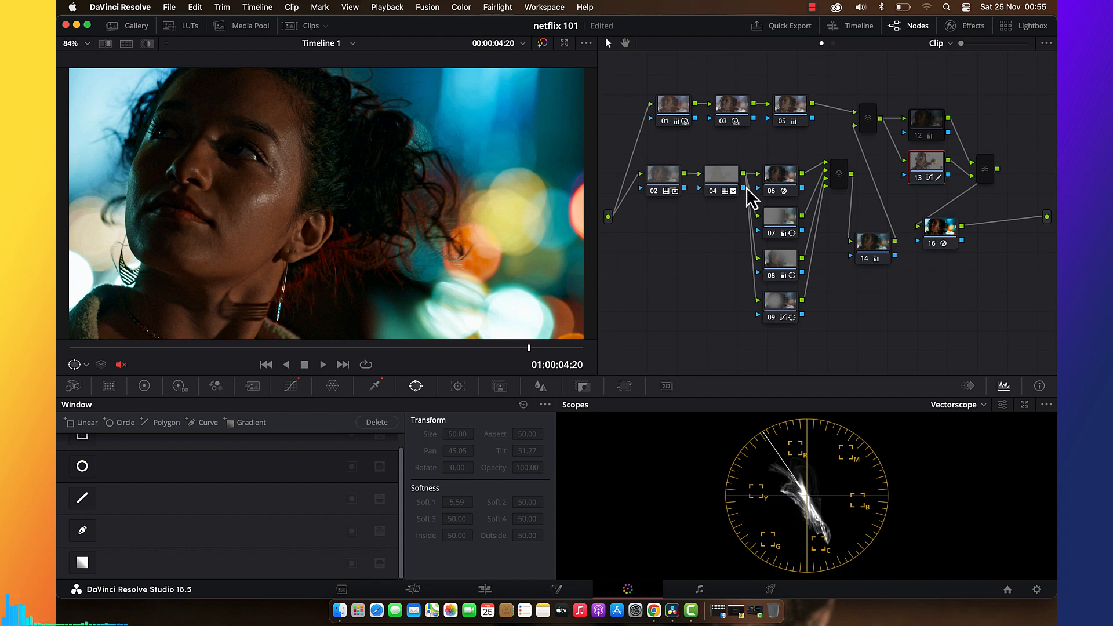
Enable node 12 and lower its saturation to 26.40.
left_click(923, 132)
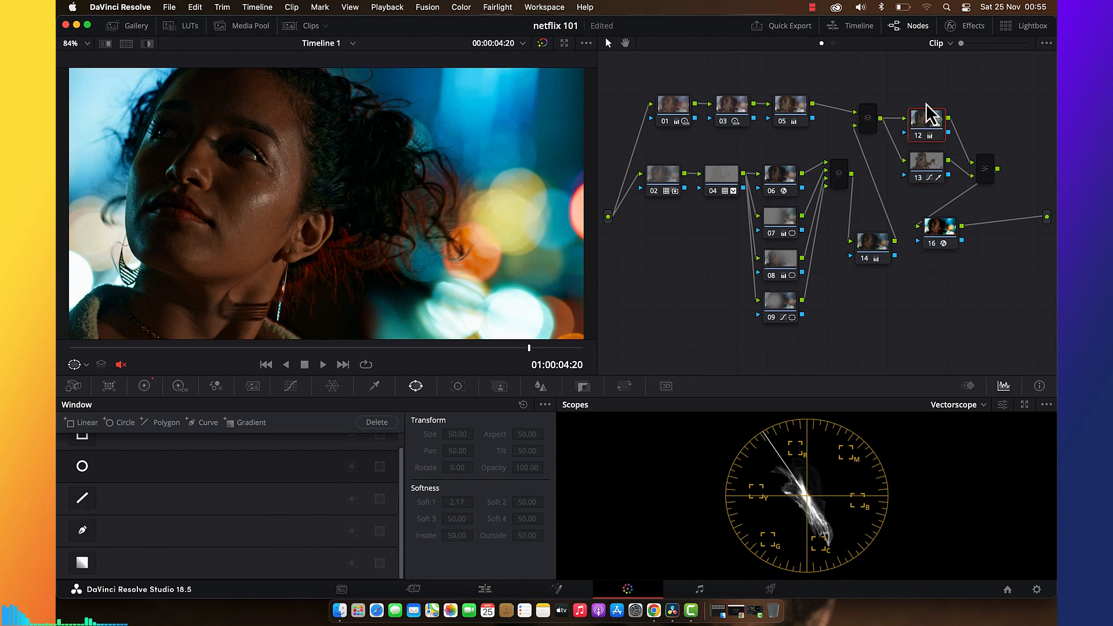
left_click(145, 386)
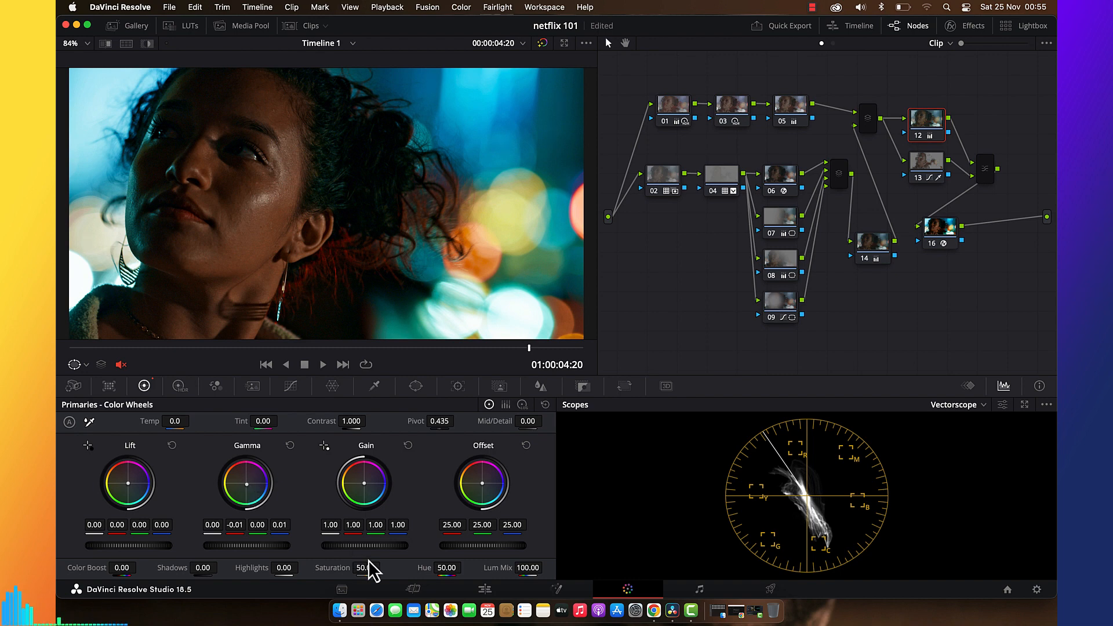
left_click_drag(369, 568, 351, 568)
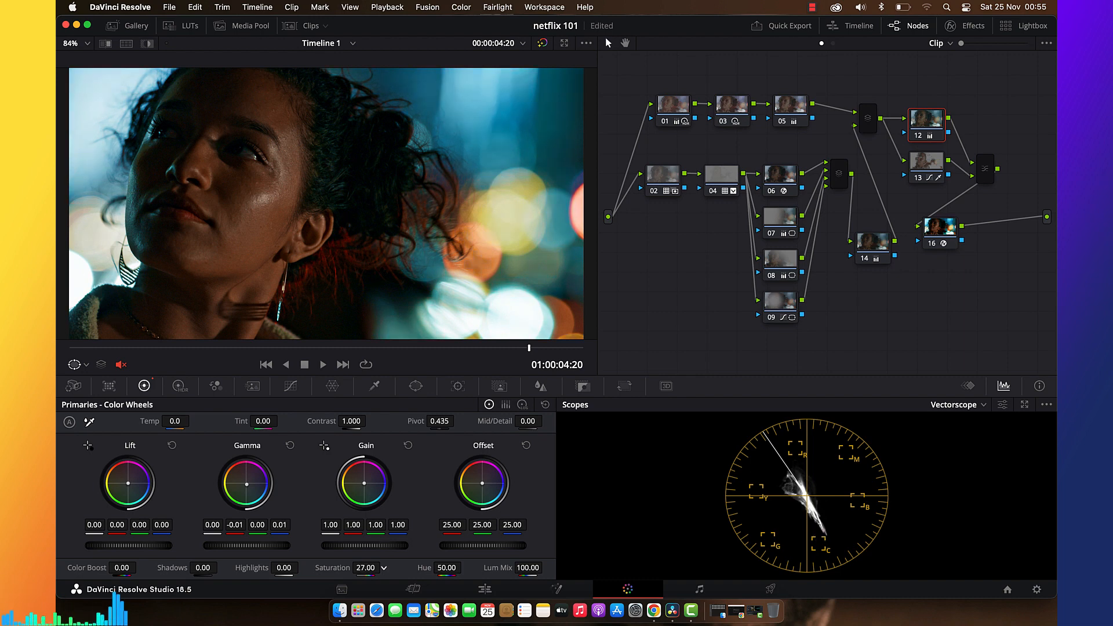
left_click_drag(365, 568, 363, 568)
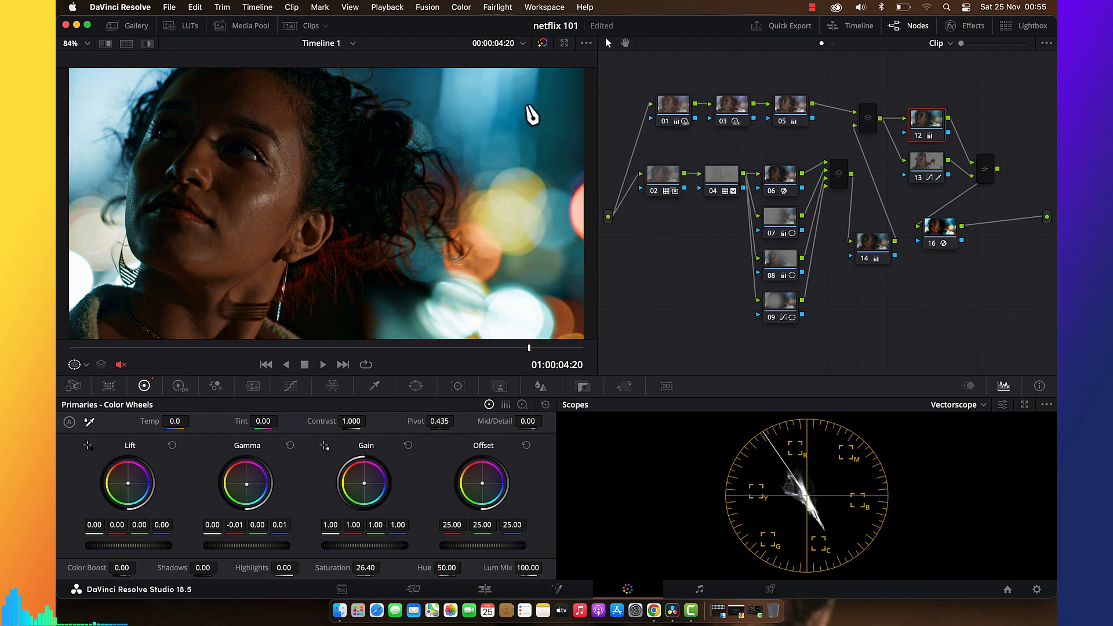
Compare the shot with node 12 off and on, save the project, and check the grade full screen.
key("super+d")
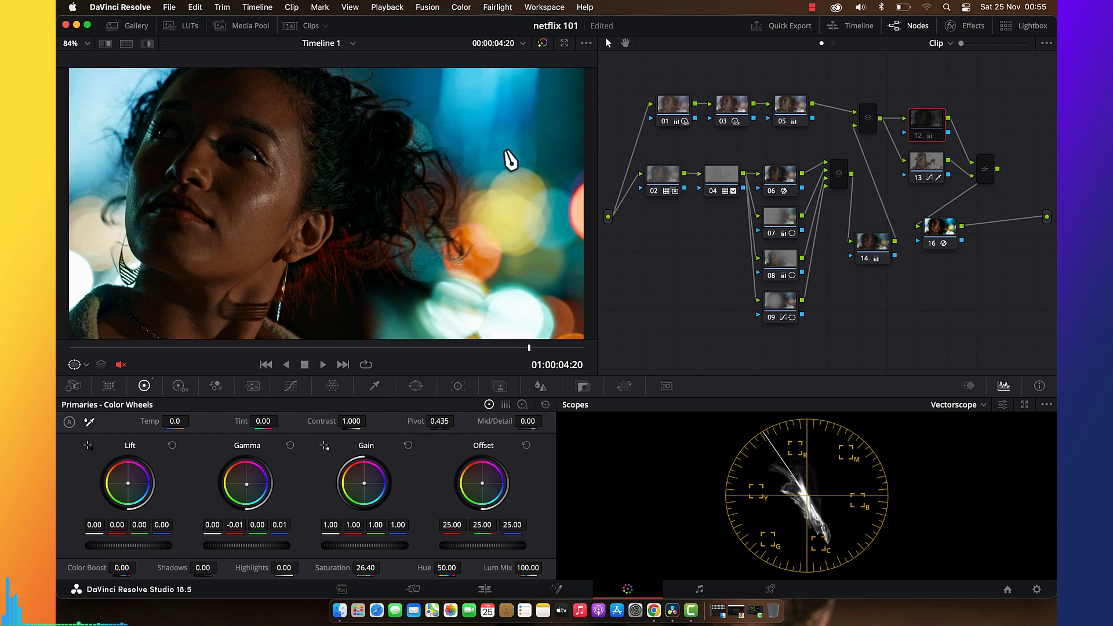
key("super+d")
key("super+s")
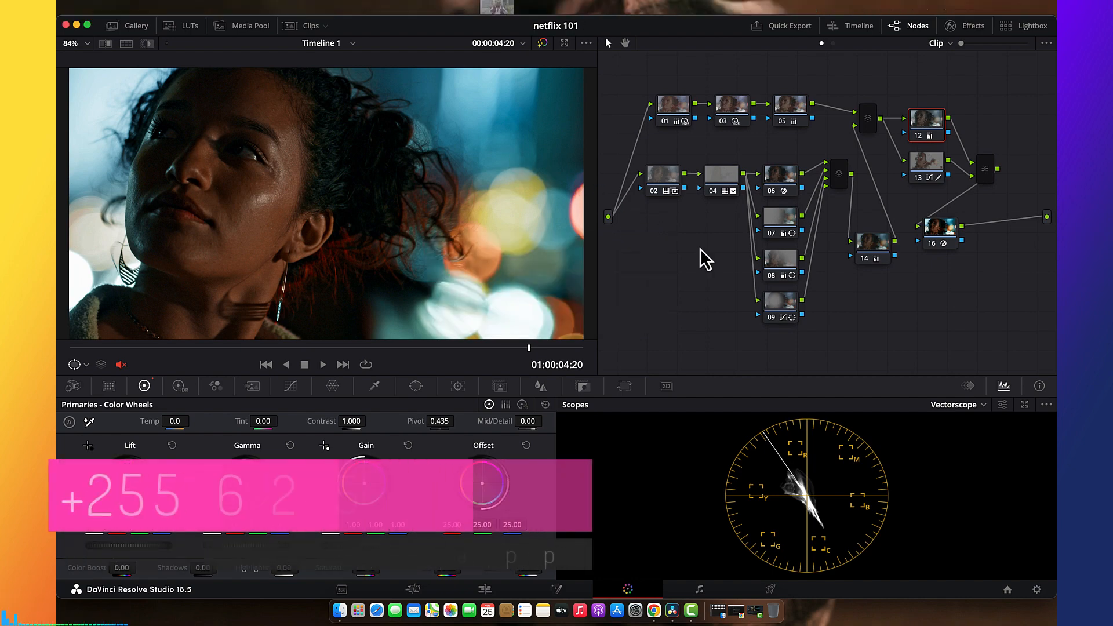
key("super+f")
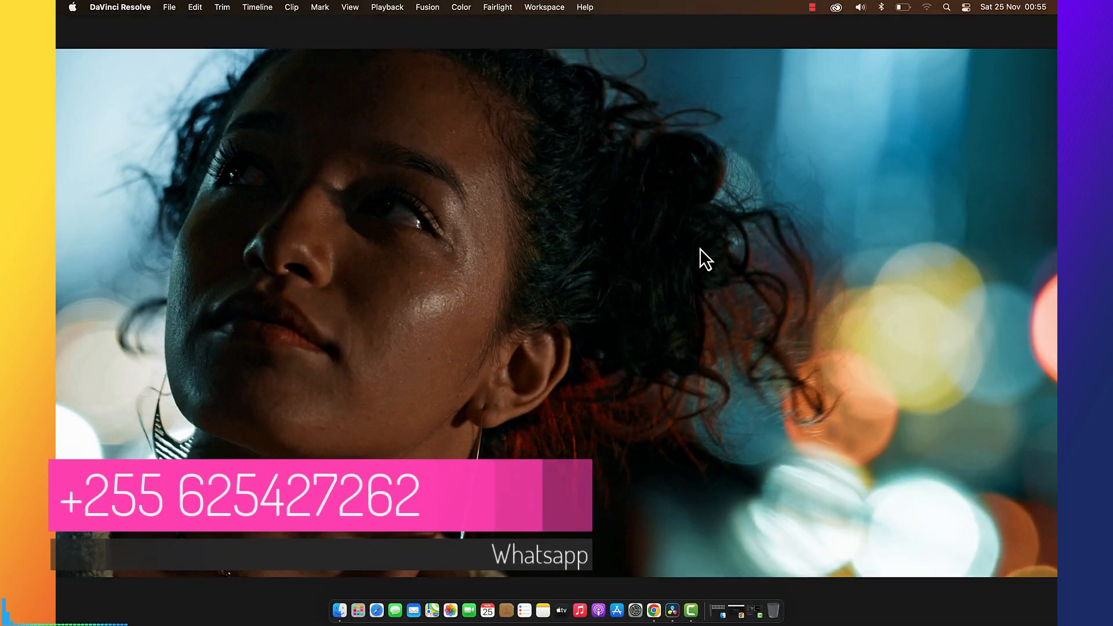
key("super+f")
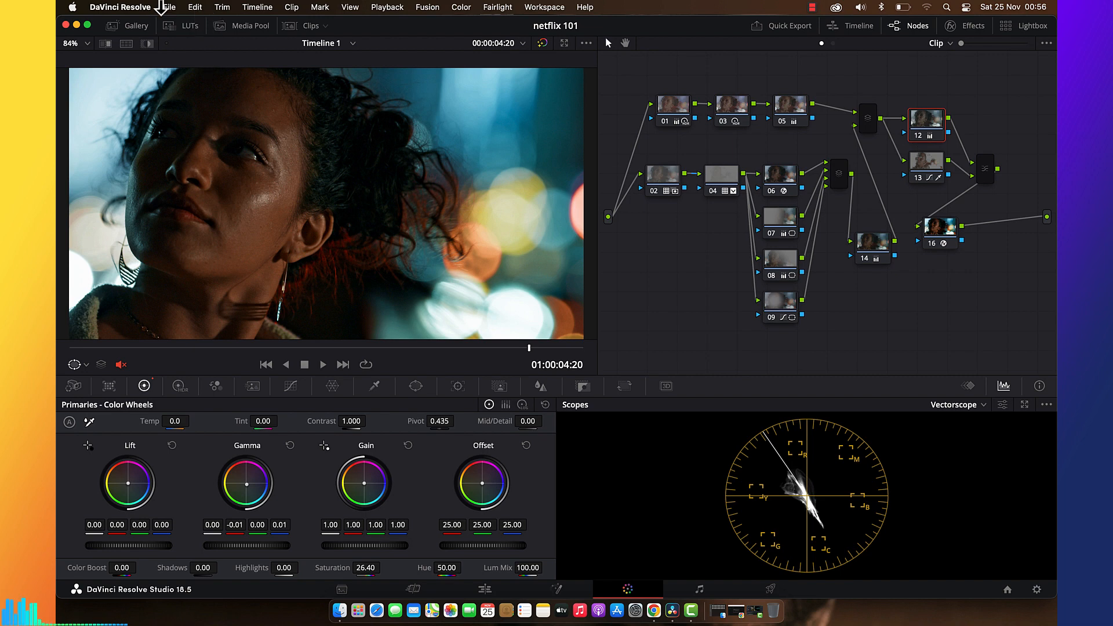
left_click(812, 7)
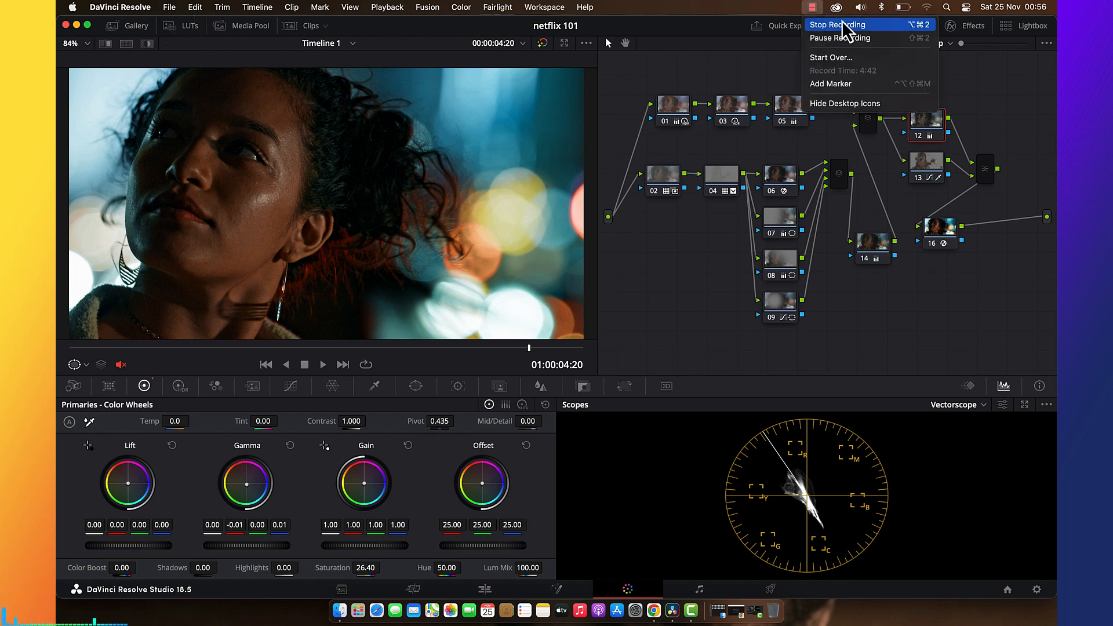
left_click(750, 70)
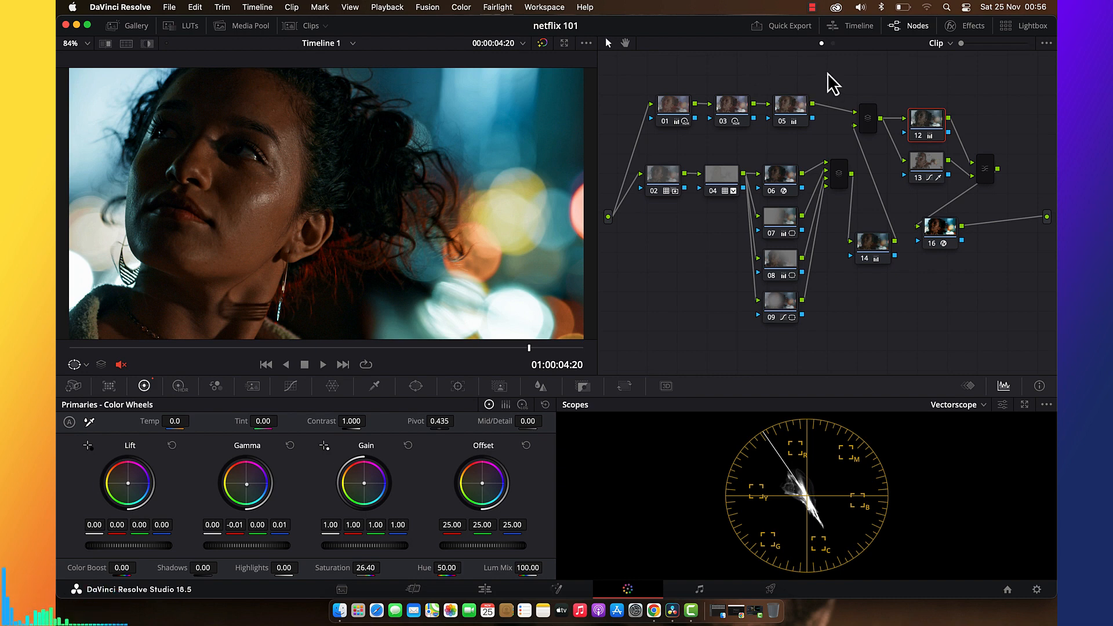
left_click(812, 7)
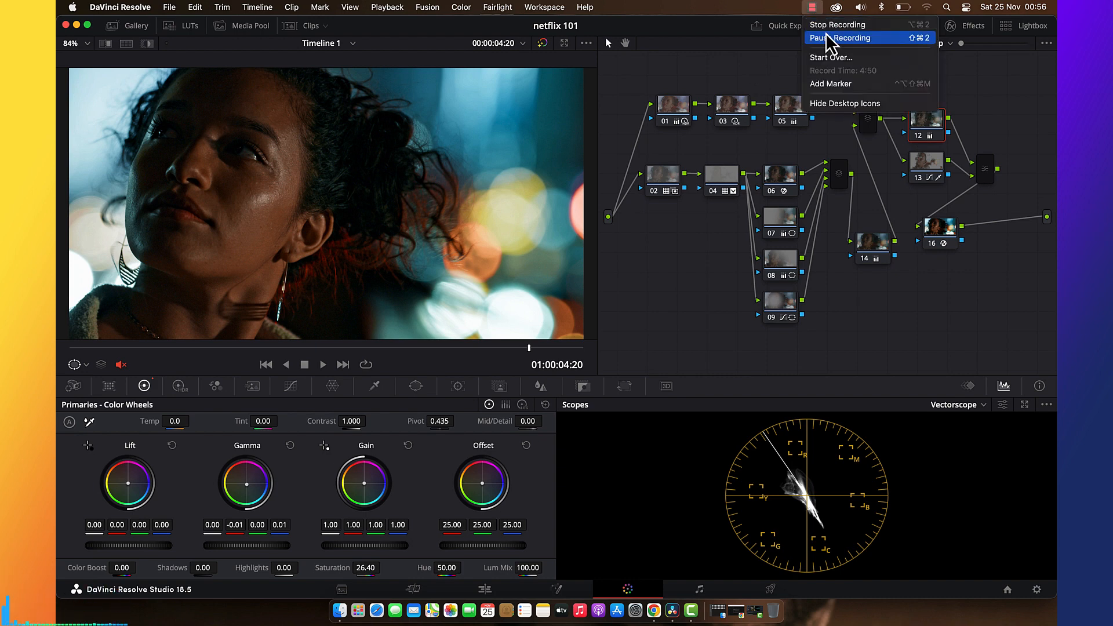
left_click(830, 25)
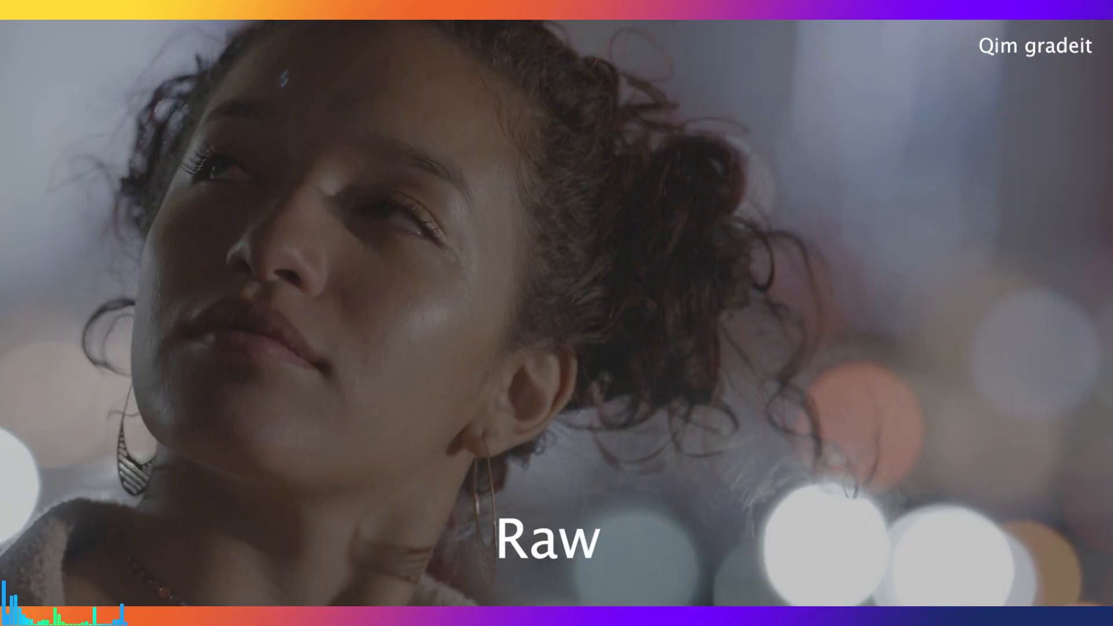
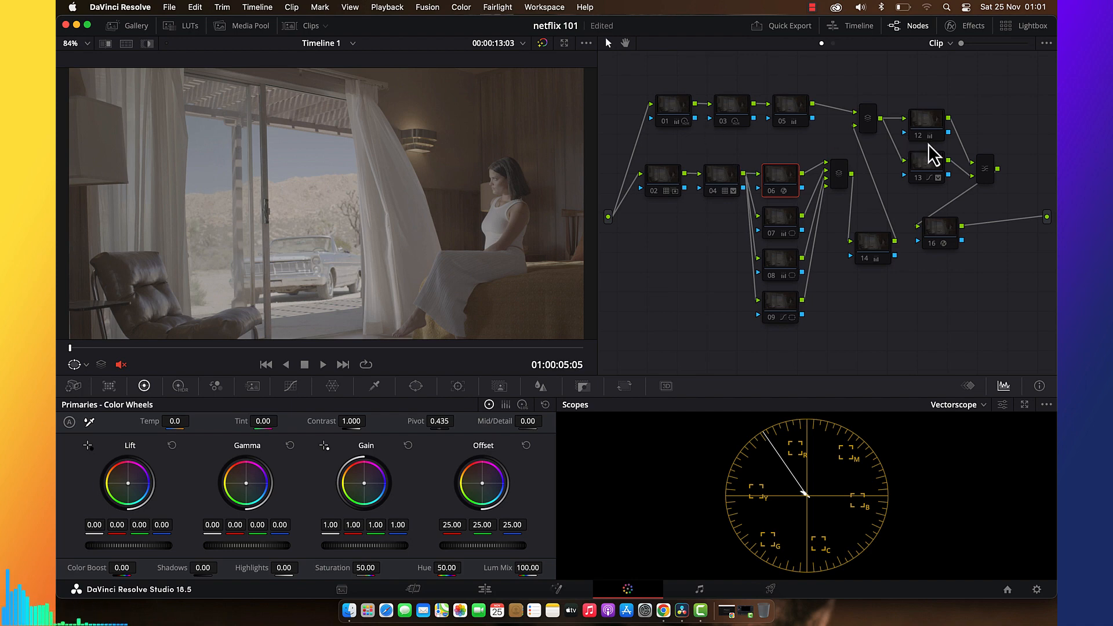
Enable the Color Space Transform node 16 and node 03 on the clip of the woman sitting by the window.
left_click(932, 238)
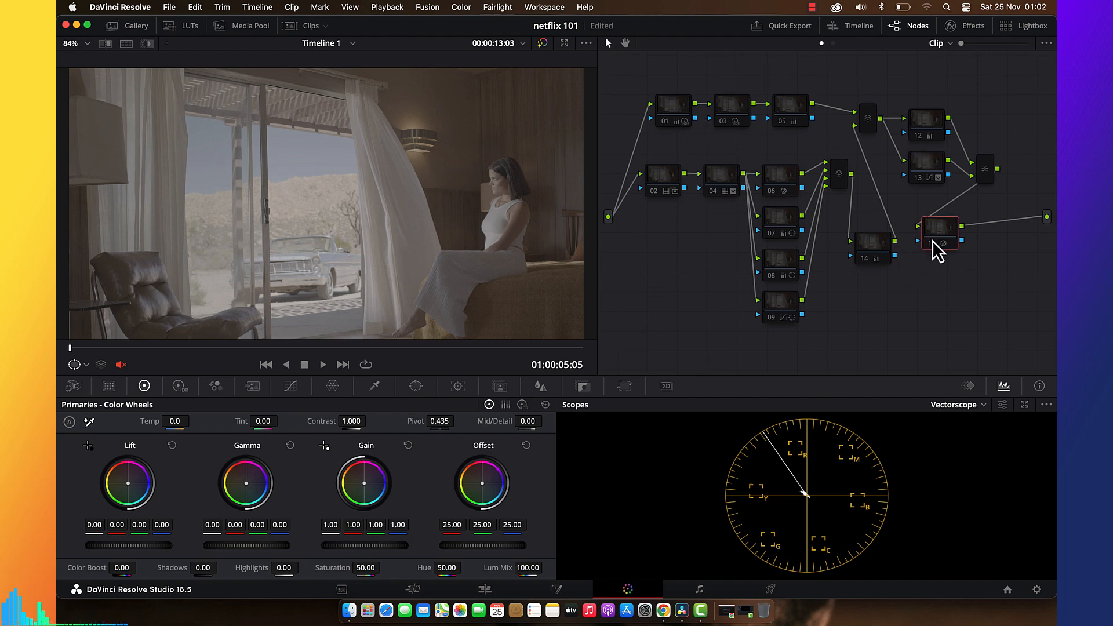
left_click(932, 243)
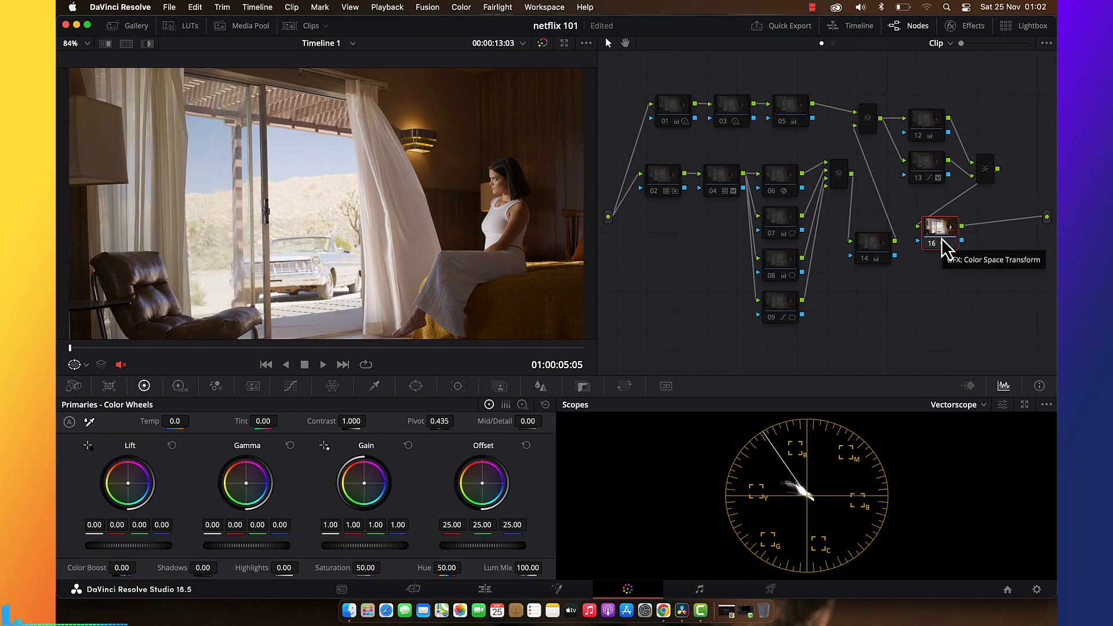
left_click(737, 109)
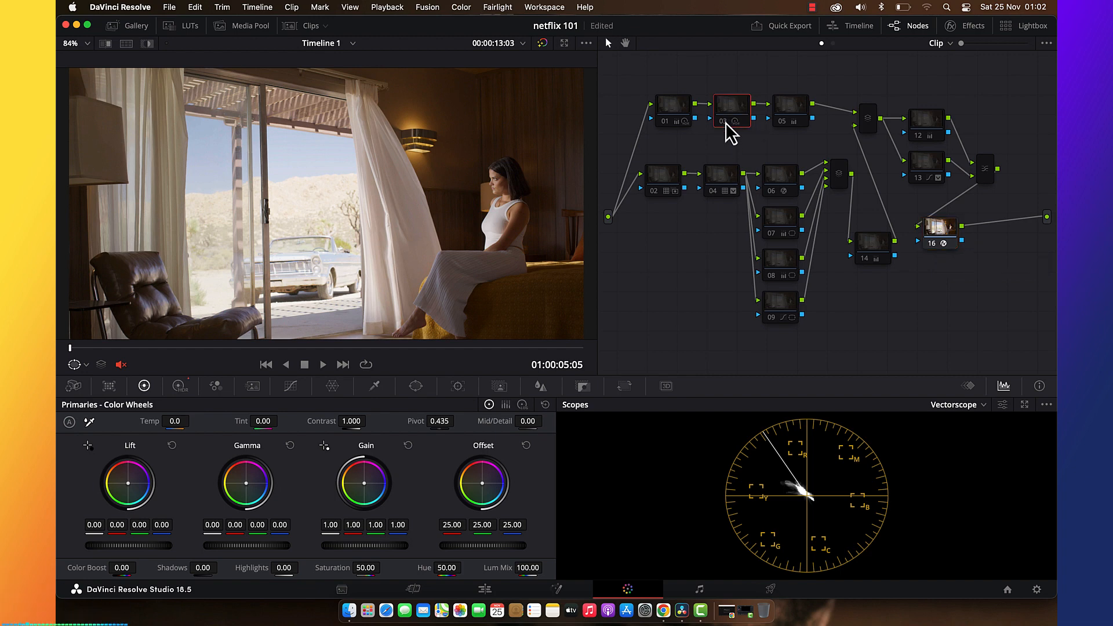
left_click(724, 122)
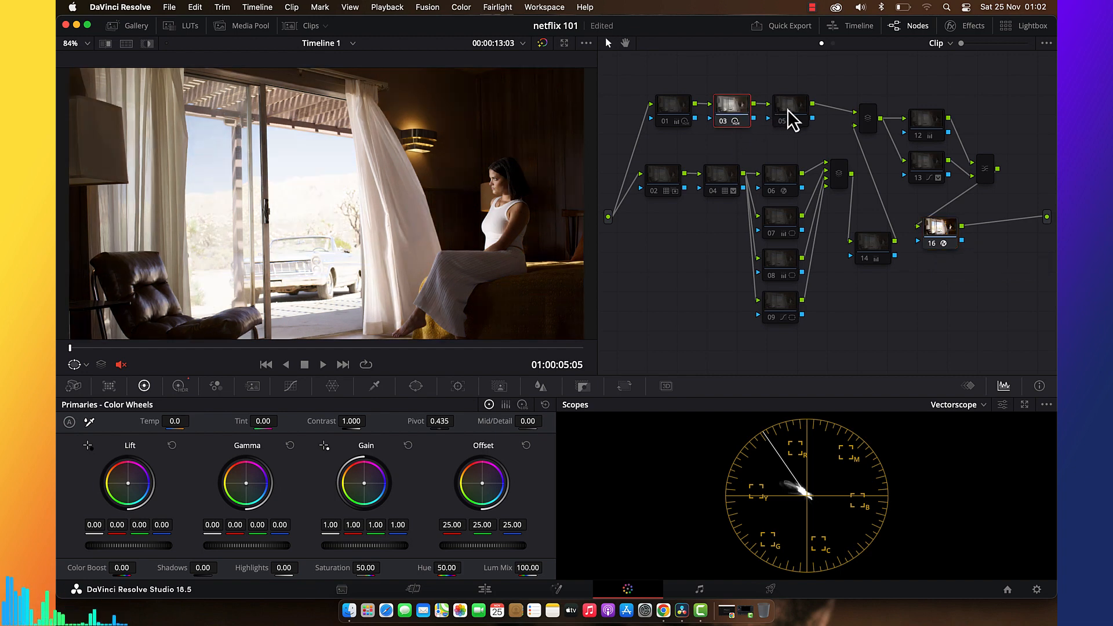
Reset the grades on nodes 05 and 01, leaving both nodes enabled.
right_click(787, 109)
left_click(808, 120)
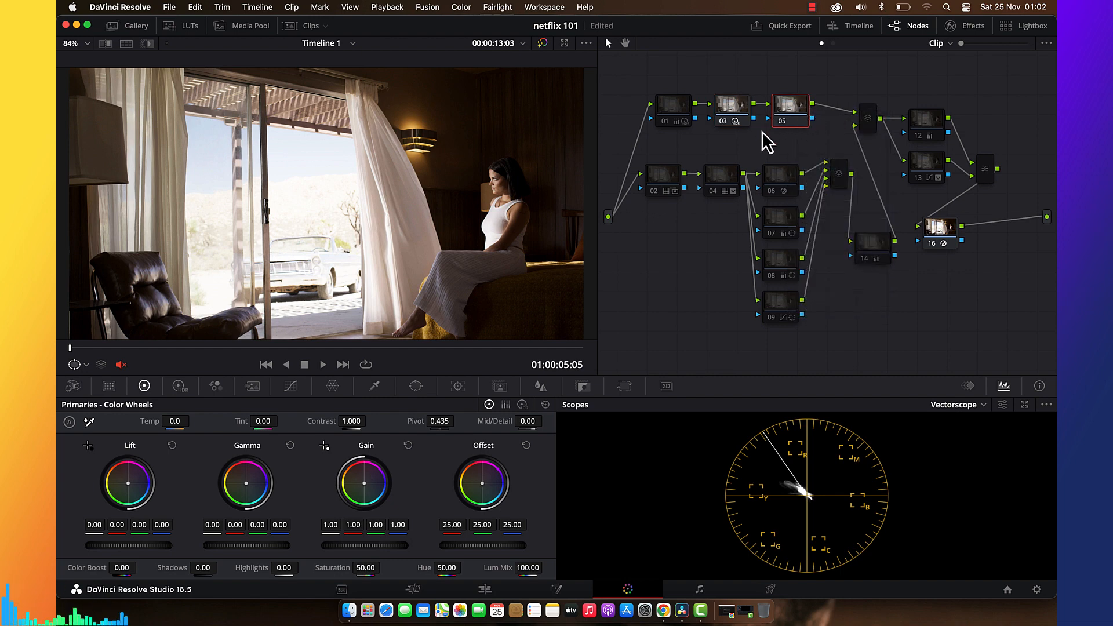
left_click(674, 113)
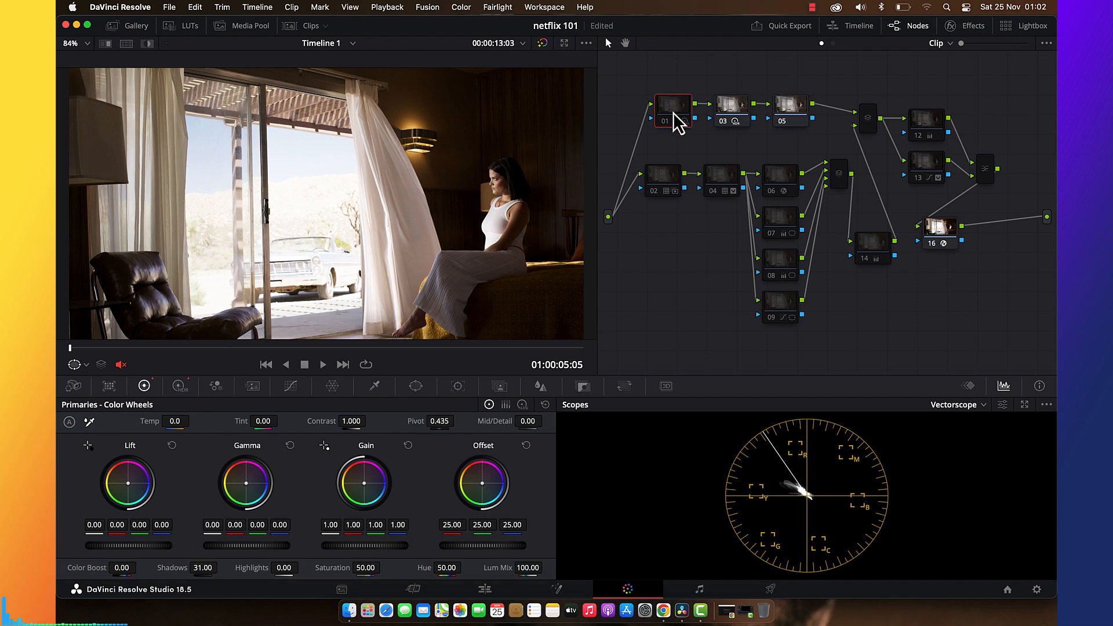
right_click(675, 122)
left_click(698, 127)
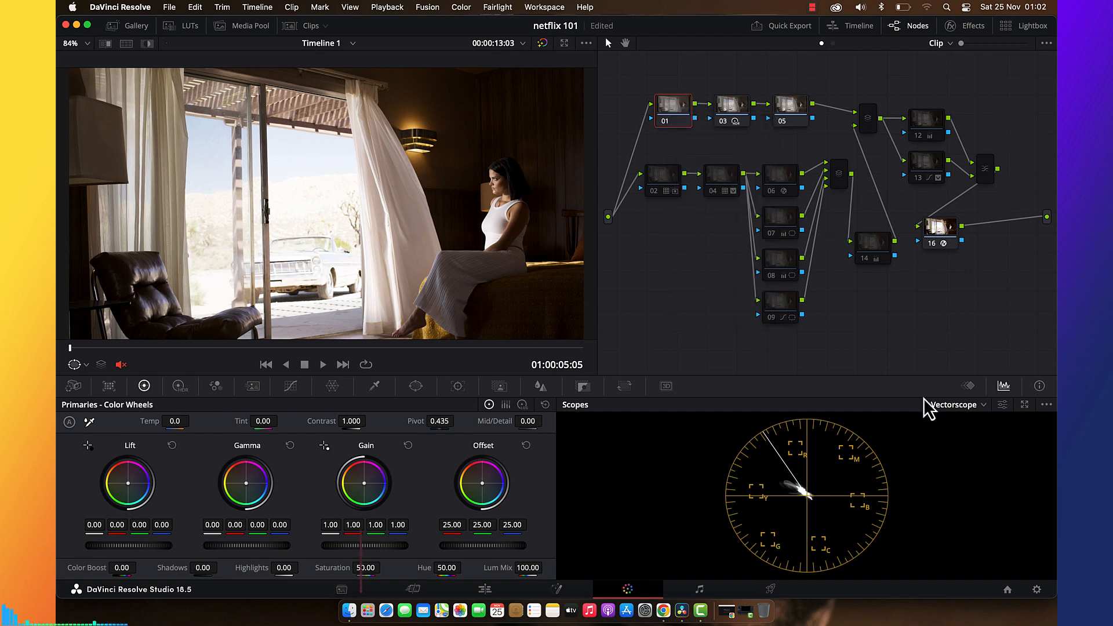
Switch the scope to Waveform and raise the Shadows on node 01 to open up the dark room.
left_click(954, 404)
left_click(942, 444)
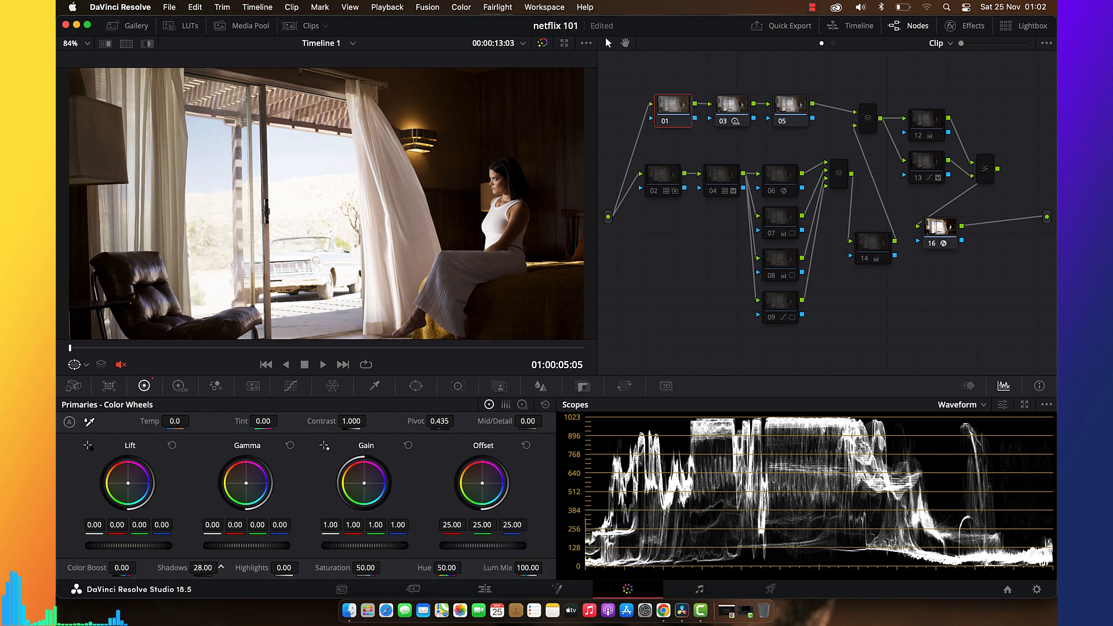
left_click_drag(222, 569, 221, 567)
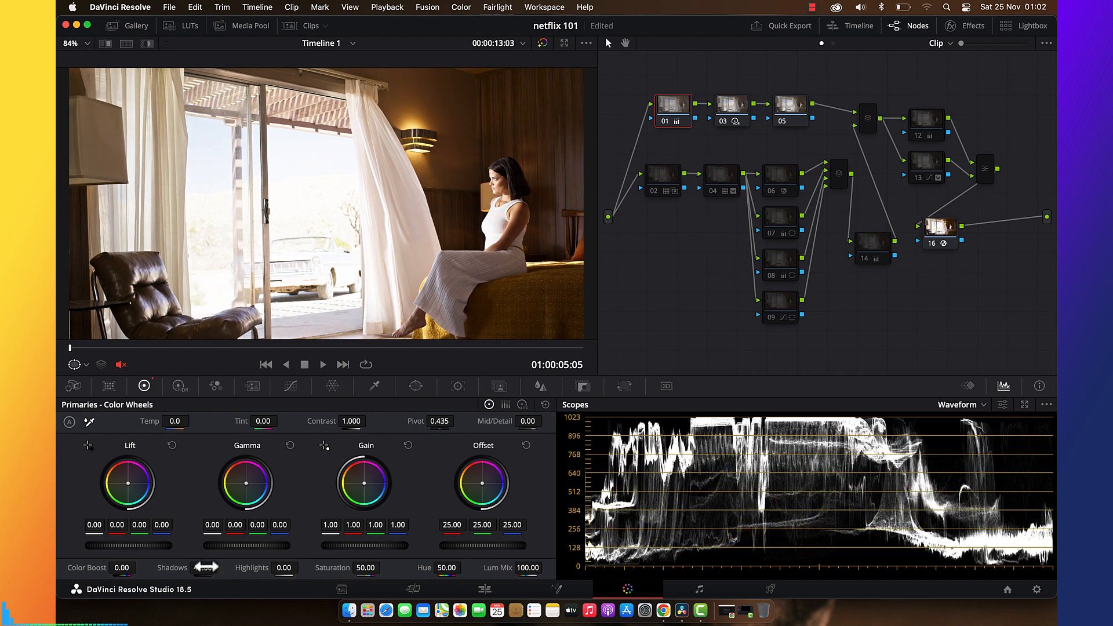
Lower the exposure of the HDR Light zone on node 01 to -0.67.
left_click(178, 385)
left_click_drag(351, 524, 320, 534)
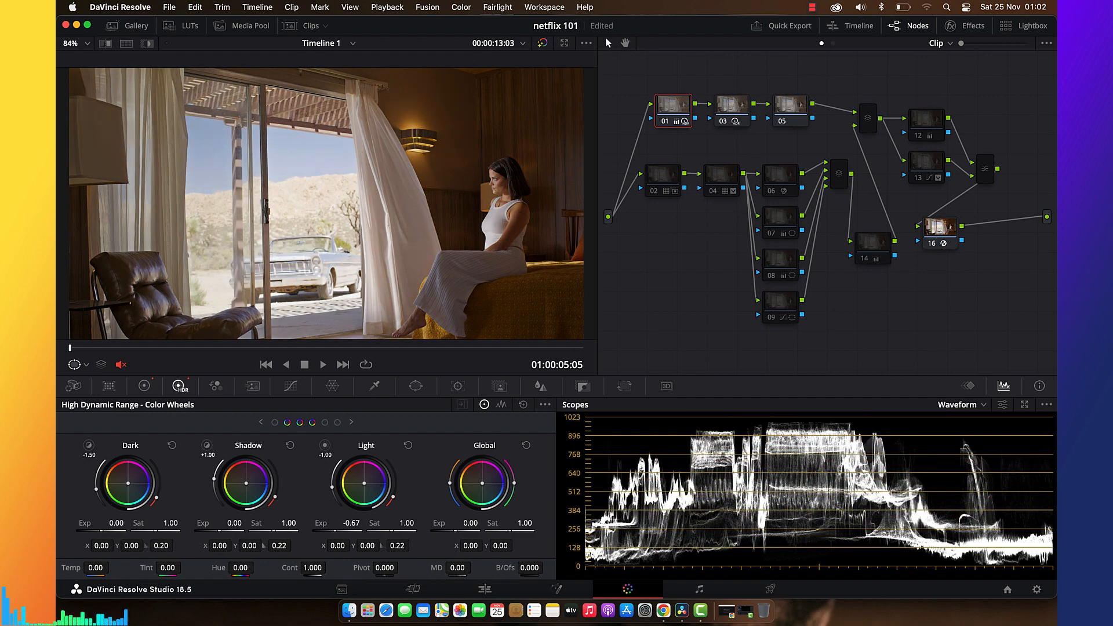
Compare the full-screen image with node 01 disabled and enabled, and save the project.
key("super+f")
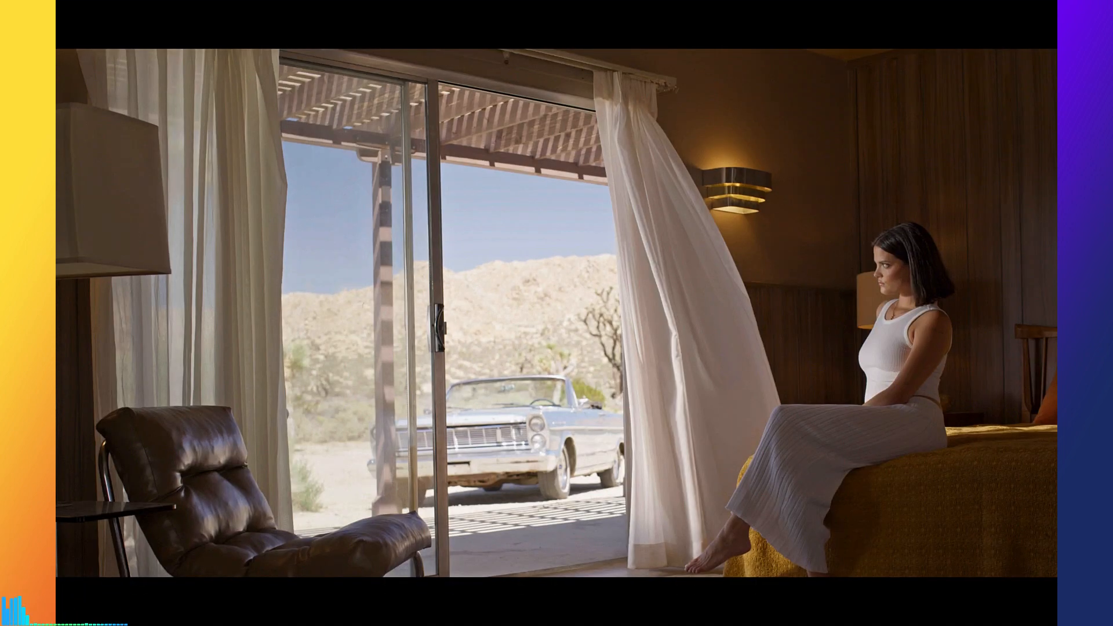
key("super+d")
key("super+d")
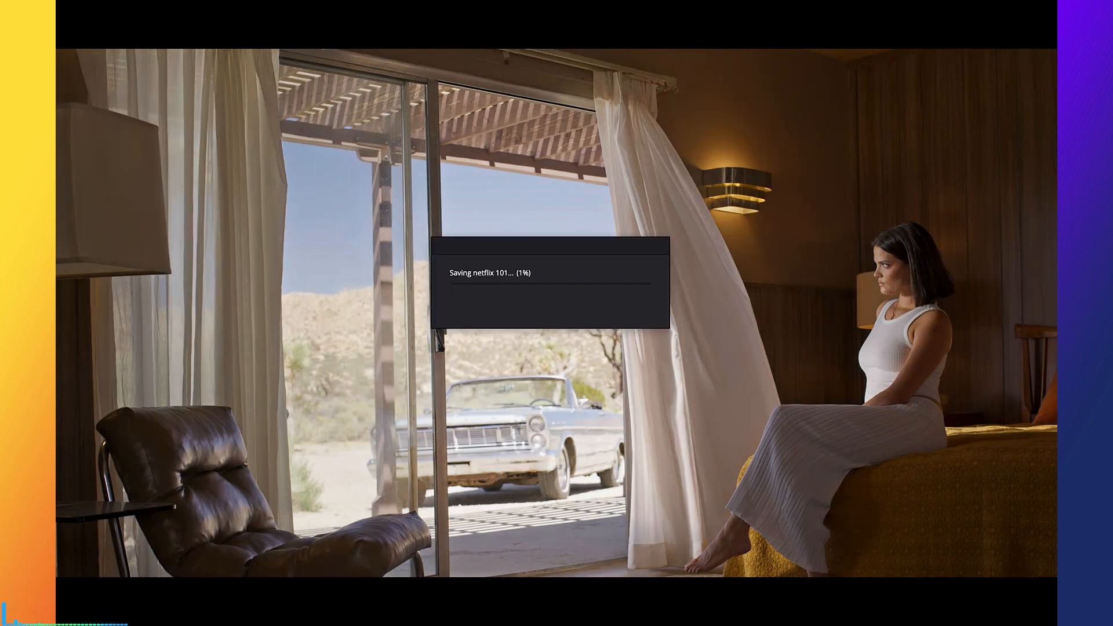
key("super+f")
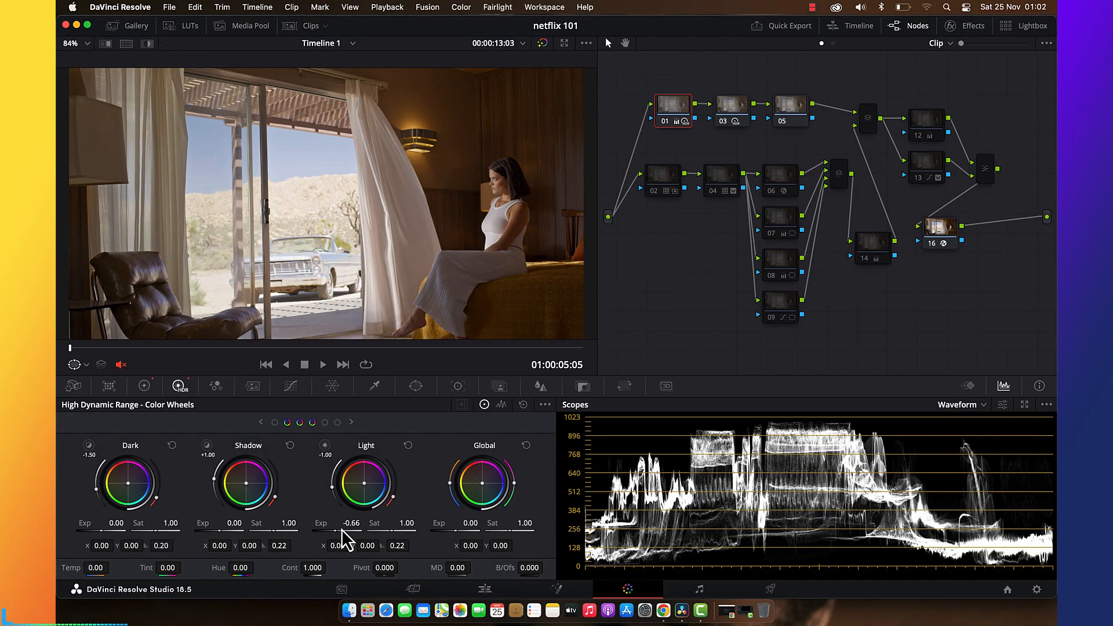
Enable node 02 and warm the image on node 05 by raising its Temp to 210.
left_click(661, 190)
key("super+d")
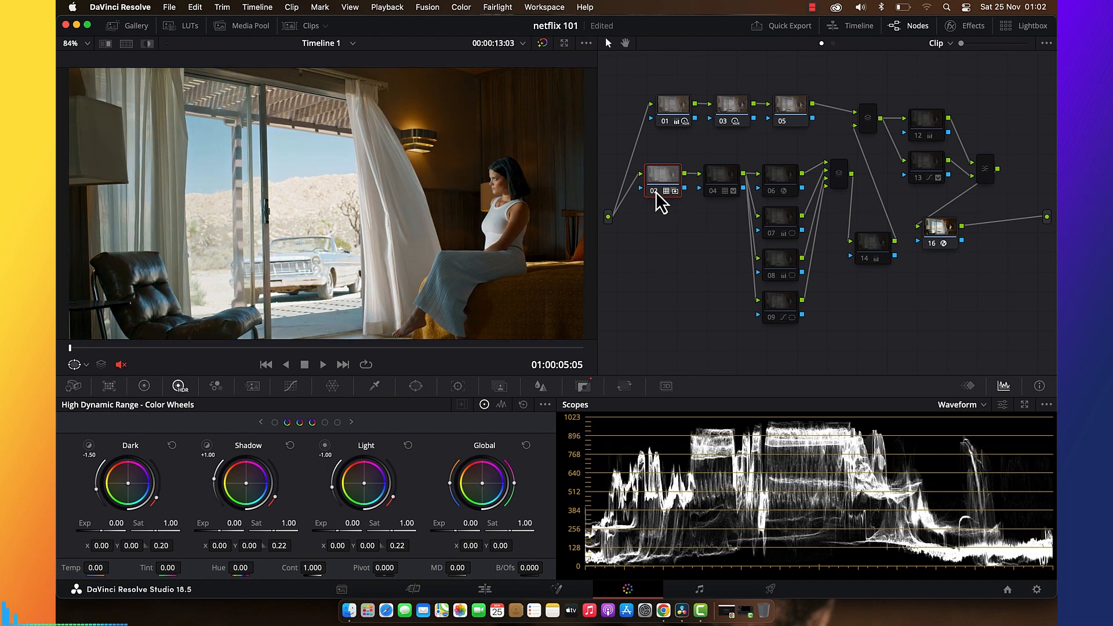
left_click(799, 116)
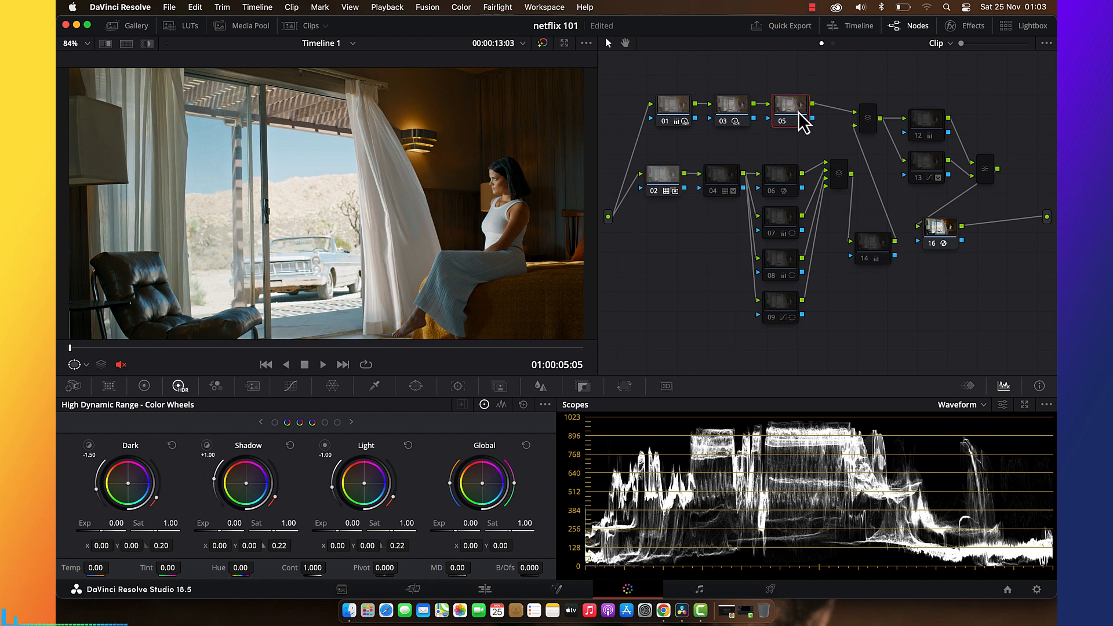
left_click(144, 385)
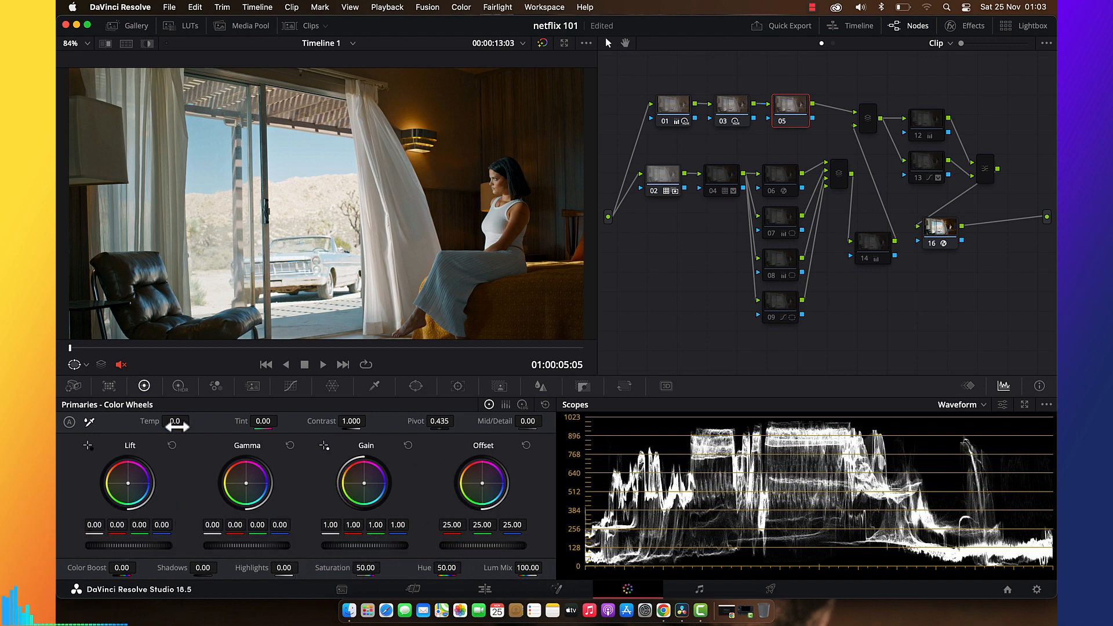
left_click_drag(176, 423, 193, 420)
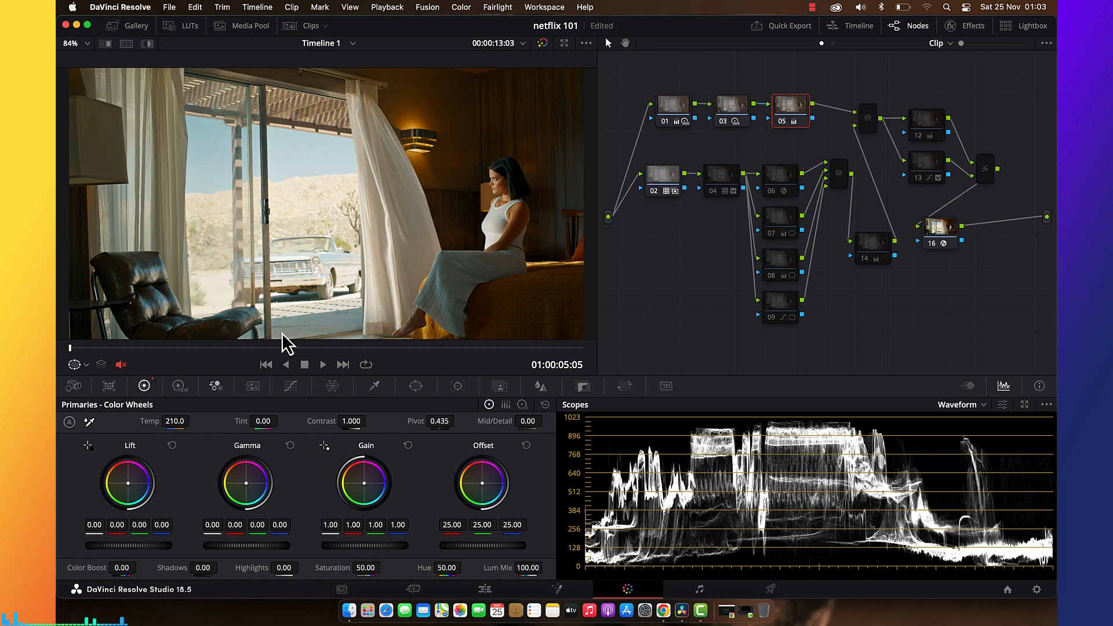
Enable nodes 04 and 06, check the look in full screen and save the project.
left_click(720, 176)
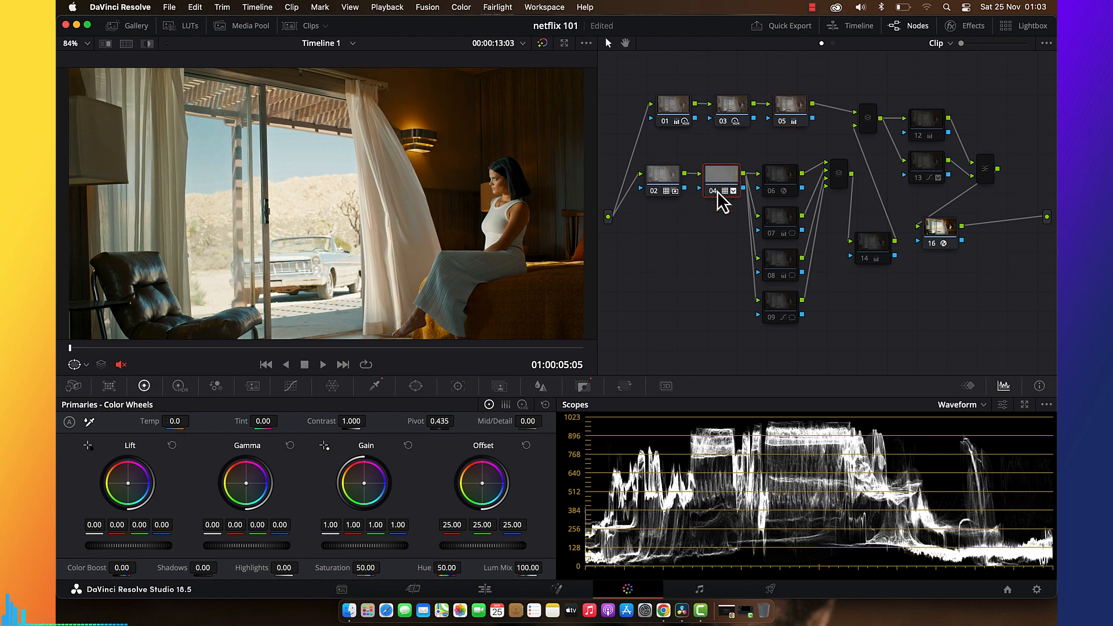
left_click(777, 189)
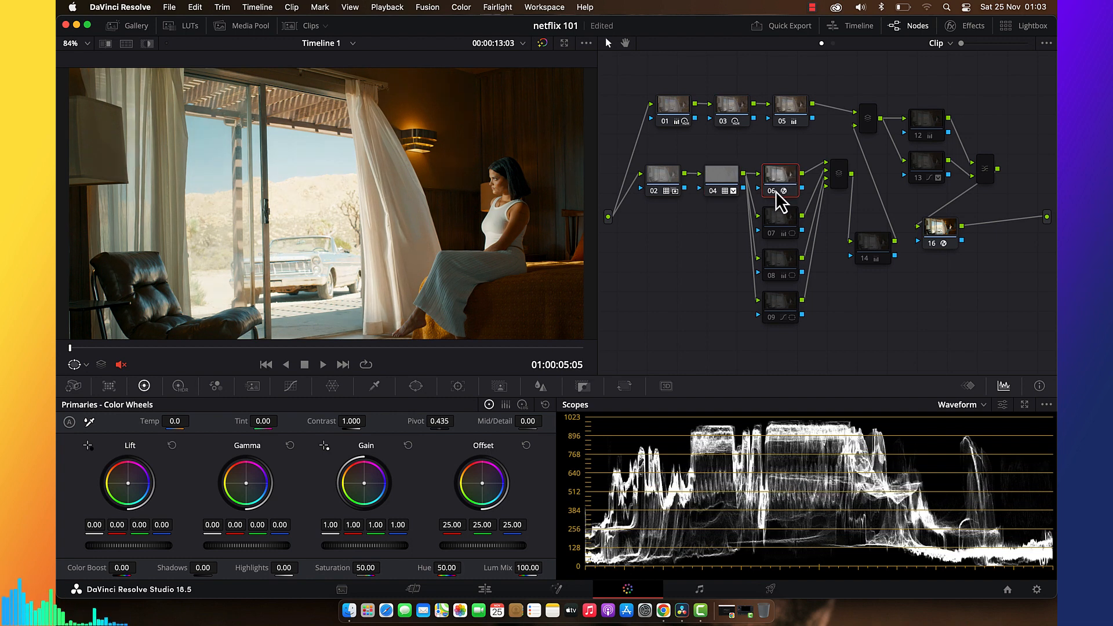
key("super+f")
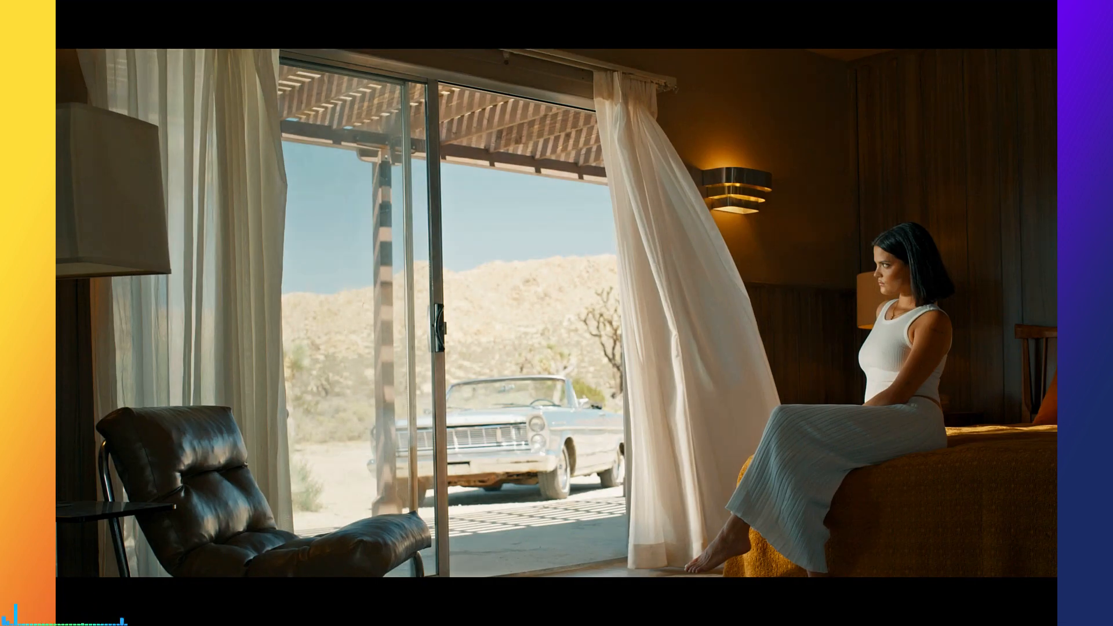
key("super+d")
key("super+s")
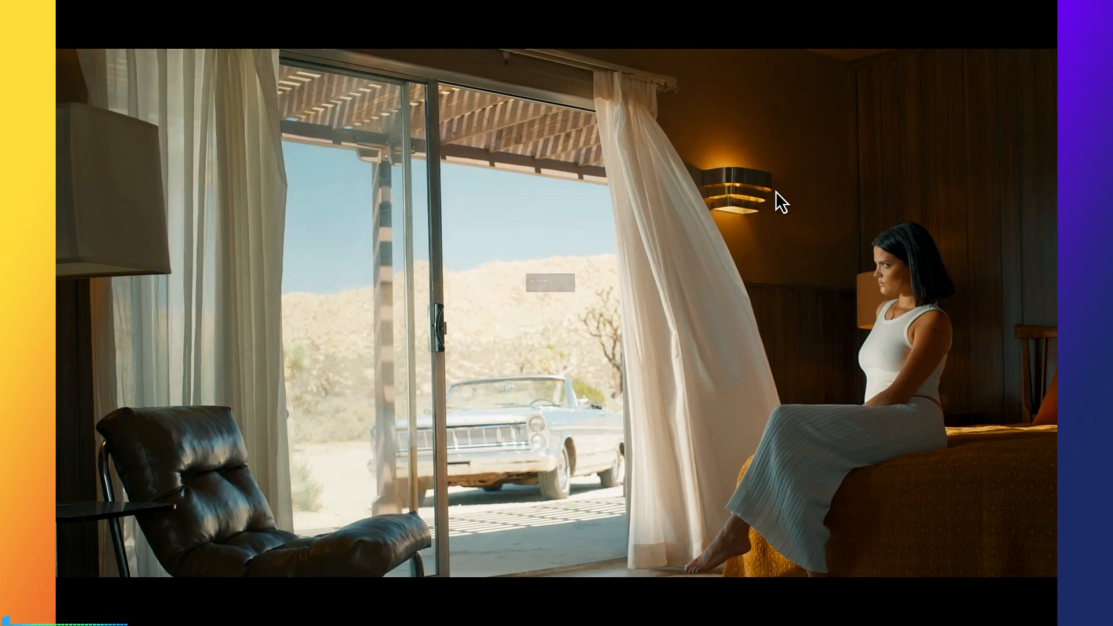
key("super+f")
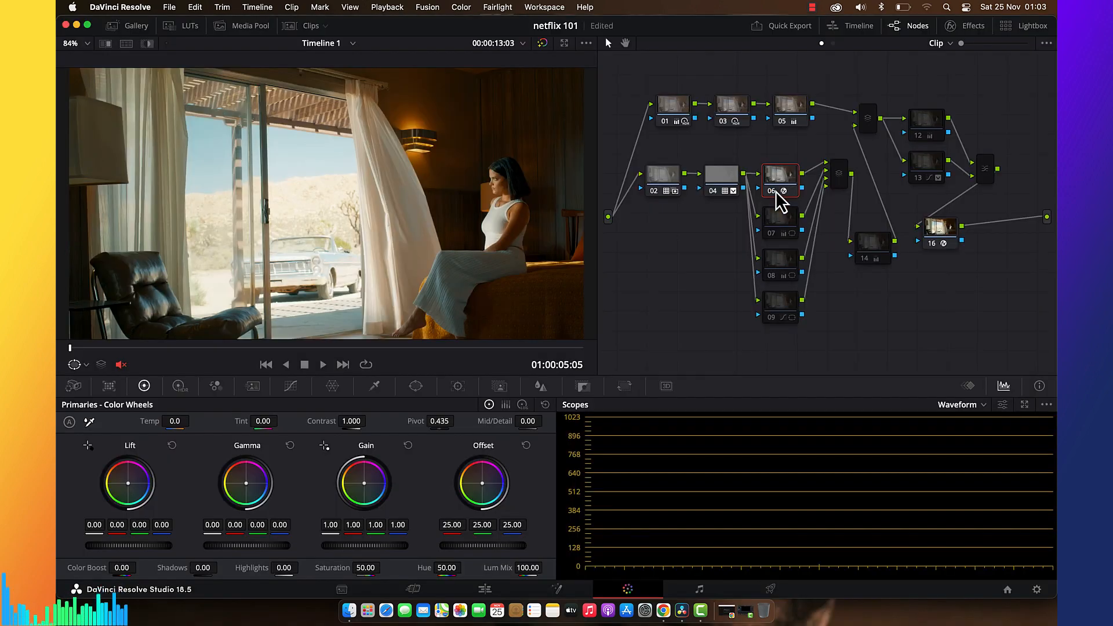
Reset the grade on node 07 and enable the node.
left_click(782, 227)
right_click(778, 224)
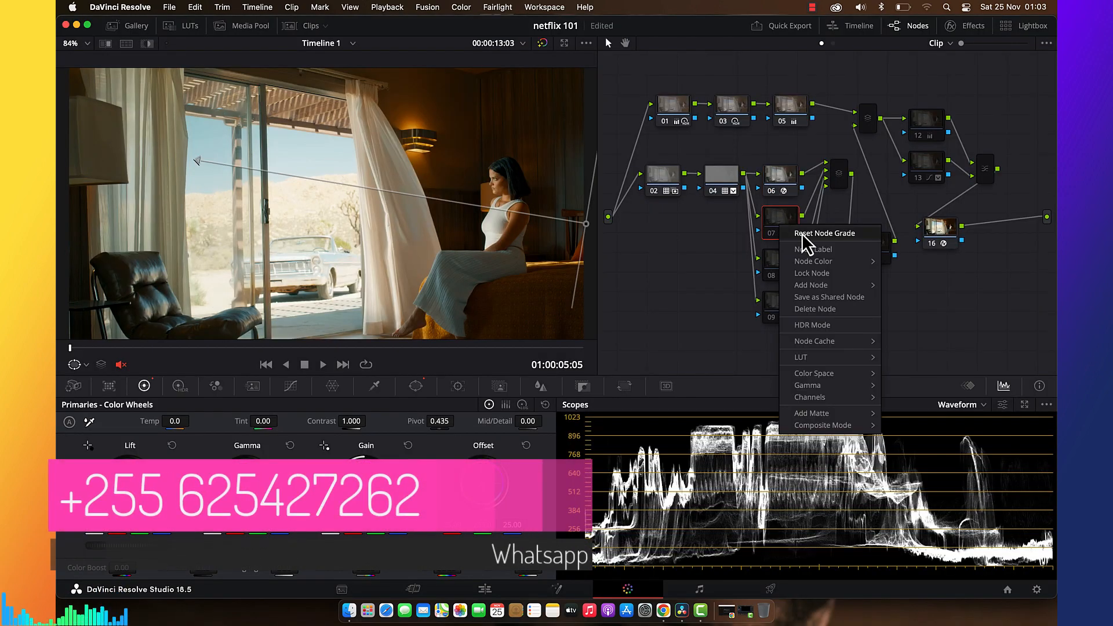
left_click(802, 233)
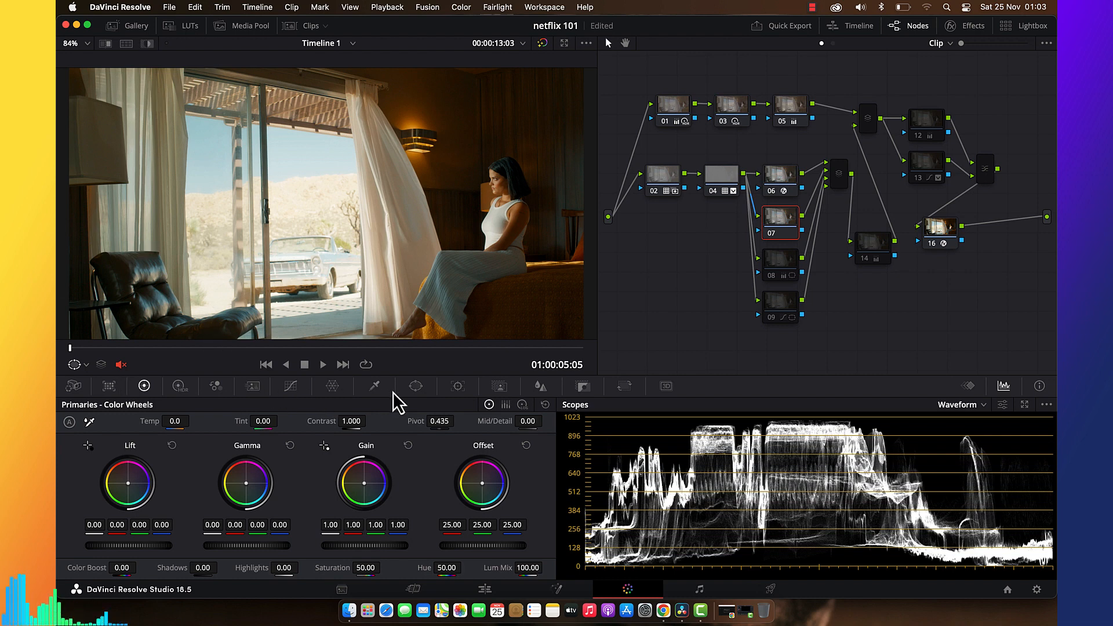
Draw a closed curve window on node 07 around the glass door, the view outside and the adjoining curtain edges.
left_click(415, 387)
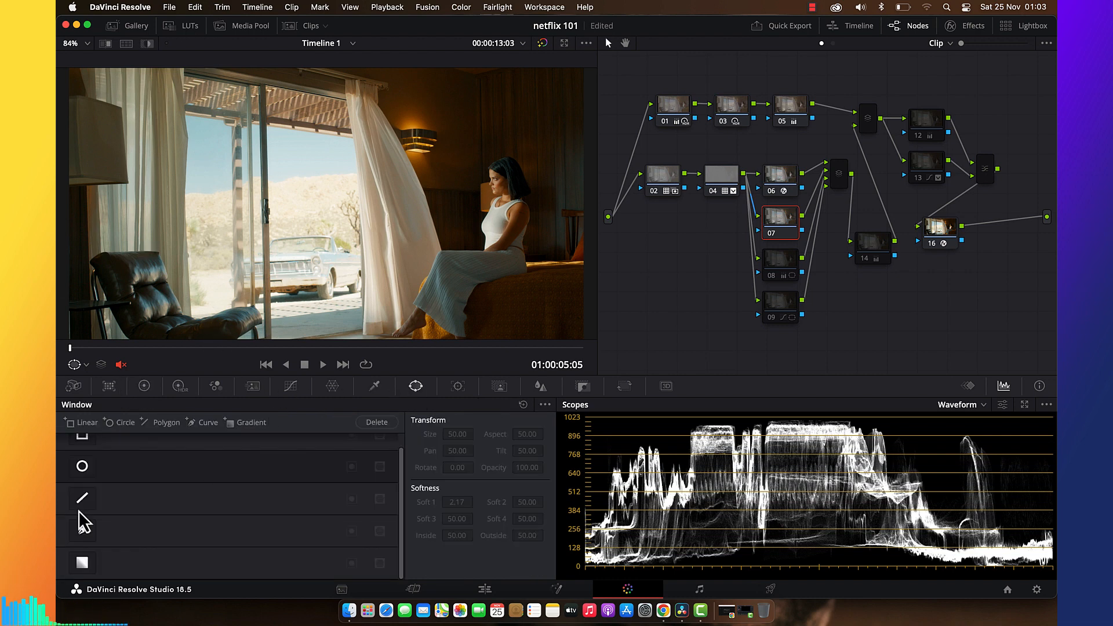
left_click(82, 531)
scroll(317, 281, "down", 3)
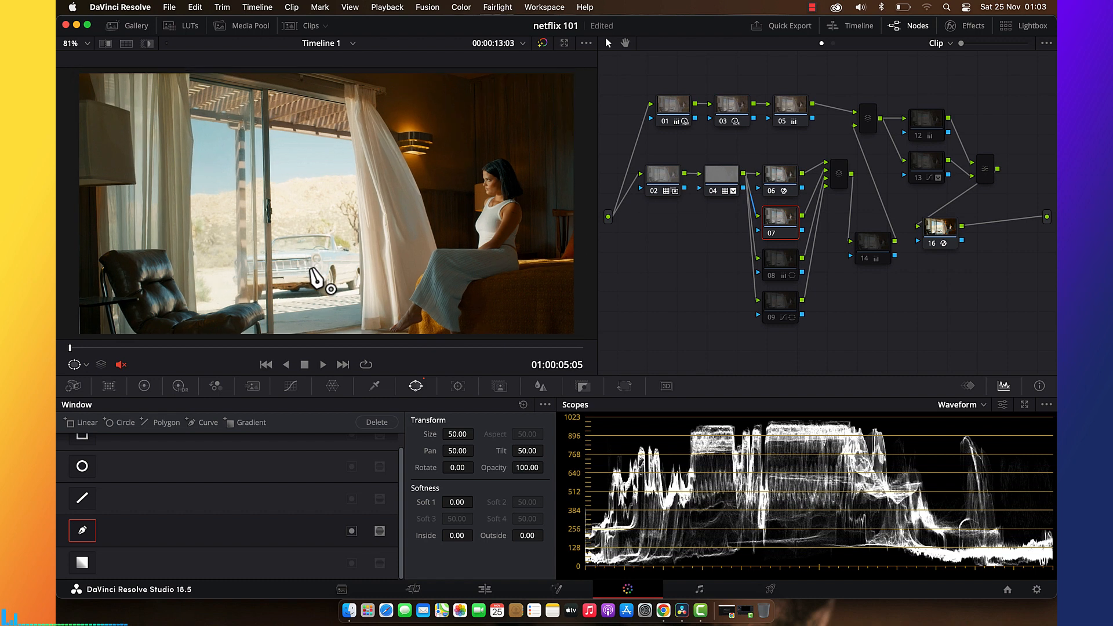
left_click(384, 323)
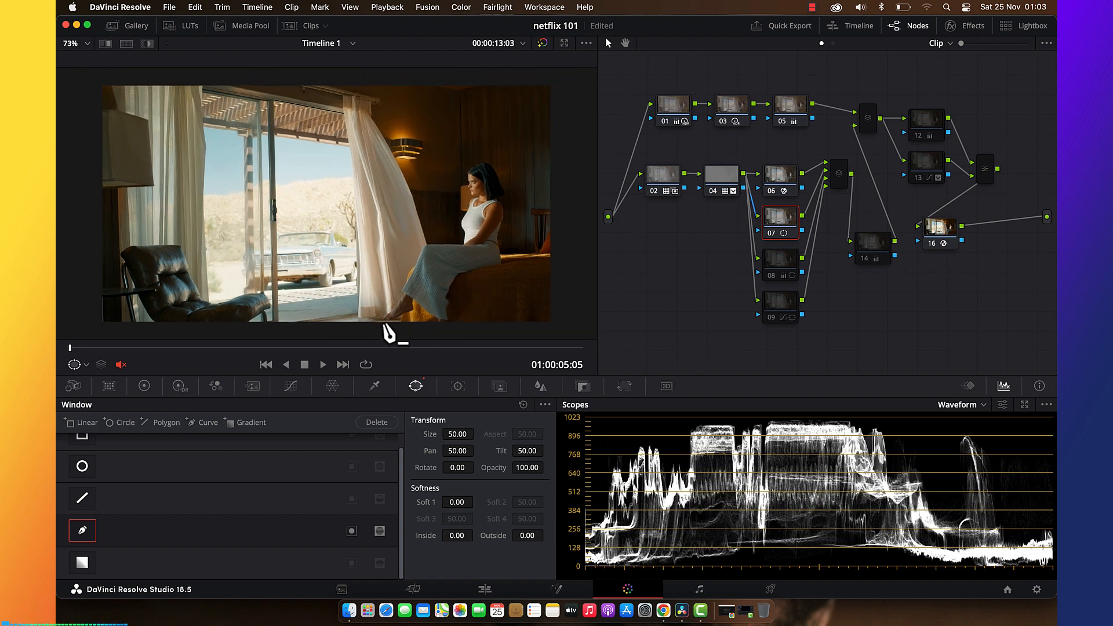
left_click(201, 331)
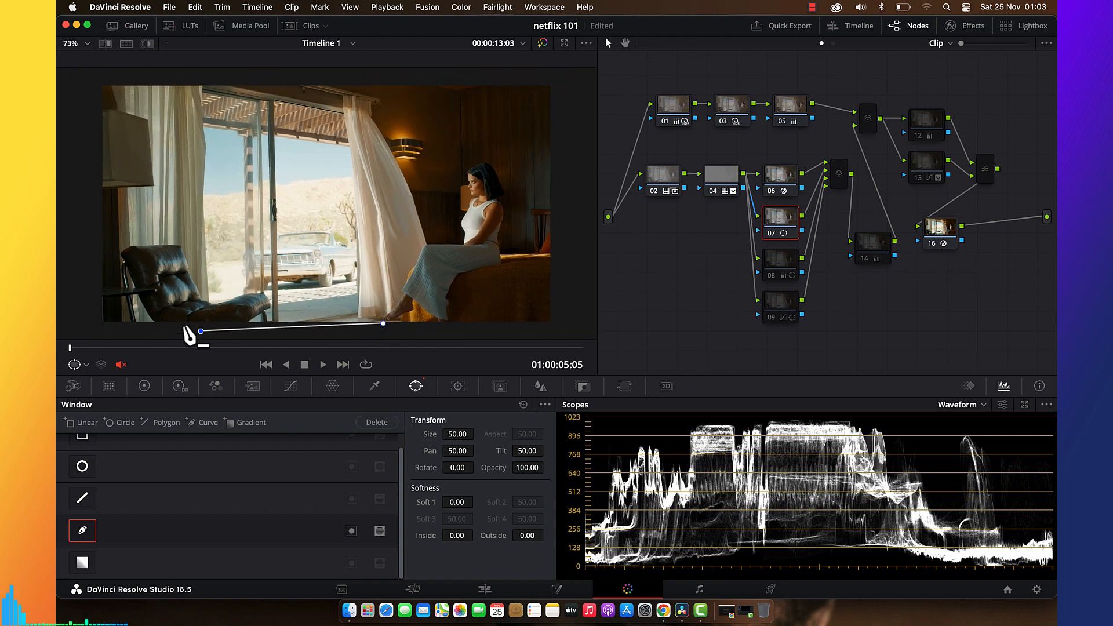
left_click(188, 322)
left_click(168, 193)
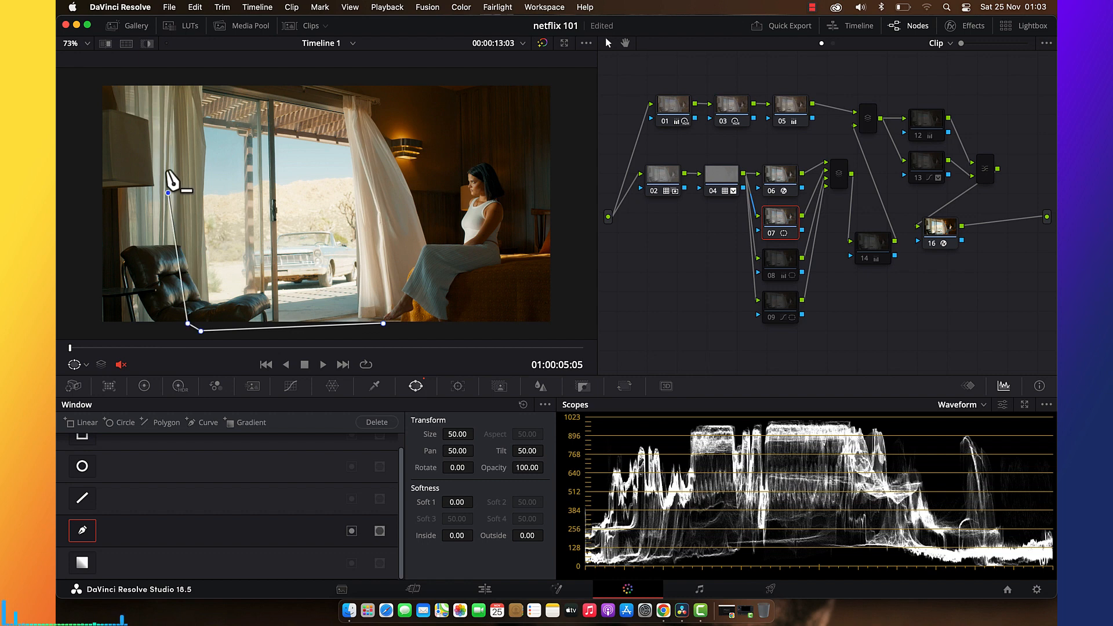
left_click(159, 109)
left_click(161, 77)
left_click(353, 70)
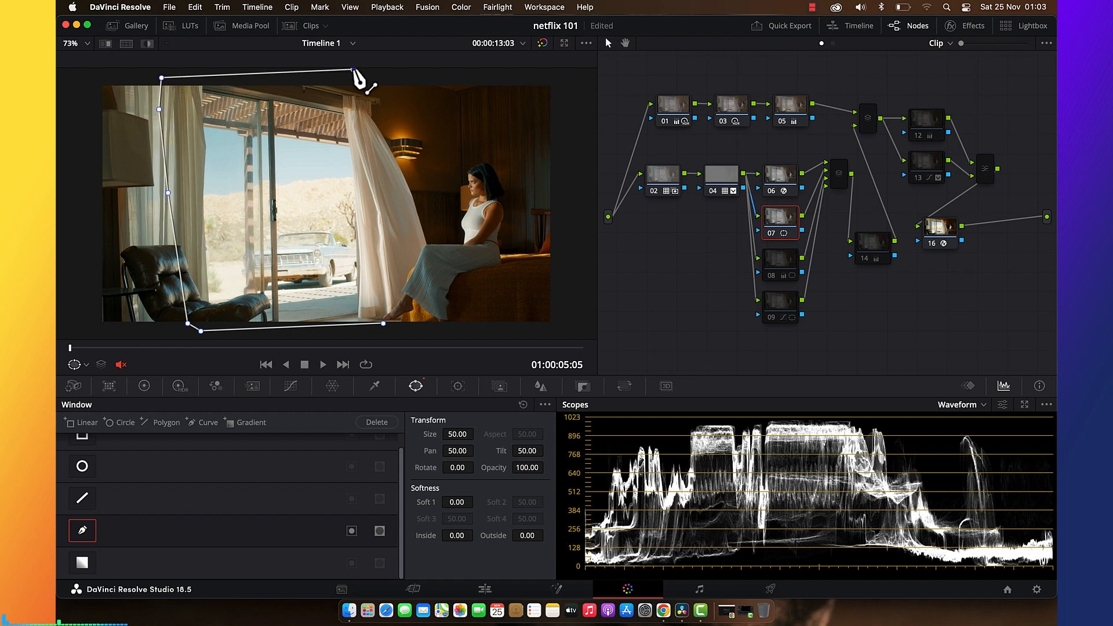
left_click(369, 87)
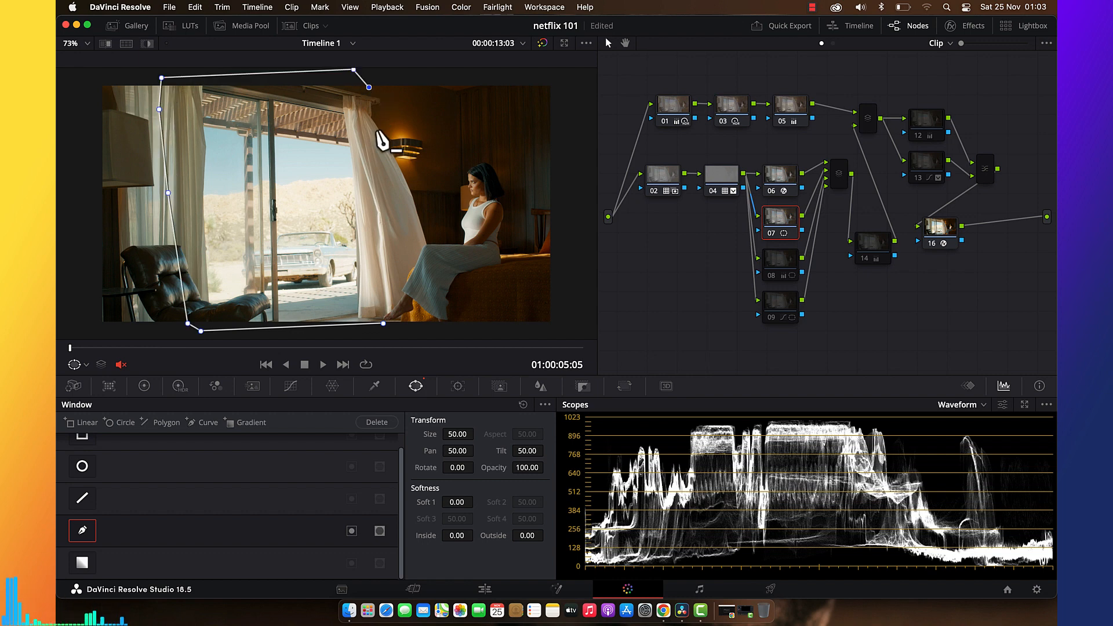
left_click(386, 206)
left_click(383, 323)
left_click(383, 322)
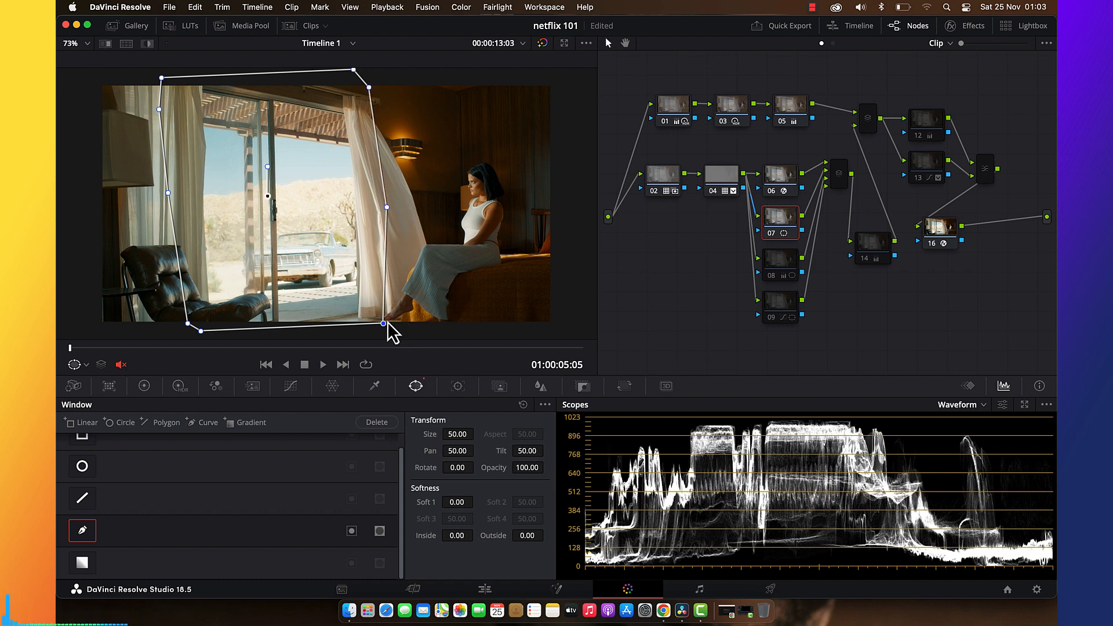
Set the Soft 1 softness of node 07's curve window to 20.
left_click(457, 502)
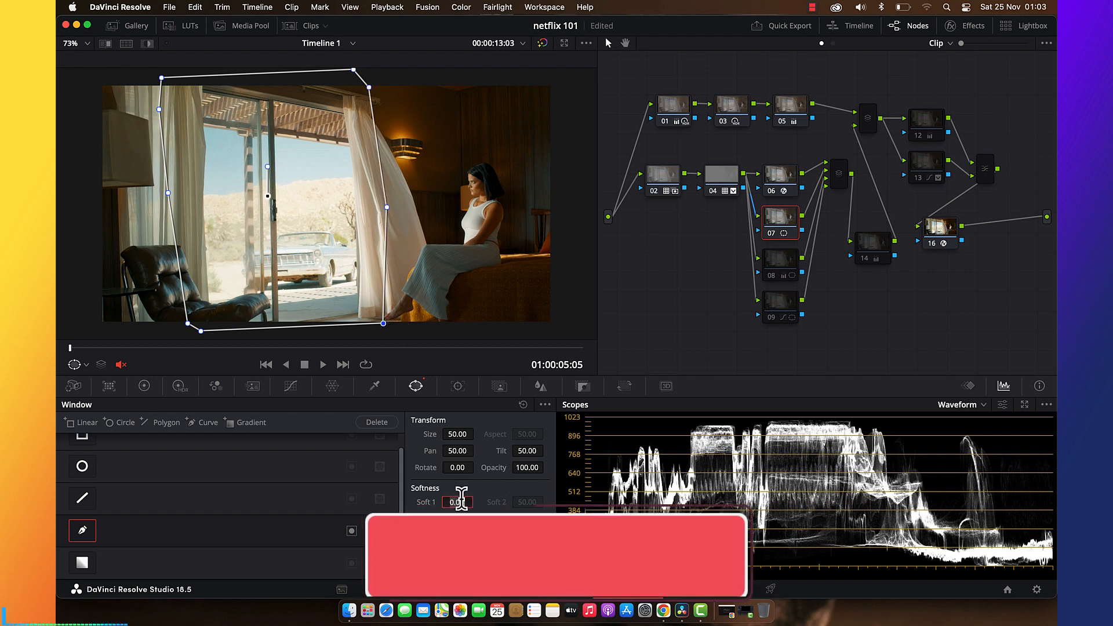
type("20")
key("Return")
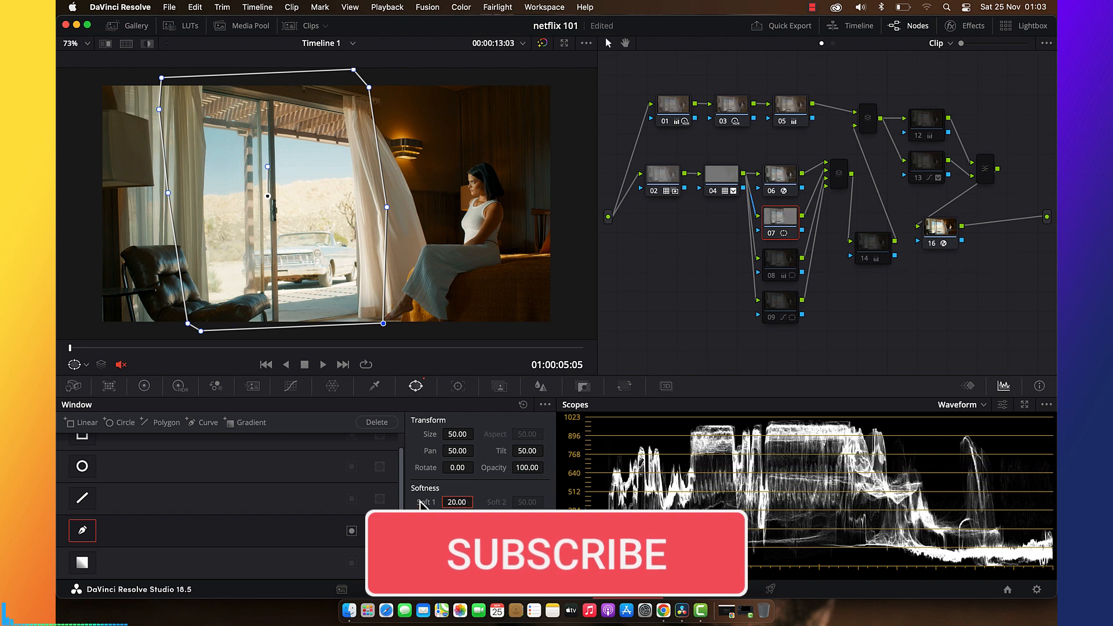
Darken the masked exterior on node 07 with HDR exposure of -0.29 for Global and -0.35 for Light.
left_click(144, 385)
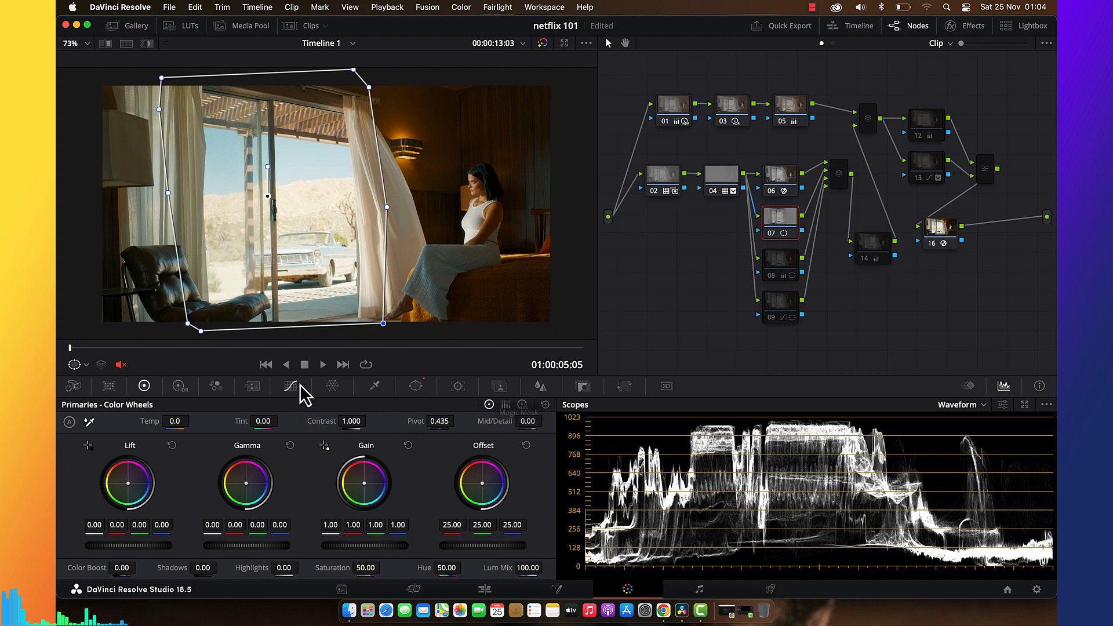
left_click(190, 388)
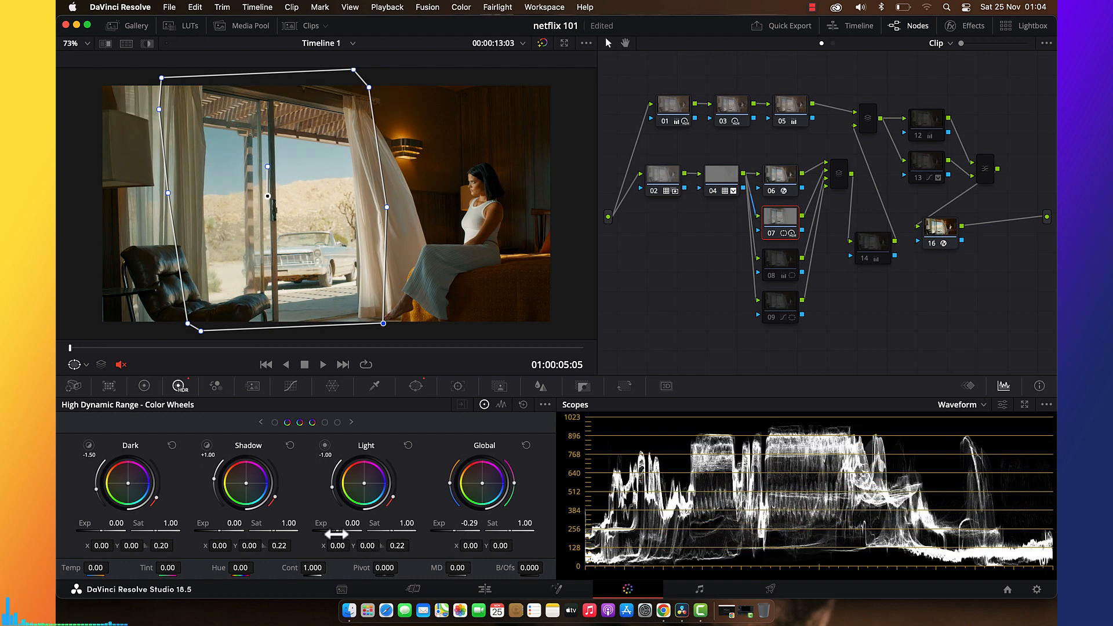
left_click_drag(337, 533, 331, 533)
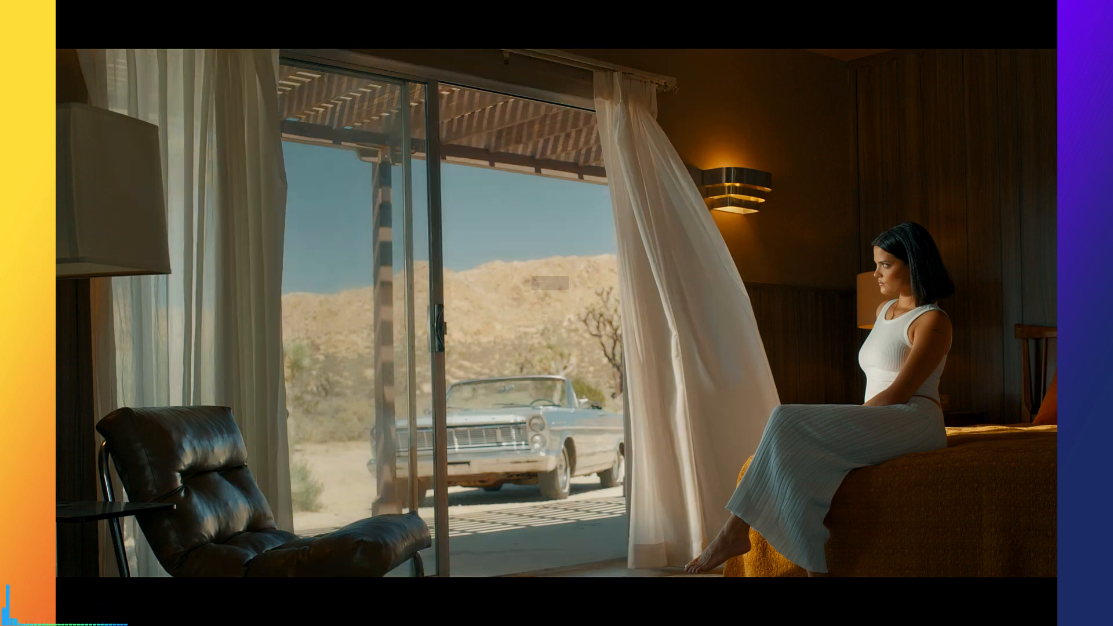
key("Escape")
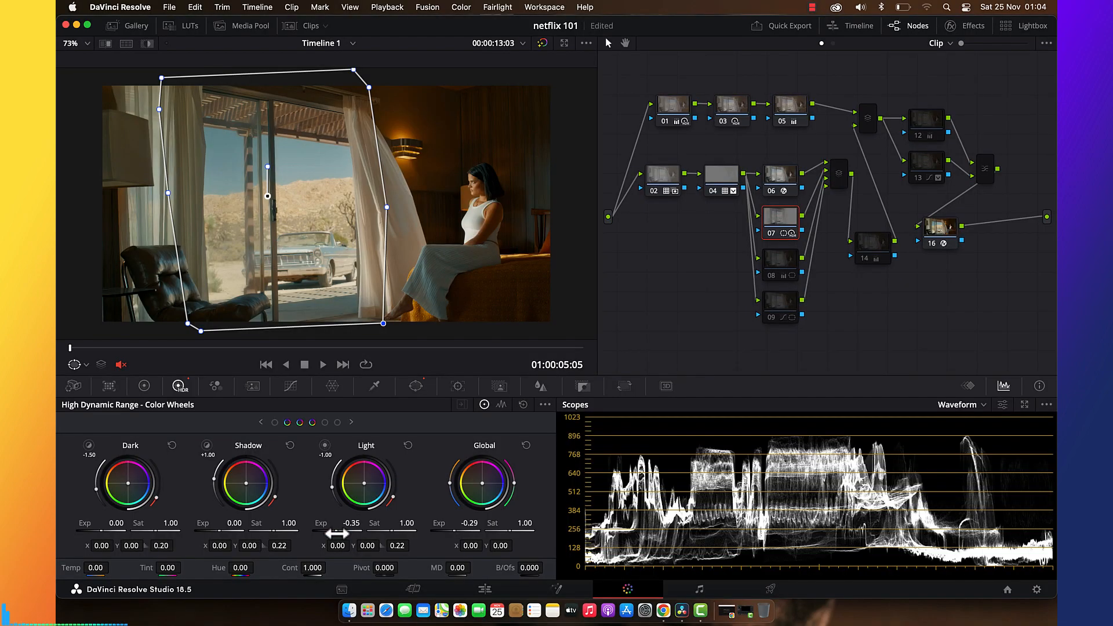
key("shift+z")
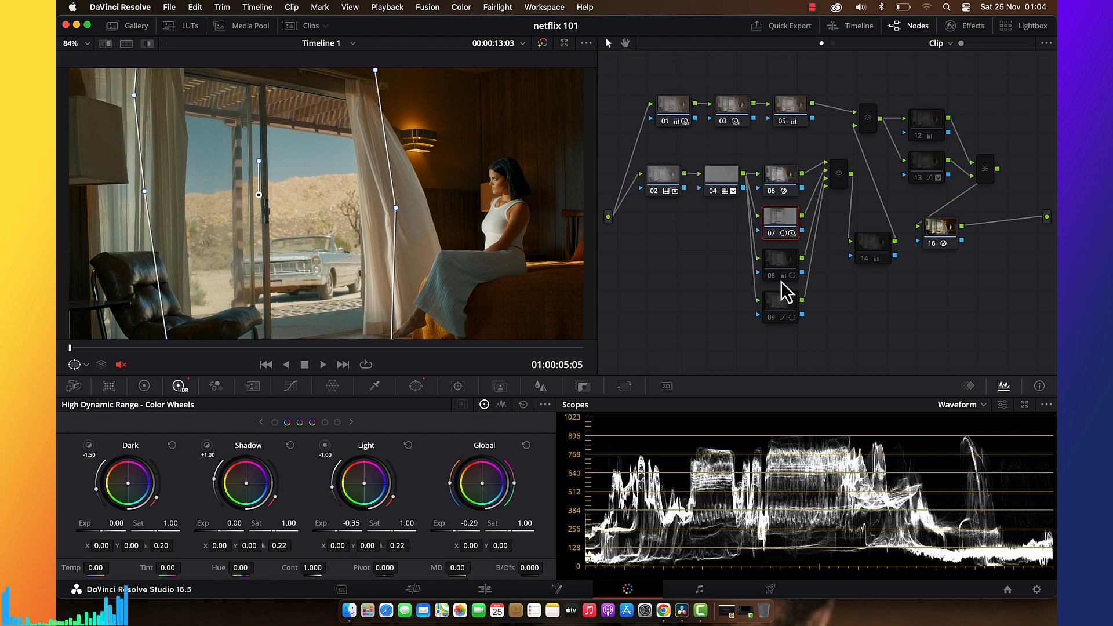
Reset the grade on node 08 and enable the node.
left_click(785, 264)
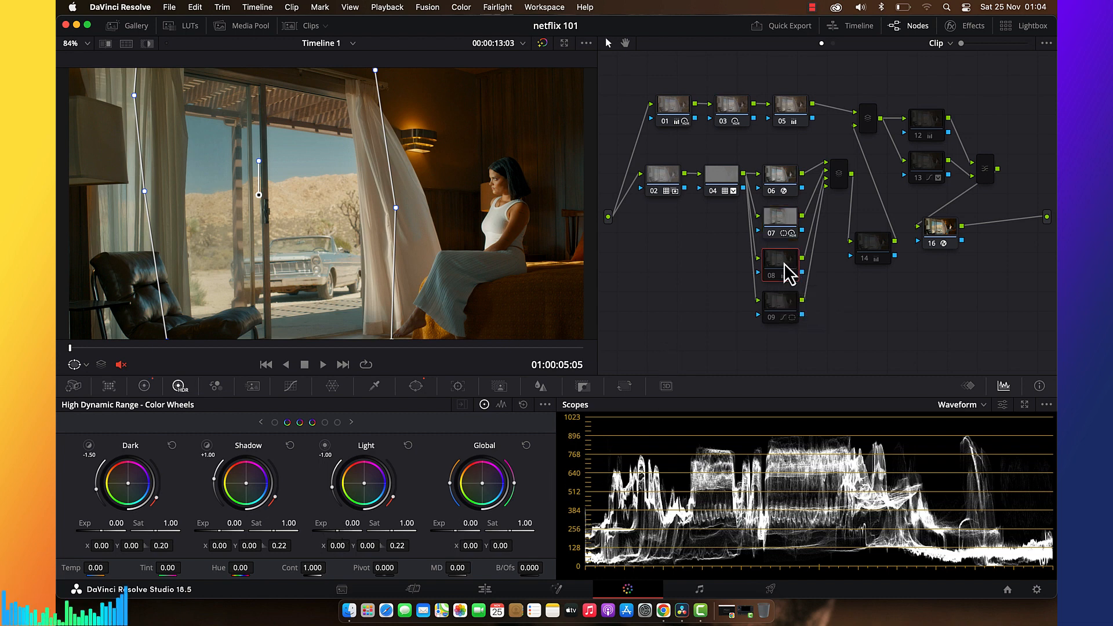
right_click(797, 269)
left_click(817, 283)
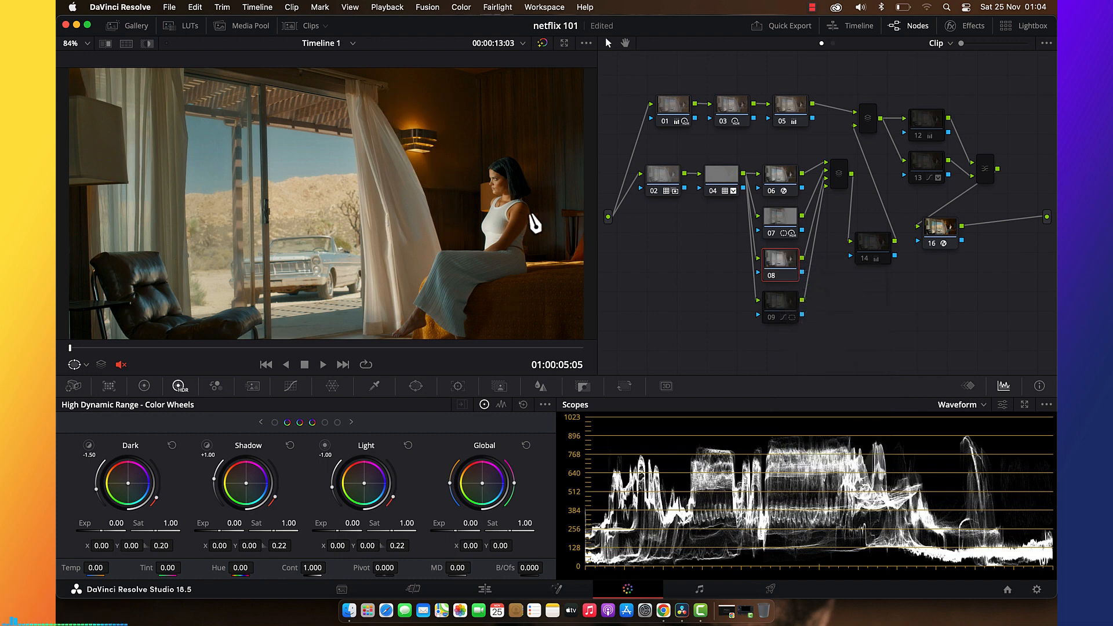
Draw a closed curve window on node 08 around the wall lamp beside the curtain, with Soft 1 at 20.
left_click(415, 386)
left_click(83, 530)
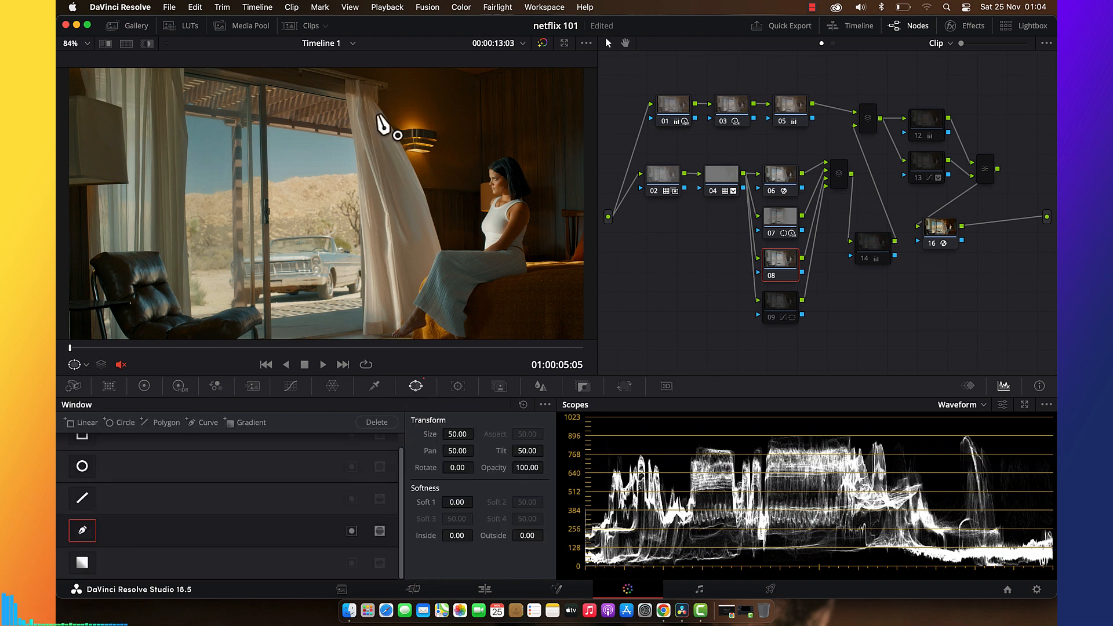
left_click(382, 76)
left_click(383, 105)
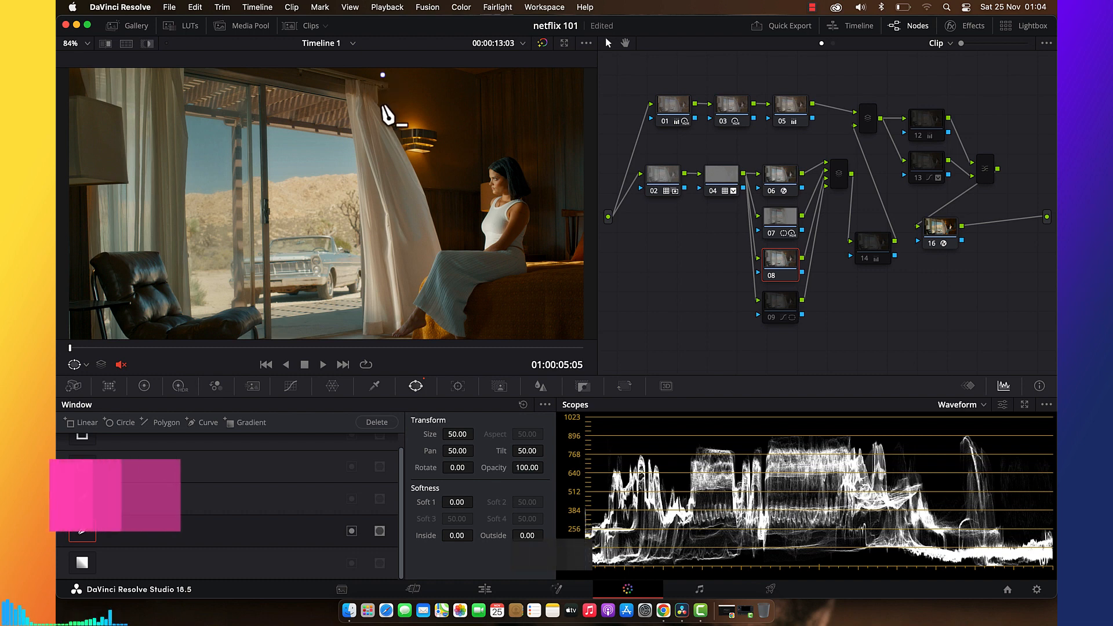
left_click(421, 196)
left_click(457, 187)
left_click(486, 152)
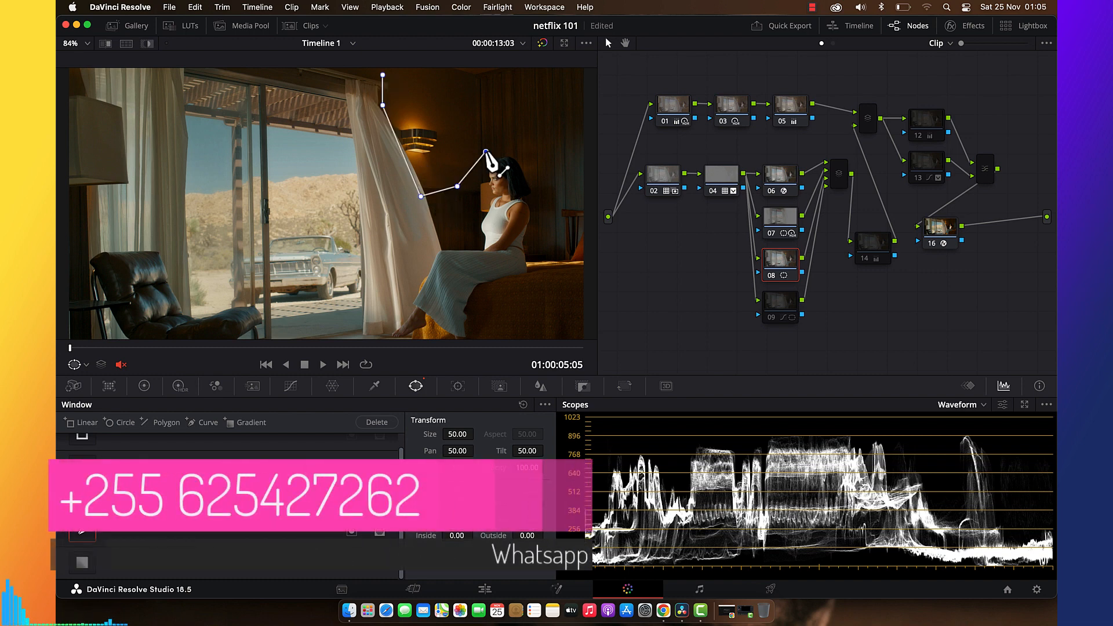
left_click(455, 105)
left_click(382, 76)
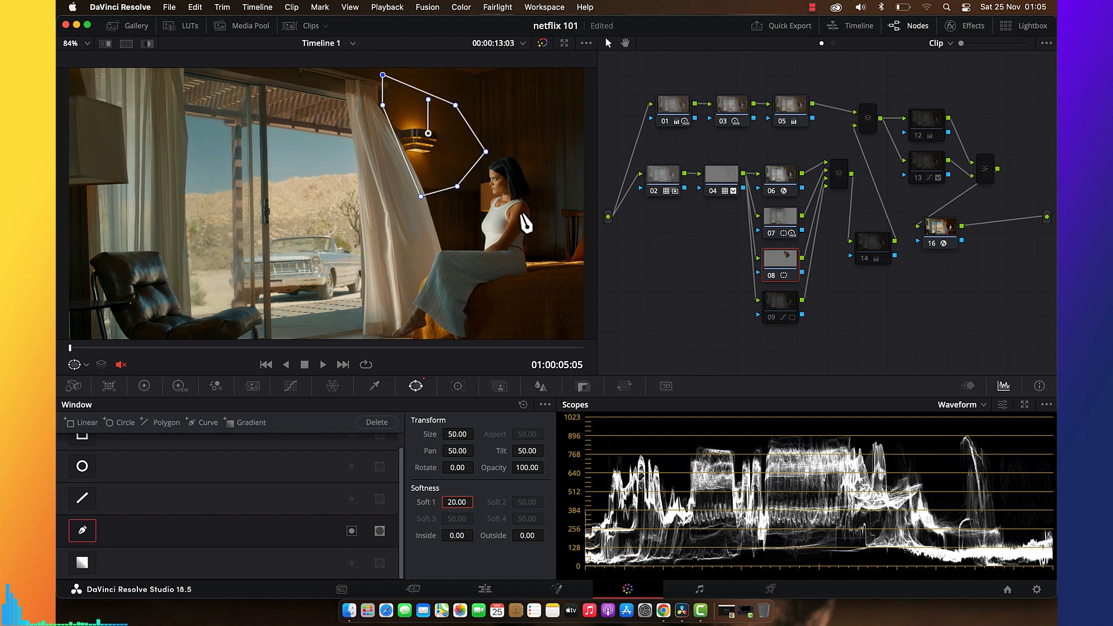
Warm the masked wall lamp area on node 08 with the primaries gamma at 0.02 red and -0.03 blue.
left_click(146, 386)
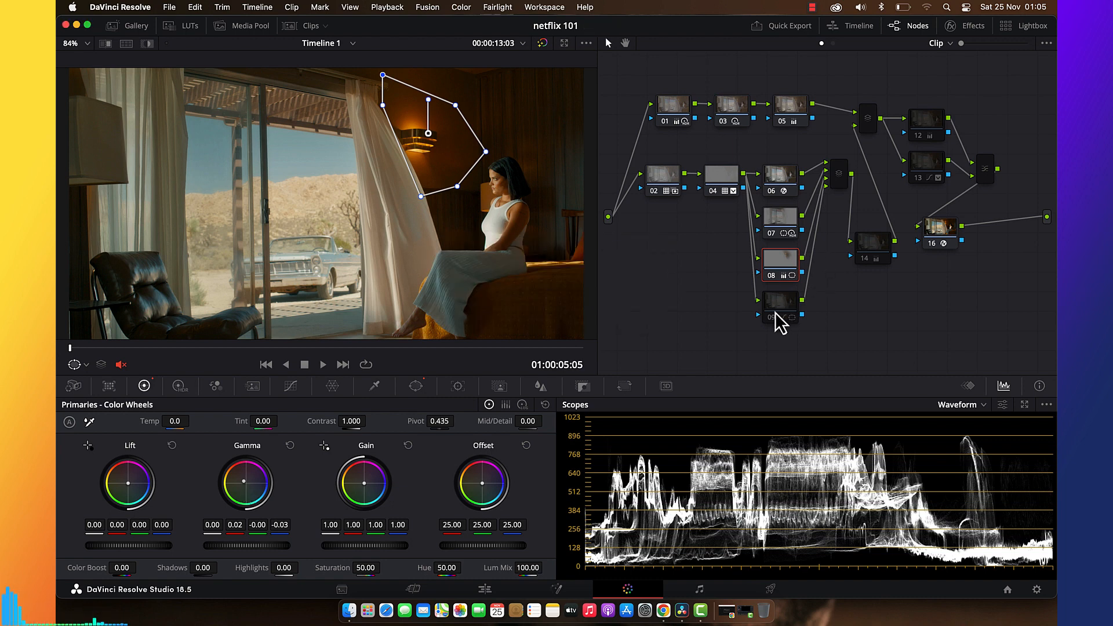
left_click_drag(777, 316, 780, 345)
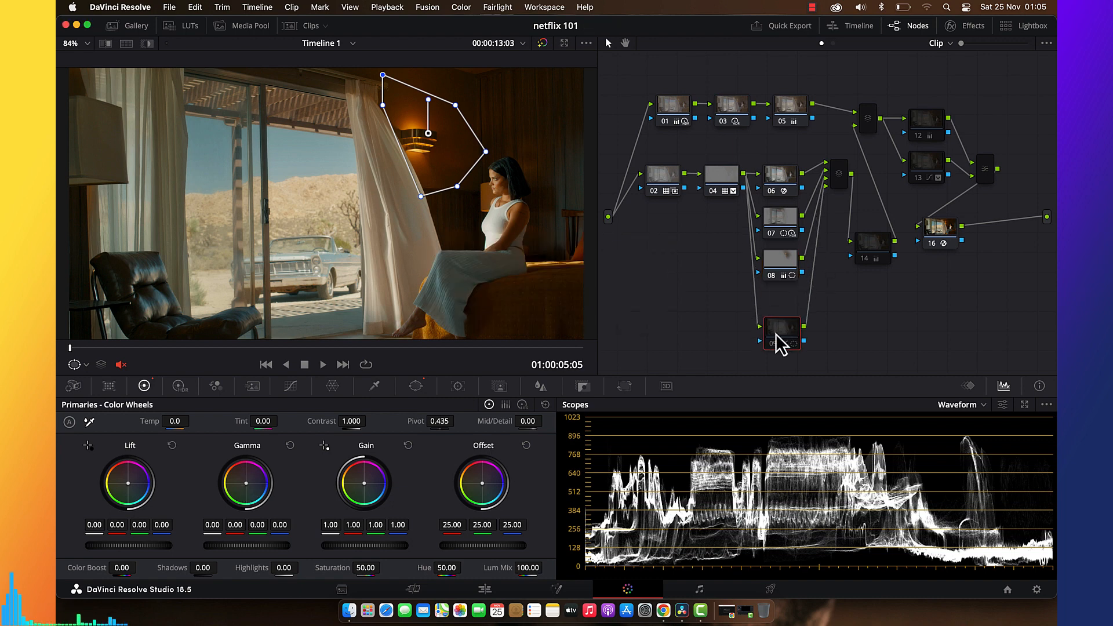
left_click(779, 278)
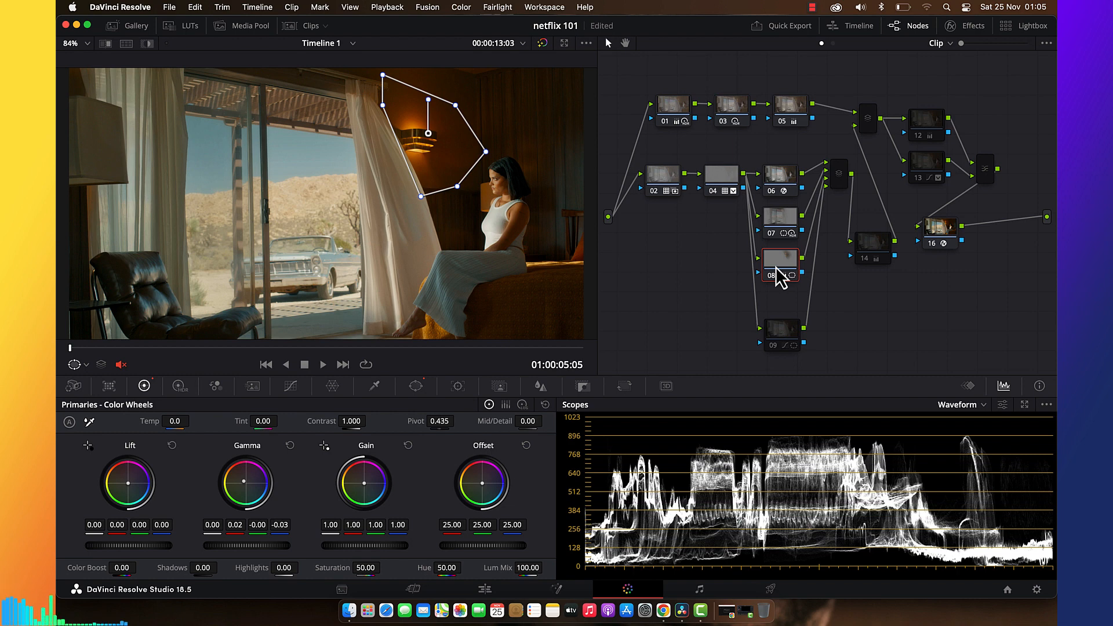
key("alt+p")
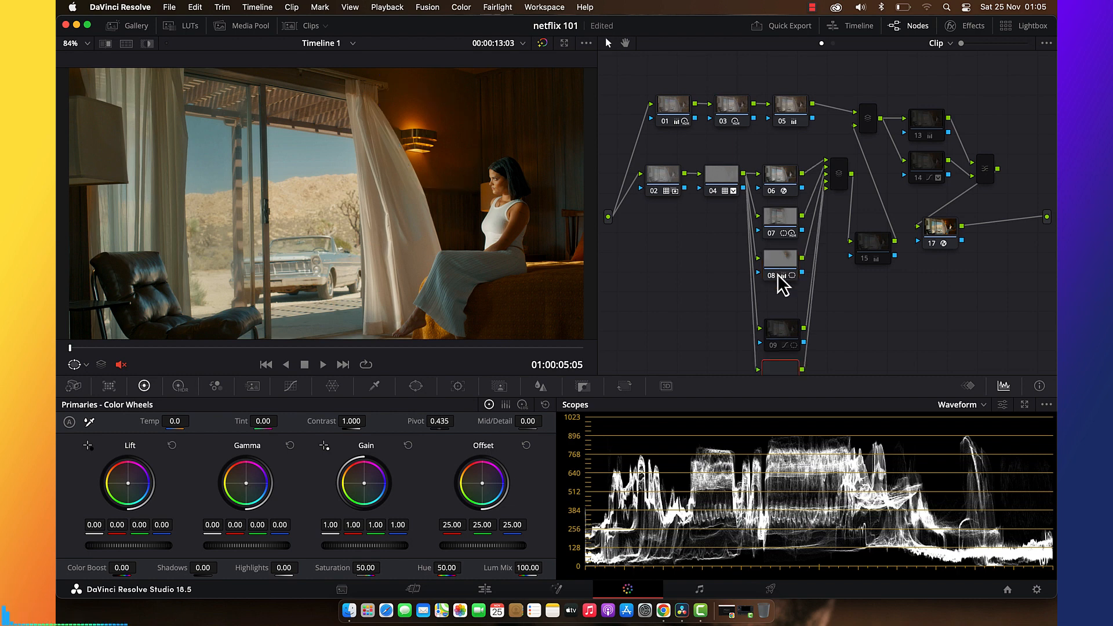
key("super+z")
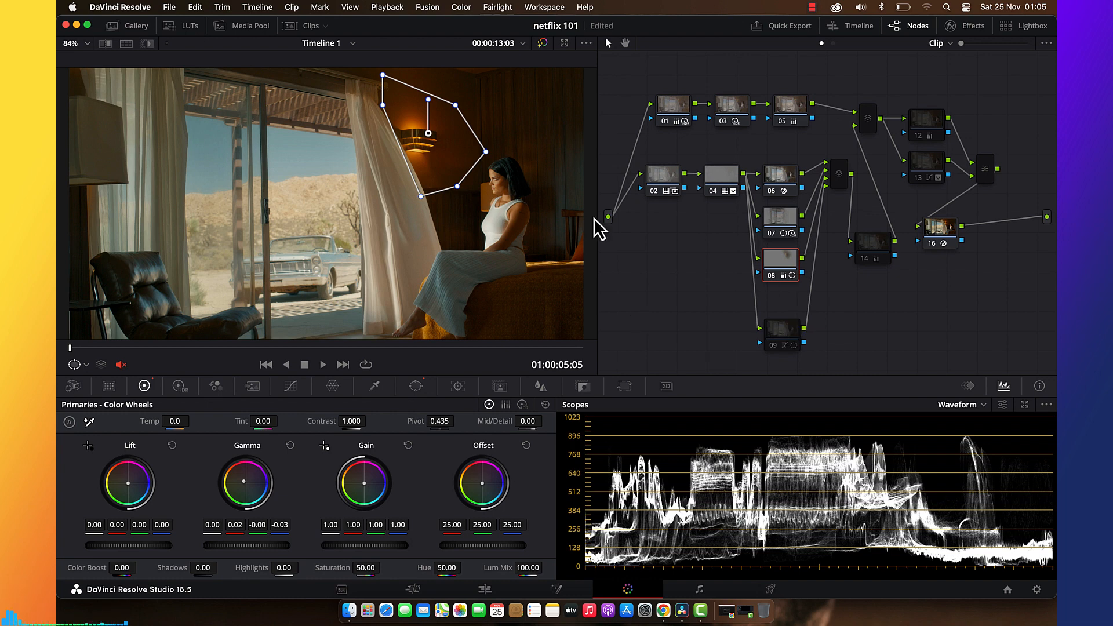
Place node 09 directly beneath node 08, enable it, and shift its circular window from the glass door onto the seated woman.
left_click_drag(778, 336, 776, 304)
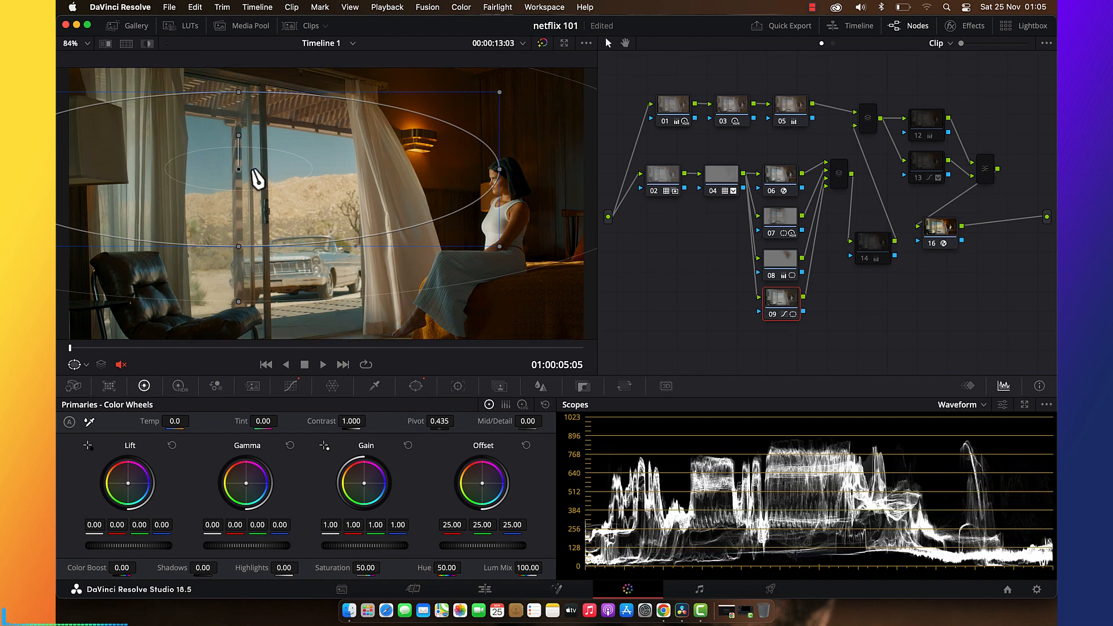
left_click_drag(242, 177, 464, 197)
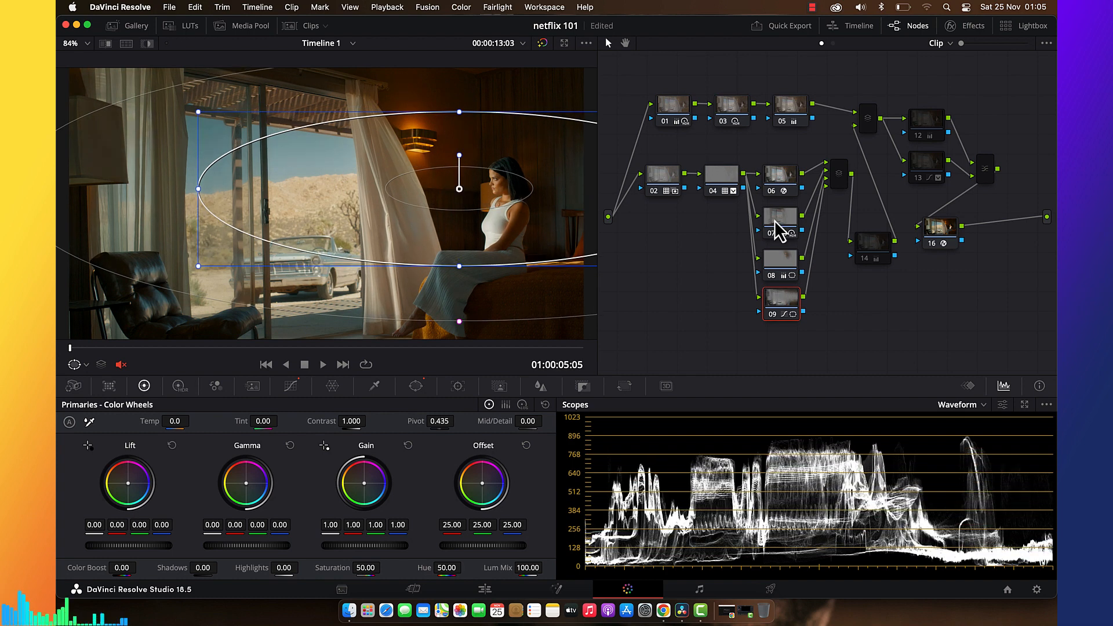
Enable nodes 14 and 13, and reset the window on node 13.
left_click(865, 259)
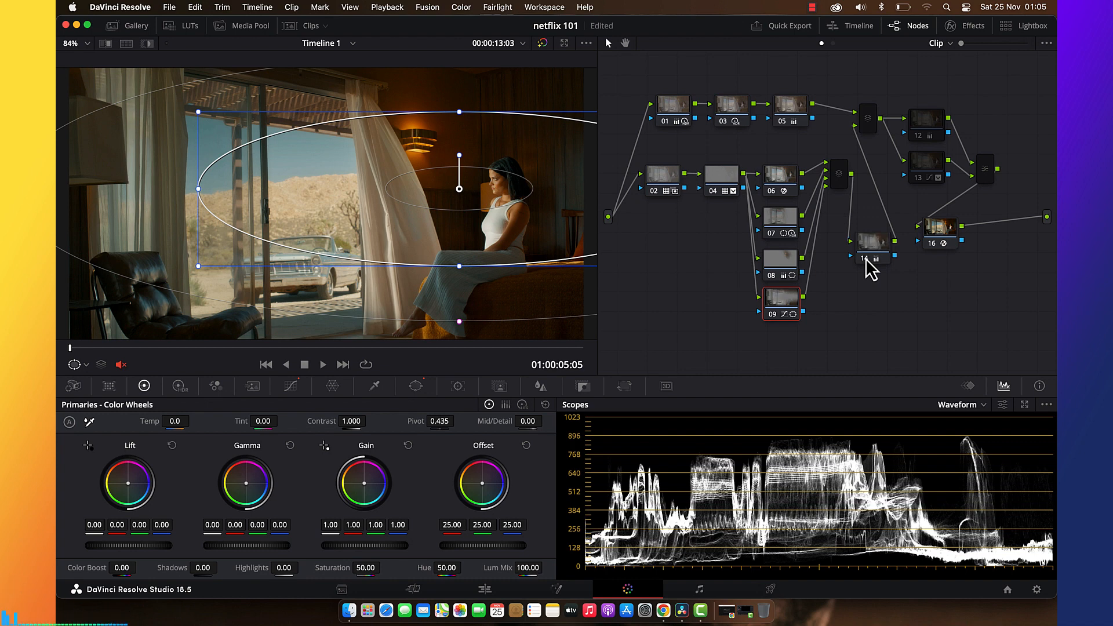
left_click(921, 179)
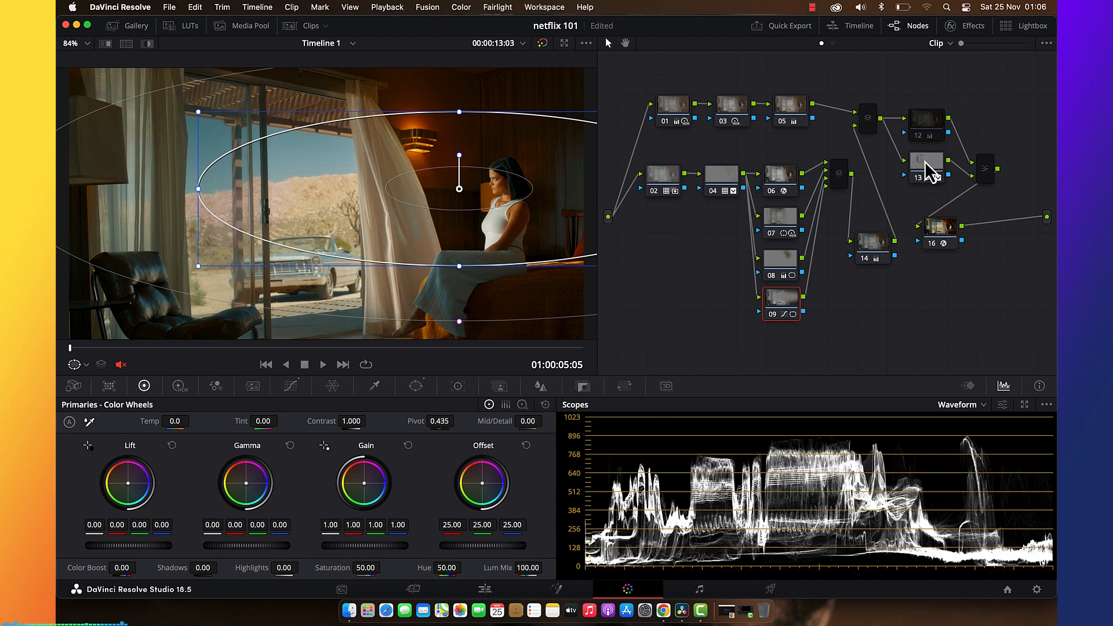
left_click(924, 162)
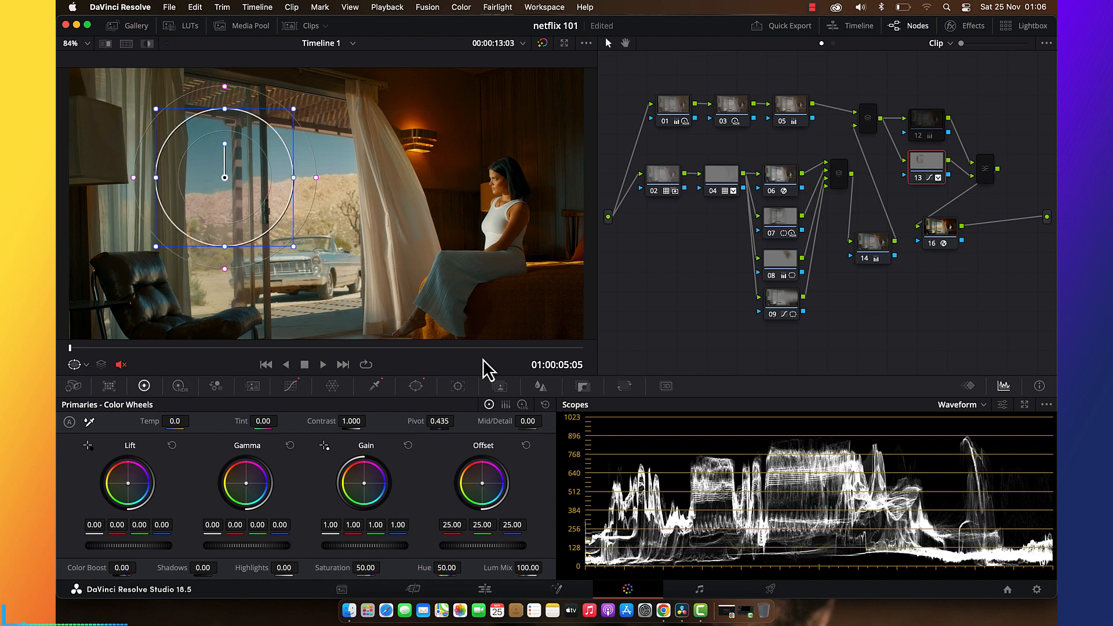
left_click(418, 385)
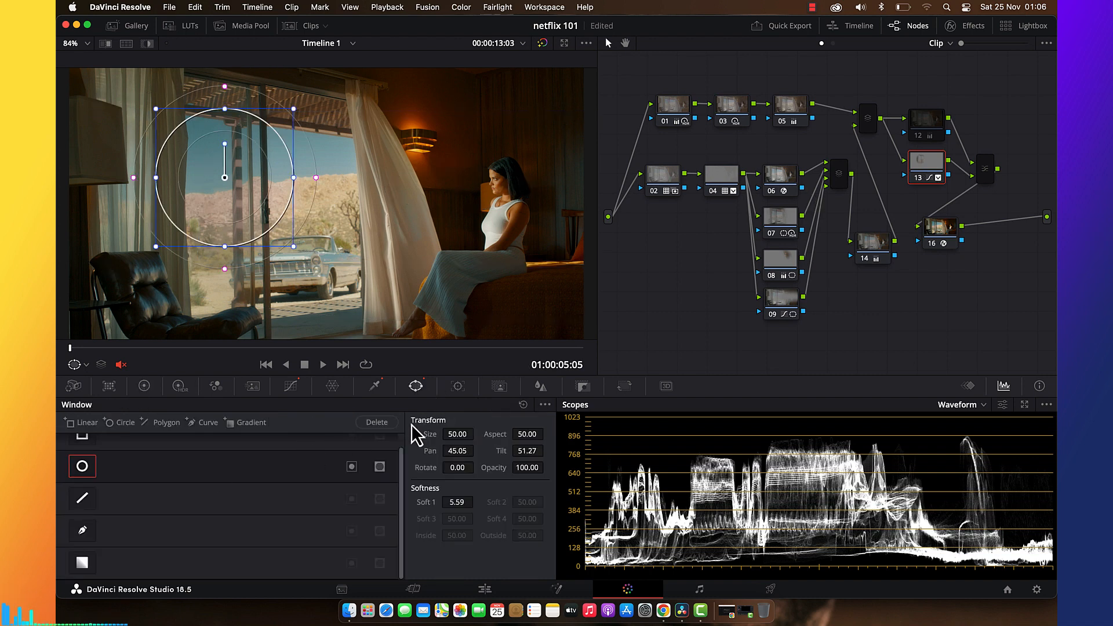
left_click(524, 405)
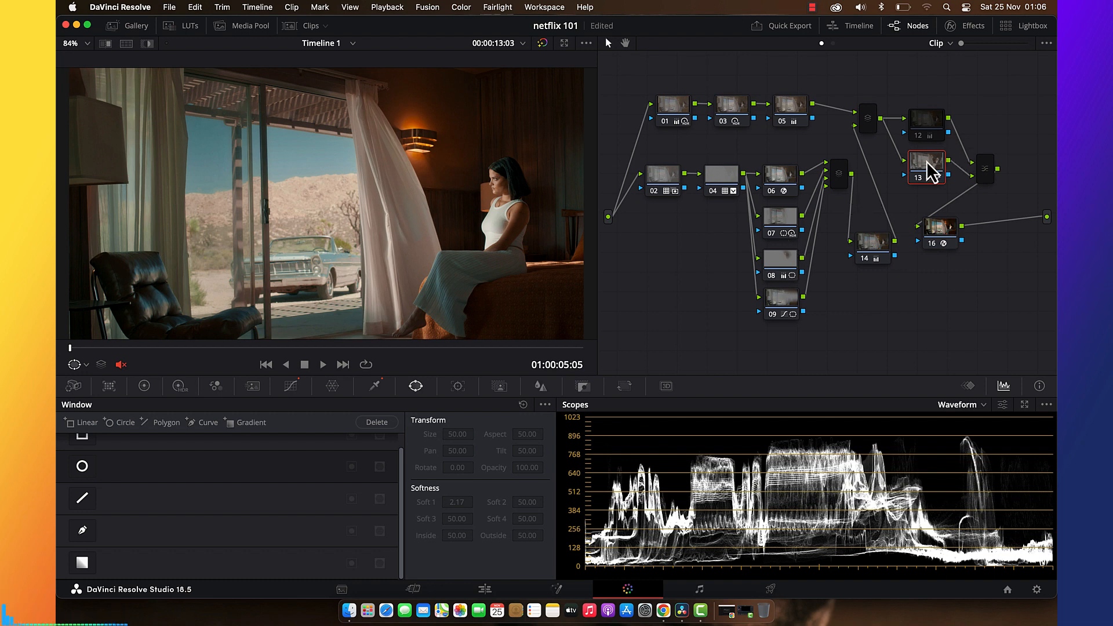
Draw a closed curve window on node 13 around the woman's head and torso, and soften its edge.
left_click(81, 531)
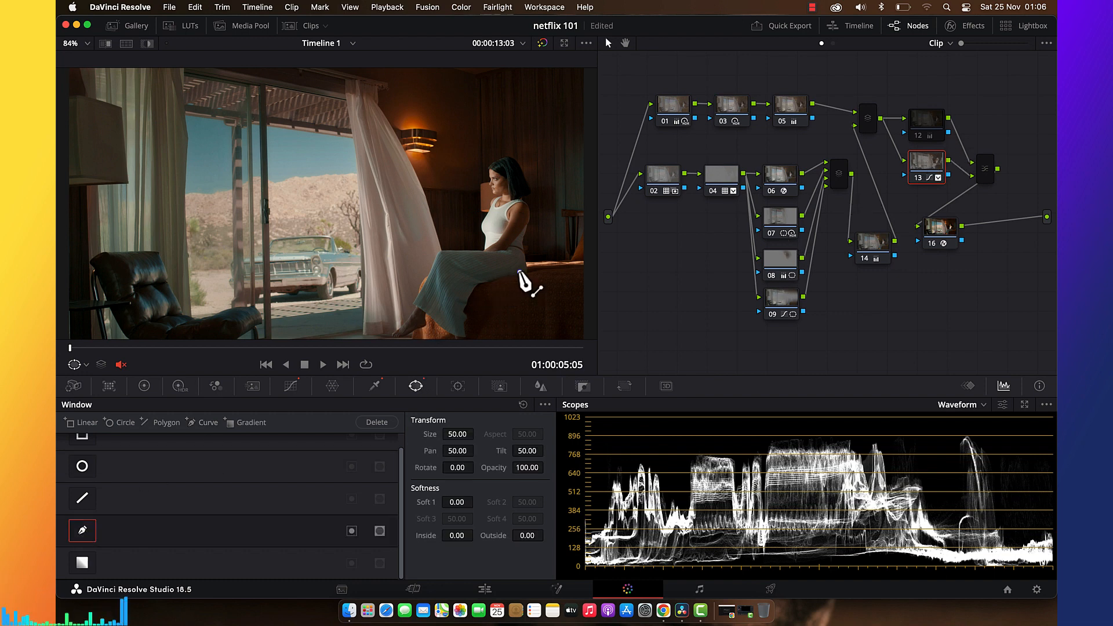
left_click(486, 252)
left_click(483, 222)
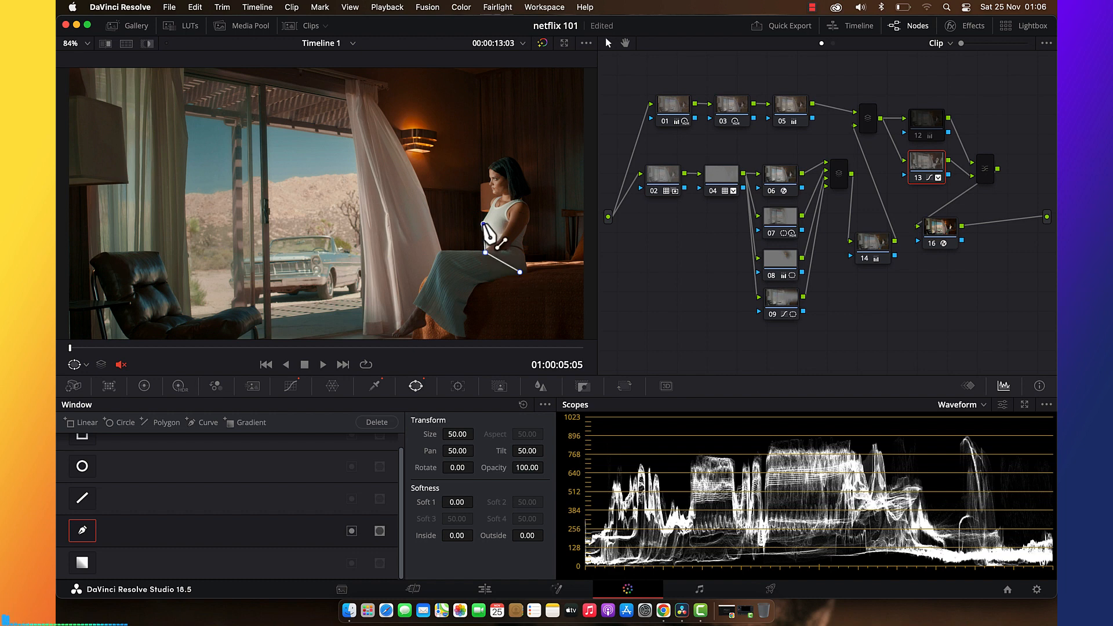
left_click(493, 200)
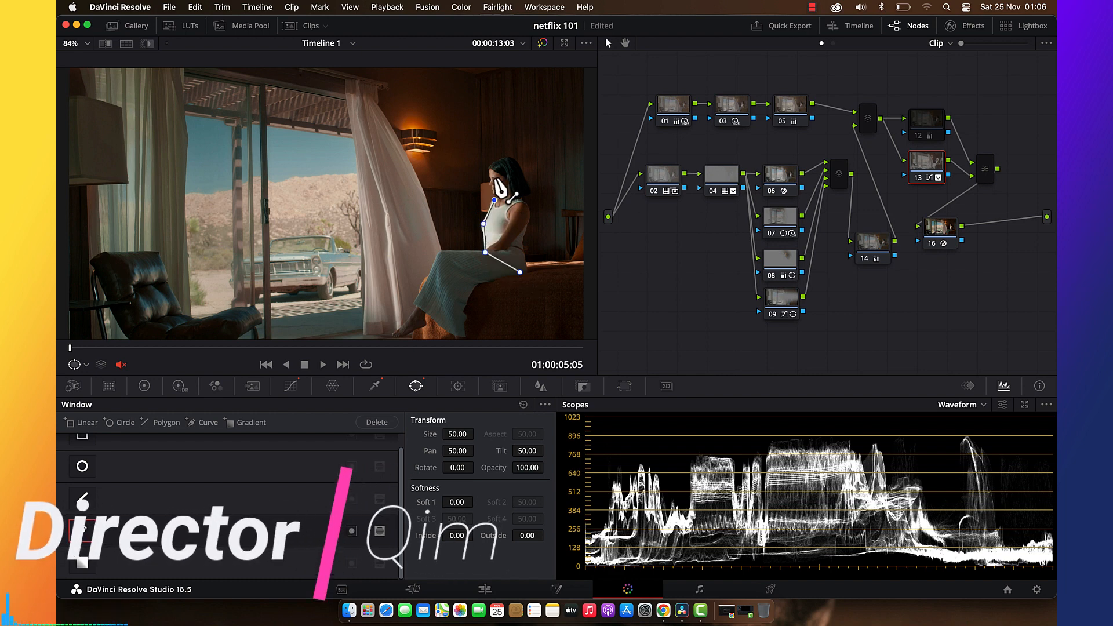
left_click(492, 171)
left_click(505, 161)
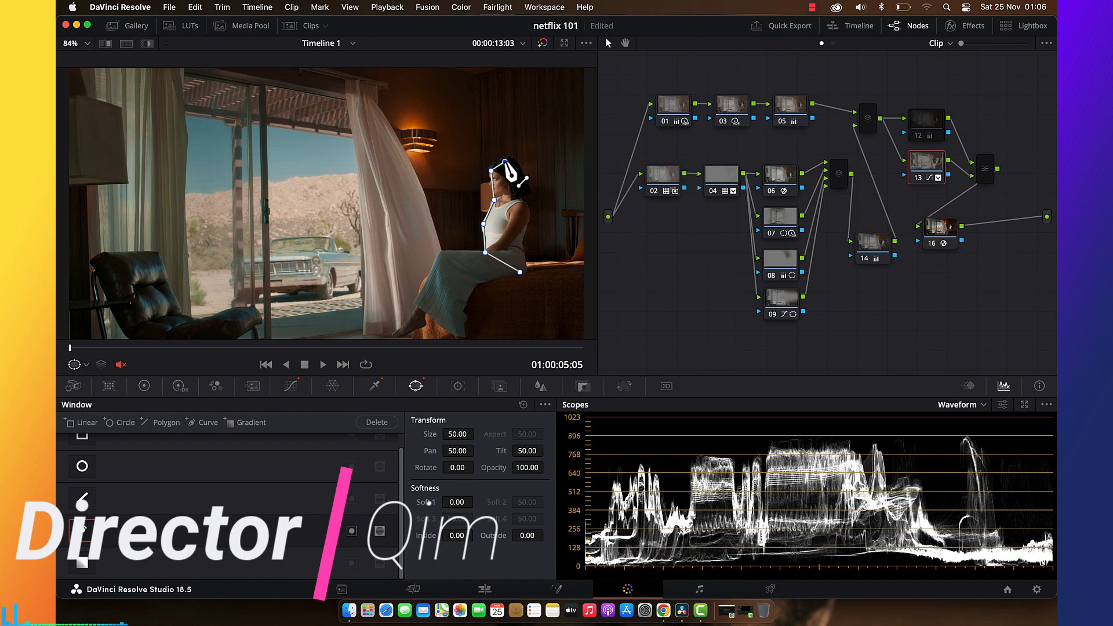
left_click(516, 174)
left_click(525, 189)
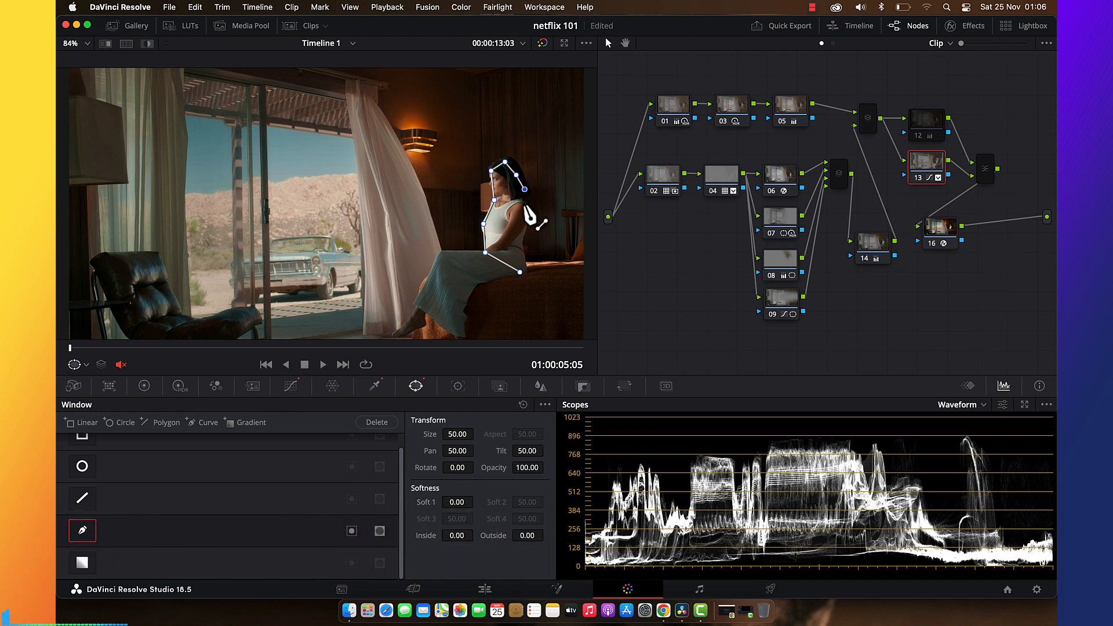
left_click(524, 205)
left_click(525, 240)
left_click(520, 272)
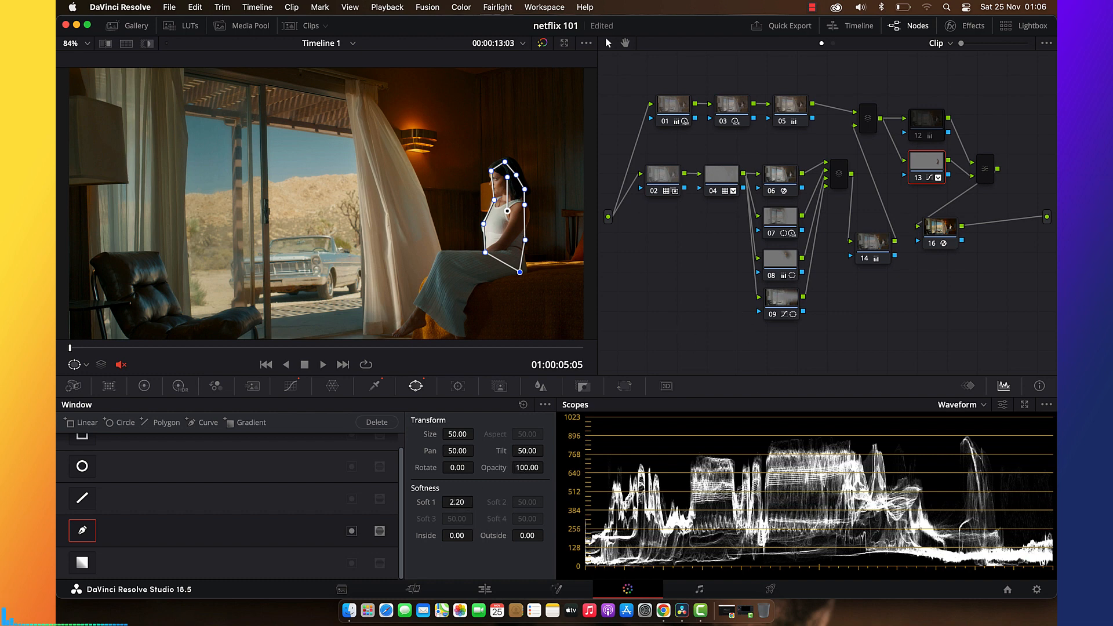
left_click_drag(477, 501, 643, 516)
Enable node 12 and check the graded image in full-screen view.
left_click(935, 127)
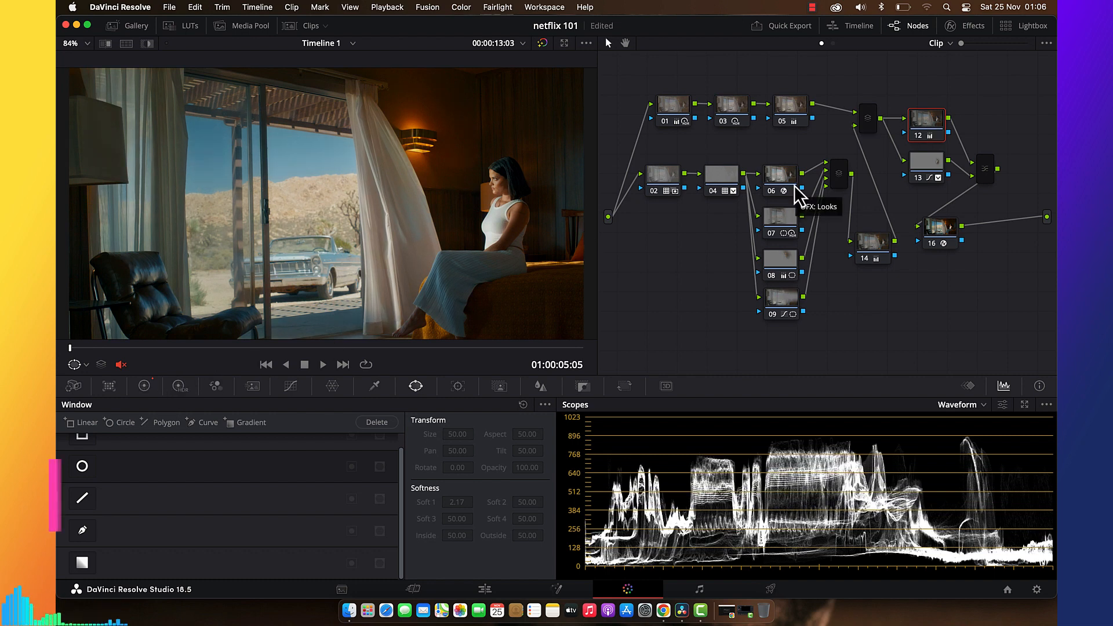
key("super+f")
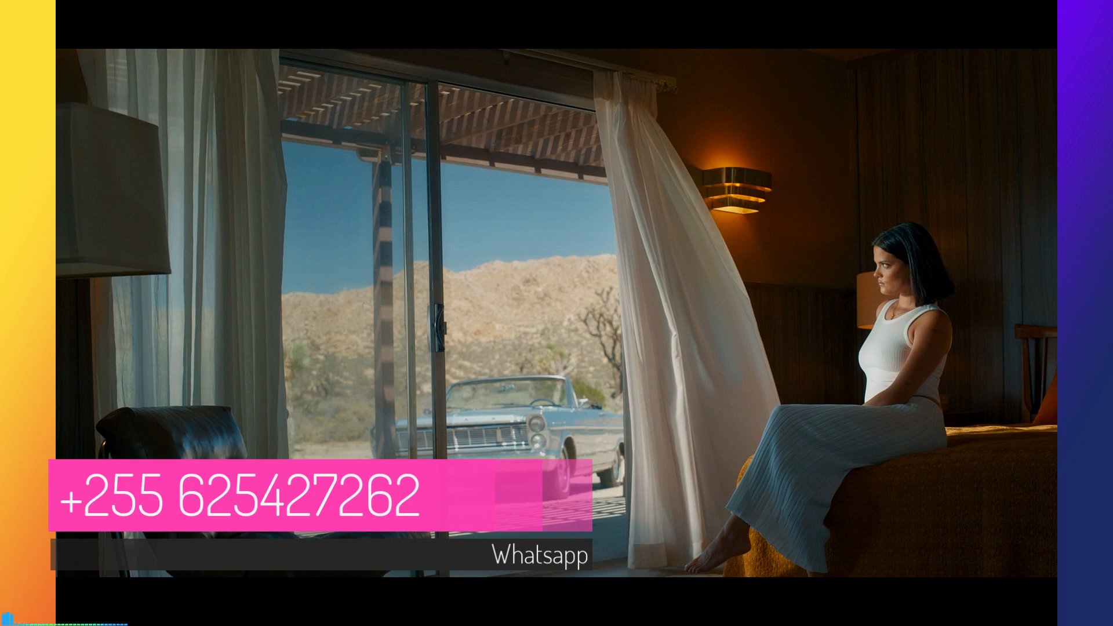
key("super+f")
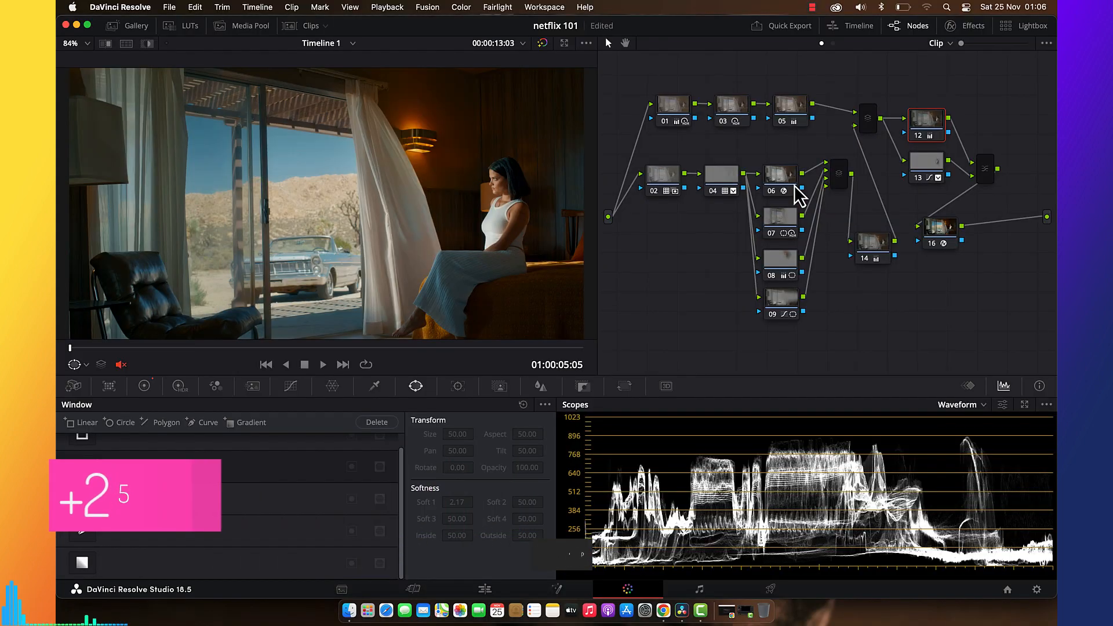
Add a serial node after node 16 and save the project.
left_click(944, 229)
key("alt+s")
key("super+s")
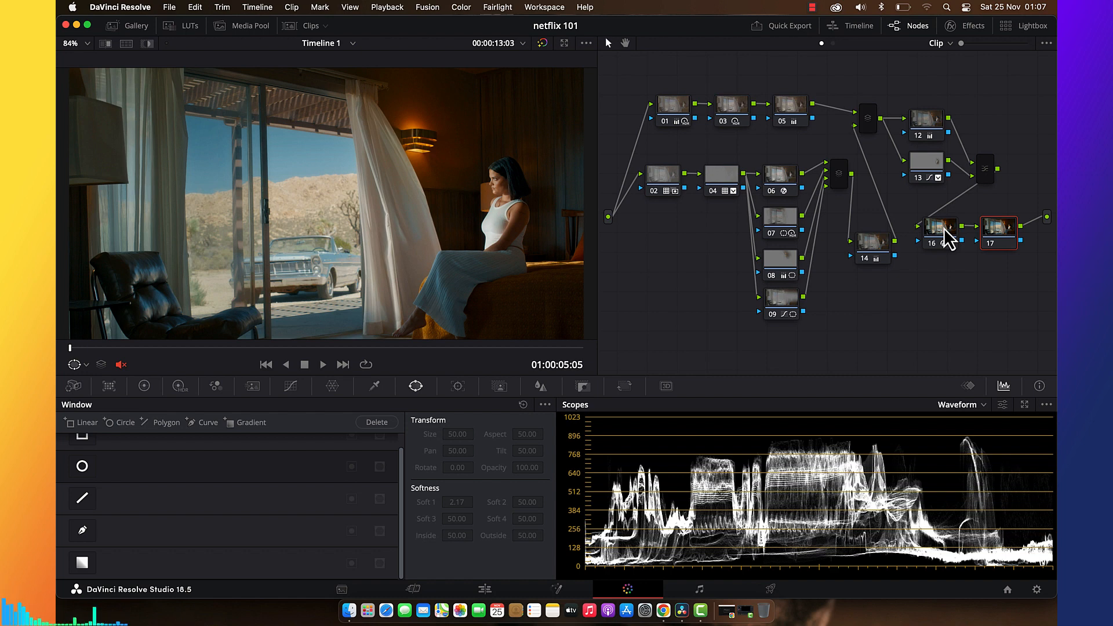
Desaturate the sky blues on node 17 with a Hue Vs Sat point at hue 83.25, saturation 0.05, and range points at 57.32 and 104.35.
left_click(284, 388)
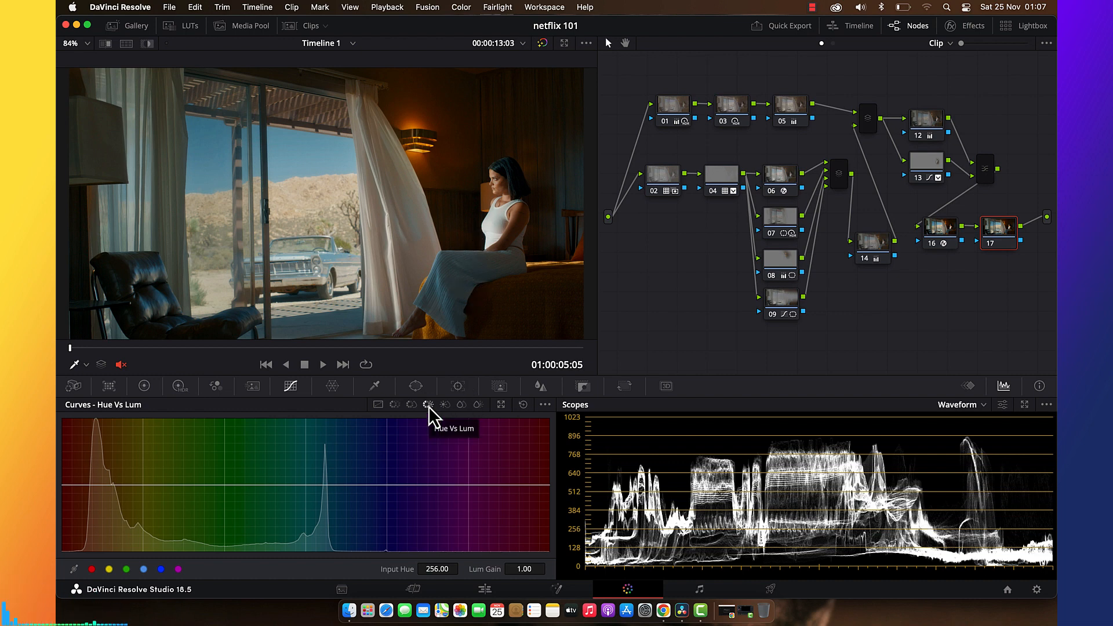
left_click(414, 407)
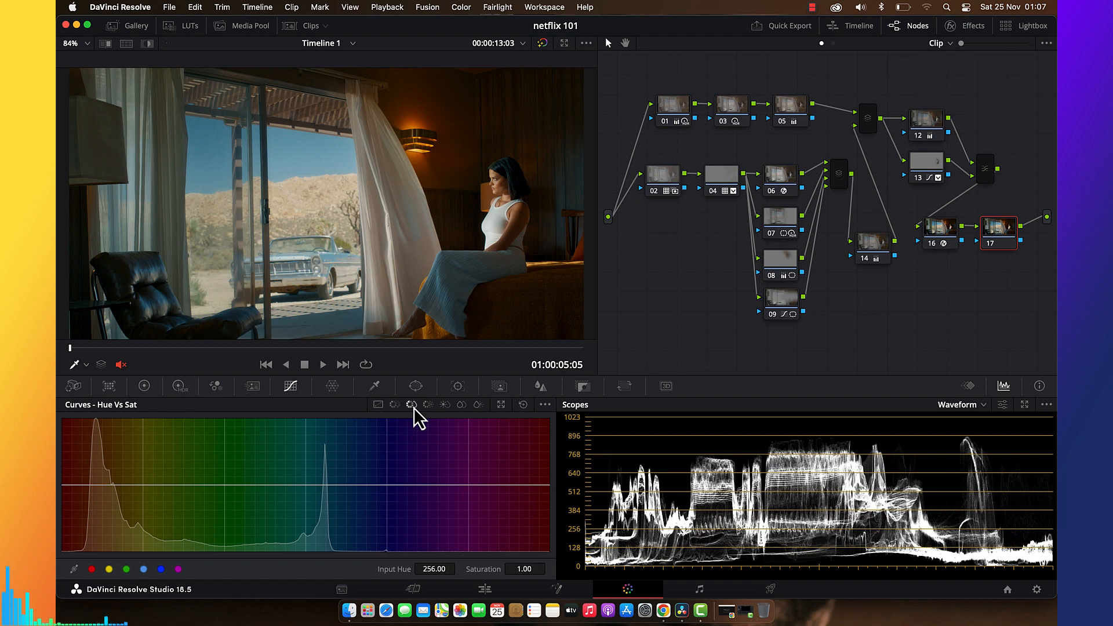
left_click(472, 270)
left_click_drag(315, 485, 319, 532)
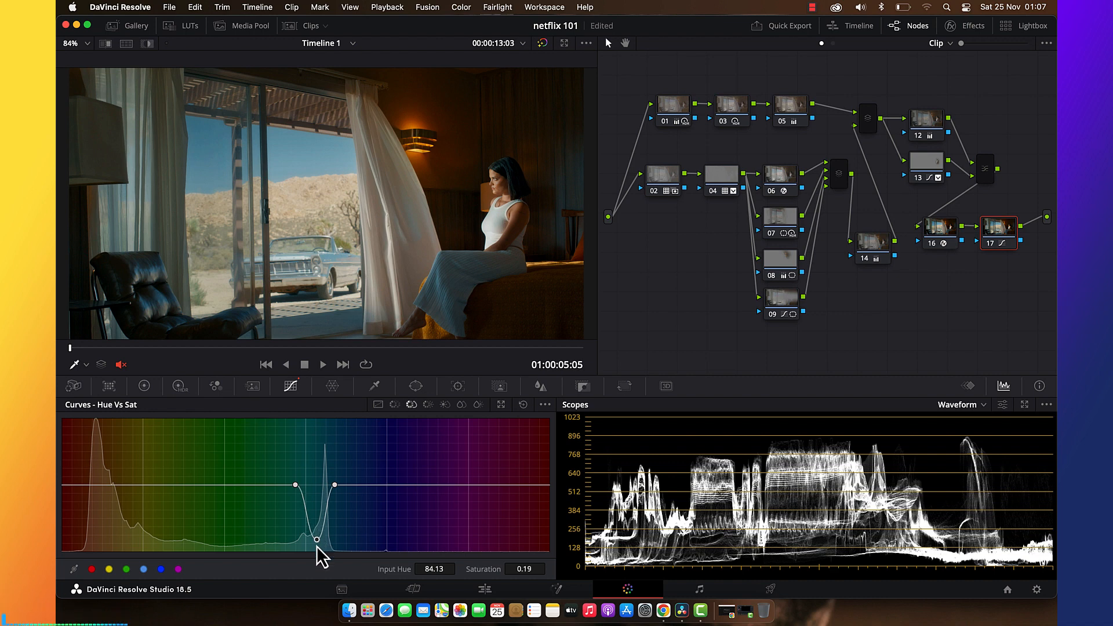
left_click_drag(316, 545, 315, 550)
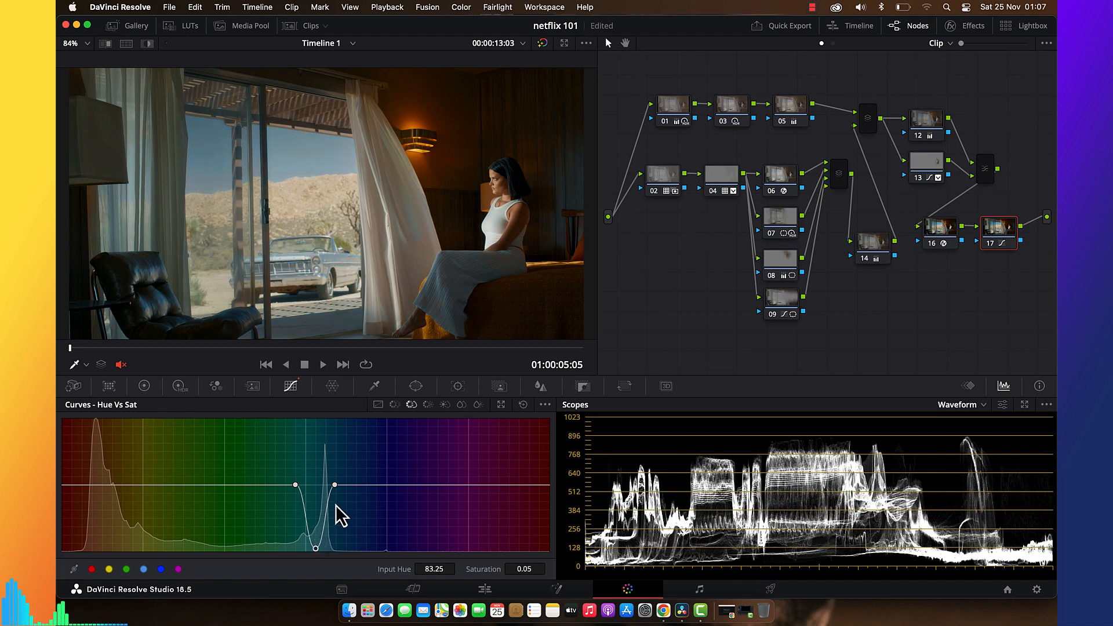
left_click_drag(336, 489, 344, 484)
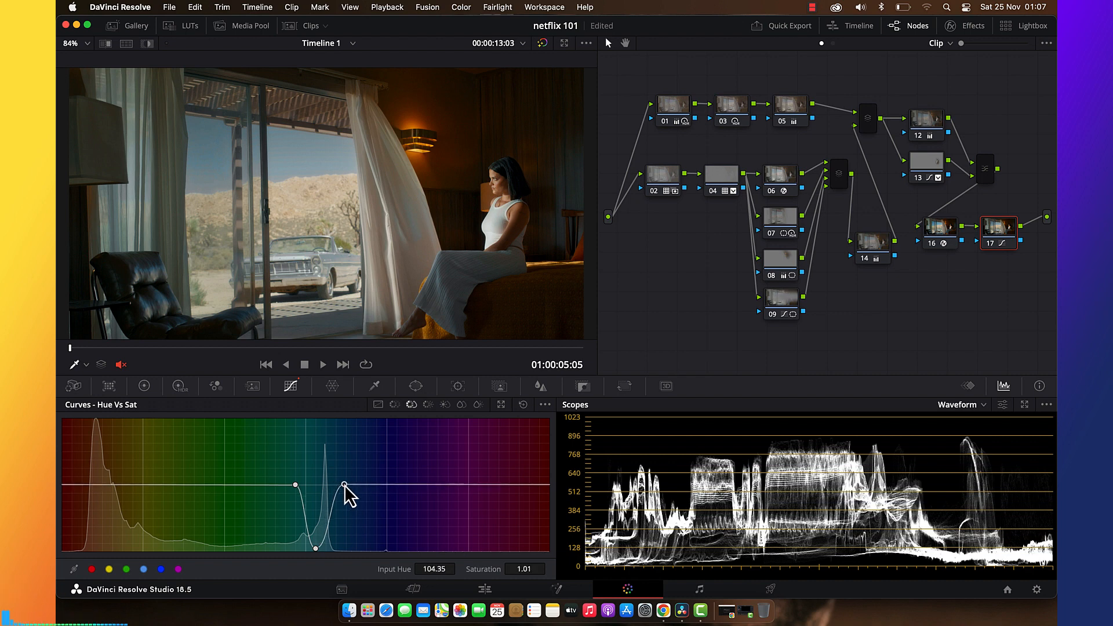
left_click(295, 484)
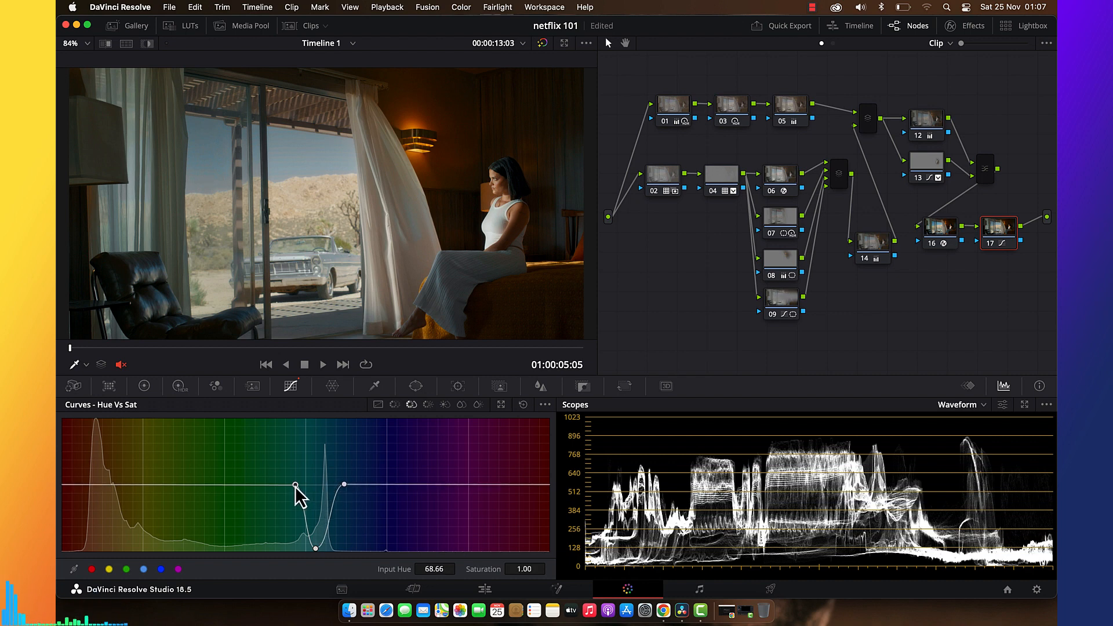
left_click_drag(294, 486, 281, 485)
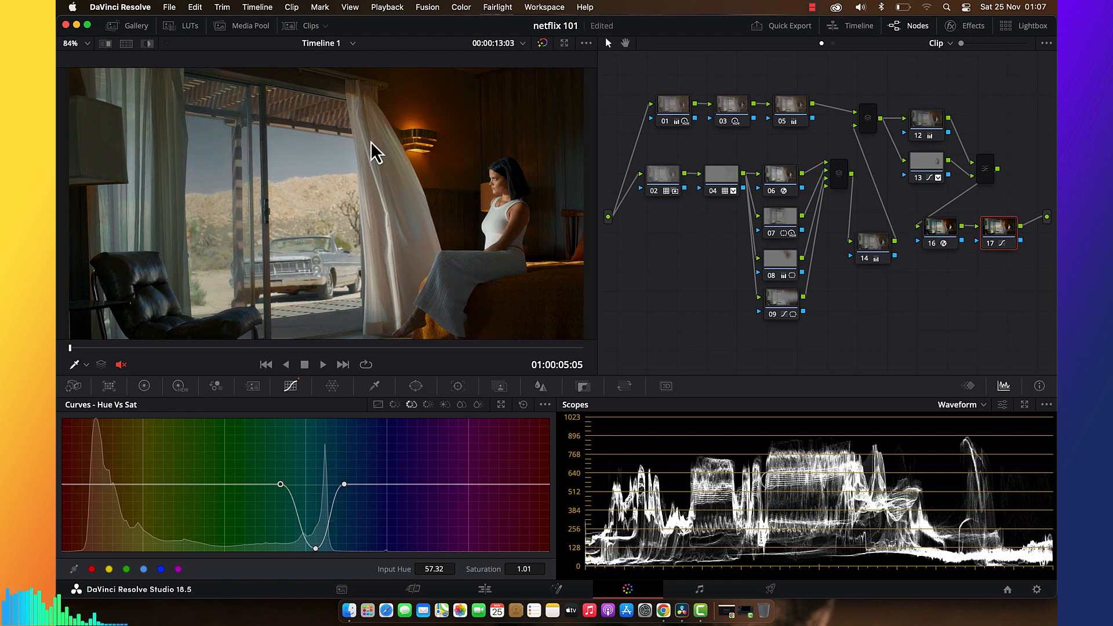
Draw a closed curve window on node 17 around the sky area visible through the glass door.
left_click(417, 387)
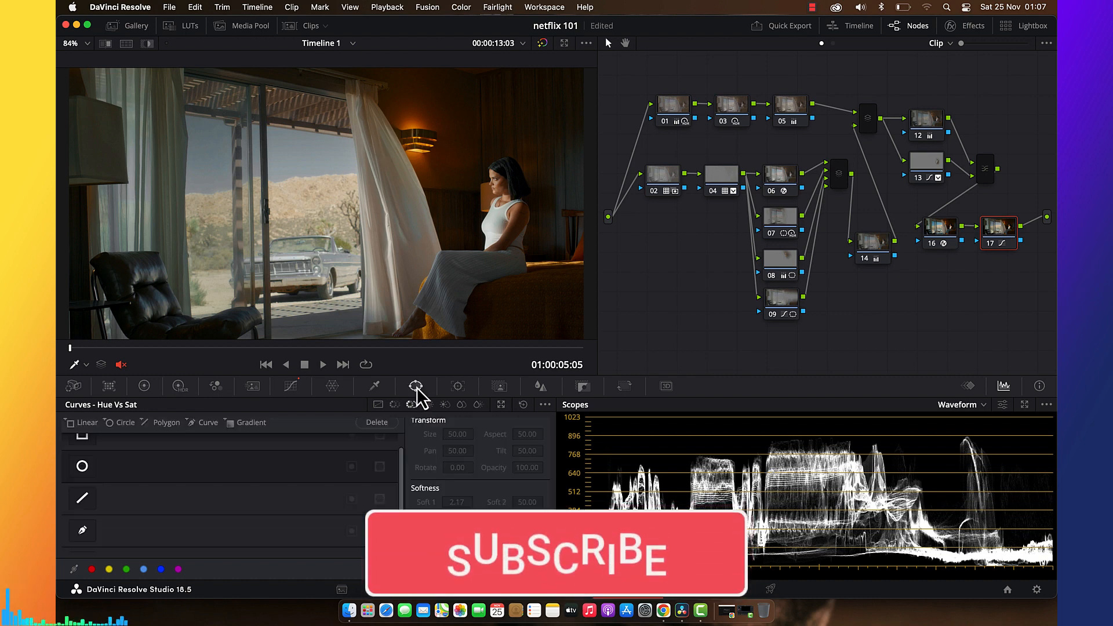
left_click(75, 537)
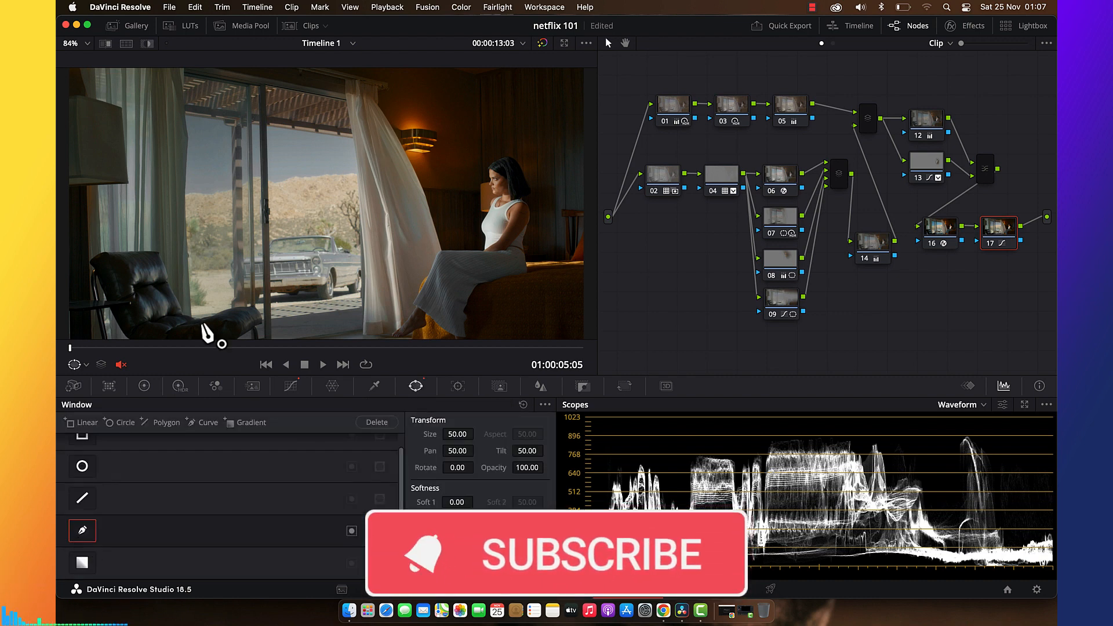
left_click(364, 172)
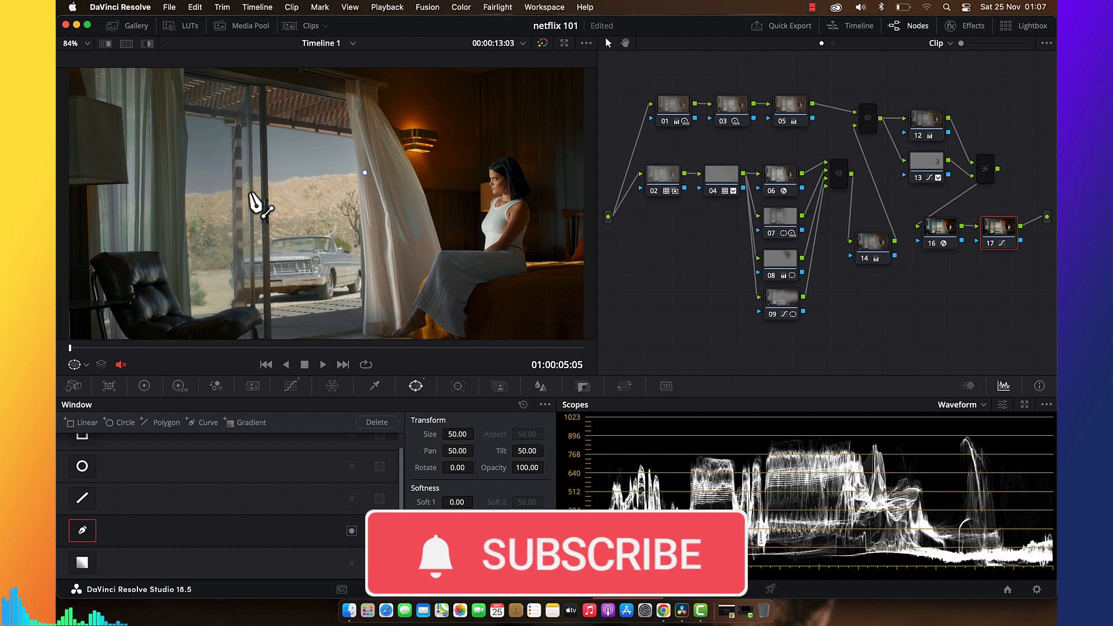
left_click(217, 198)
left_click(179, 200)
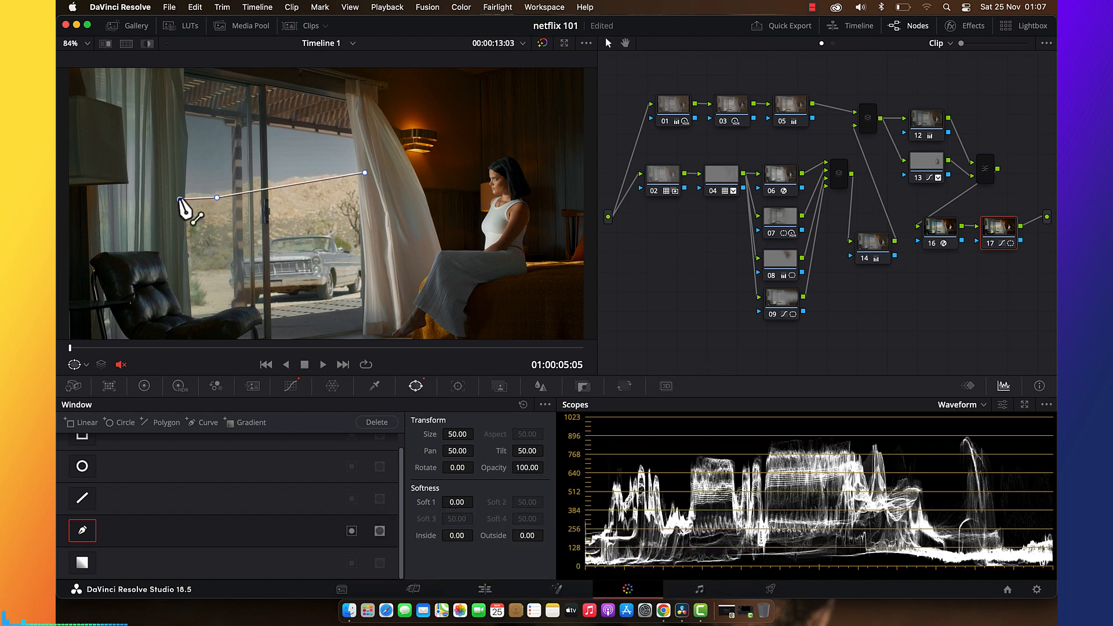
left_click(179, 128)
left_click(178, 94)
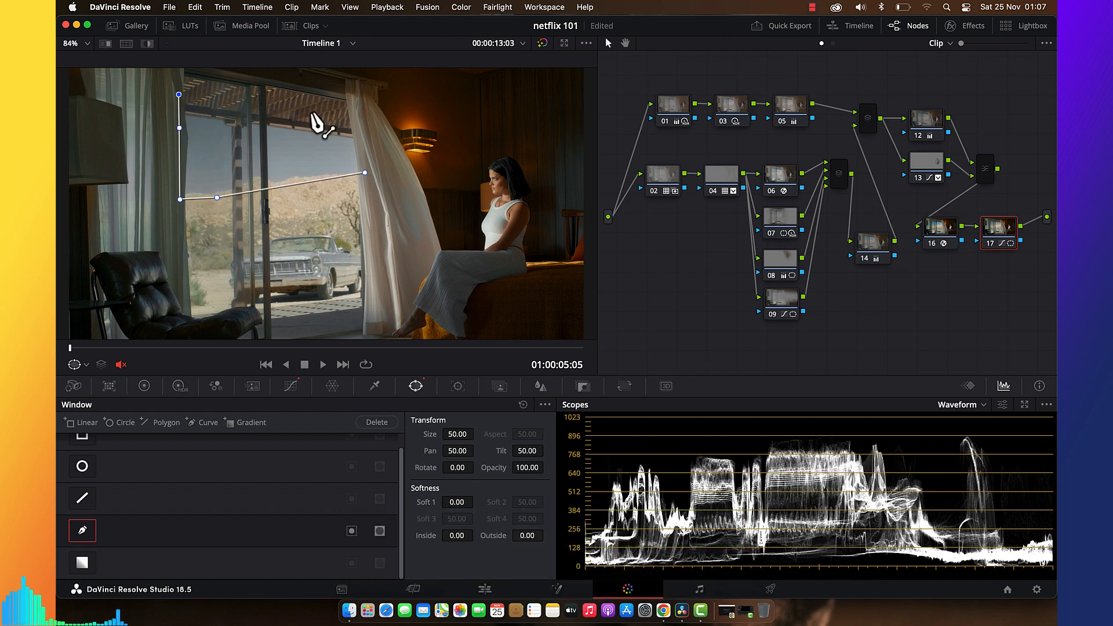
left_click(328, 117)
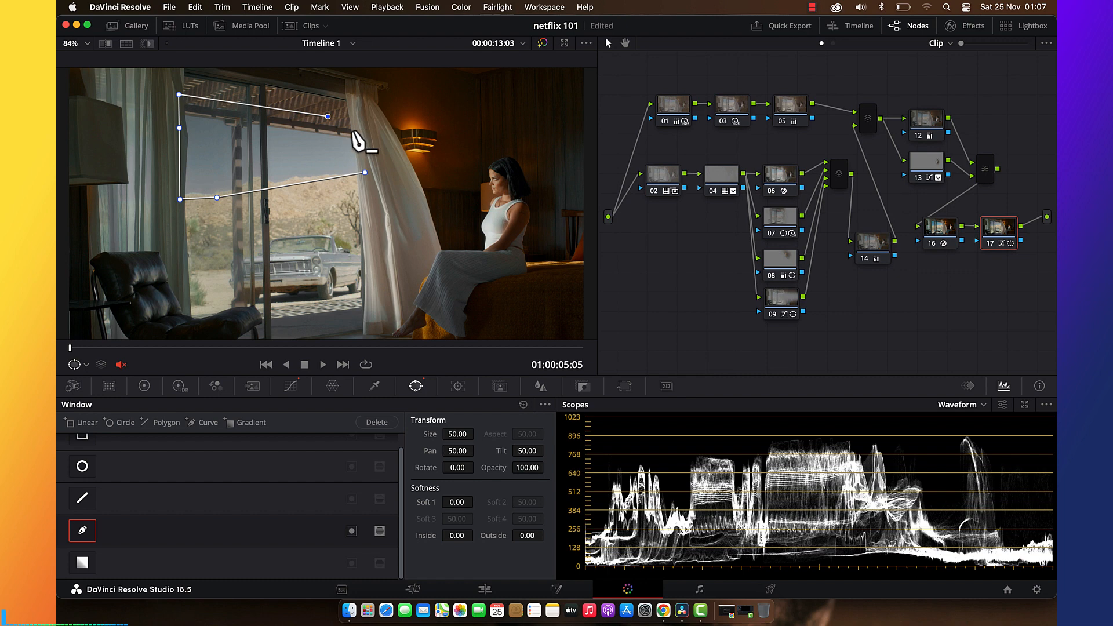
left_click(364, 172)
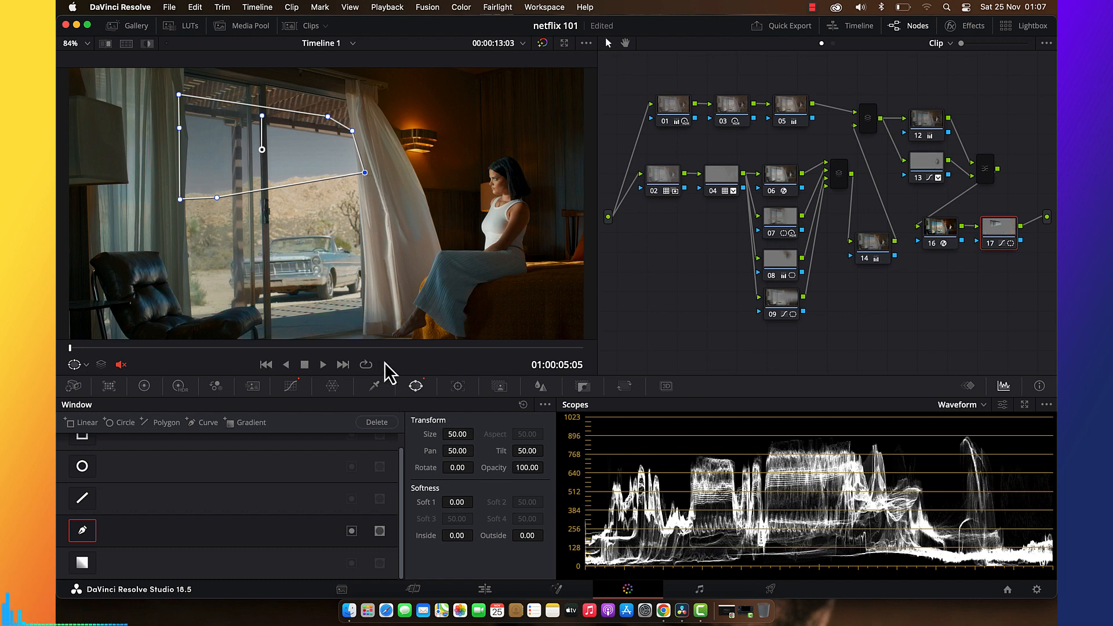
Invert node 17's window so the desaturation applies outside the sky, and save the project.
left_click(351, 532)
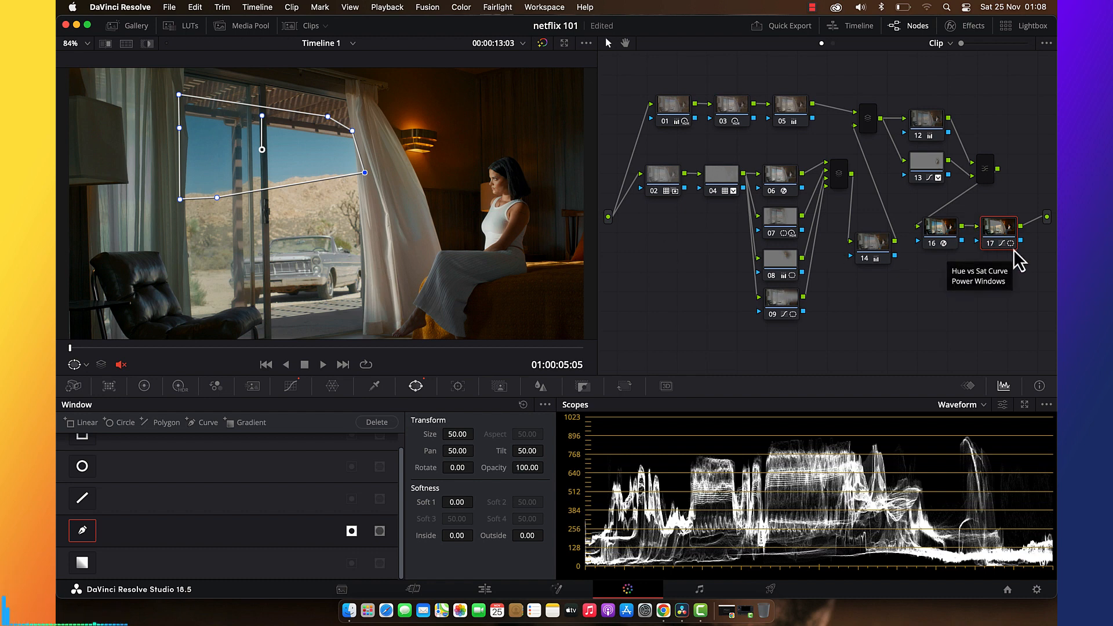
left_click(462, 388)
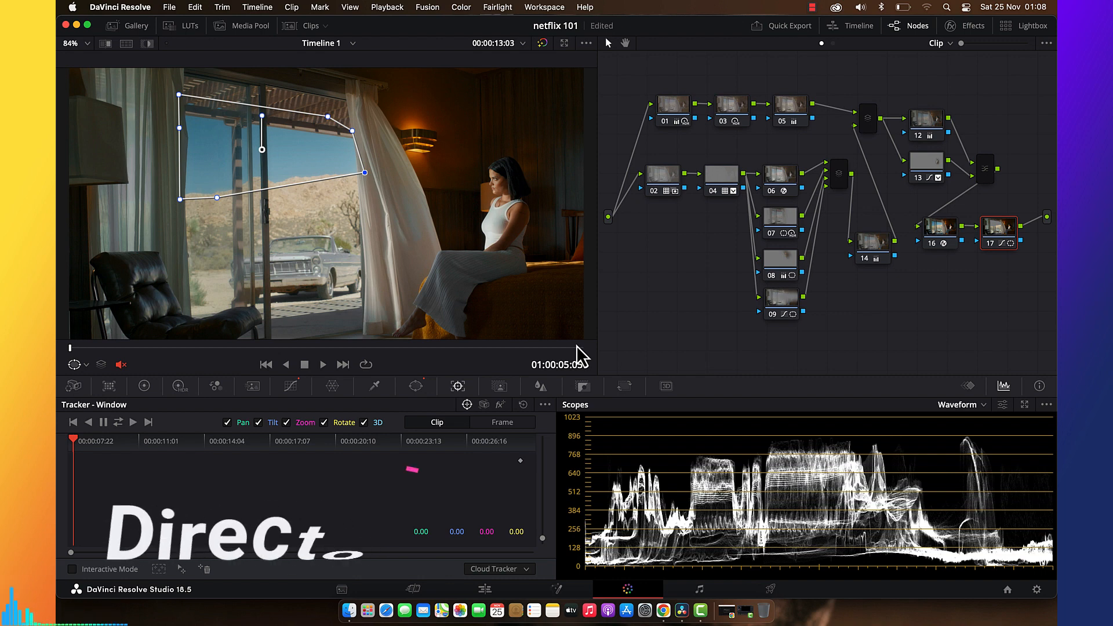
left_click(145, 385)
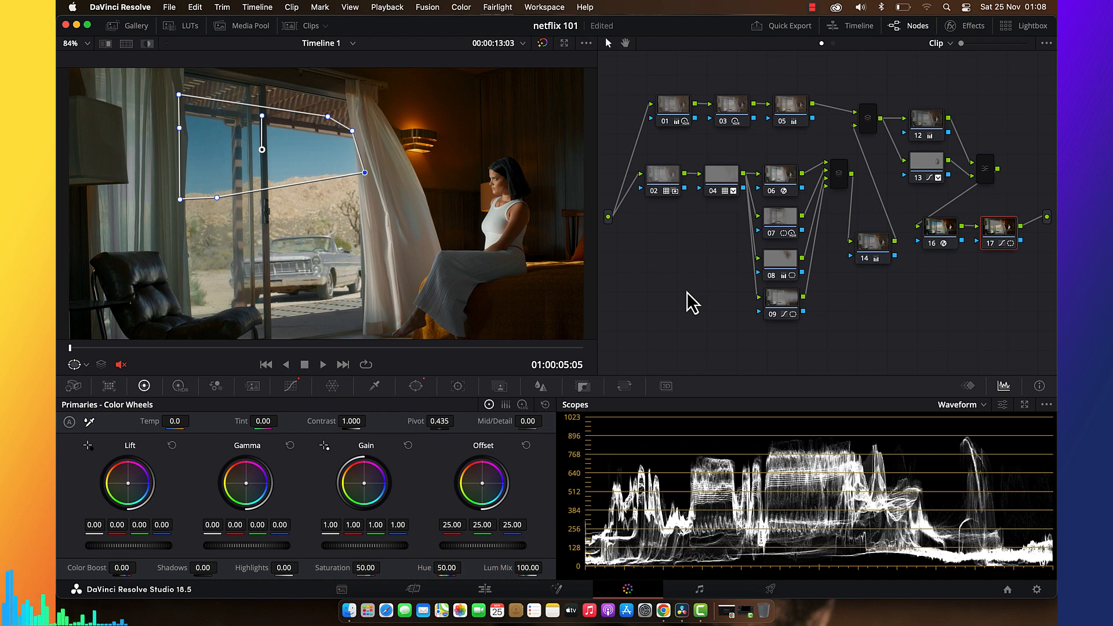
key("super+s")
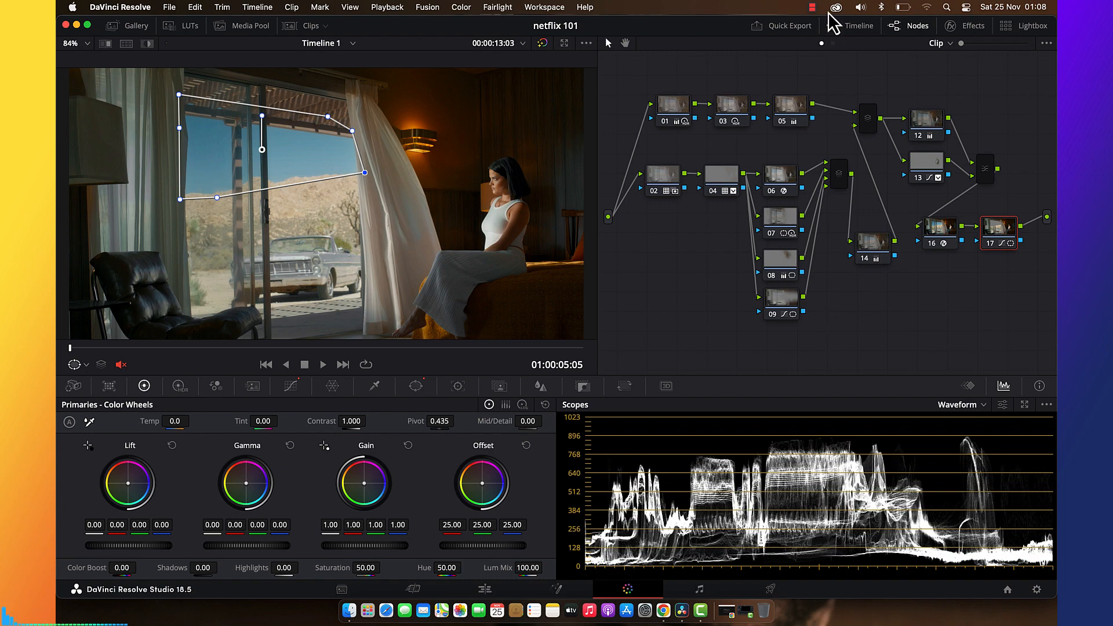
left_click(813, 8)
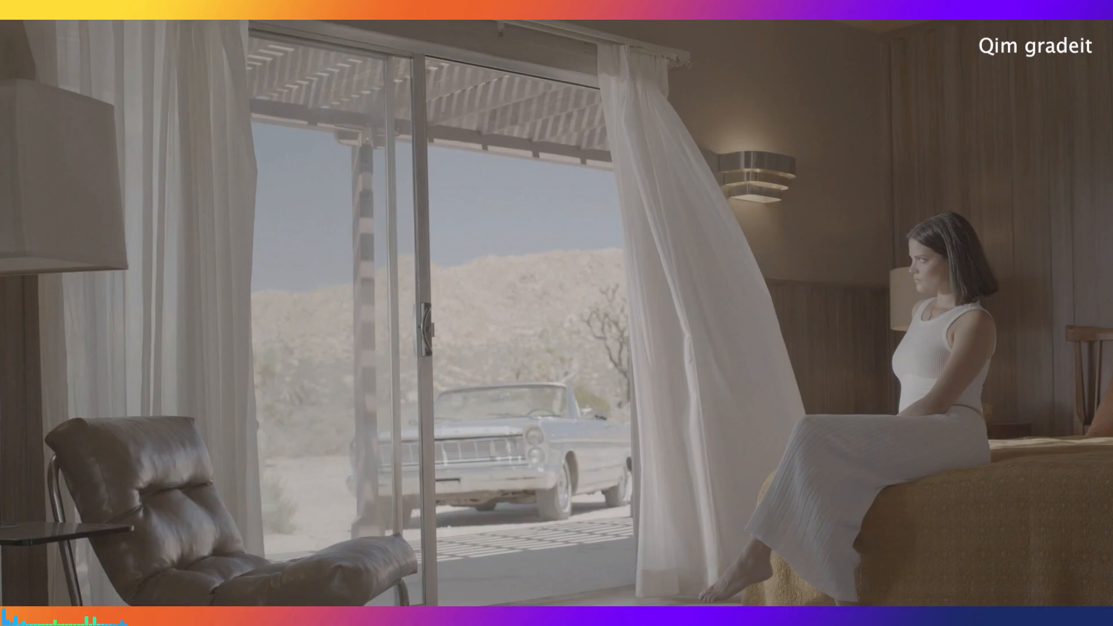
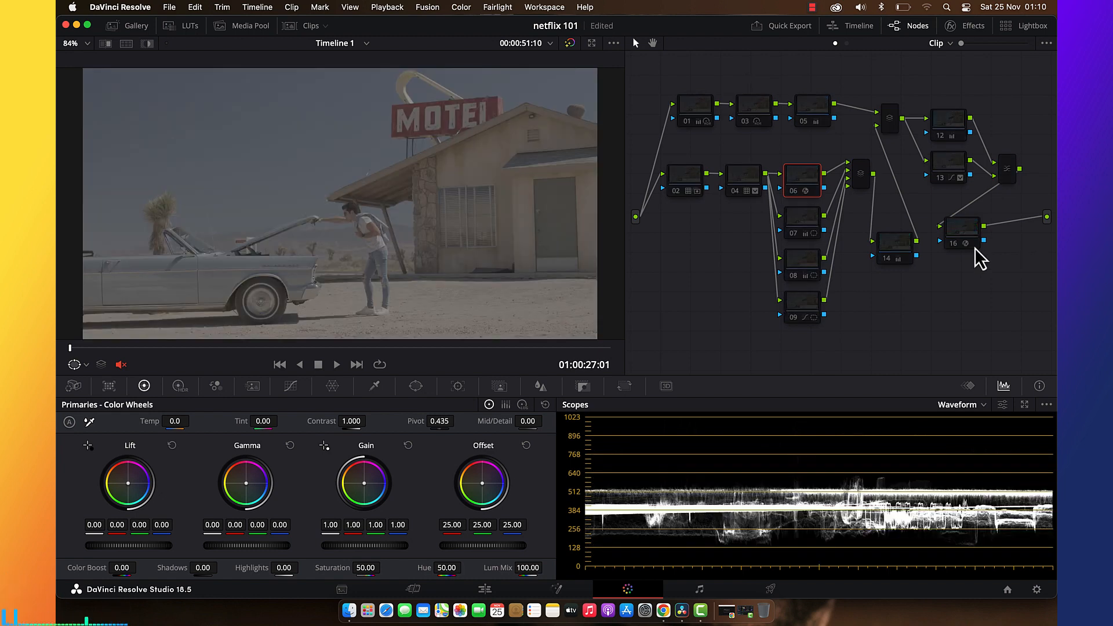
Enable nodes 16 and 03 on the motel clip.
left_click(956, 242)
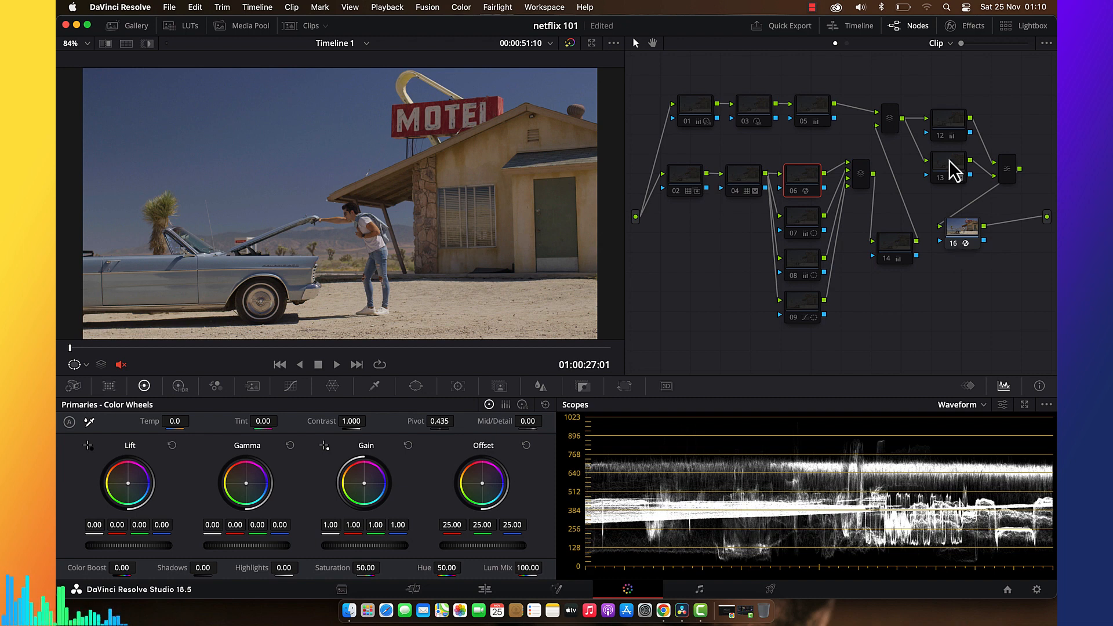
left_click(757, 115)
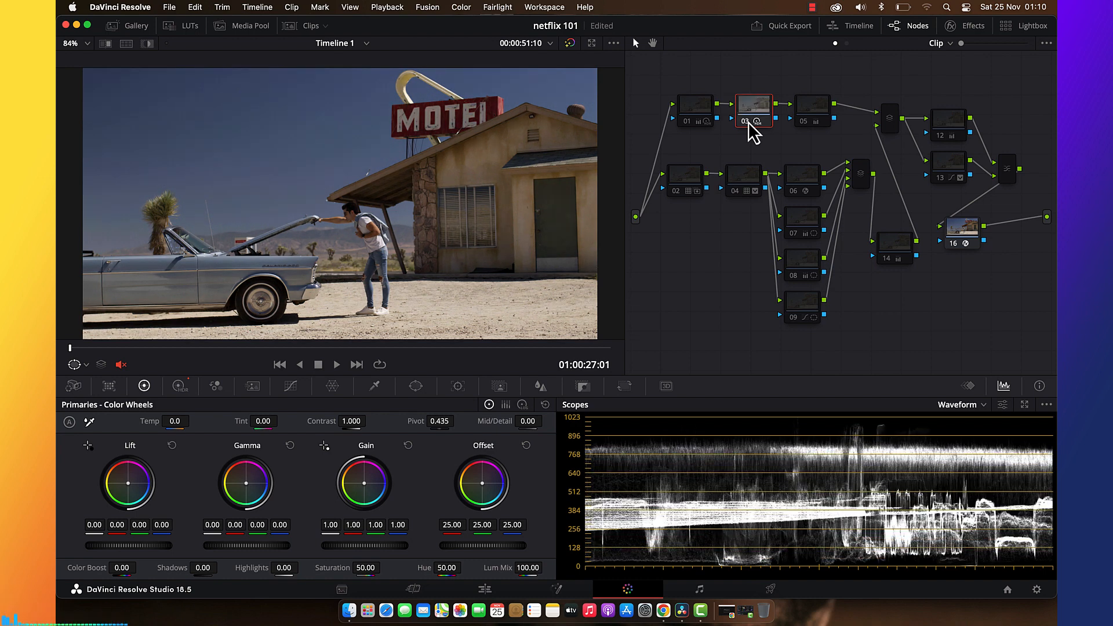
Reset the grades of nodes 05 and 01 on the motel clip, and save the project.
left_click(813, 123)
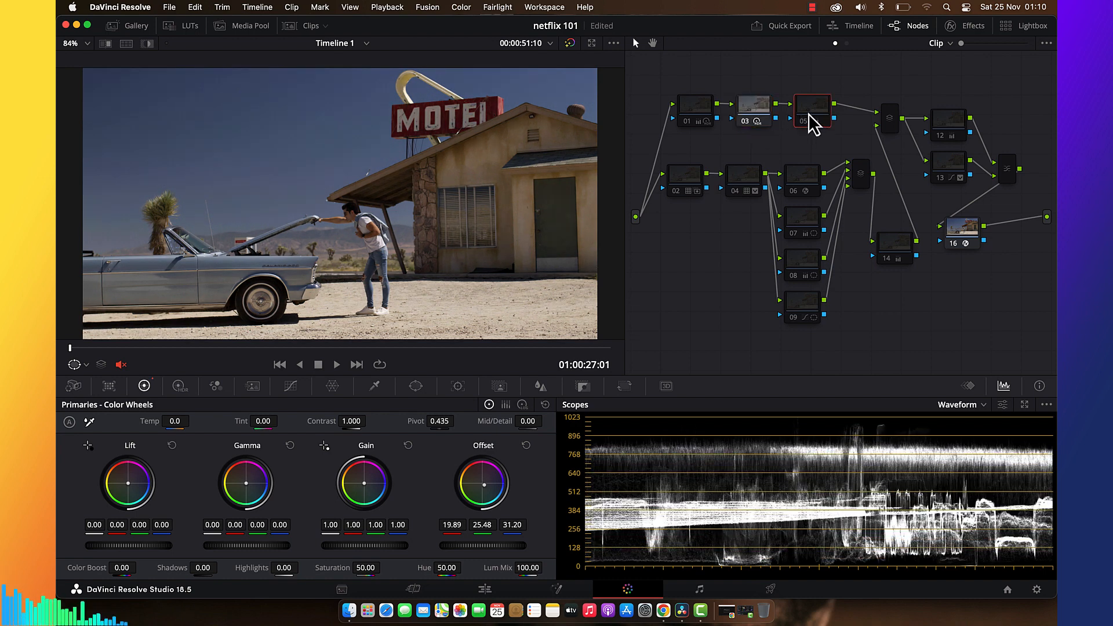
right_click(813, 123)
left_click(835, 120)
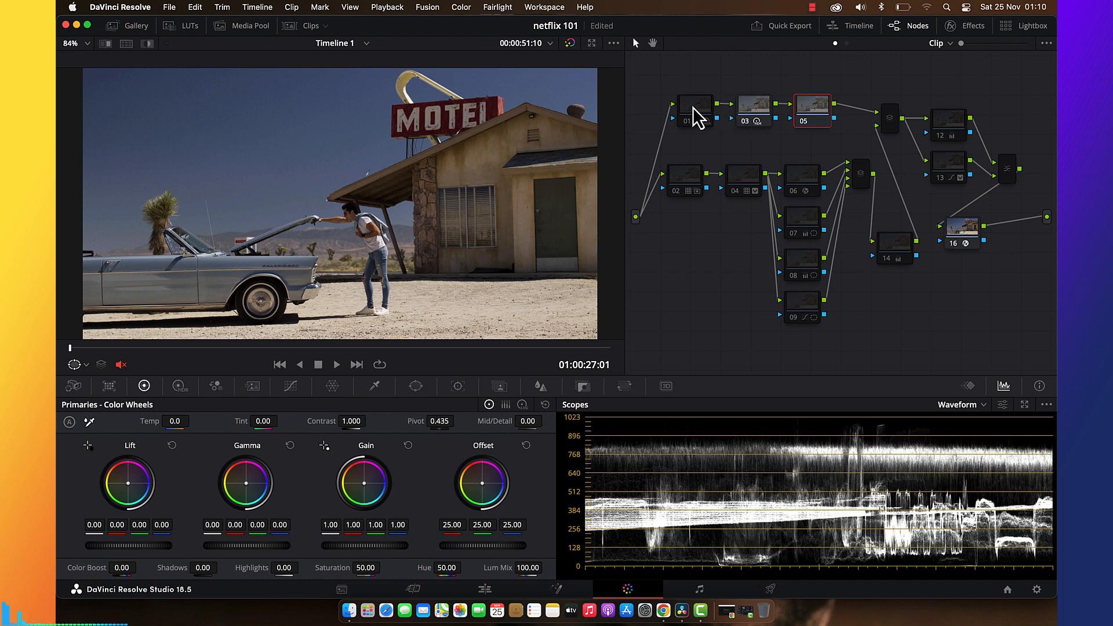
left_click(694, 107)
right_click(698, 107)
left_click(719, 118)
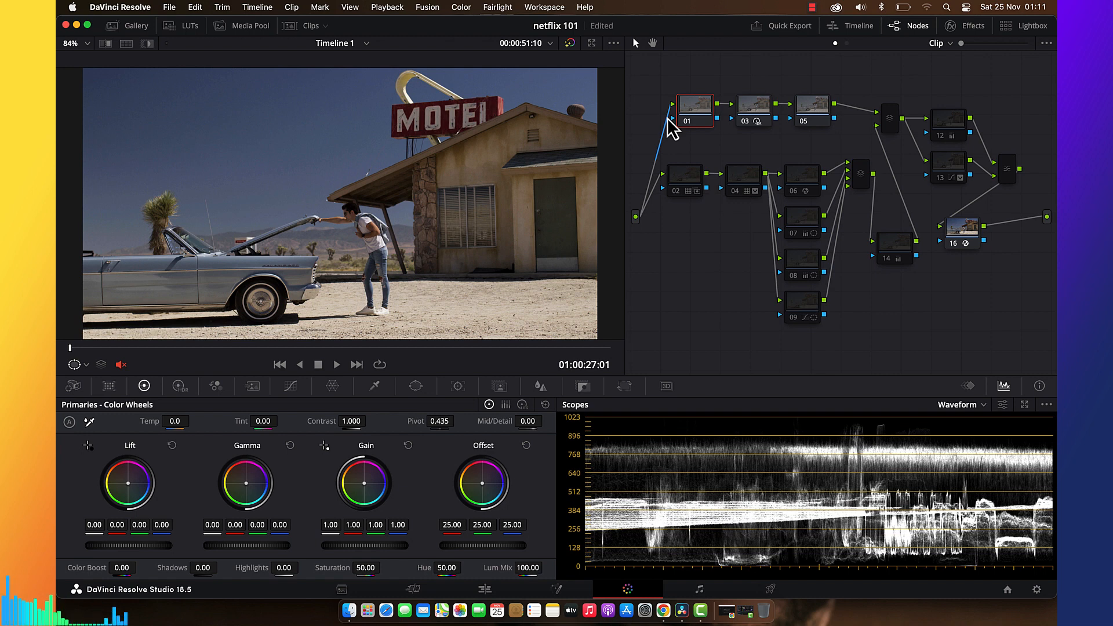
key("super+s")
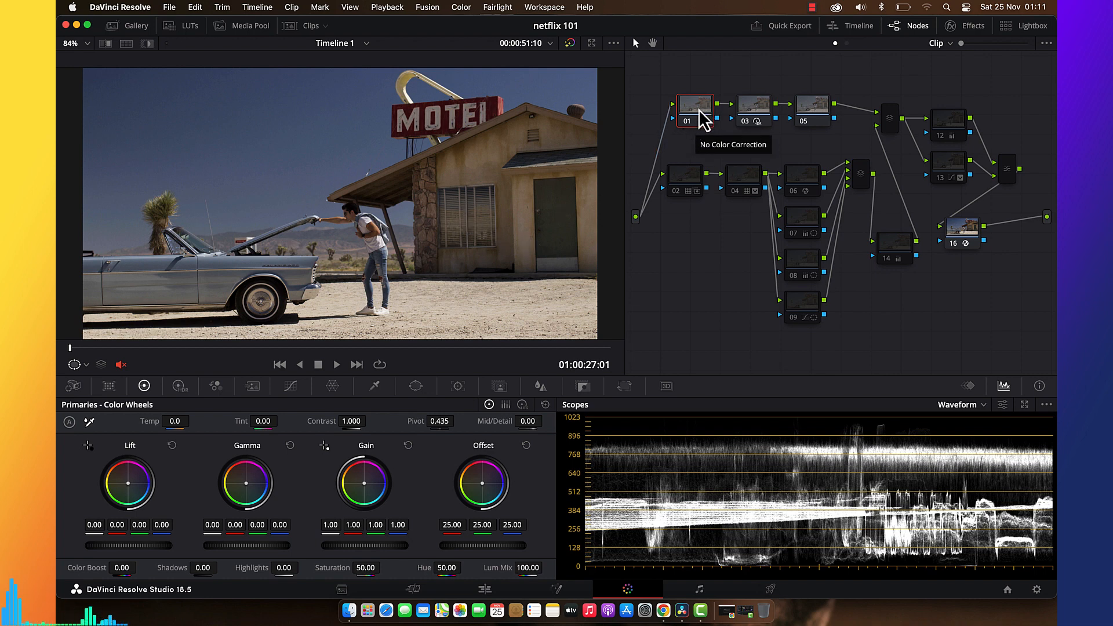
Brighten the motel shot on node 01 by setting the master Lift to 0.07, leaving Shadows at its default.
left_click_drag(202, 567, 229, 568)
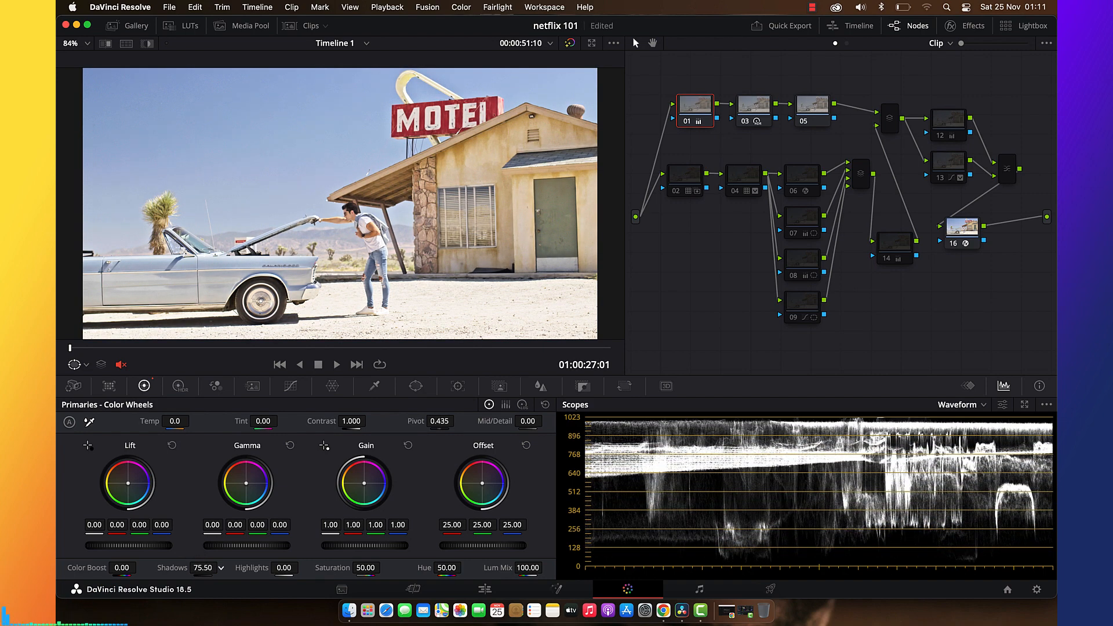
left_click(545, 404)
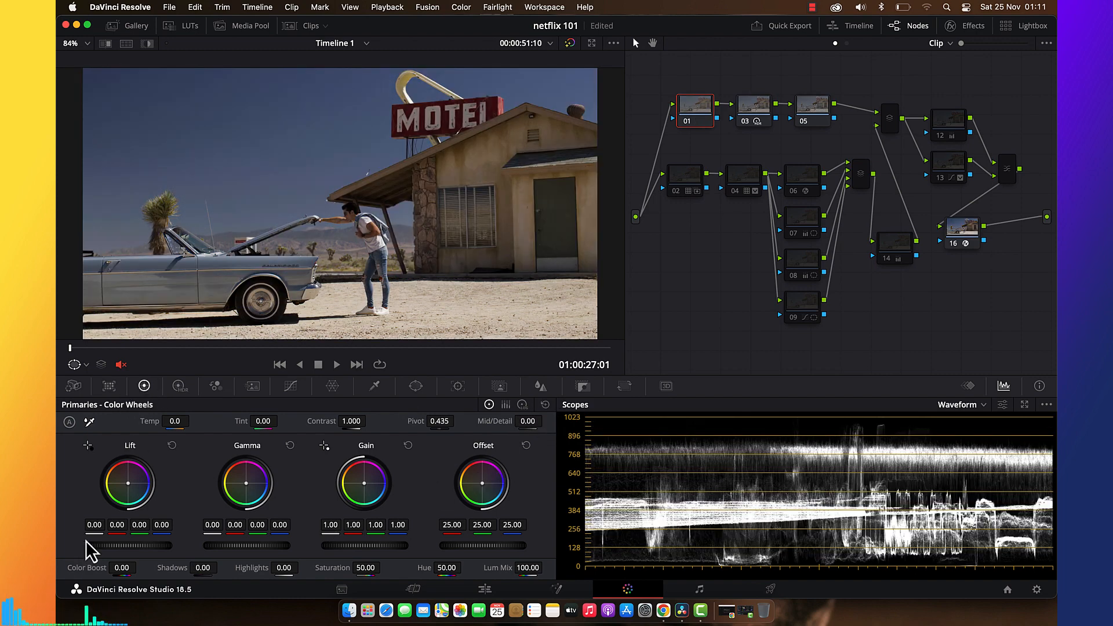
left_click_drag(129, 546, 145, 545)
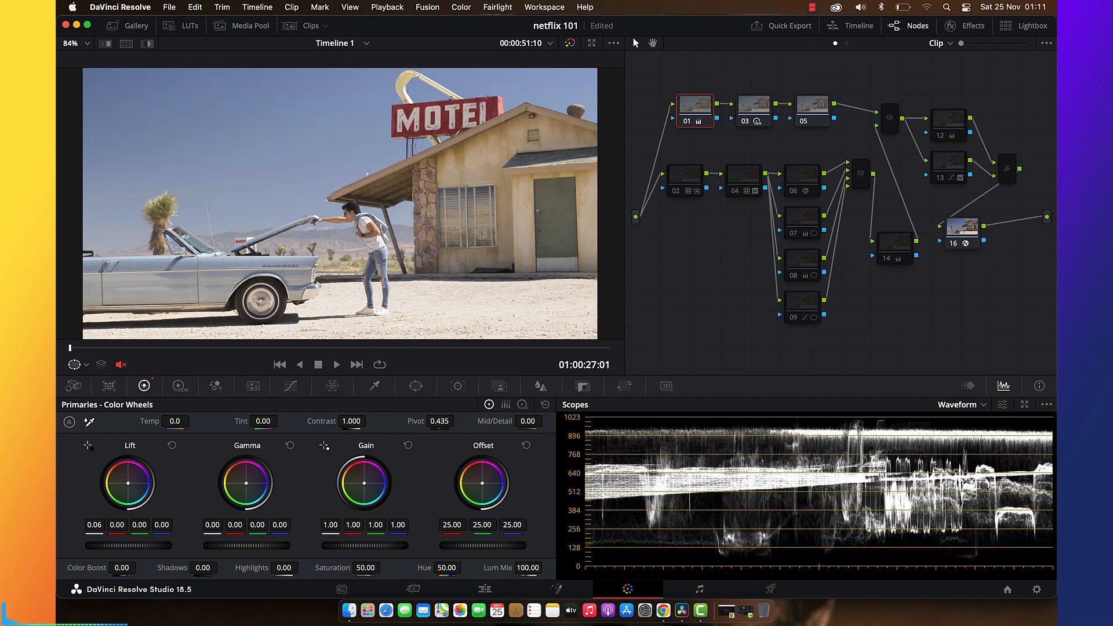
left_click_drag(145, 546, 149, 546)
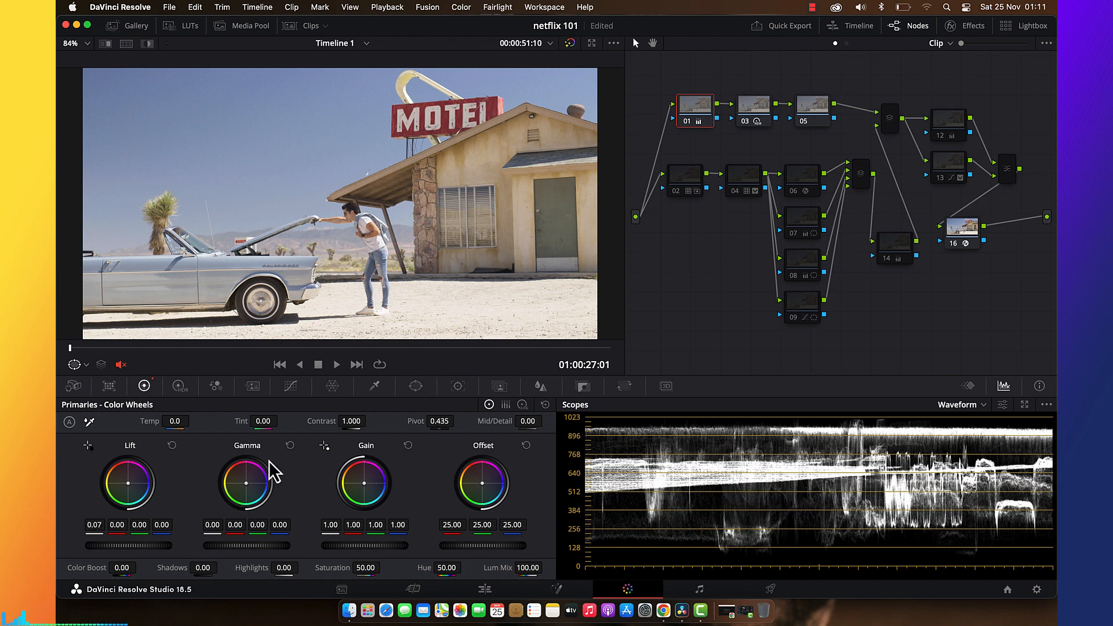
Set the HDR Light exposure on node 01 to -0.59 and compare the image with grades bypassed in full-screen view.
left_click(185, 387)
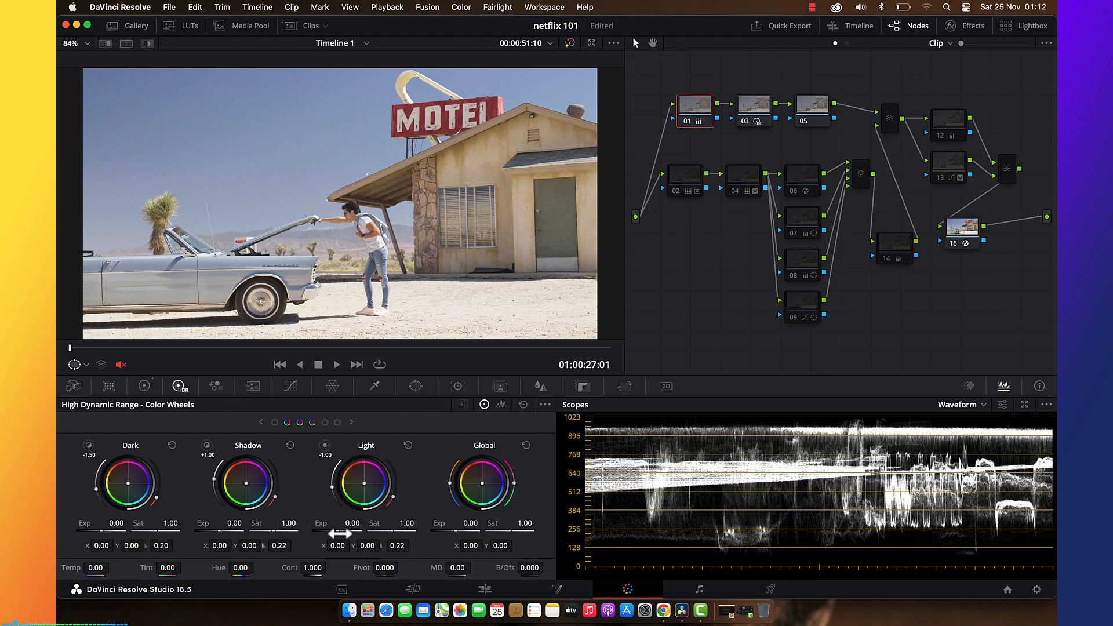
left_click_drag(337, 530, 302, 531)
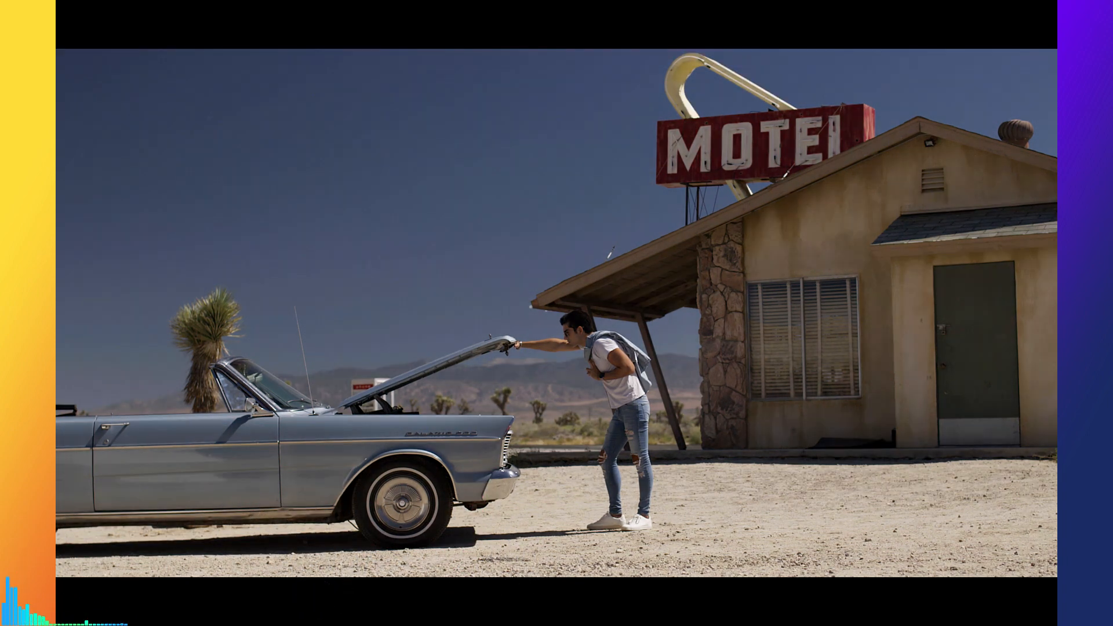
key("shift+d")
key("Escape")
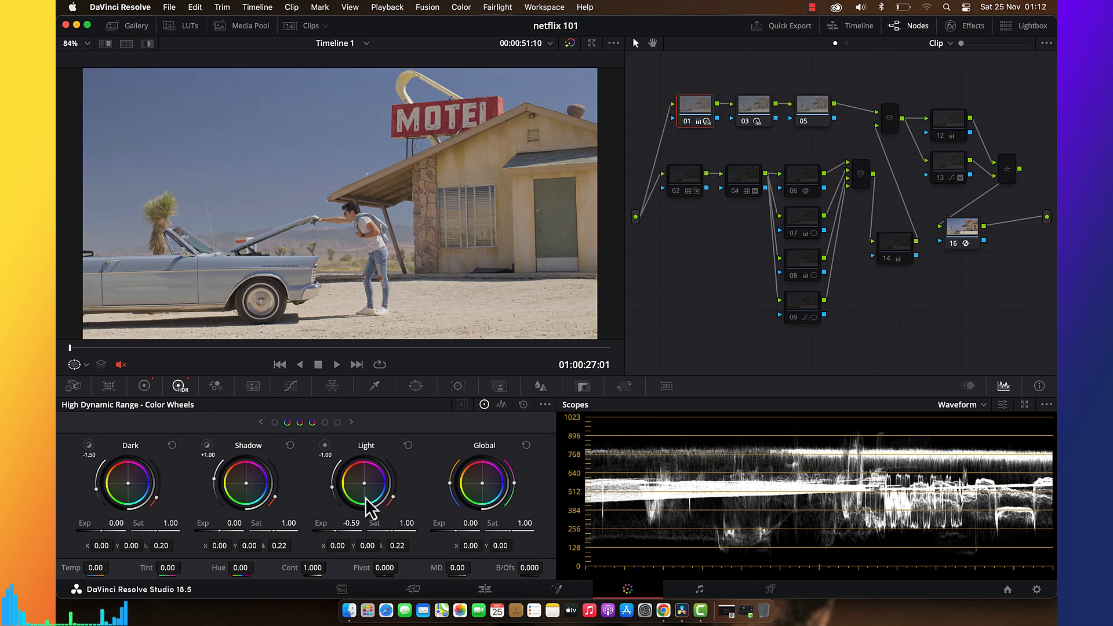
Select node 05 and switch the scope display to Vectorscope.
left_click(817, 116)
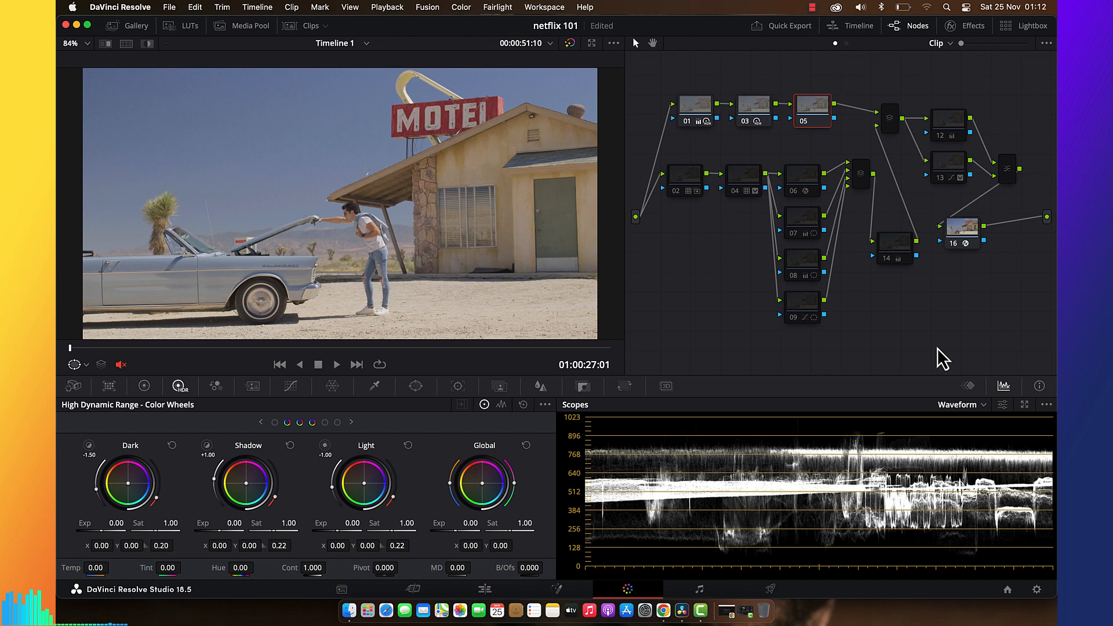
left_click(954, 404)
left_click(973, 450)
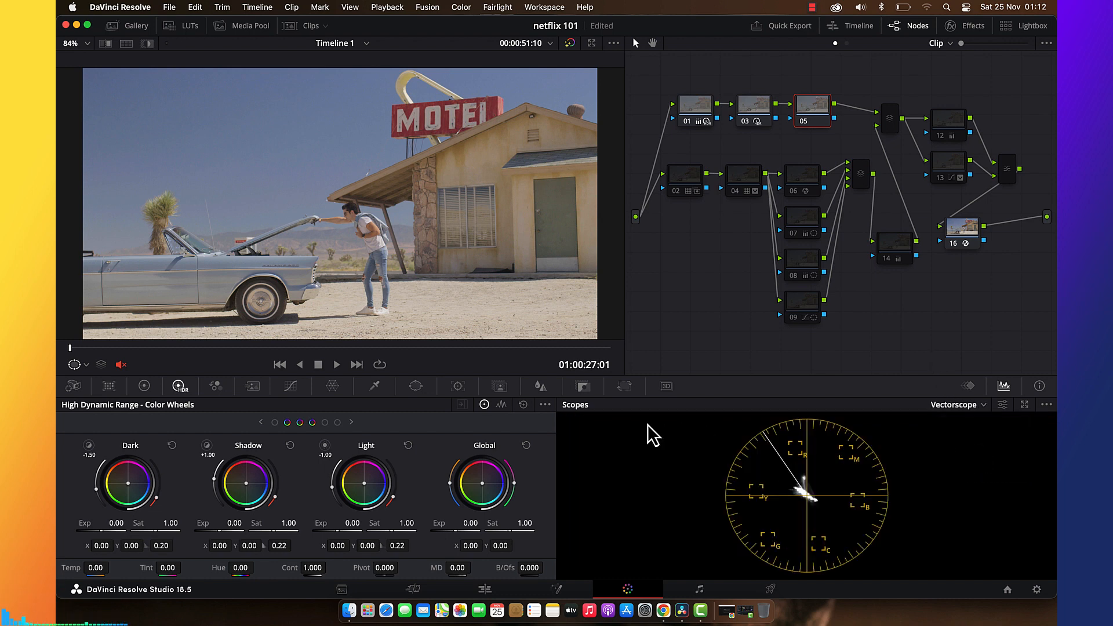
Warm node 05 by setting the primaries temperature to 400, and check the motel shot in full-screen view.
left_click(144, 385)
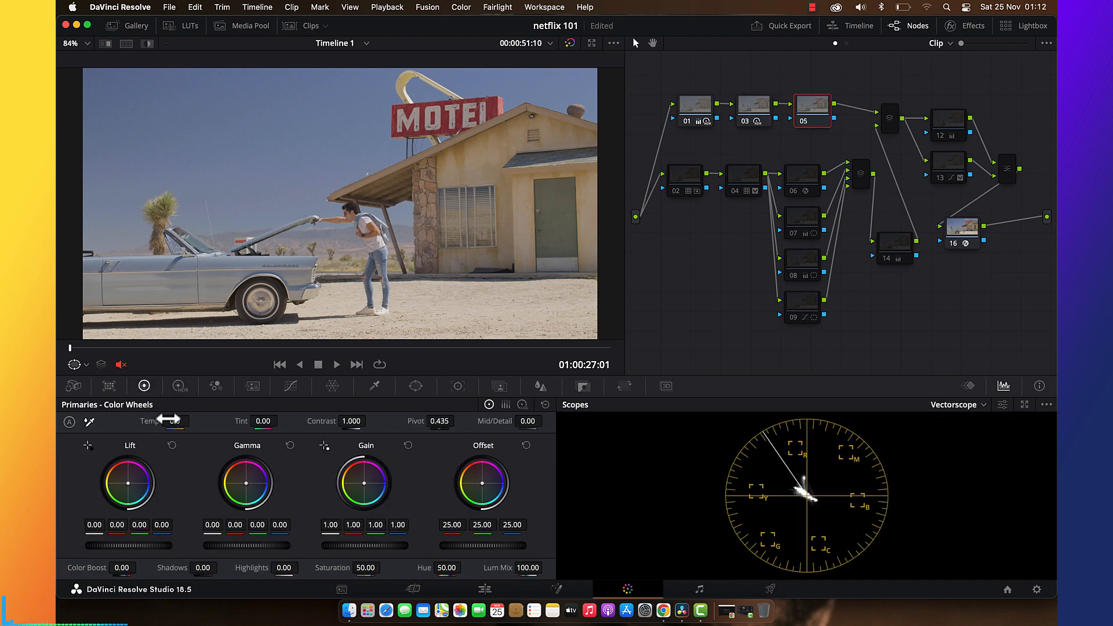
left_click_drag(193, 420, 202, 420)
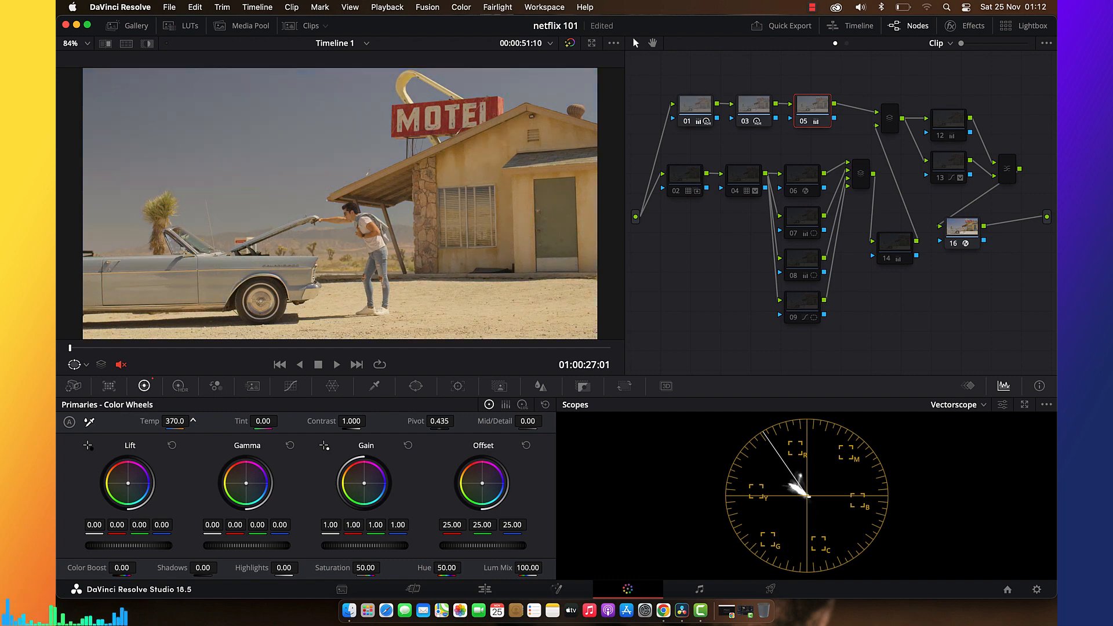
left_click(193, 420)
left_click(193, 421)
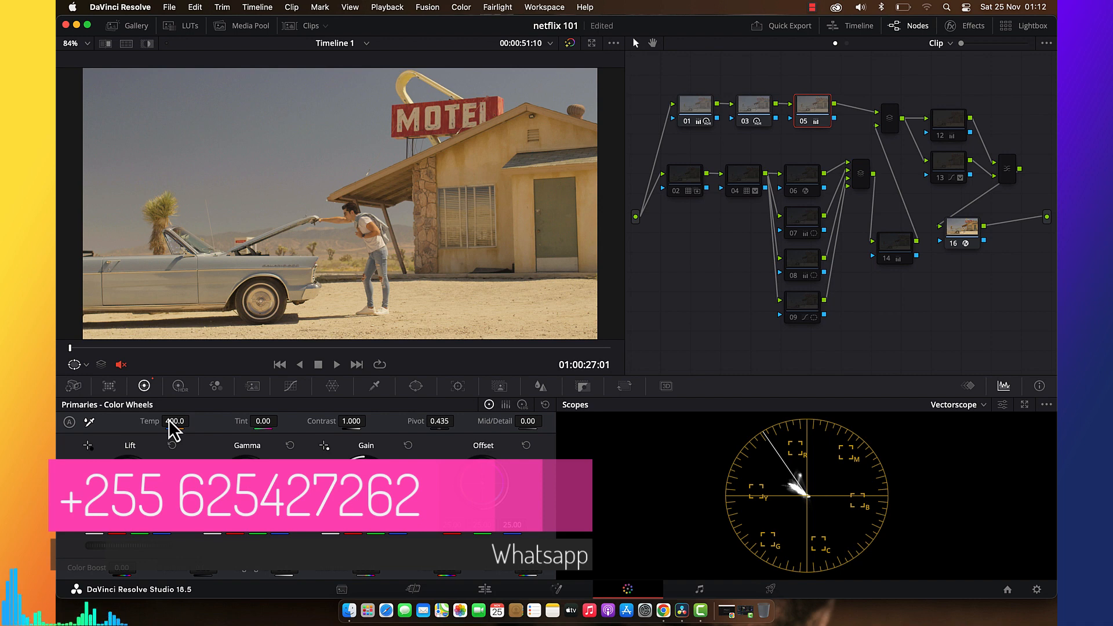
key("super+f")
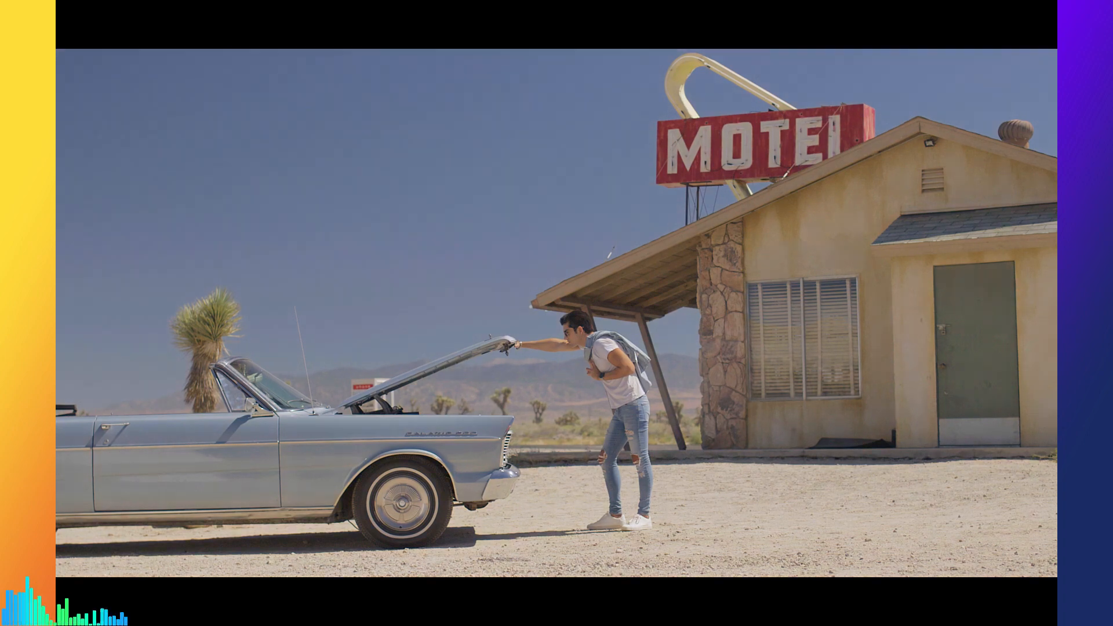
key("super+f")
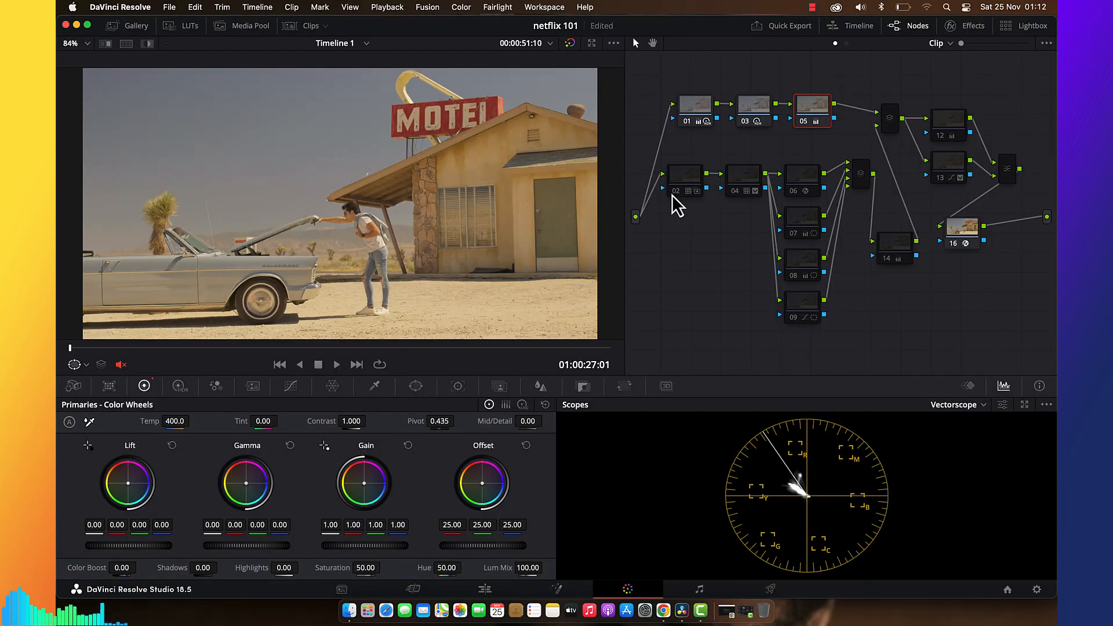
Enable nodes 02 and 04 in the lower branch of the motel clip's node tree.
left_click(675, 192)
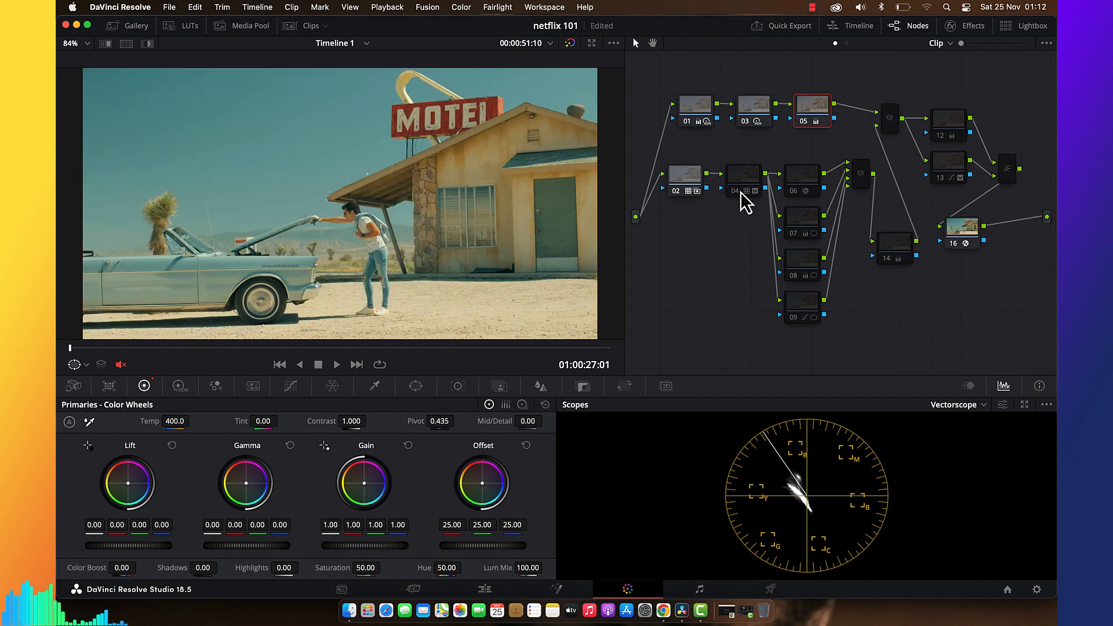
left_click(740, 191)
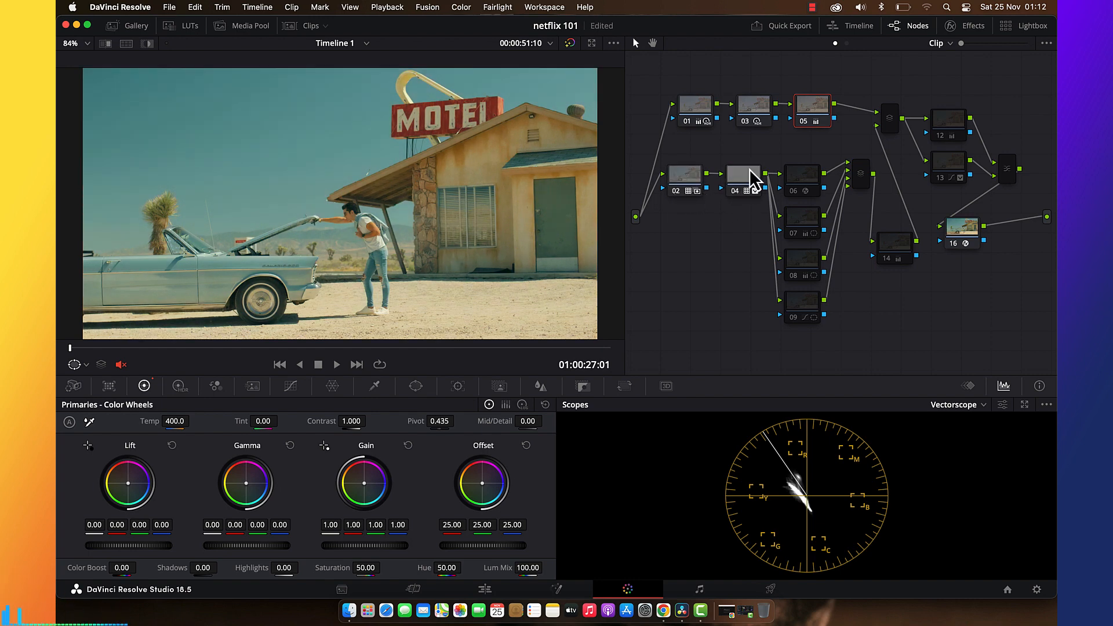
Resample the man's arm with the HSL qualifier on node 04.
left_click(752, 178)
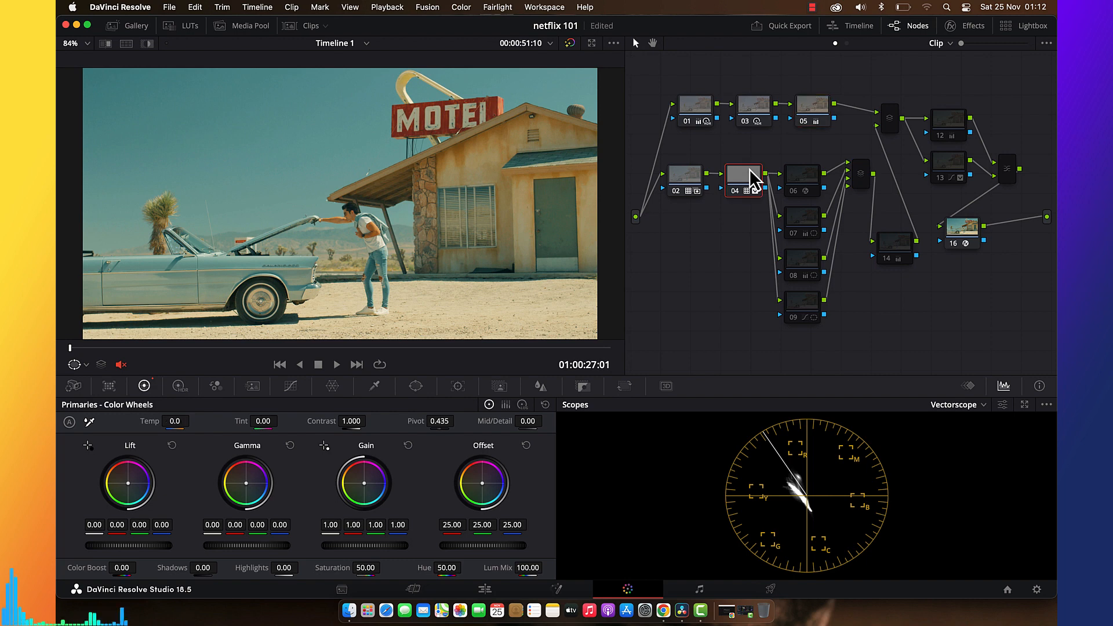
left_click(375, 386)
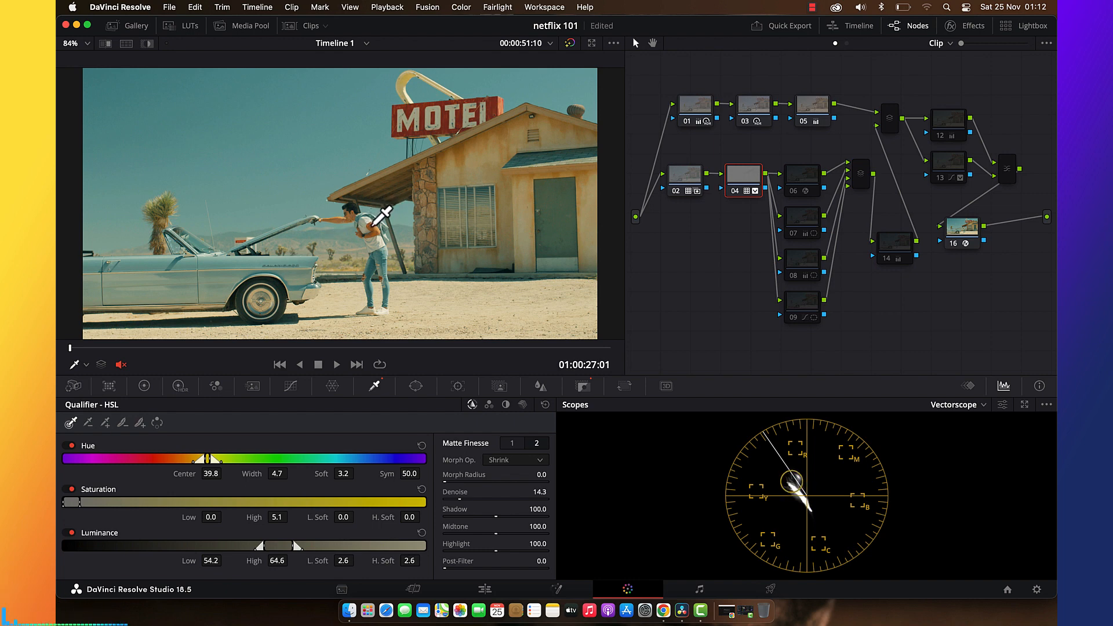
left_click(375, 224)
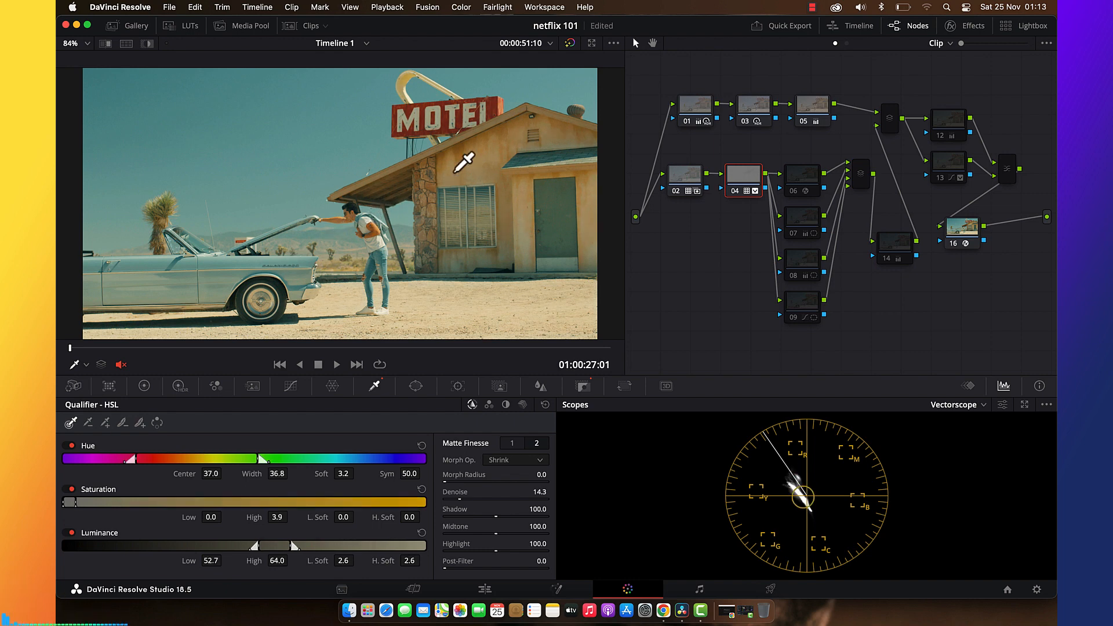
Try nodes 06 and 07 on the motel shot, enabling each and disabling it again.
left_click(793, 194)
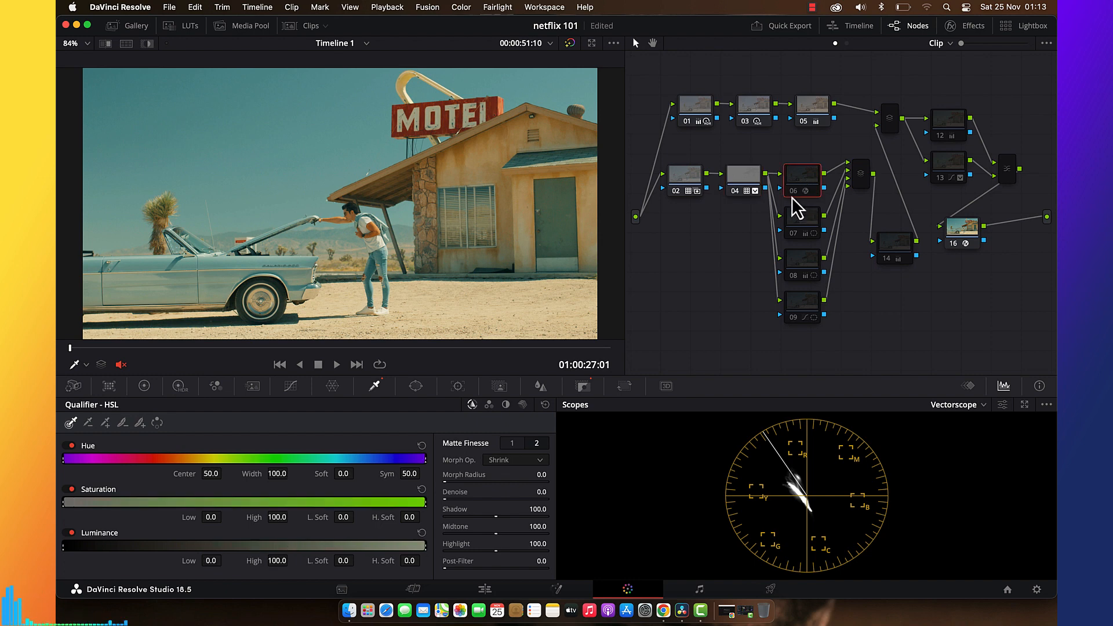
left_click(800, 191)
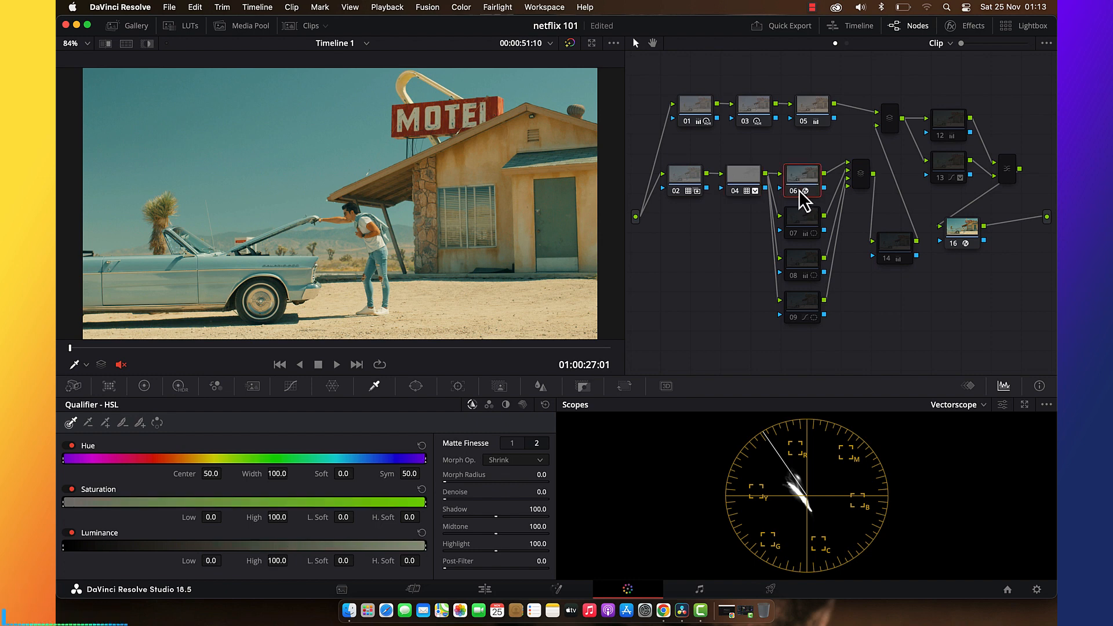
left_click(799, 191)
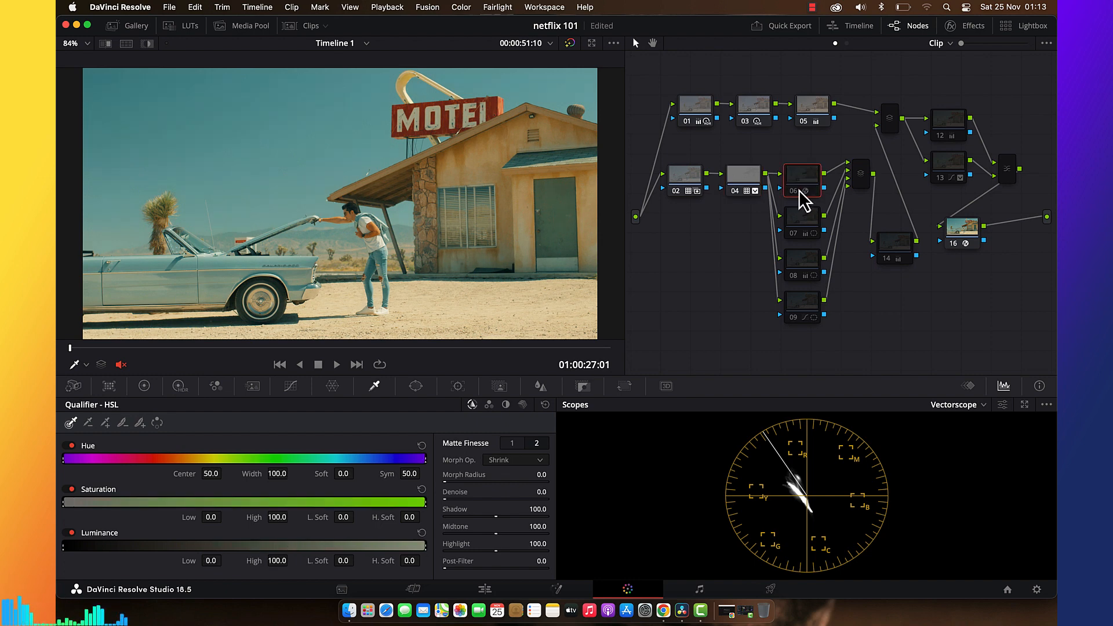
left_click(799, 220)
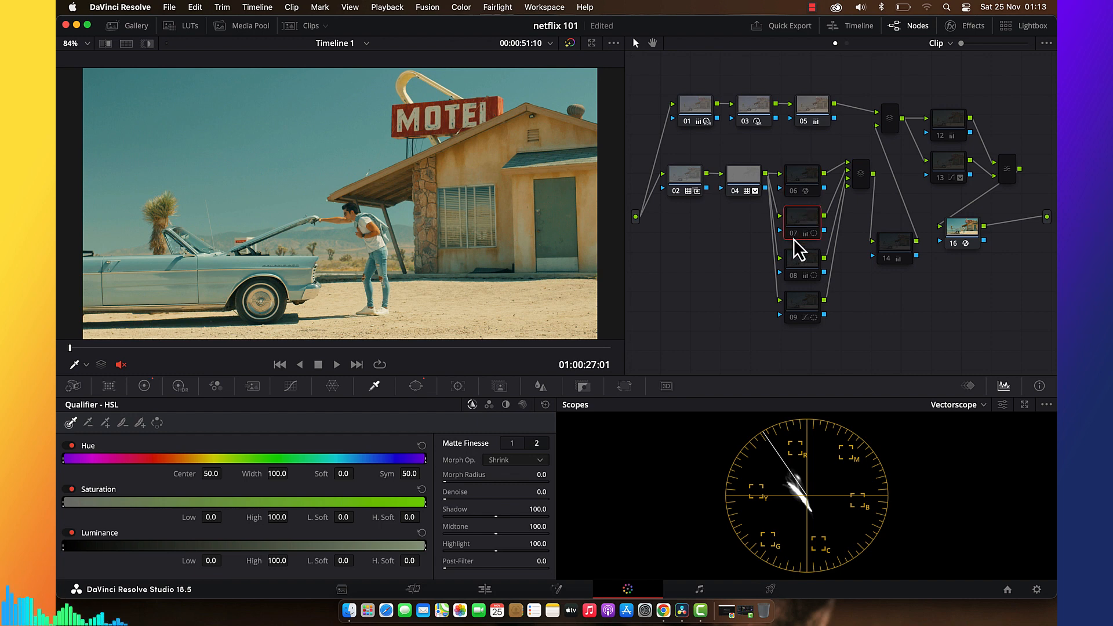
left_click(796, 235)
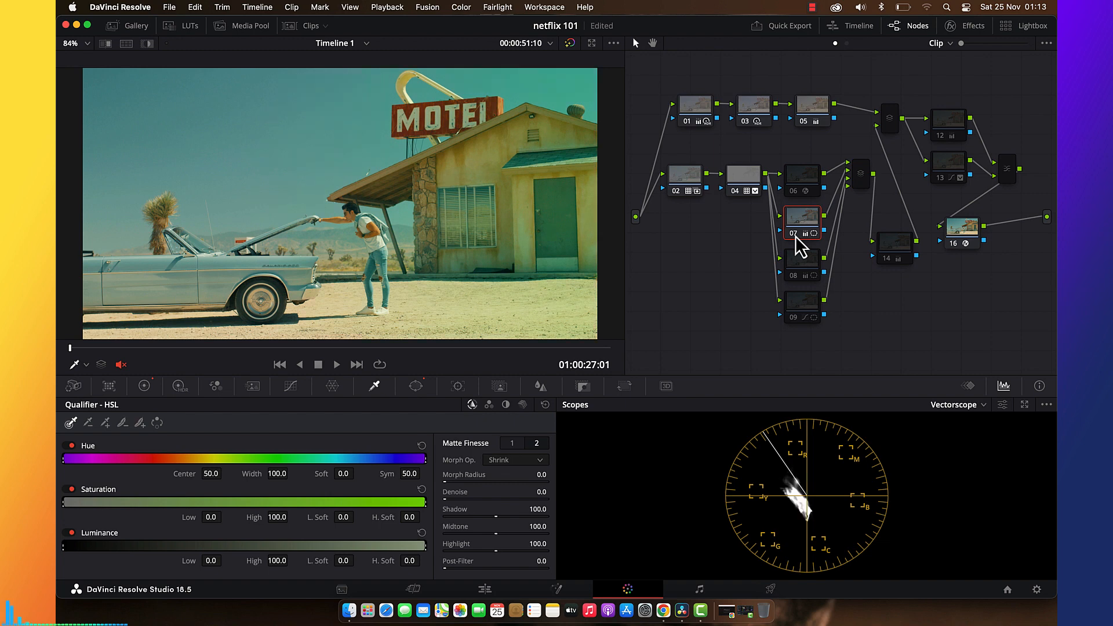
left_click(795, 272)
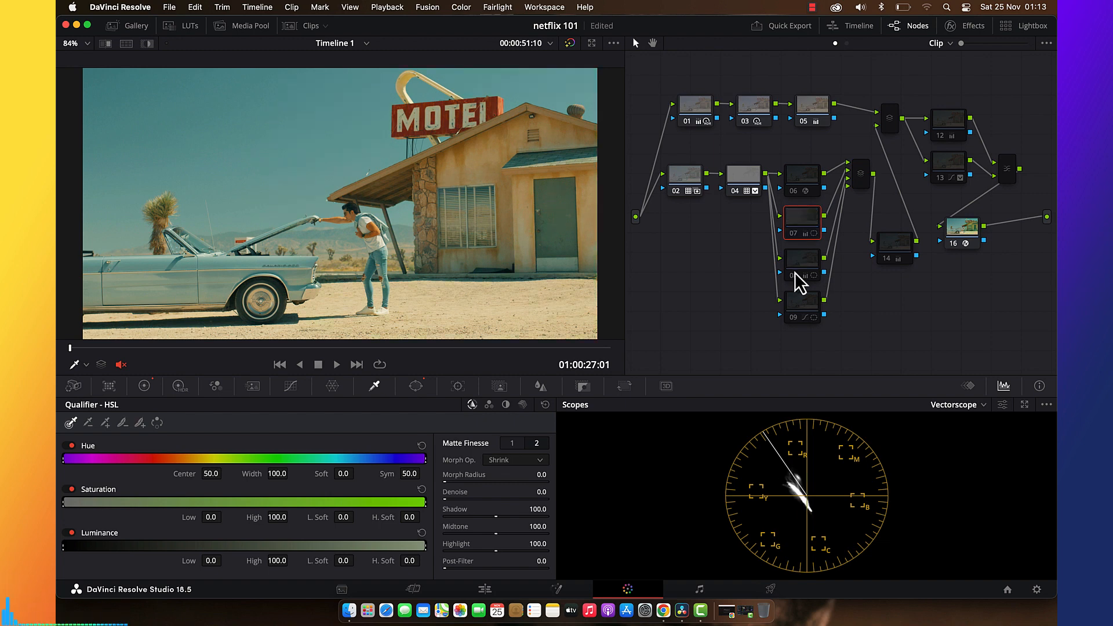
Enable nodes 09 and 14, and check the motel shot in full-screen view.
left_click(795, 315)
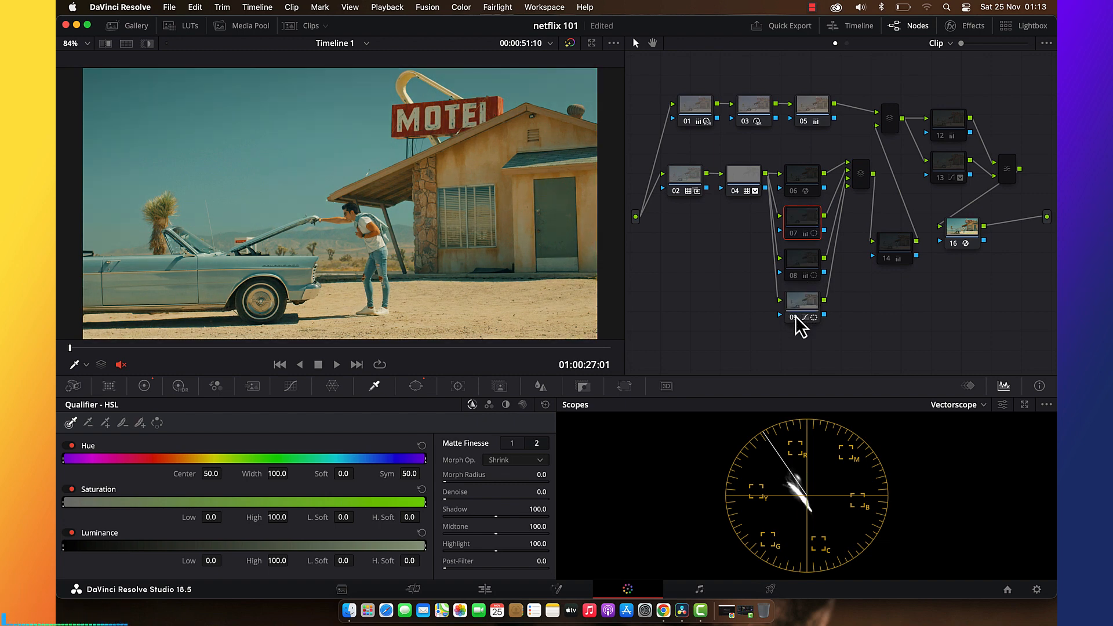
left_click(891, 256)
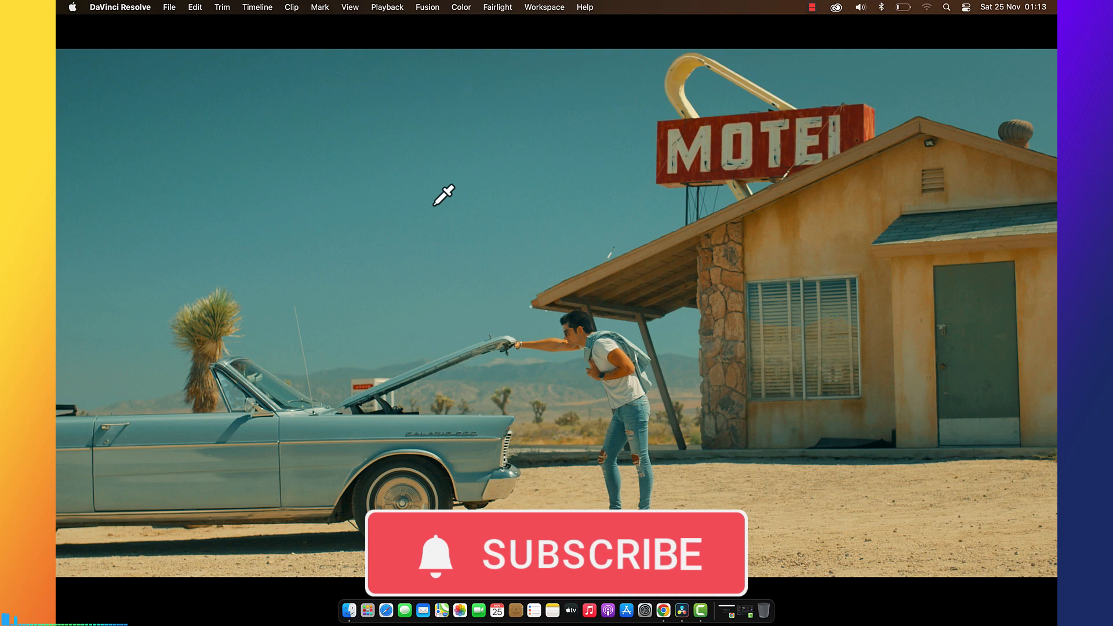
key("Escape")
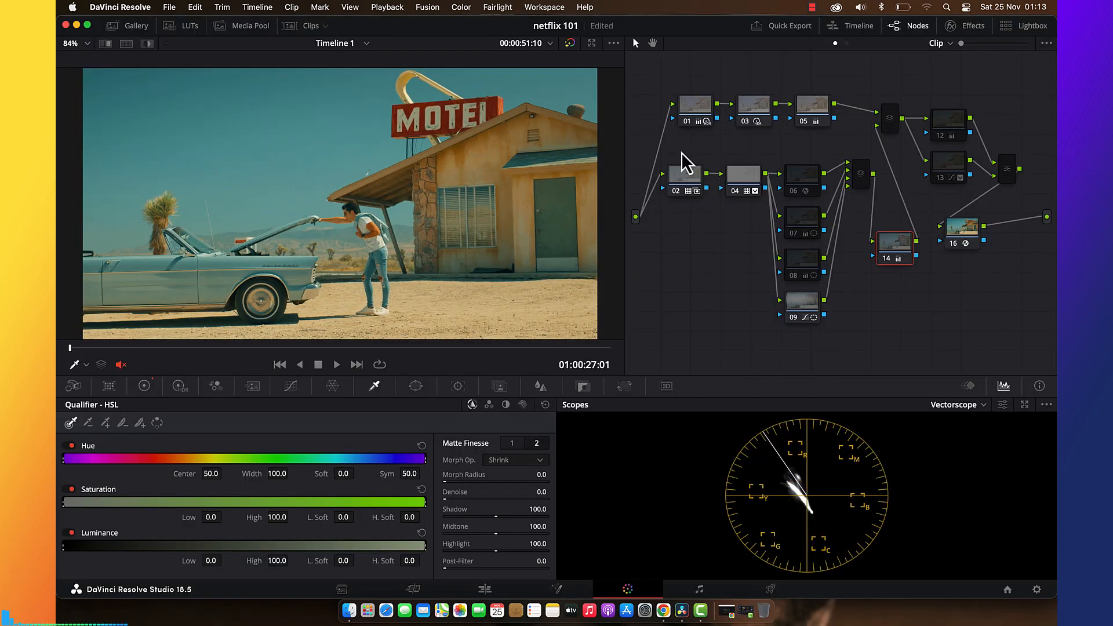
Enable node 13 and turn off its circle window.
left_click(944, 140)
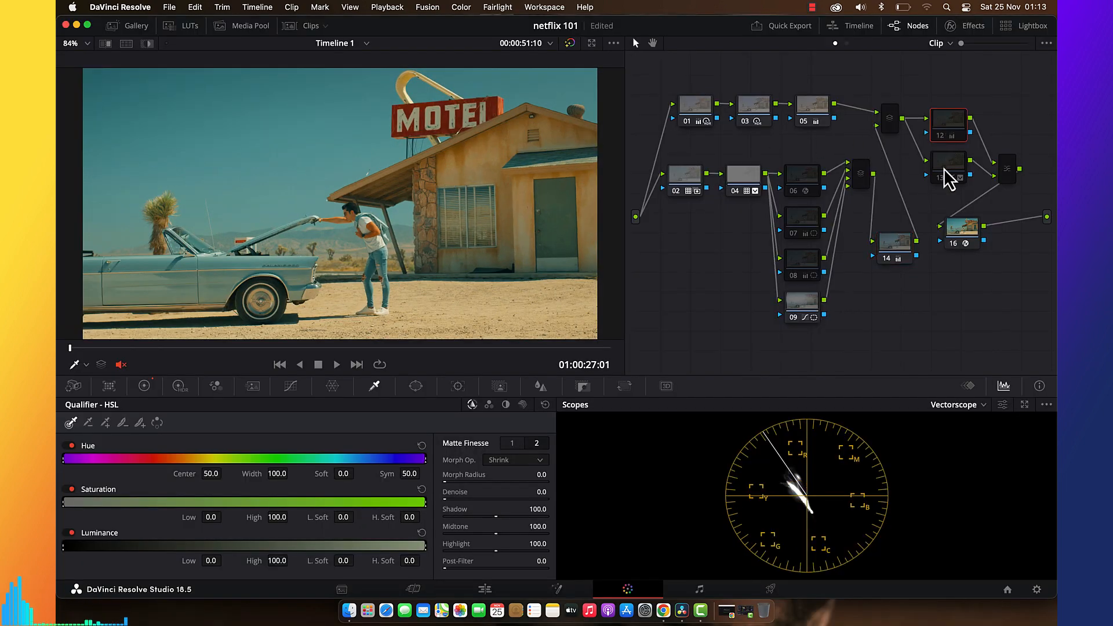
left_click(948, 173)
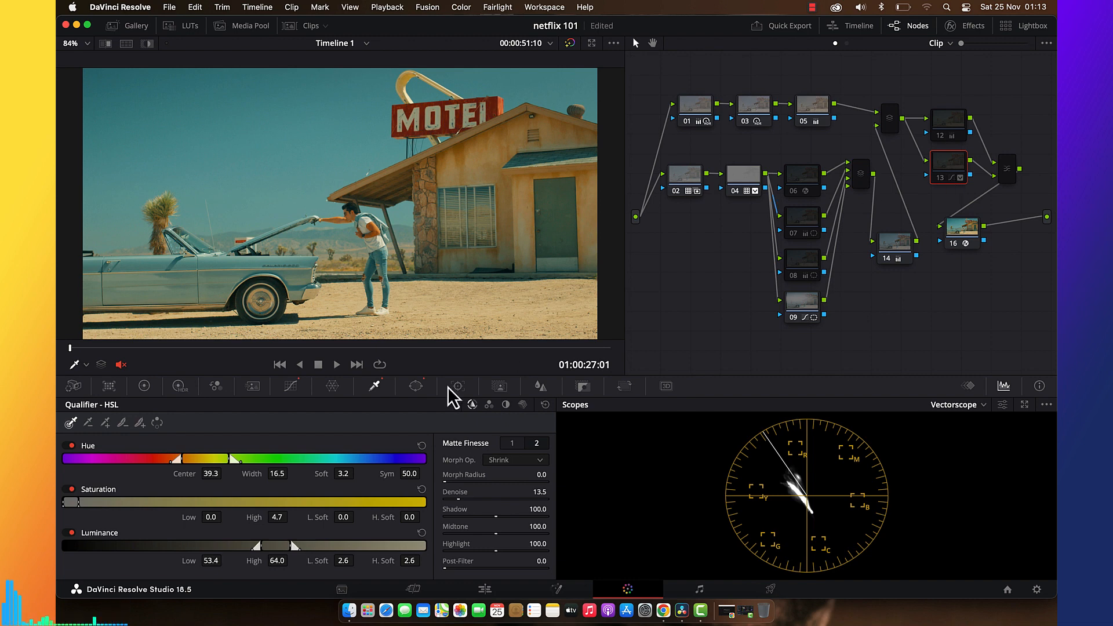
left_click(415, 386)
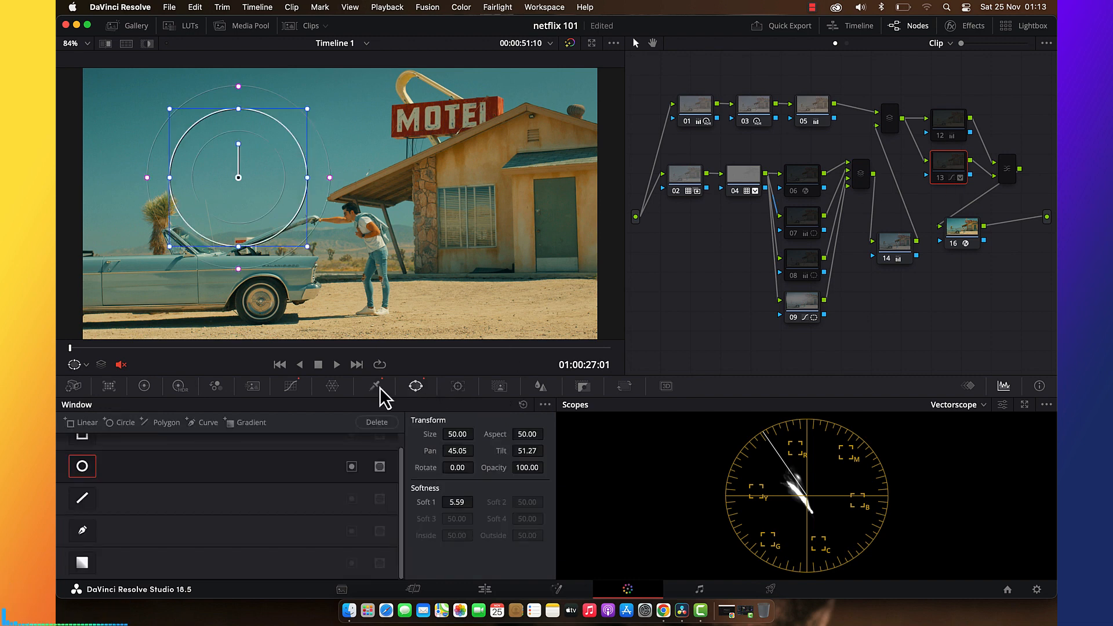
left_click(82, 466)
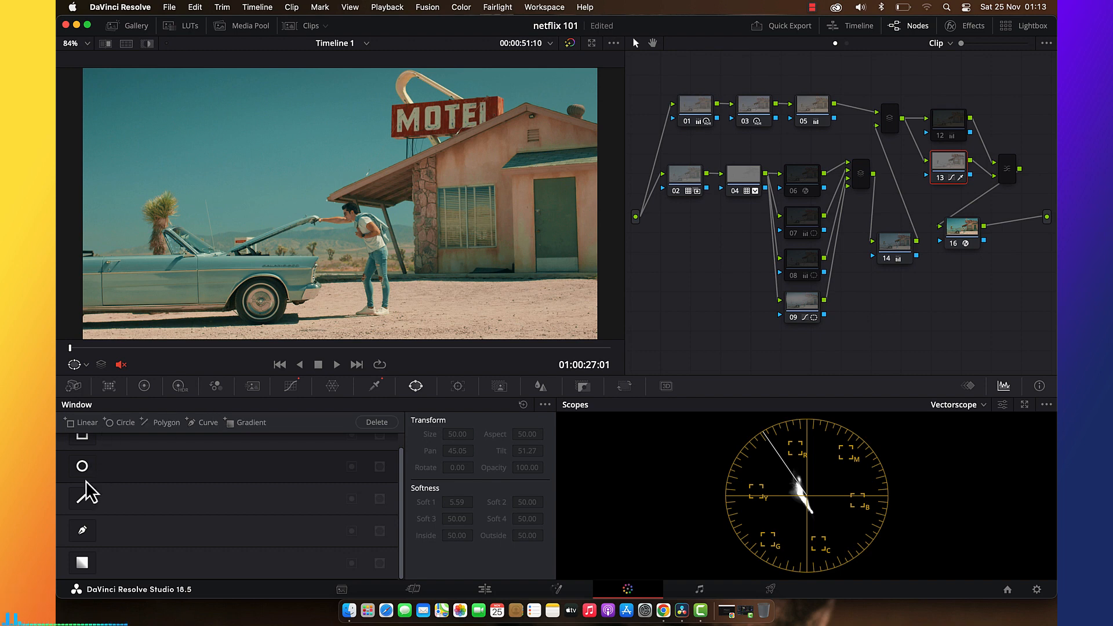
Draw a closed curve window around the man's head, outstretched arm and torso on node 13, and soften its edge.
left_click(82, 536)
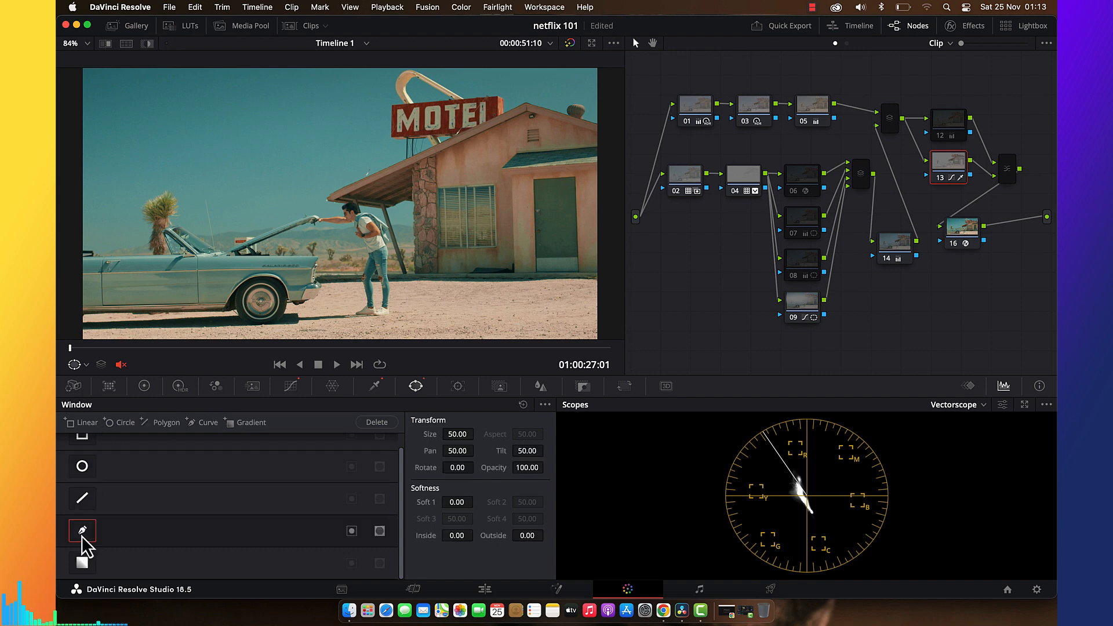
left_click(367, 242)
left_click(354, 234)
left_click(352, 222)
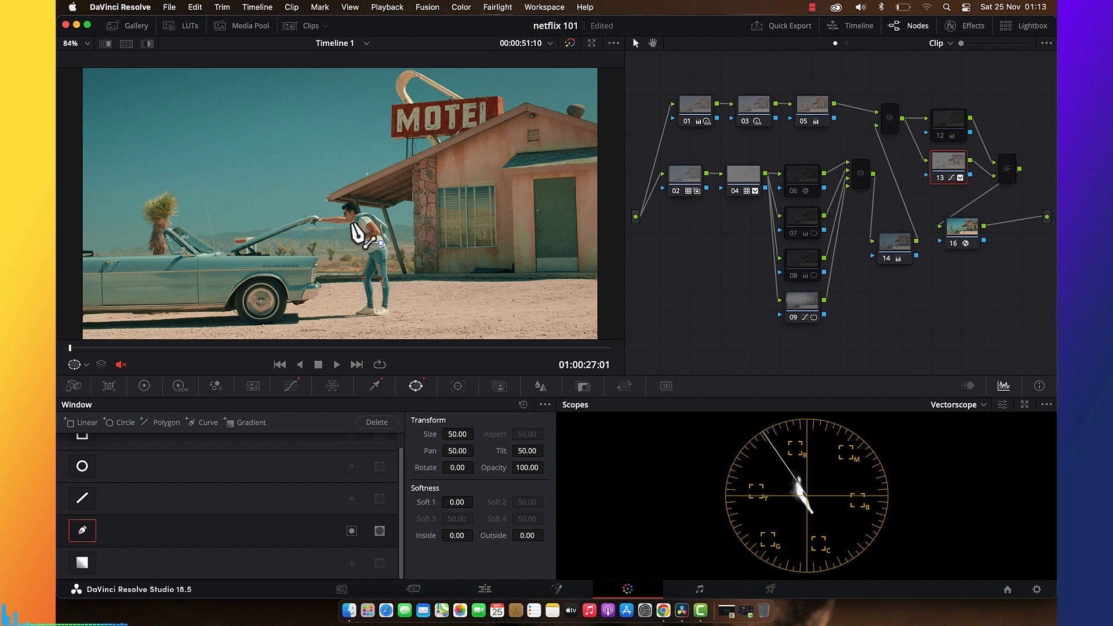
left_click(323, 224)
left_click(310, 222)
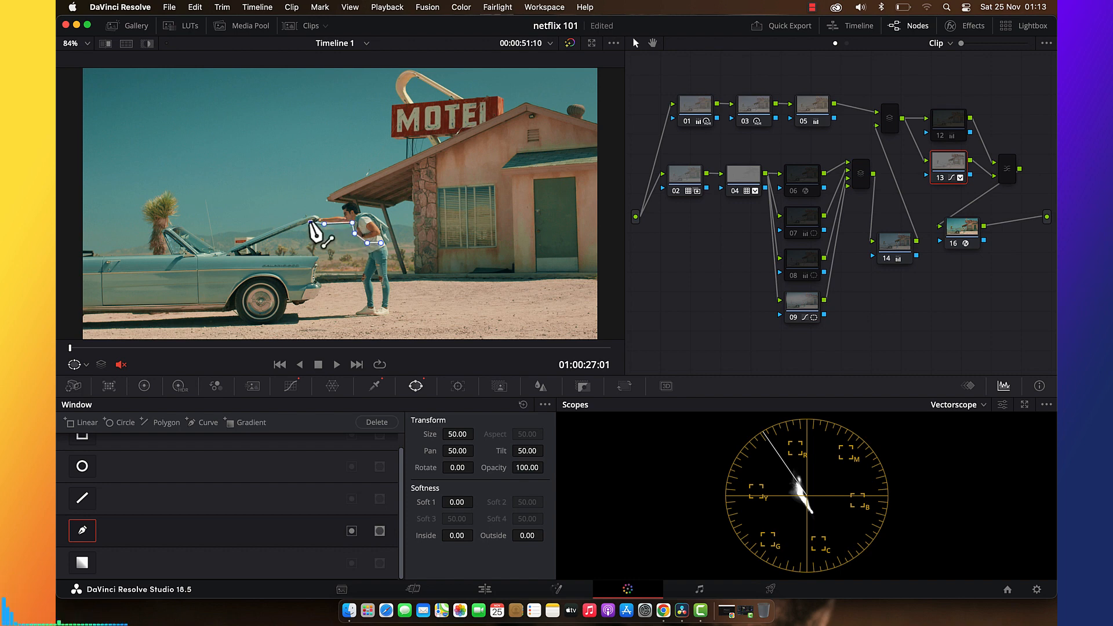
left_click(326, 213)
left_click(342, 213)
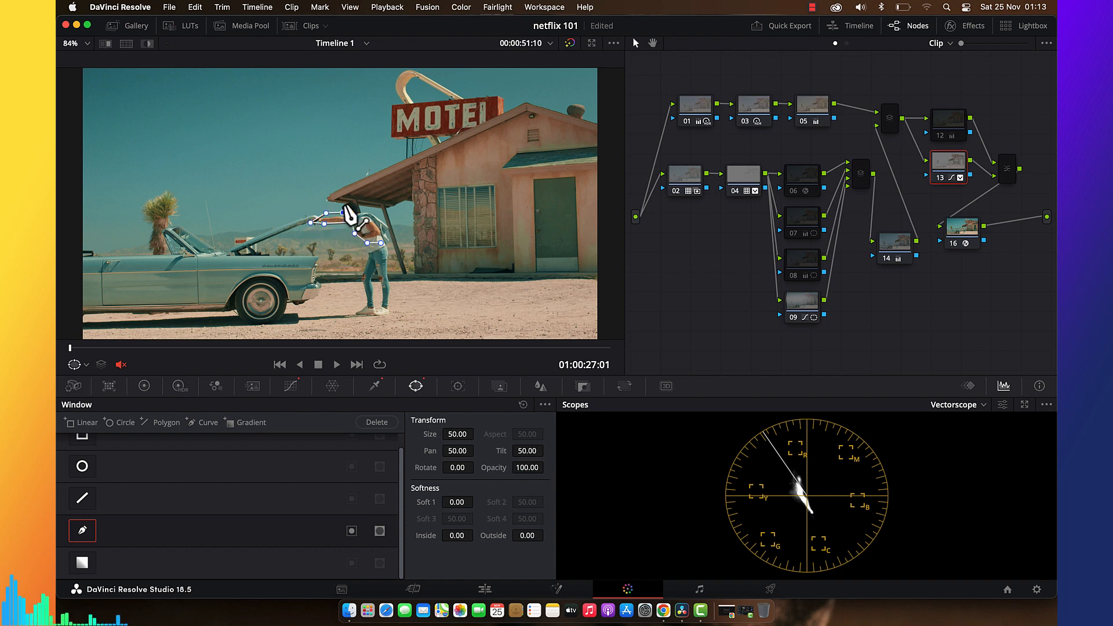
left_click(344, 205)
left_click(351, 202)
left_click(363, 210)
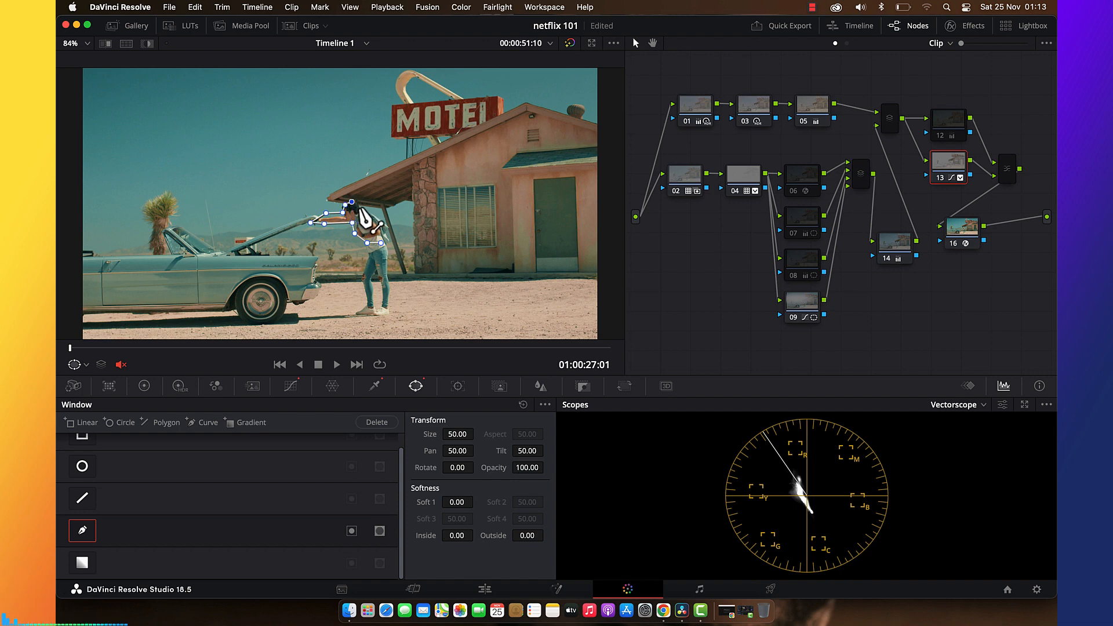
left_click(379, 223)
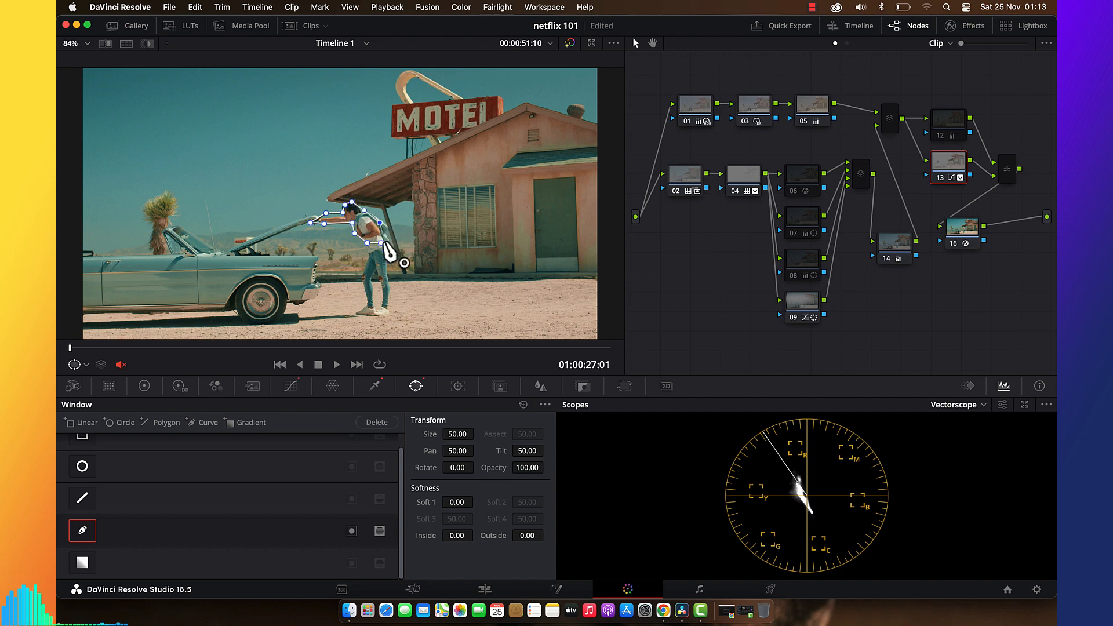
left_click(381, 243)
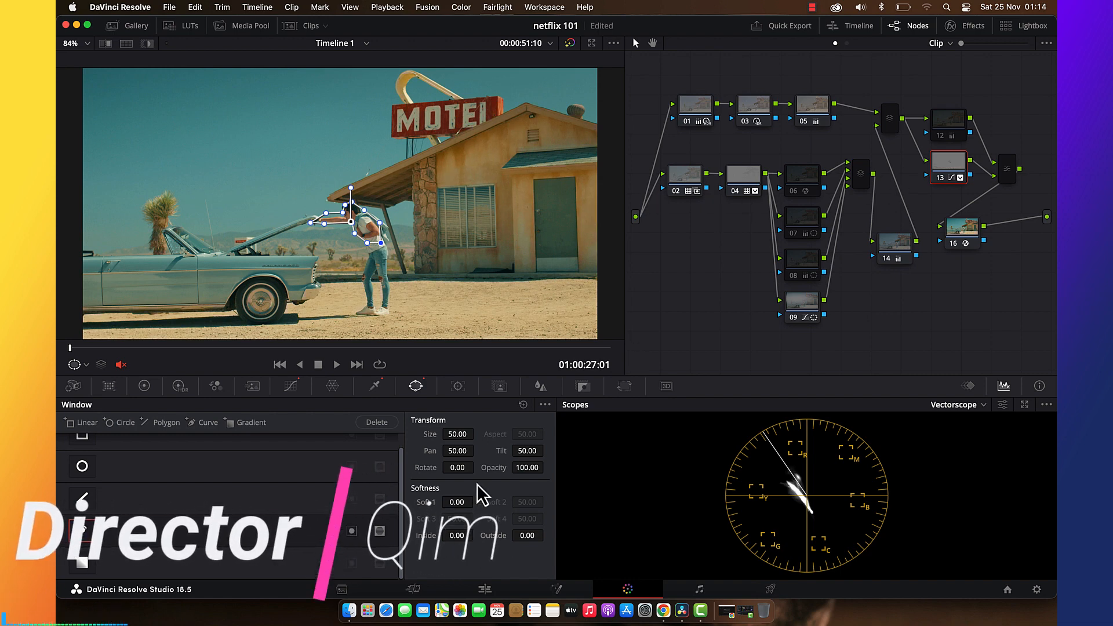
left_click_drag(455, 502, 477, 501)
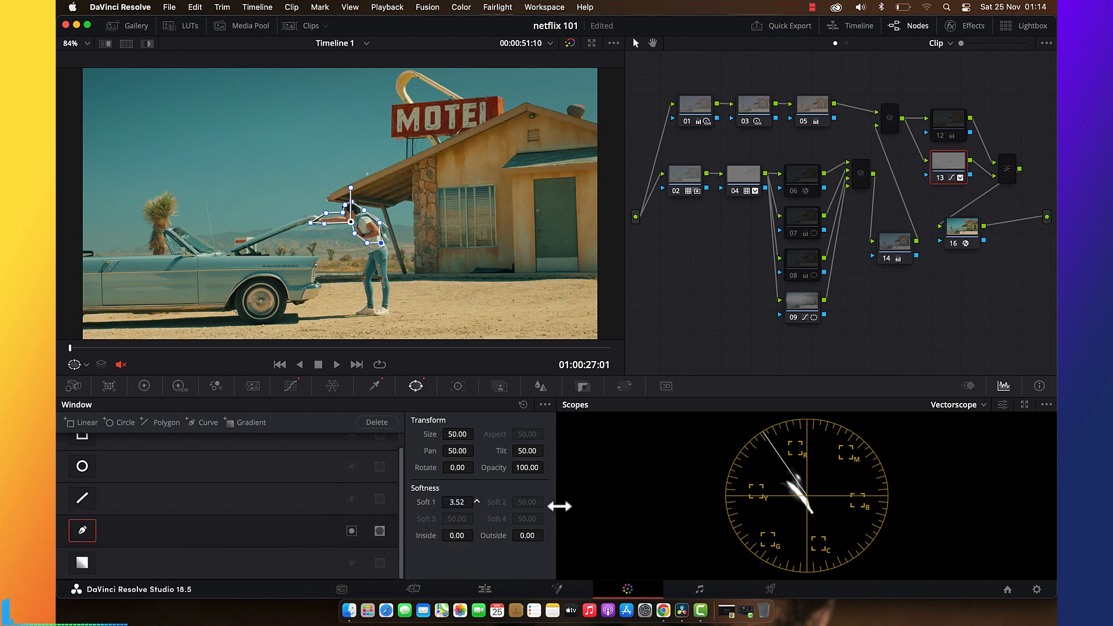
left_click_drag(559, 506, 575, 506)
Open the window tracker for node 13 and check the motel shot in full-screen view.
left_click(458, 386)
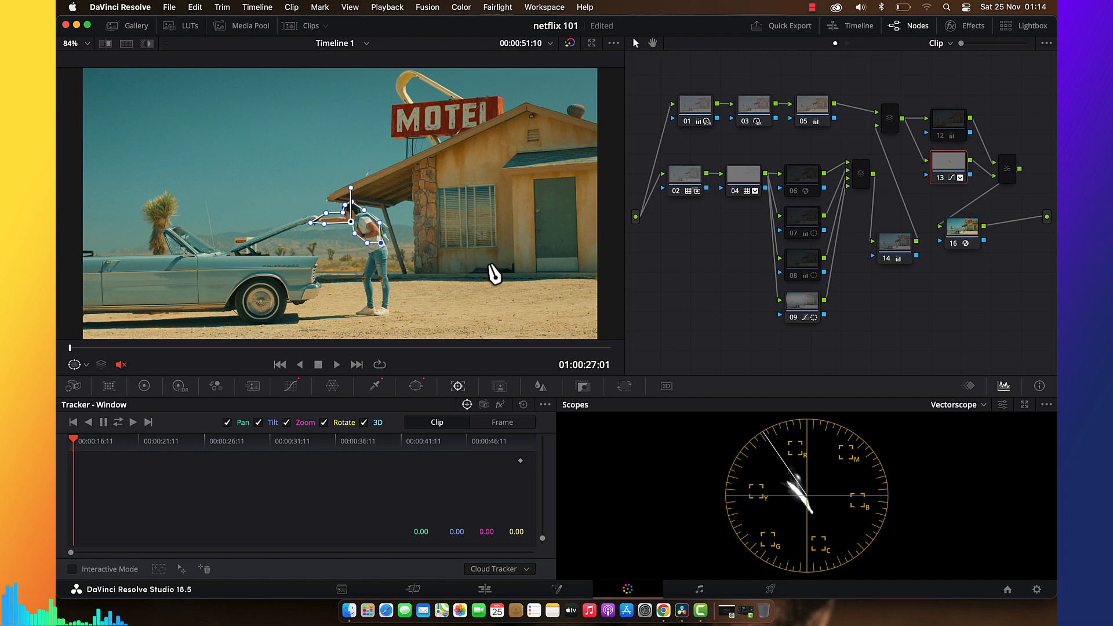
left_click(118, 422)
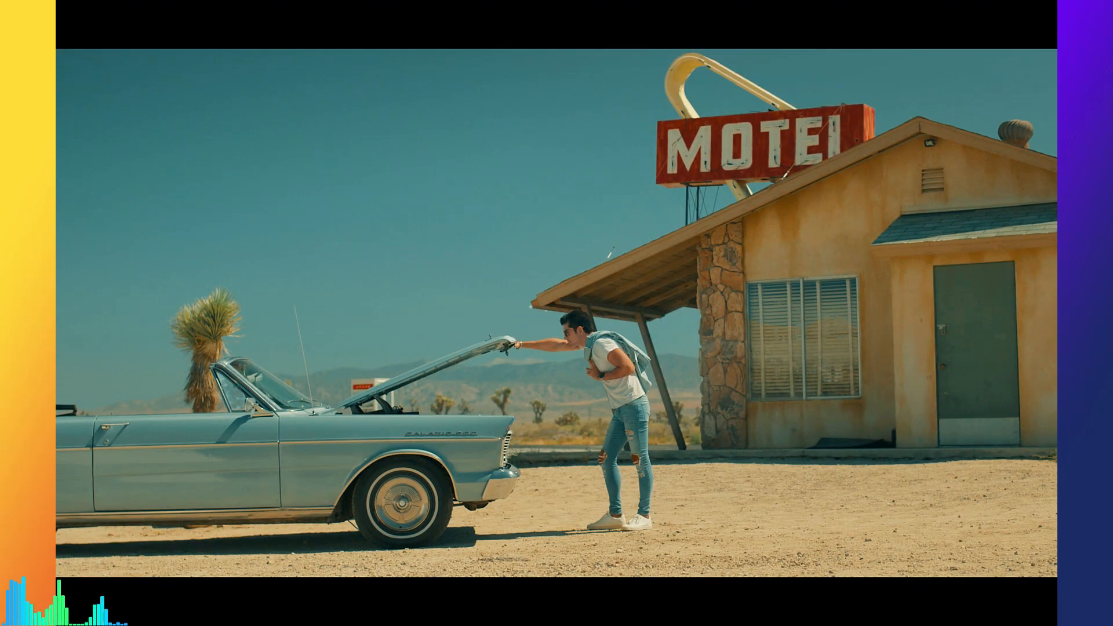
key("Escape")
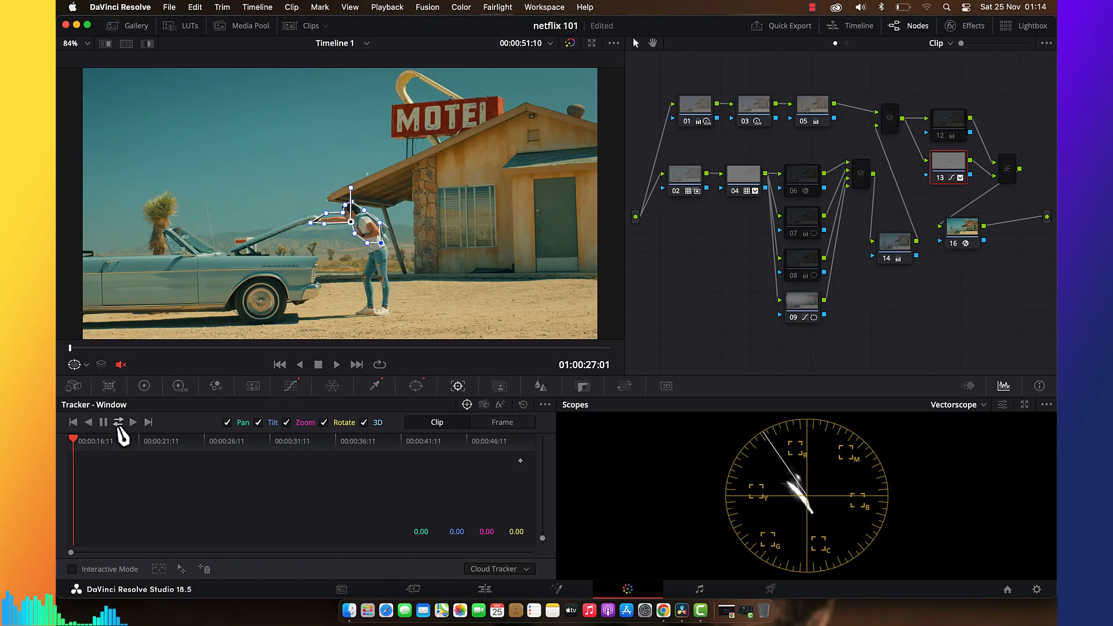
Enable node 12 and set its key output gain to 0.182.
left_click(945, 133)
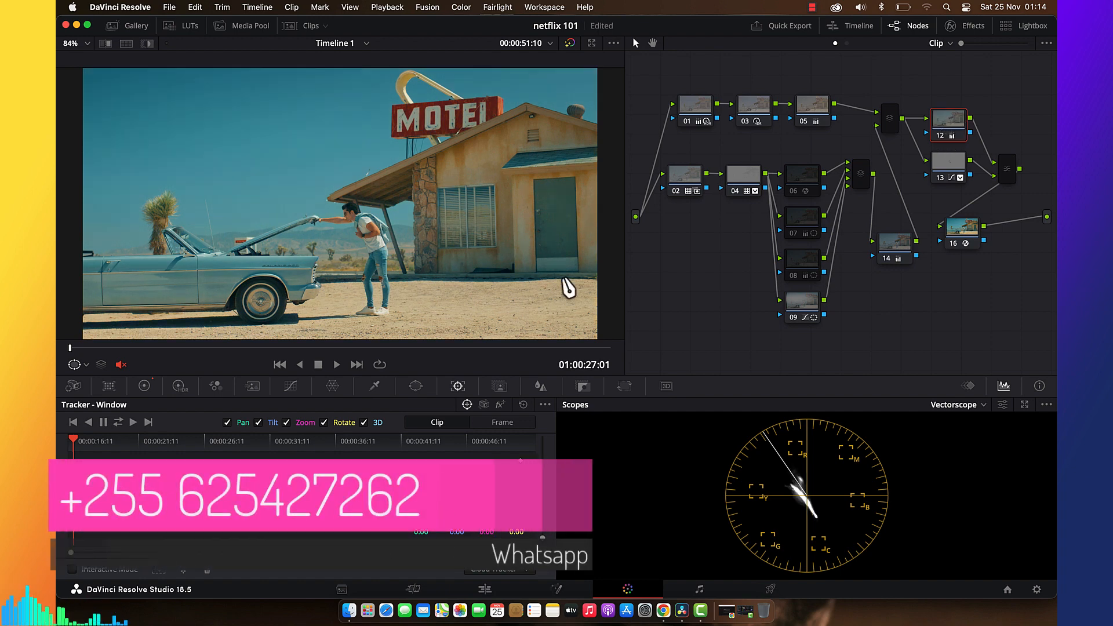
left_click(582, 386)
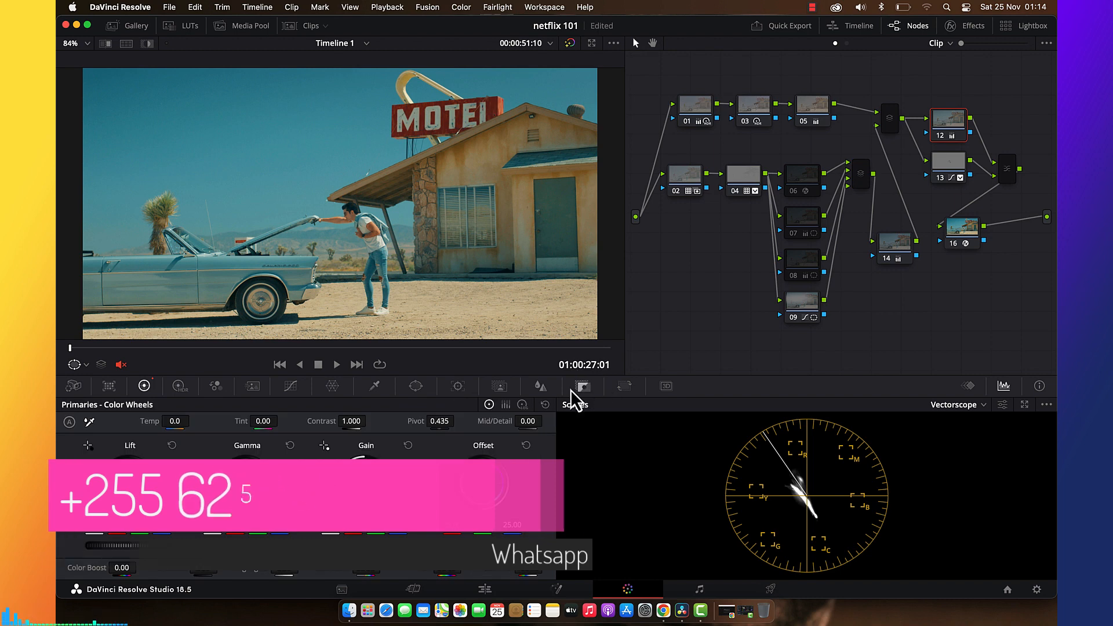
left_click_drag(426, 498, 441, 497)
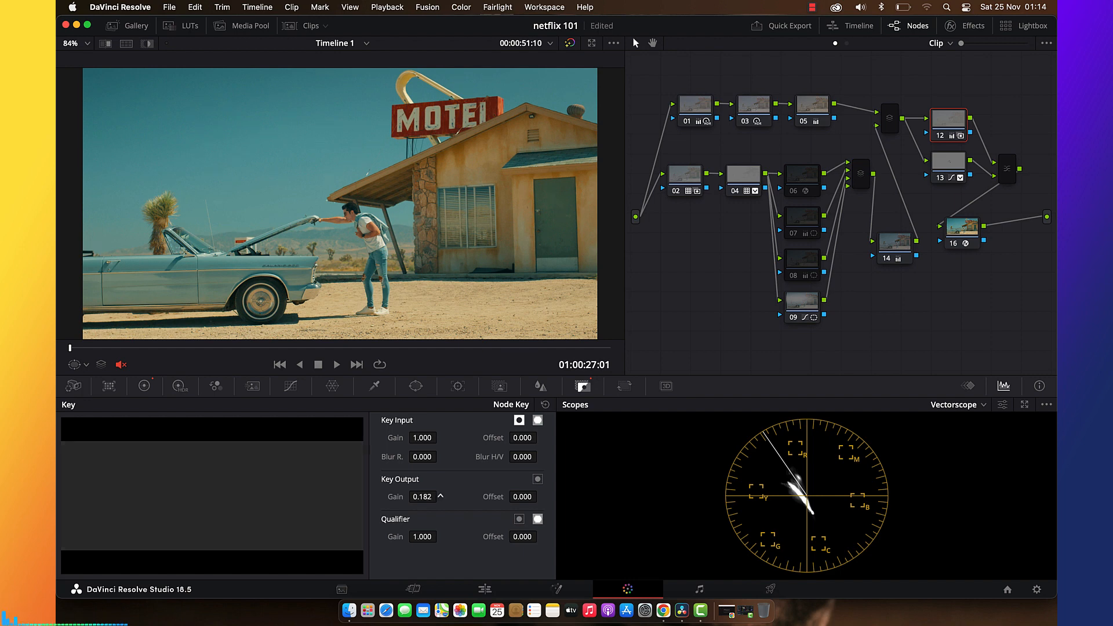
Add a serial node after node 16 and set the blue channel of its RGB Mixer blue output to 0.95.
left_click(968, 225)
key("alt+s")
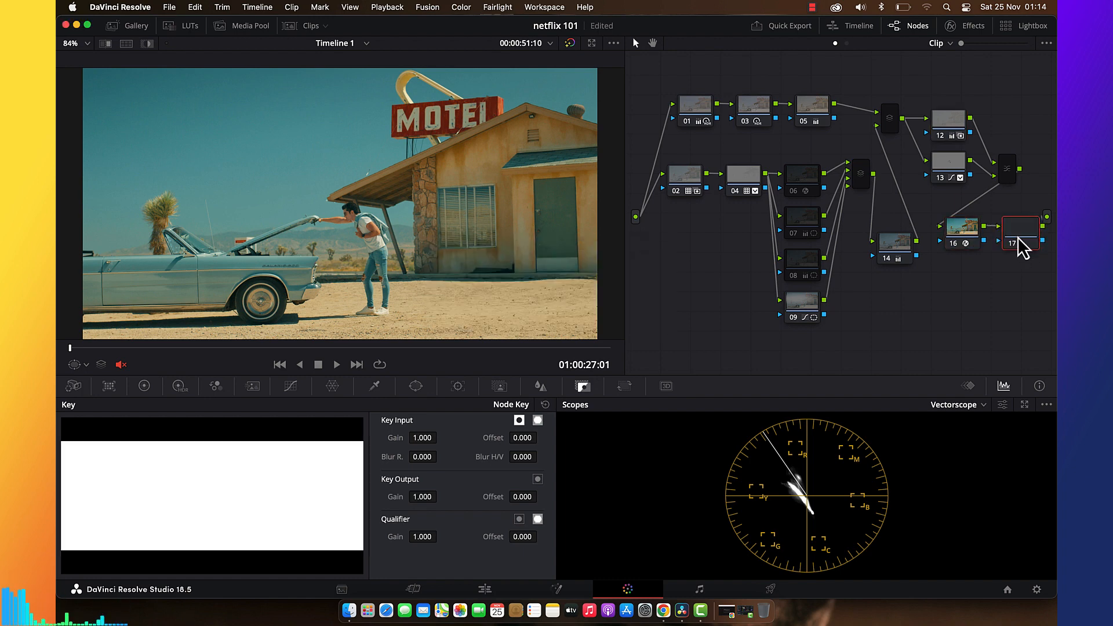
left_click_drag(1020, 243, 974, 302)
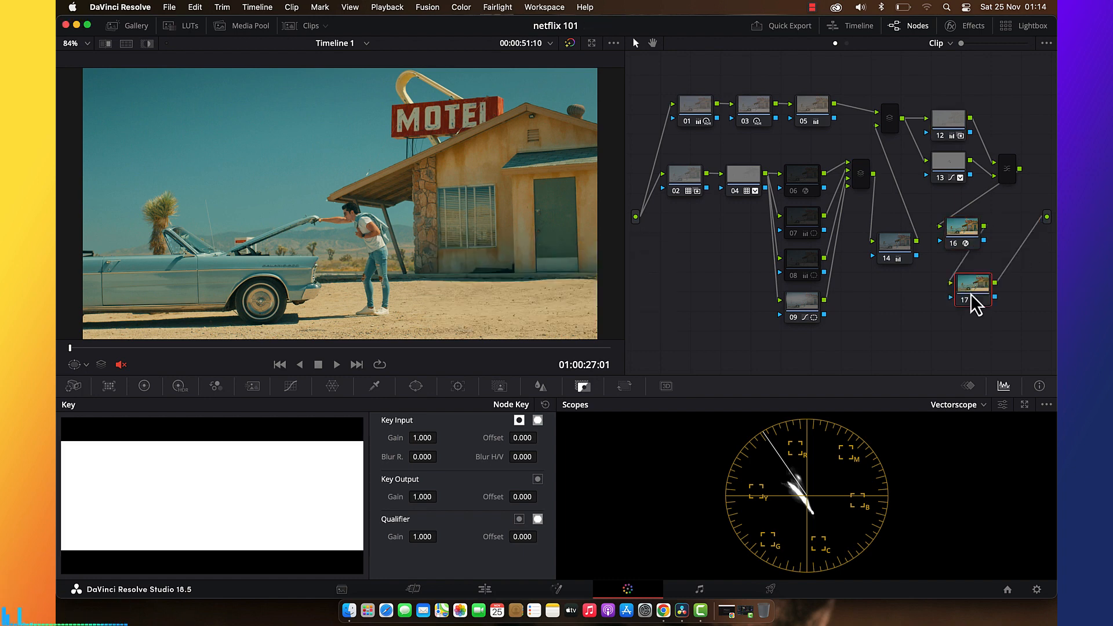
left_click(217, 387)
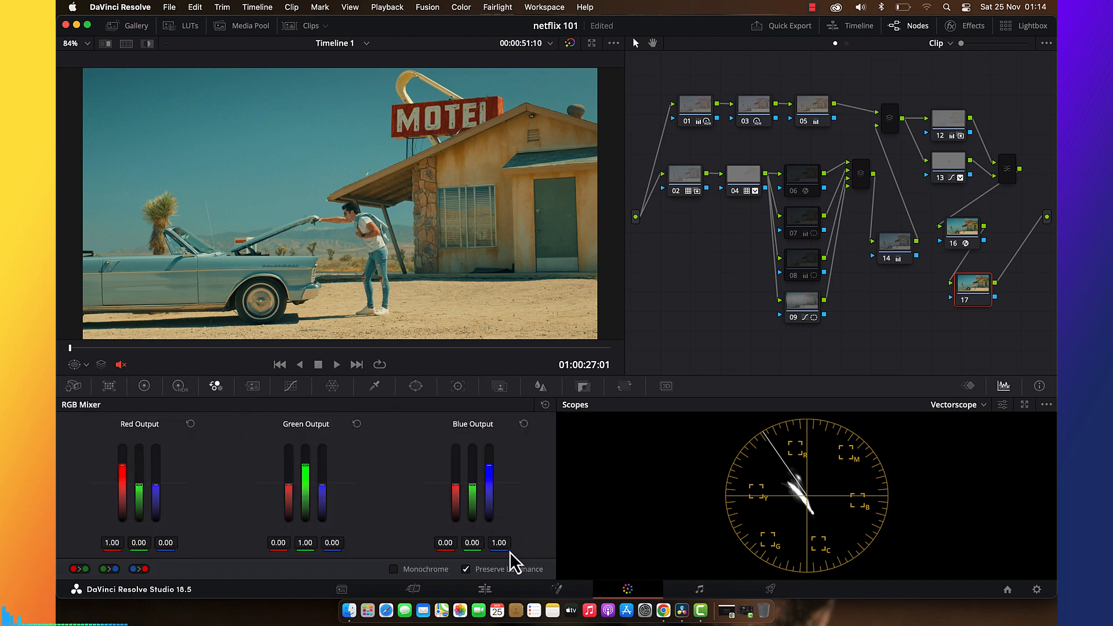
left_click_drag(499, 543, 494, 543)
Move node 17 aside, add another serial node after it, and save the project.
left_click_drag(967, 297, 895, 311)
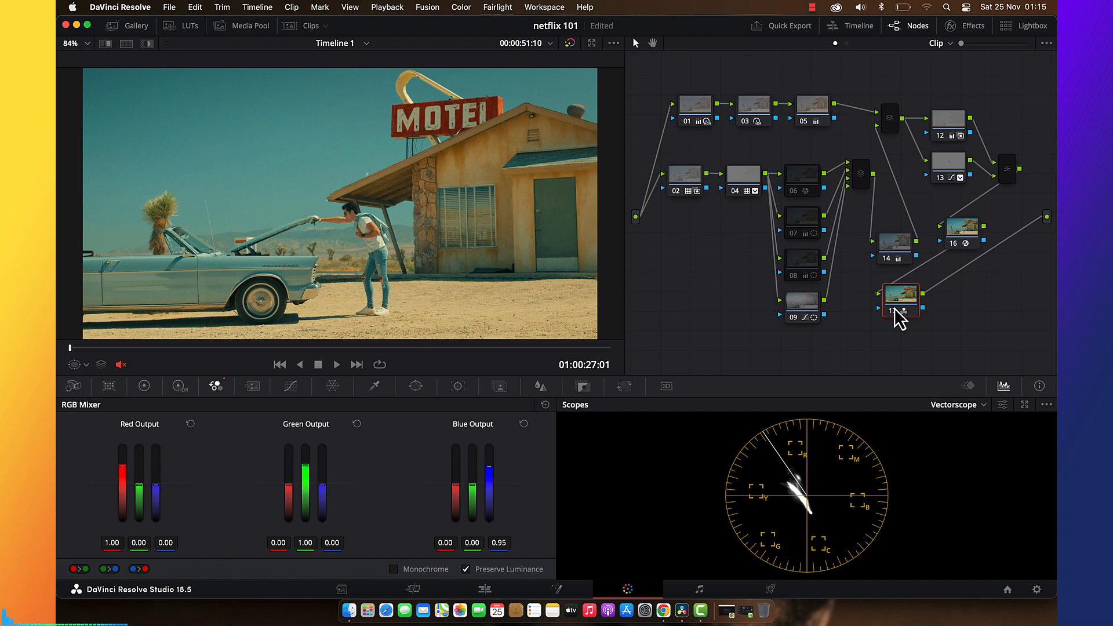
key("alt+s")
key("super+s")
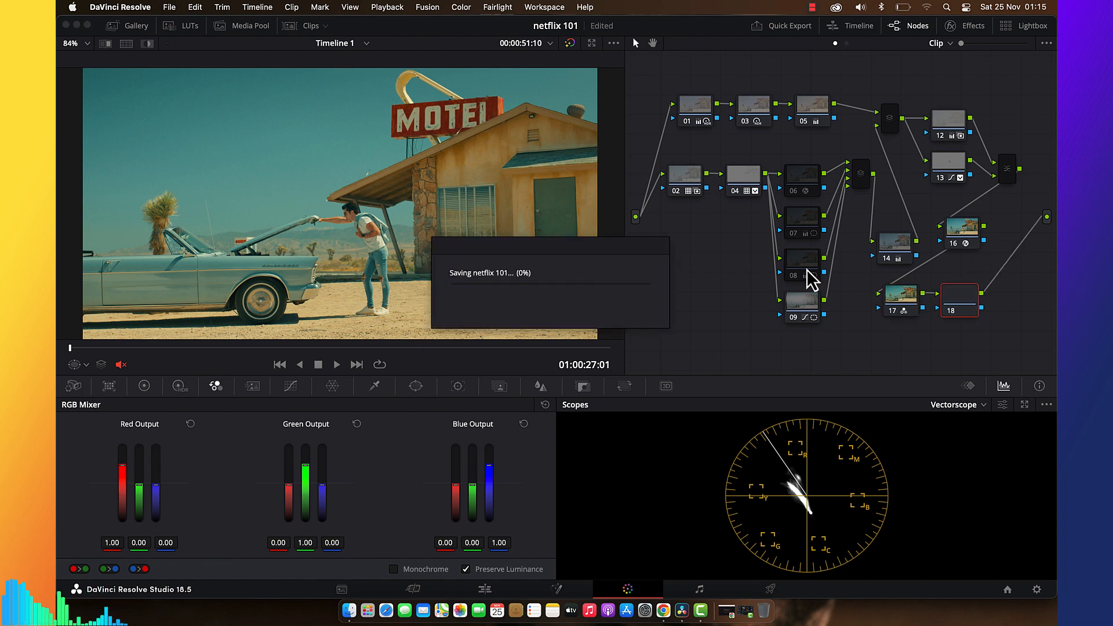
Sample the man's white shirt for node 18's Hue Vs Sat curve and lower the sampled point's saturation to 0.45.
scroll(441, 234, "up", 1)
scroll(441, 235, "up", 1)
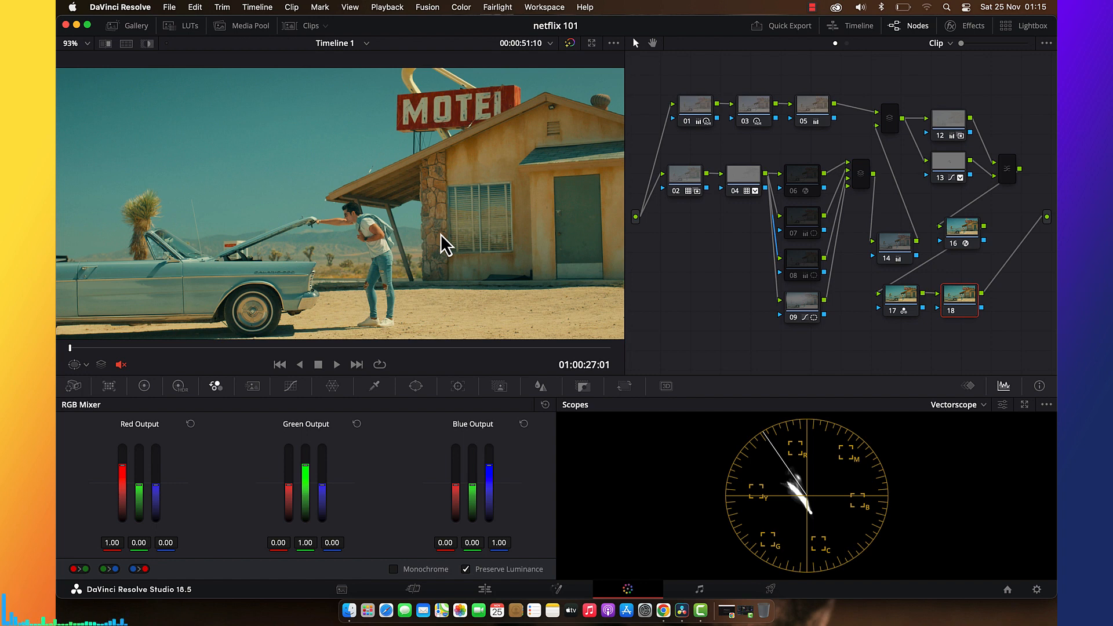
scroll(441, 235, "up", 3)
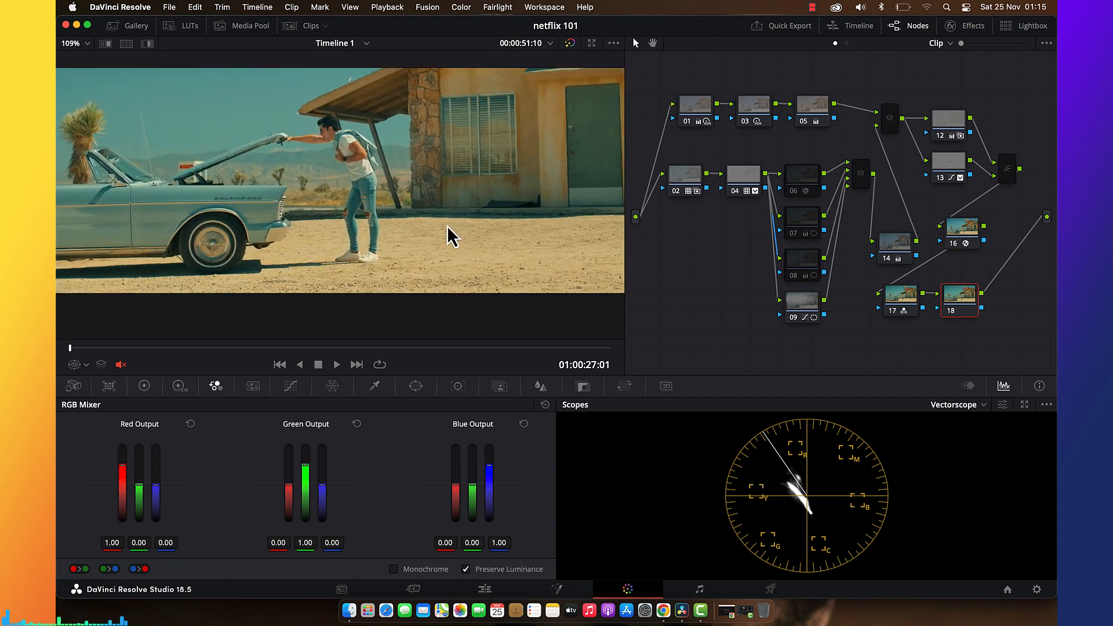
scroll(447, 225, "up", 5)
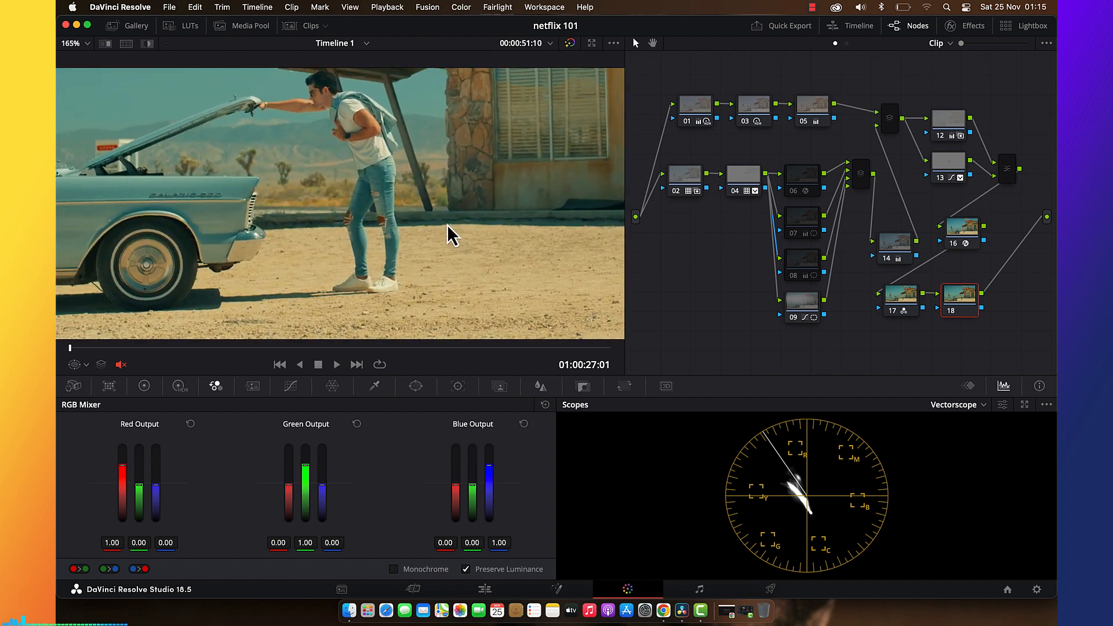
scroll(447, 224, "up", 5)
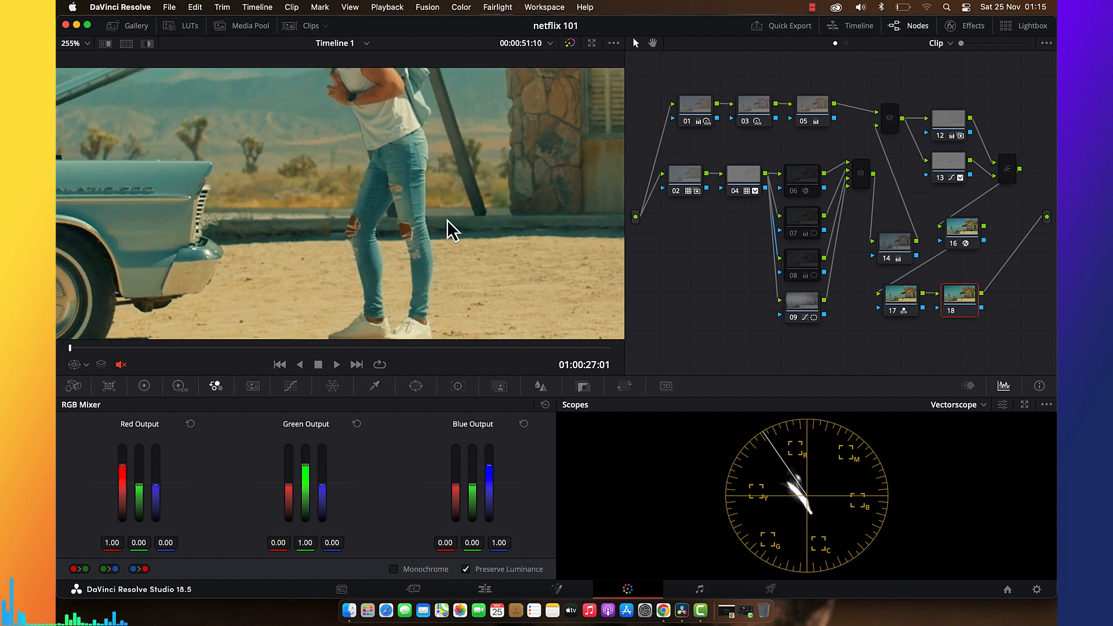
scroll(446, 220, "up", 2)
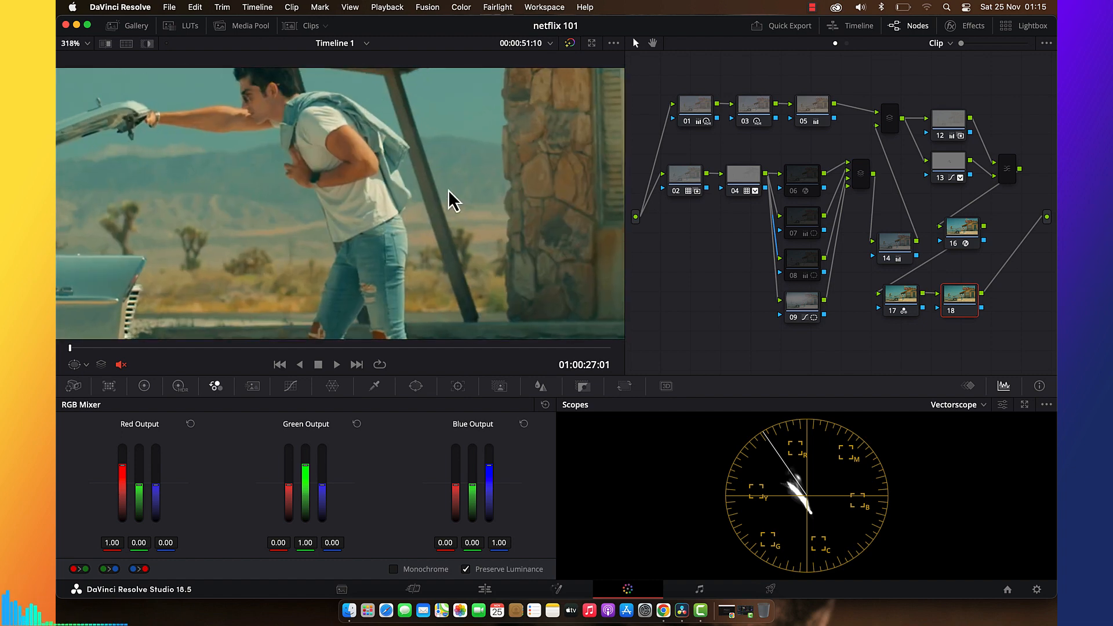
scroll(447, 188, "up", 4)
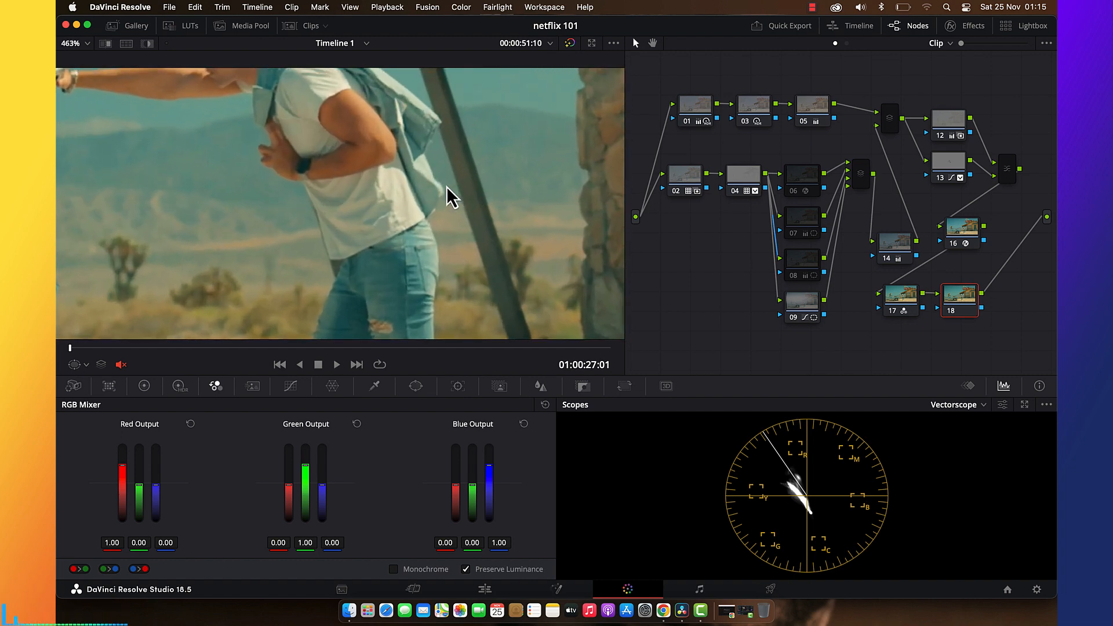
scroll(447, 186, "up", 4)
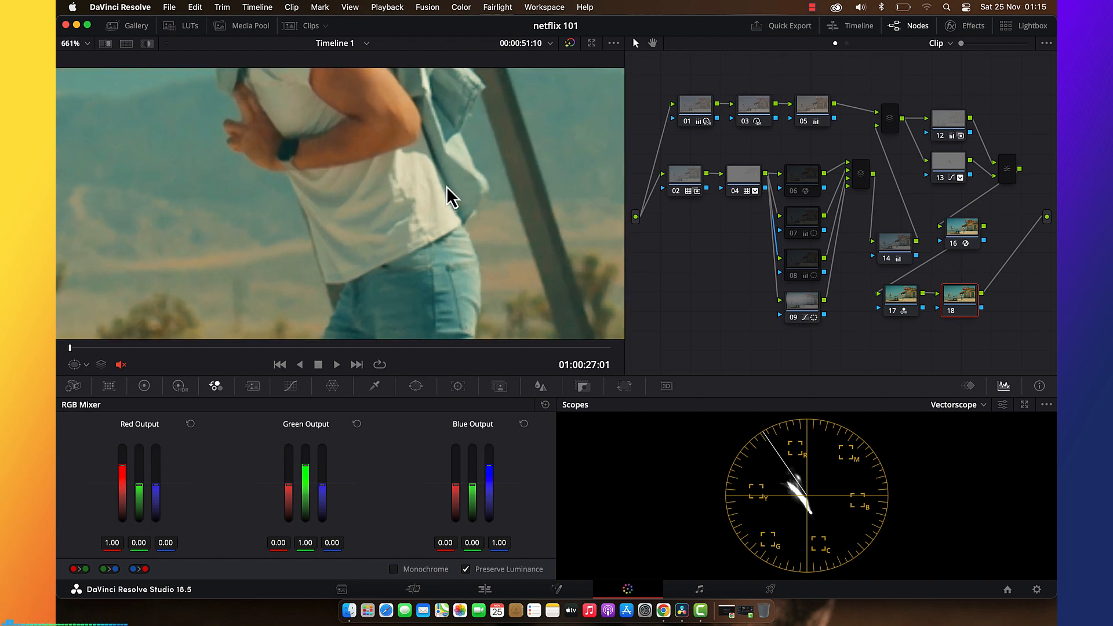
scroll(447, 186, "up", 1)
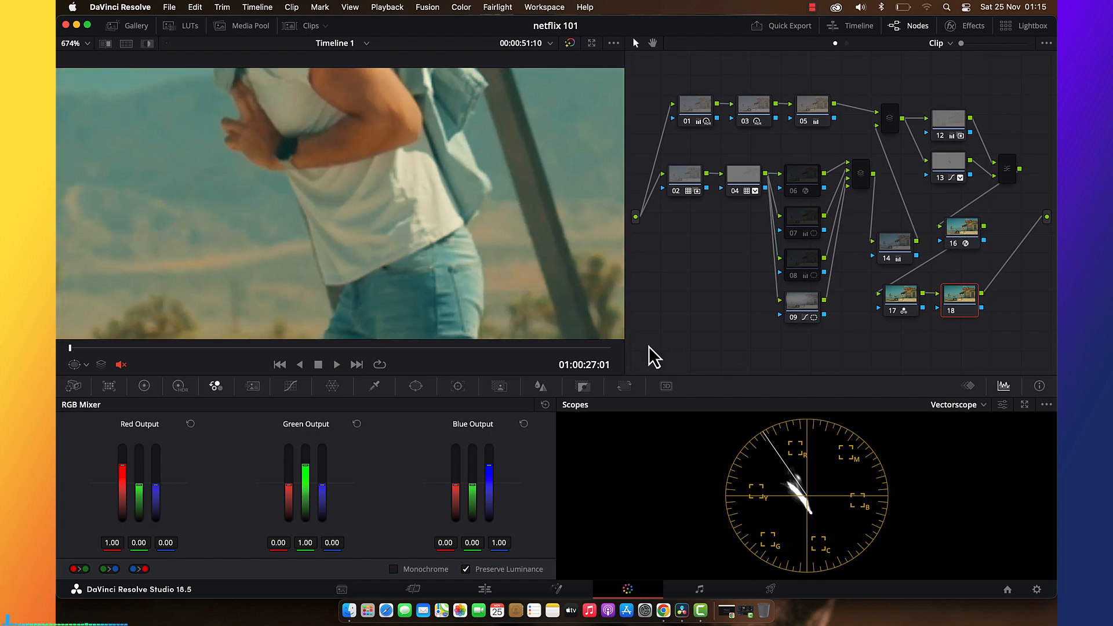
left_click(288, 390)
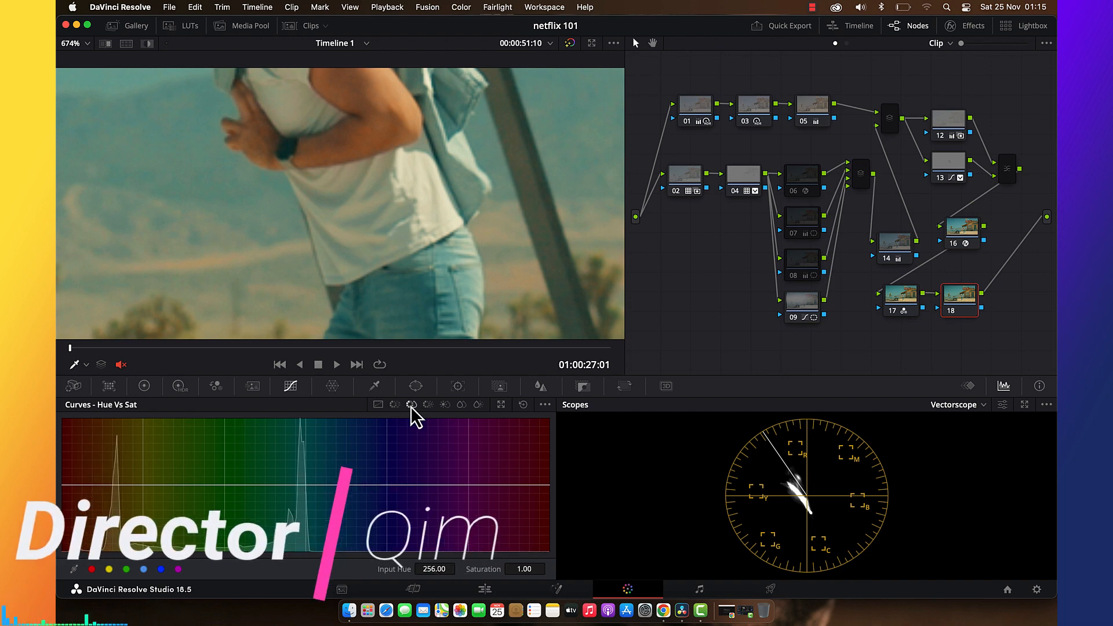
left_click(372, 219)
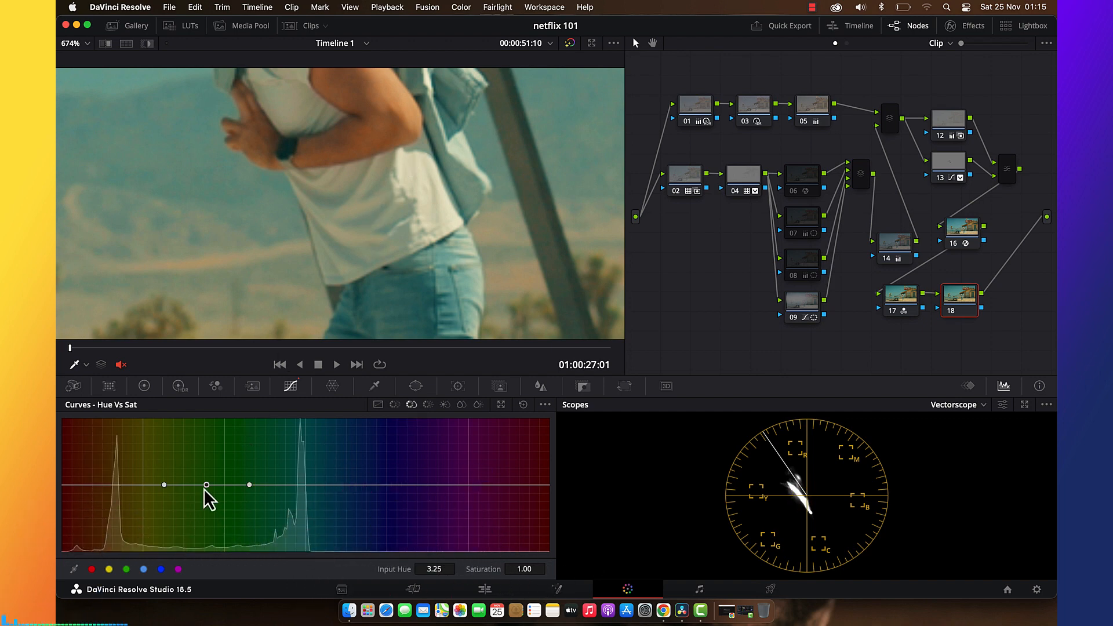
left_click_drag(209, 490, 206, 537)
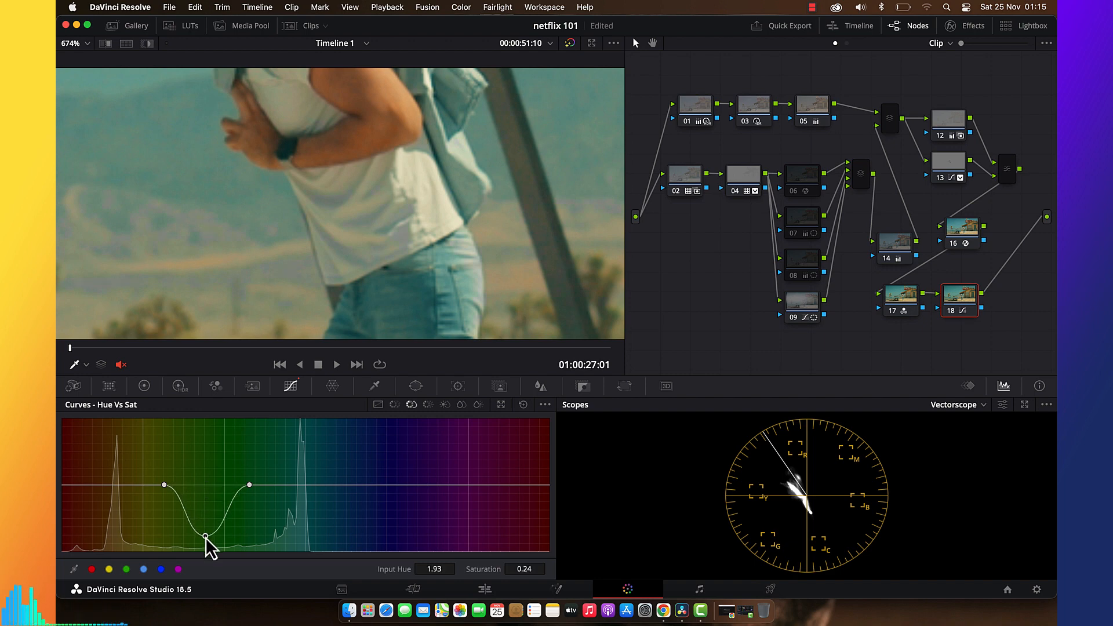
left_click_drag(206, 537, 206, 522)
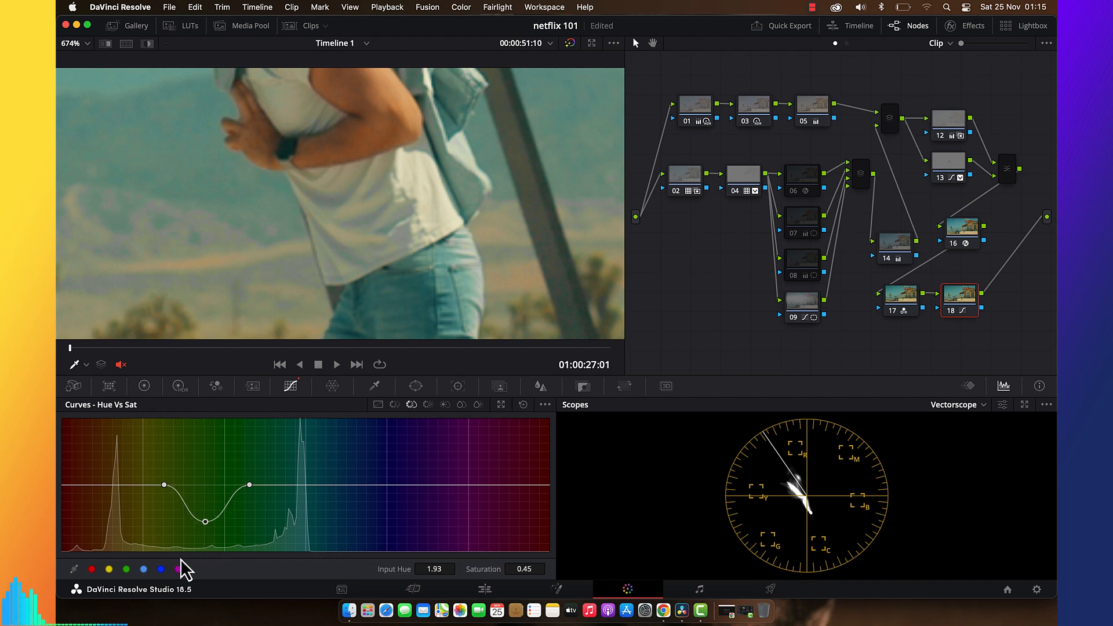
Add the cyan preset points to the Hue Vs Sat curve and lower saturation to 0.30 at hue 38.86 and 0.34 at hue 84.57.
left_click(144, 569)
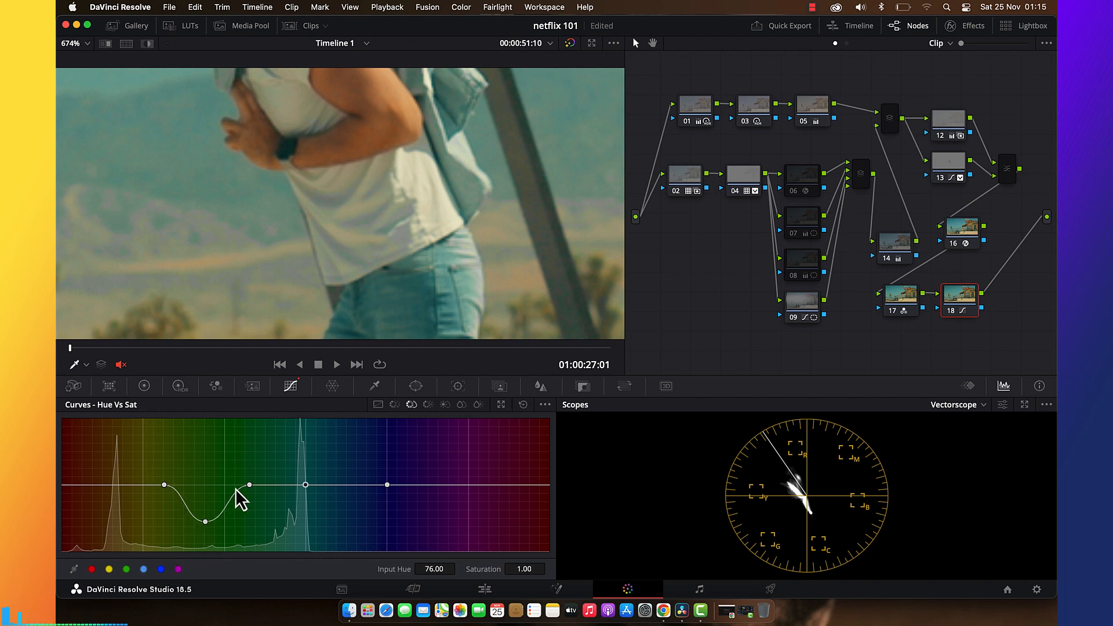
left_click_drag(255, 485, 255, 514)
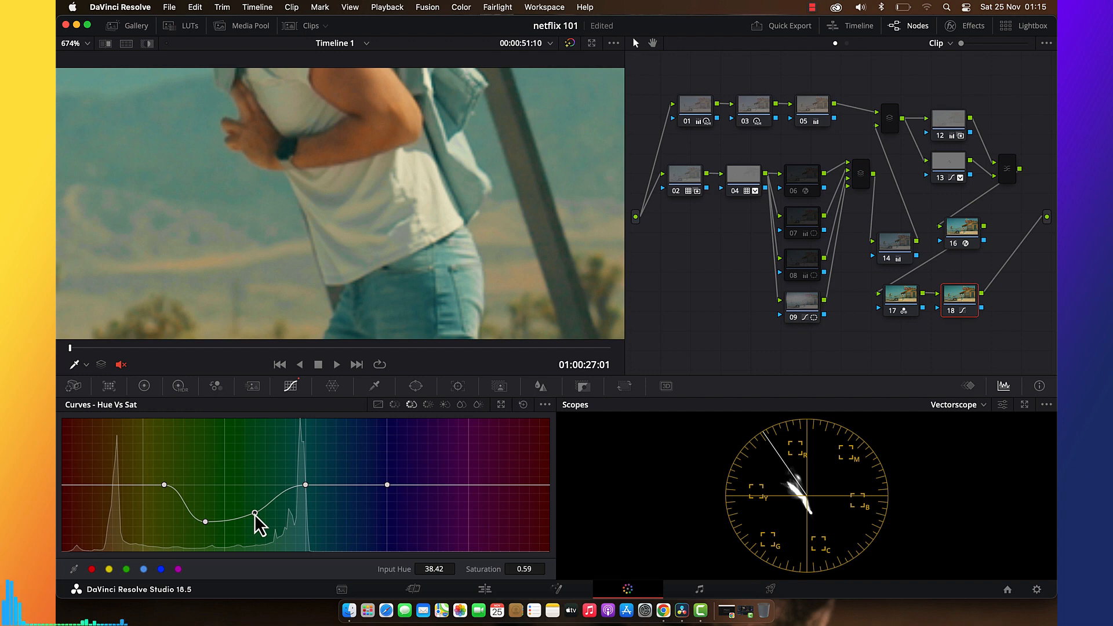
left_click_drag(308, 485, 318, 531)
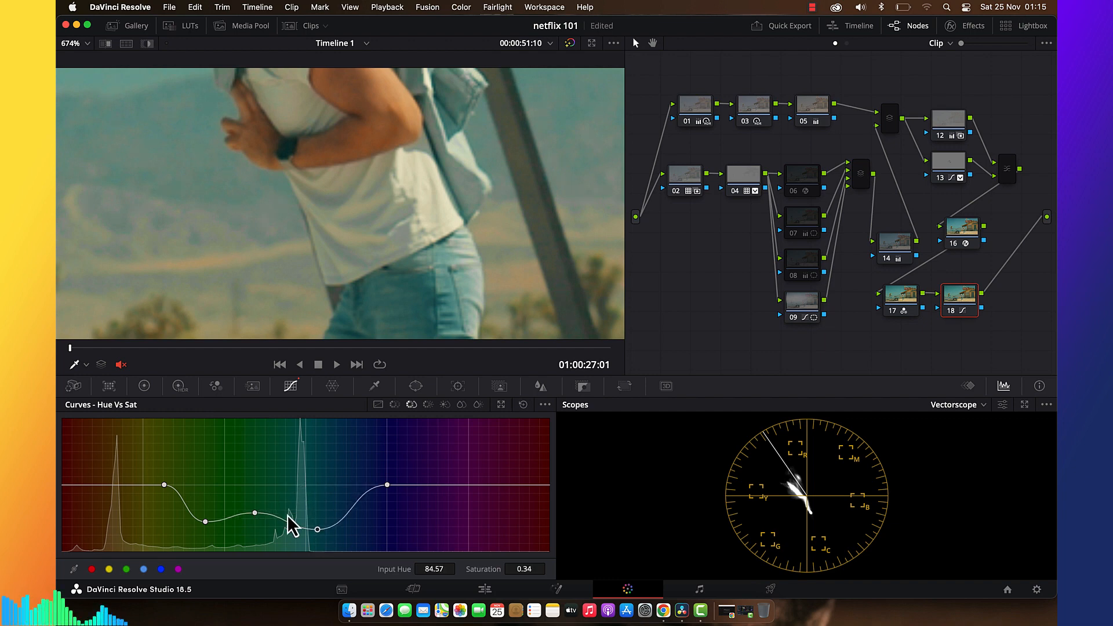
left_click_drag(256, 513, 256, 533)
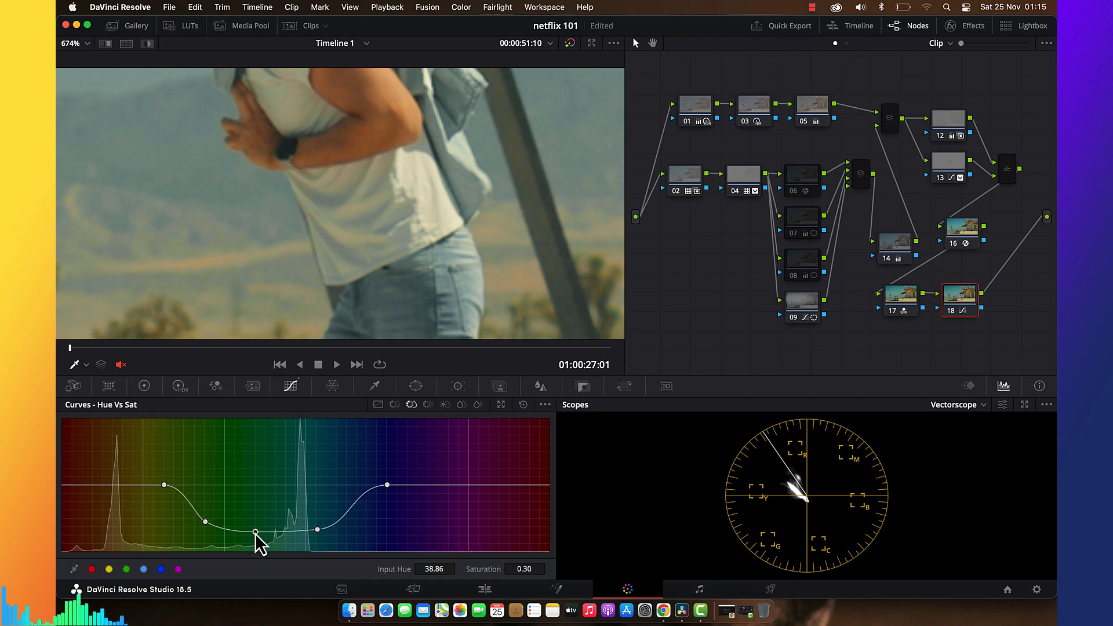
Compare the shirt with node 18 disabled and enabled, and lower the curve's blue point to saturation 0.36 at hue 138.64.
key("super+d")
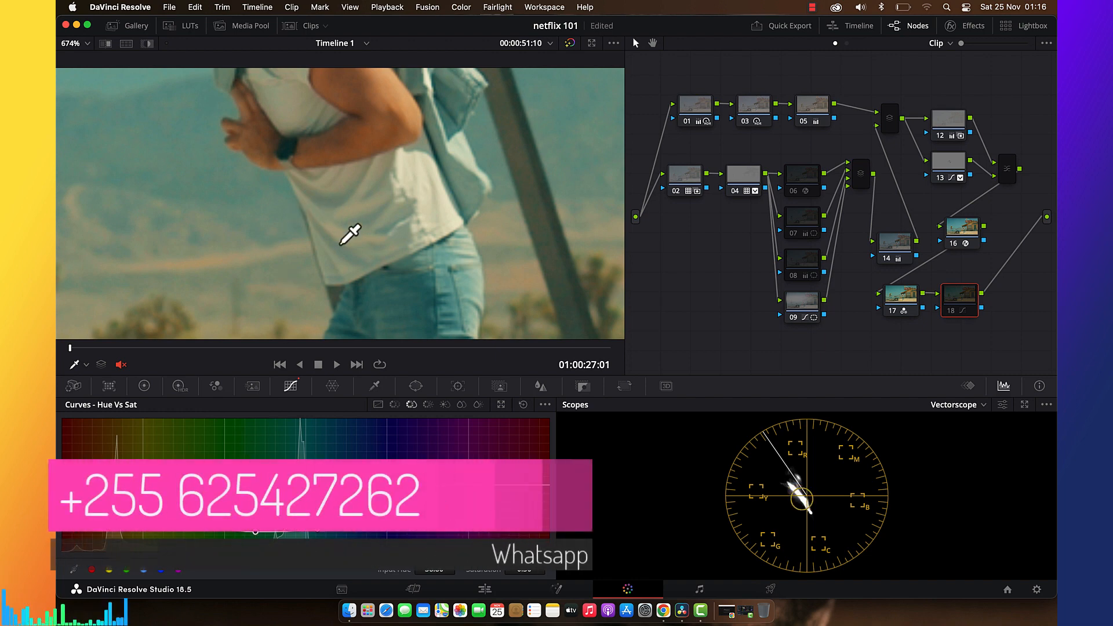
scroll(374, 199, "up", 2)
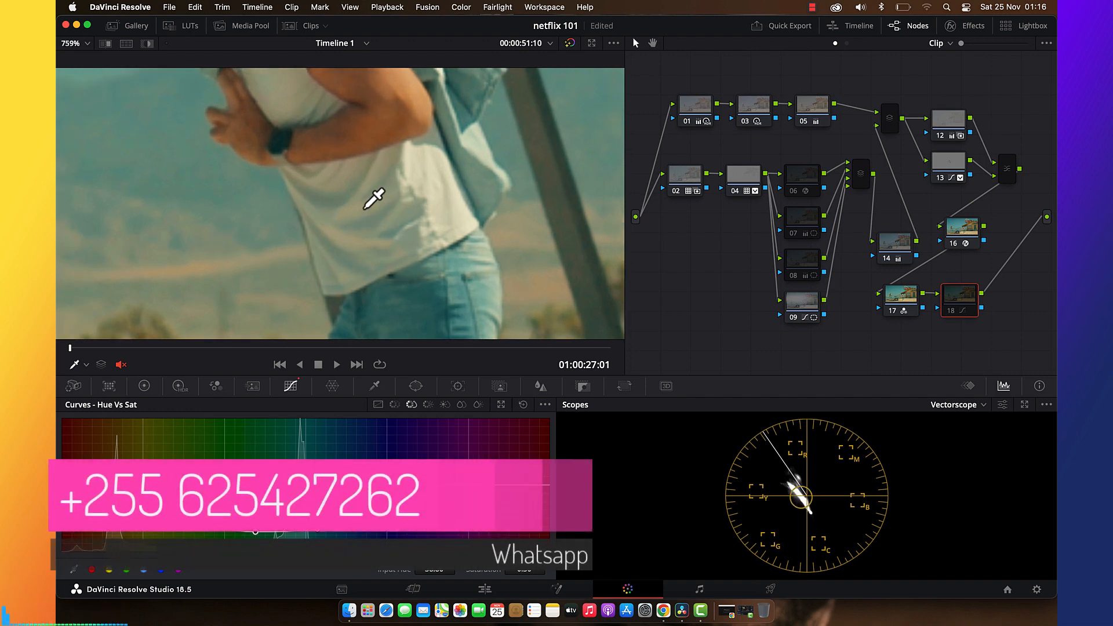
key("super+d")
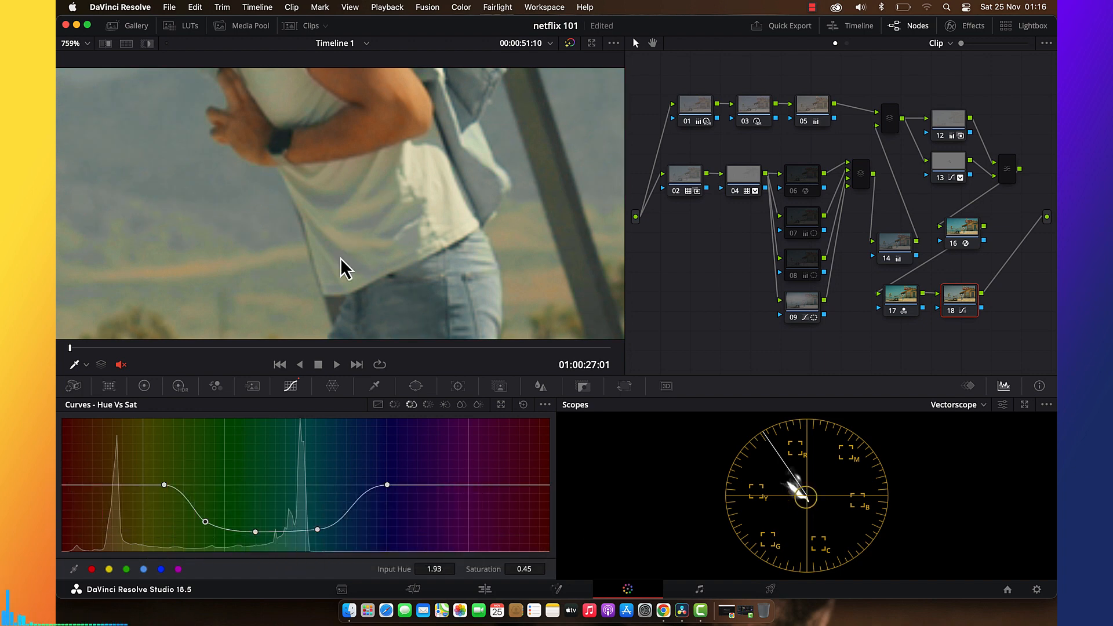
left_click_drag(388, 484, 391, 529)
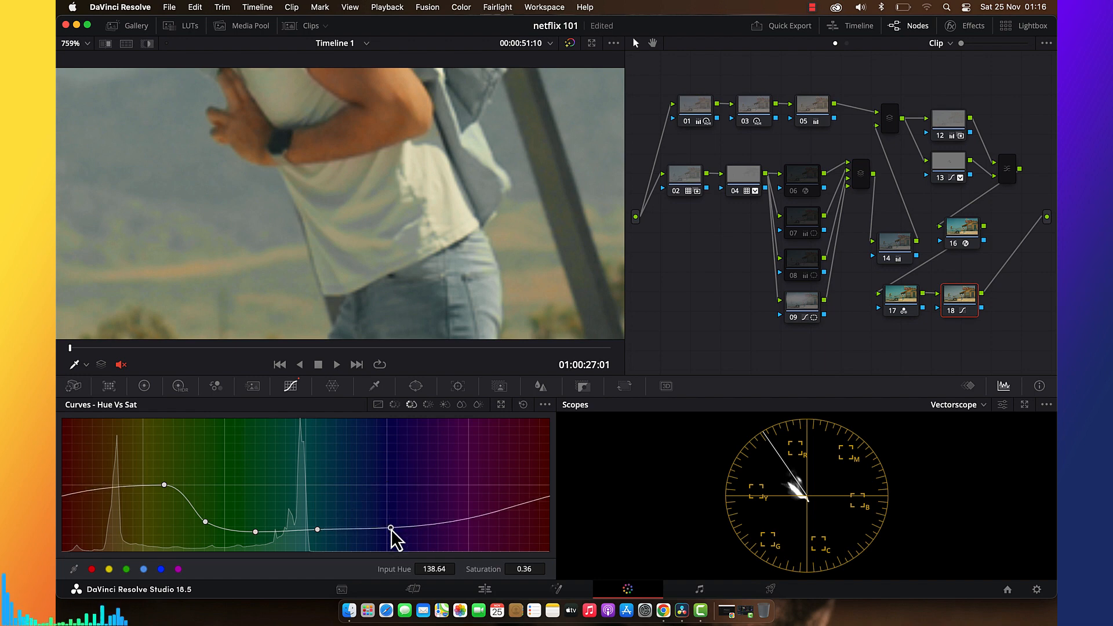
key("shift+z")
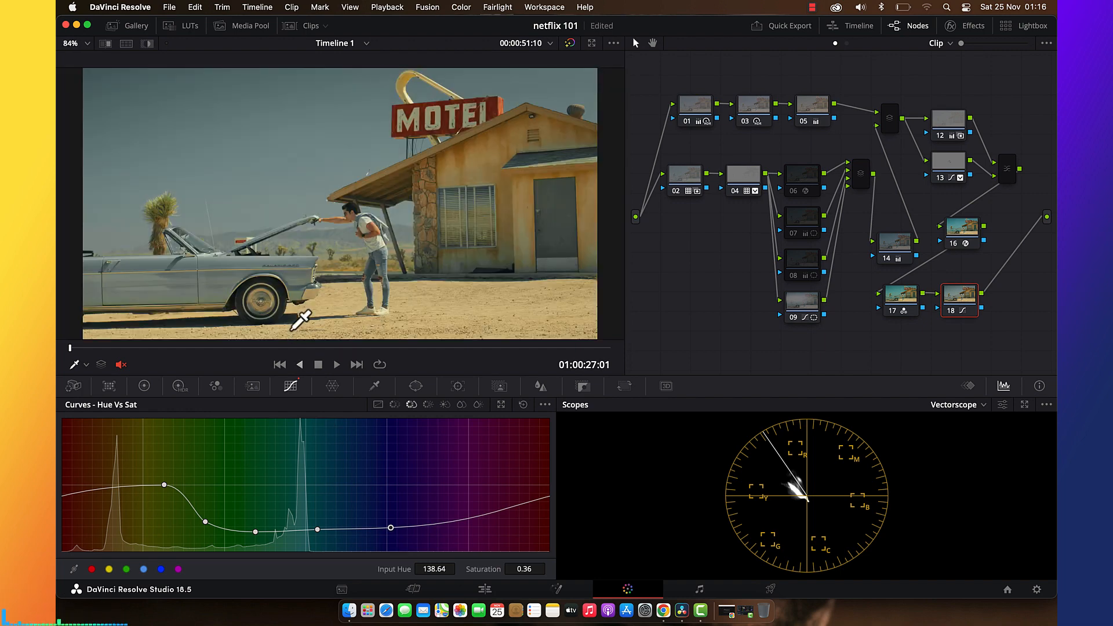
Draw a closed pen-shaped window on node 18 around the man's shirt, following his torso from waist to shoulder.
scroll(401, 240, "up", 3)
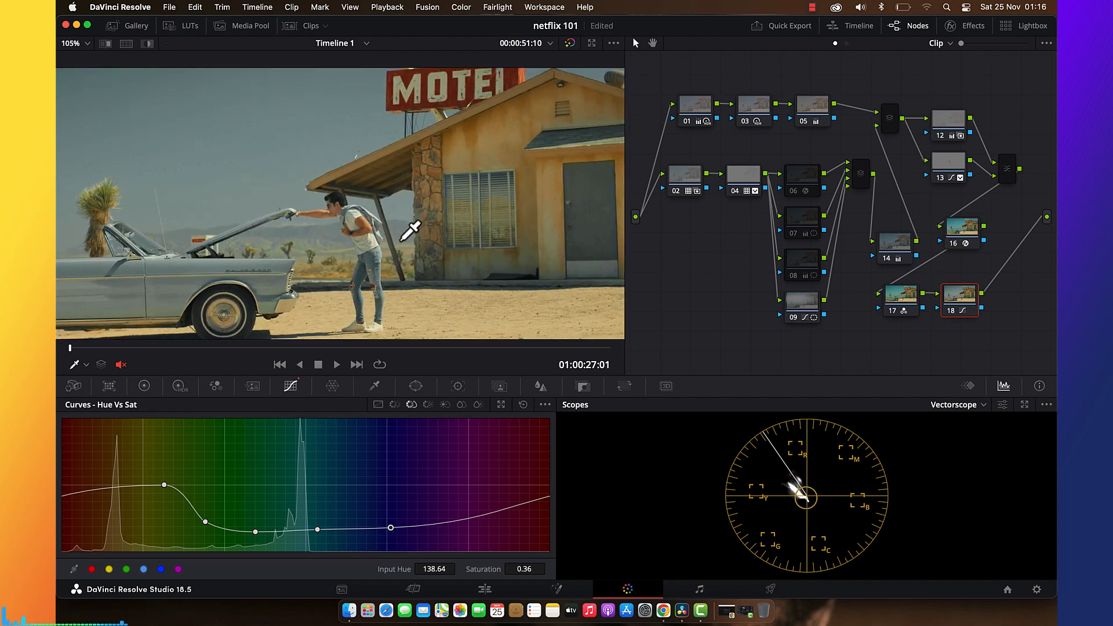
scroll(410, 231, "up", 4)
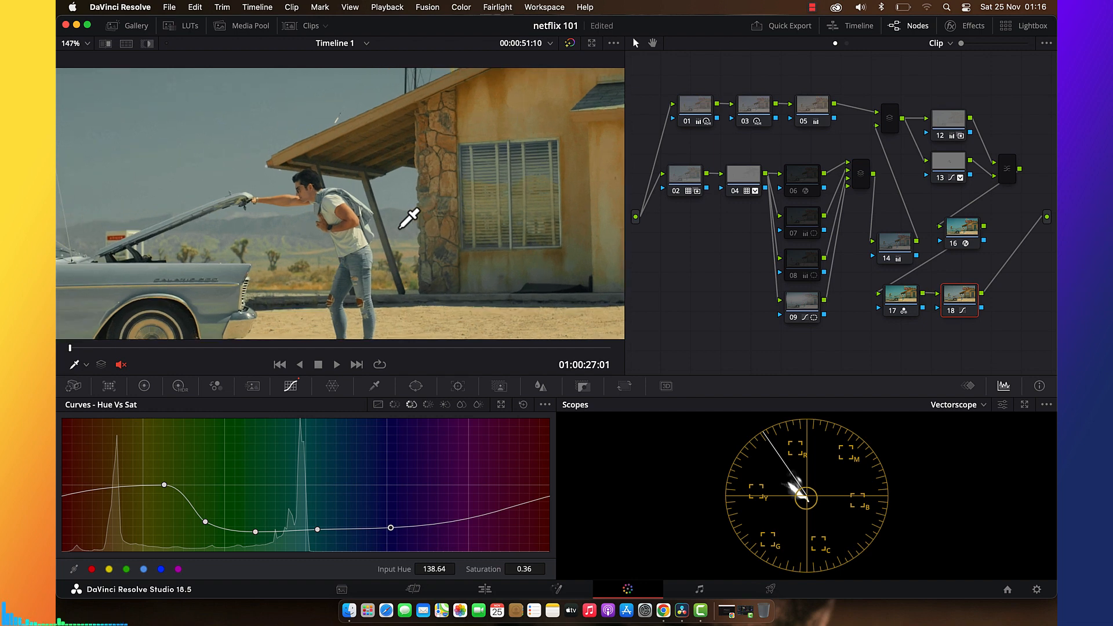
scroll(401, 226, "up", 4)
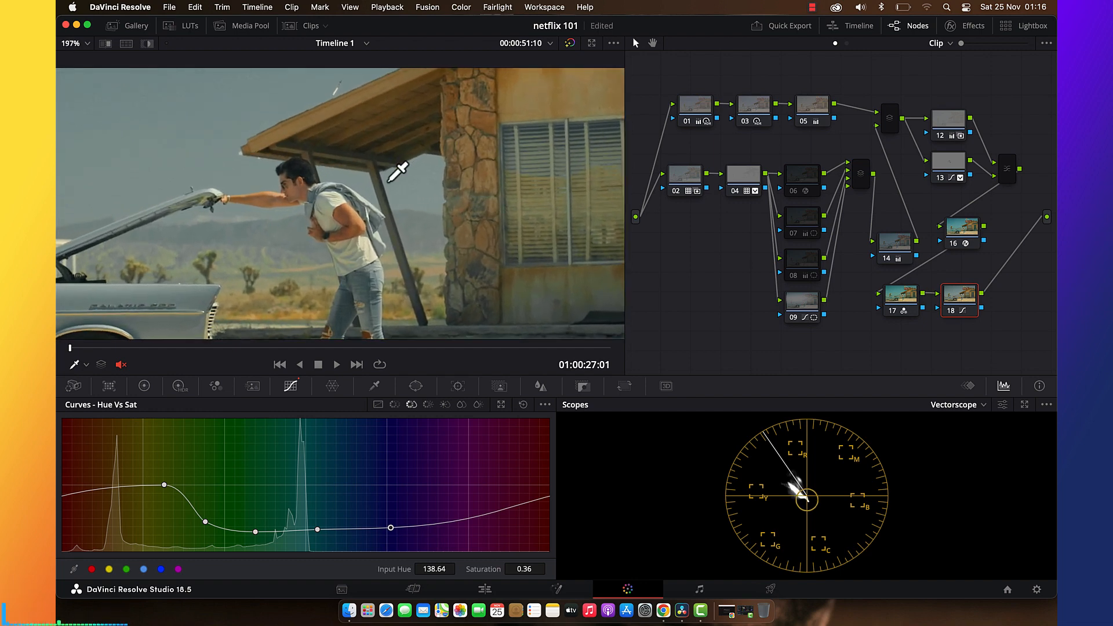
scroll(397, 172, "up", 5)
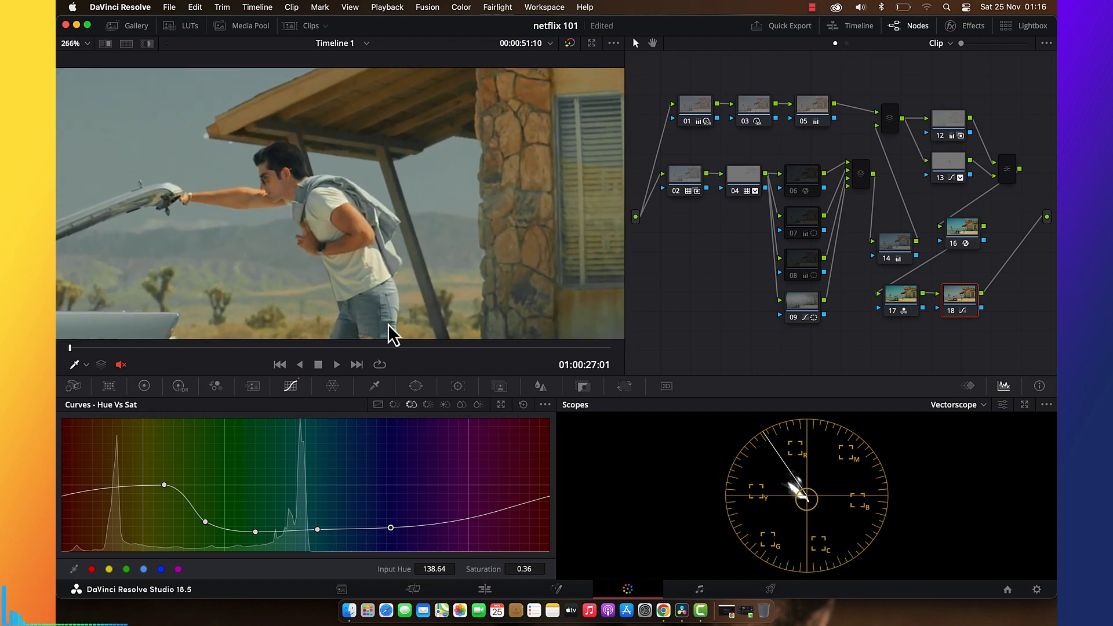
left_click(416, 385)
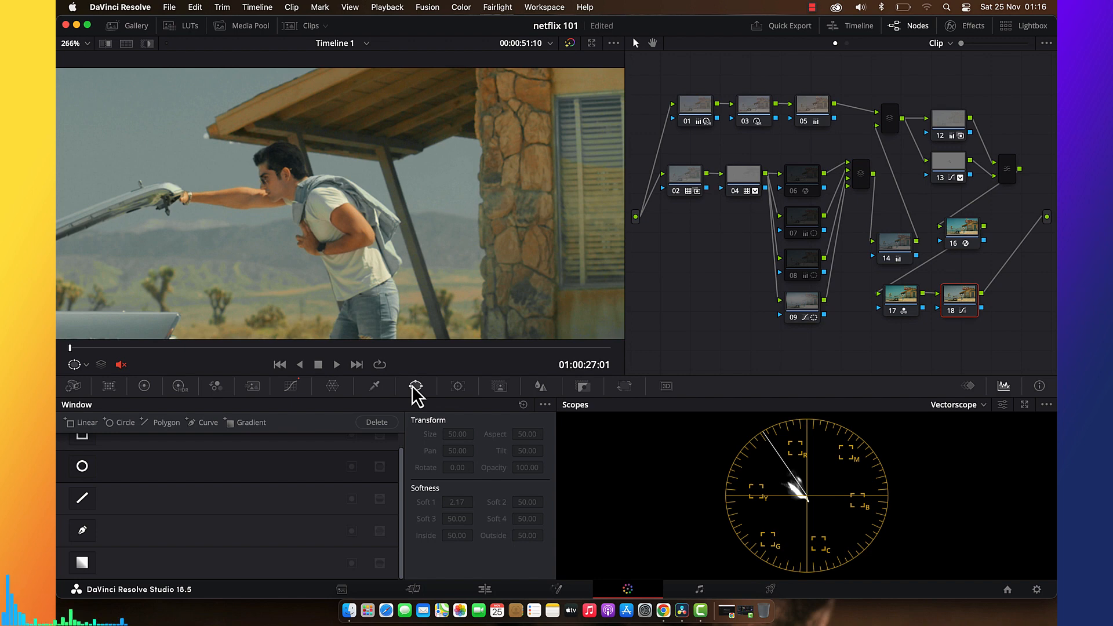
left_click(81, 536)
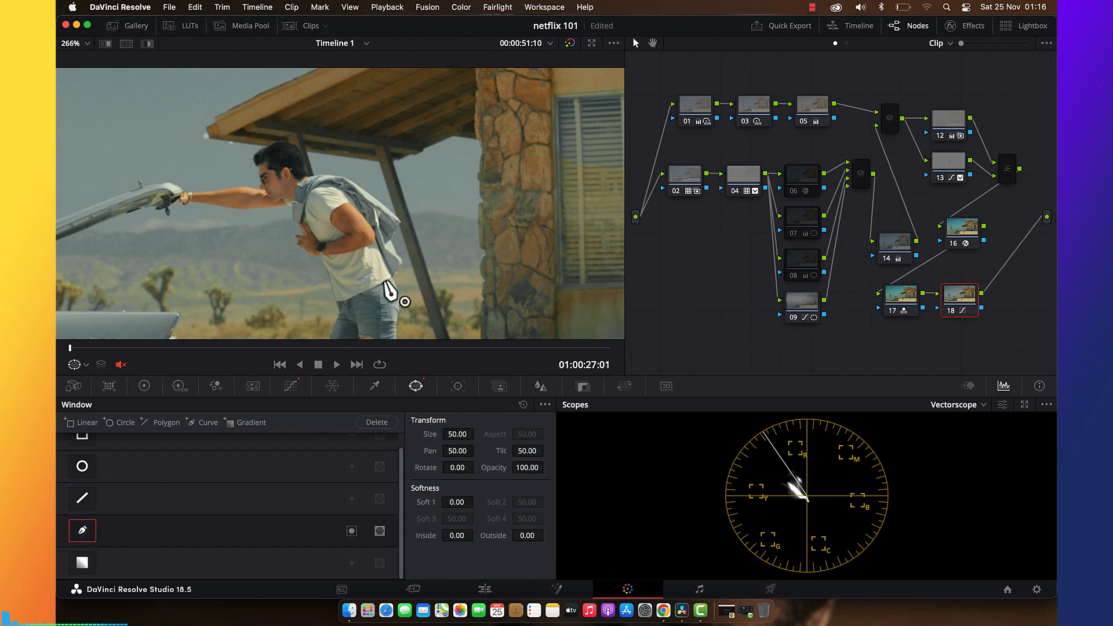
left_click(384, 281)
left_click(352, 297)
left_click(342, 299)
left_click(318, 248)
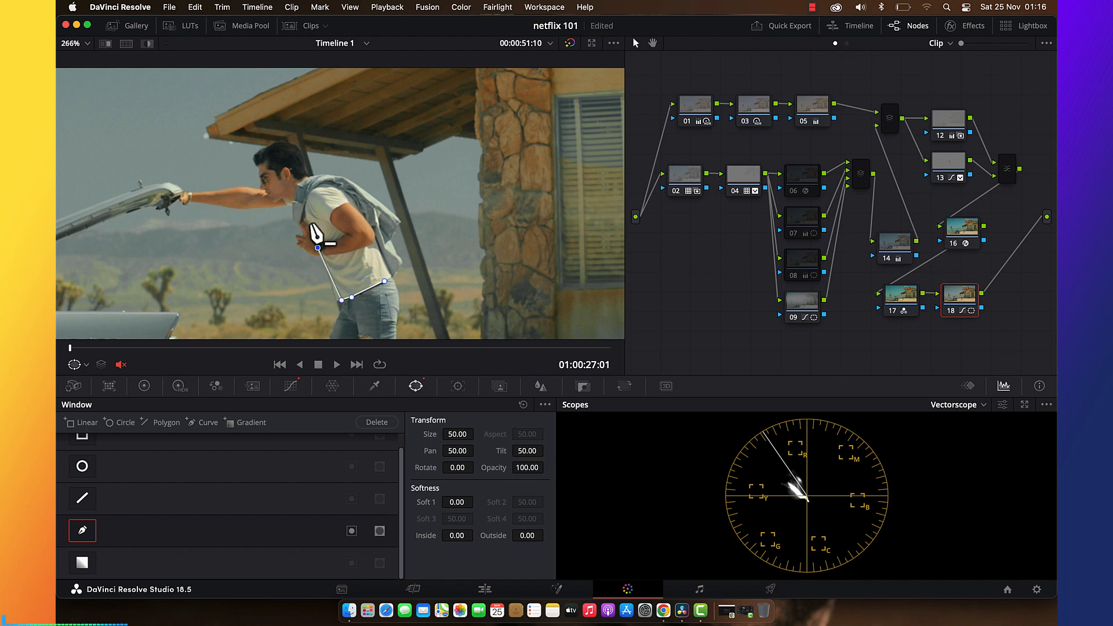
left_click(302, 214)
left_click(310, 187)
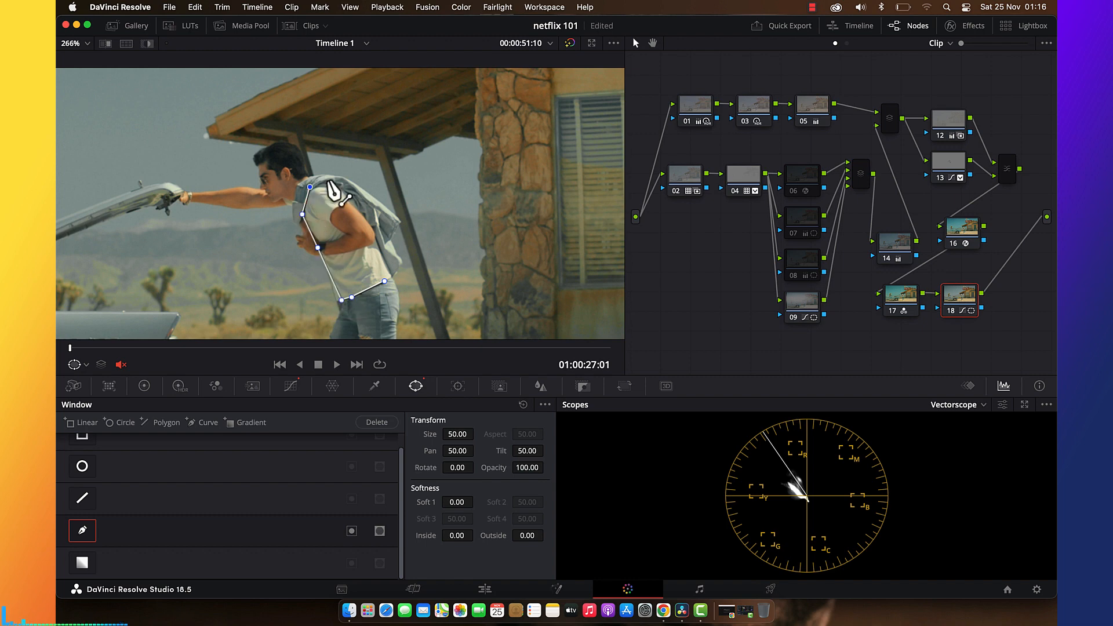
left_click(328, 180)
left_click(341, 190)
left_click(364, 215)
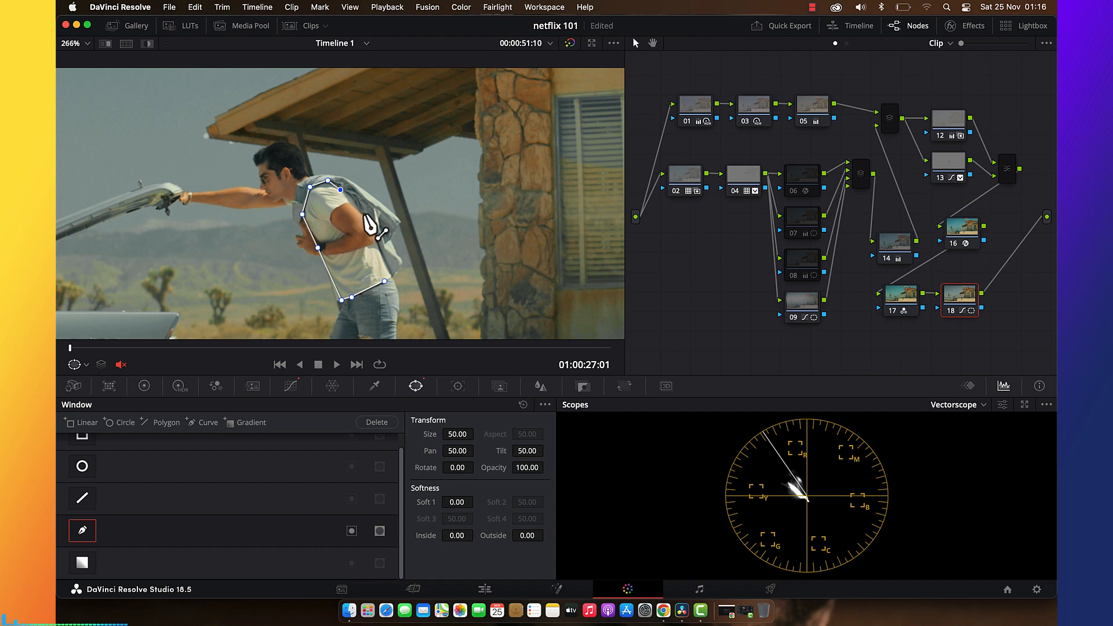
left_click(383, 247)
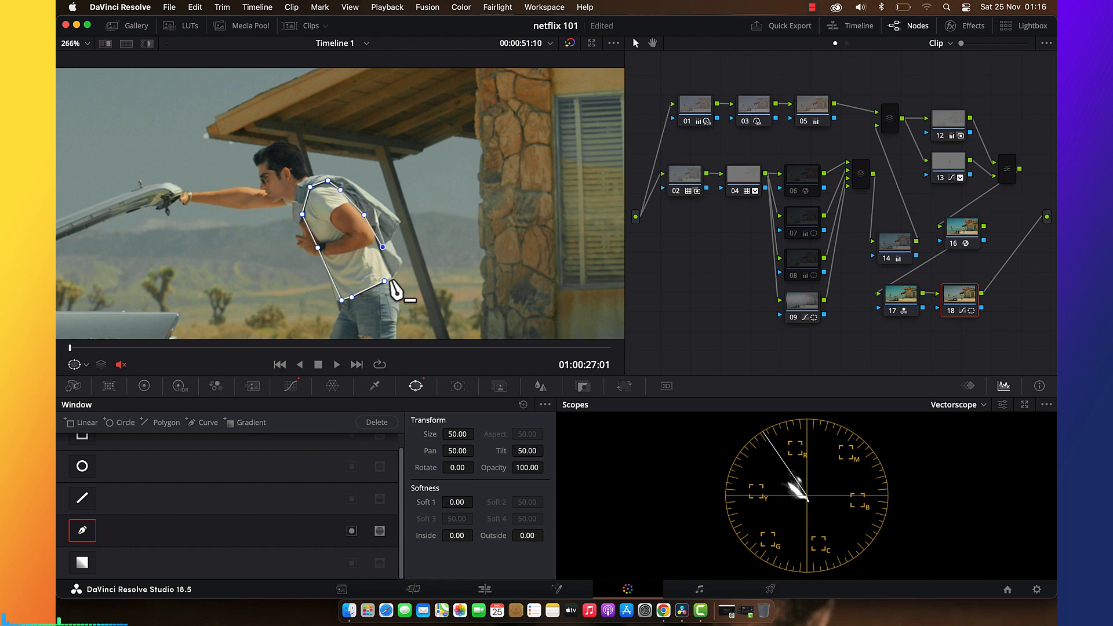
left_click(393, 275)
left_click(385, 281)
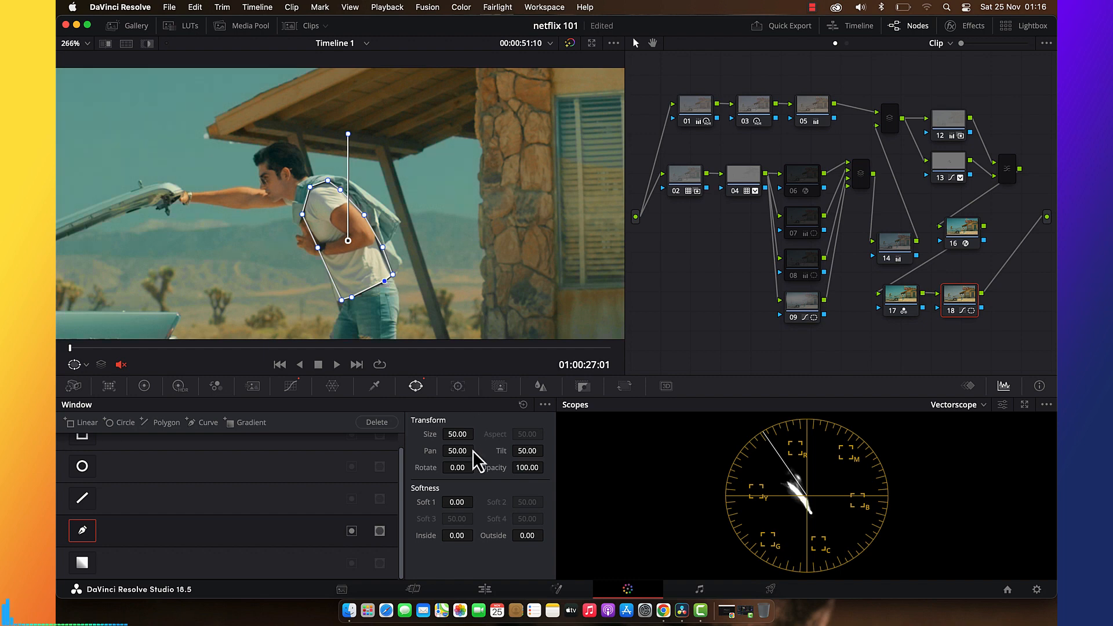
Set the shirt window's Soft 1 to 10.00 and check the whole motel frame.
left_click(456, 500)
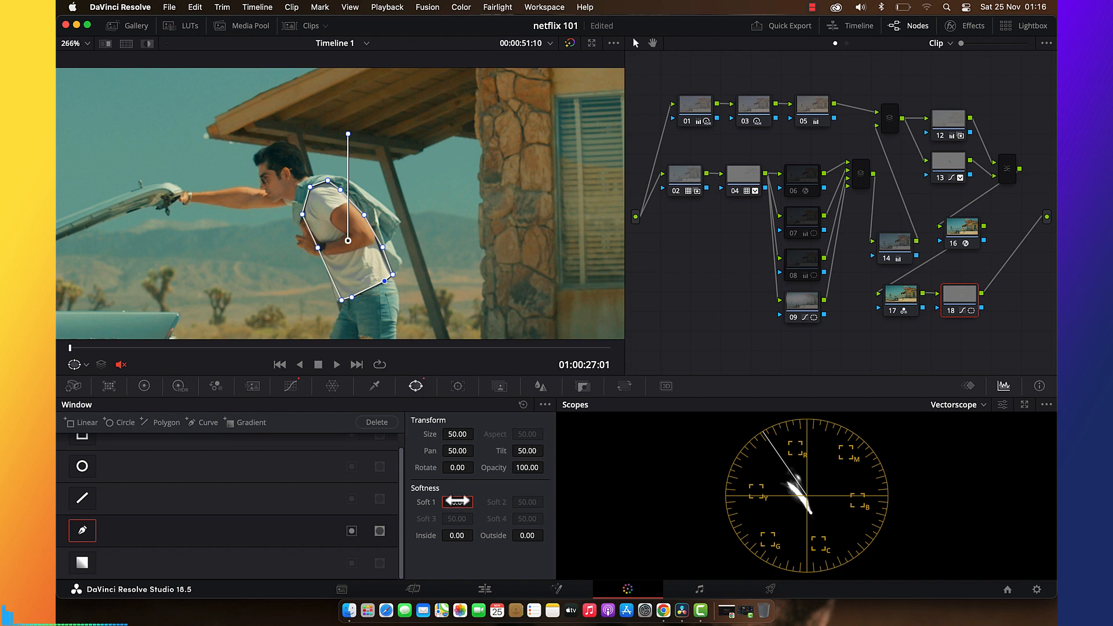
key("shift+z")
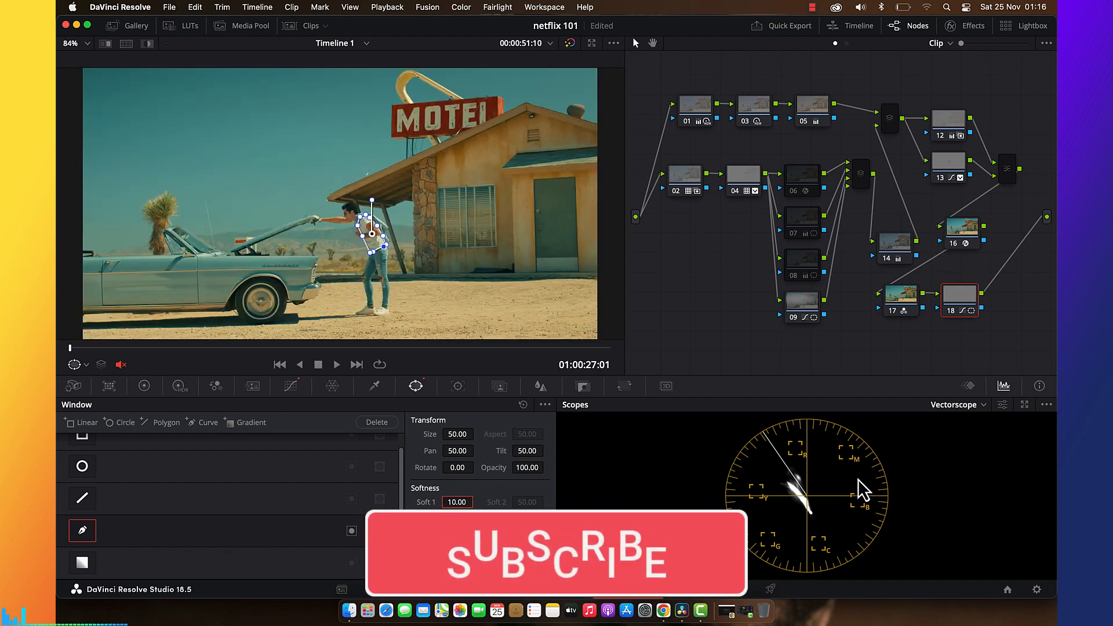
left_click(957, 333)
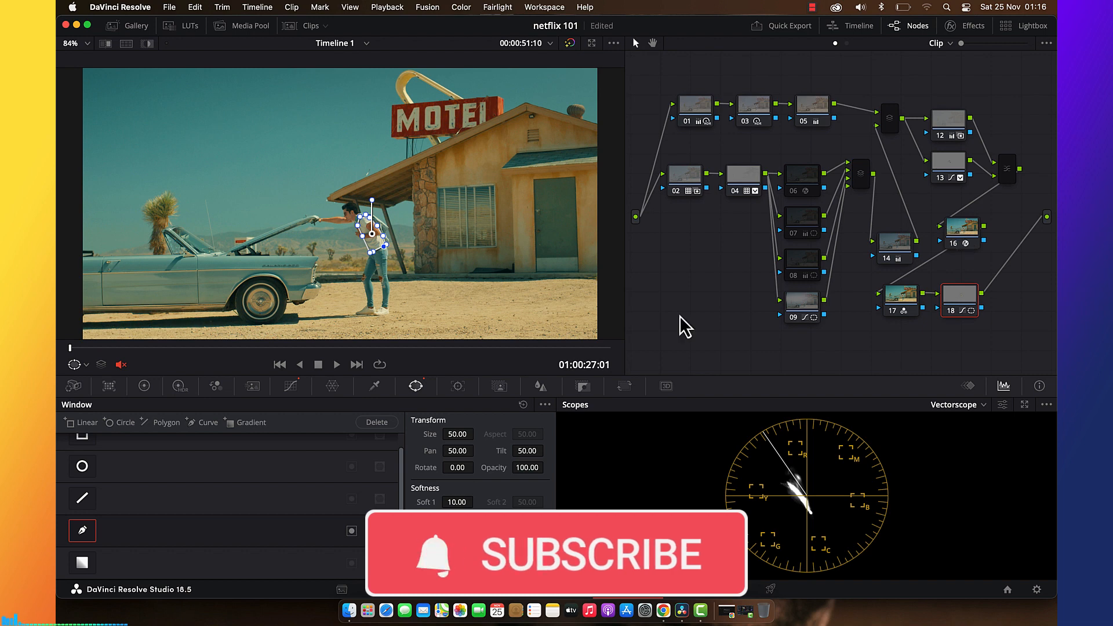
Check the primaries settings on nodes 16, 18 and 04 and save the project.
left_click(151, 387)
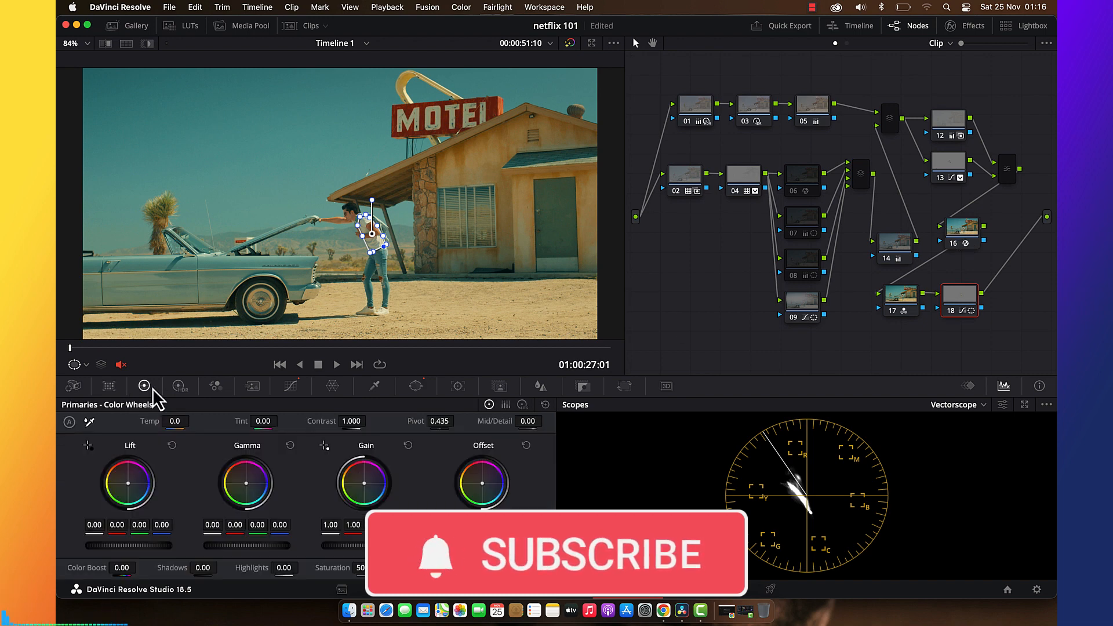
left_click(967, 239)
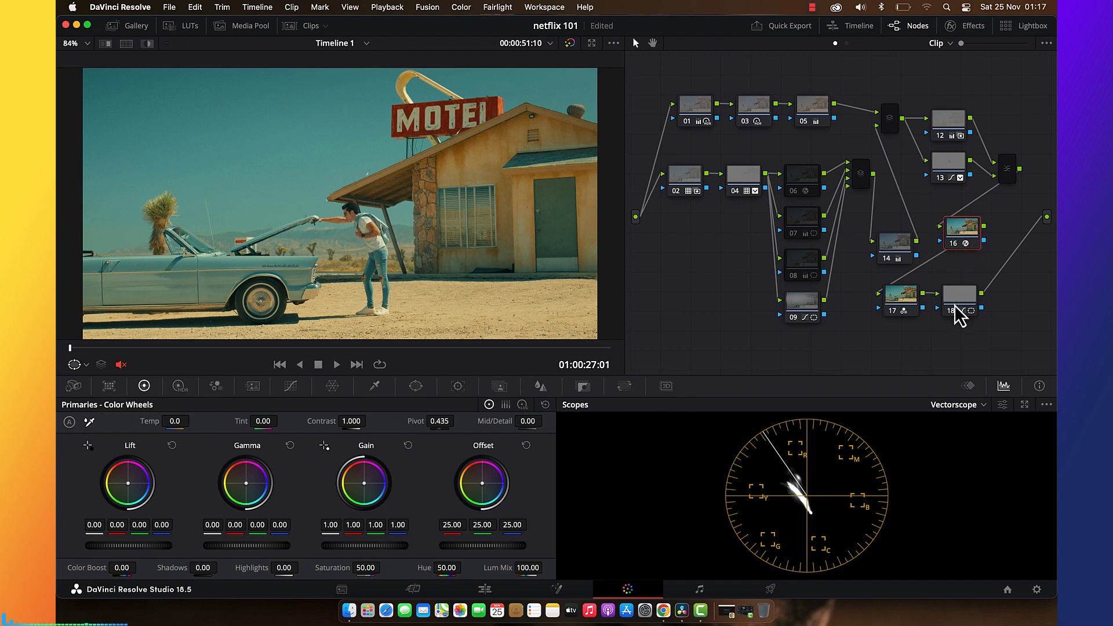
left_click(960, 297)
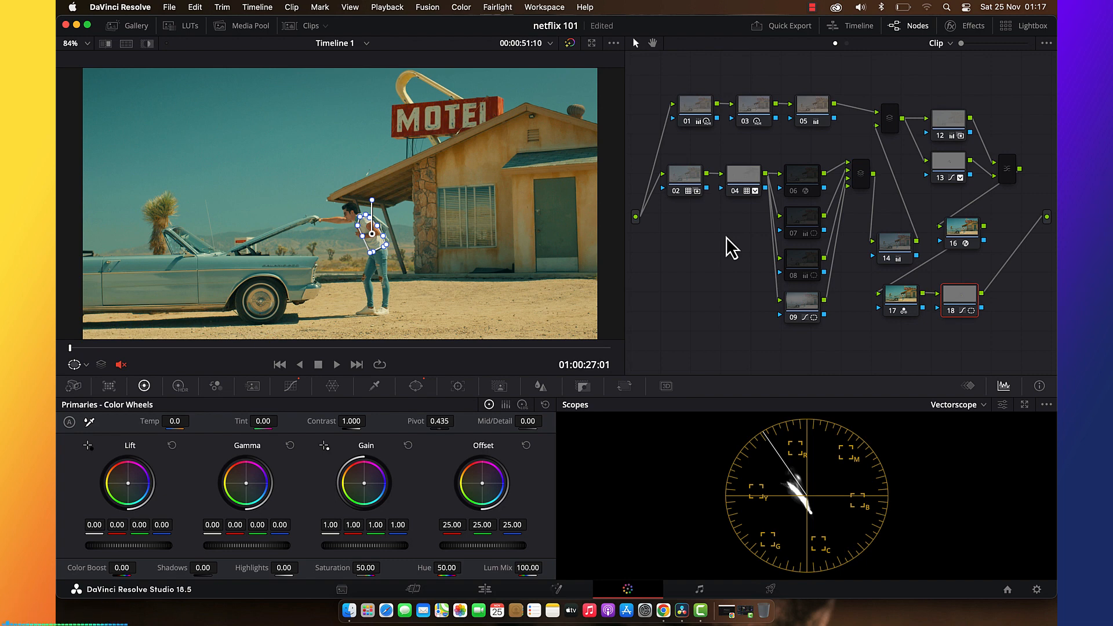
left_click(749, 183)
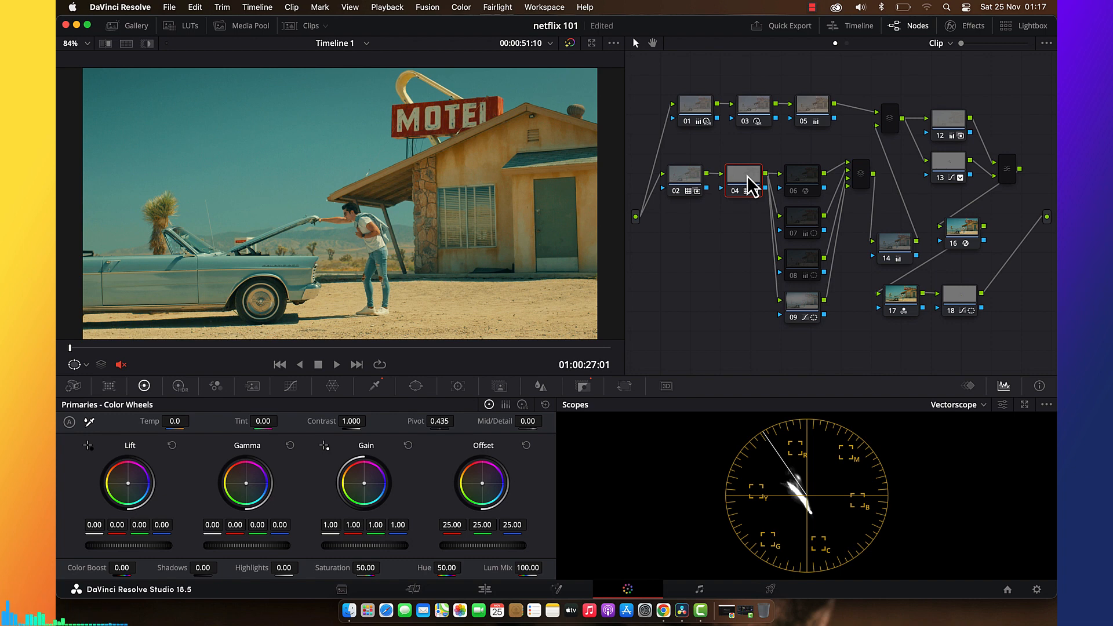
key("super+s")
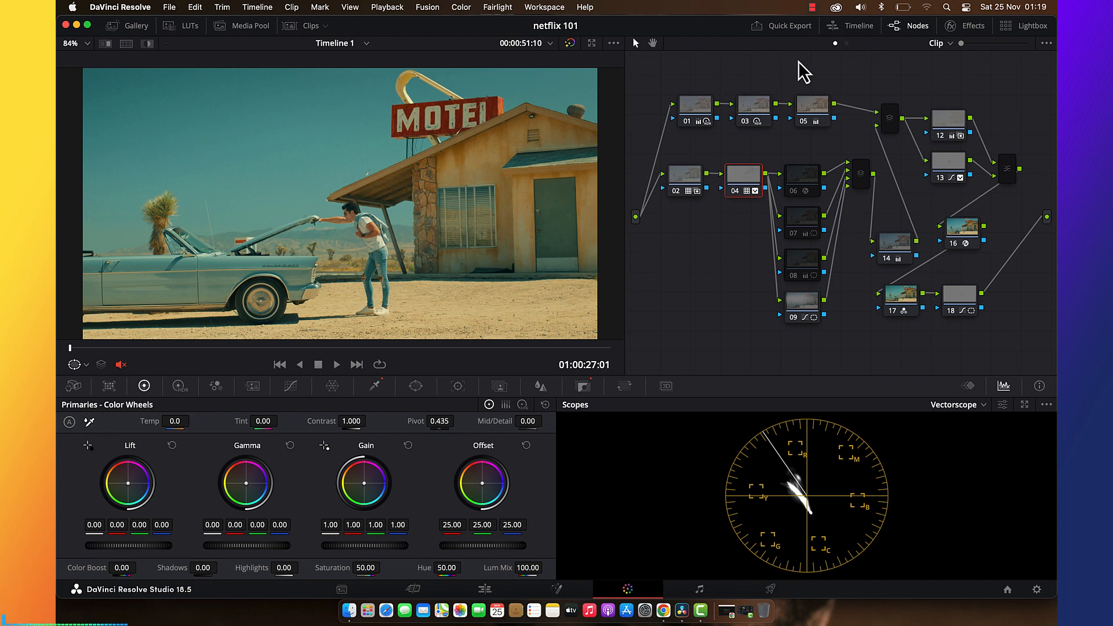
left_click(813, 7)
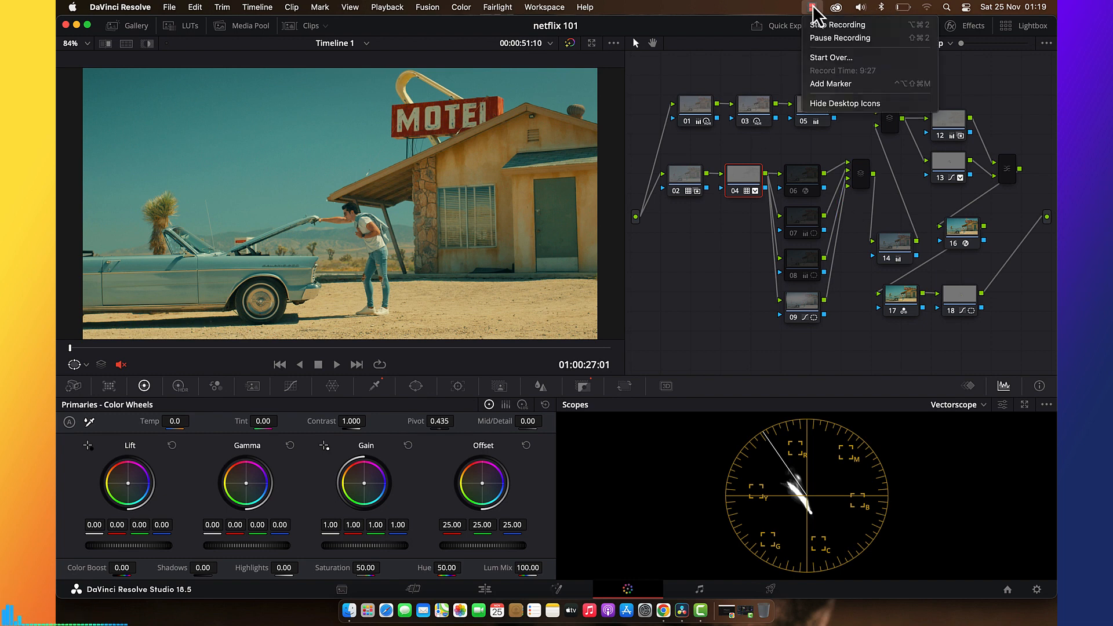
left_click(829, 25)
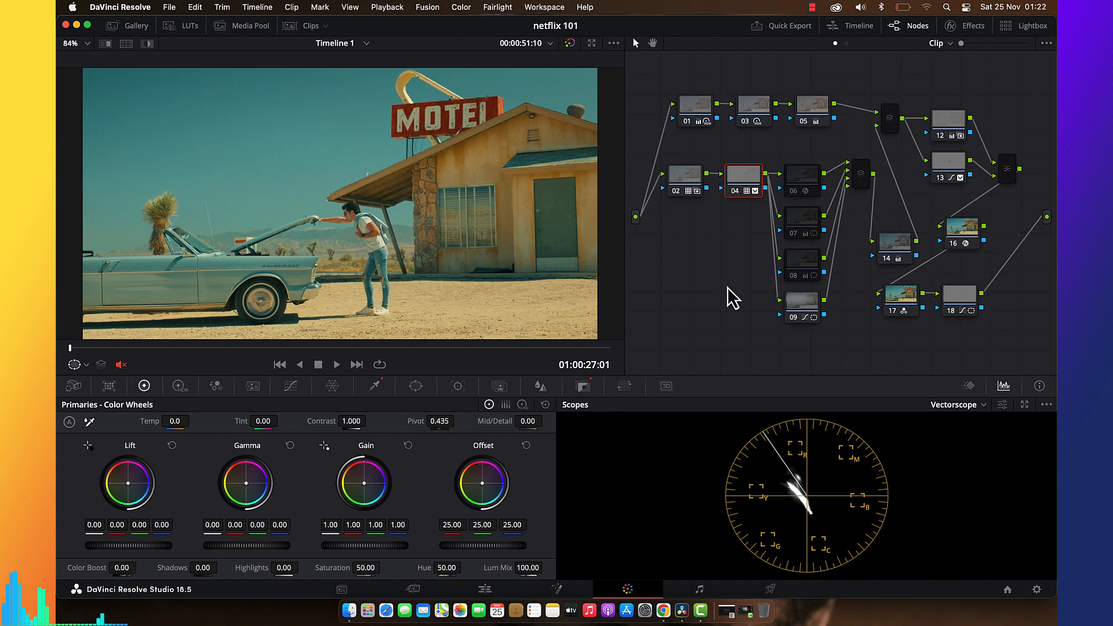
Switch to the Edit page, fit the whole timeline in view and open the project settings.
left_click(772, 592)
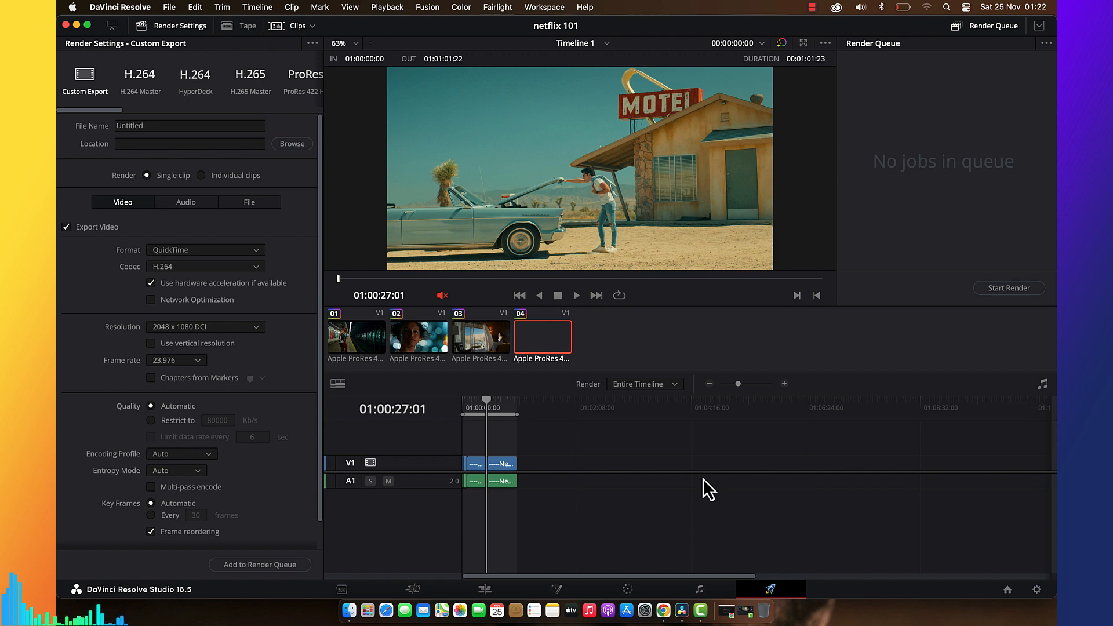
left_click(506, 587)
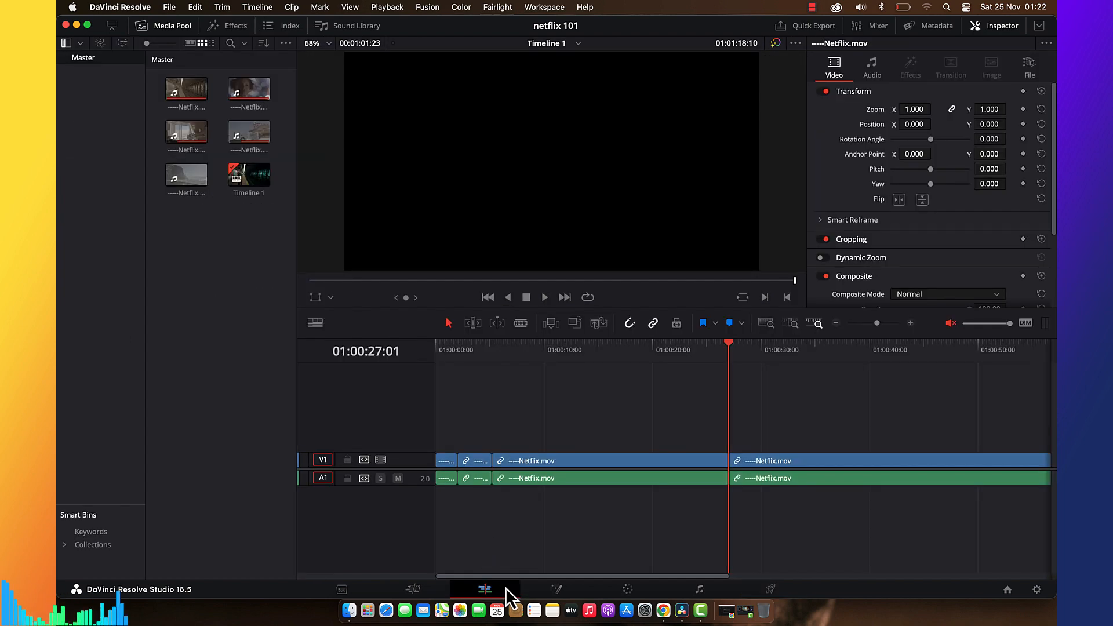
left_click(837, 324)
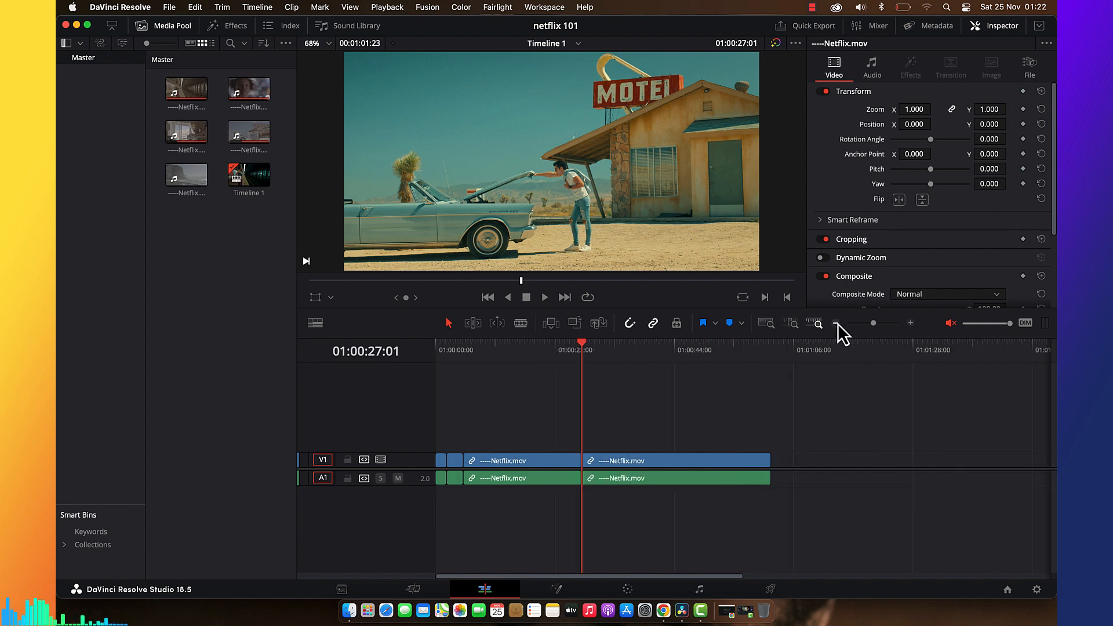
left_click(837, 324)
left_click(837, 324)
left_click(837, 323)
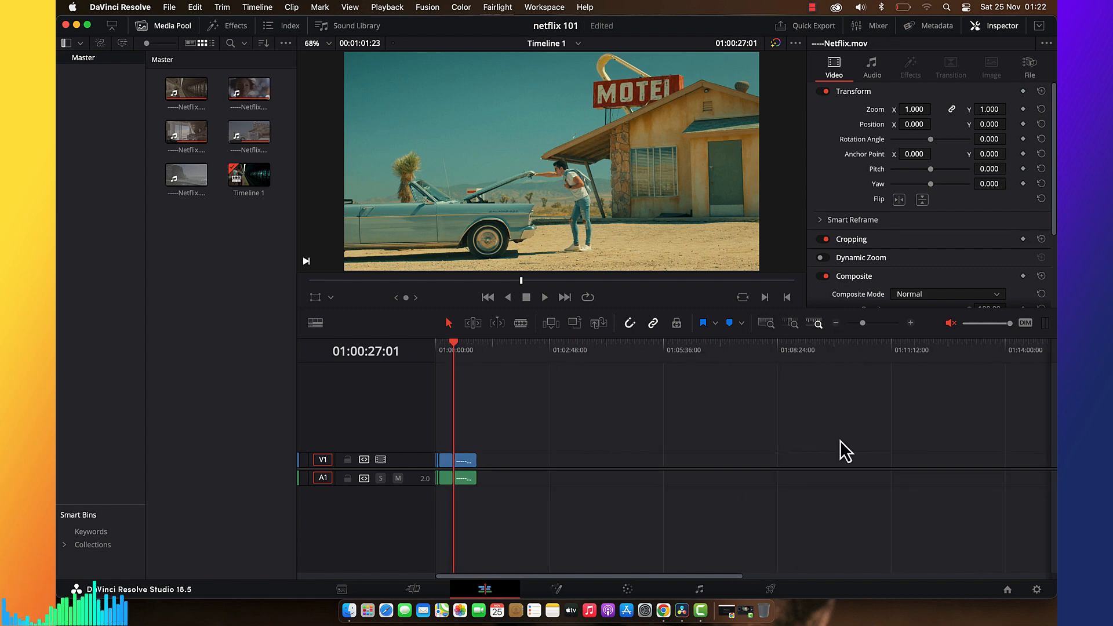
left_click(1037, 589)
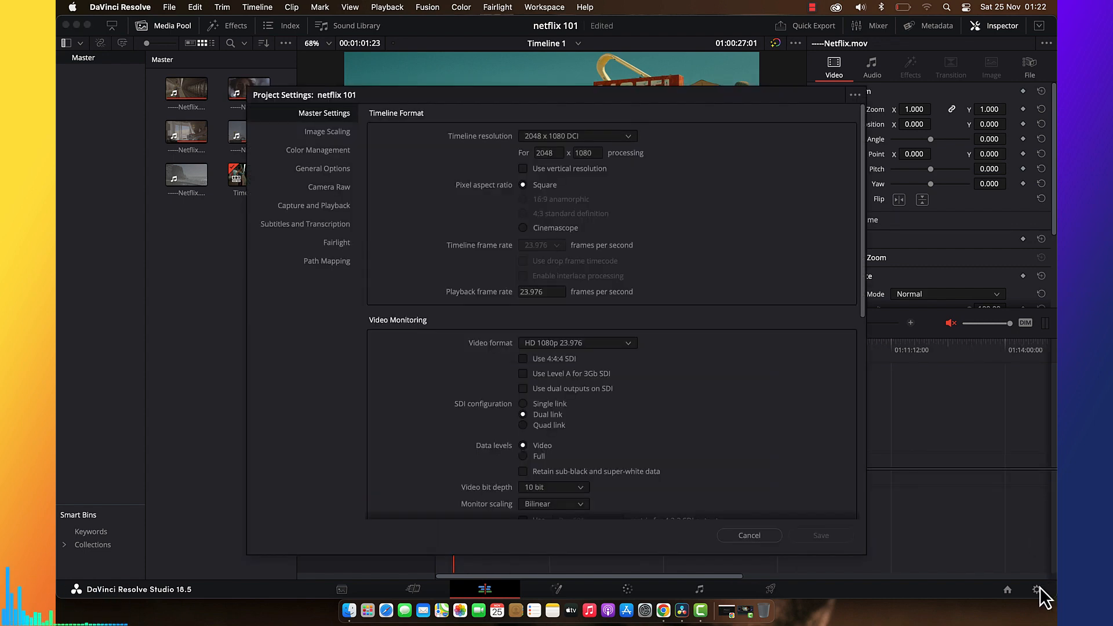
Try 1920 x 1080 HD as the timeline resolution and change its frame height to a custom value.
left_click(571, 137)
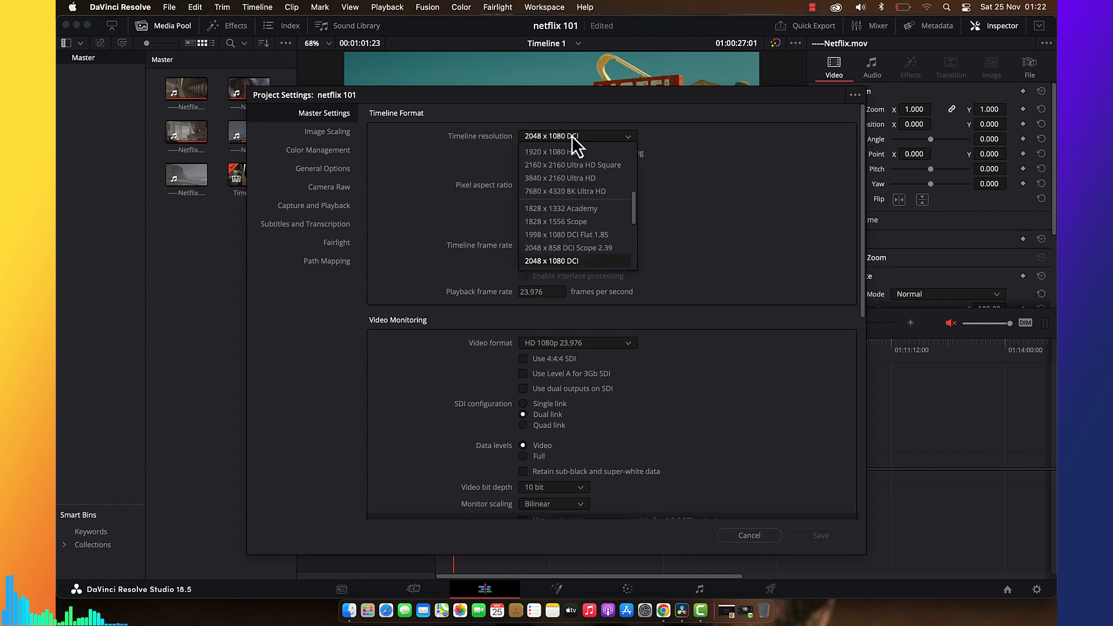
scroll(580, 237, "down", 1)
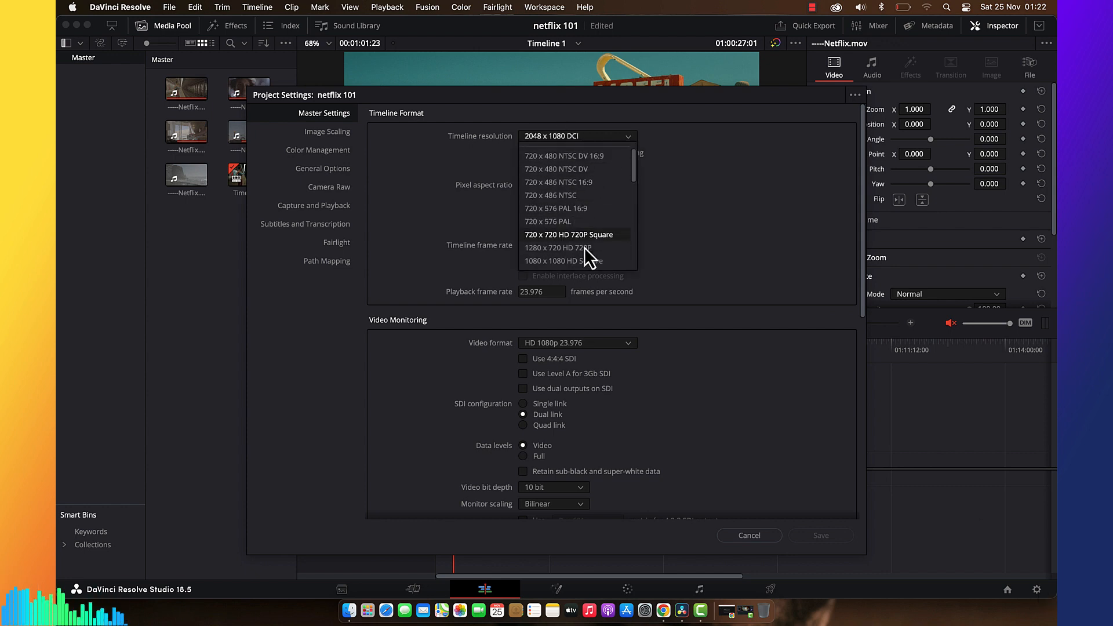
scroll(568, 255, "down", 2)
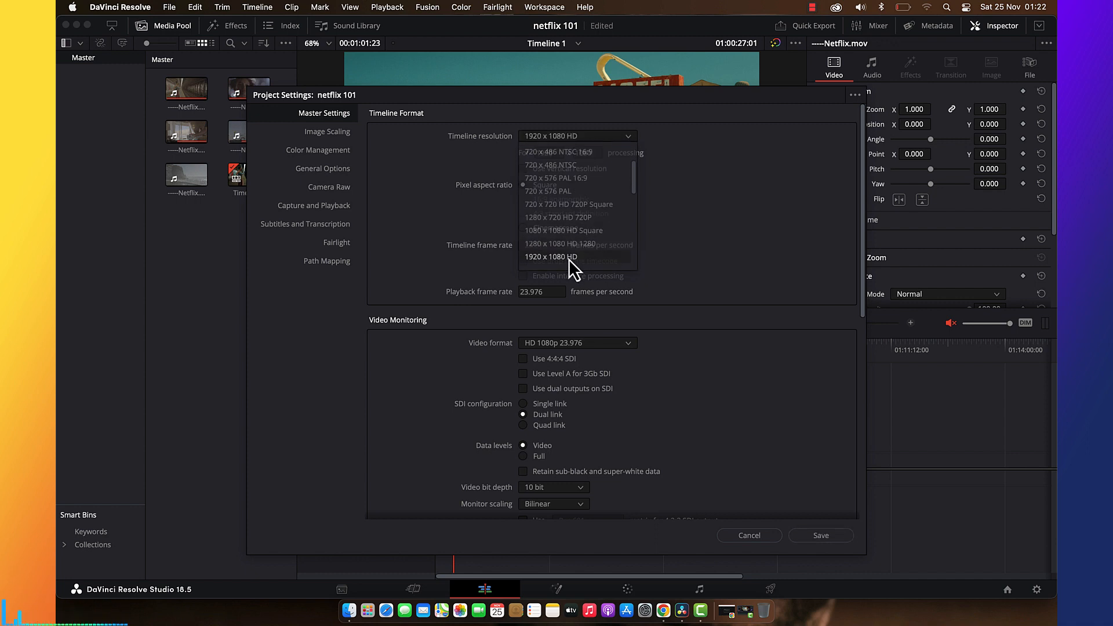
left_click(569, 258)
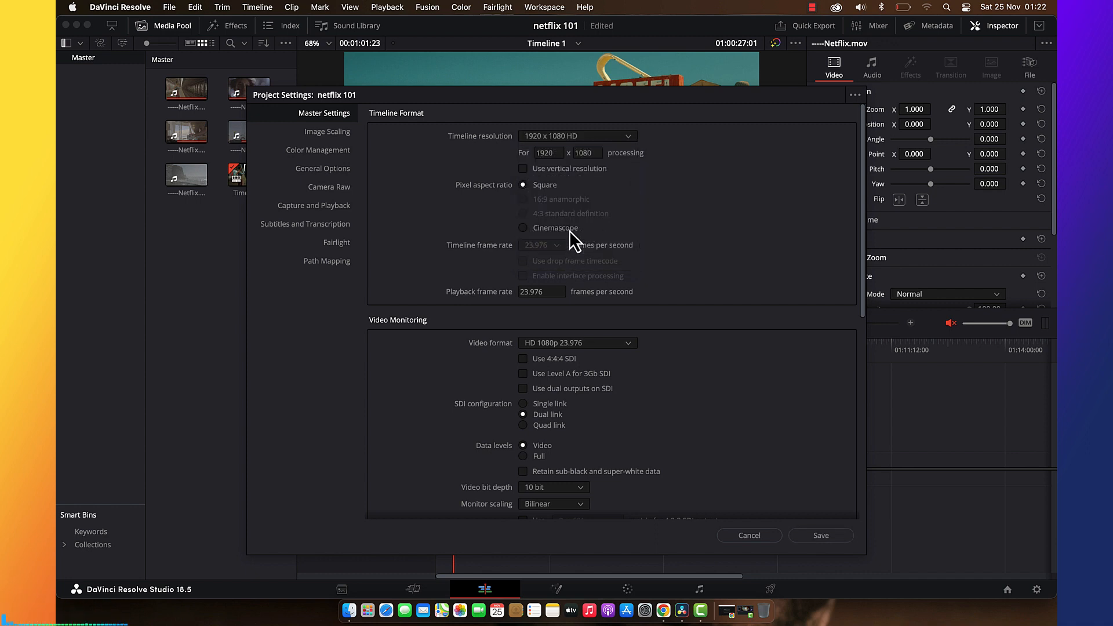
left_click(582, 153)
double_click(603, 153)
key("Return")
Set the timeline resolution to the 2048 x 858 DCI Scope 2.39 preset.
left_click(601, 141)
scroll(585, 224, "down", 3)
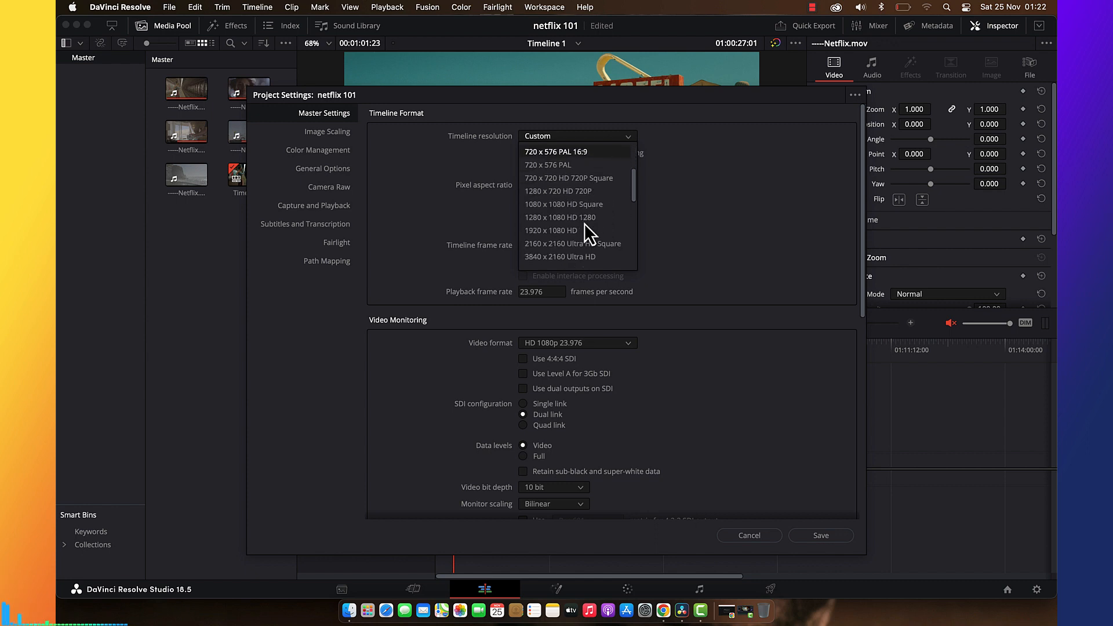
scroll(586, 227, "down", 4)
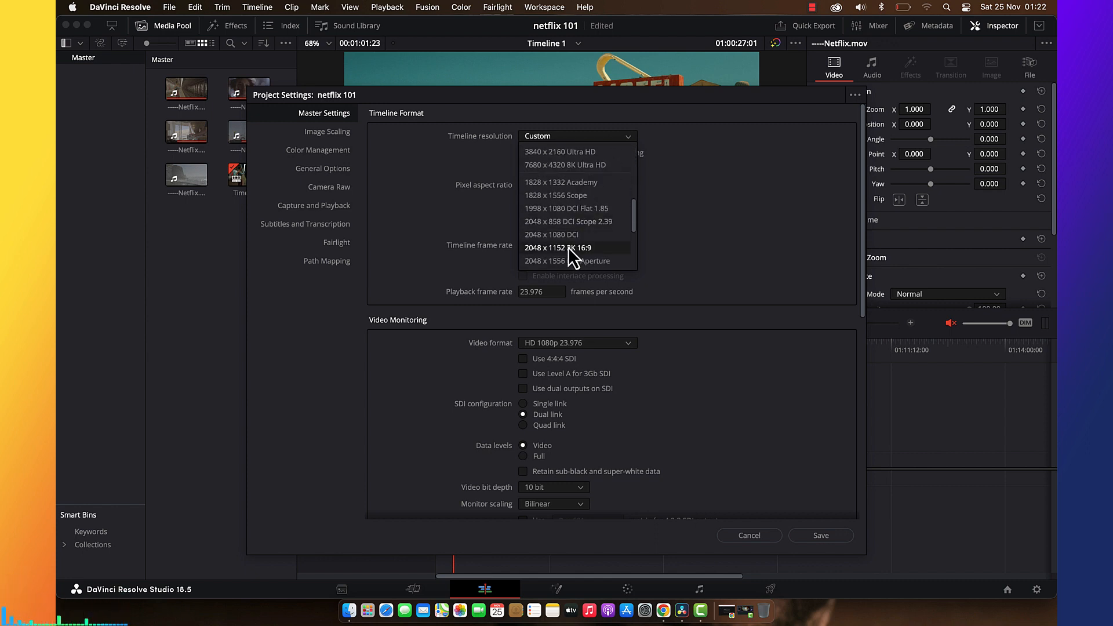
scroll(568, 247, "down", 2)
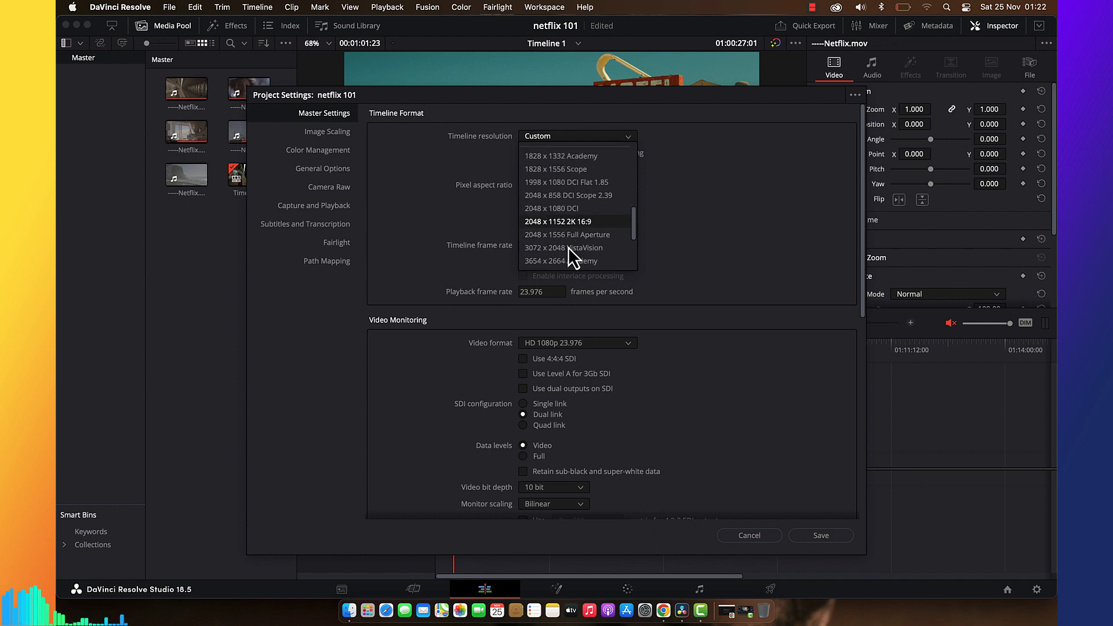
left_click(574, 196)
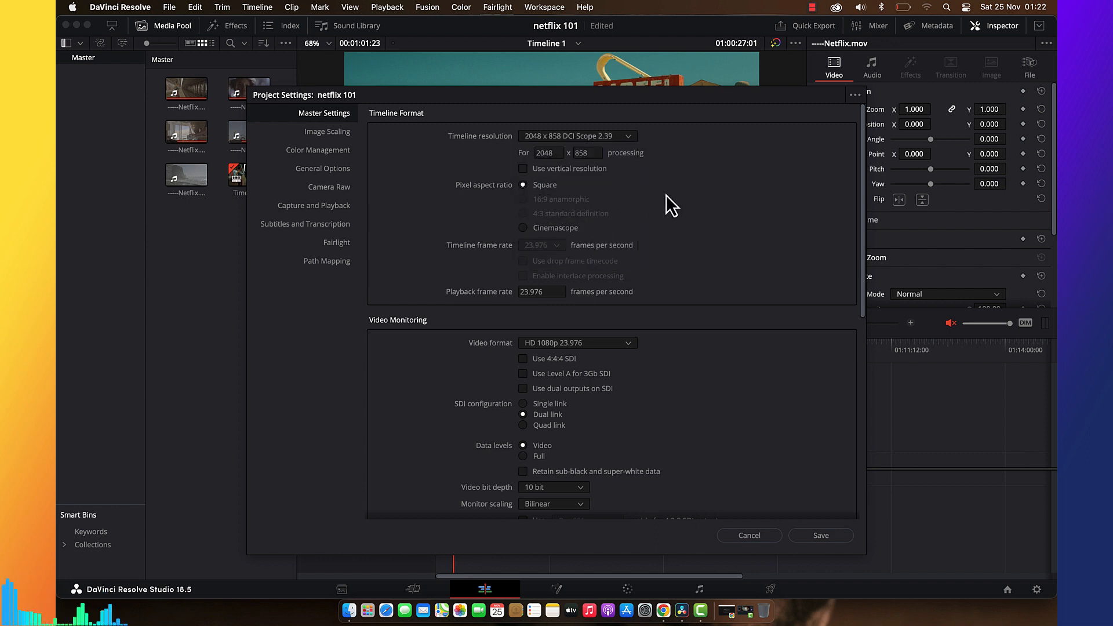
Try the 4096 x 1716 DCI Scope 2.39 preset as the timeline resolution.
left_click(599, 135)
scroll(583, 235, "down", 2)
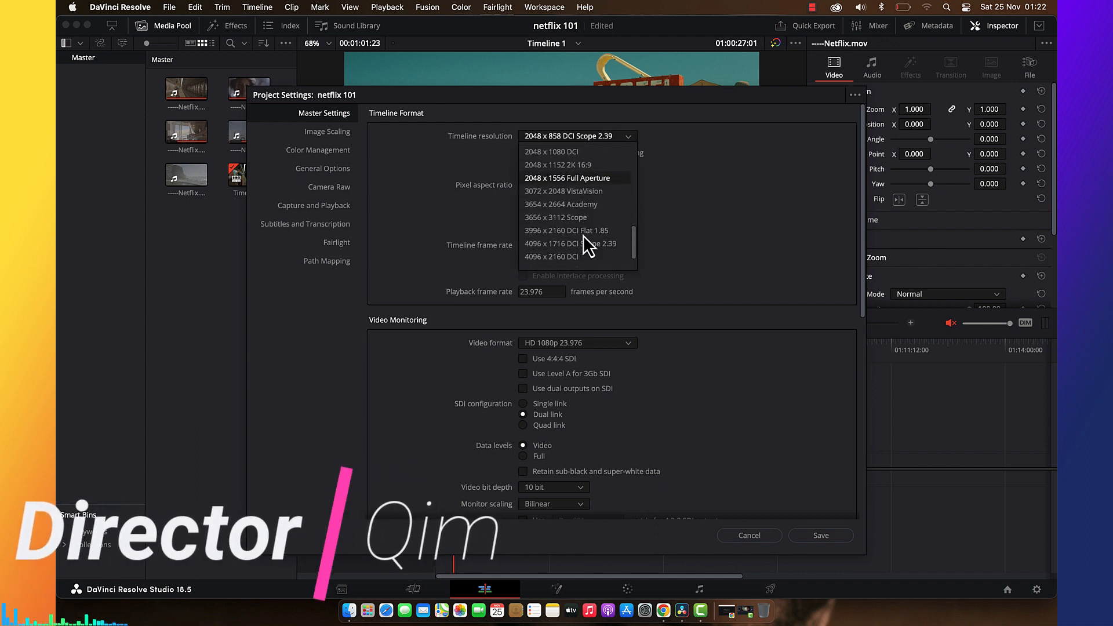
scroll(584, 235, "down", 2)
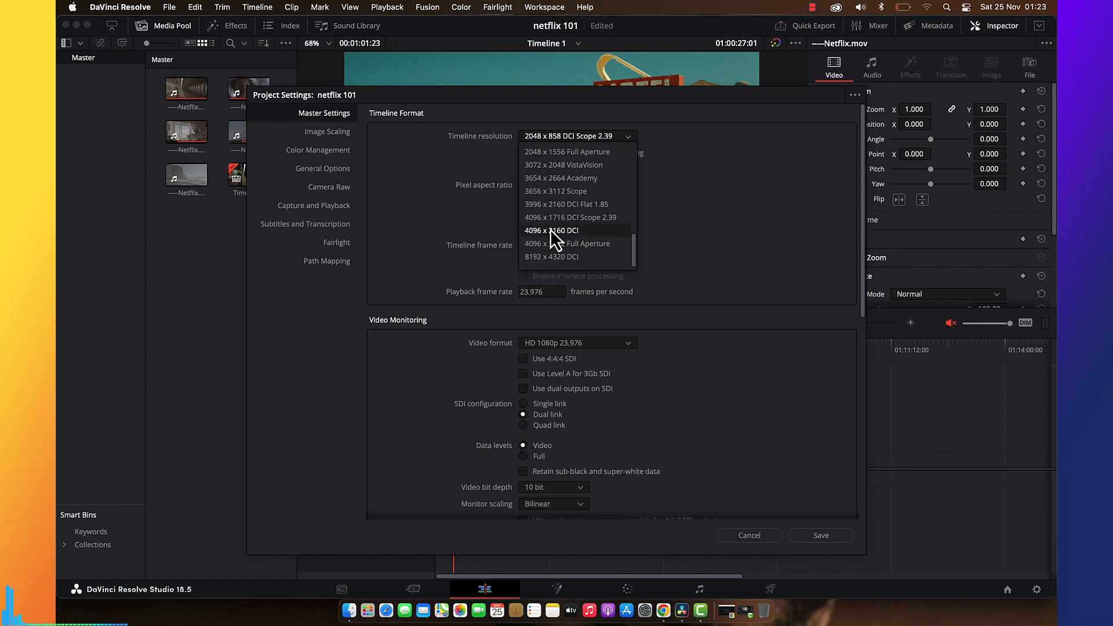
left_click(580, 219)
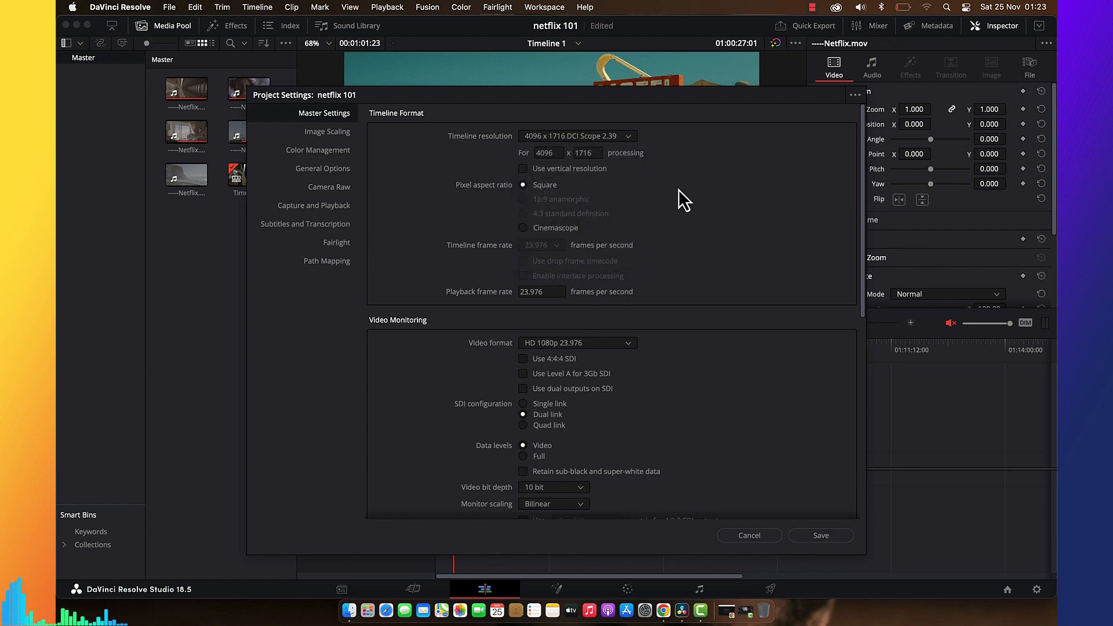
Return the timeline resolution to 2048 x 858 DCI Scope 2.39 and save the project settings.
left_click(617, 138)
scroll(581, 238, "up", 4)
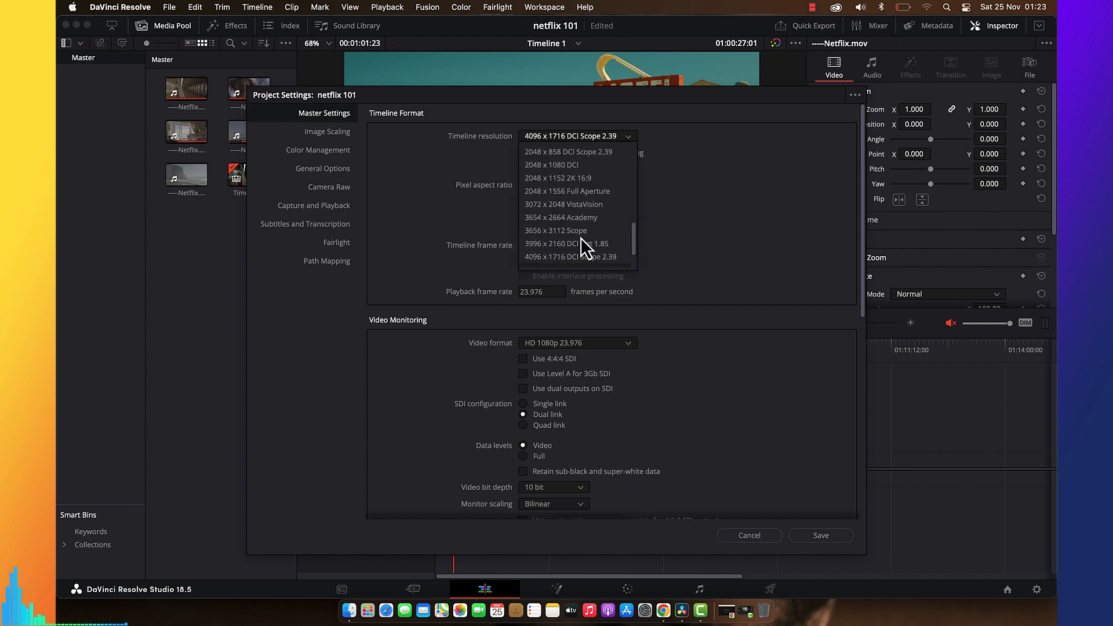
left_click(584, 156)
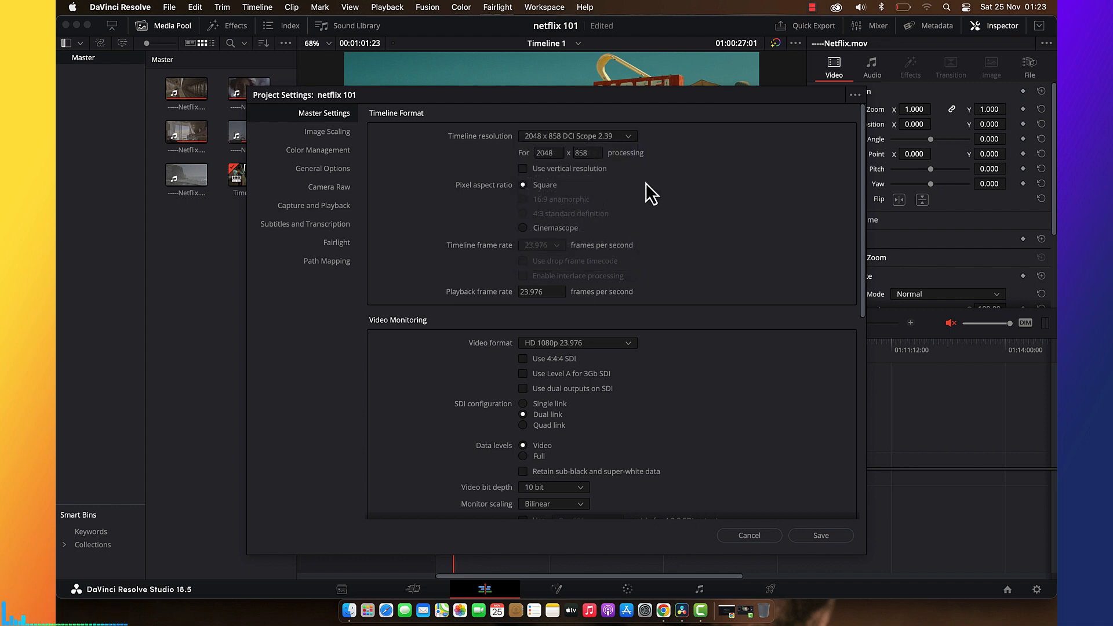
left_click(814, 537)
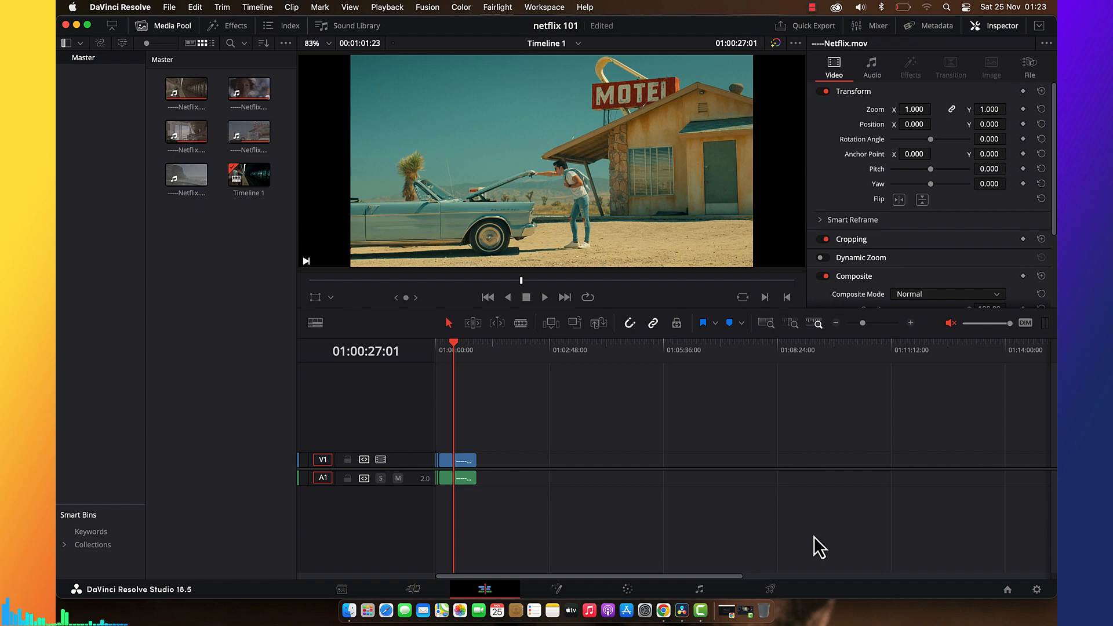
Select all clips on the timeline and set their linked zoom to 1.255 to fill the widescreen frame.
left_click(912, 323)
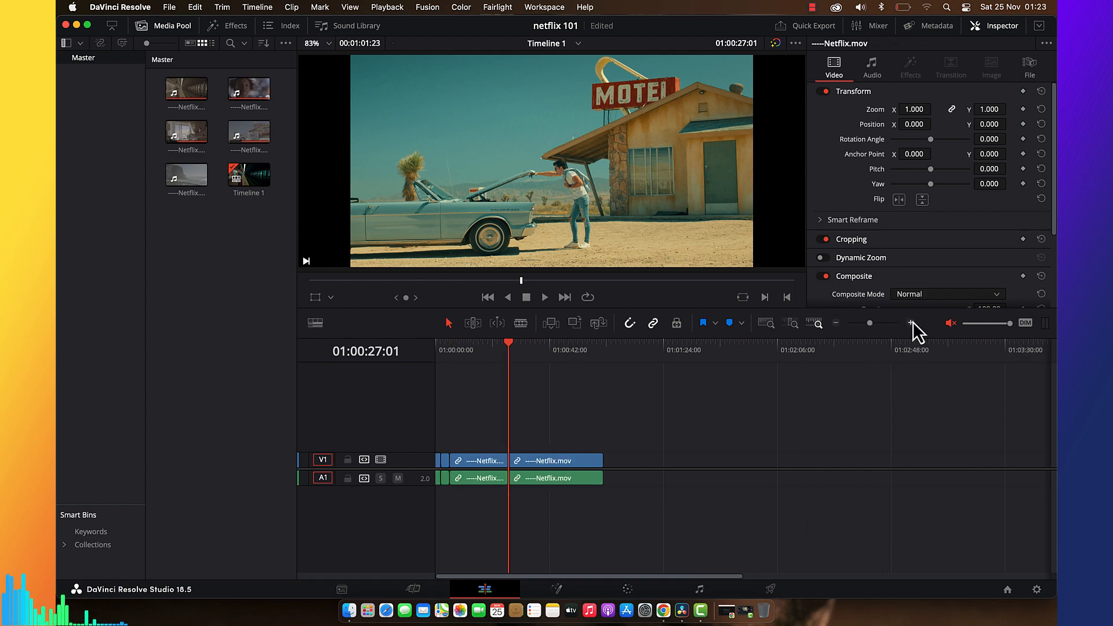
left_click_drag(705, 424, 400, 480)
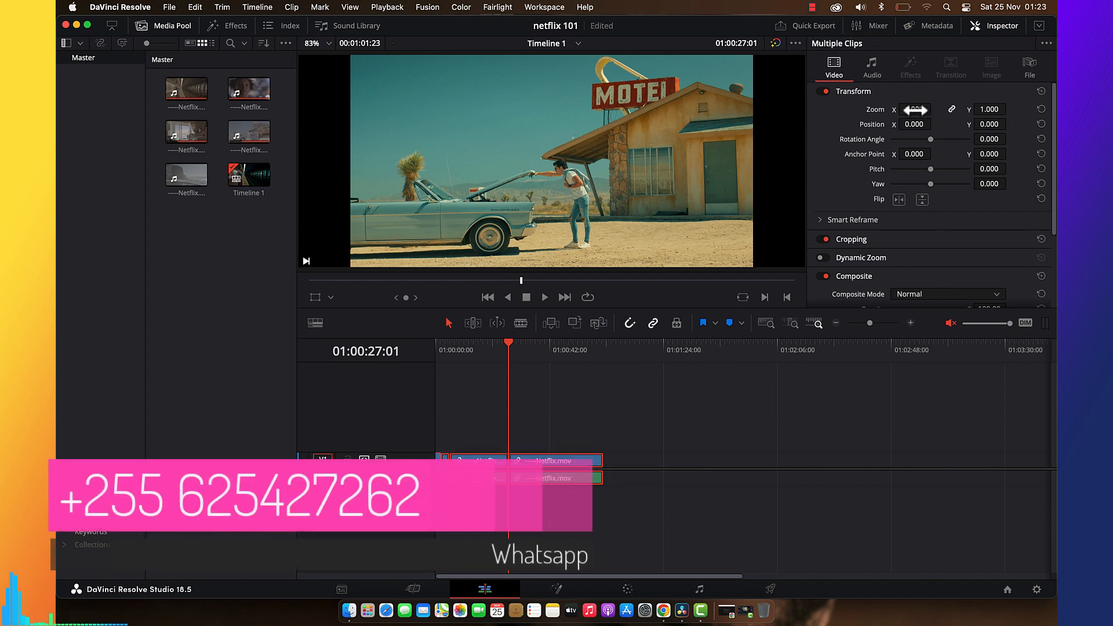
left_click(915, 109)
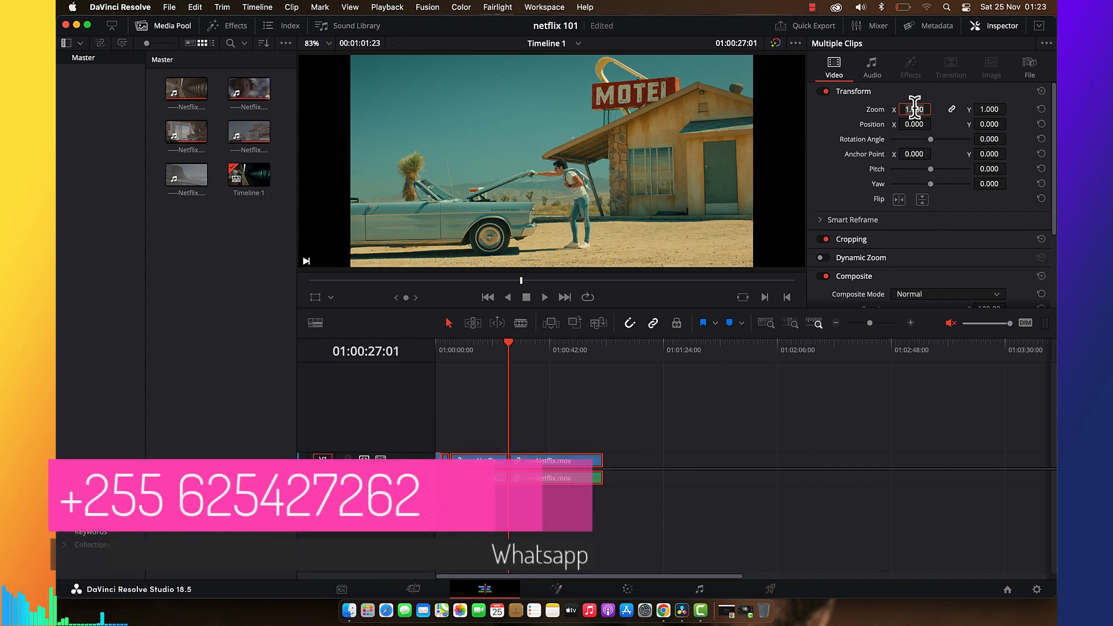
type("1")
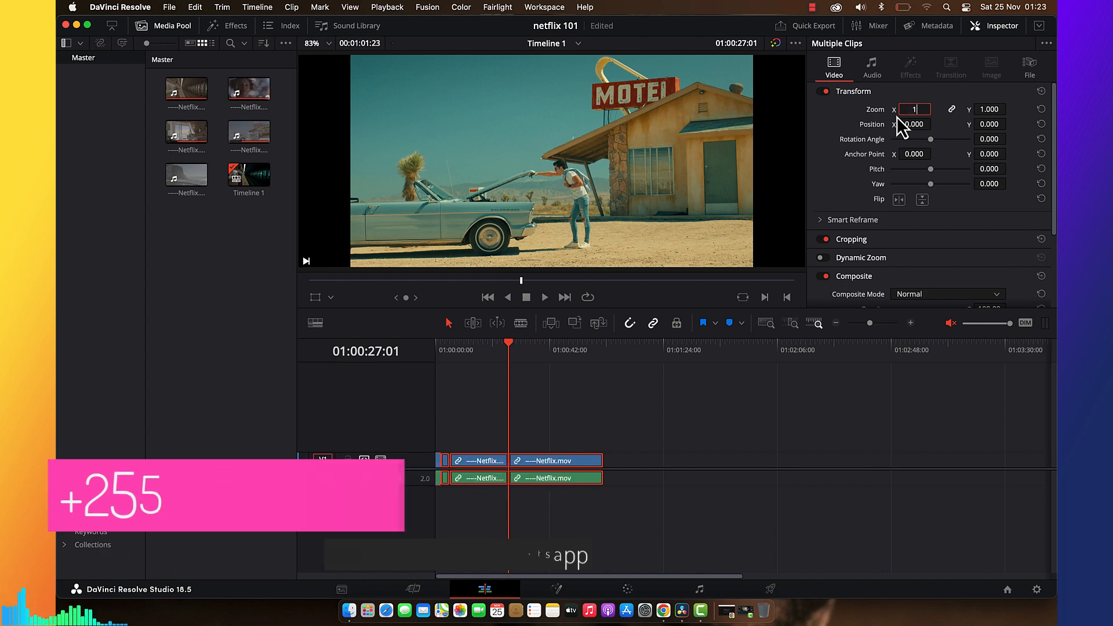
type(".255")
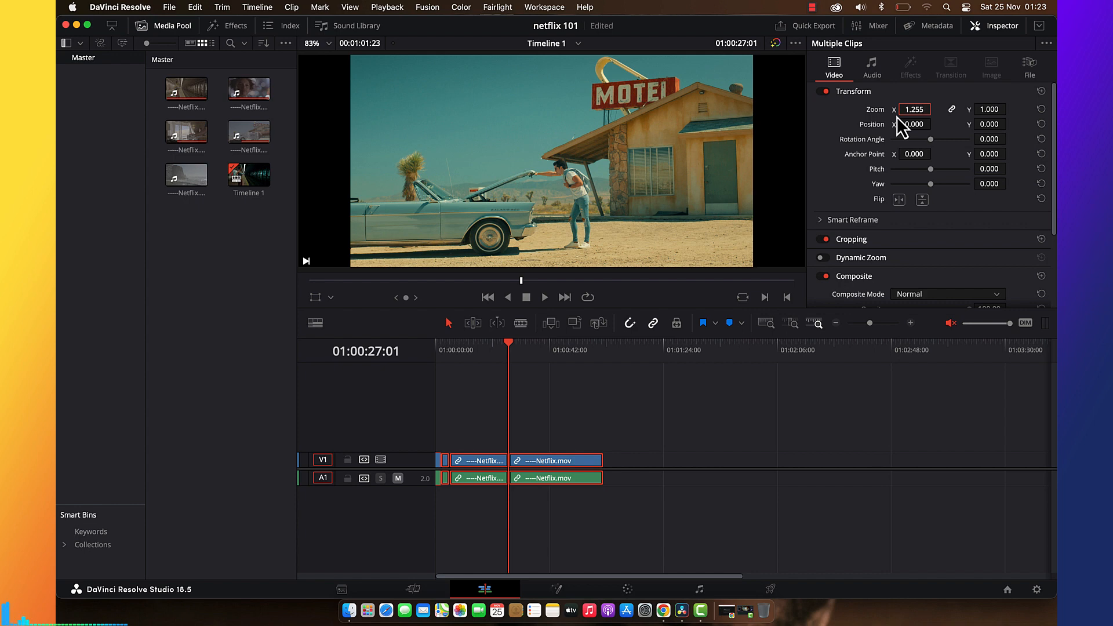
key("Return")
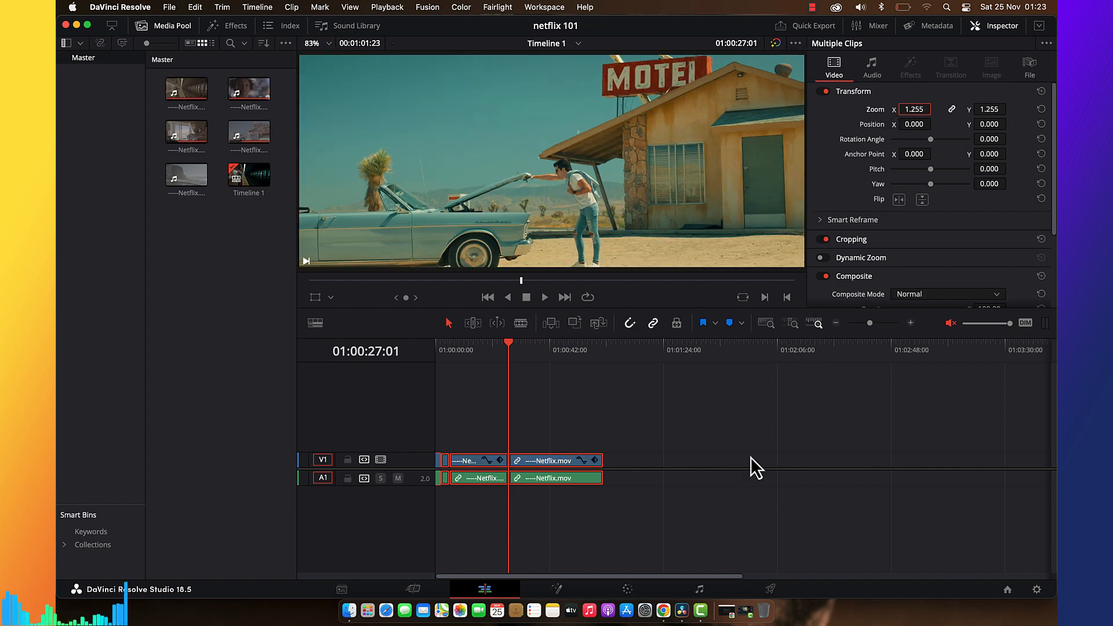
Check the motel clip's widescreen framing in full screen, moving to a further point in the clip.
key("super+f")
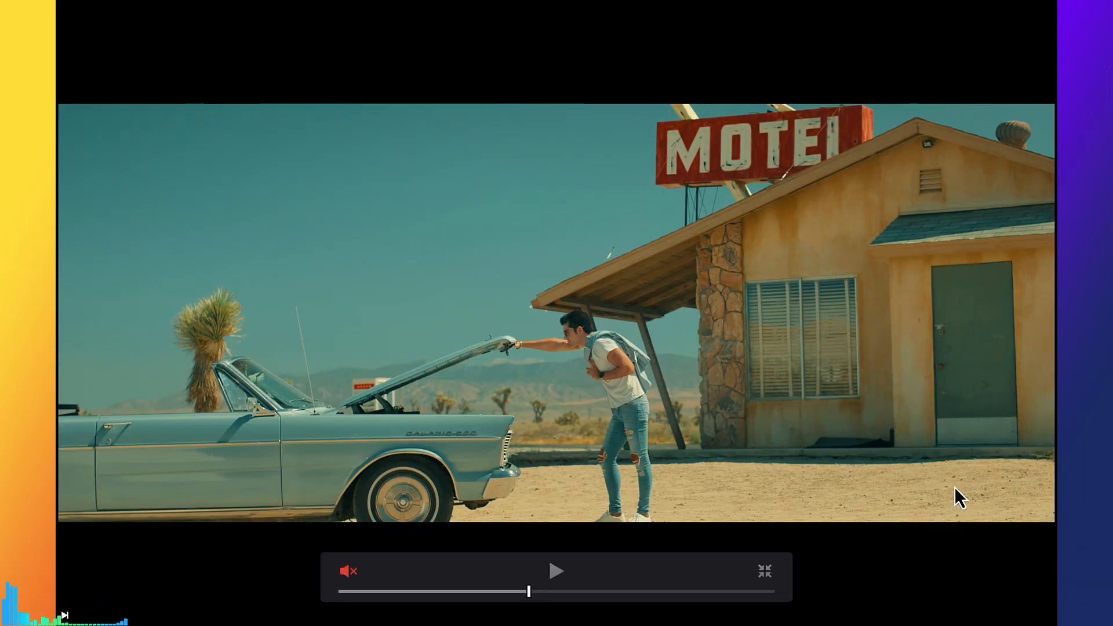
left_click(626, 593)
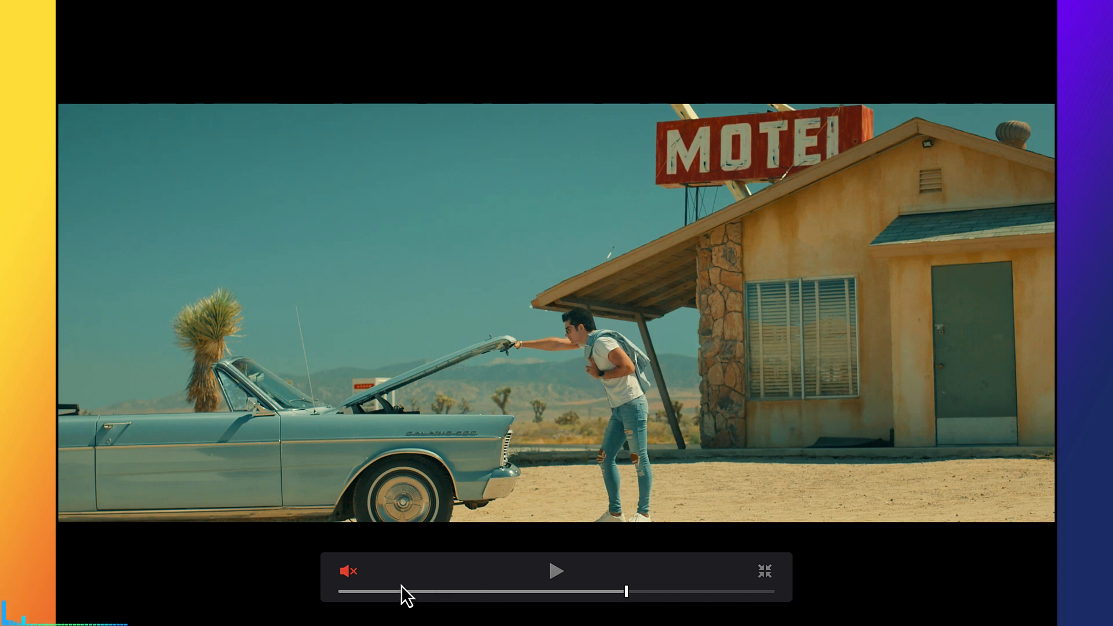
left_click(765, 573)
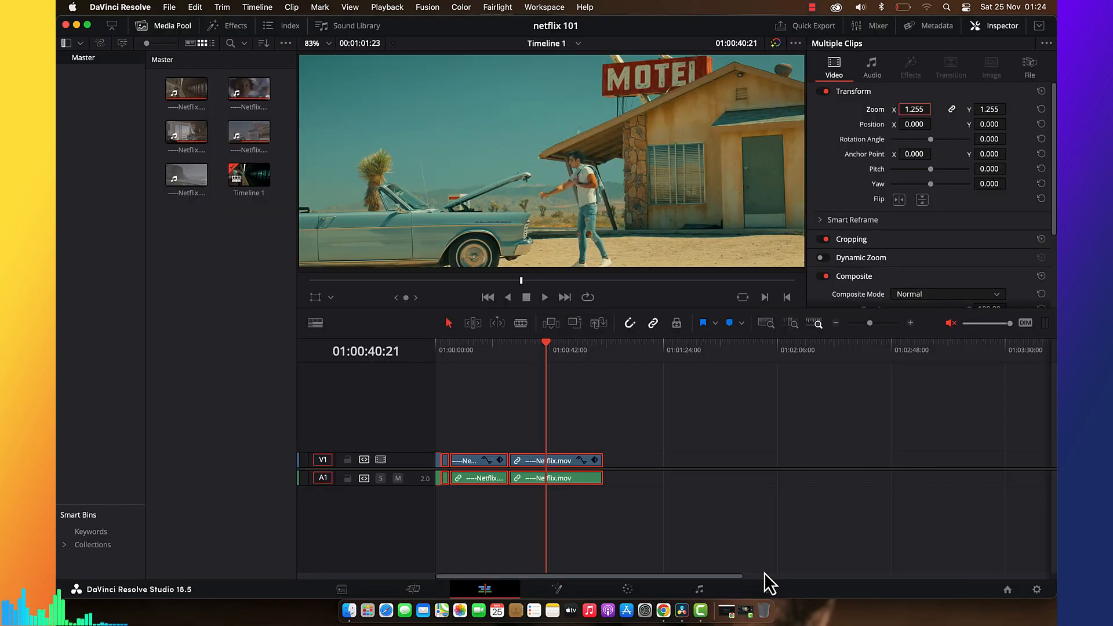
Deselect the clips and check the widescreen framing of the woman-by-the-window clip in full screen.
left_click(763, 366)
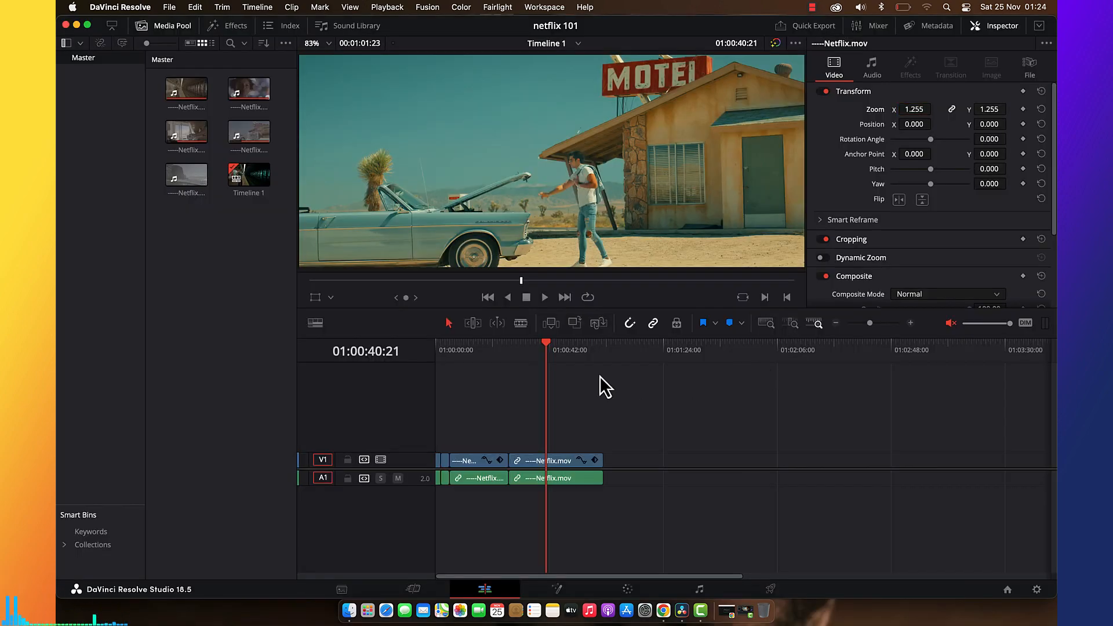
left_click(460, 350)
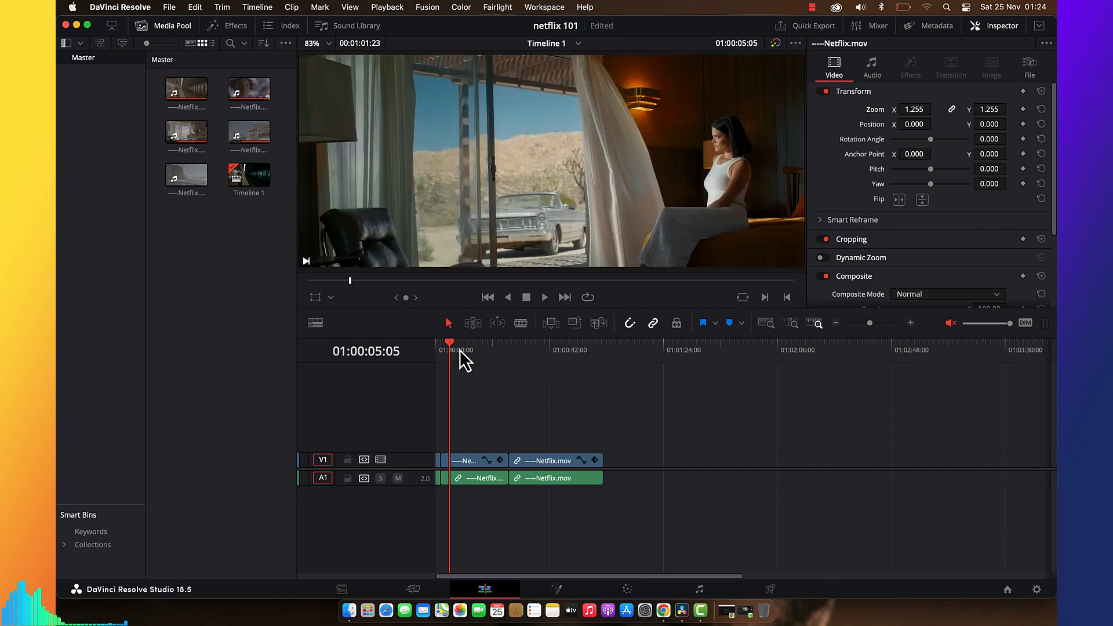
key("super+f")
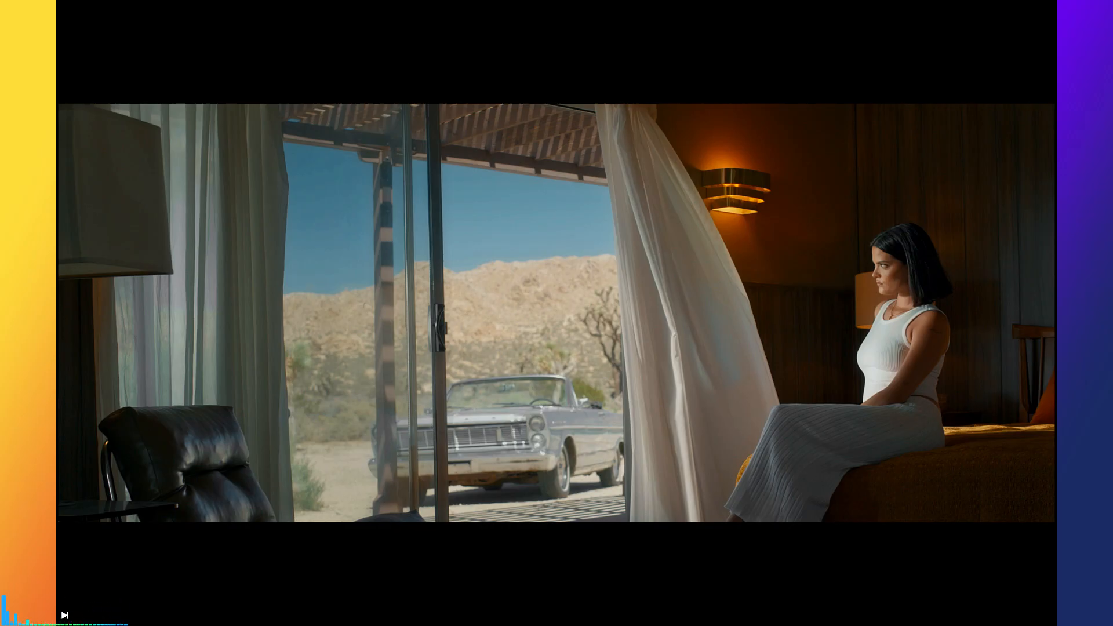
mouse_move(54, 117)
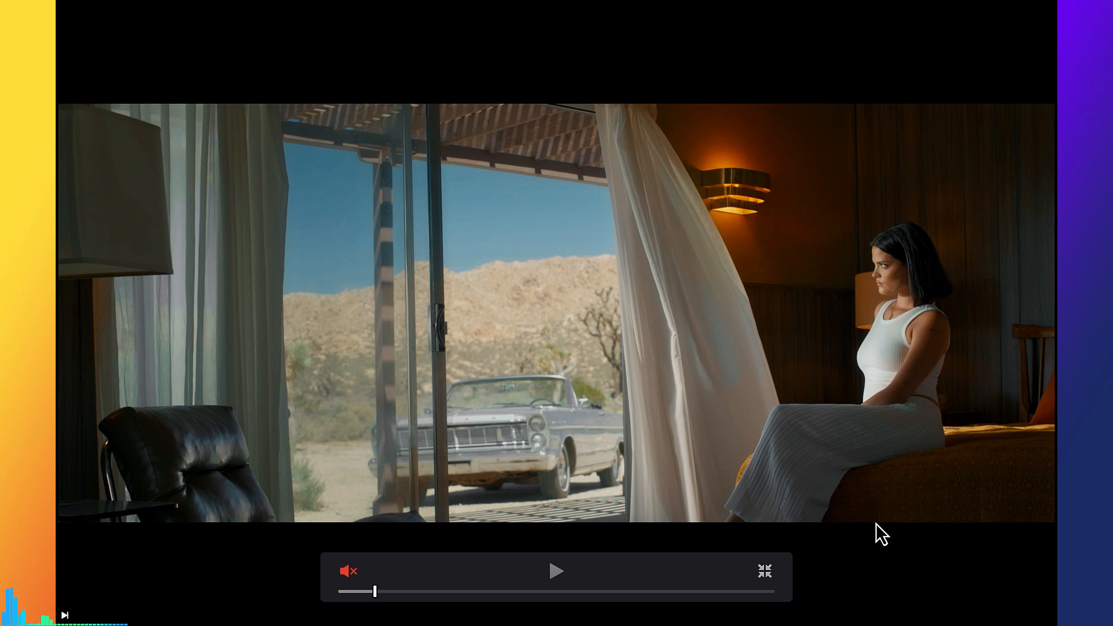
key("super+f")
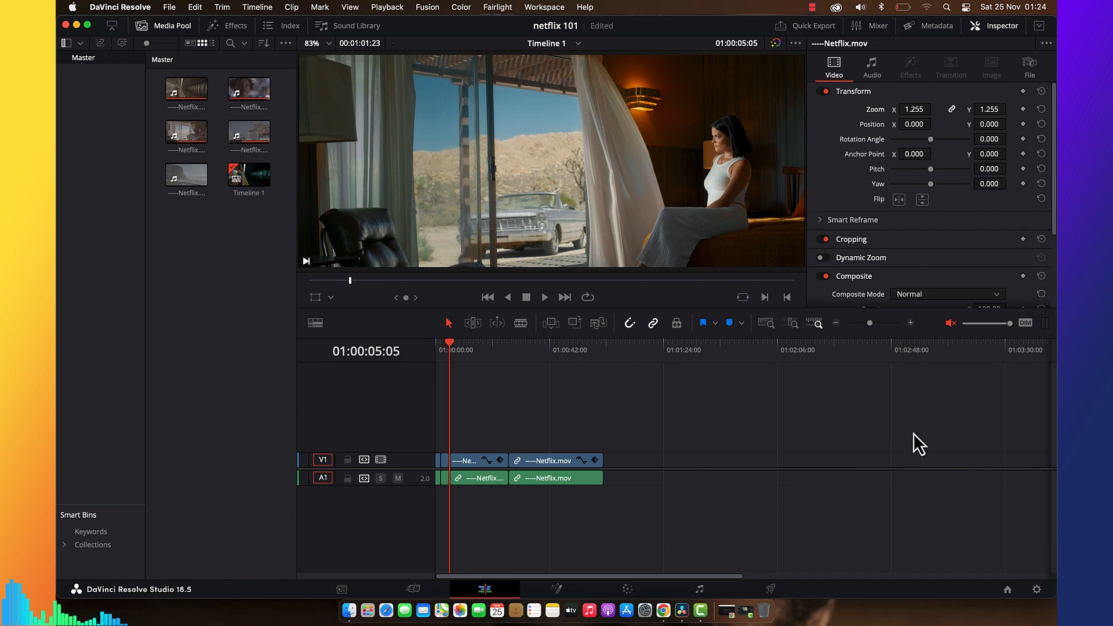
Switch to the Deliver page to show the export settings for Timeline 1.
left_click(771, 589)
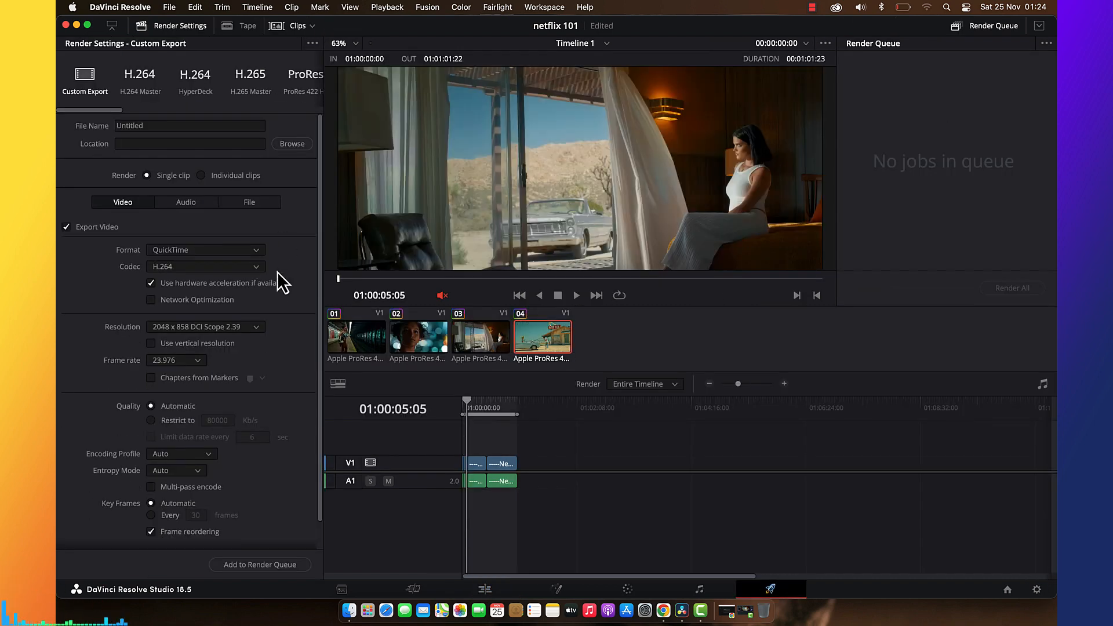